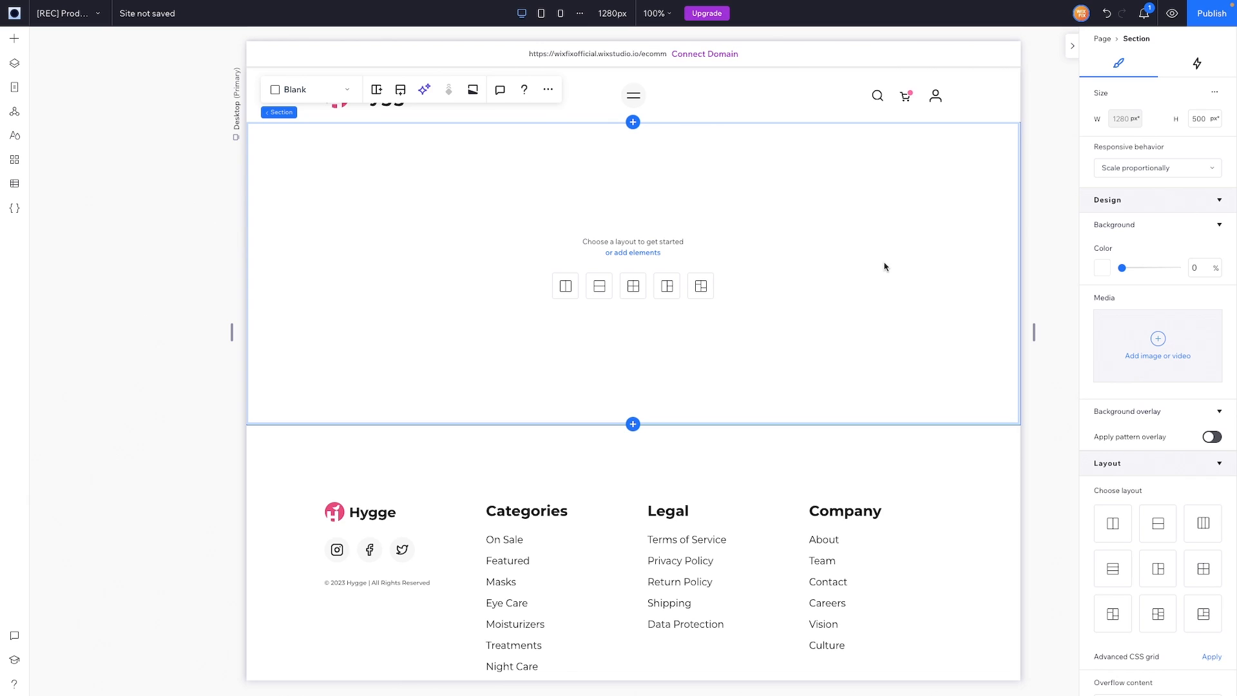
Step: Give the blank section 10% left/right padding and 5% top/bottom padding
scroll(1174, 409, "down", 5)
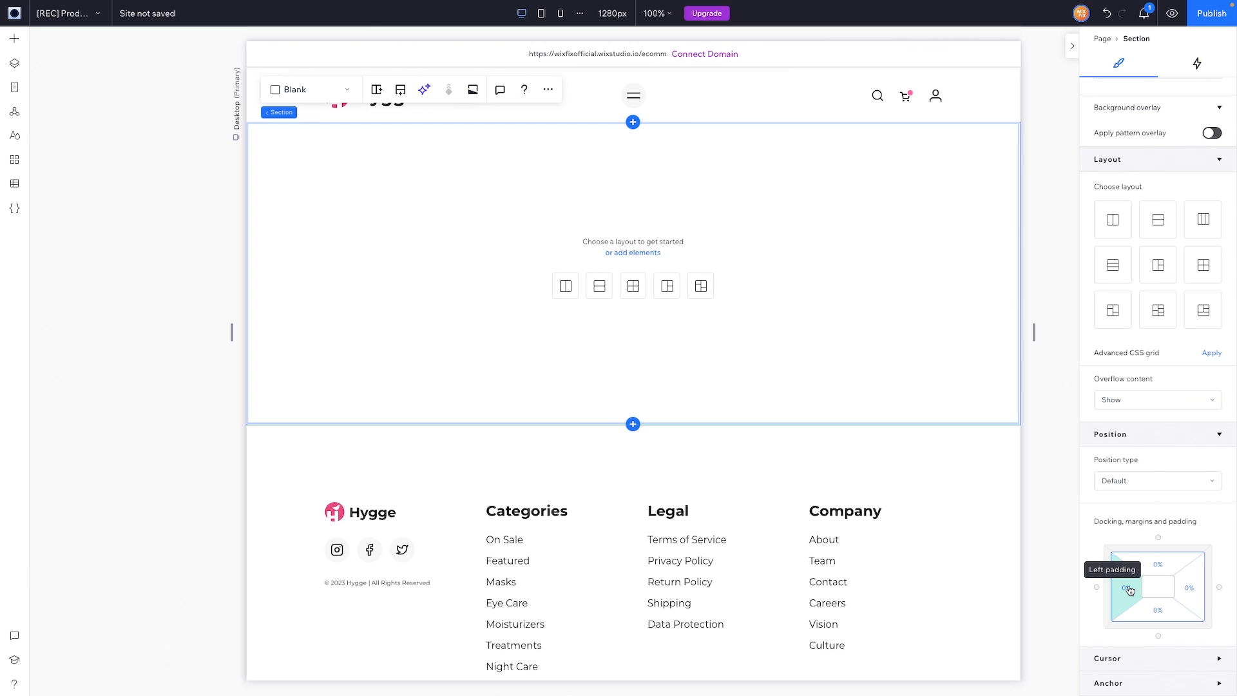
left_click(1127, 589)
type("10")
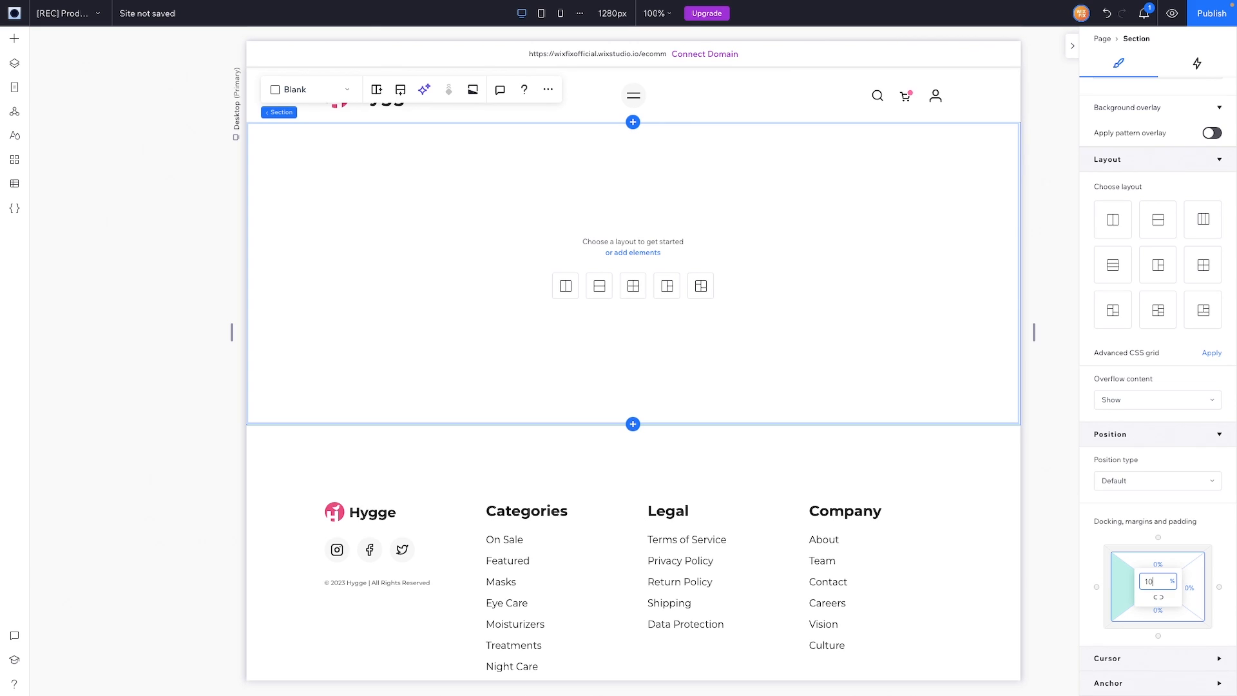
left_click(1191, 589)
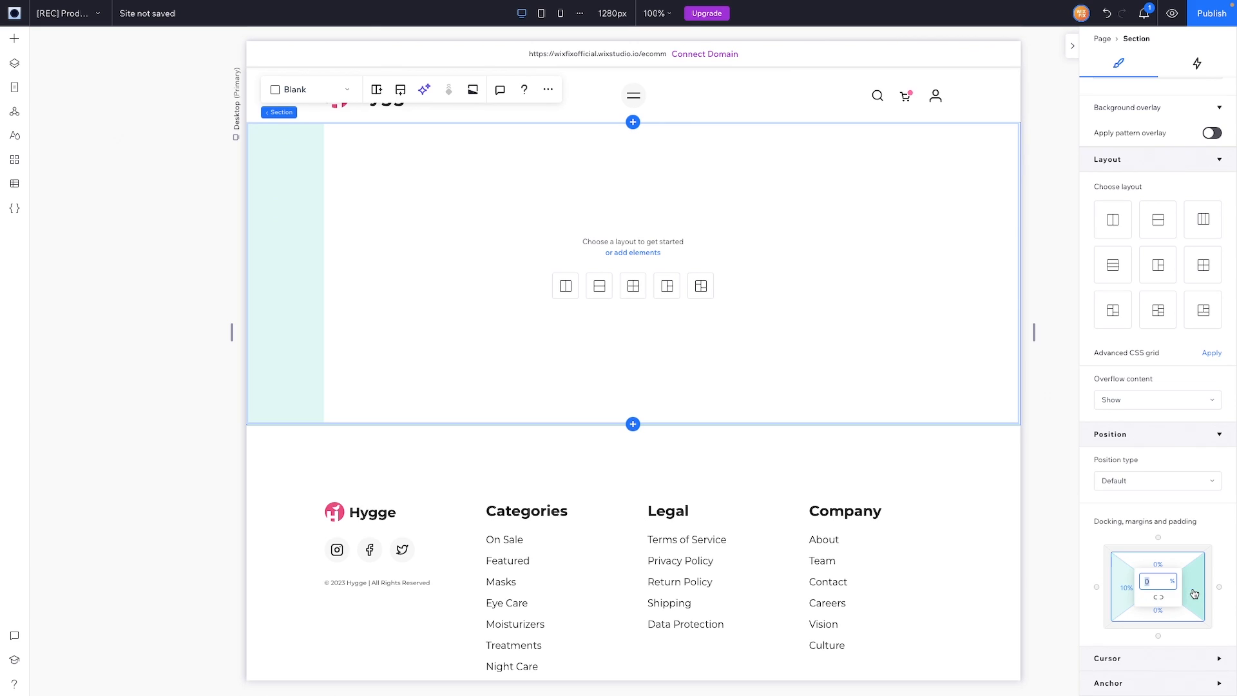
type("10")
key("Return")
left_click(1159, 564)
type("5")
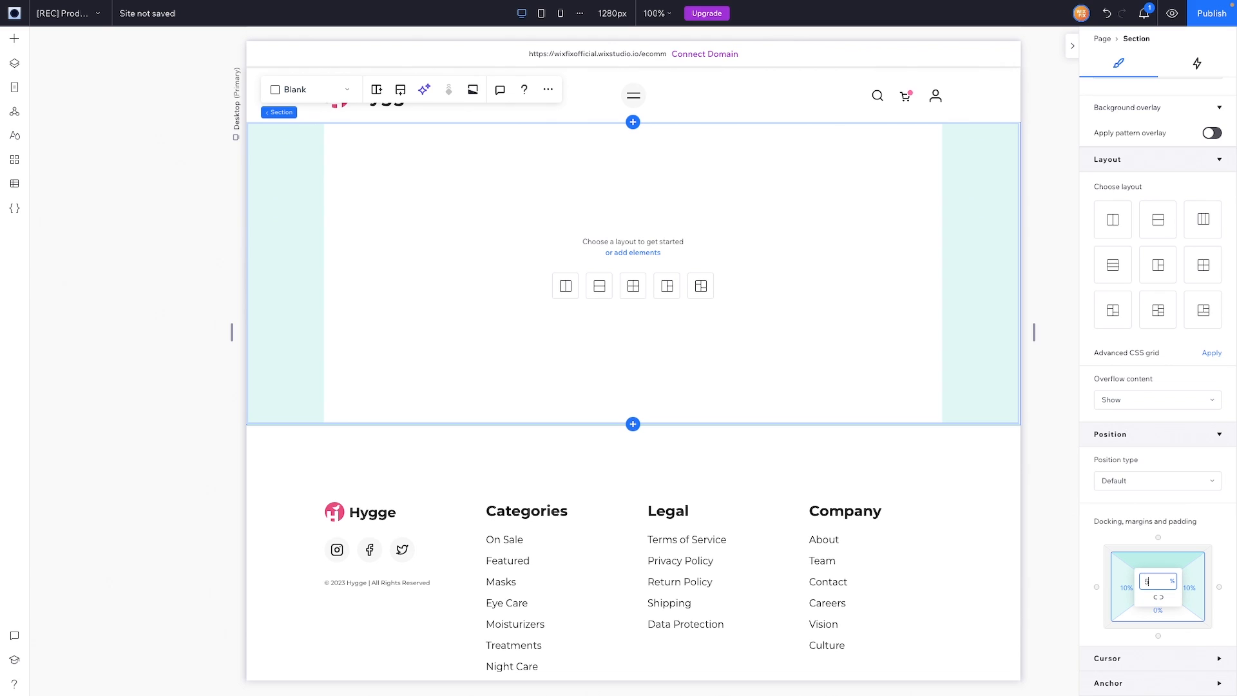
key("Return")
left_click(1170, 617)
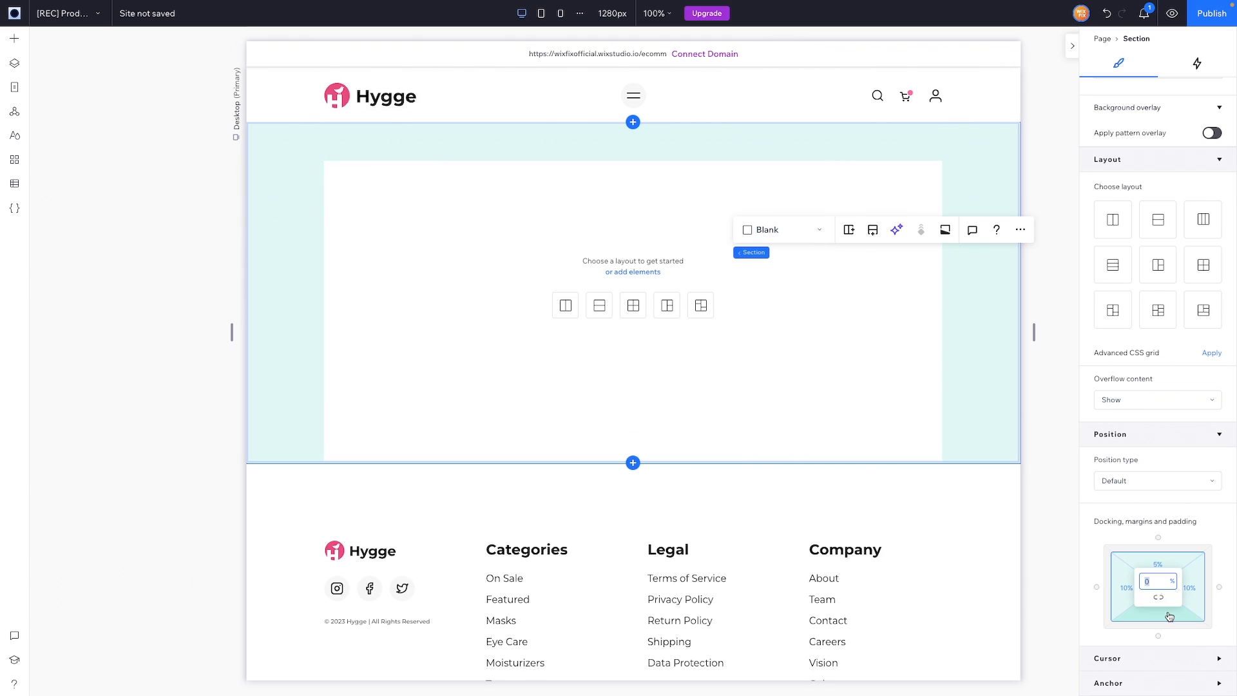
type("5")
key("Return")
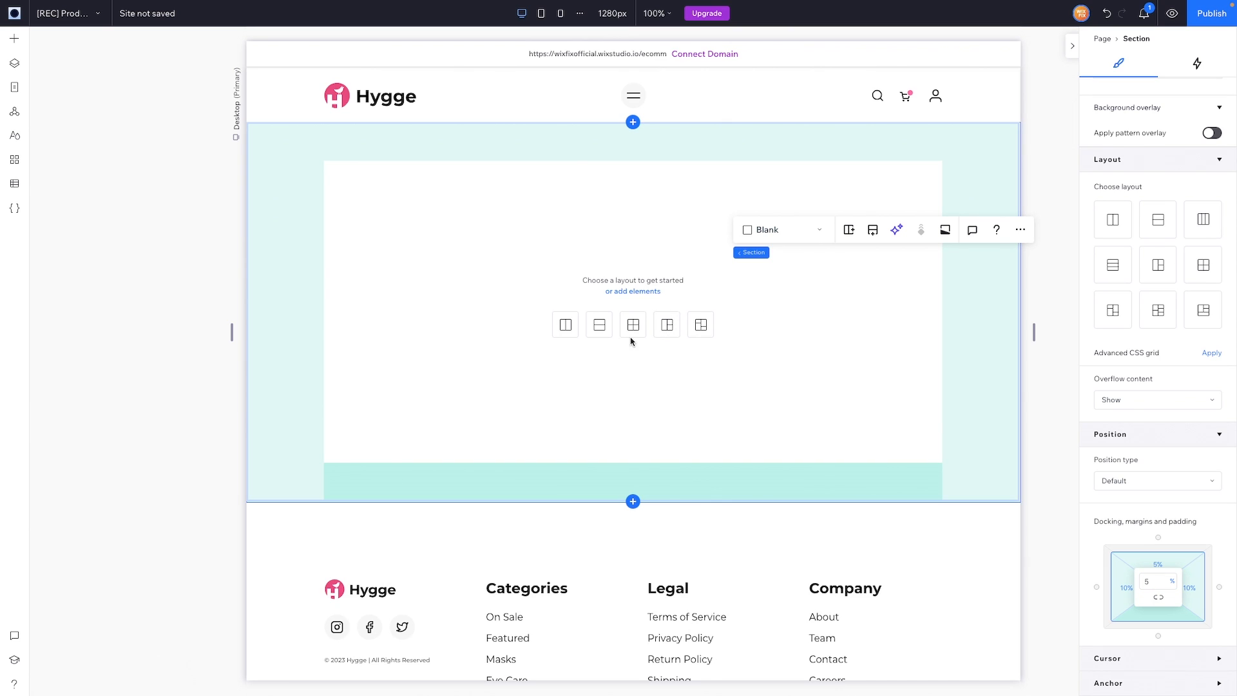
Step: Split the section into two columns with a 5vw gap, widening the left column to 574 px
left_click(565, 333)
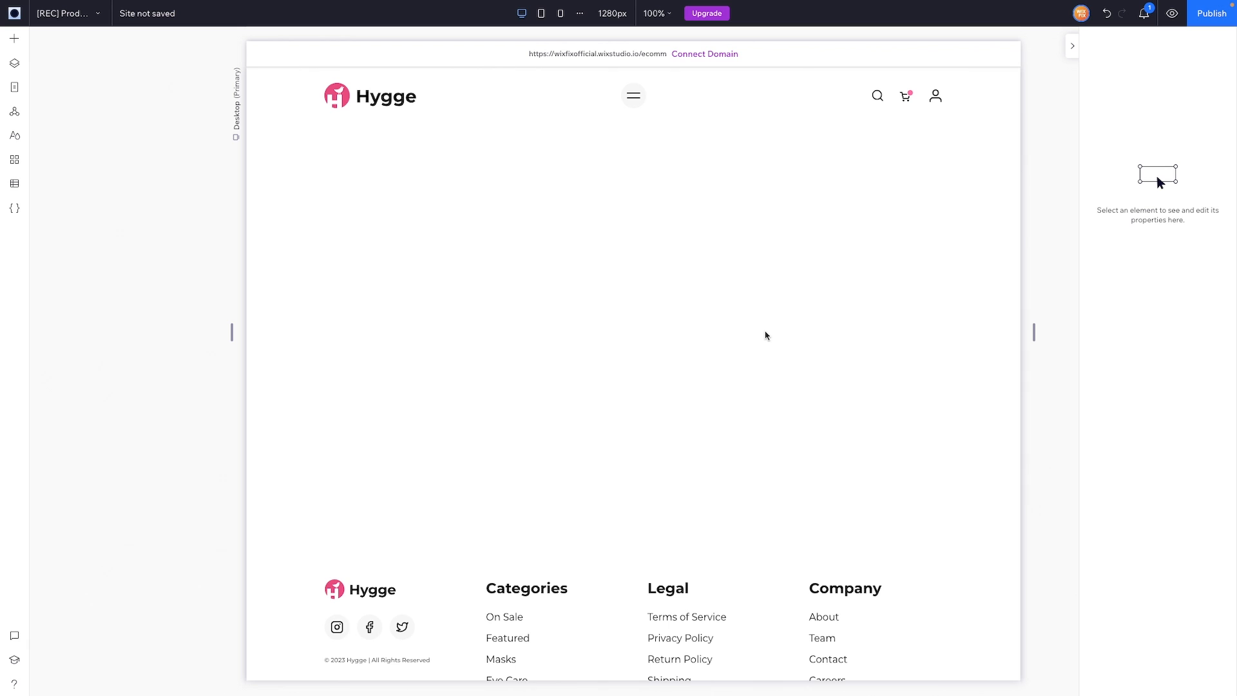
left_click(699, 299)
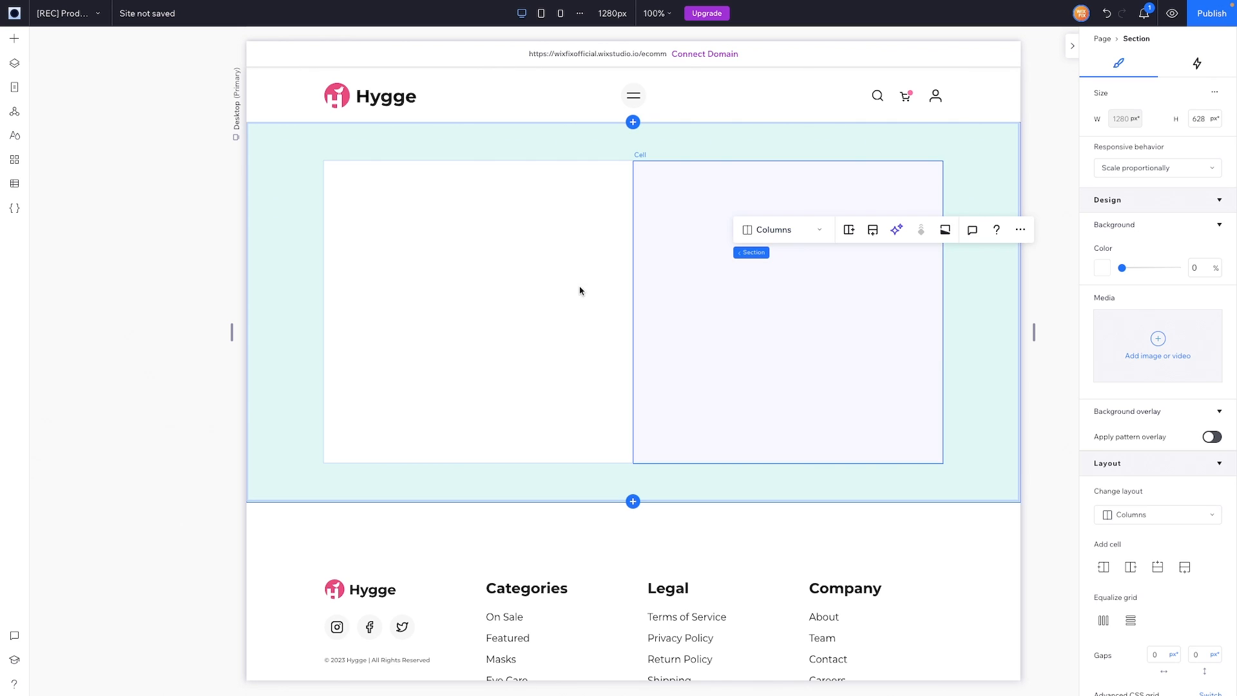
left_click(1164, 657)
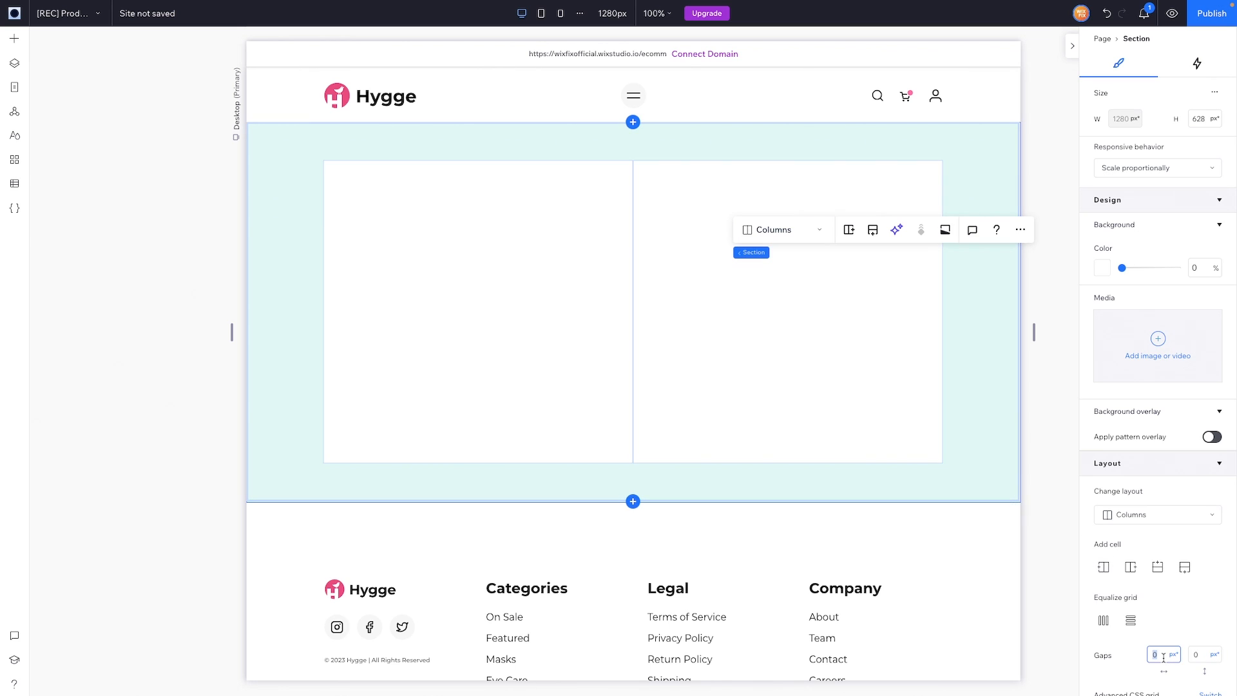
type("5vw")
key("Return")
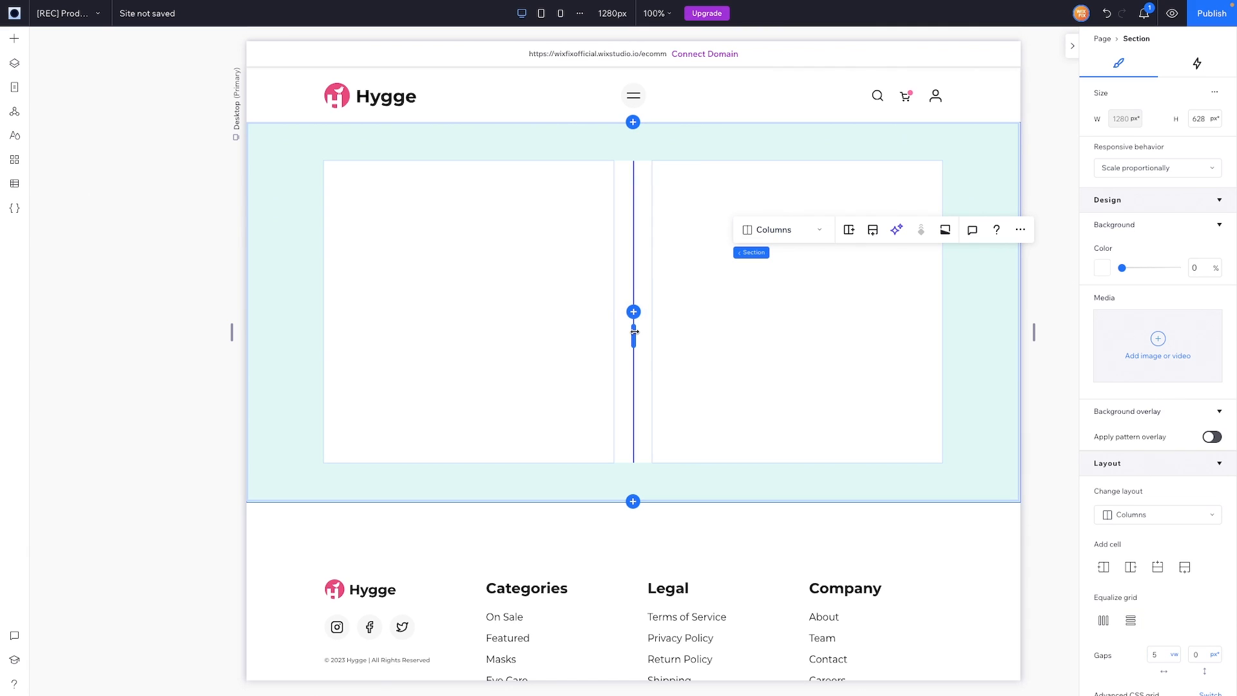
left_click_drag(707, 332, 687, 329)
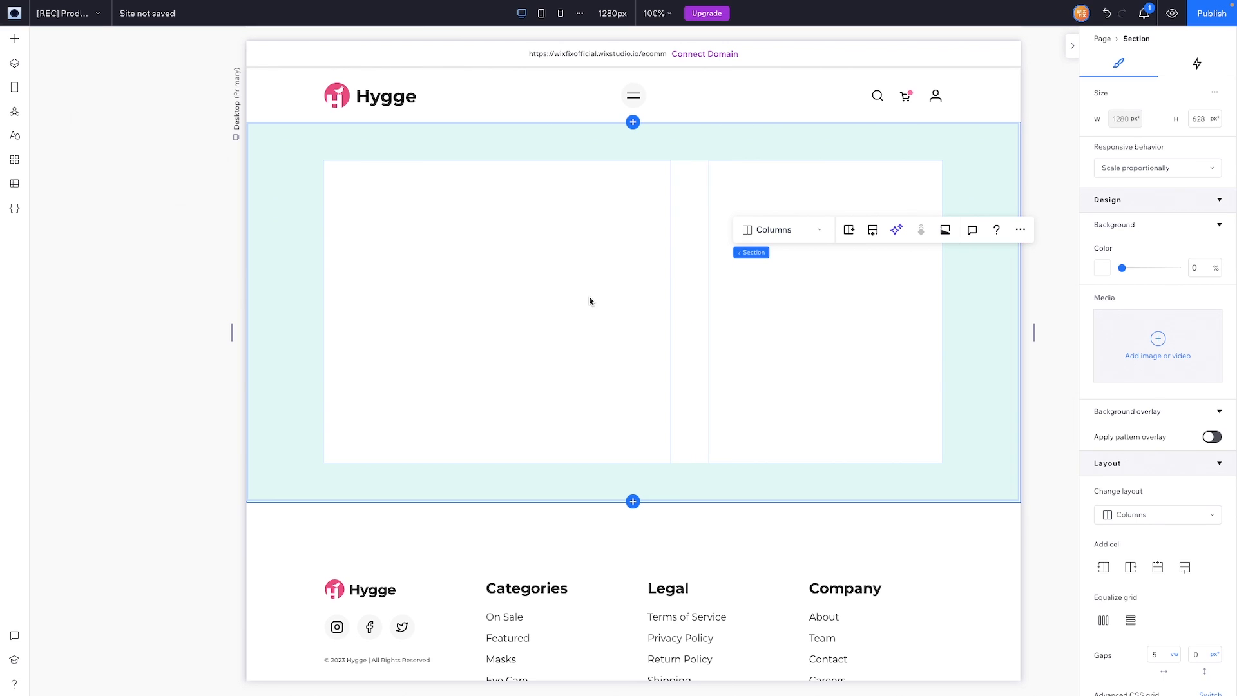
left_click(551, 313)
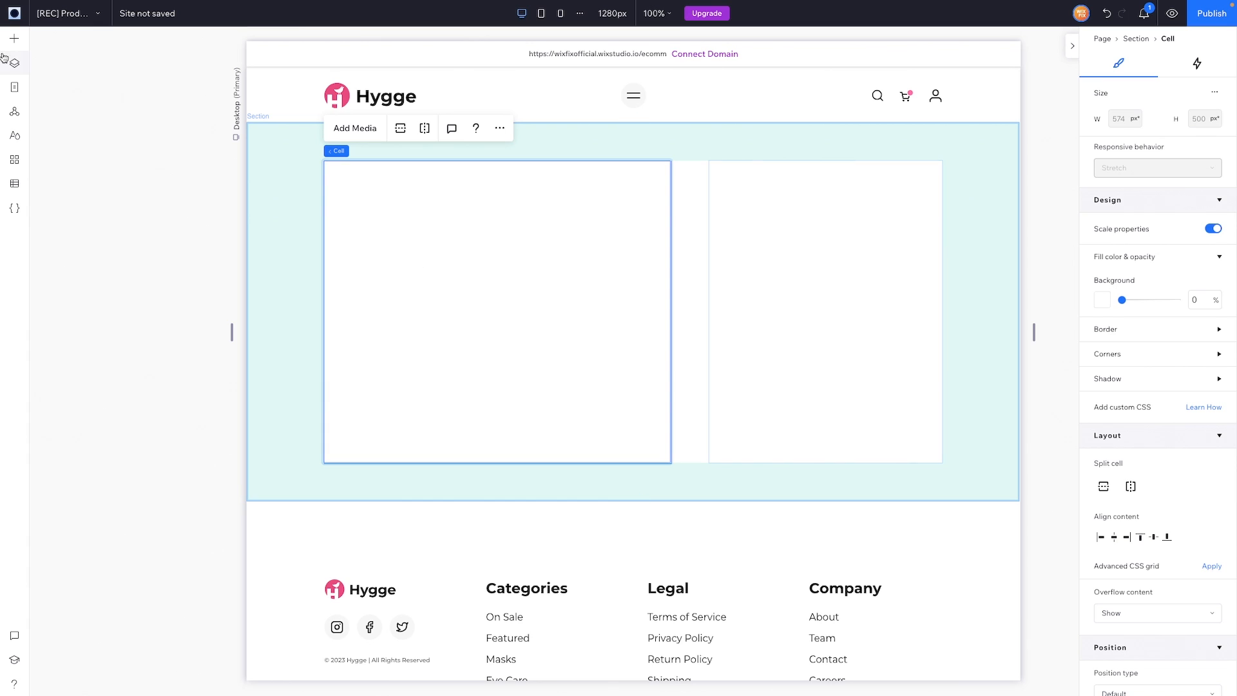
Step: Add a Quick Add container into the left column and stretch it to fill the cell
left_click(14, 38)
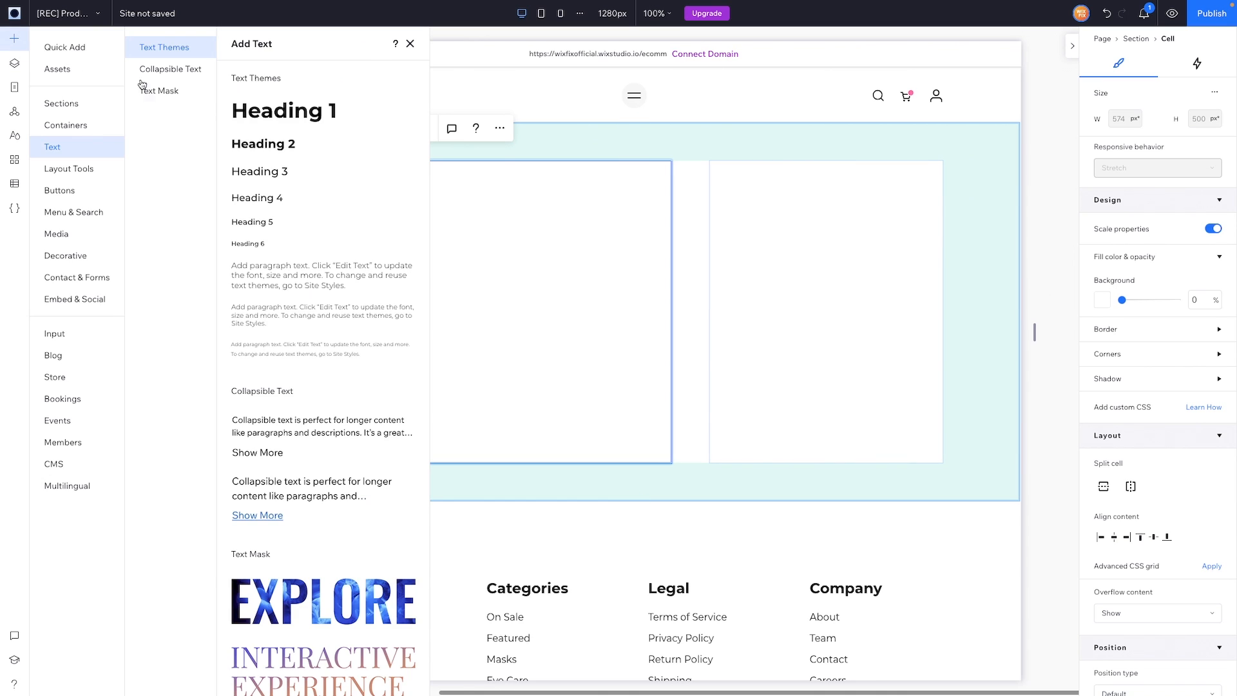
left_click(70, 50)
left_click_drag(226, 172, 567, 298)
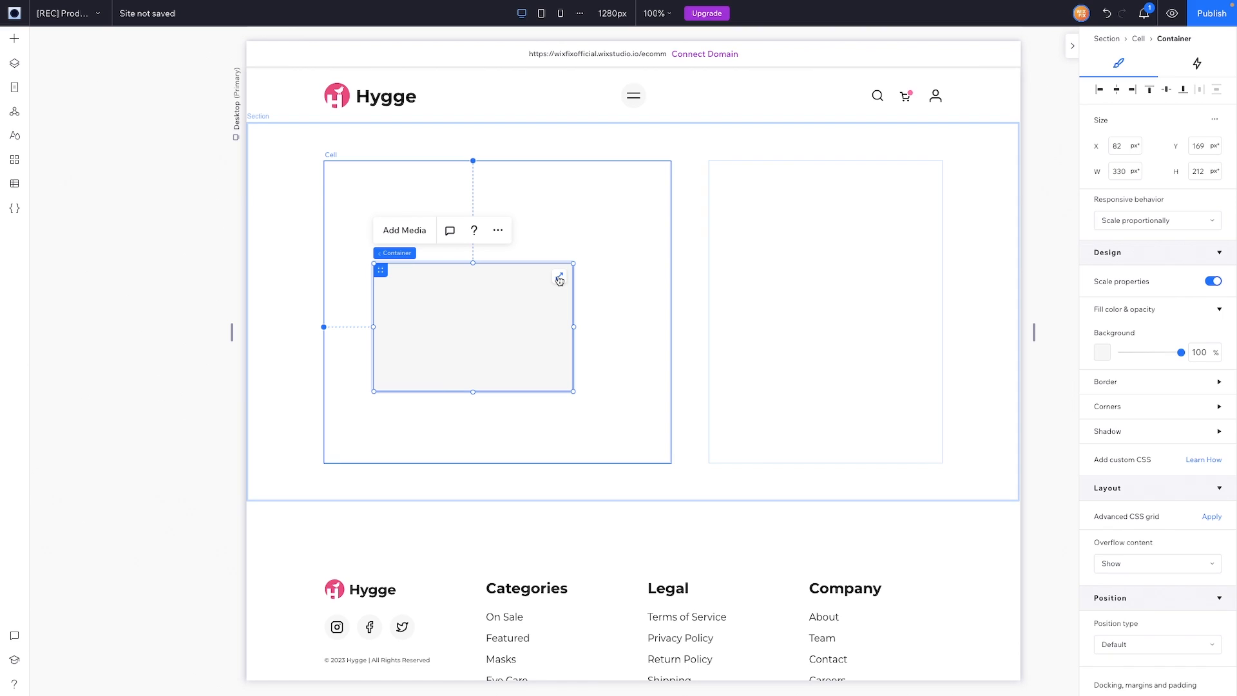
left_click(560, 280)
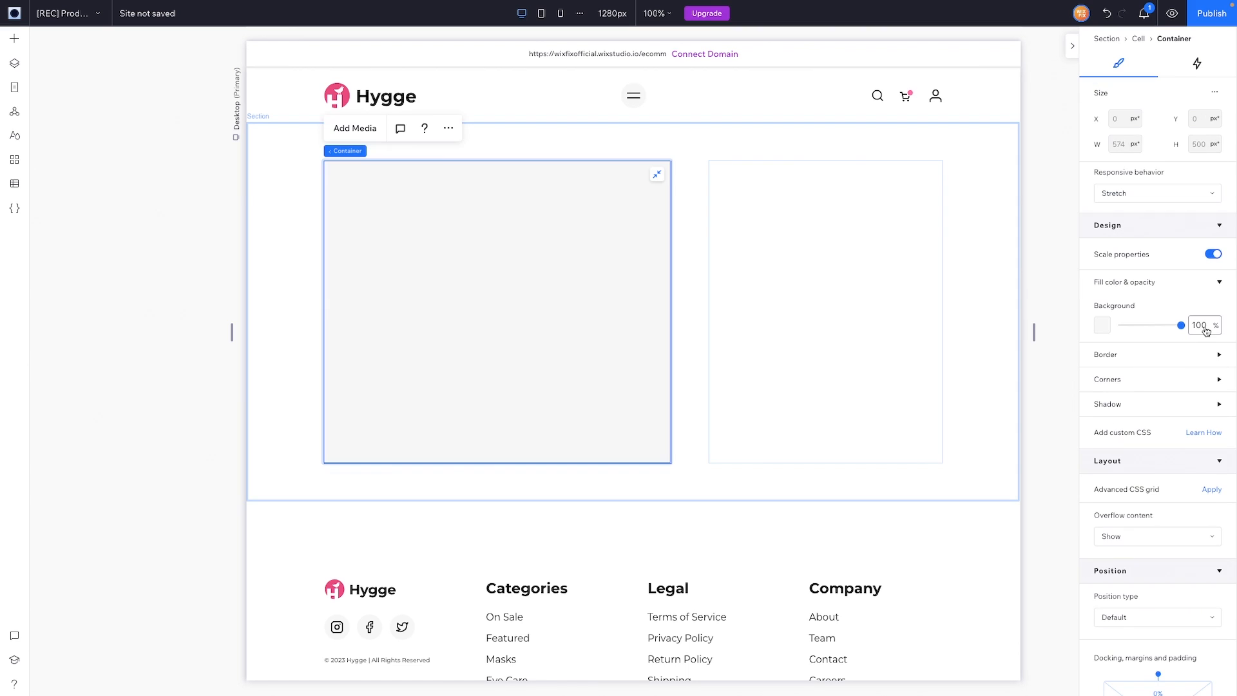
Step: Set the container's background opacity to 0 and apply a 2x1 CSS grid
double_click(1207, 331)
type("0")
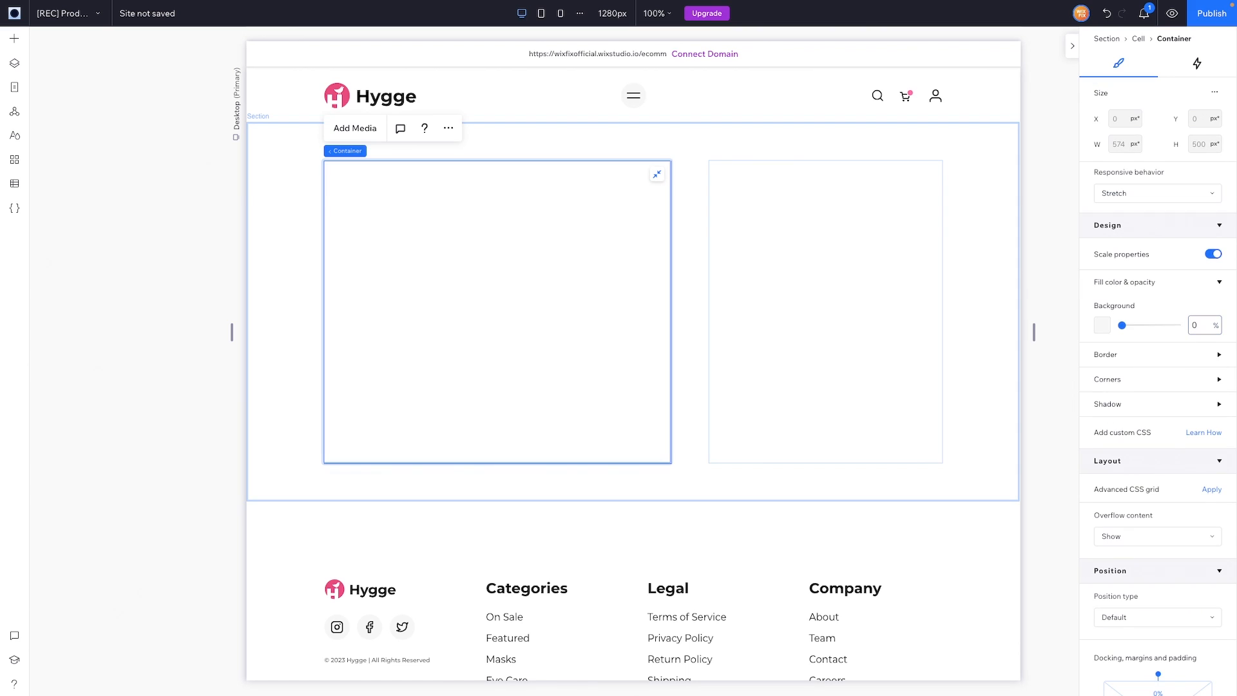
left_click(1213, 491)
left_click(1160, 513)
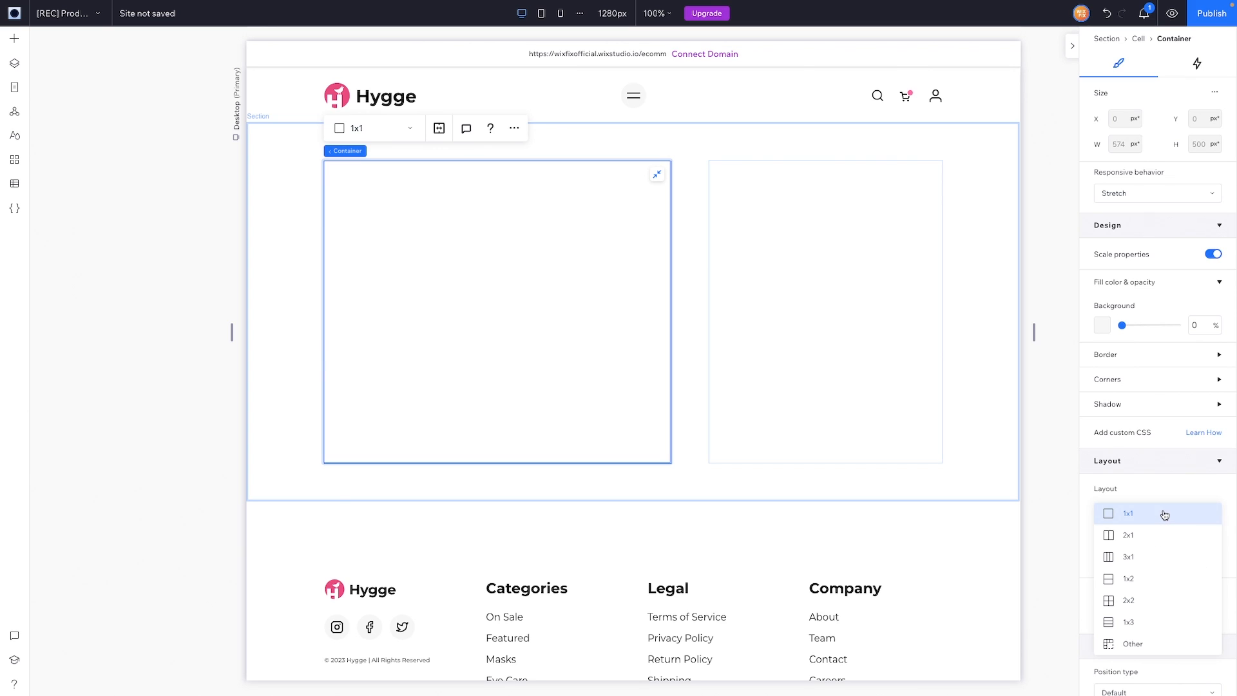
left_click(1141, 539)
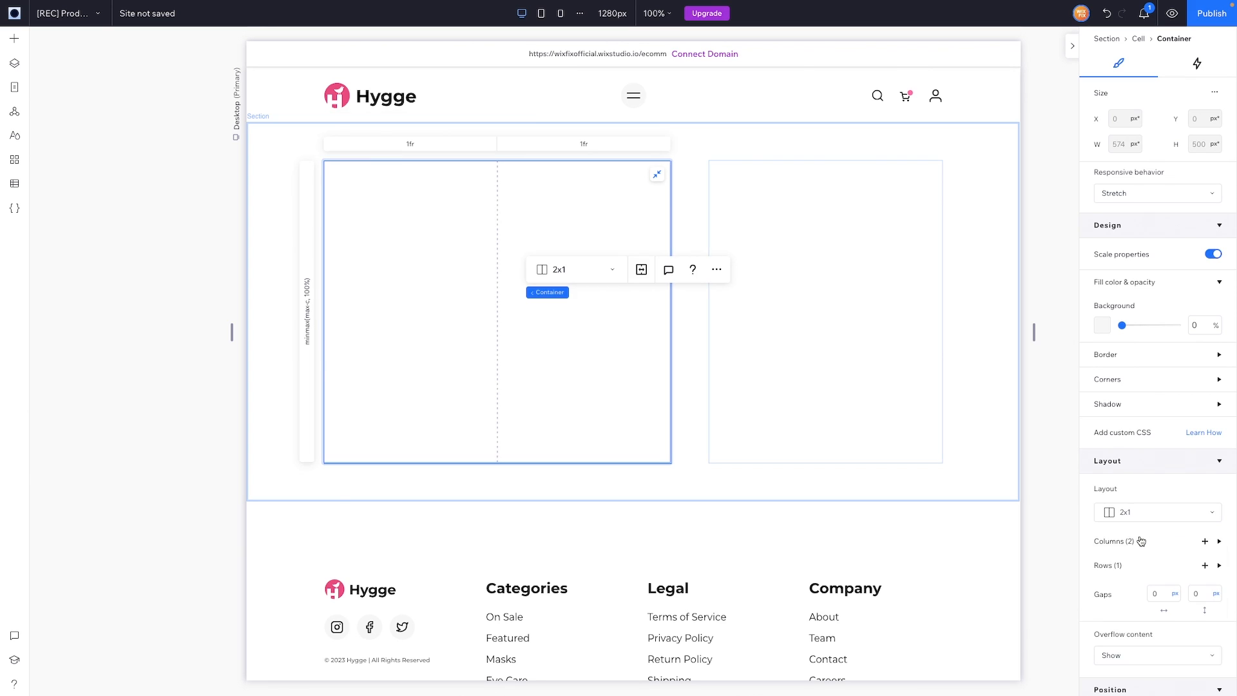
Step: Resize the container's grid columns to 0.5fr and 1.5fr with a 24 px gap
left_click_drag(497, 215, 413, 218)
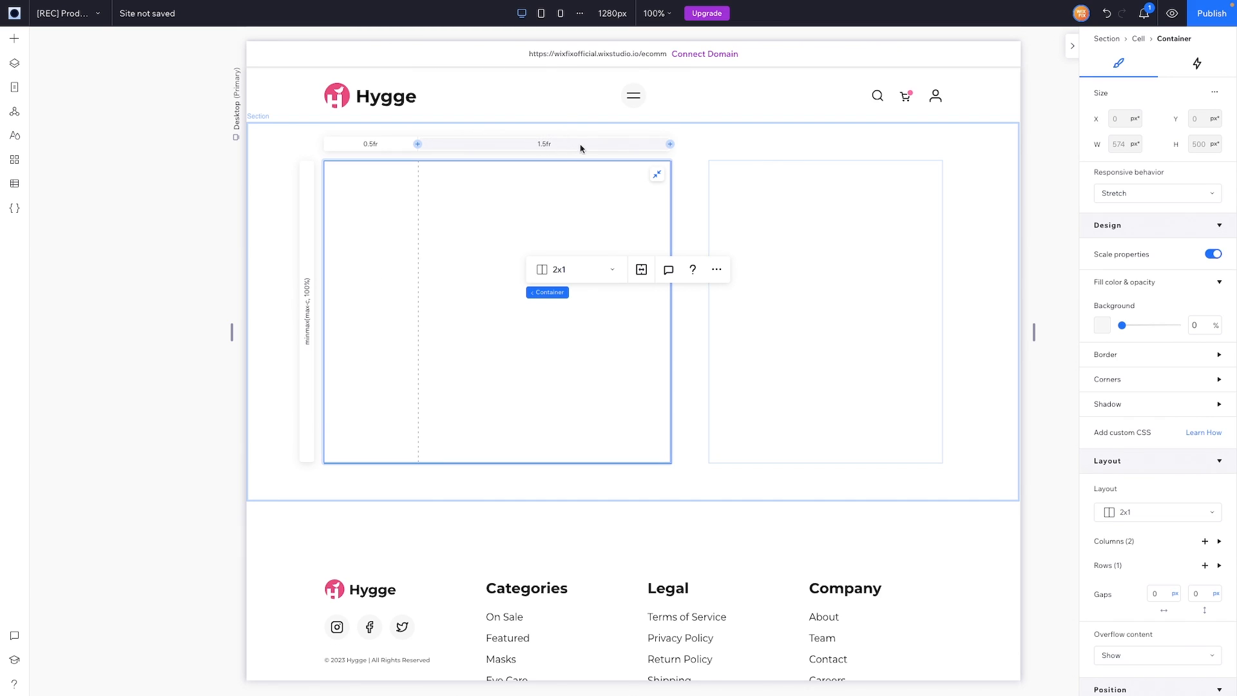
left_click(1161, 595)
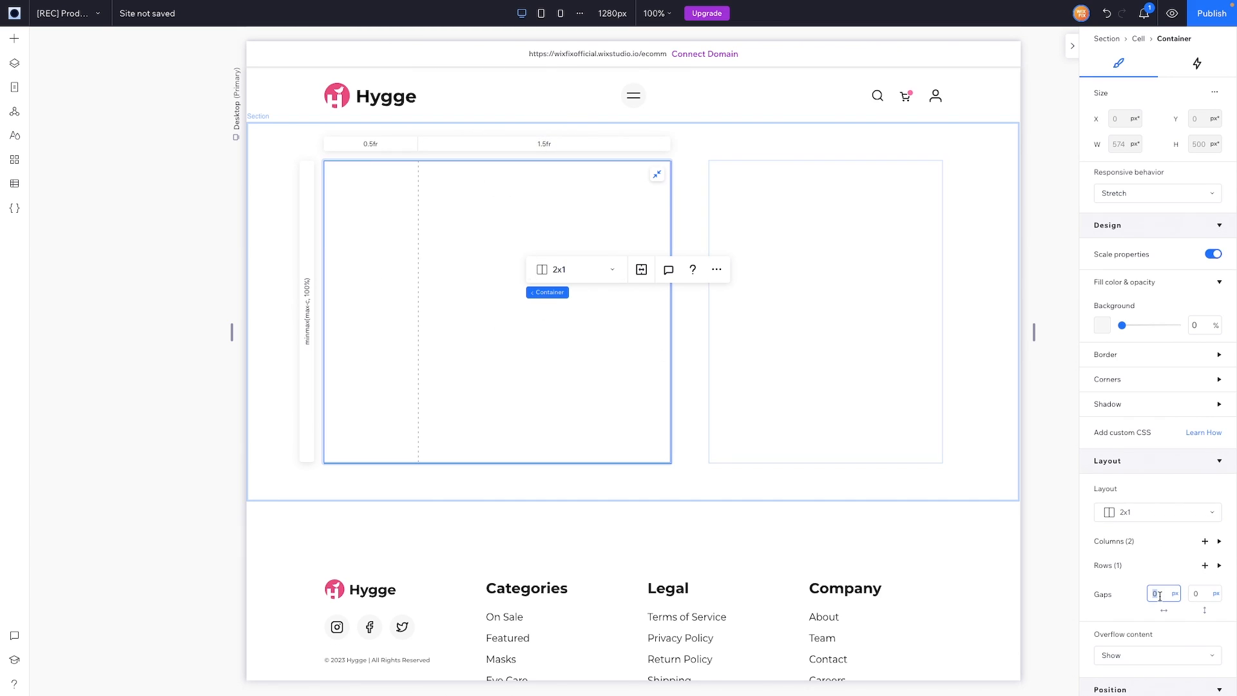
type("24")
key("Return")
Step: Add a repeater in the first grid column with 1 item per row and 24 px vertical spacing
left_click(20, 40)
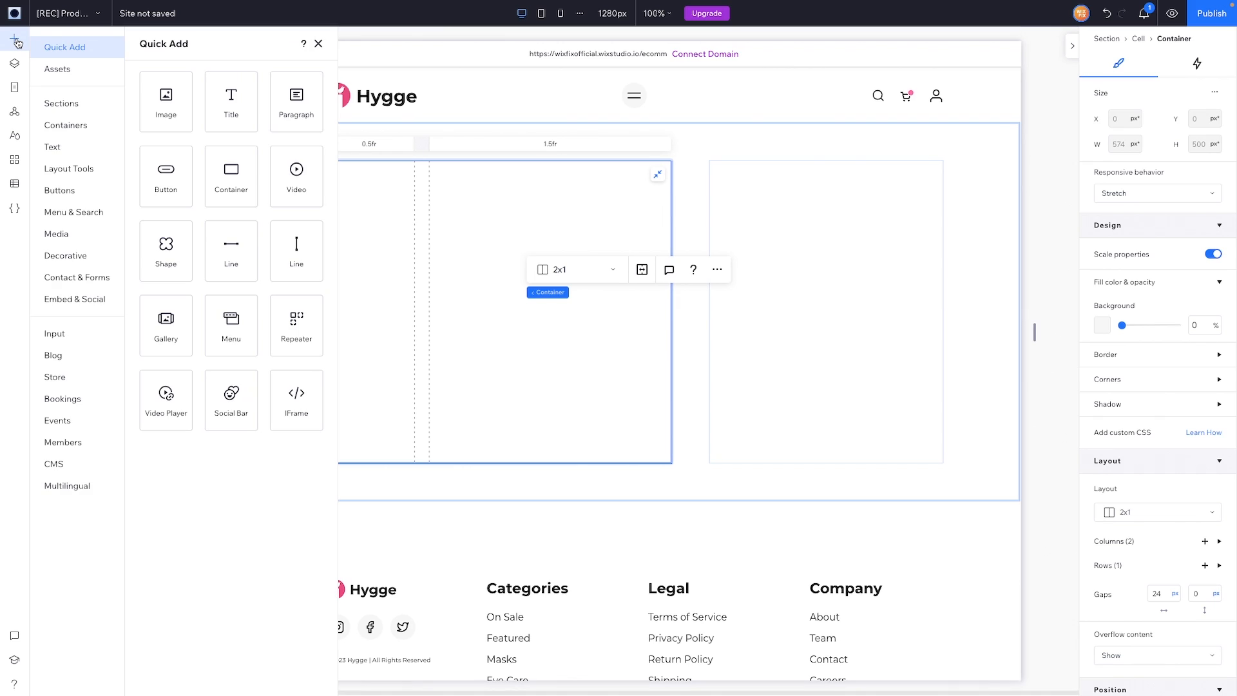
left_click_drag(290, 335, 371, 299)
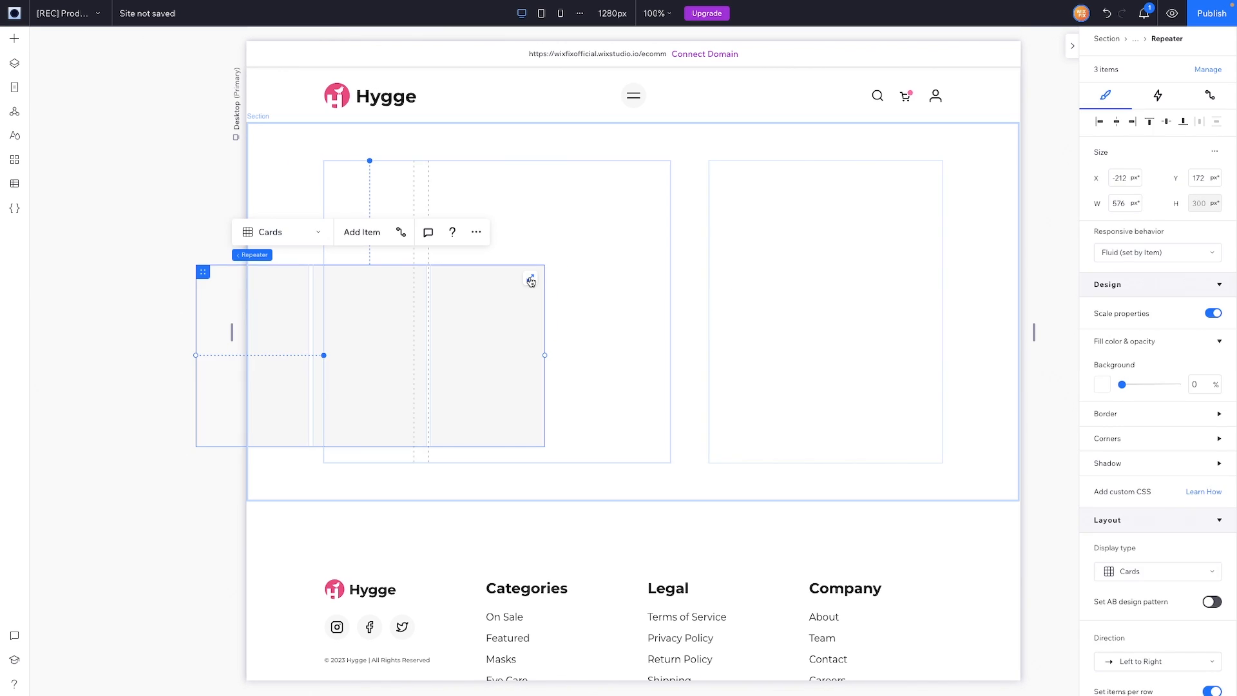
scroll(1171, 536, "down", 5)
scroll(1172, 537, "down", 1)
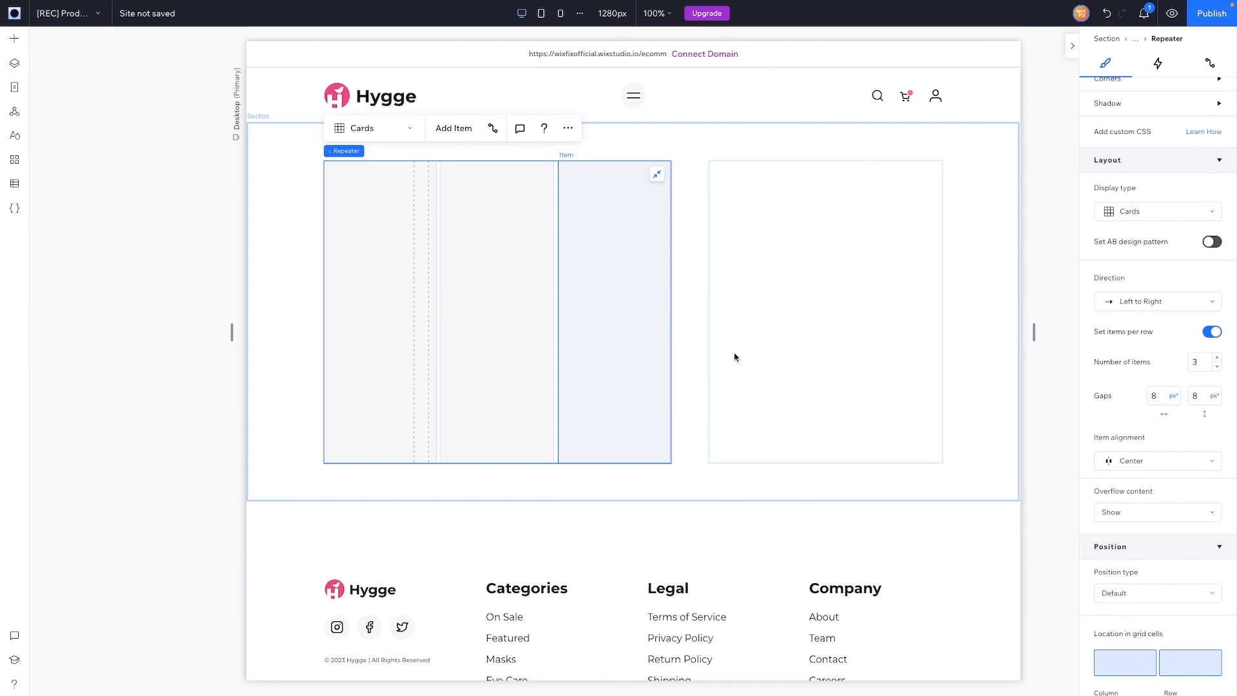
left_click(1127, 666)
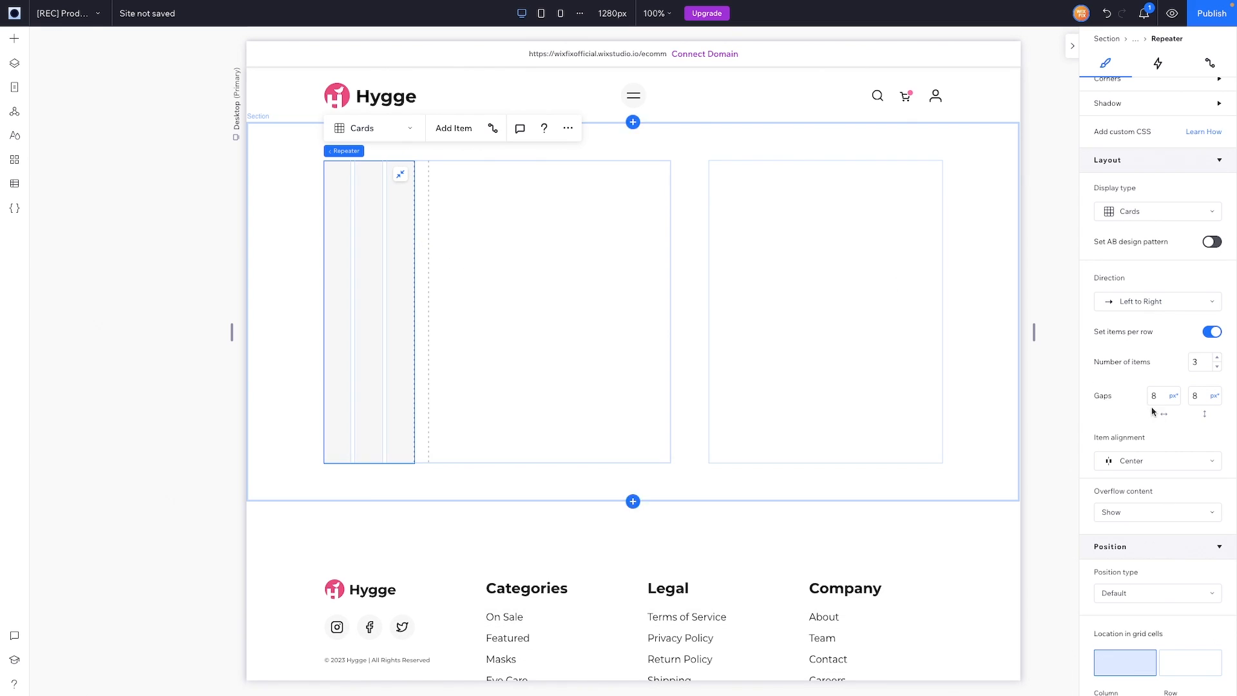
double_click(1202, 363)
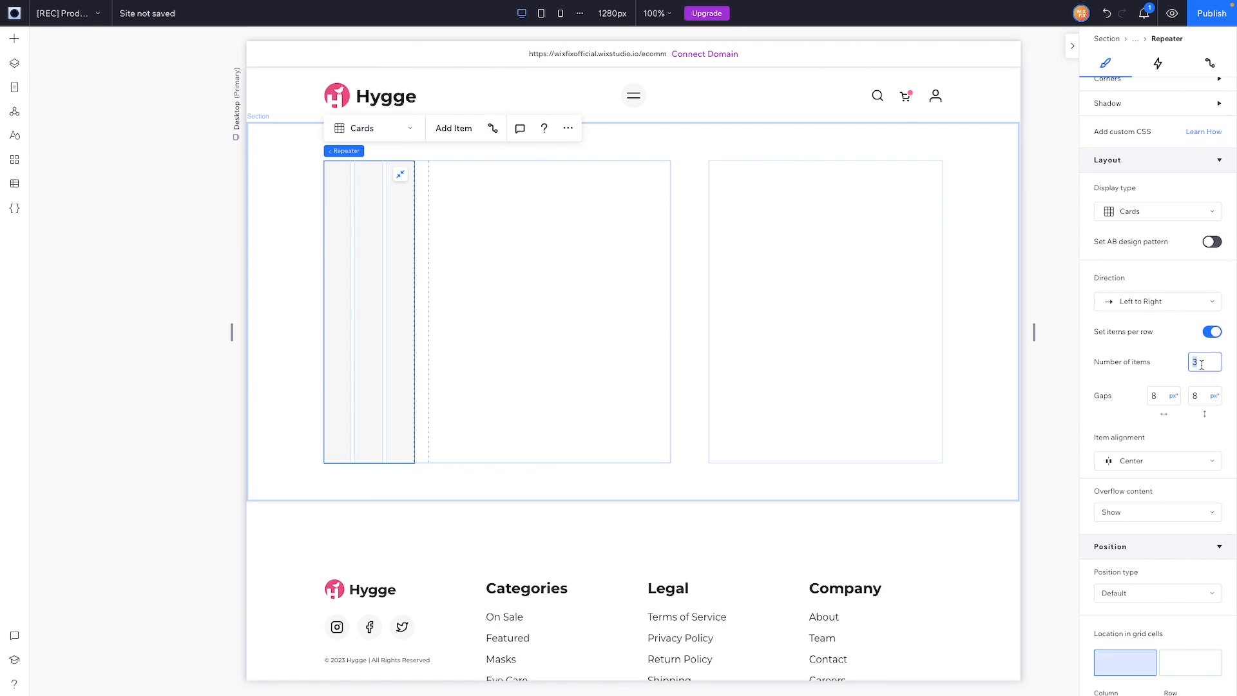
type("1")
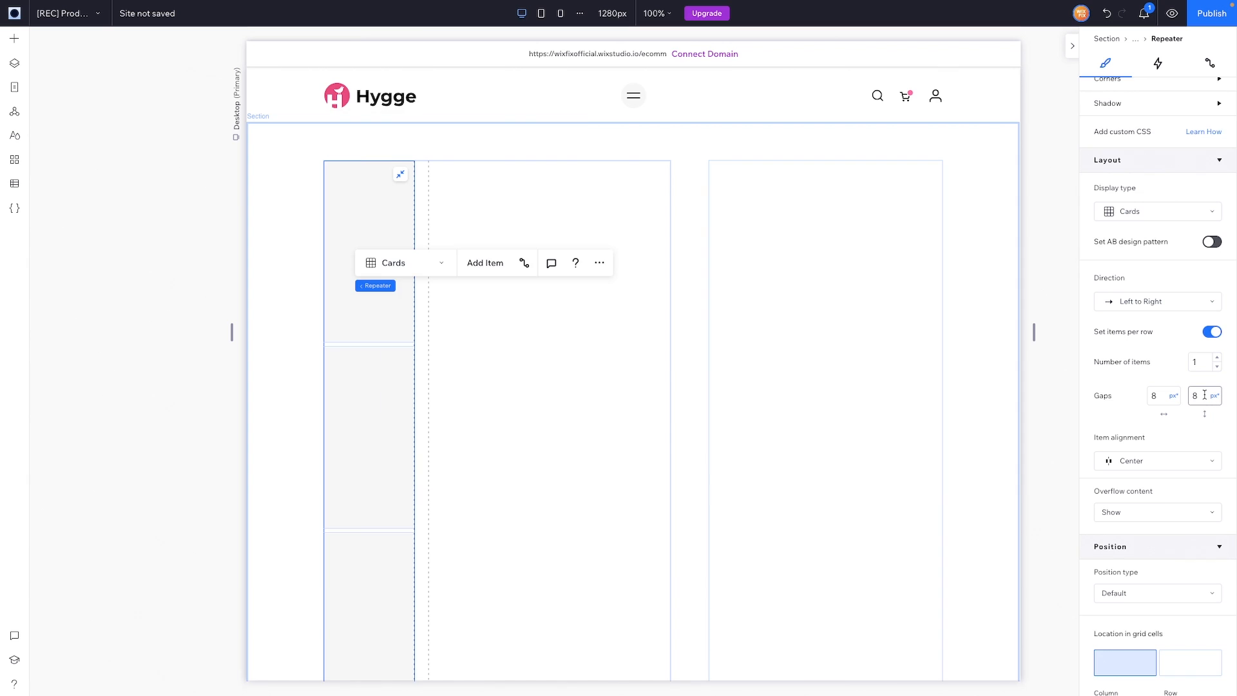
double_click(1205, 395)
type("24")
key("Return")
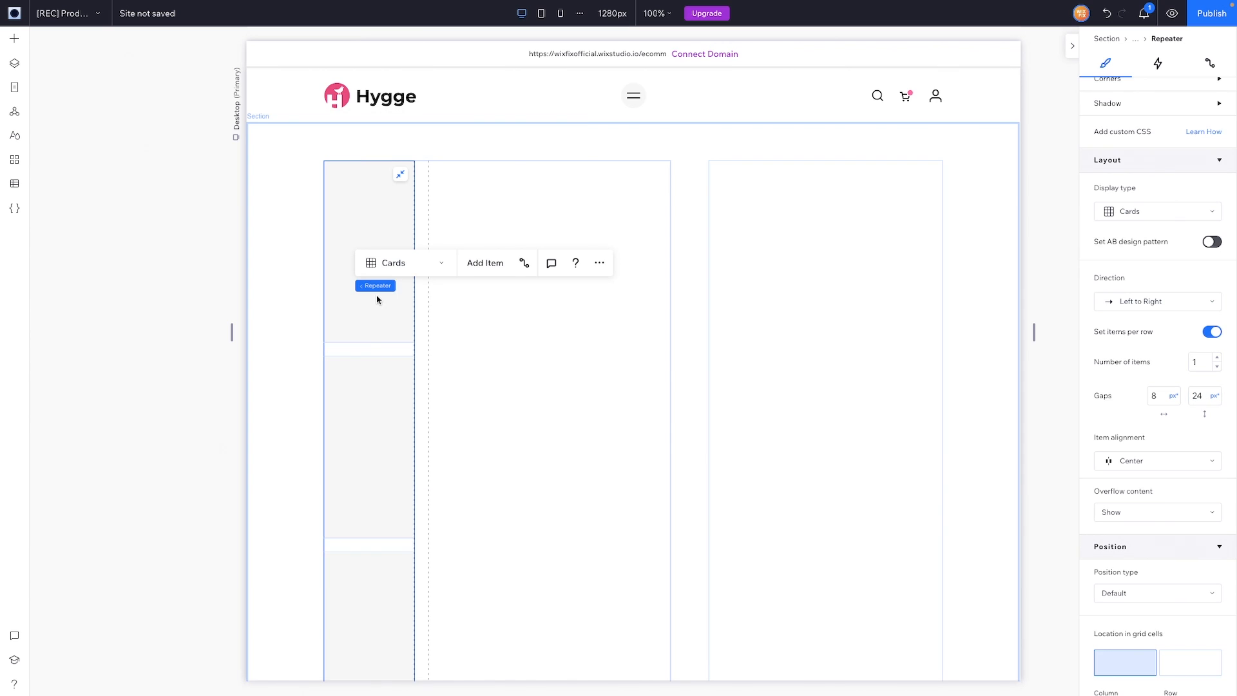
Step: Change the container's first grid column unit to vw so it reads 11.7vw
left_click(377, 286)
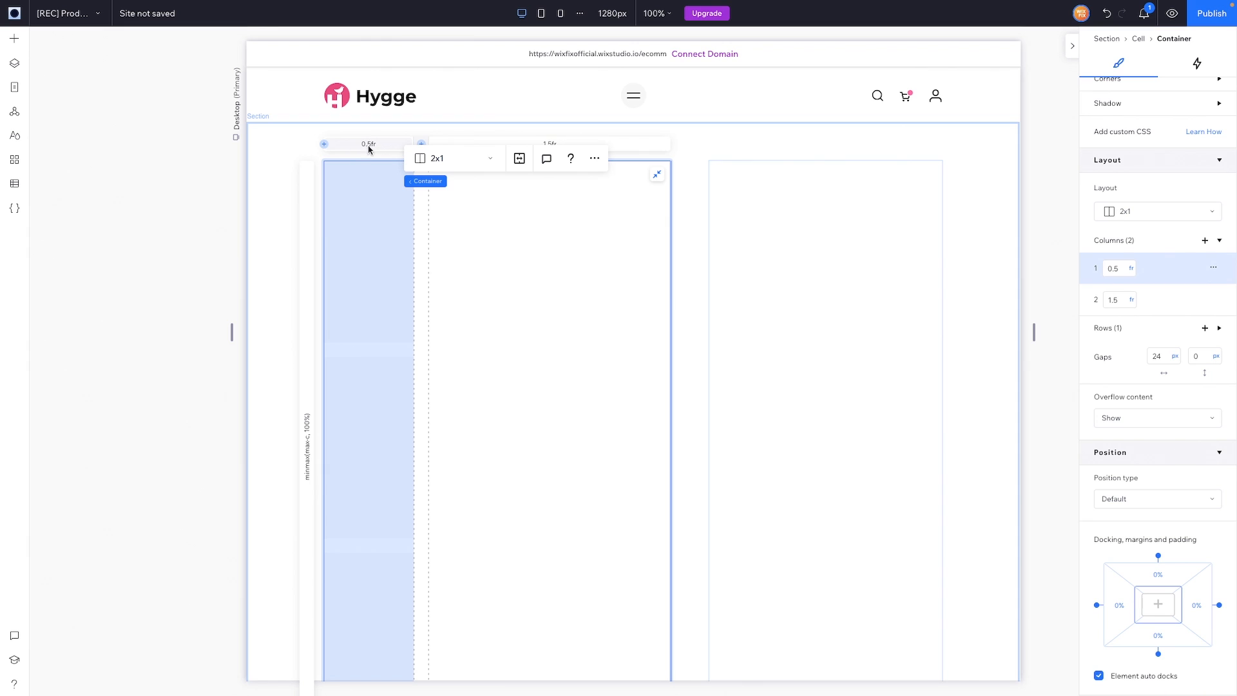
left_click(1134, 269)
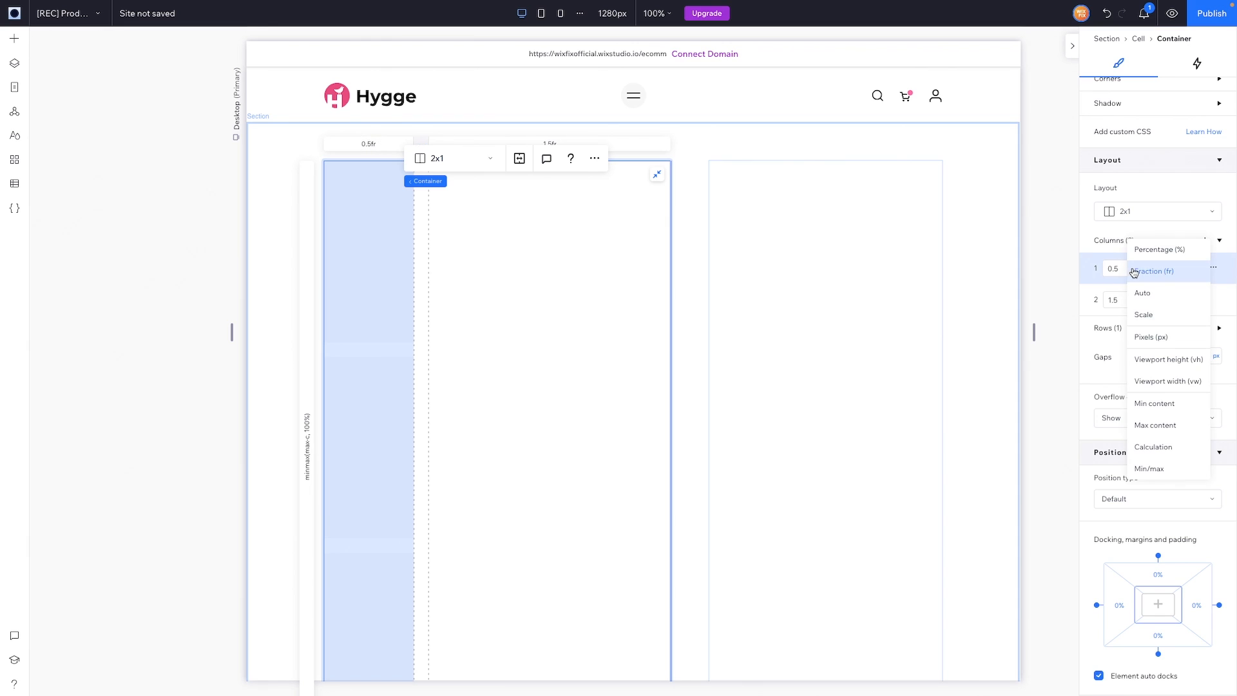
left_click(1165, 382)
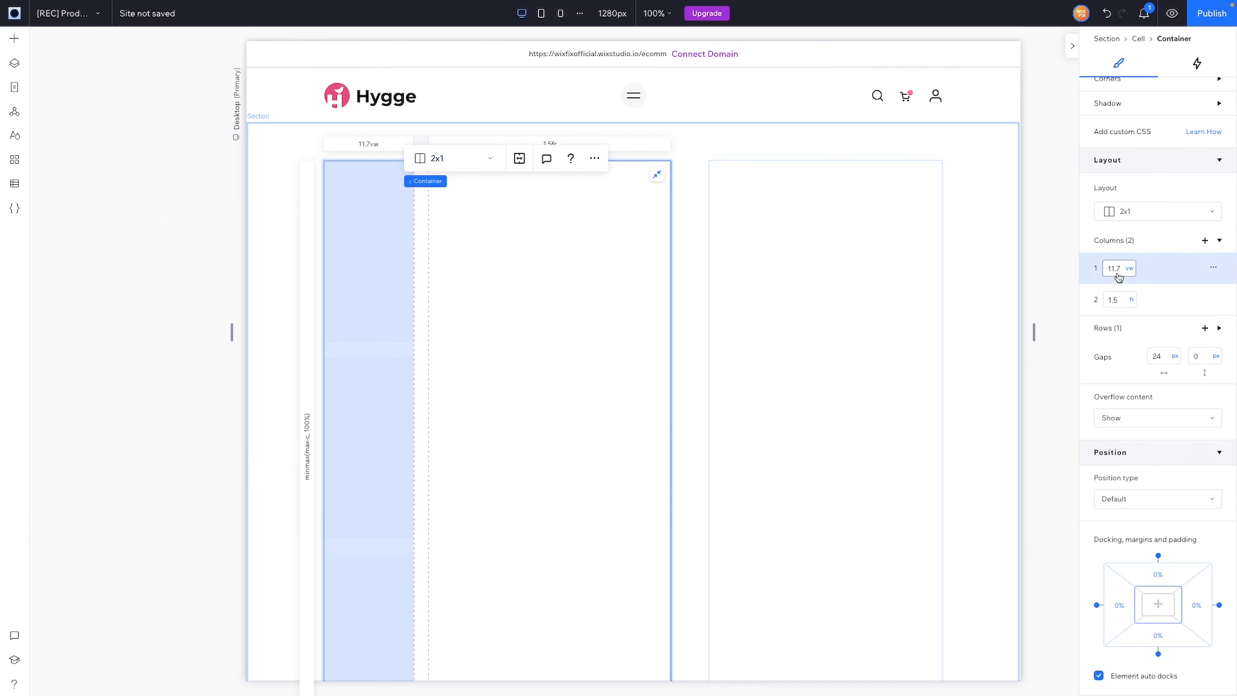
left_click(369, 247)
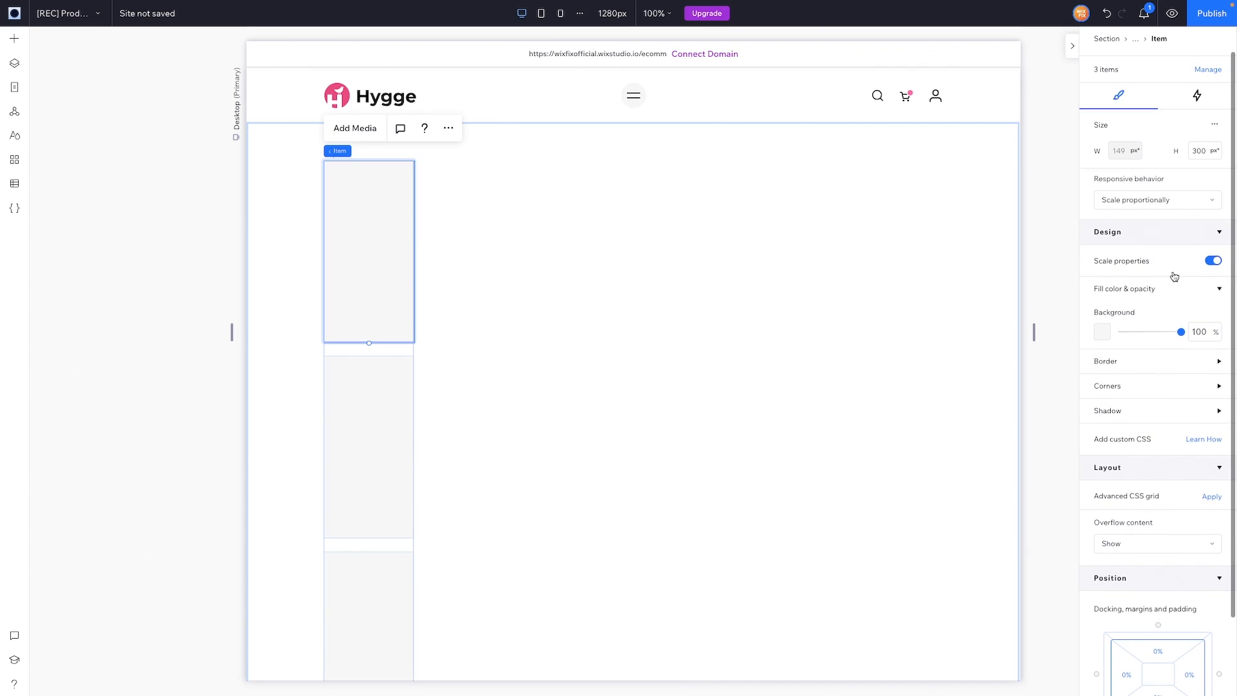
Step: Make the thumbnail items 11.7vw tall with 0% background opacity
left_click(1205, 150)
type("11")
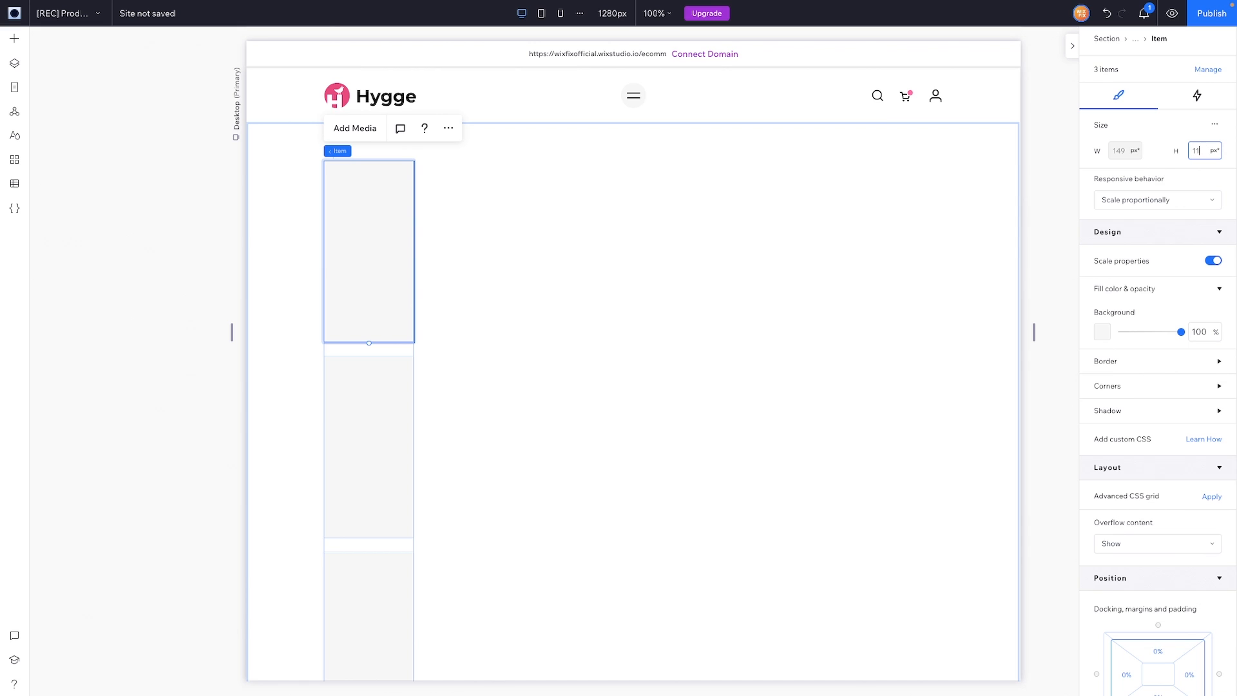
type(".7vw")
key("Return")
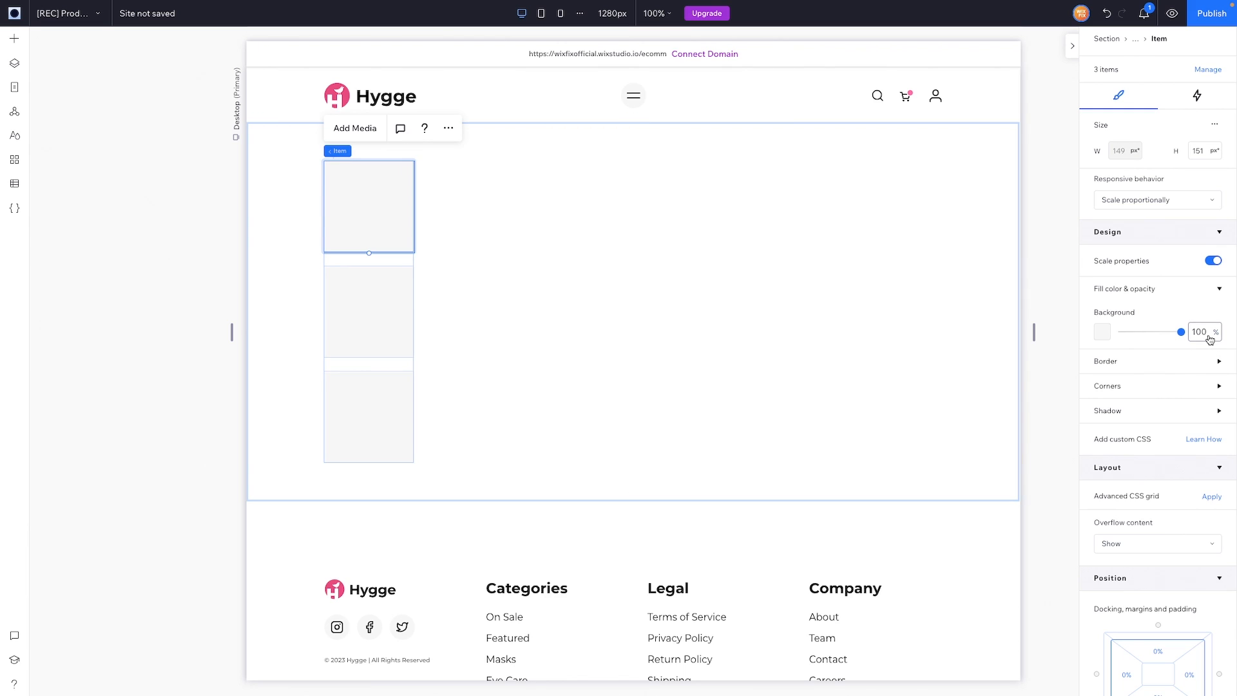
left_click(1209, 336)
type("0")
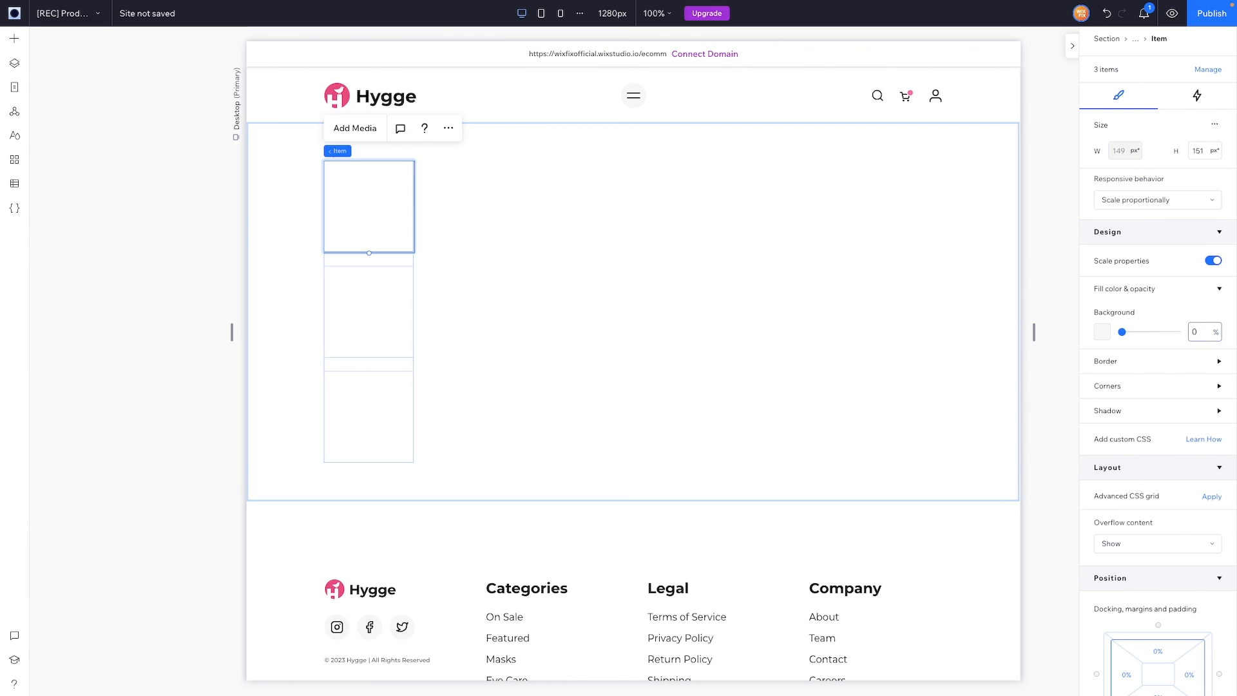
left_click(14, 39)
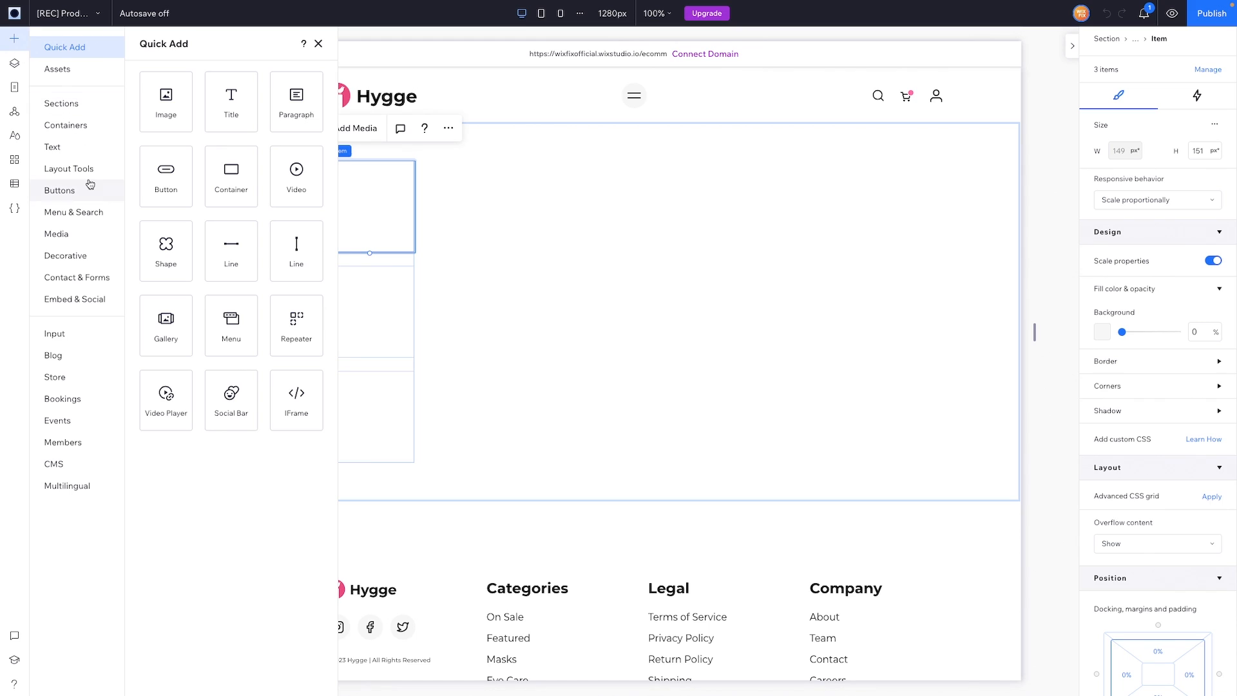
Step: Place Product-23.png from the Products media folder into the first thumbnail, stretched to fill it
left_click(56, 235)
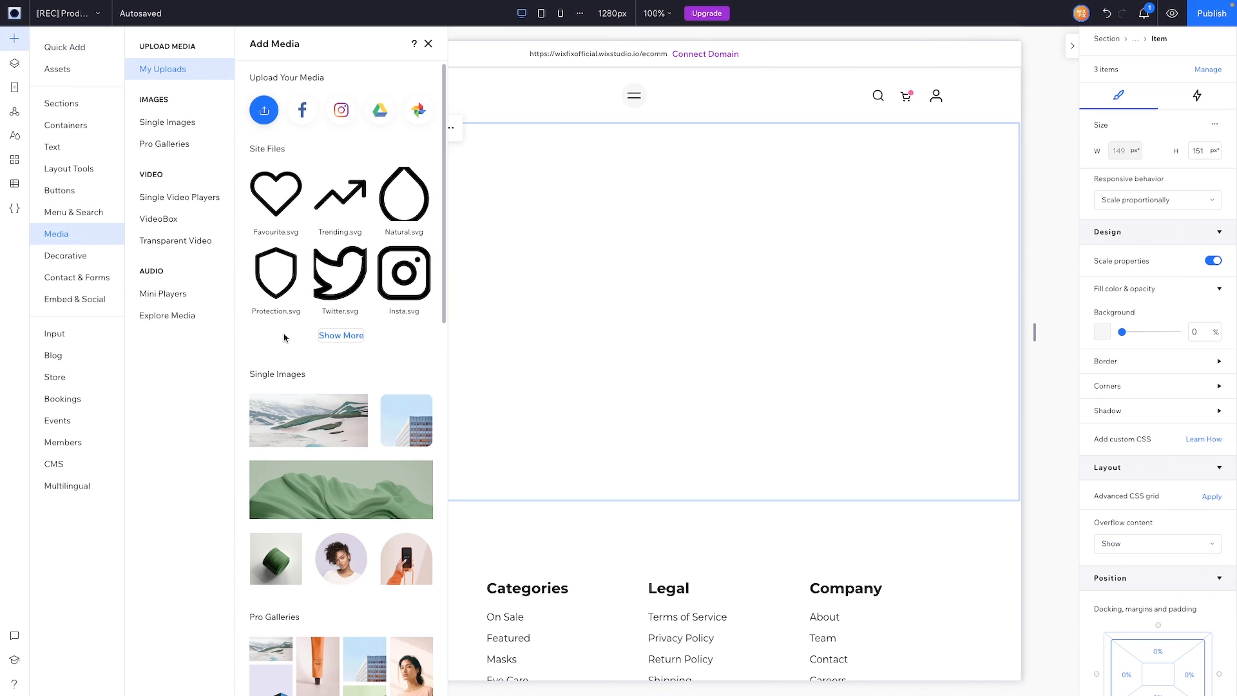
left_click(338, 335)
left_click(425, 277)
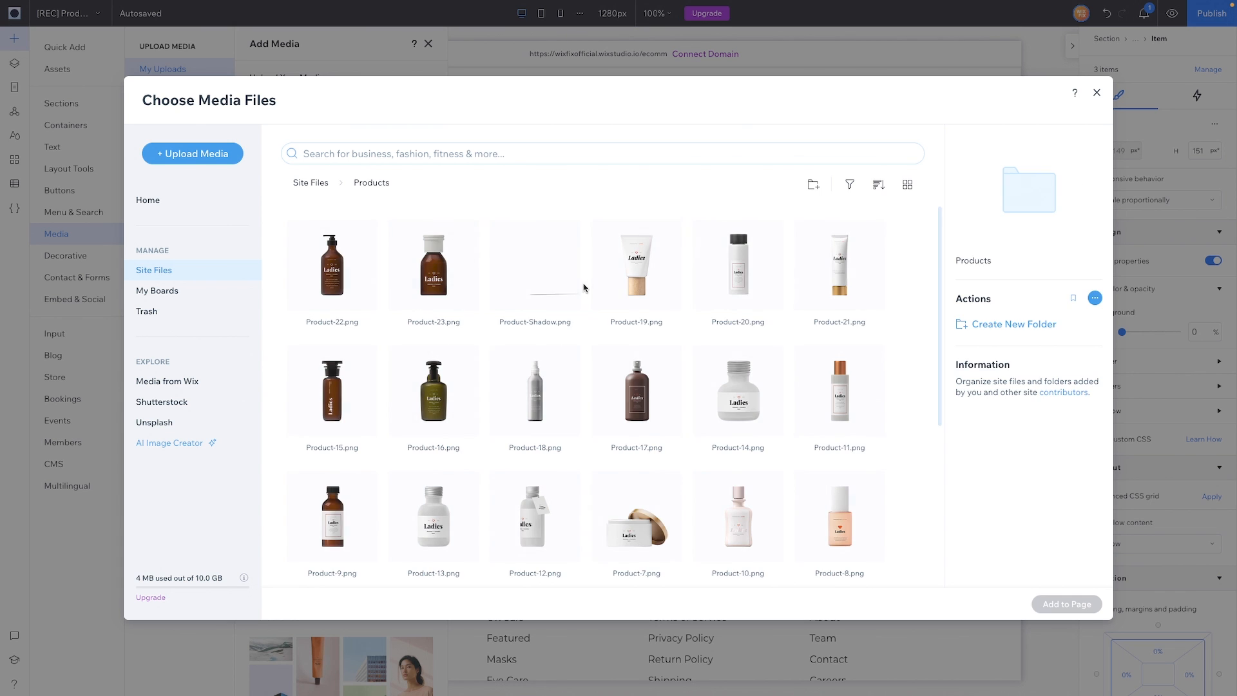
left_click(422, 283)
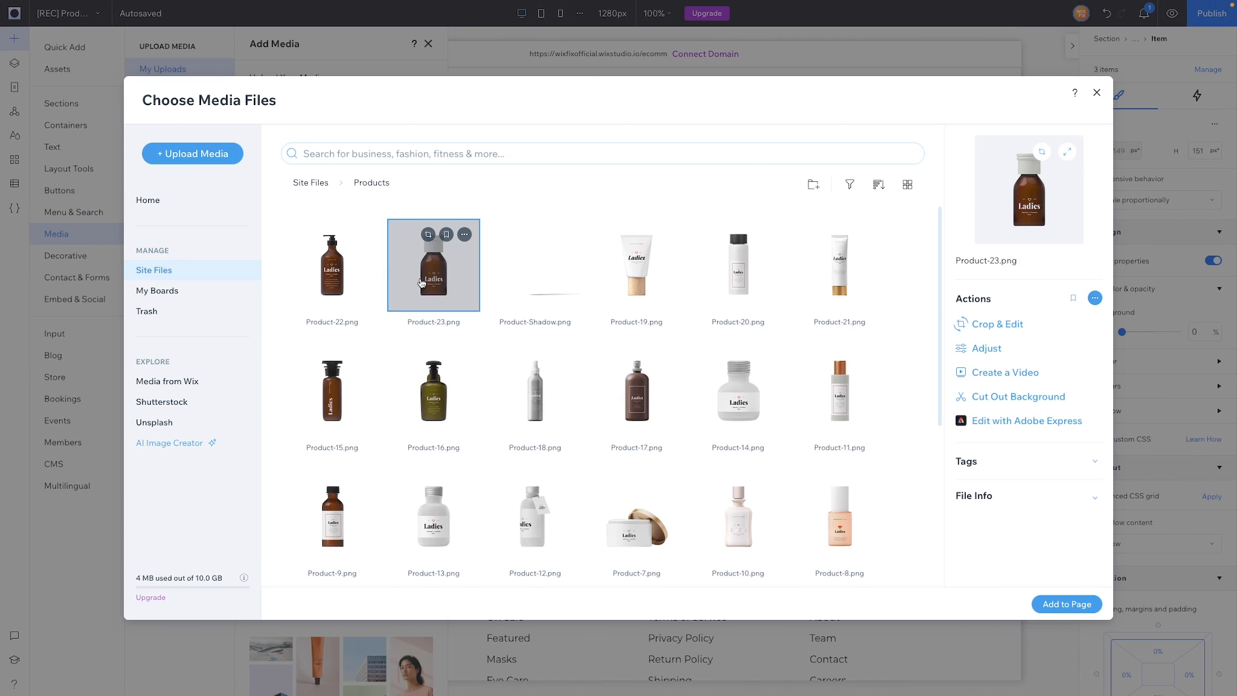
double_click(421, 282)
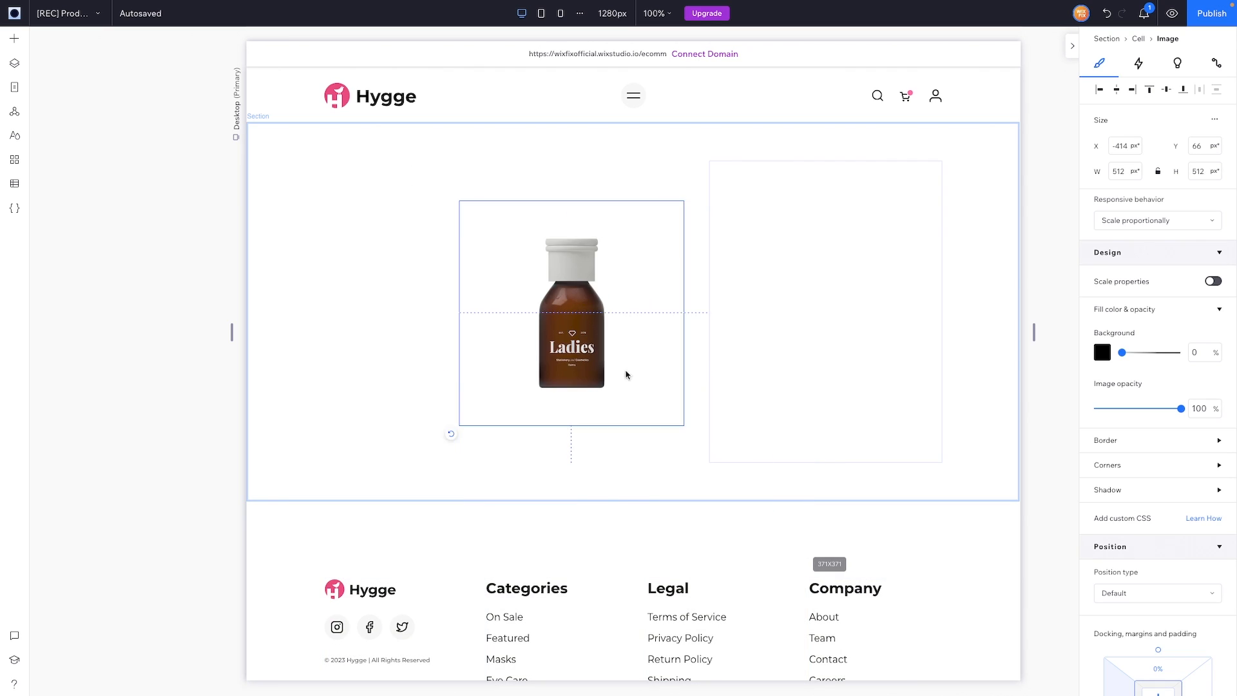
left_click_drag(626, 375, 369, 203)
left_click(399, 188)
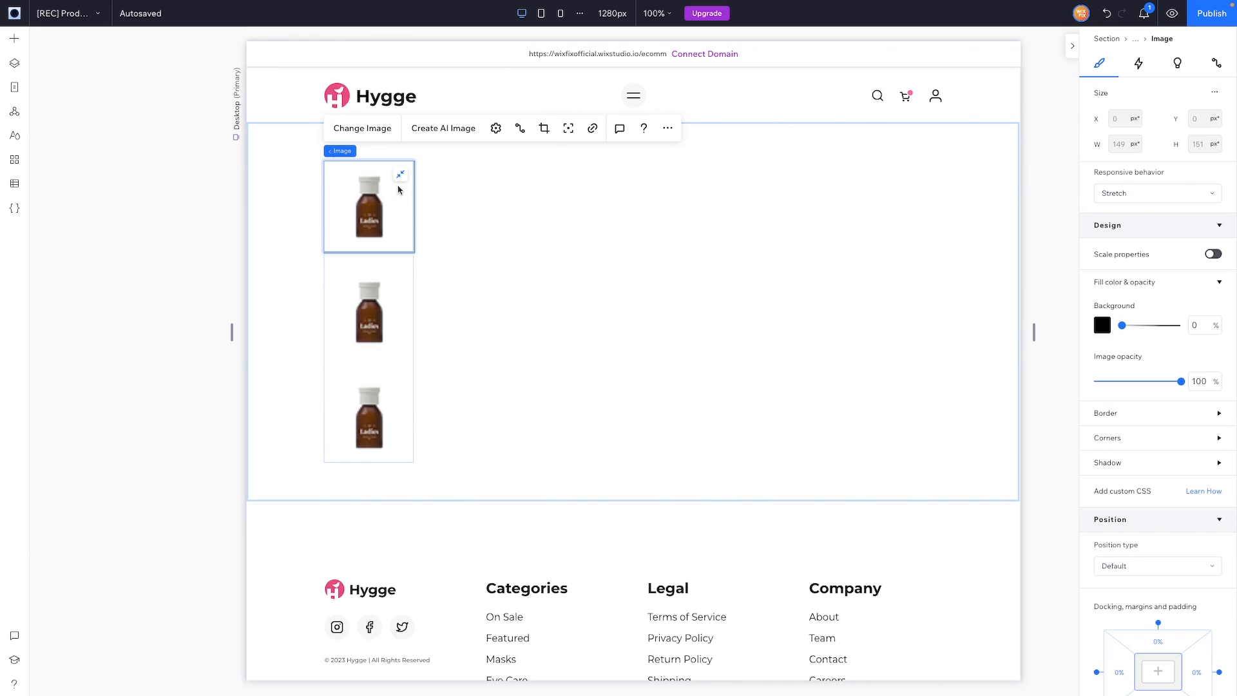
Step: Add Product-Shadow.png over the bottle in the first thumbnail, stretched to fill the item
left_click(14, 38)
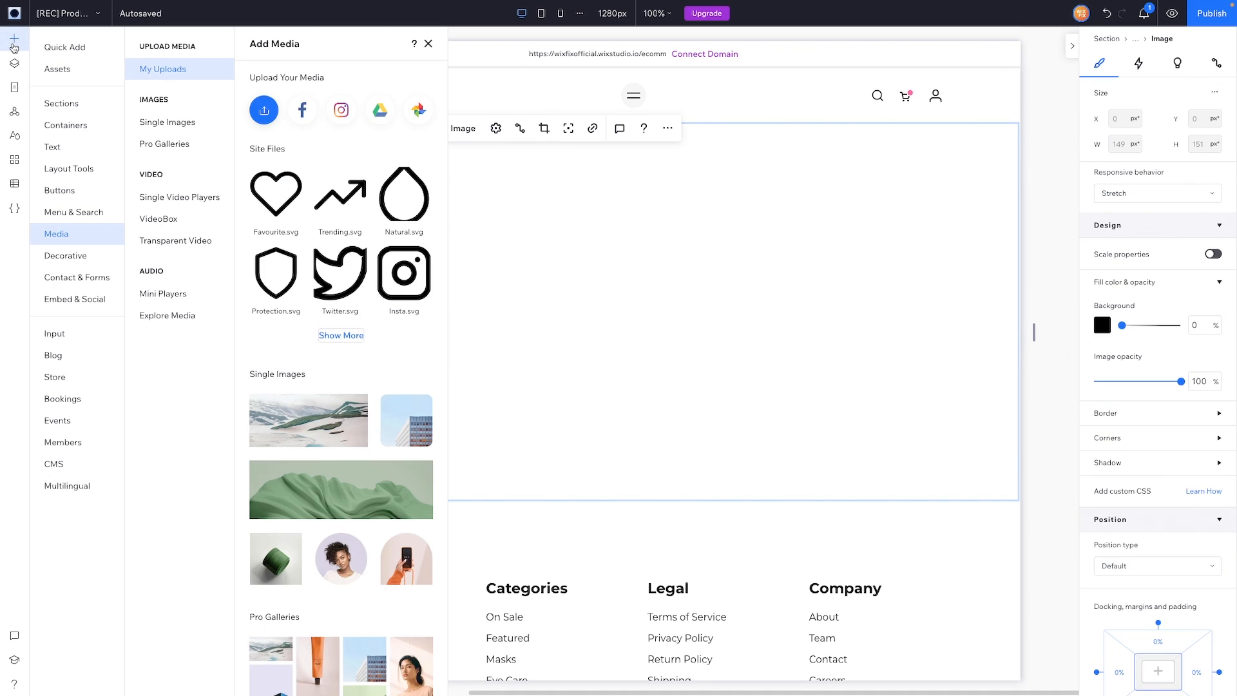
left_click(342, 336)
left_click(555, 271)
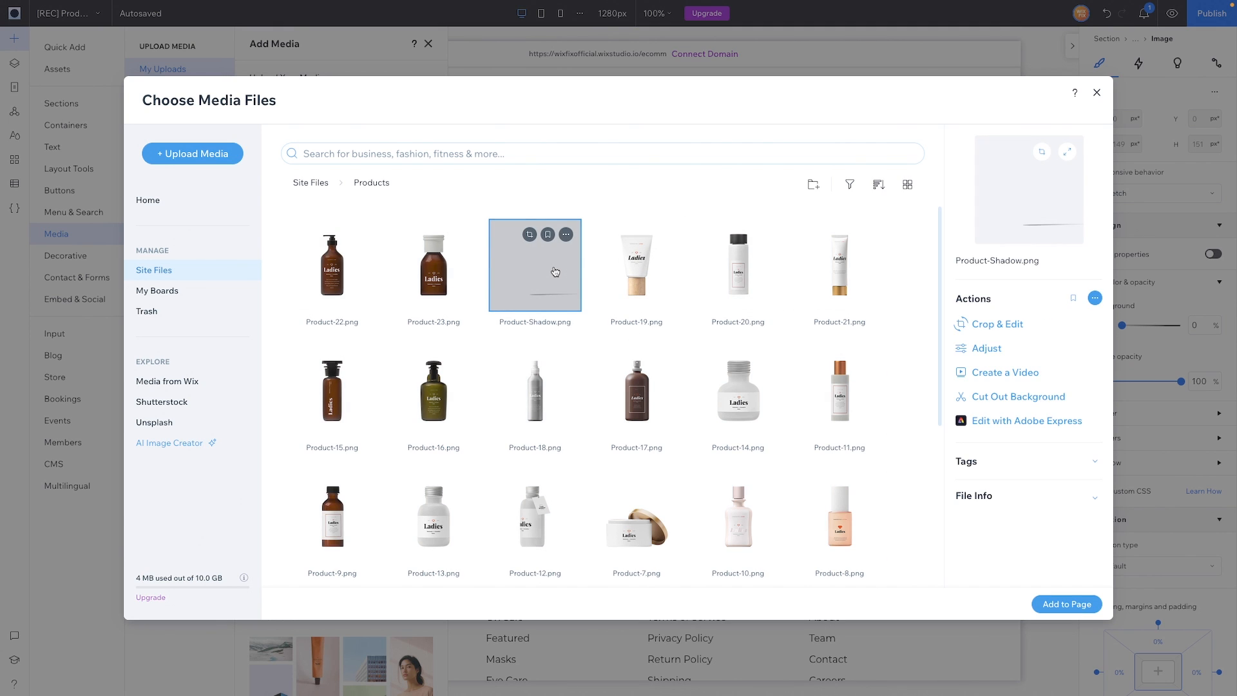
double_click(555, 272)
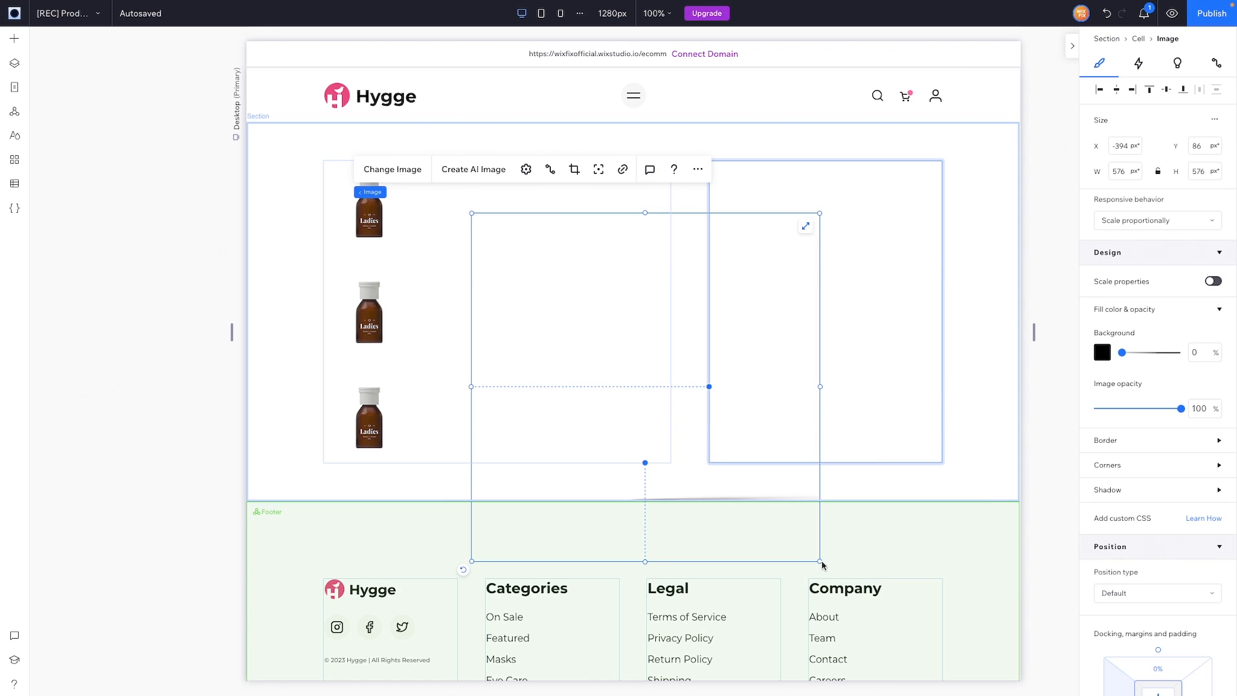
left_click_drag(822, 565, 493, 274)
left_click_drag(480, 239, 360, 214)
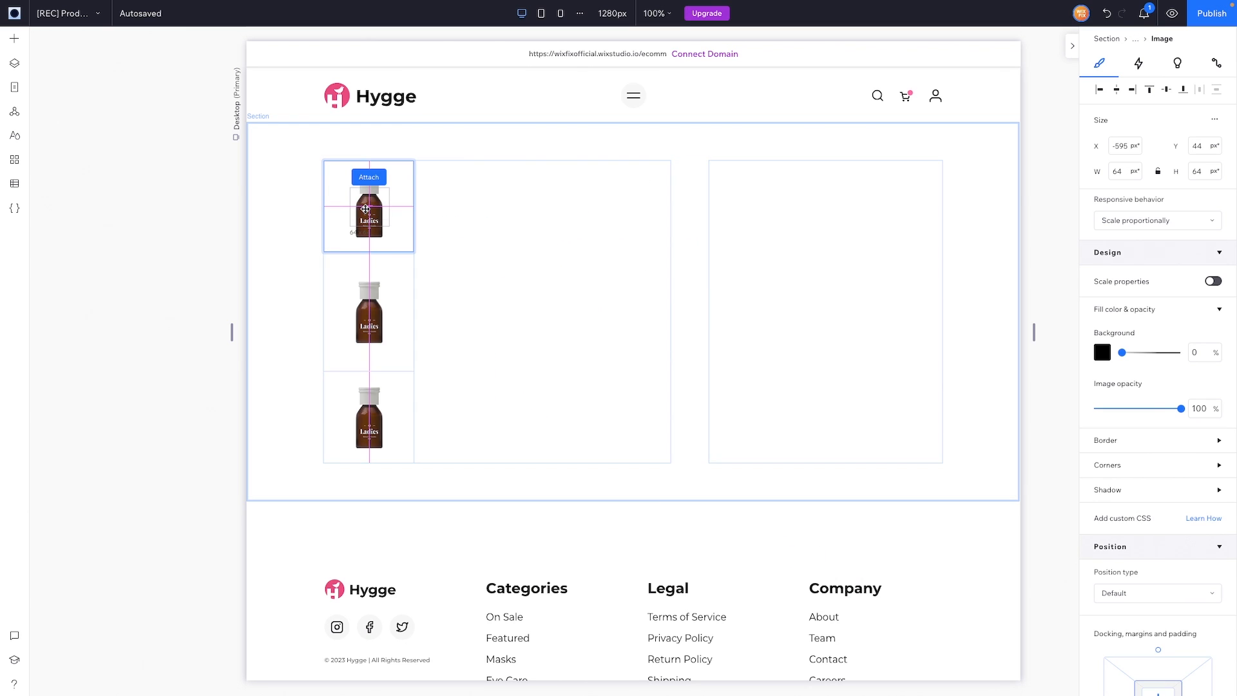
left_click(399, 196)
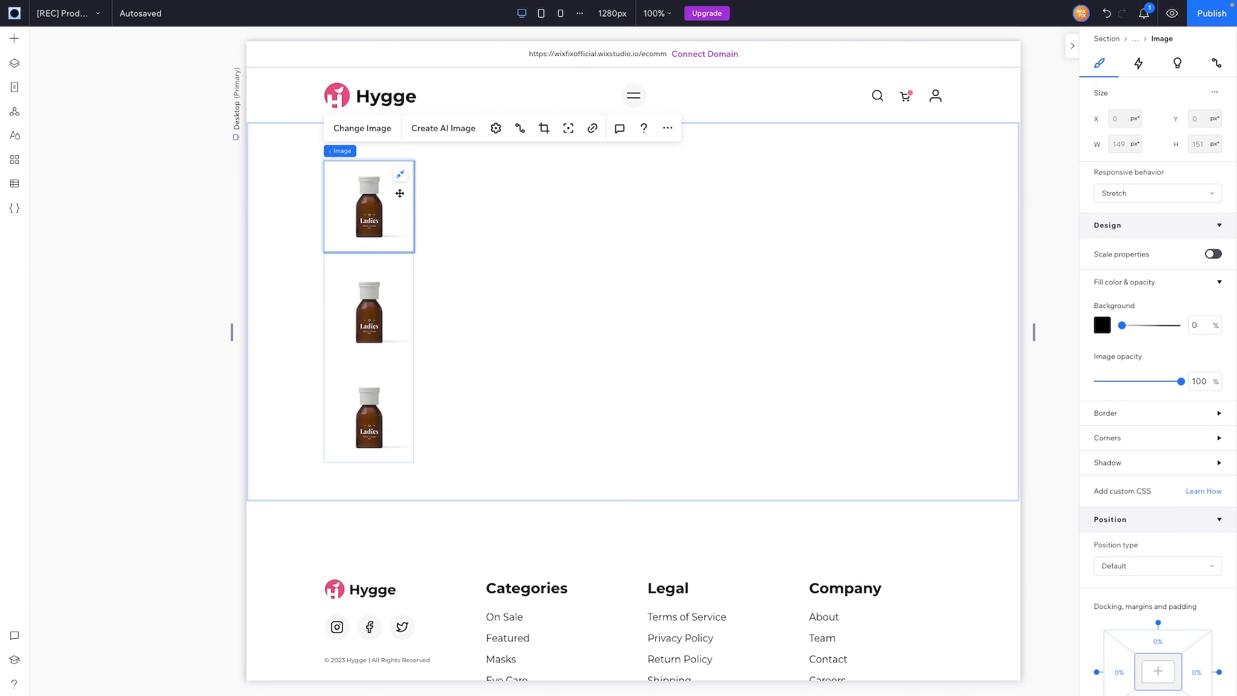
left_click(18, 66)
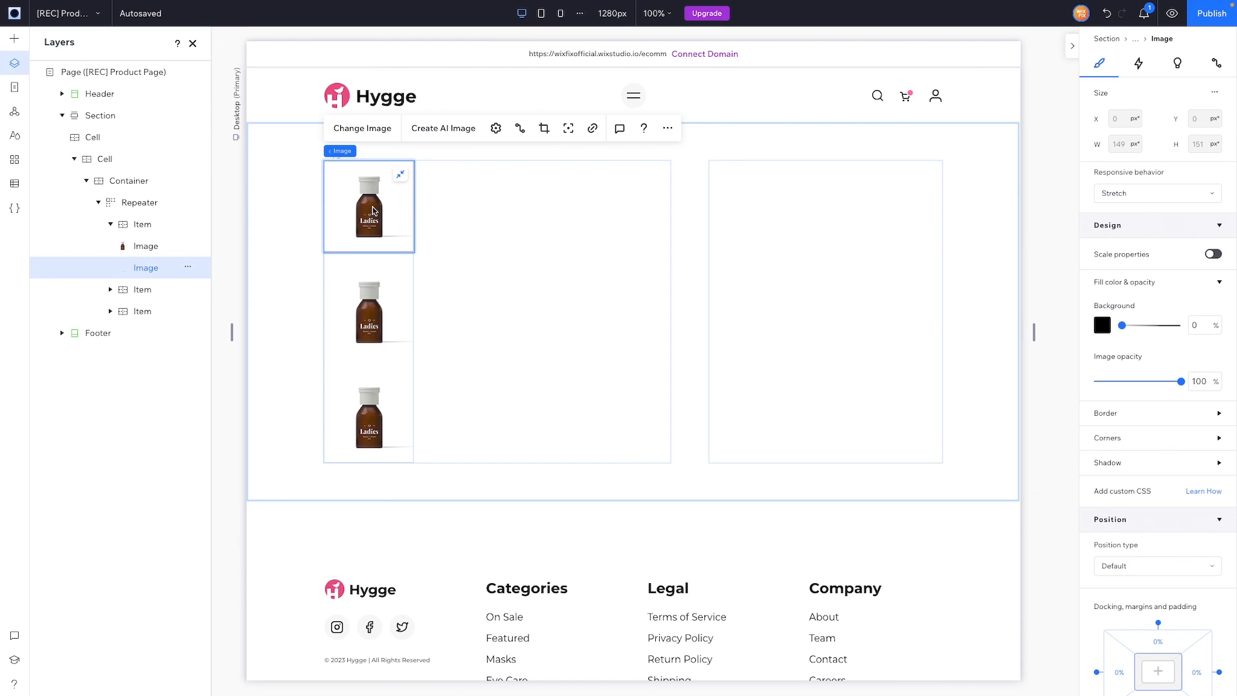
Step: Give the bottle thumbnail image a 2 px #F5347E border and 24 px rounded corners
left_click(142, 251)
left_click(1160, 413)
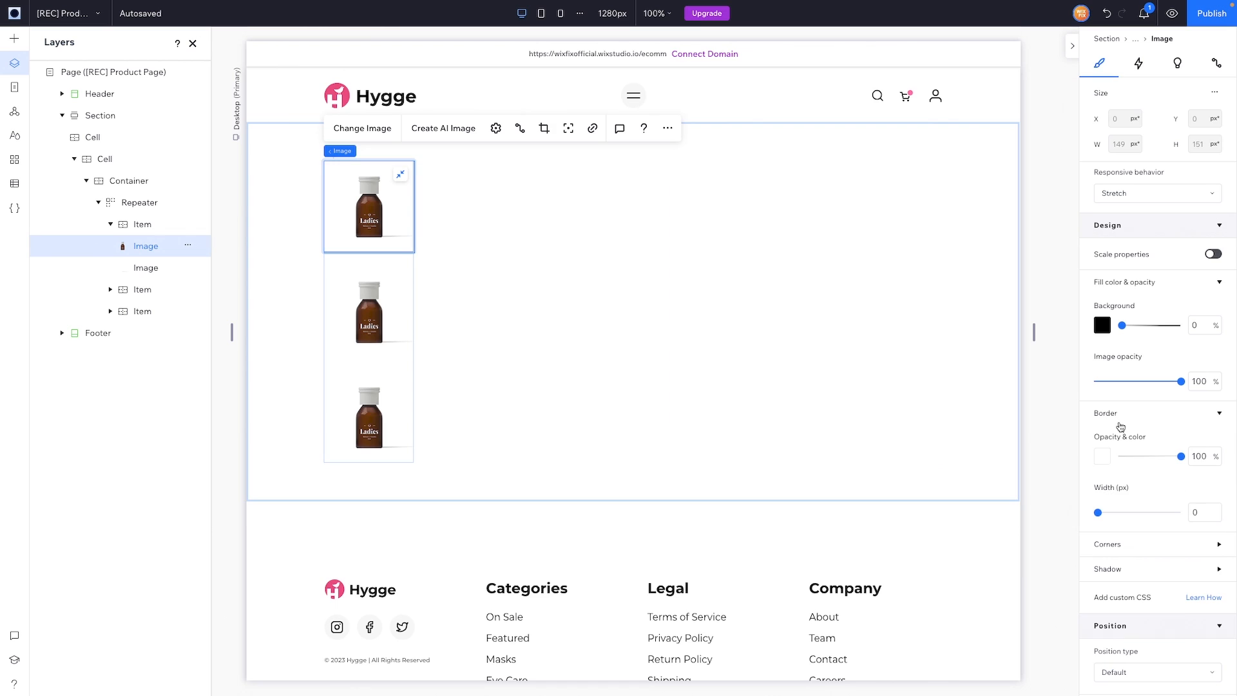
left_click(1210, 514)
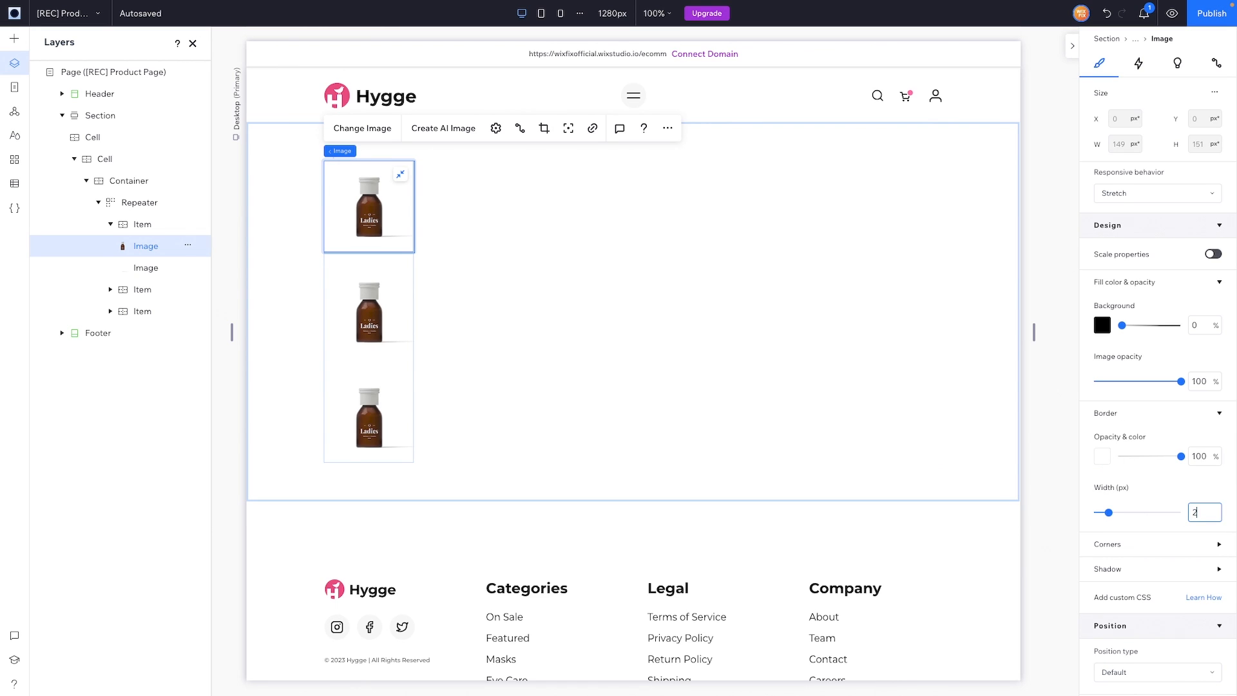
left_click(1102, 456)
left_click(1165, 526)
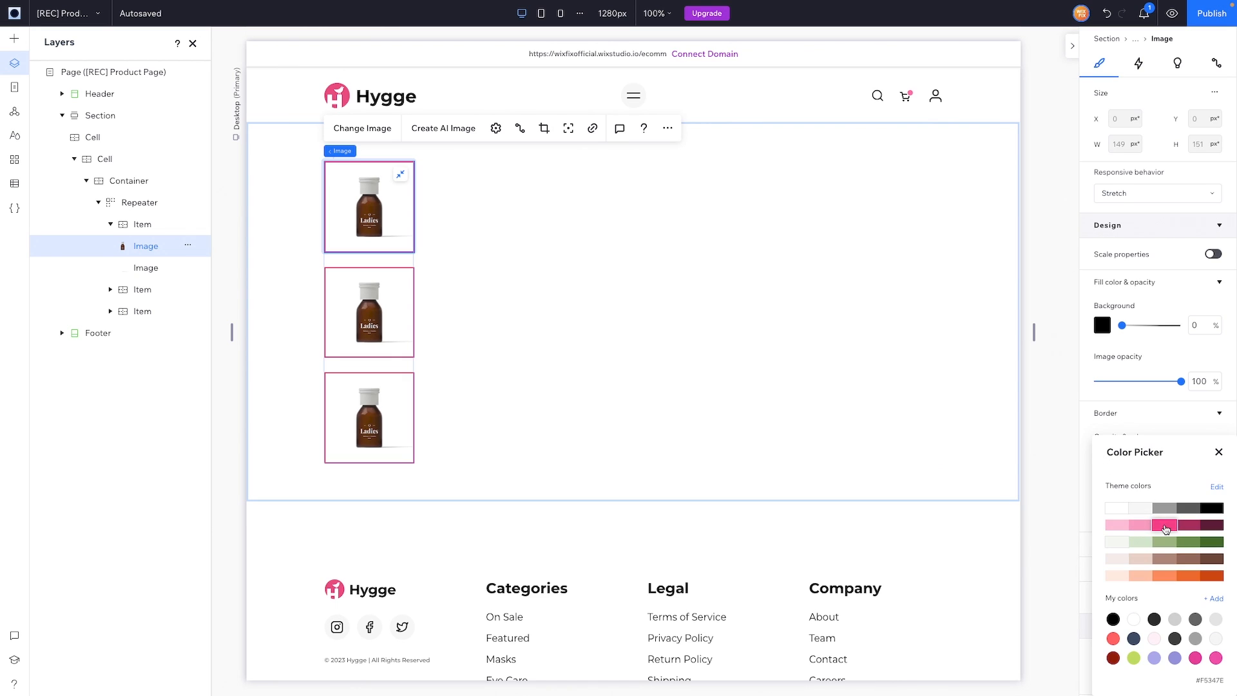
left_click(1218, 454)
left_click(1133, 545)
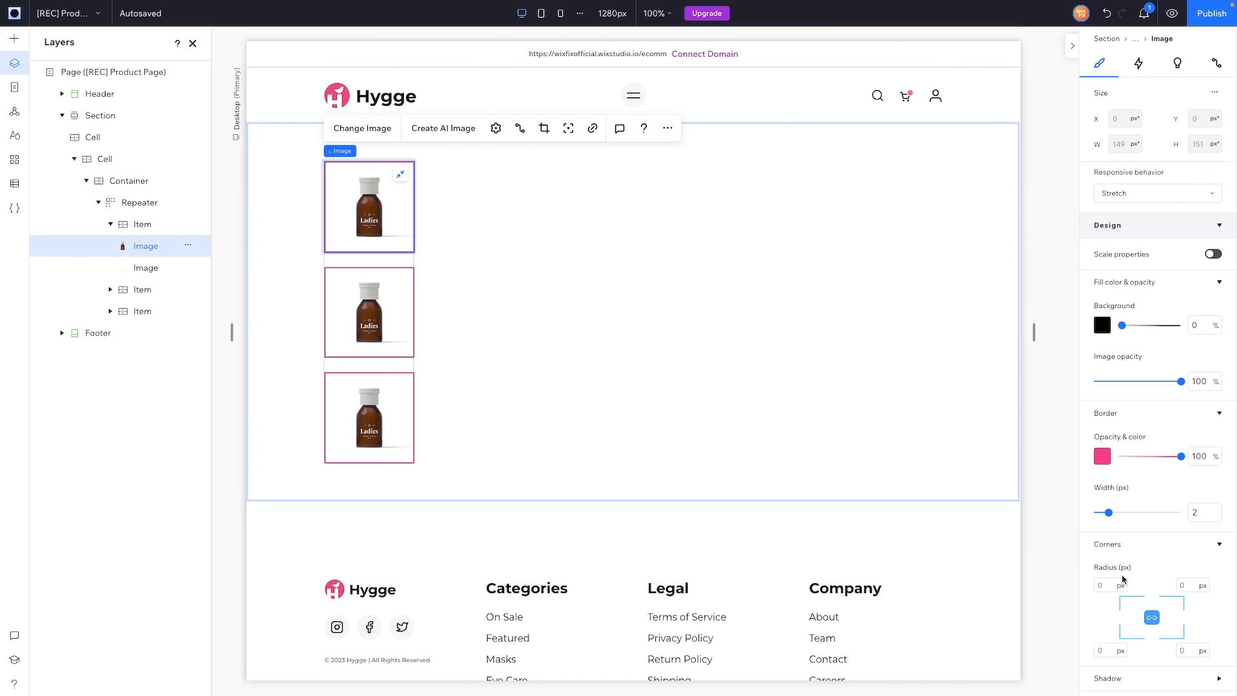
left_click(1107, 587)
key("Return")
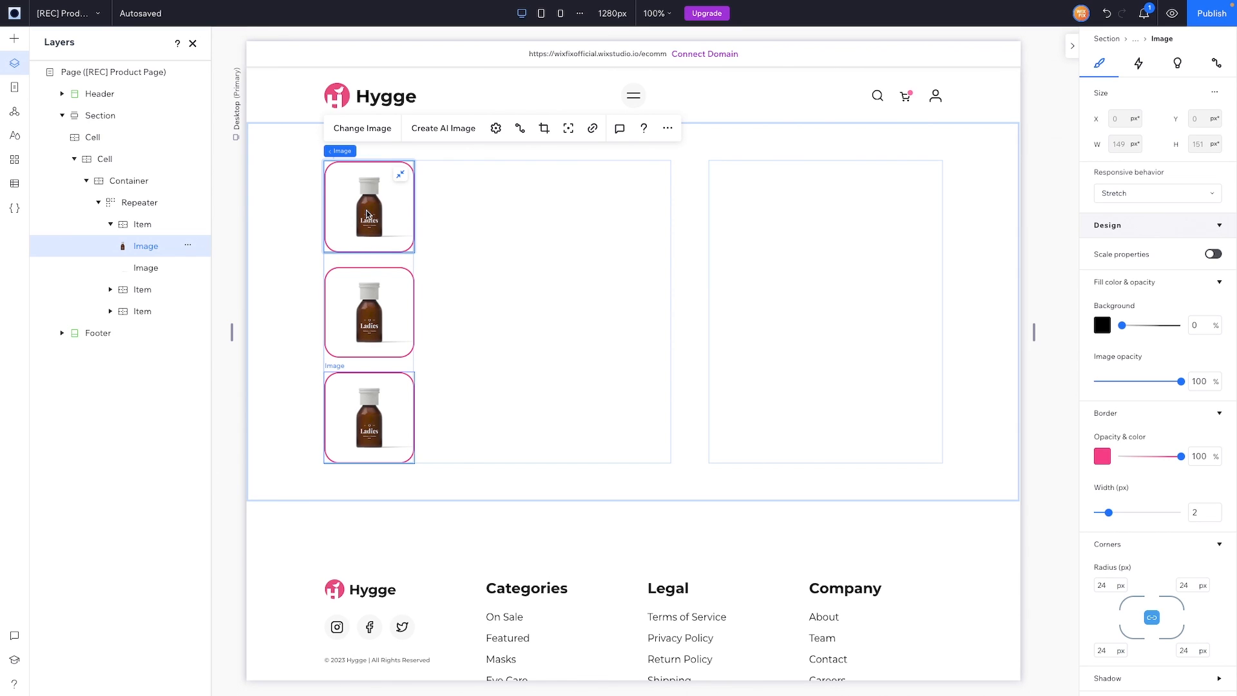
left_click(143, 268, "shift")
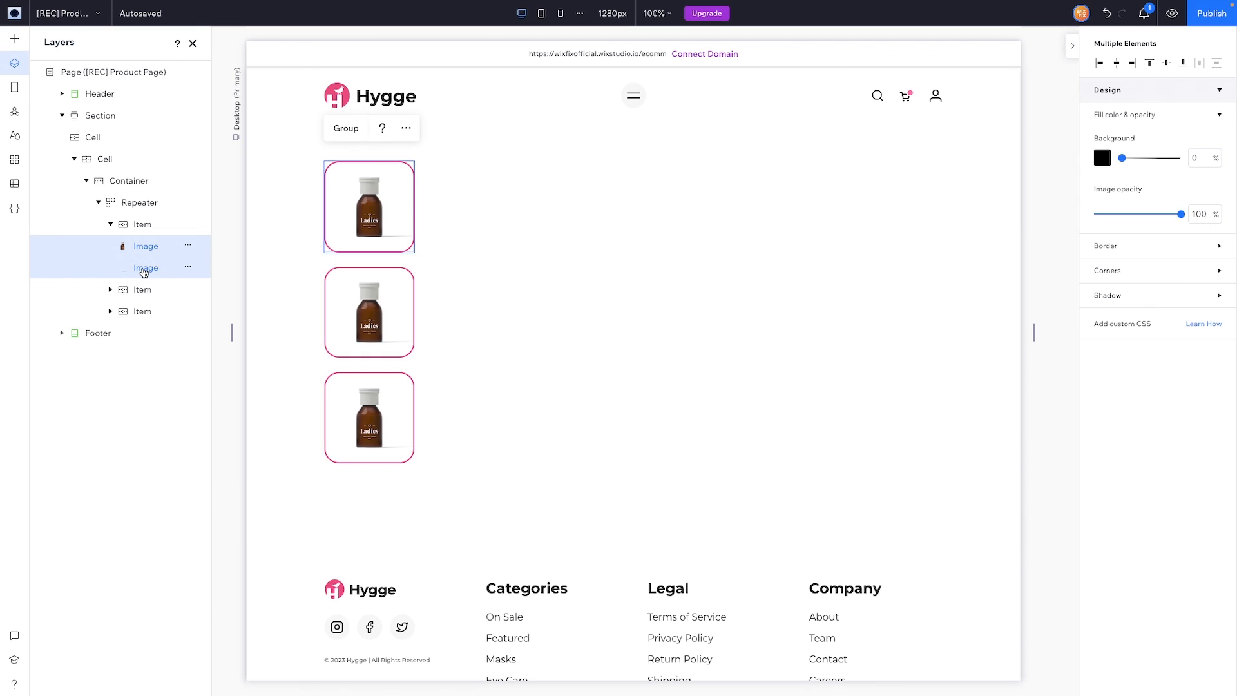
Step: Paste a copy of the bottle image into the container's second column, stretched to fill it
left_click(529, 312)
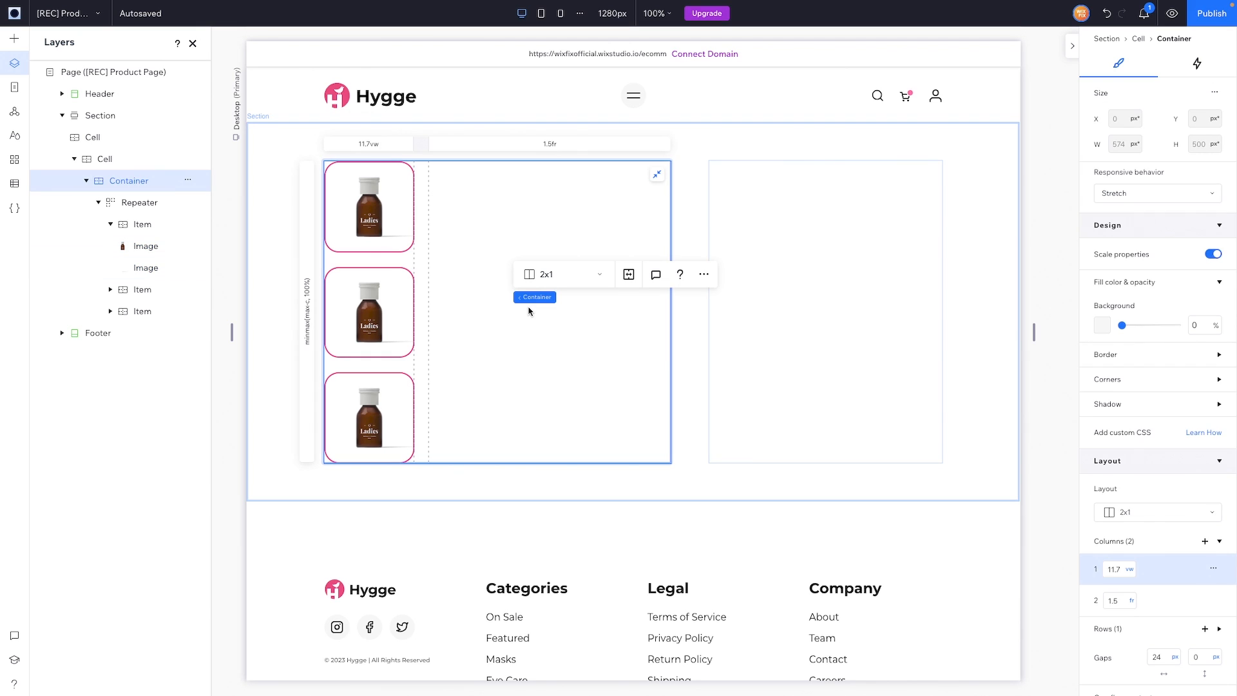
key("ctrl+v")
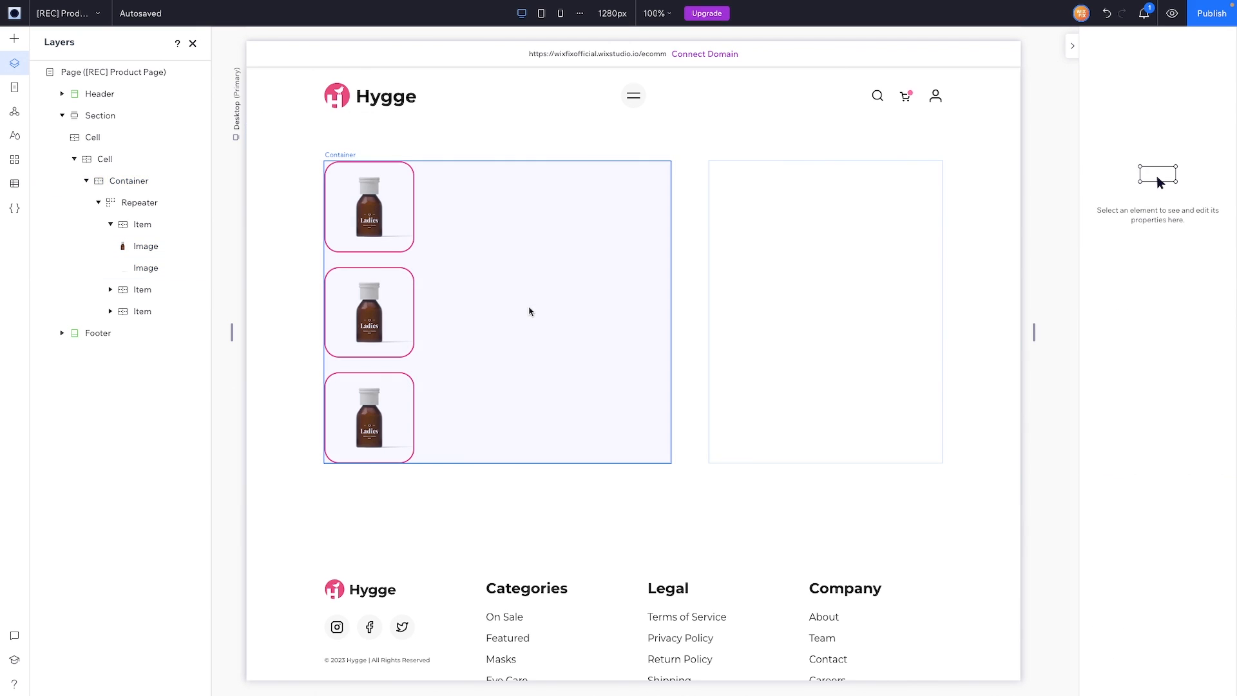
left_click_drag(530, 308, 530, 282)
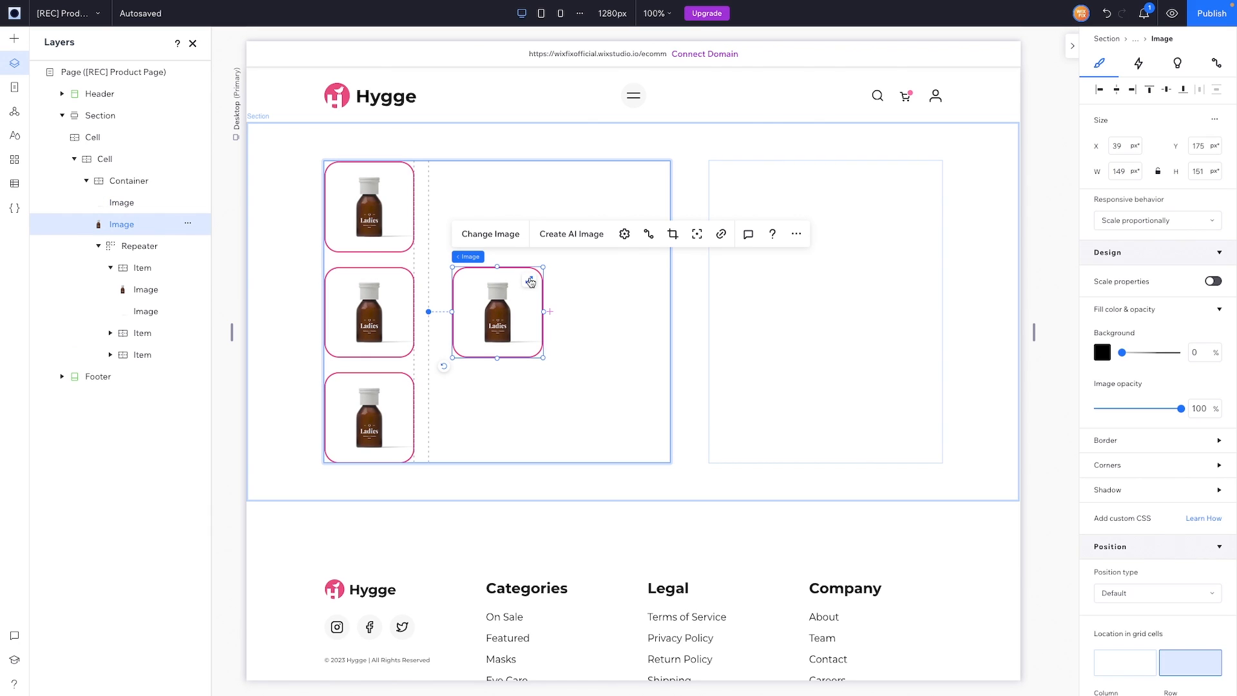
left_click(531, 282)
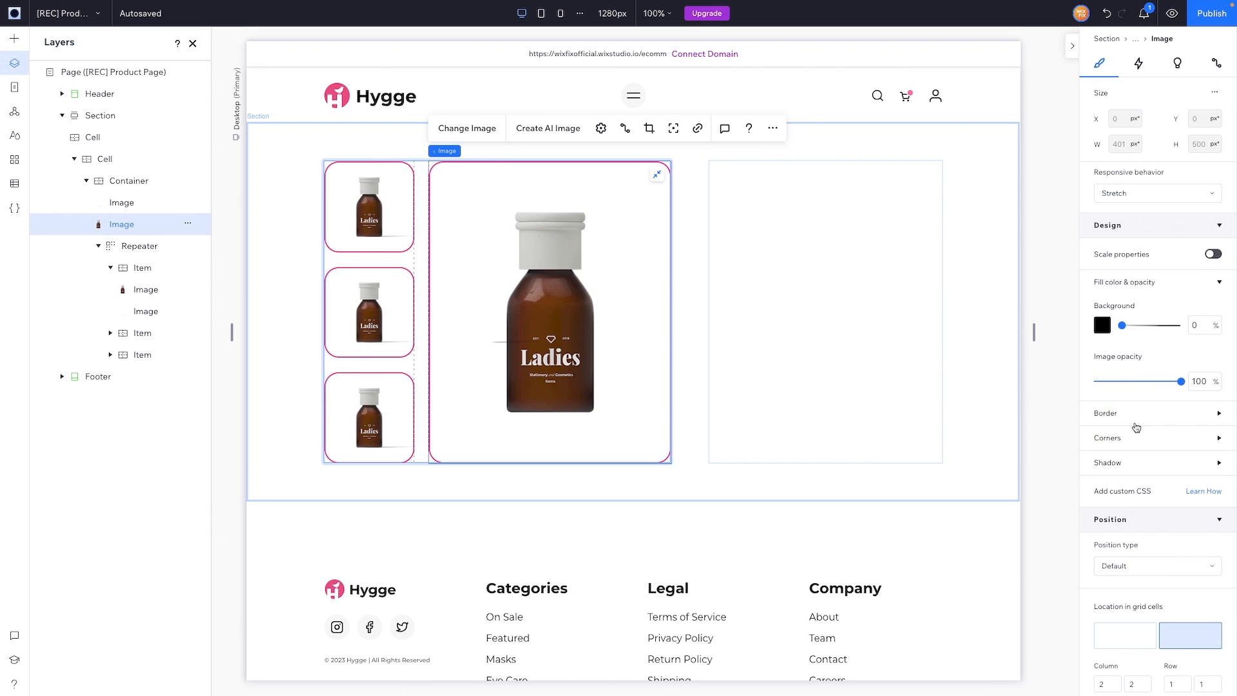
Step: Remove the large image's border (opacity and width 0), stretch the empty image, and layer the bottle above it
left_click(1129, 414)
left_click(1205, 457)
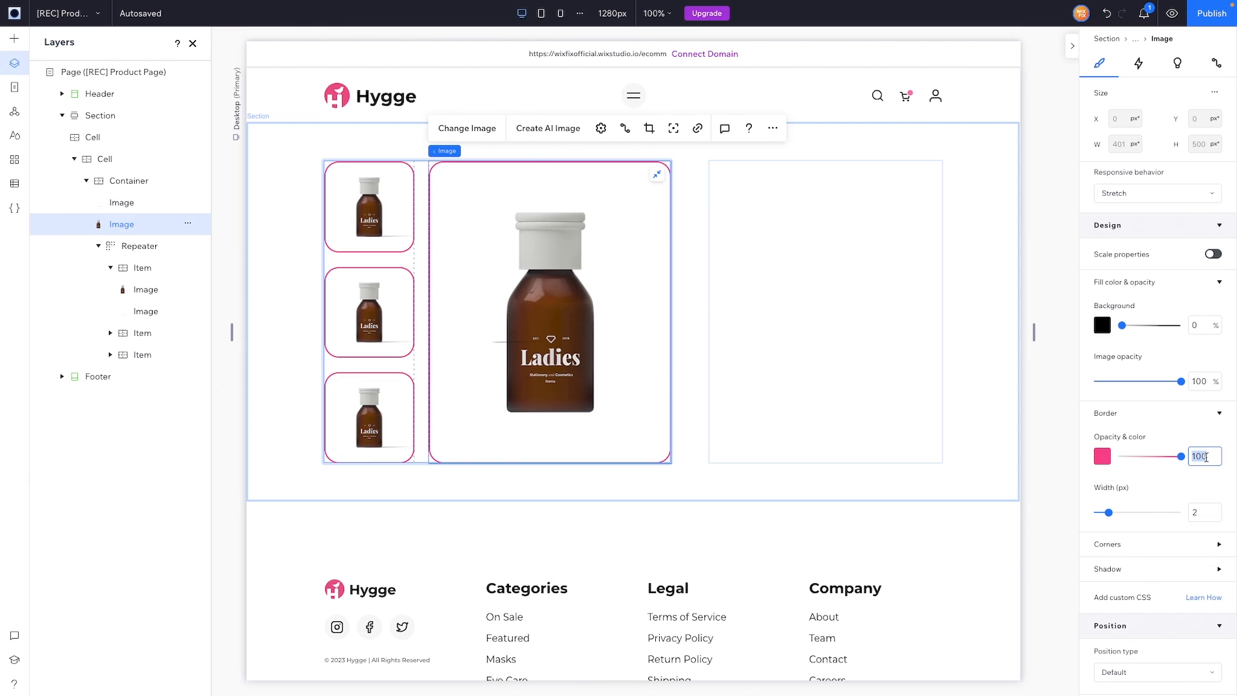
type("0")
double_click(1204, 512)
type("0")
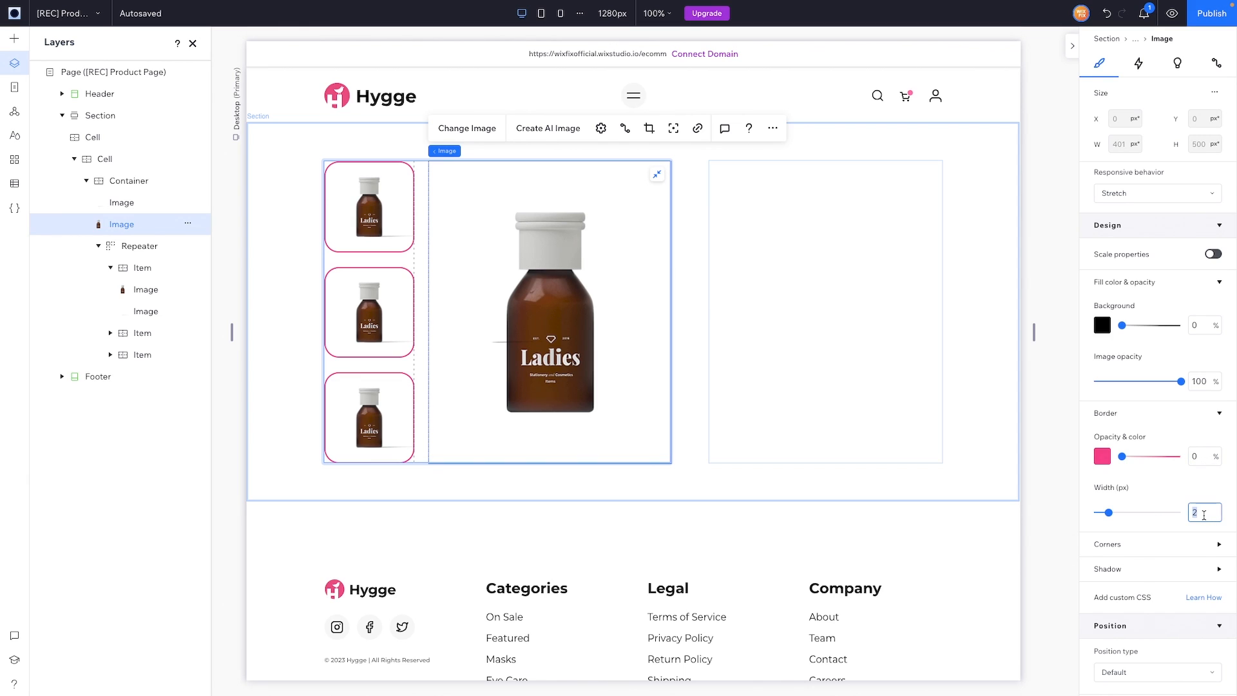
left_click(512, 332)
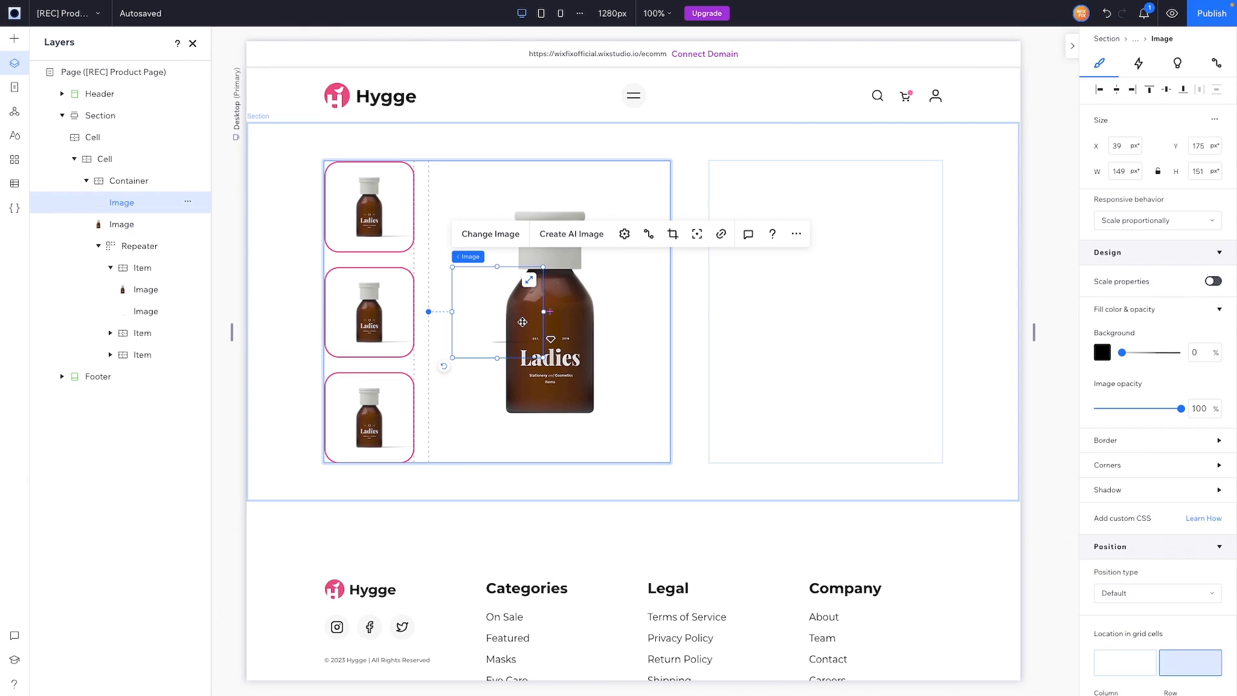
left_click(529, 280)
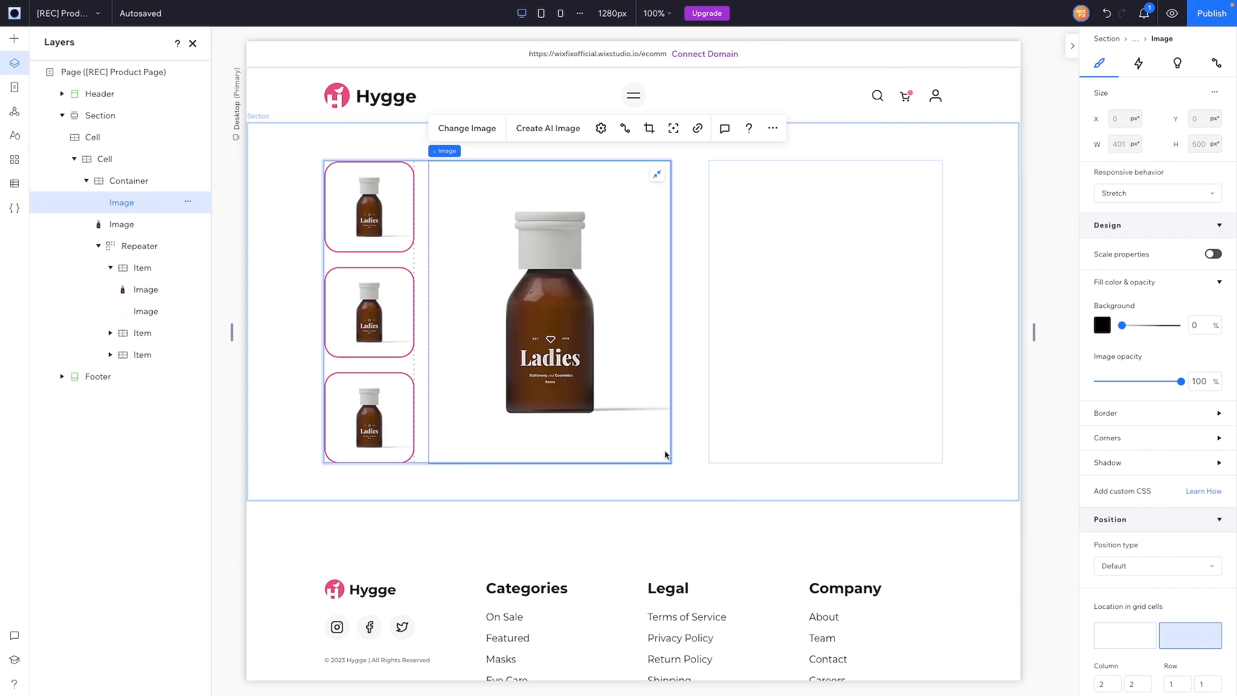
mouse_move(125, 218)
left_mouse_down()
mouse_move(133, 284)
mouse_move(121, 204)
mouse_move(118, 224)
left_mouse_up()
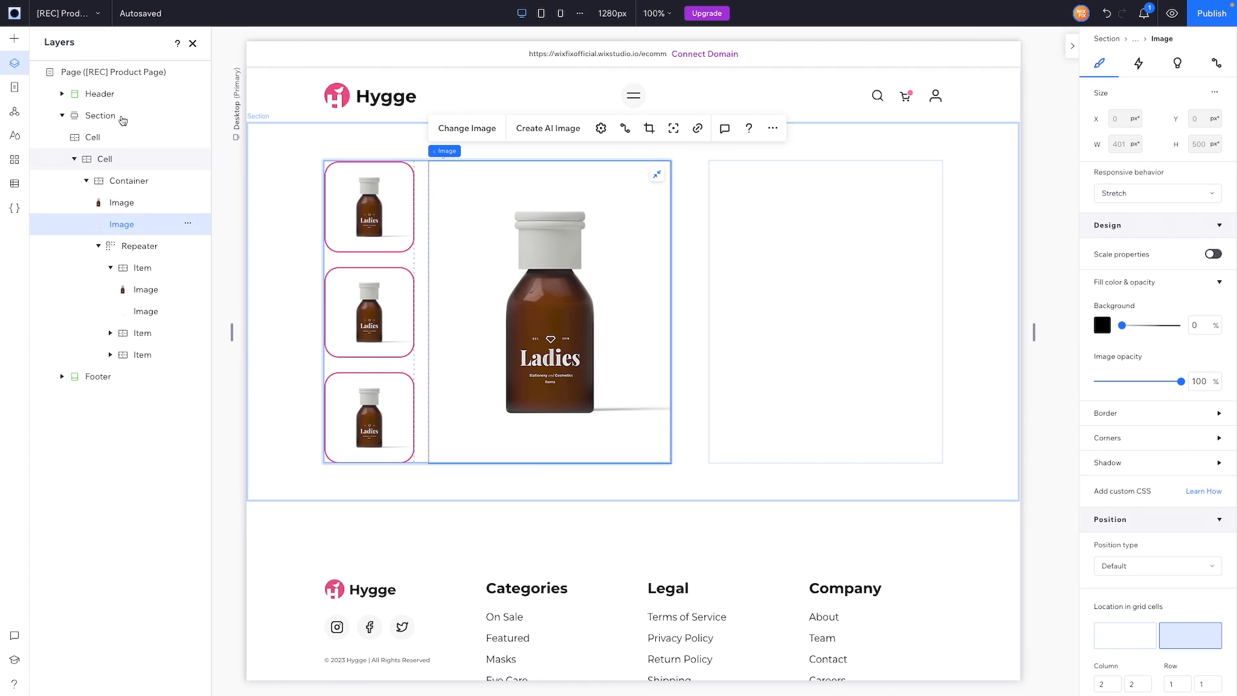
left_click(16, 45)
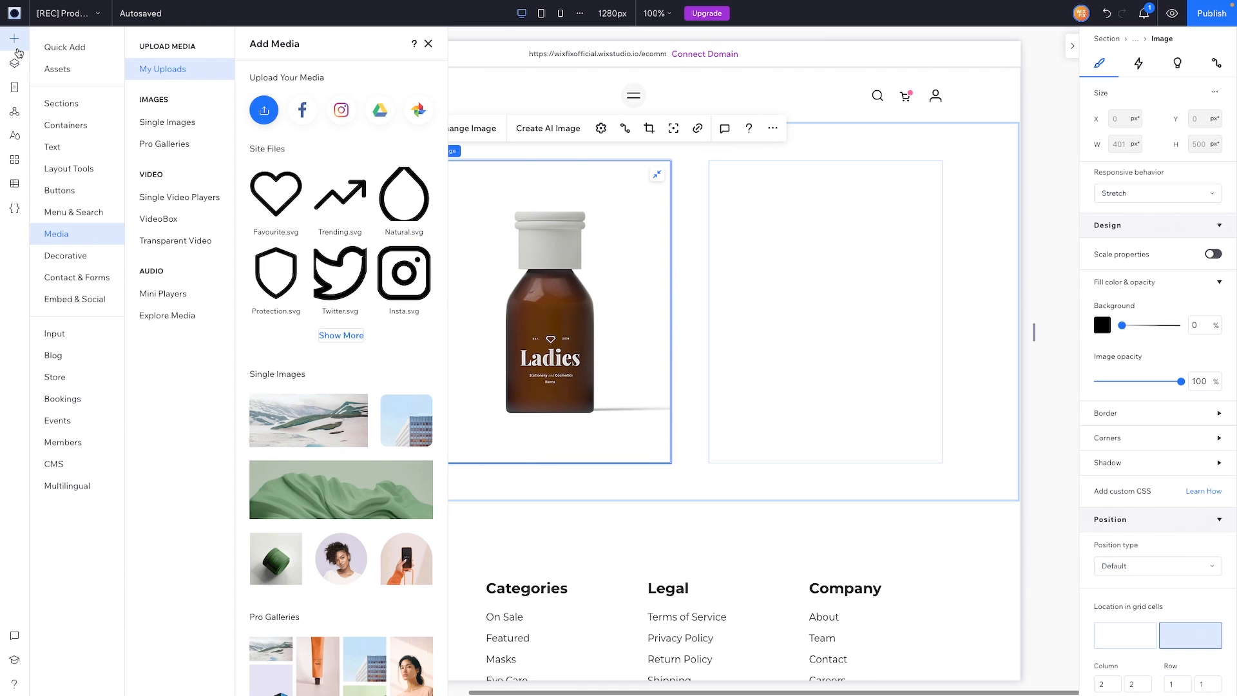
Step: Place a new container over the bottle image cell and give it a 64 px corner radius
left_click(57, 51)
left_click_drag(238, 189, 557, 300)
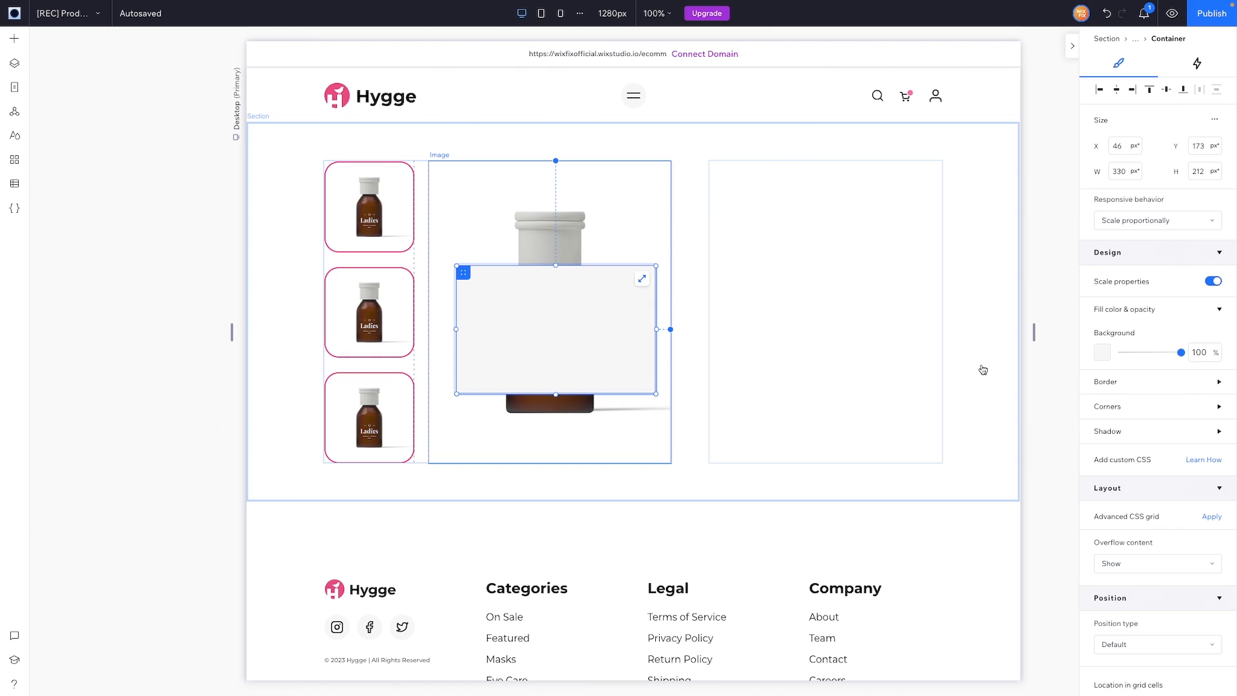
left_click(1103, 324)
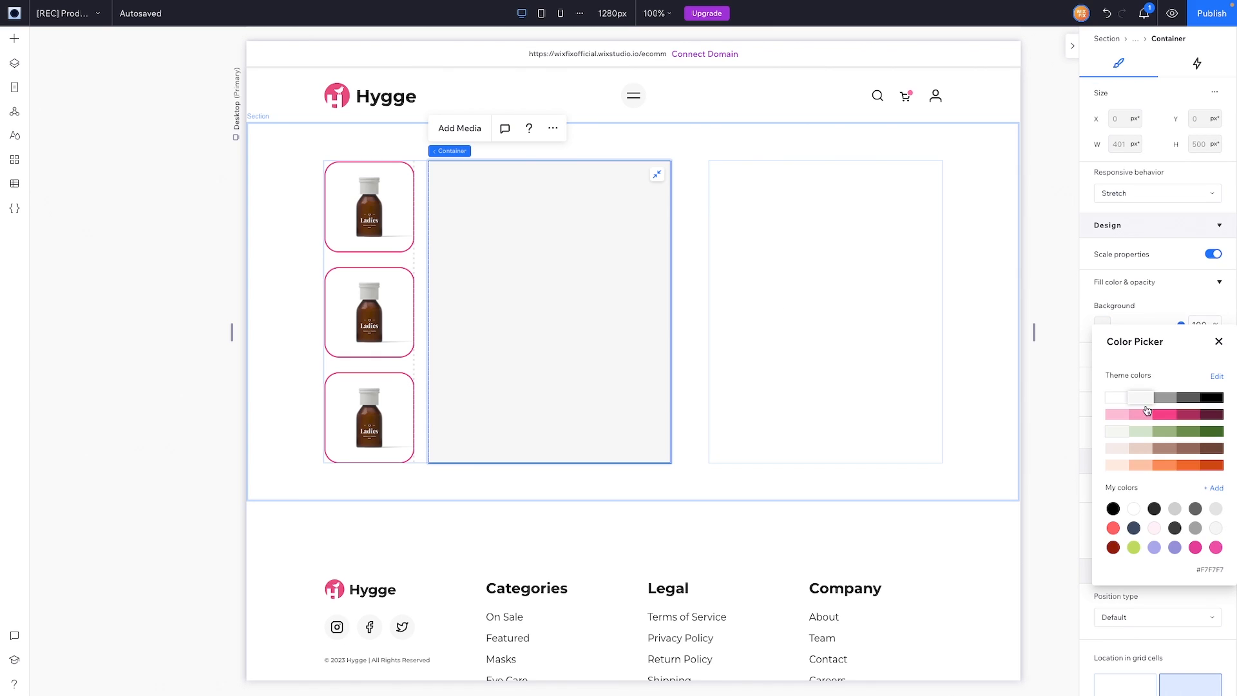
left_click(1219, 342)
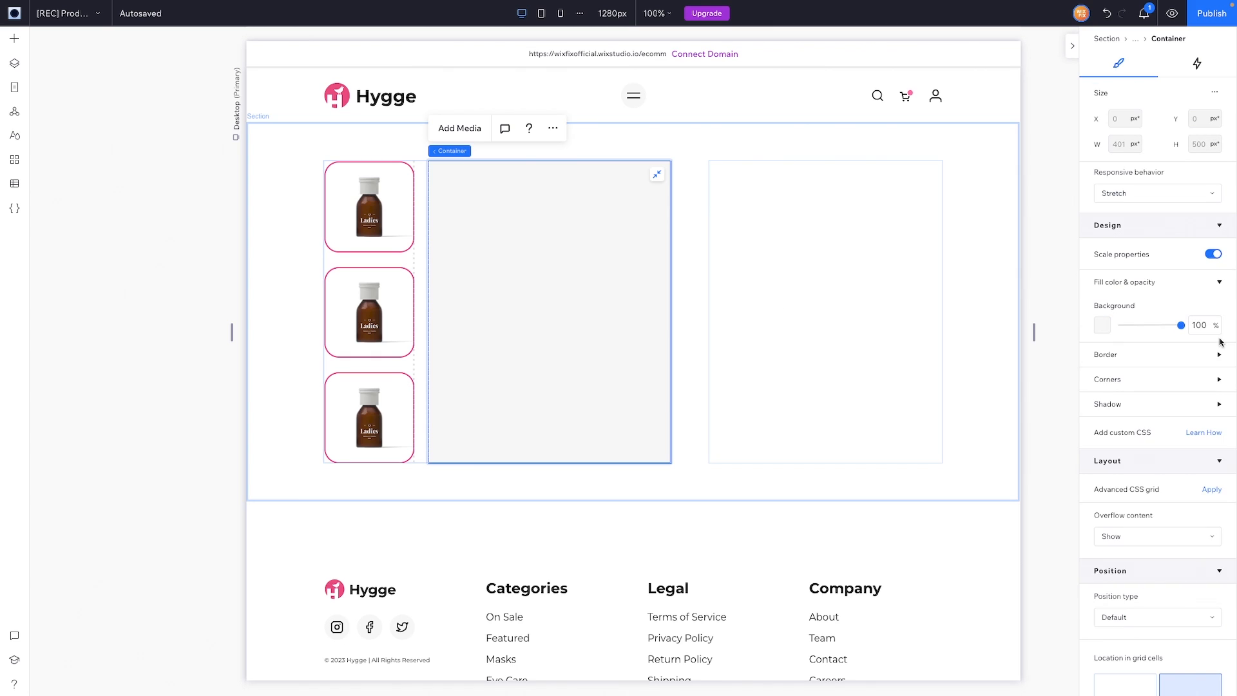
left_click(1114, 379)
left_click(1110, 420)
type("64")
key("Return")
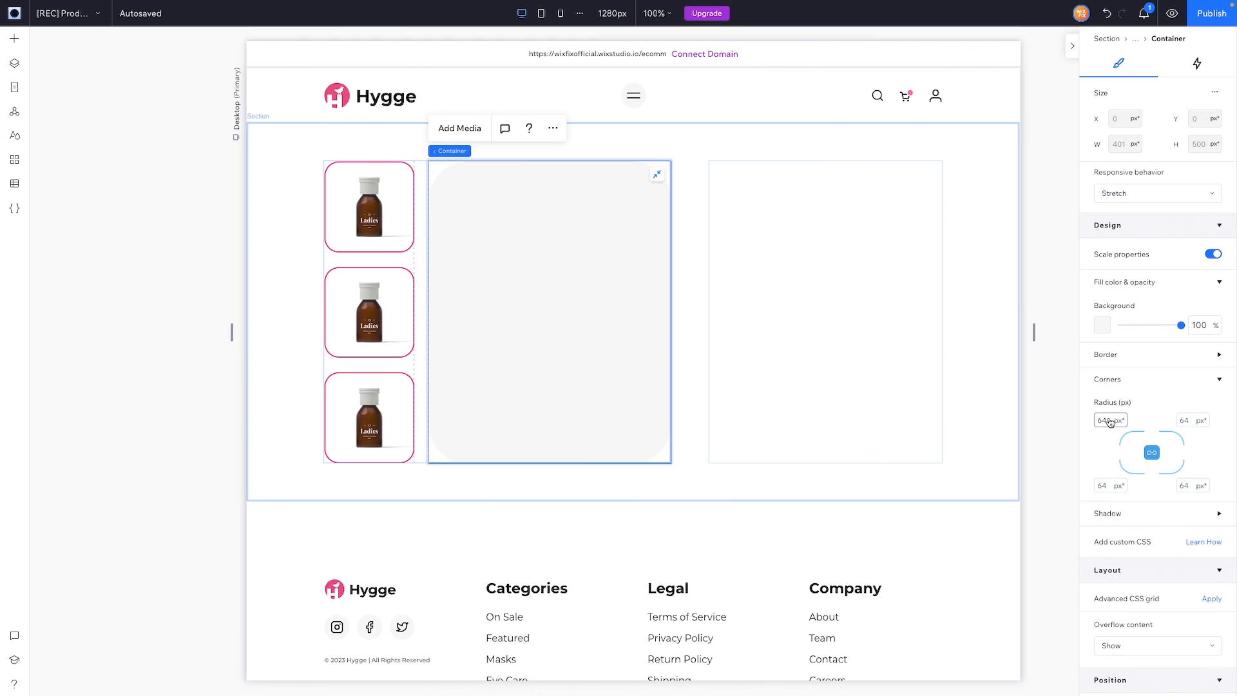
Step: Move the bottle image into the rounded container in Layers and check the result
left_click(14, 63)
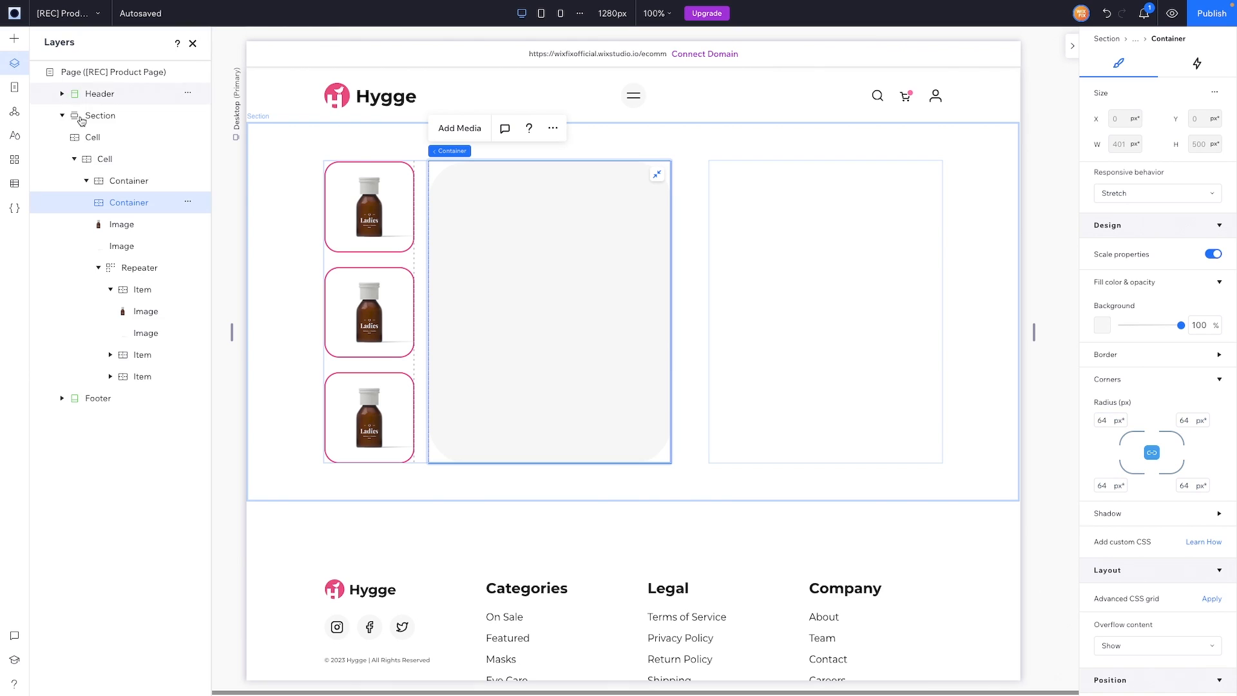
left_click_drag(123, 210, 122, 247)
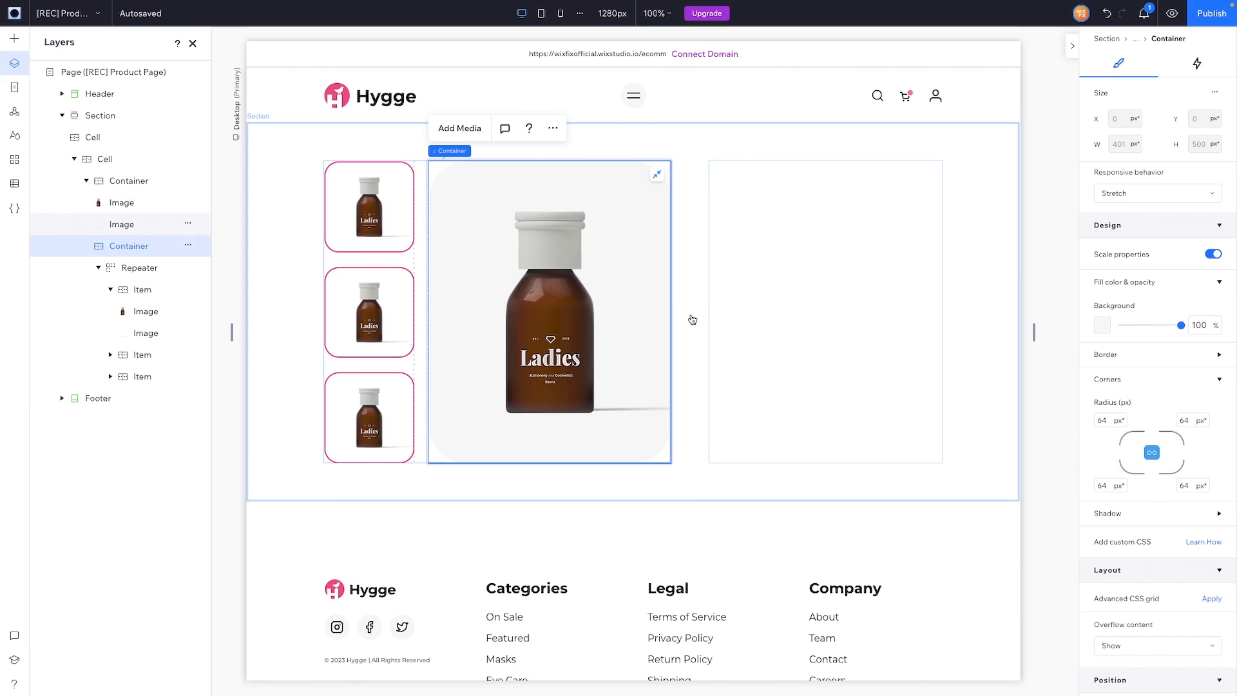
left_click(1041, 279)
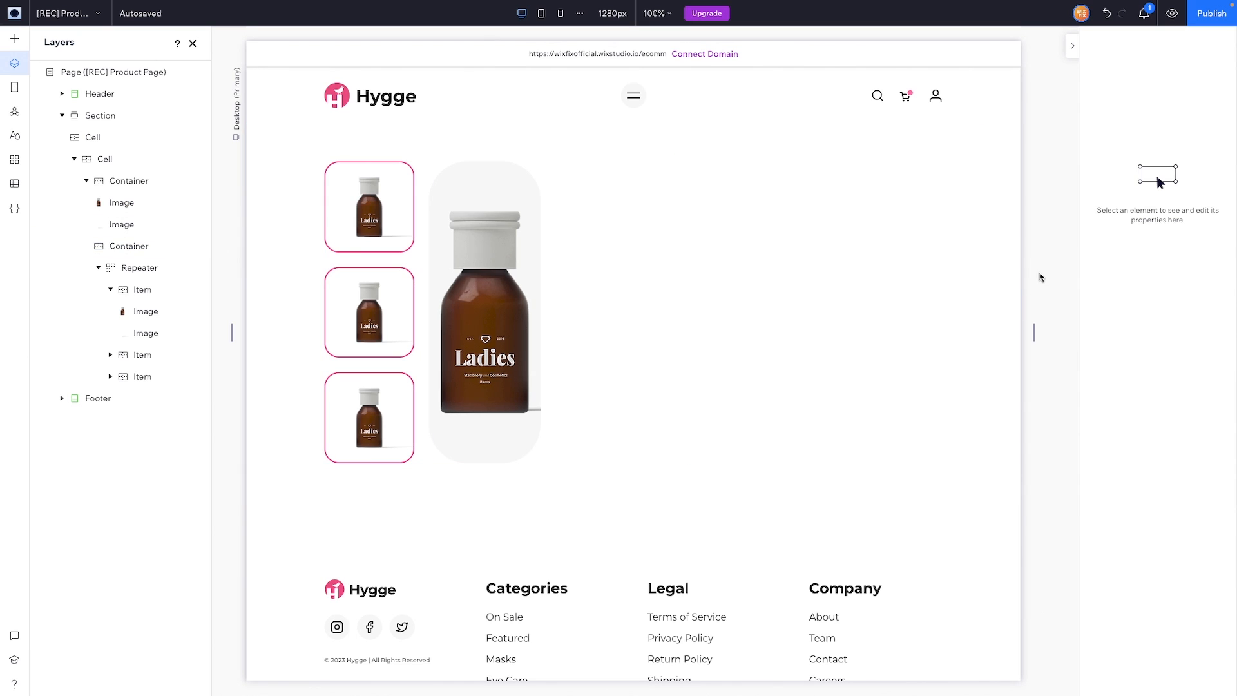
left_click(1040, 278)
Step: Select the product section, undo the accidental extra cell, and select the empty right cell
left_click(1041, 277)
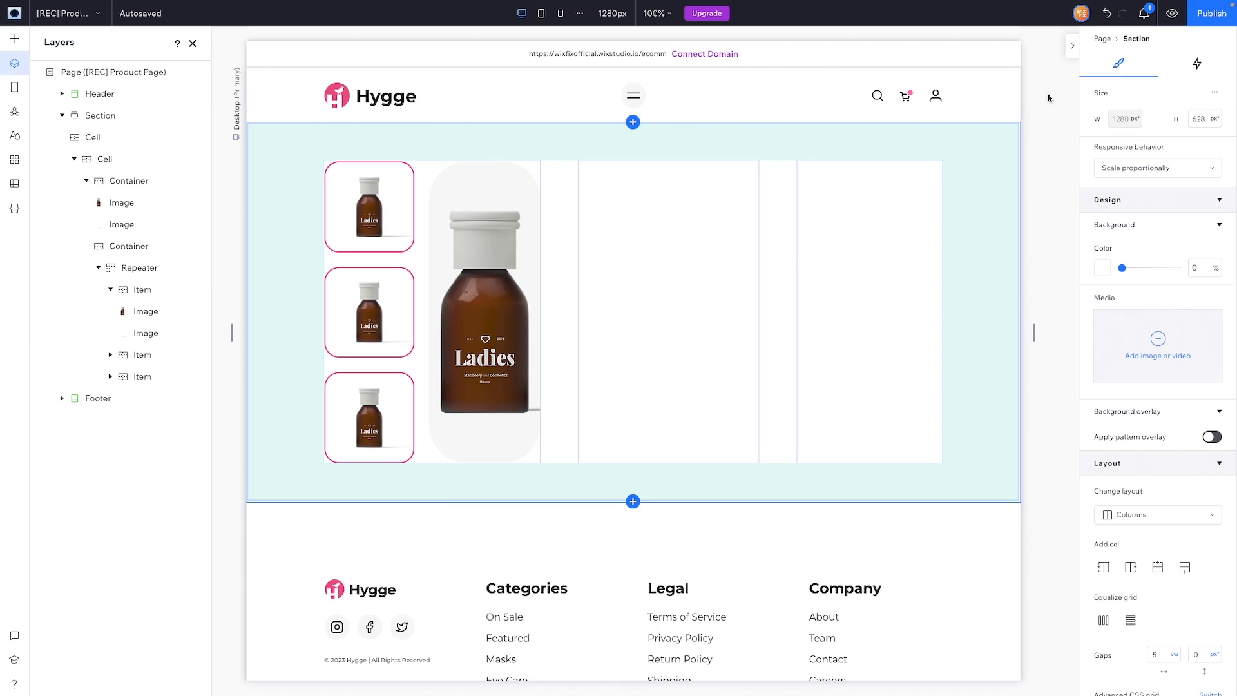
left_click(1028, 128)
left_click_drag(1026, 124, 1036, 124)
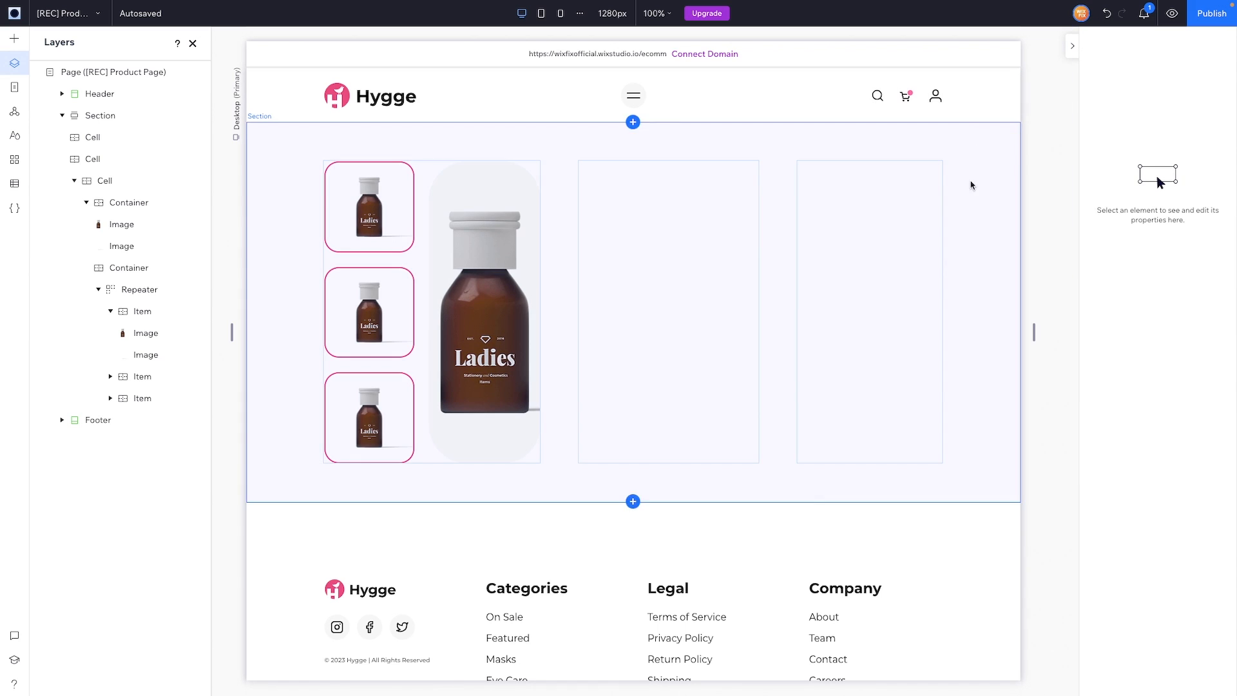
left_click(969, 204)
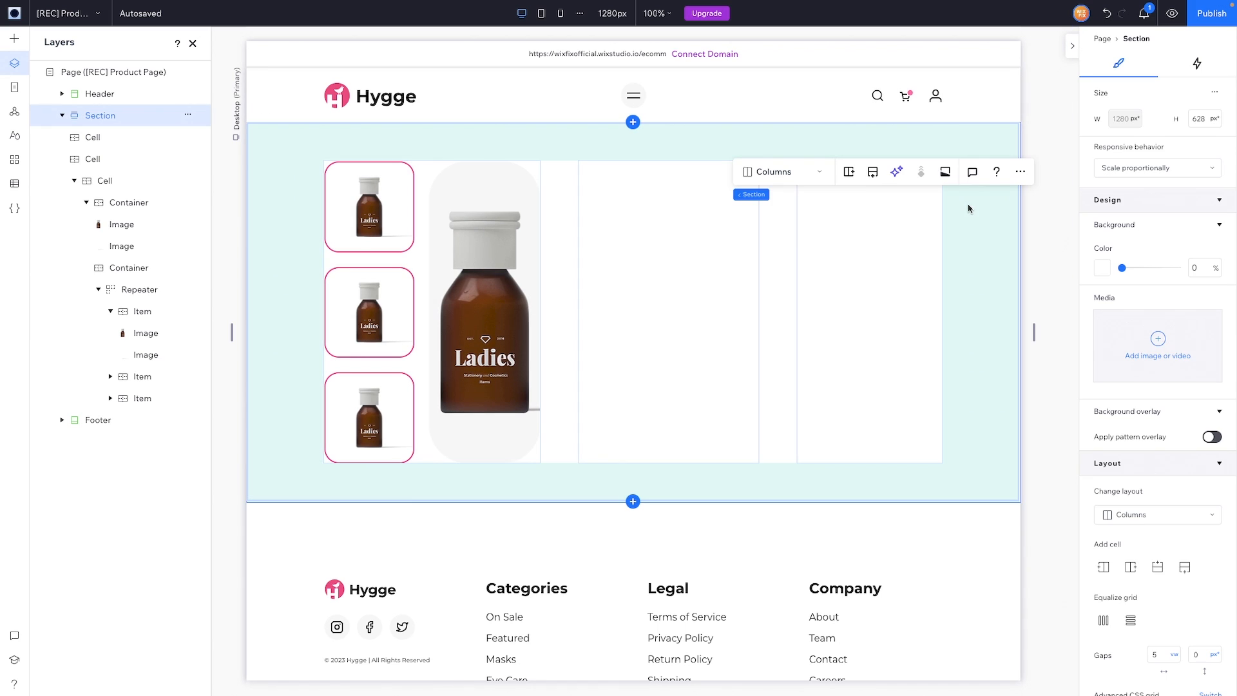
left_click(1106, 16)
left_click(1051, 280)
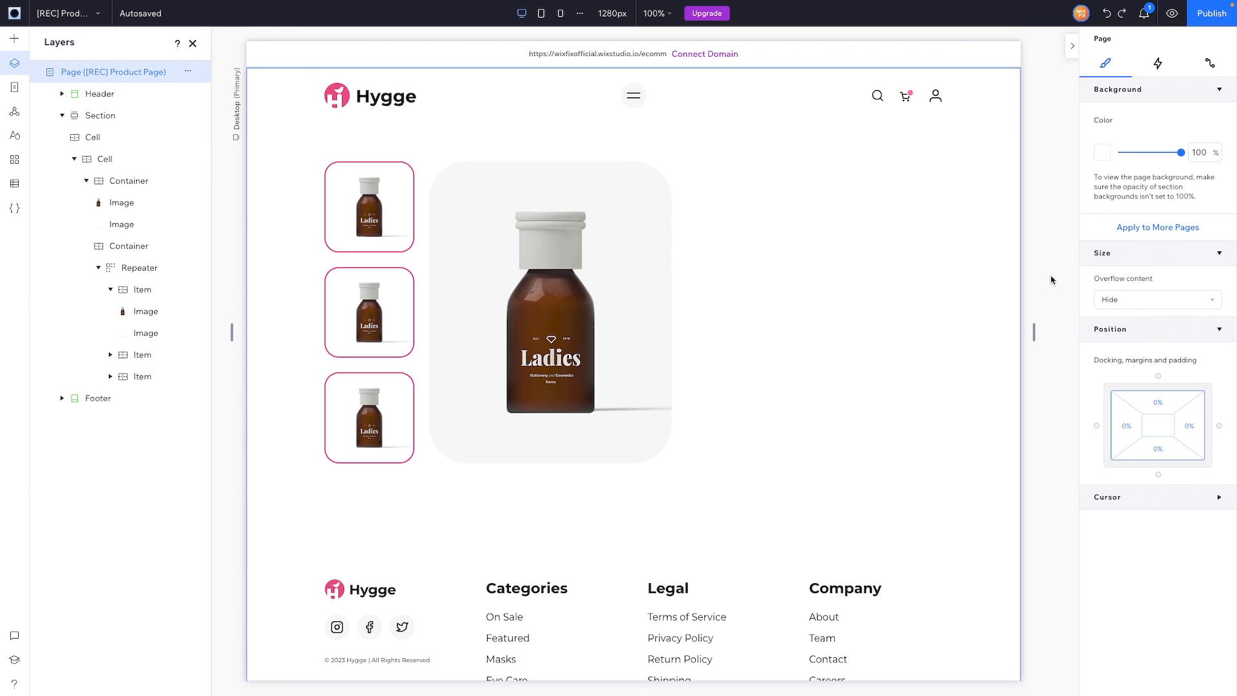
left_click(837, 288)
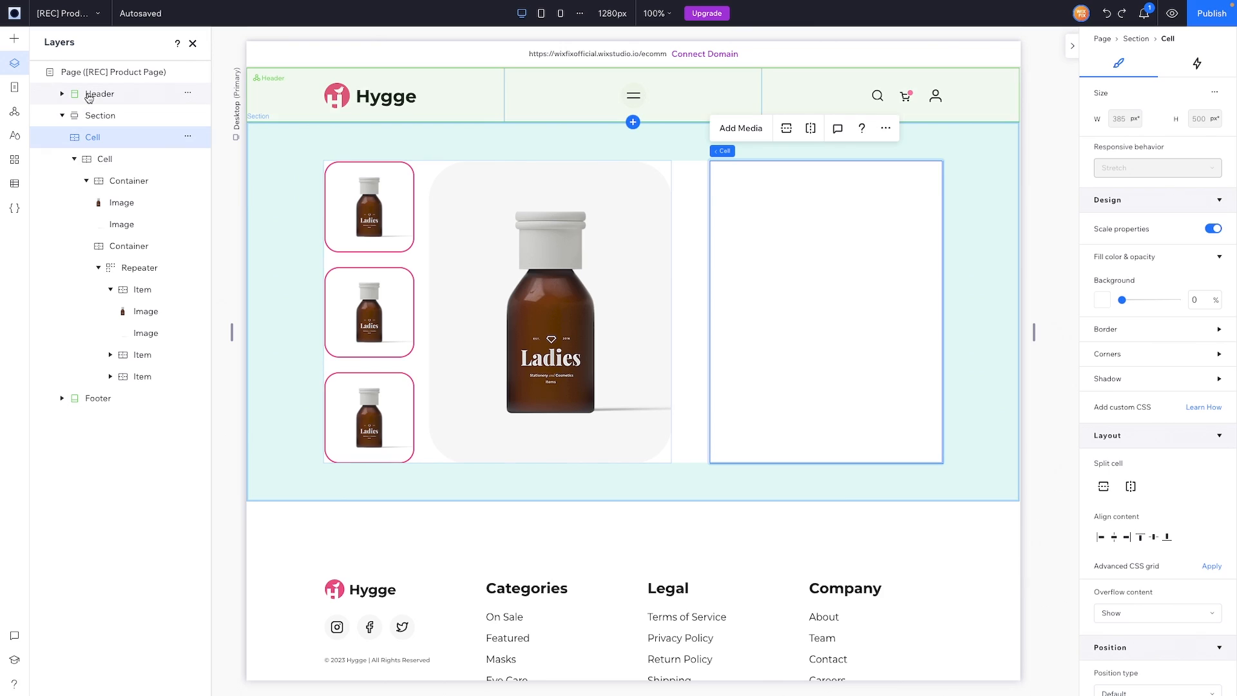
Step: Add a container in the right cell with a 'NEW' heading that hugs its text, centred
left_click(20, 42)
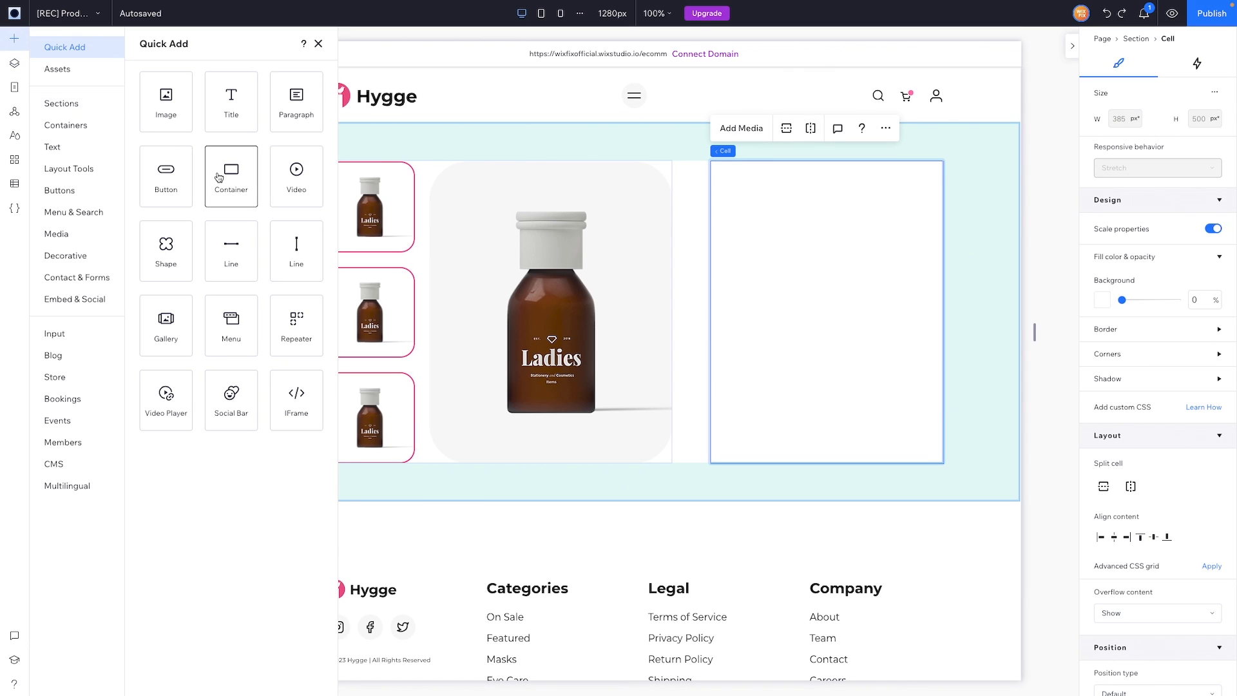
left_click_drag(248, 181, 823, 301)
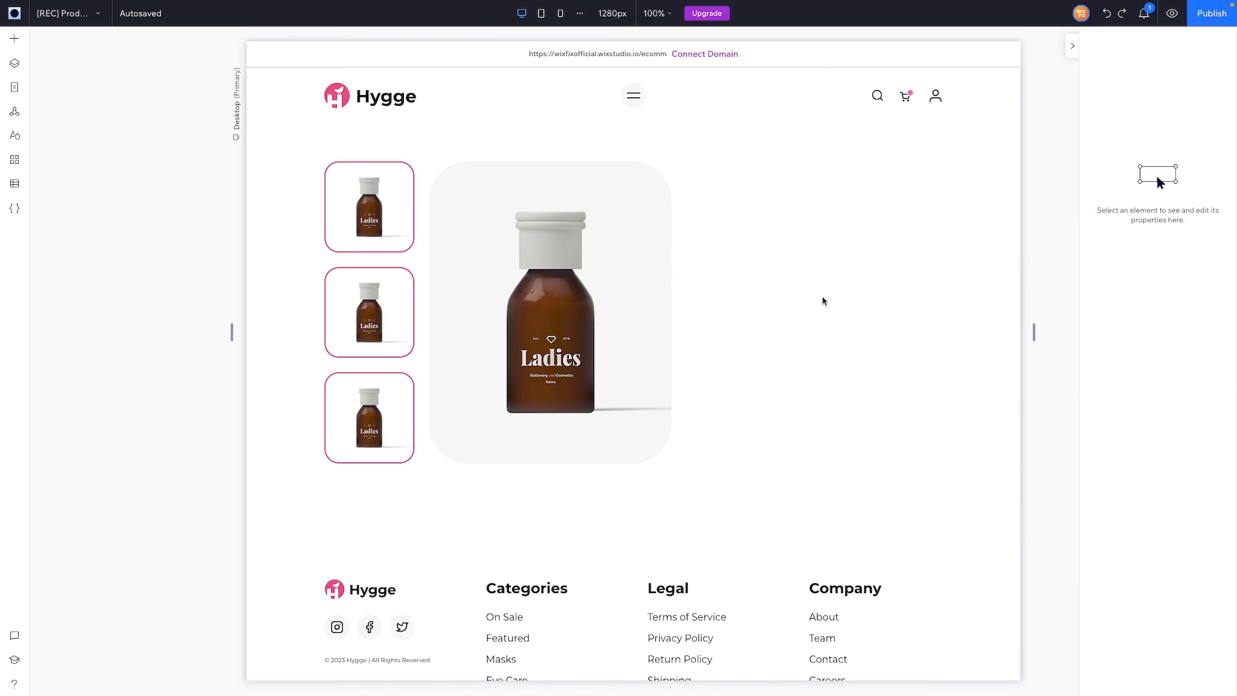
left_click(17, 44)
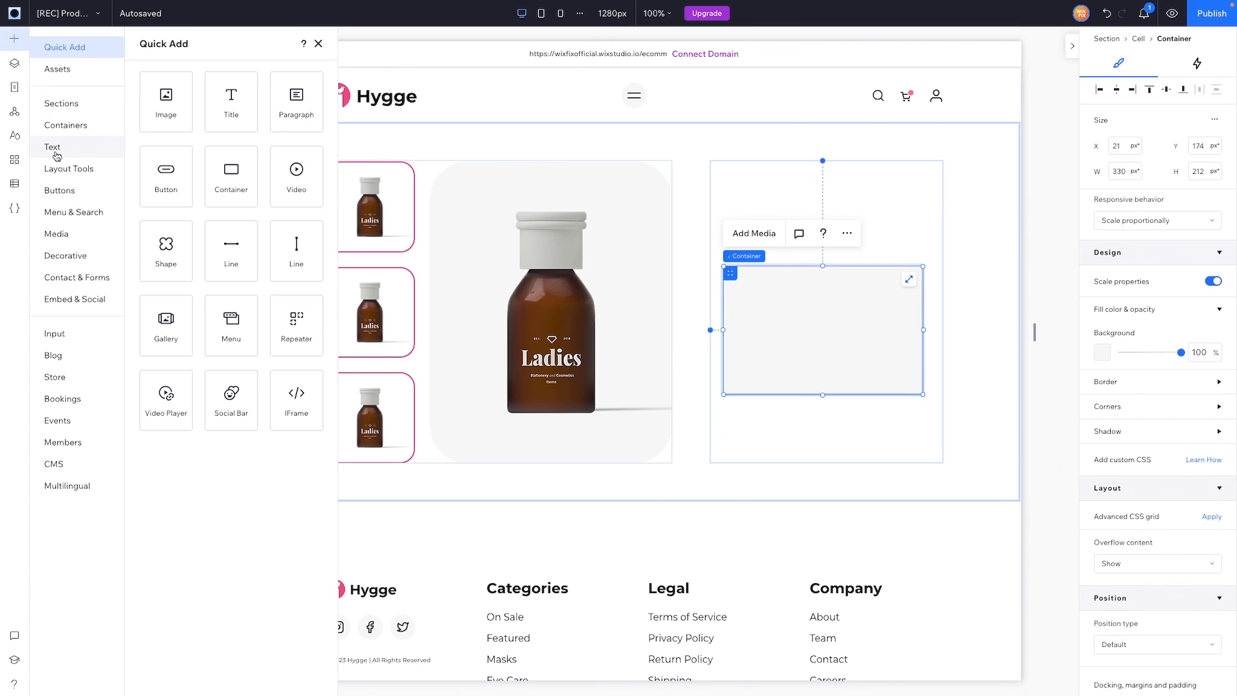
left_click(56, 155)
left_click_drag(256, 244, 829, 337)
left_click(681, 302)
type("NEW")
key("ctrl+a")
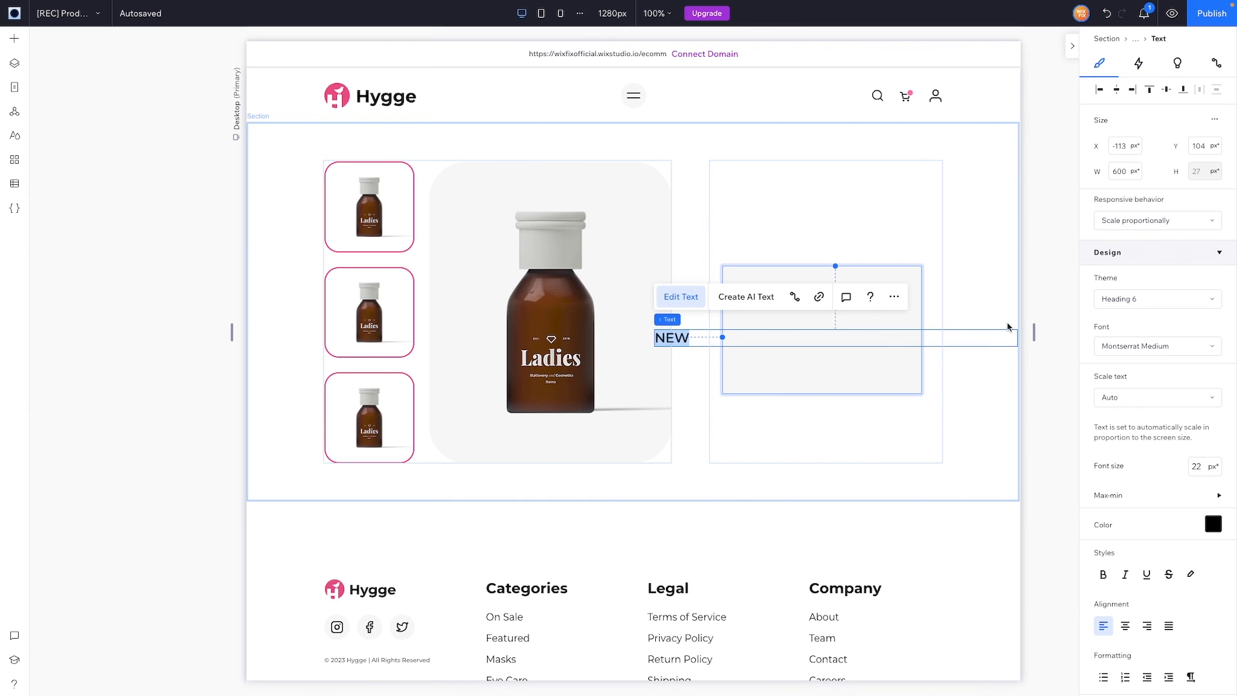
left_click(1144, 221)
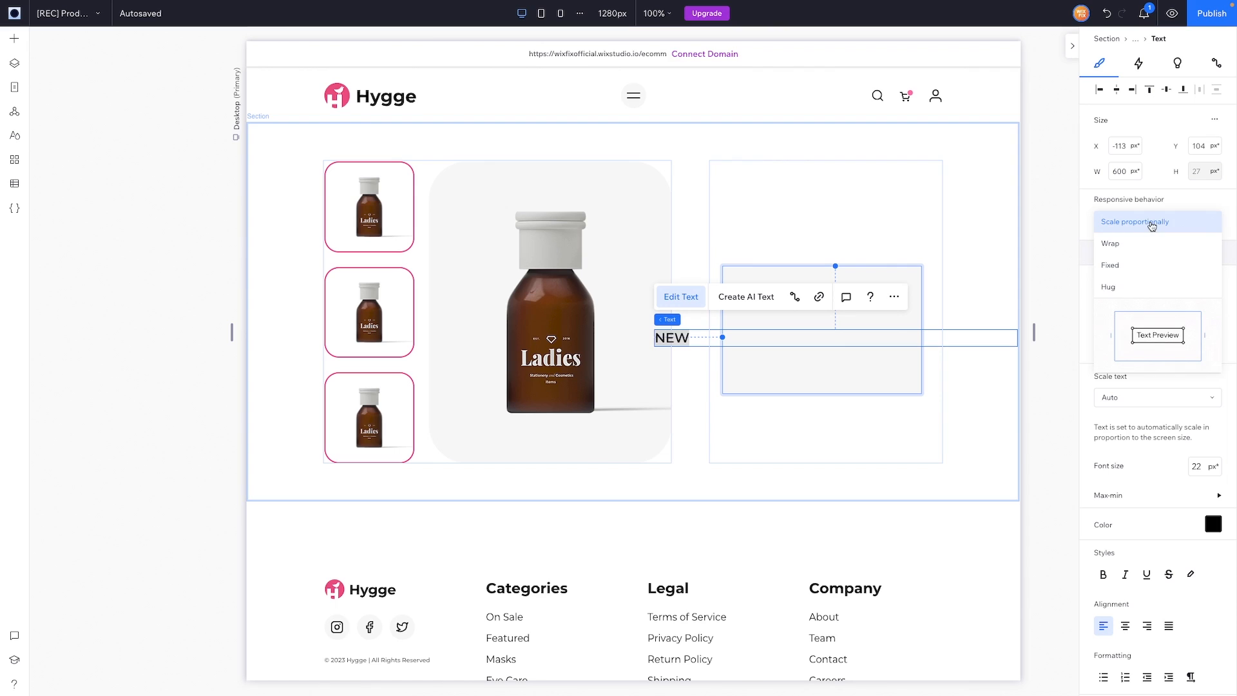
left_click(1134, 289)
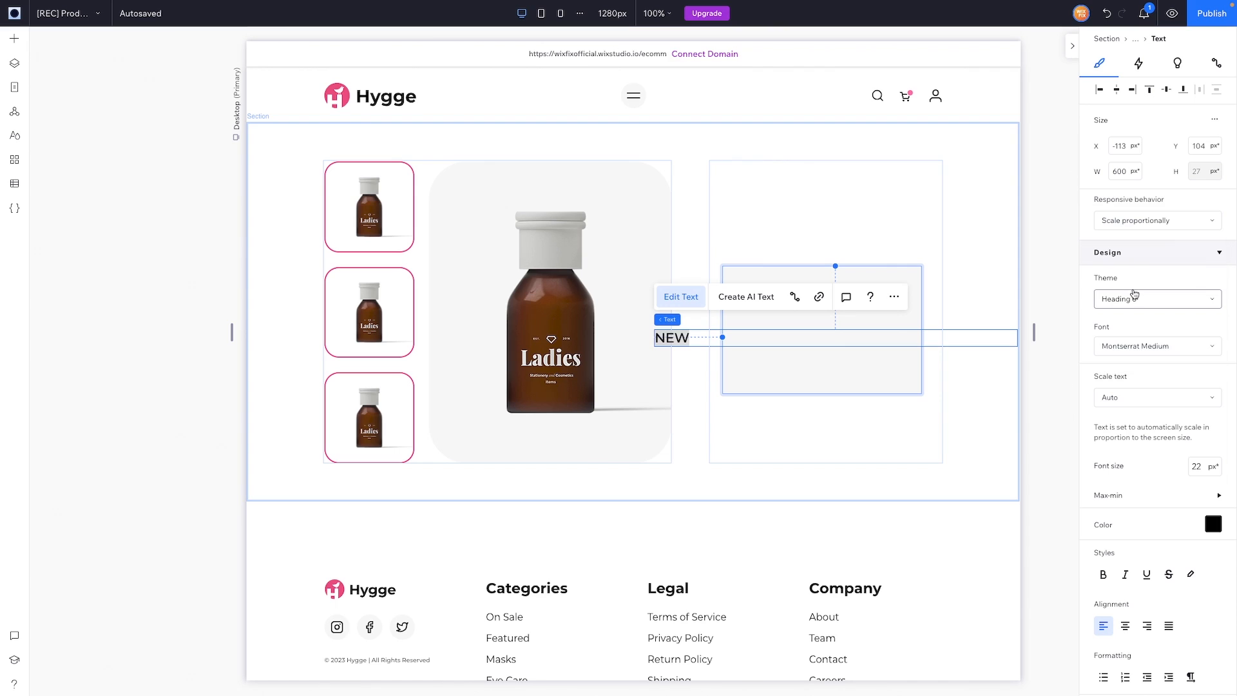
left_click(1119, 90)
left_click(1170, 91)
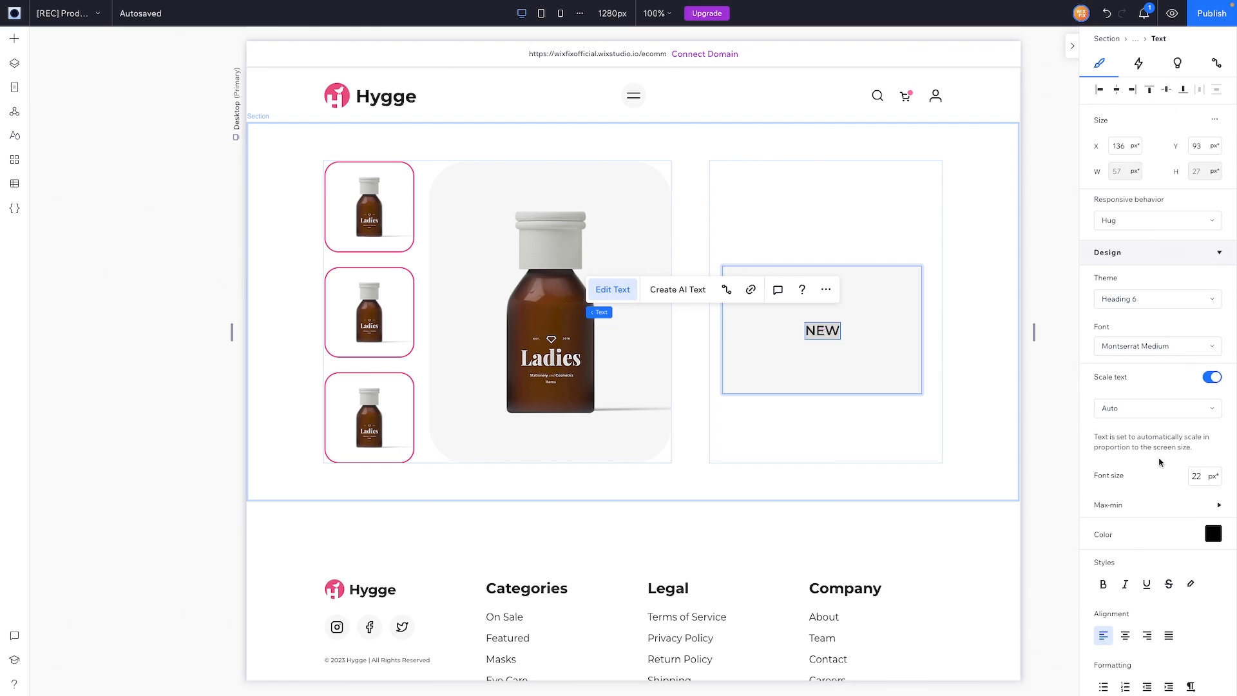
Step: Style the NEW text as 13 px pink Montserrat Bold, then select its container
left_click(1212, 377)
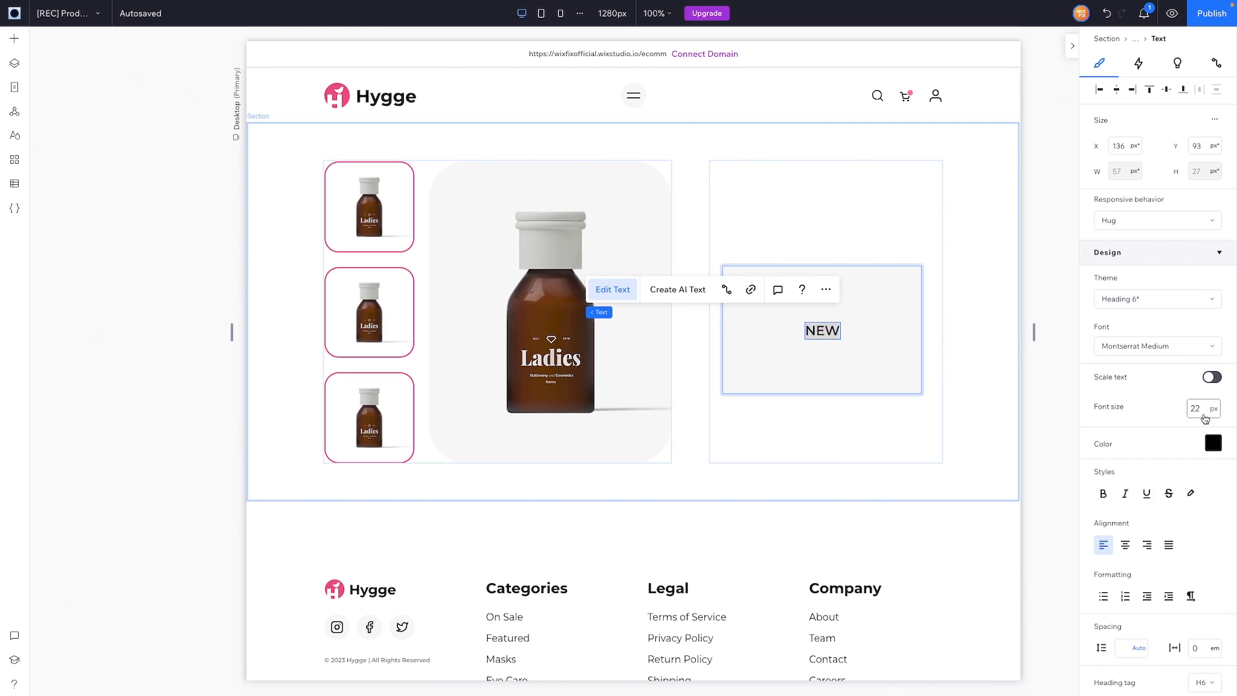
left_click(1204, 413)
type("13")
key("Return")
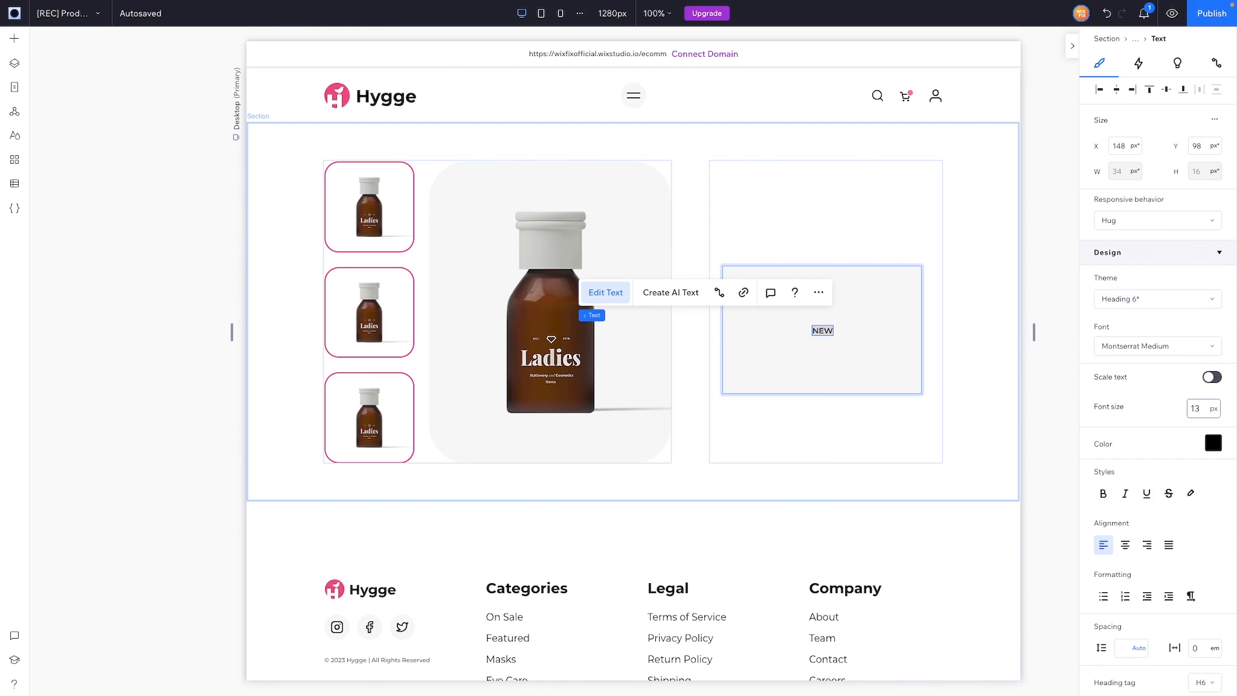
left_click(1141, 348)
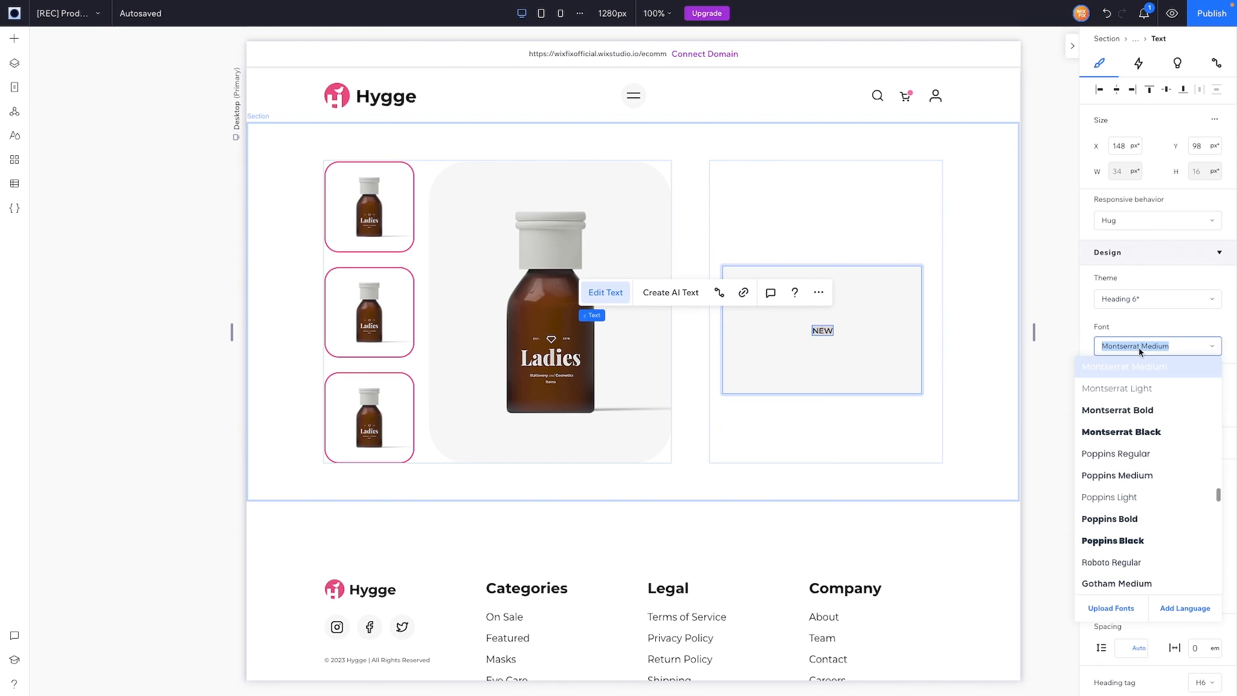
left_click(1151, 411)
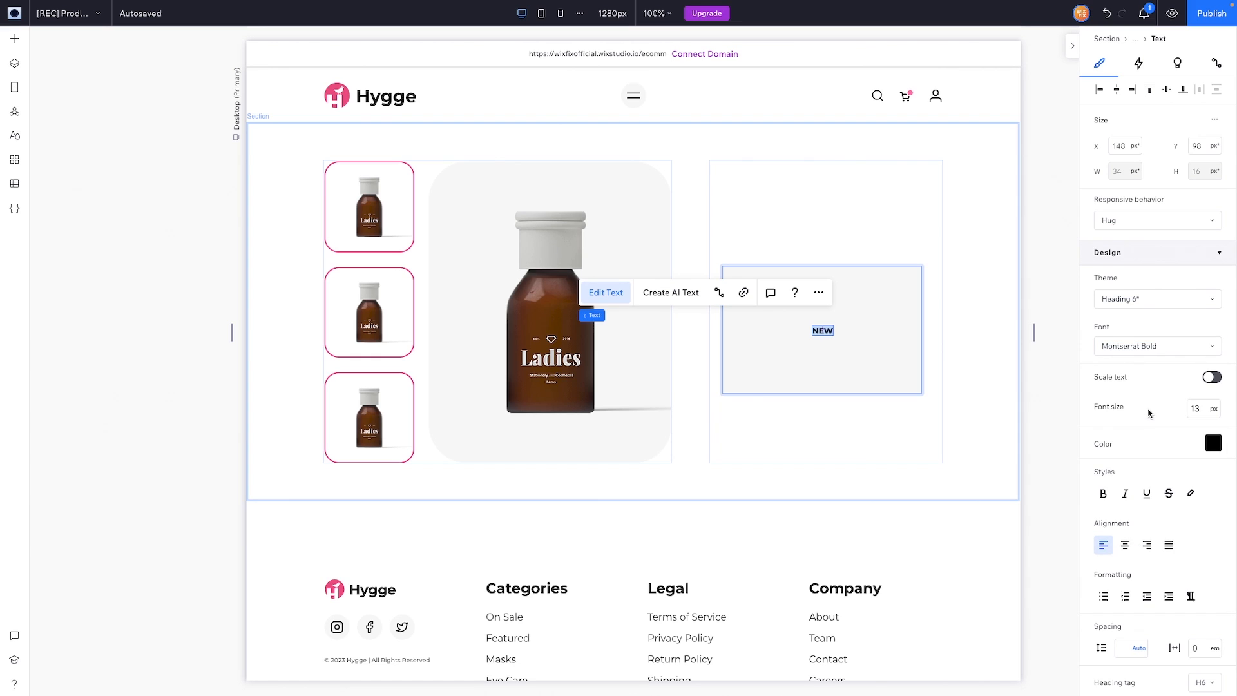
left_click(1214, 442)
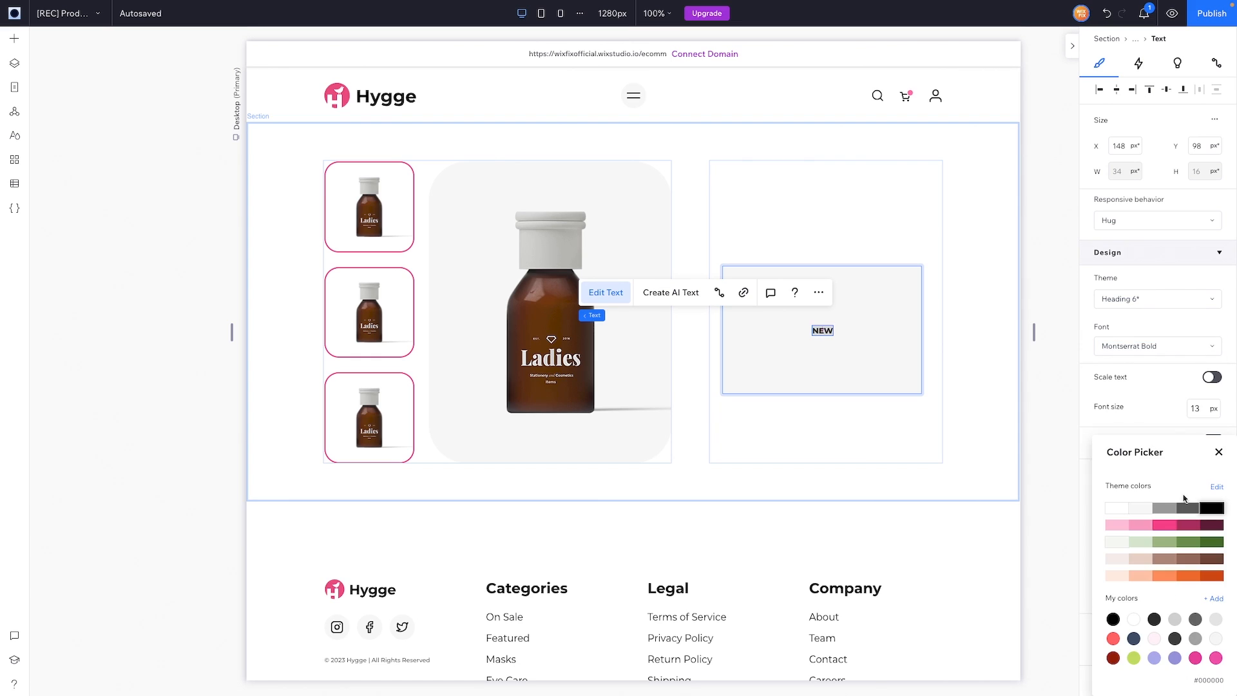
left_click(1165, 528)
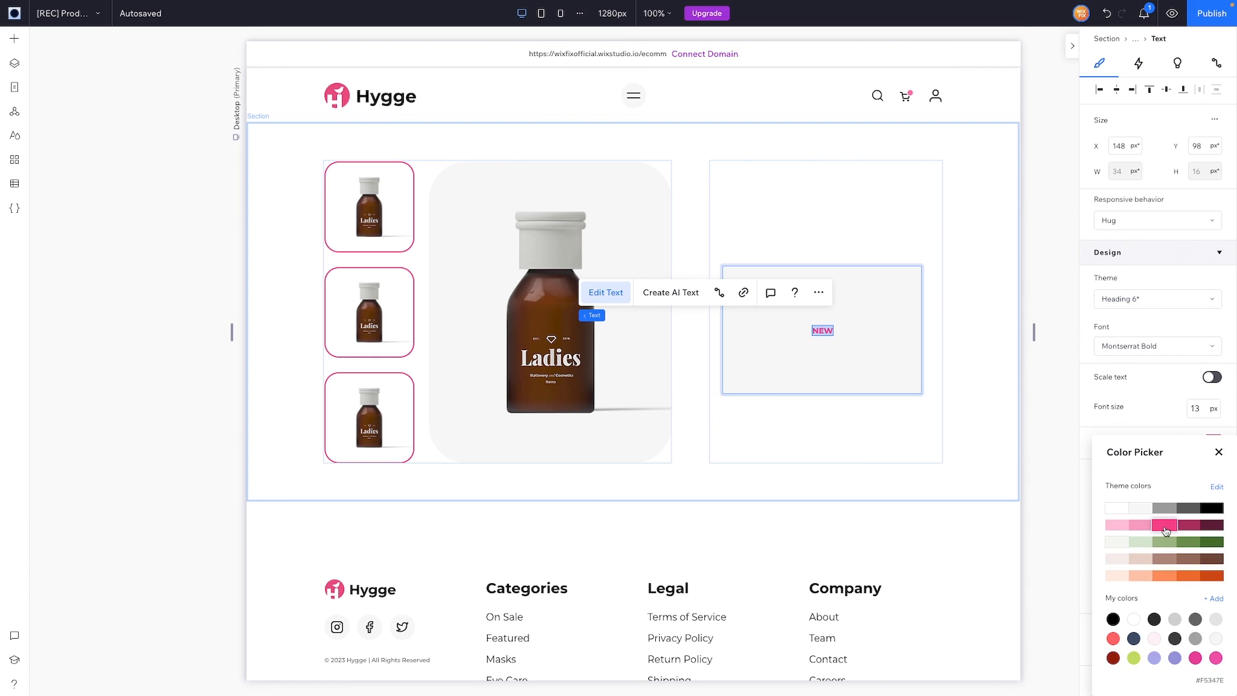
left_click(860, 380)
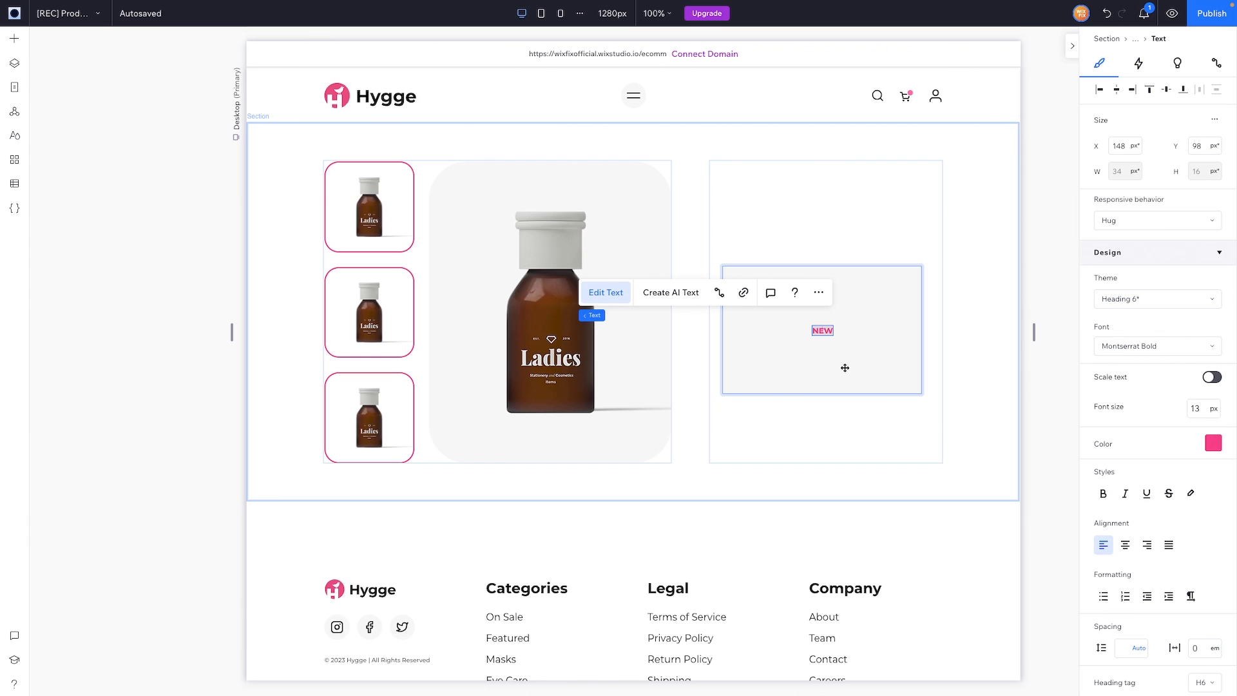
left_click(843, 366)
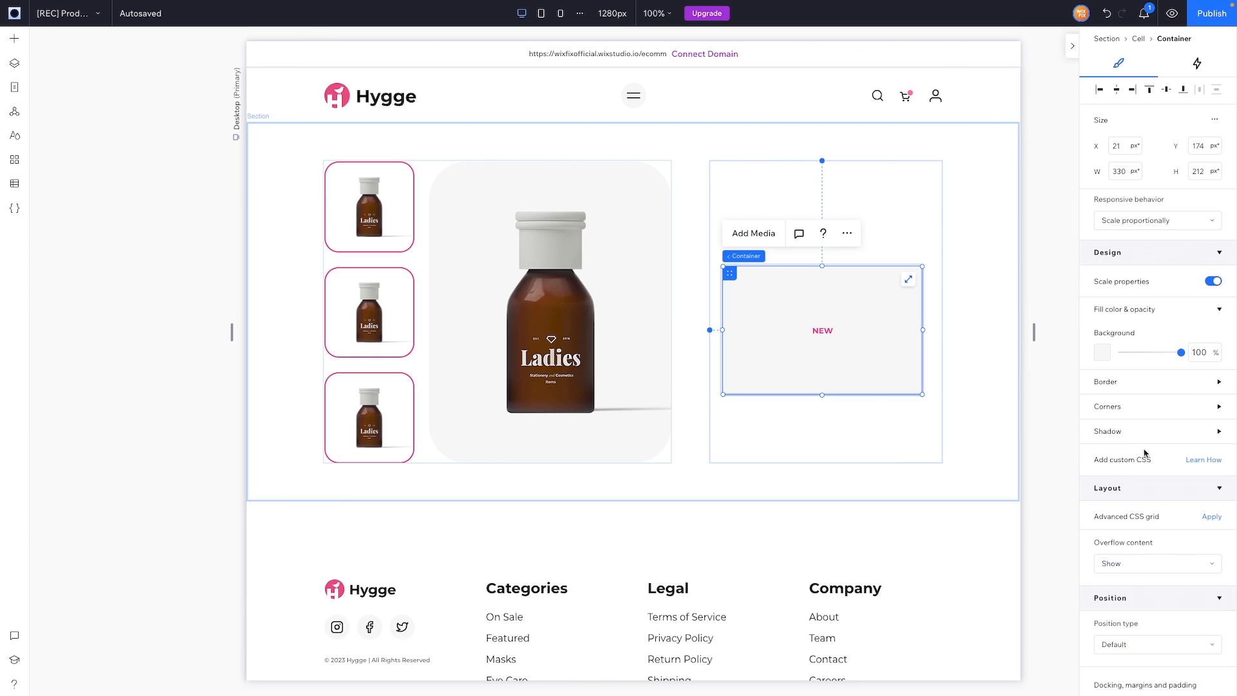
Step: Give the badge a #FEF2F6 background, a 2 px #F5347E border, and a 999 corner radius
left_click(1102, 351)
left_click(1154, 553)
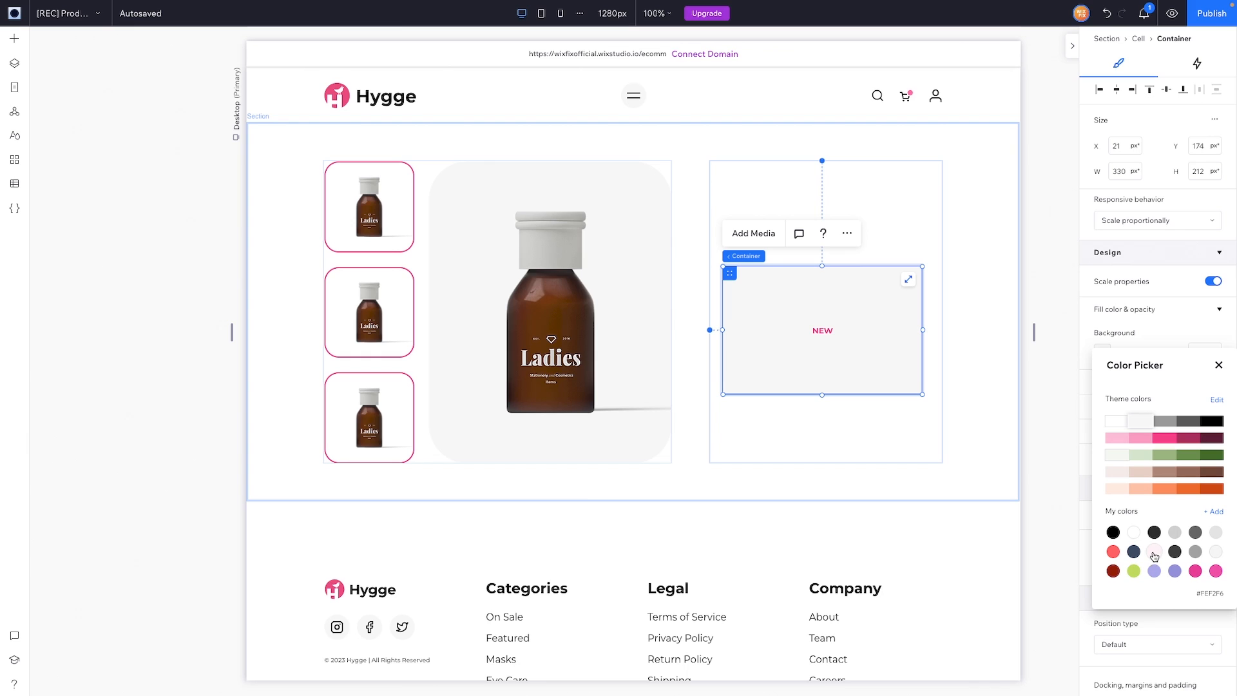
left_click(1165, 441)
left_click(1155, 552)
left_click(1219, 366)
left_click(1103, 425)
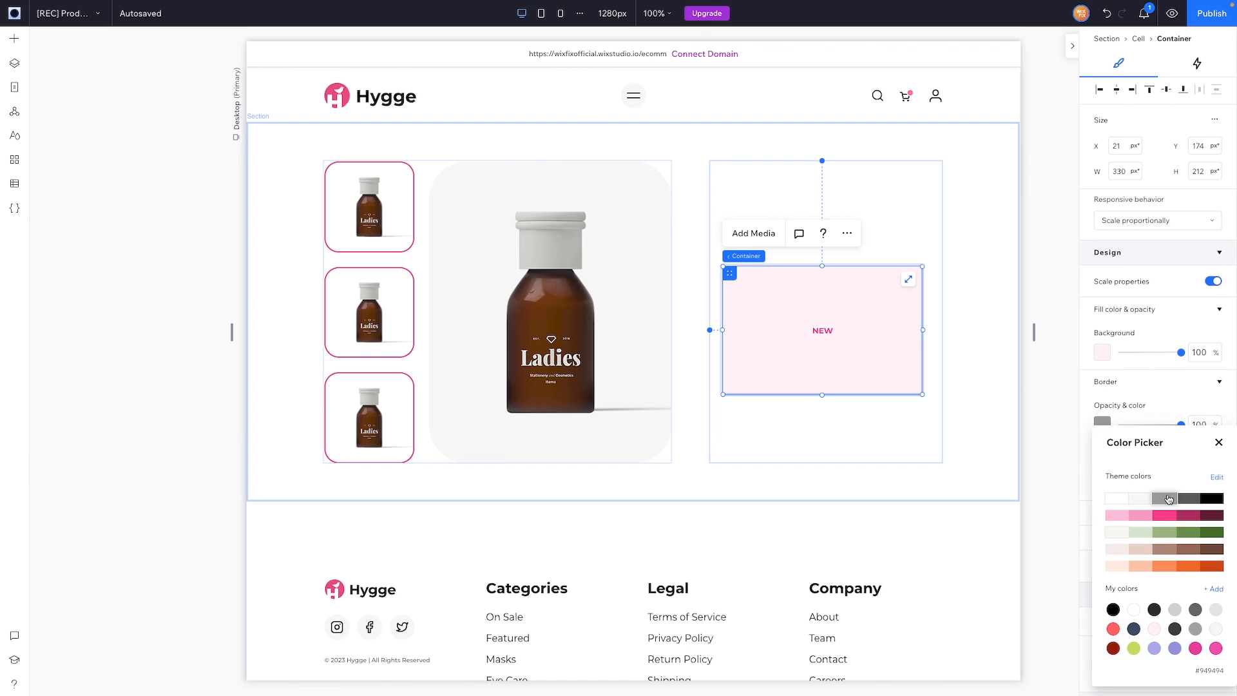
left_click(1165, 515)
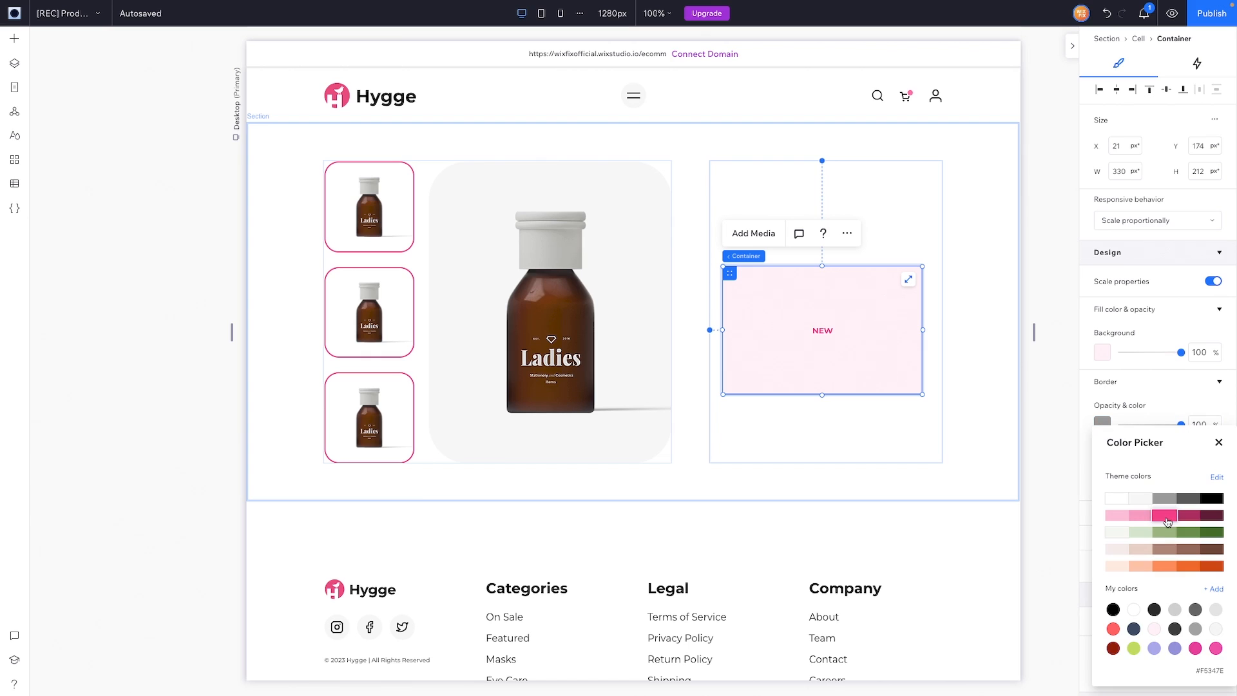
left_click(1219, 443)
left_click(1206, 480)
type("2")
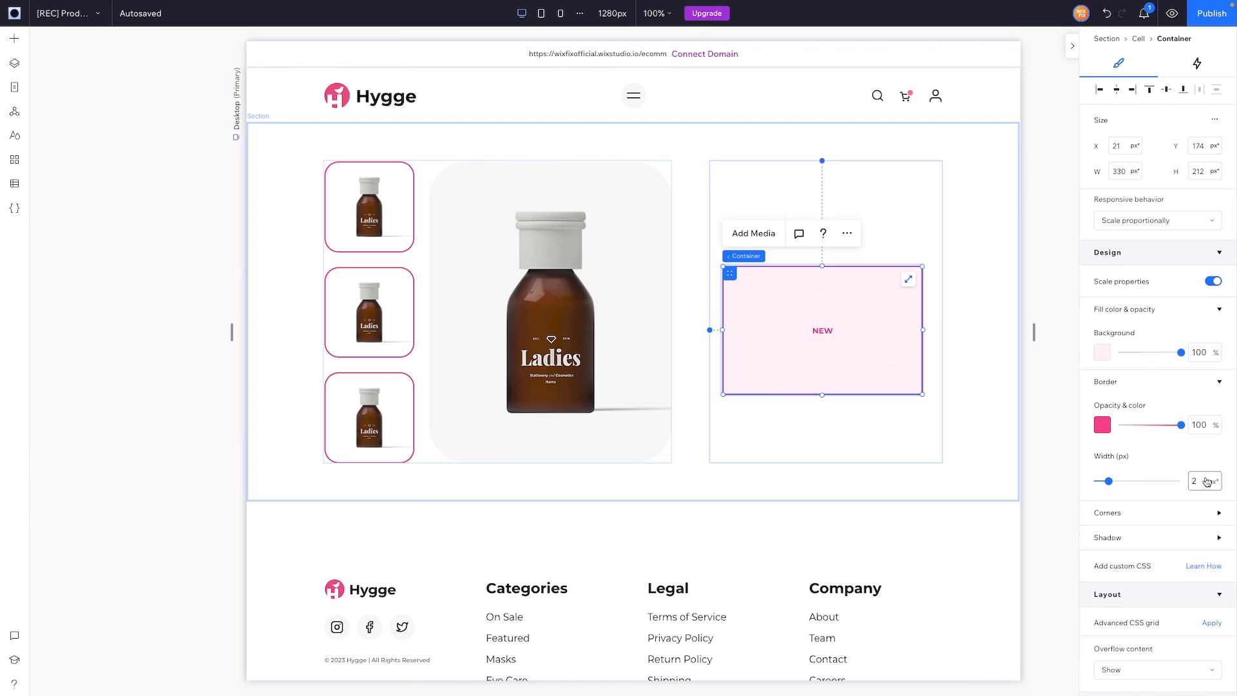
left_click(1151, 514)
left_click(1104, 556)
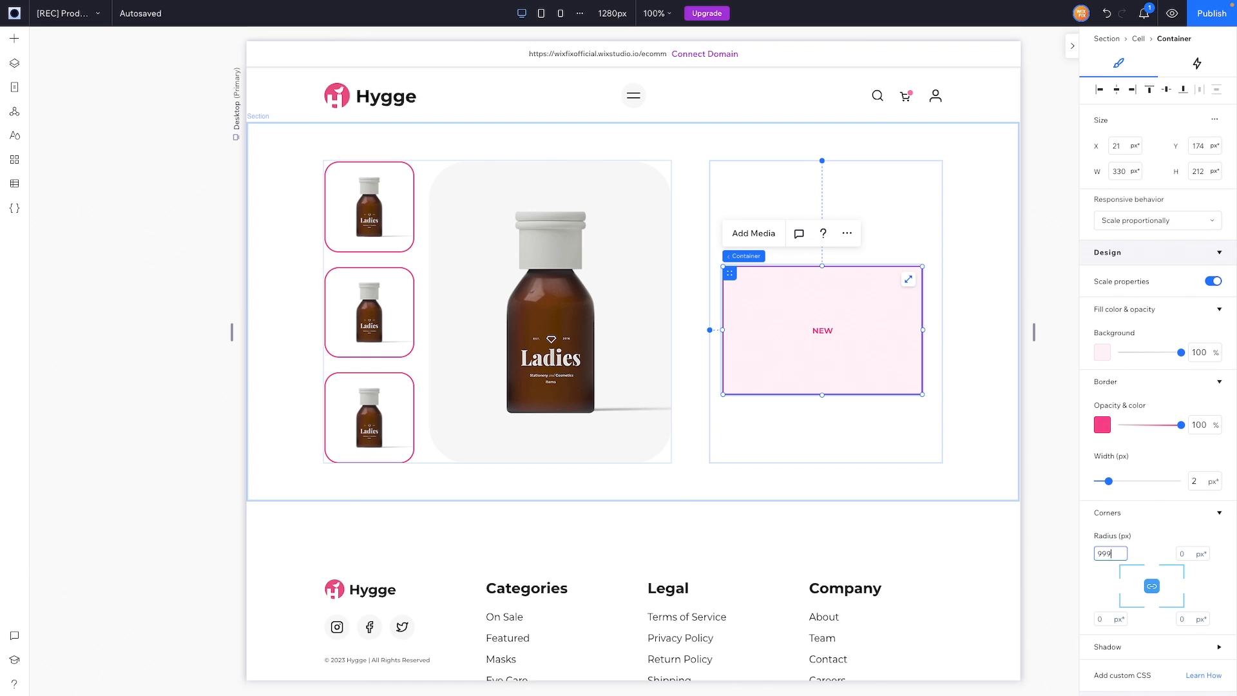
type("999")
key("Return")
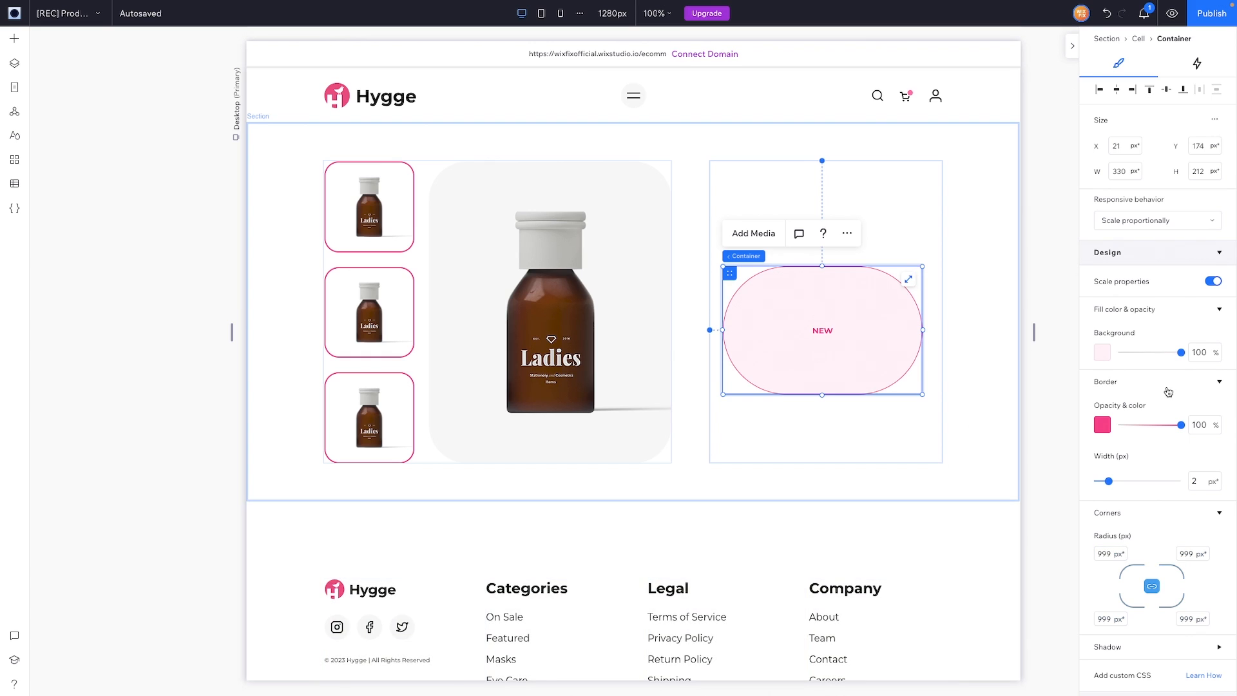
Step: Pad the badge 6px top and bottom, 12px left and right
scroll(1168, 391, "down", 7)
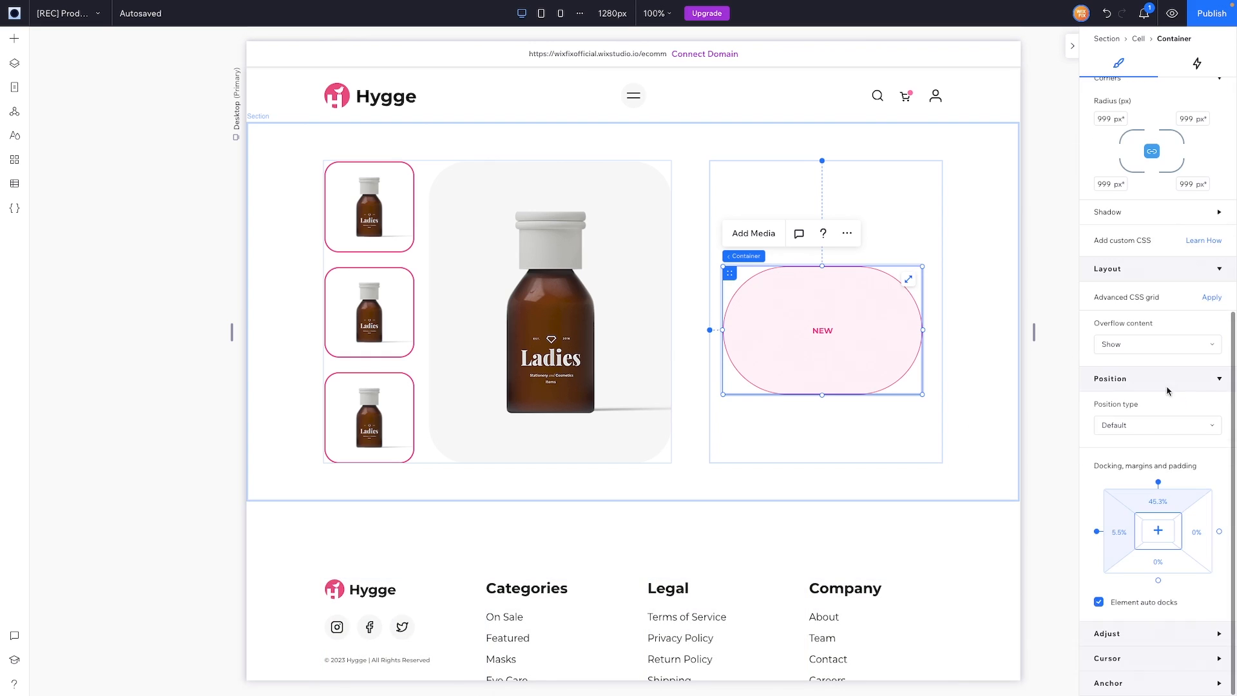
left_click(1167, 521)
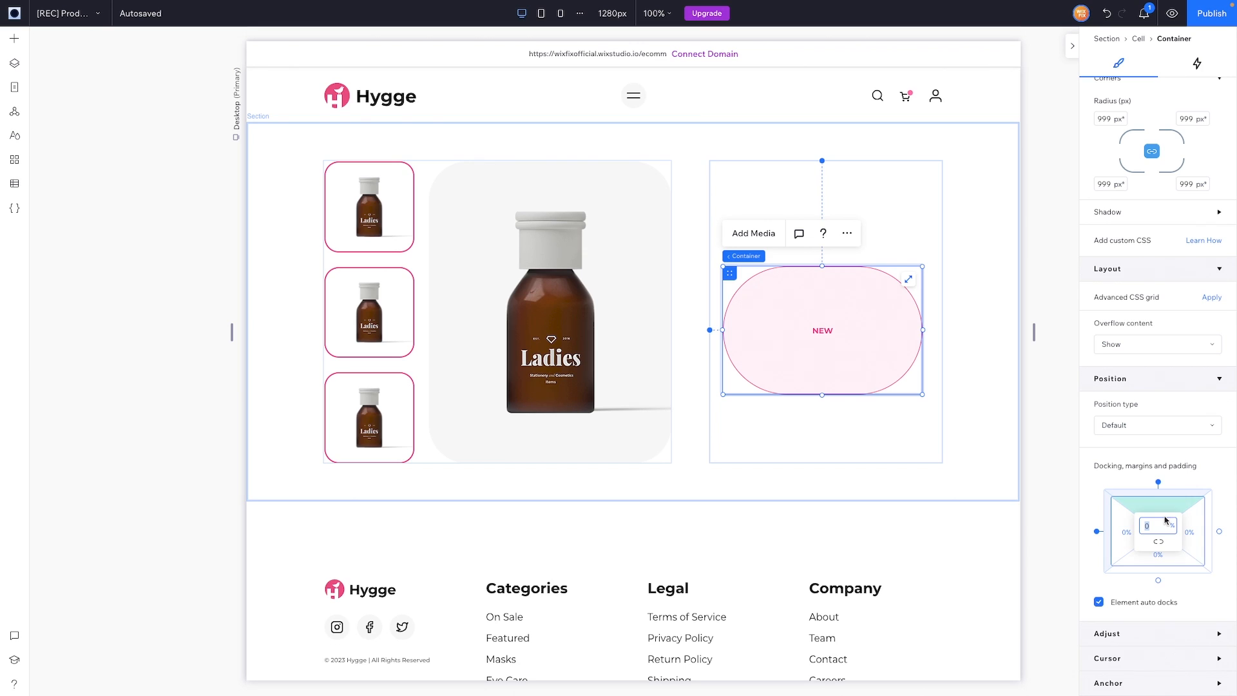
type("6px")
key("Return")
left_click(1159, 558)
type("6px")
key("Return")
left_click(1126, 535)
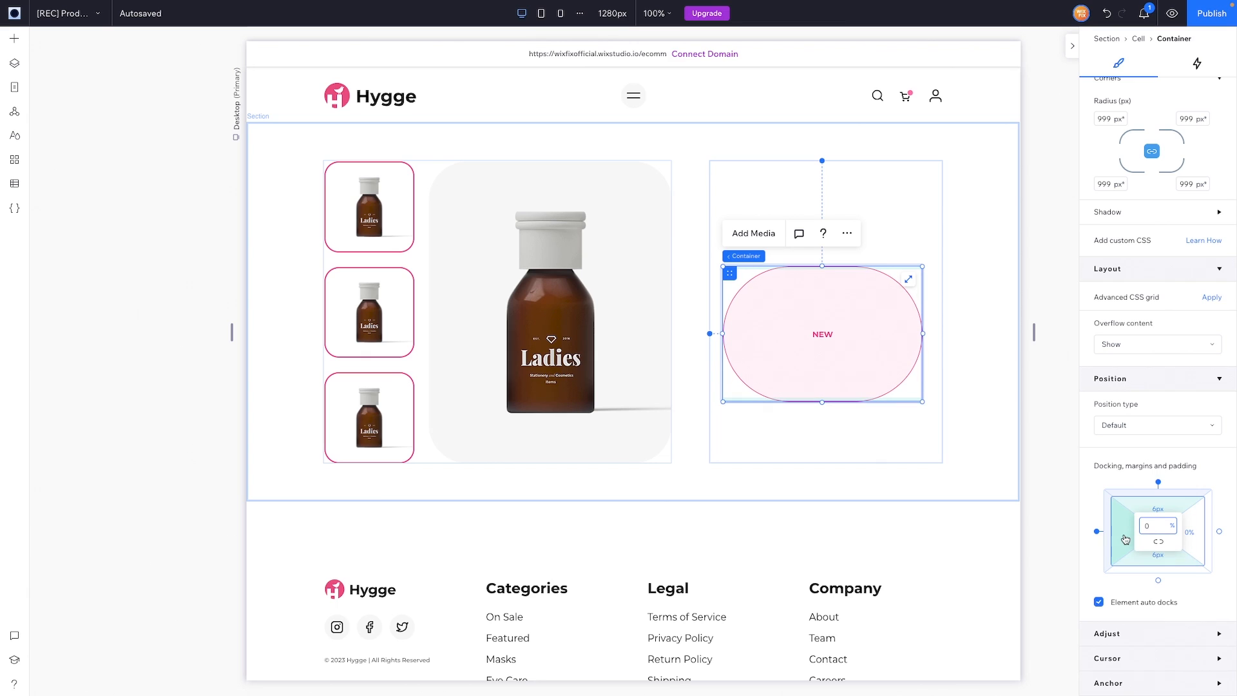
type("12px")
key("Return")
left_click(1195, 536)
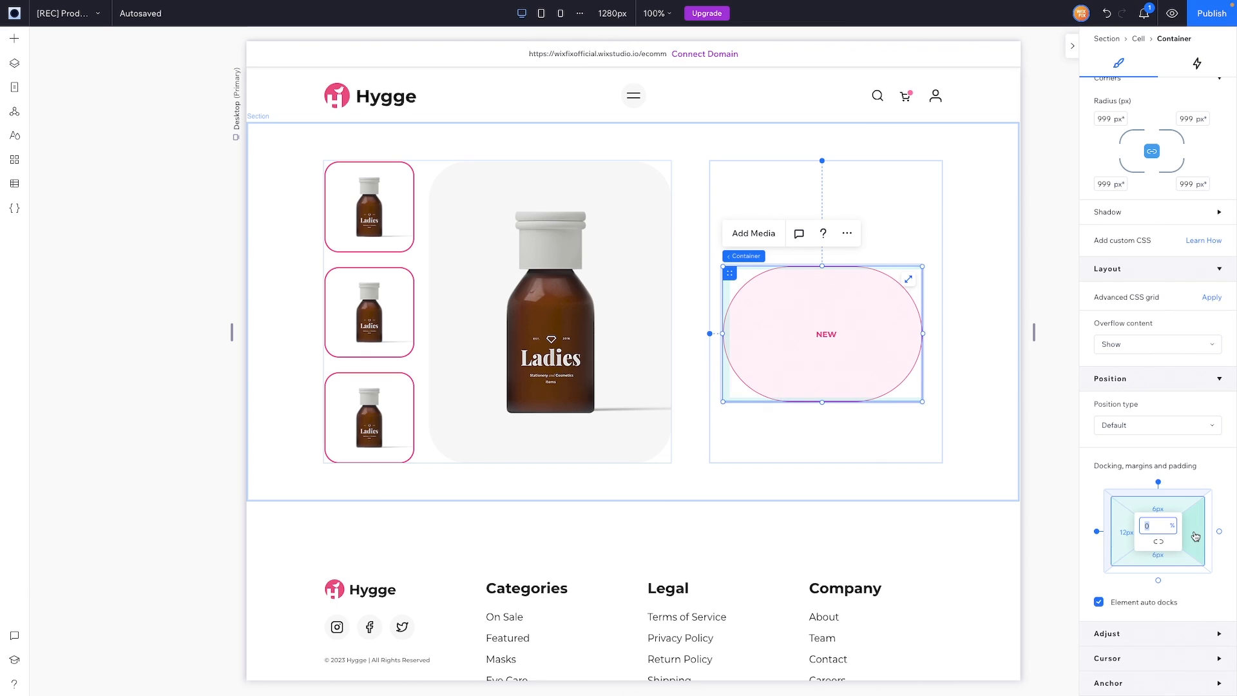
type("12px")
key("Return")
Step: Set the badge width to Max content, shrink its height, and align it left
scroll(1134, 258, "up", 7)
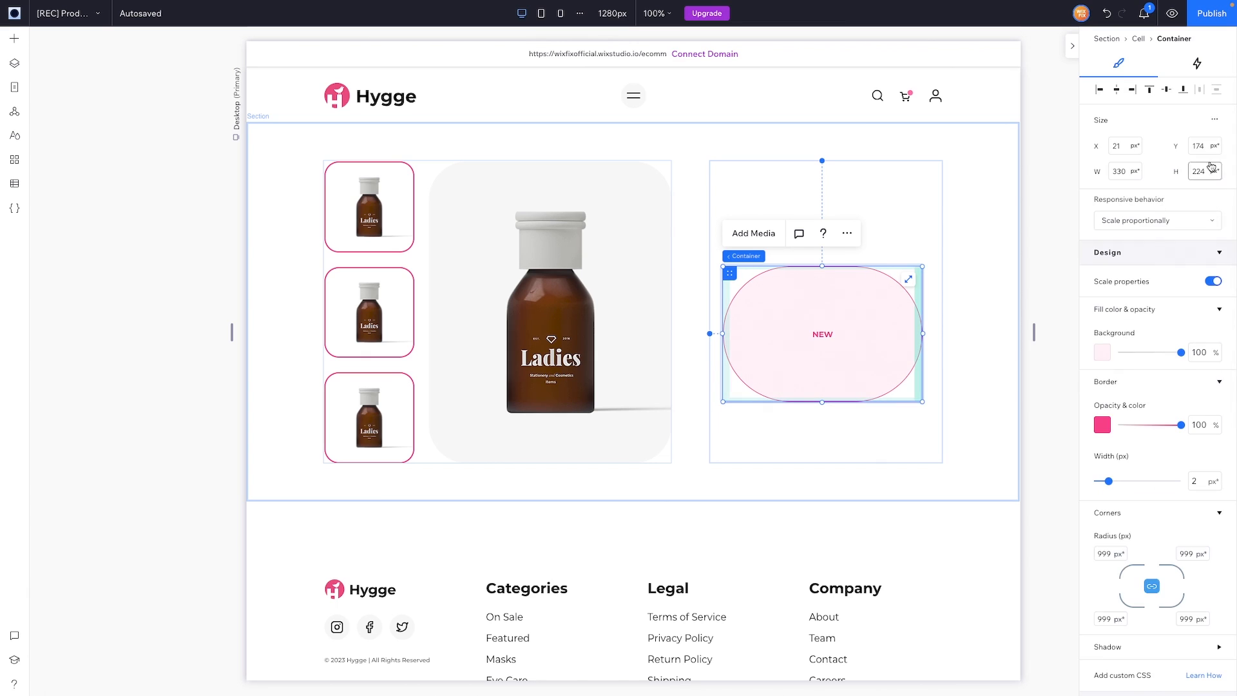
left_click(1215, 121)
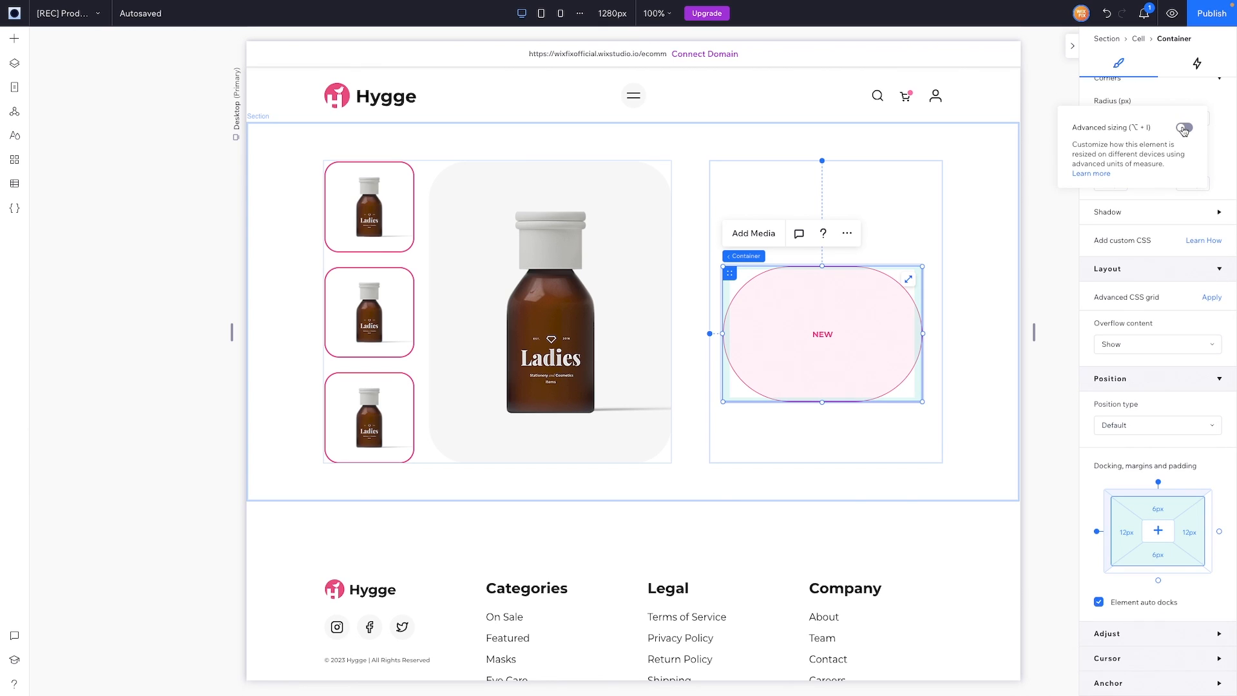
left_click(1184, 129)
scroll(1227, 182, "up", 6)
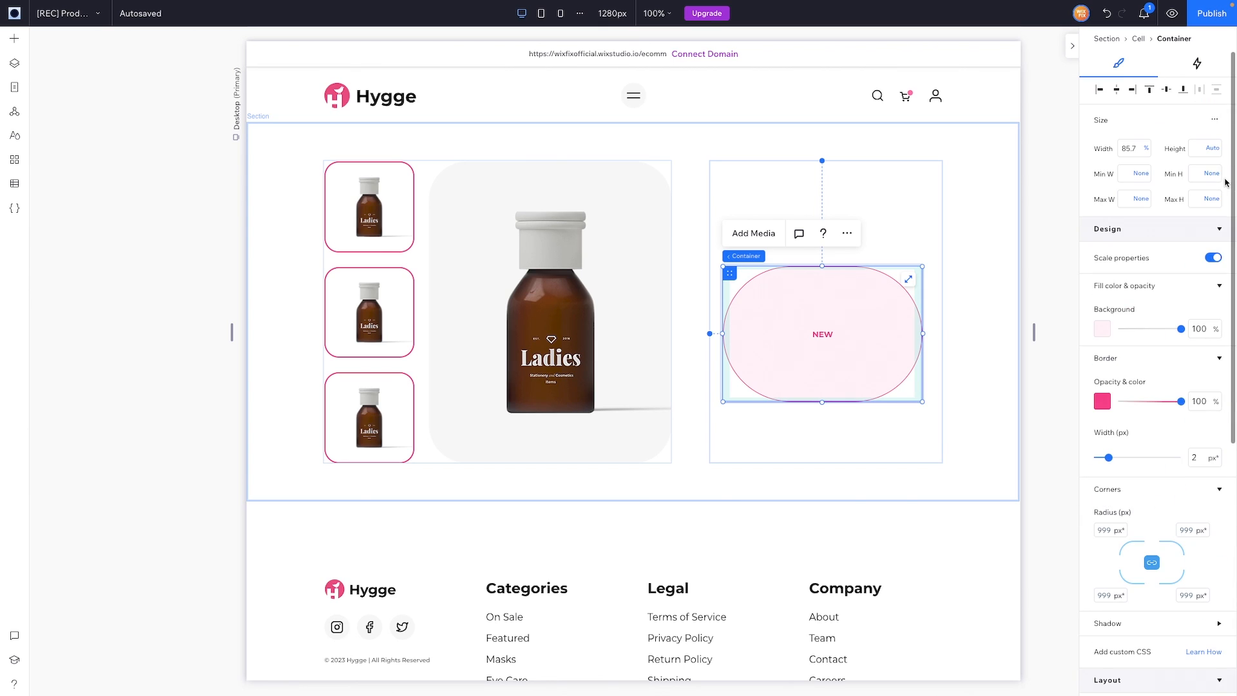
left_click(1146, 148)
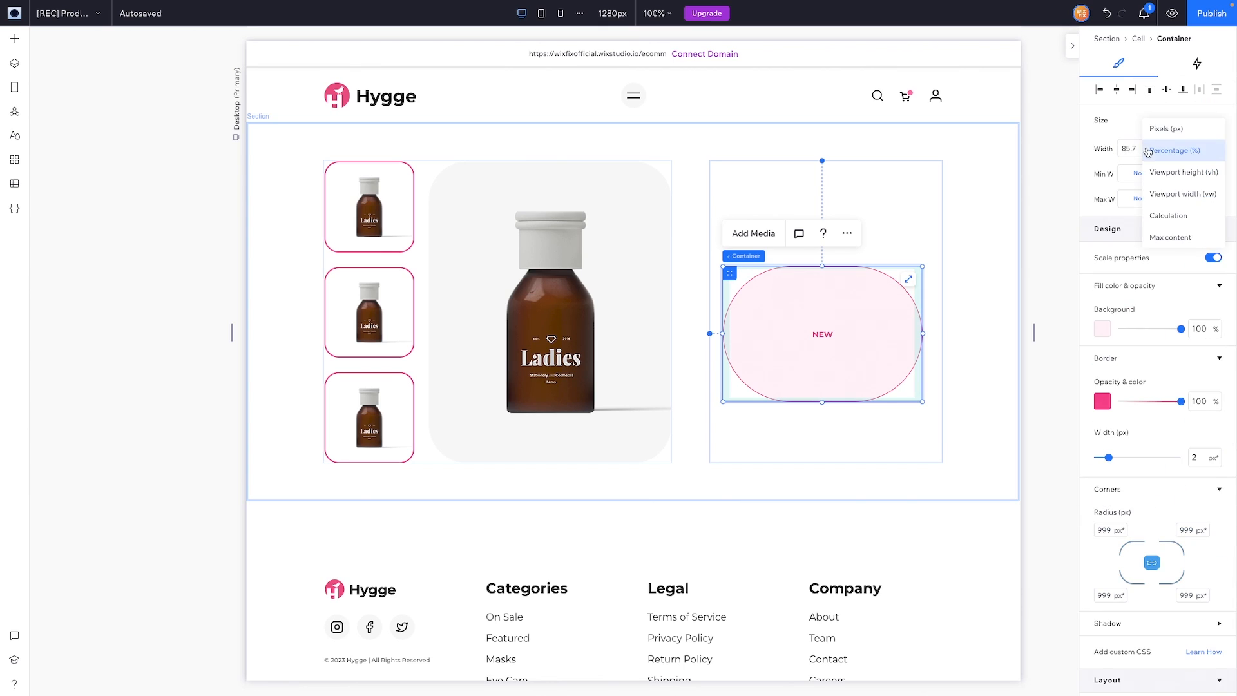
left_click(1169, 236)
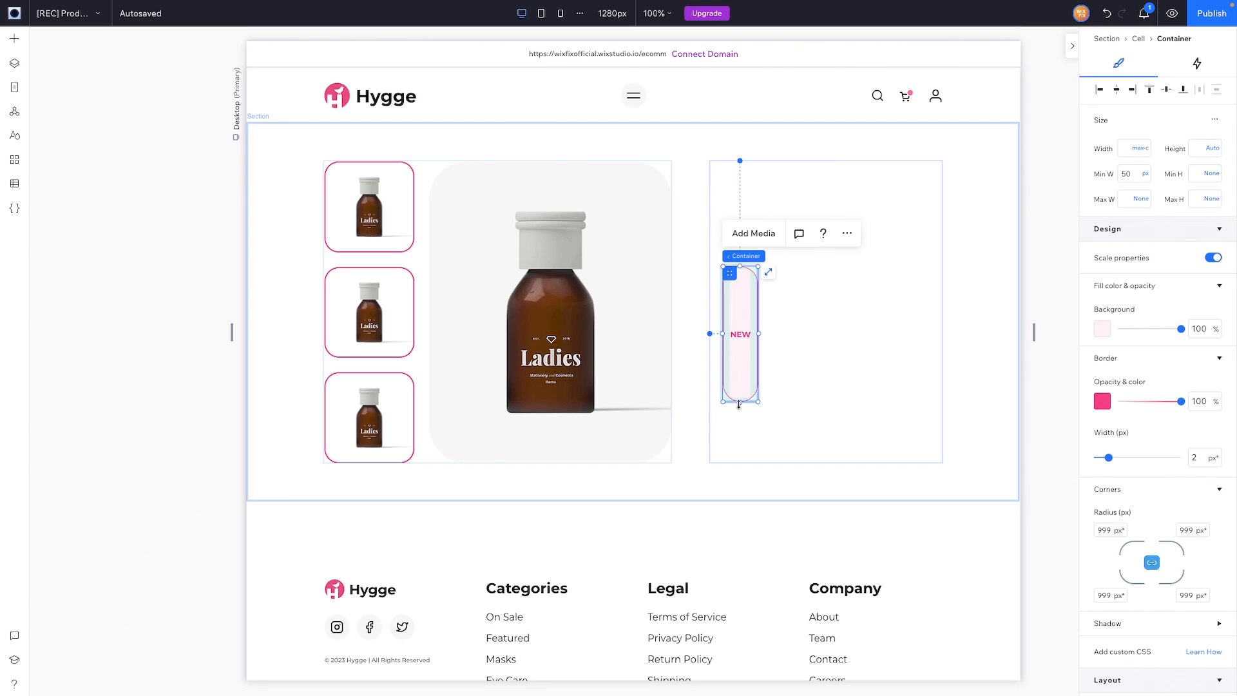
left_click_drag(739, 404, 754, 278)
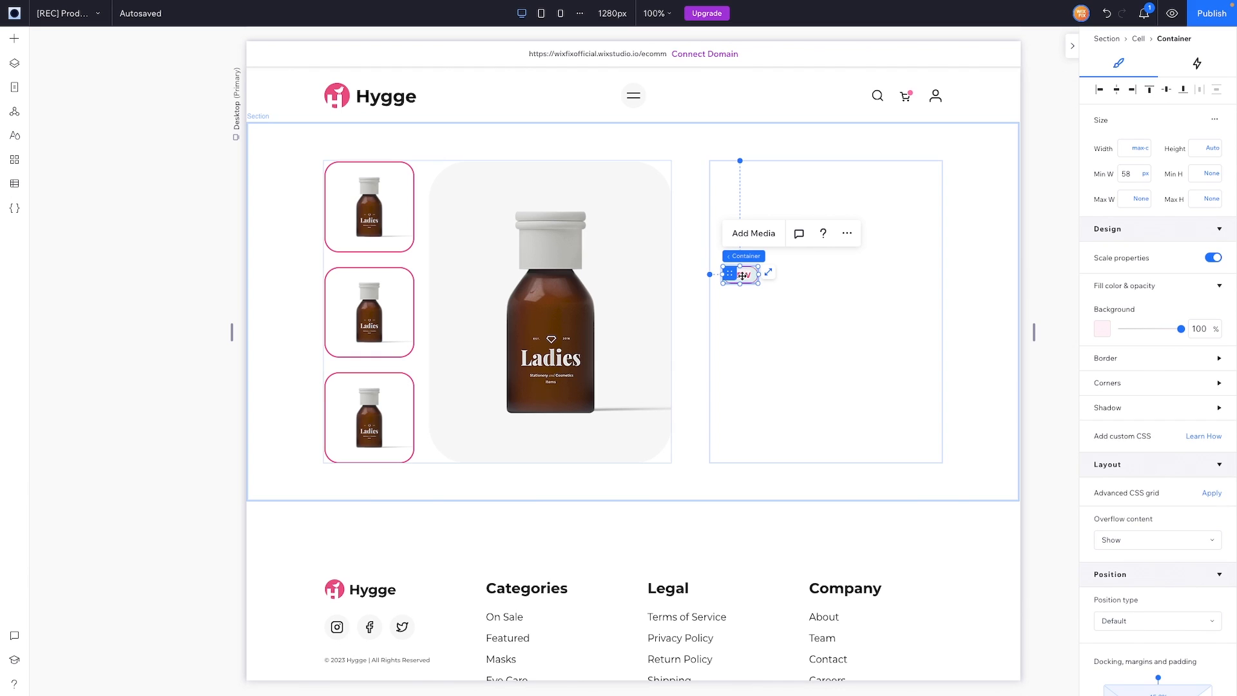
left_click(1100, 90)
Step: Pin the NEW badge top-left, then add a 'Product Name' heading at 42 px
left_click(1150, 89)
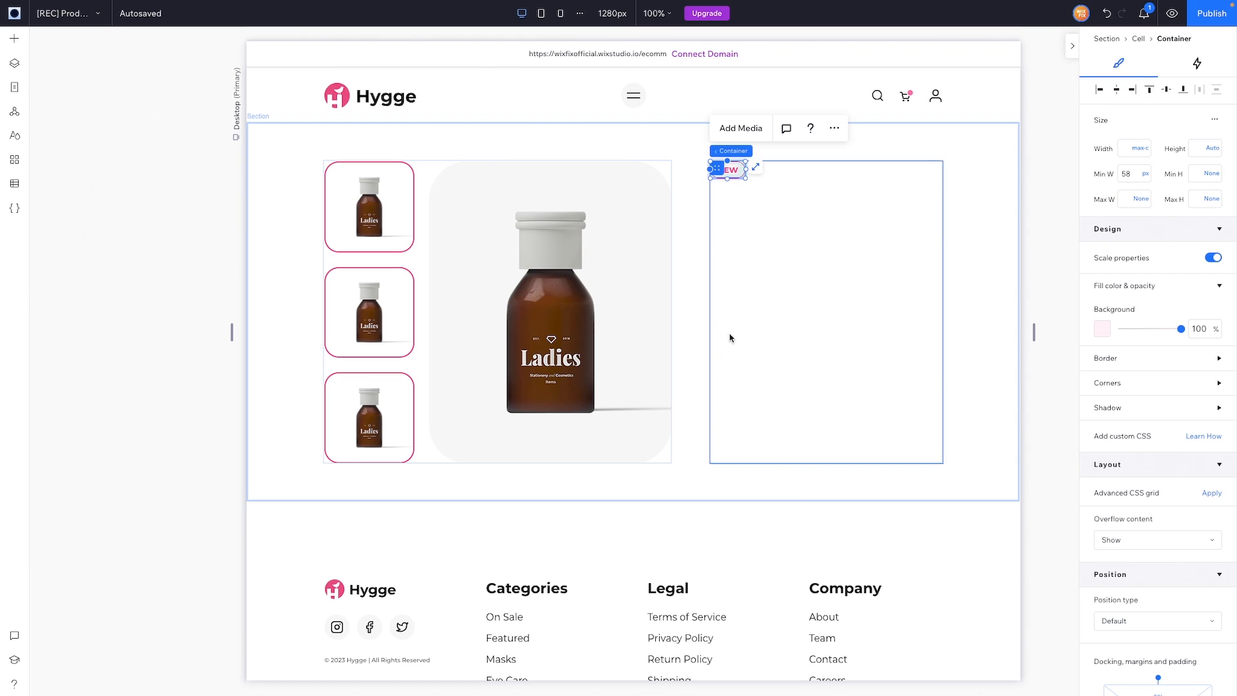
left_click(15, 39)
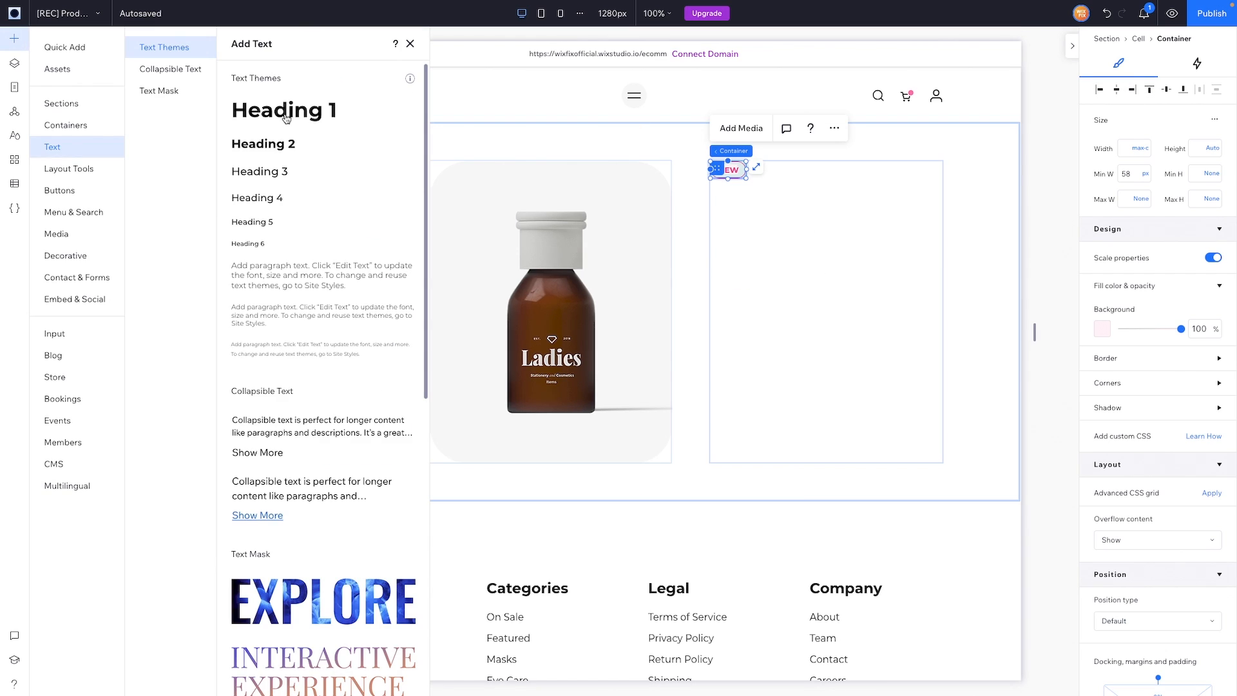
left_click_drag(286, 118, 892, 232)
type("P")
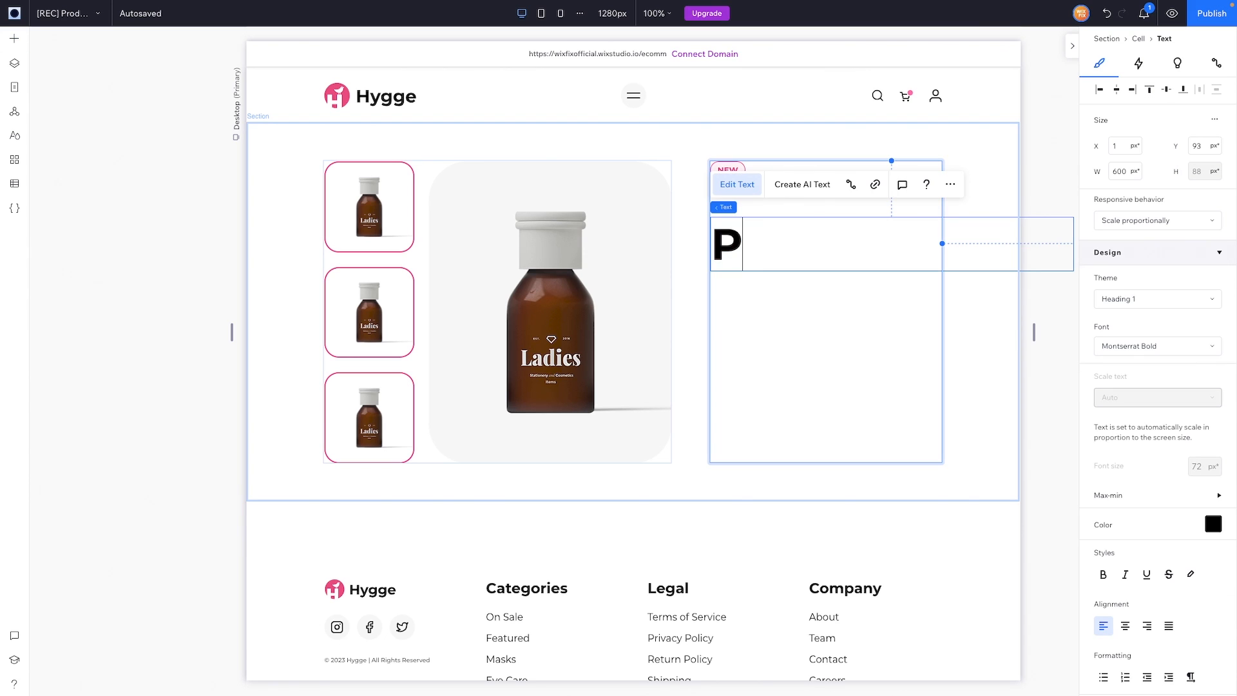
type("roduct Name")
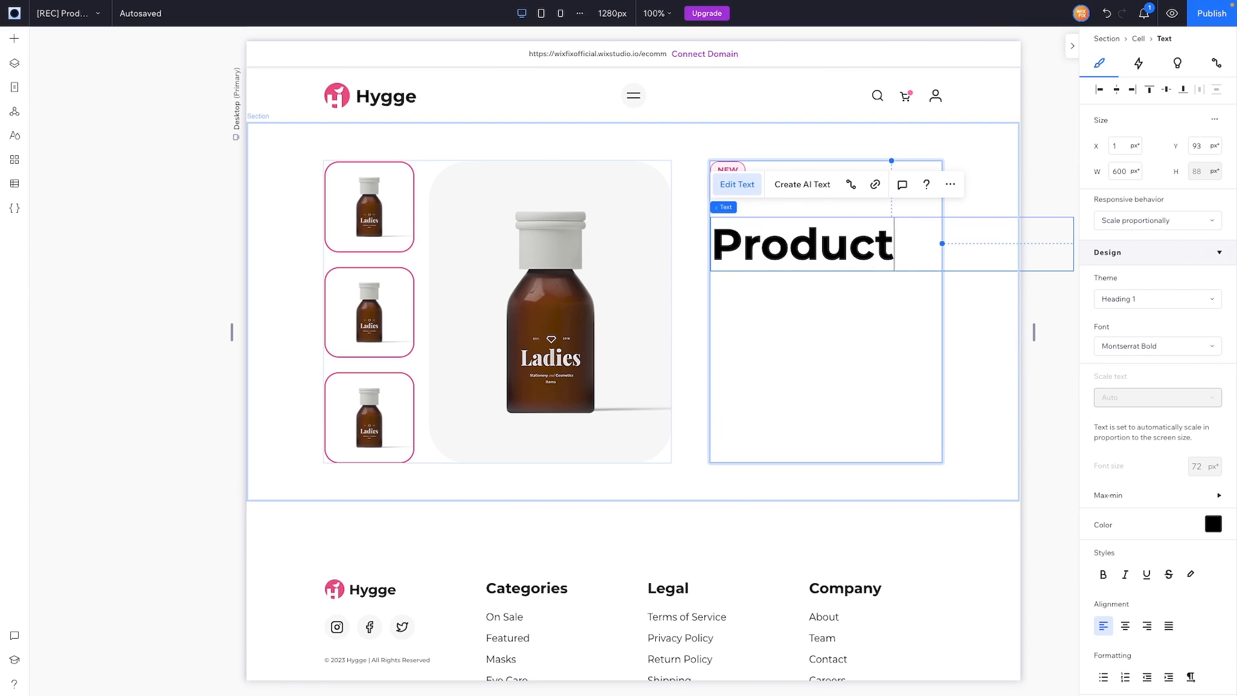
key("ctrl+a")
left_click(1203, 468)
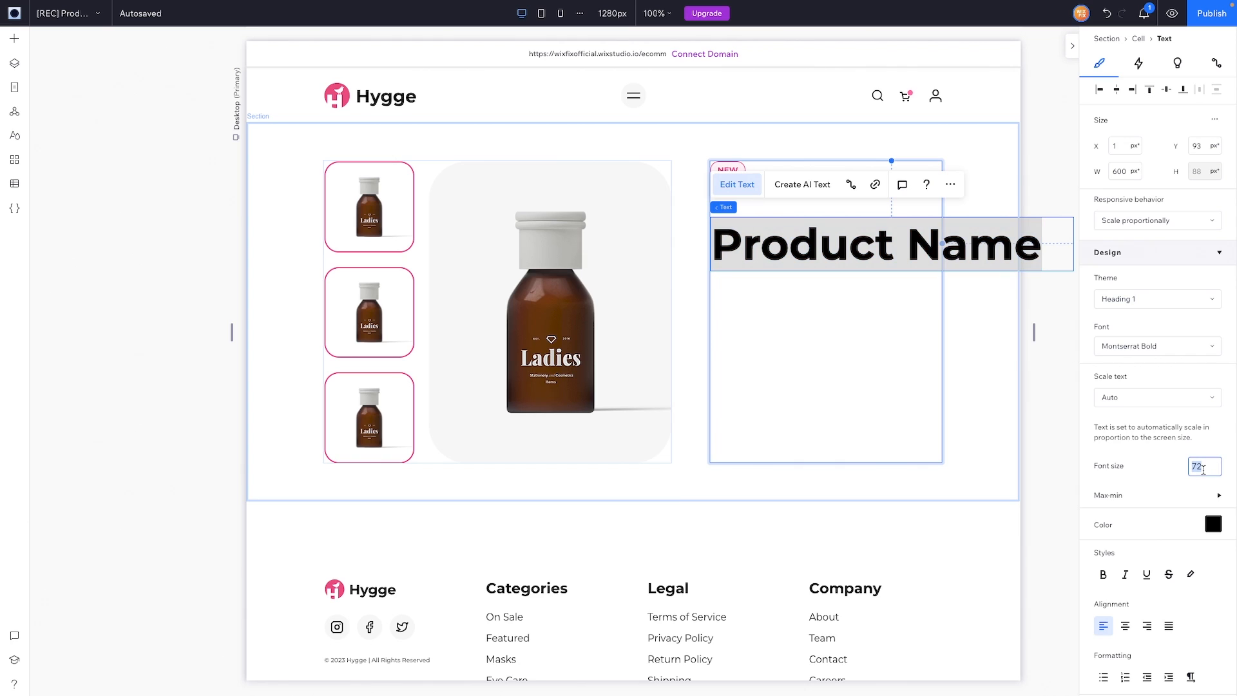
type("4")
key("Return")
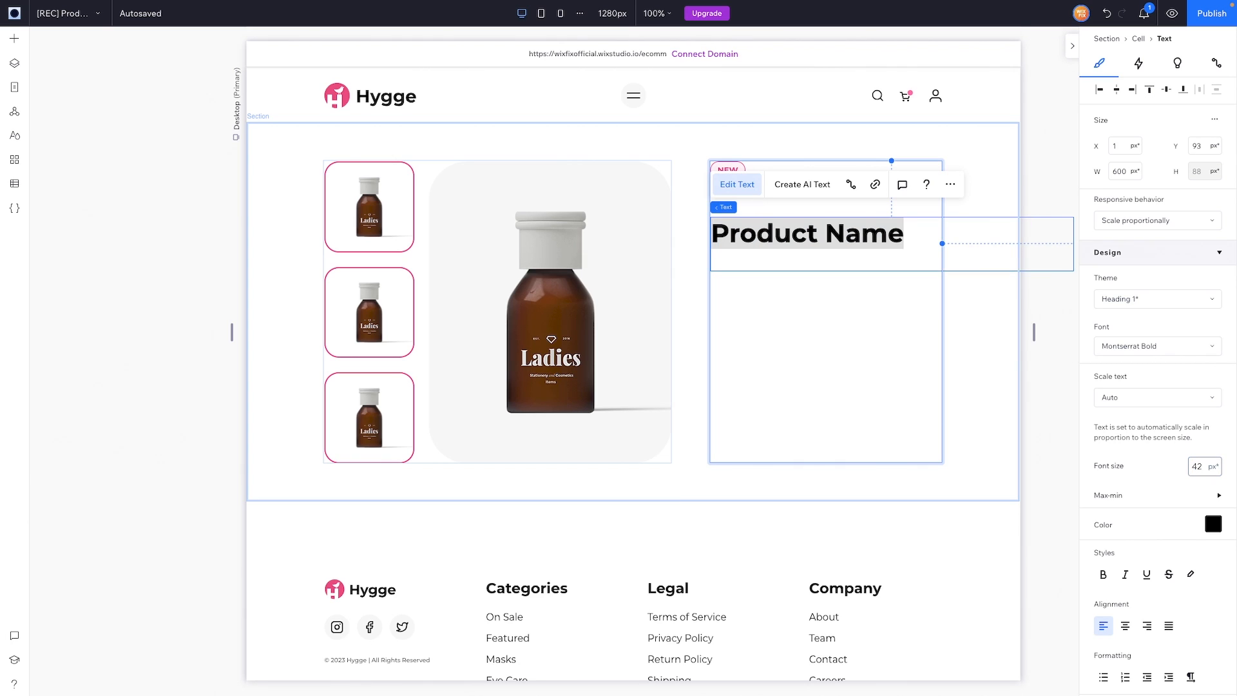
Step: Make the heading hug its text, align it left, and nudge it up under the badge
left_click(1152, 220)
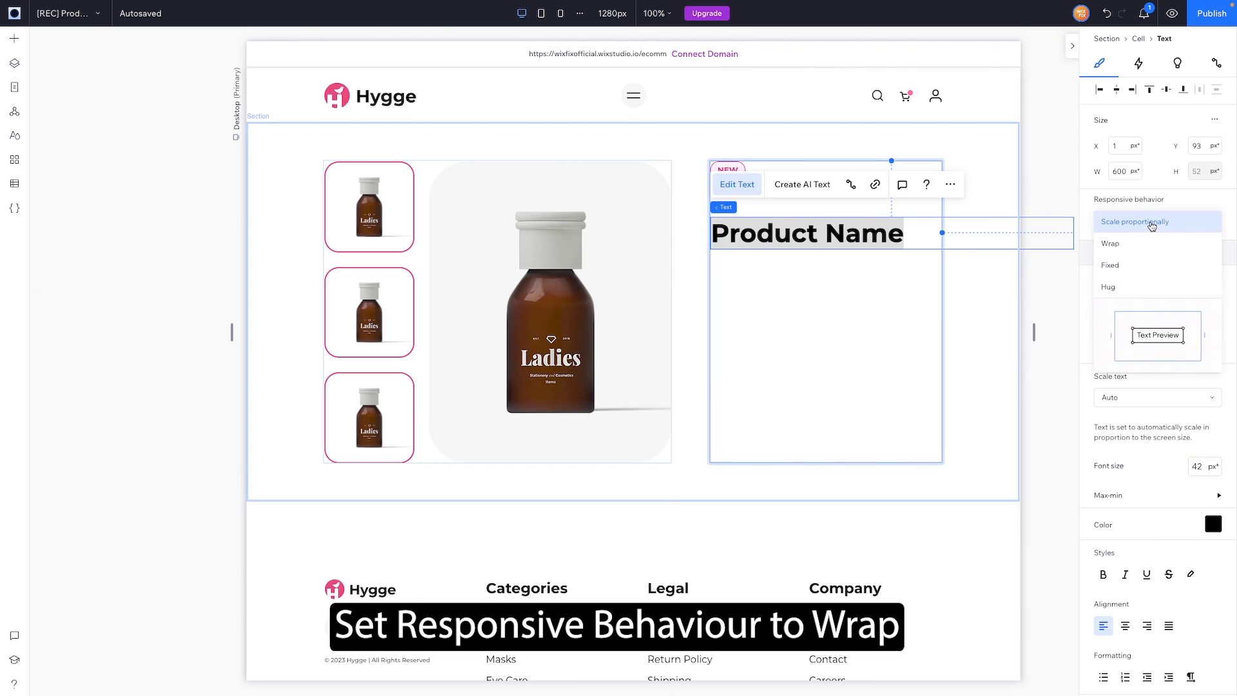
left_click(1123, 286)
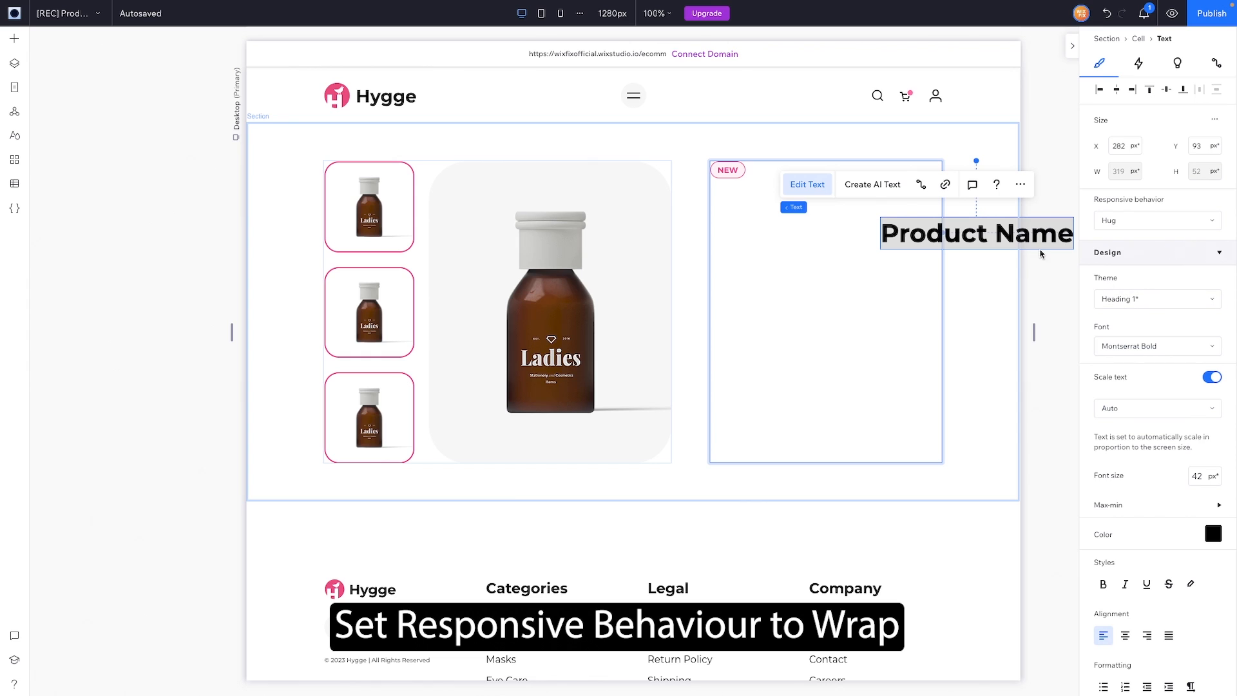
left_click(1099, 90)
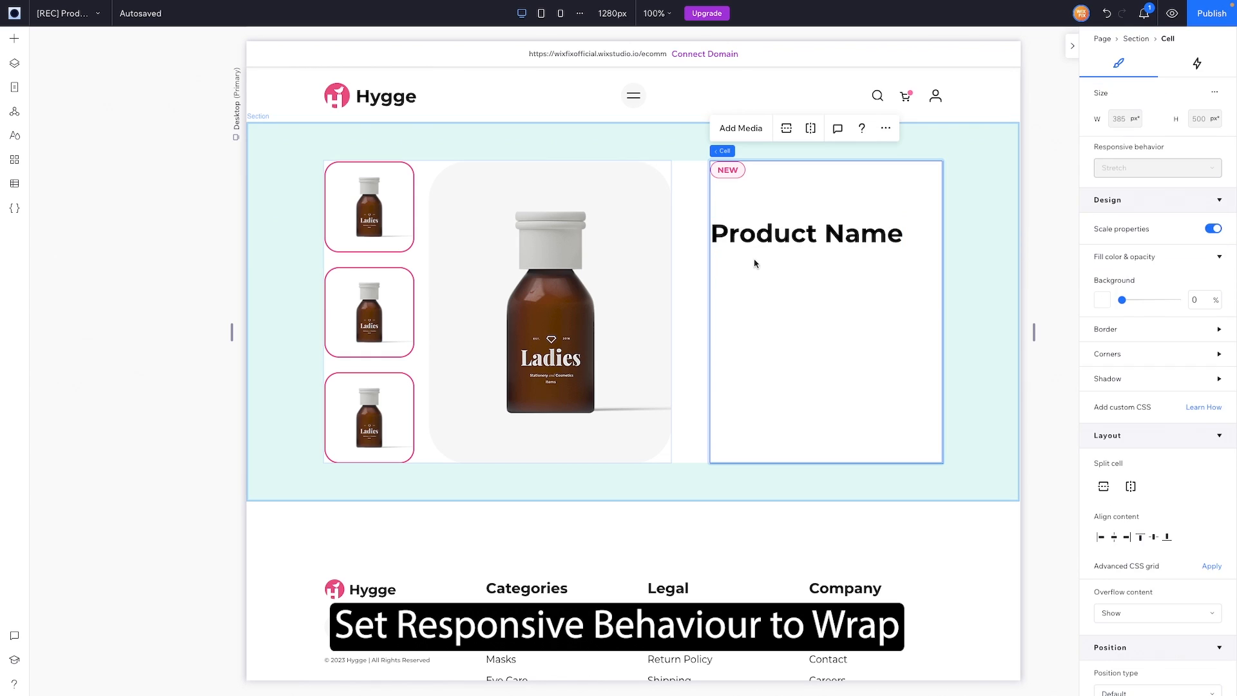
left_click(751, 237)
key("shift+Up")
key("shift+Up")
key("shift+Up")
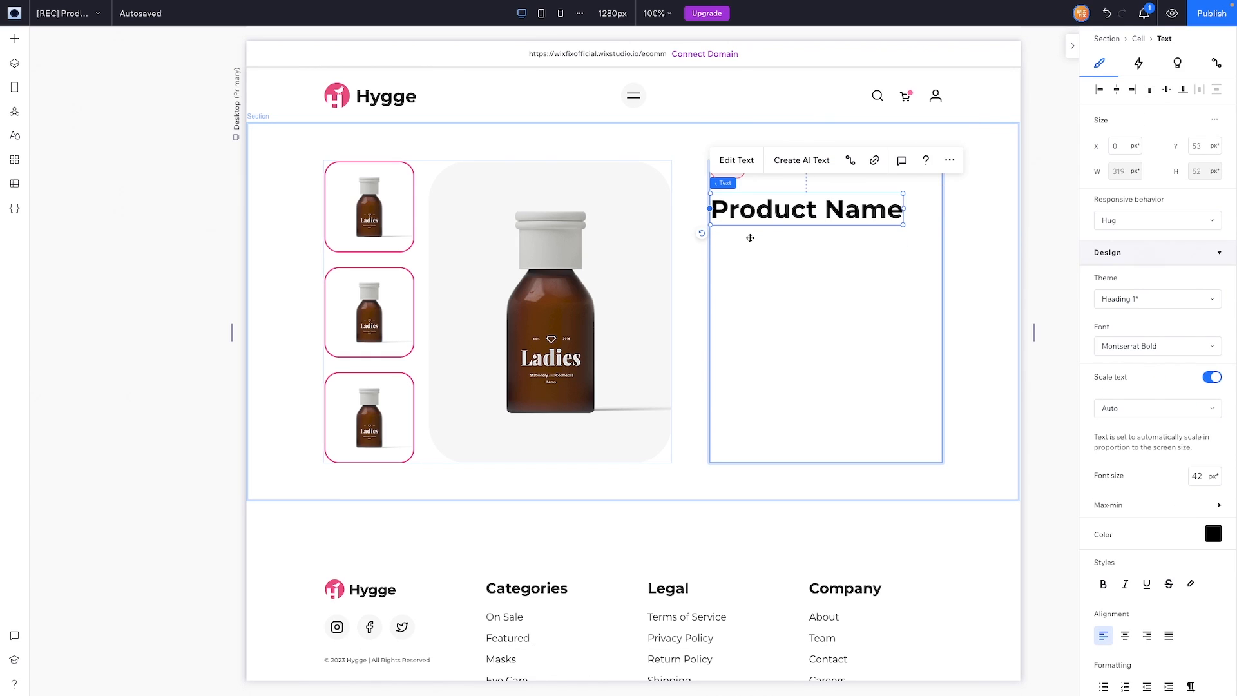
key("shift+Up")
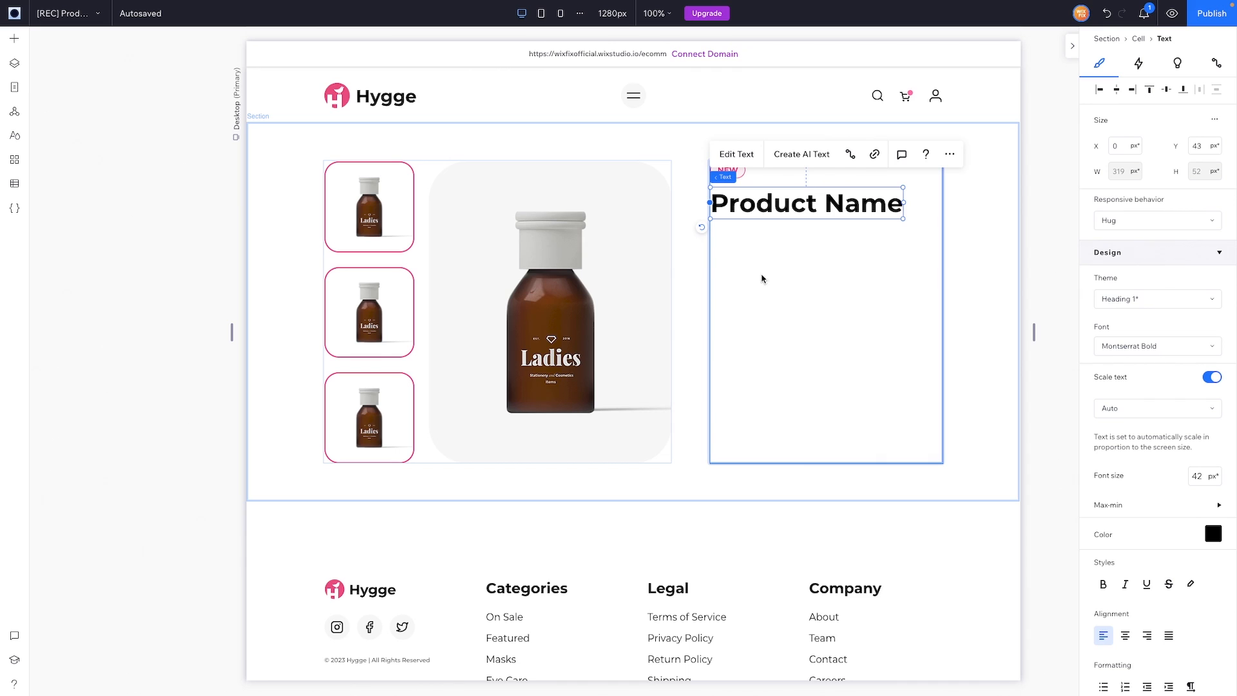
left_click(14, 38)
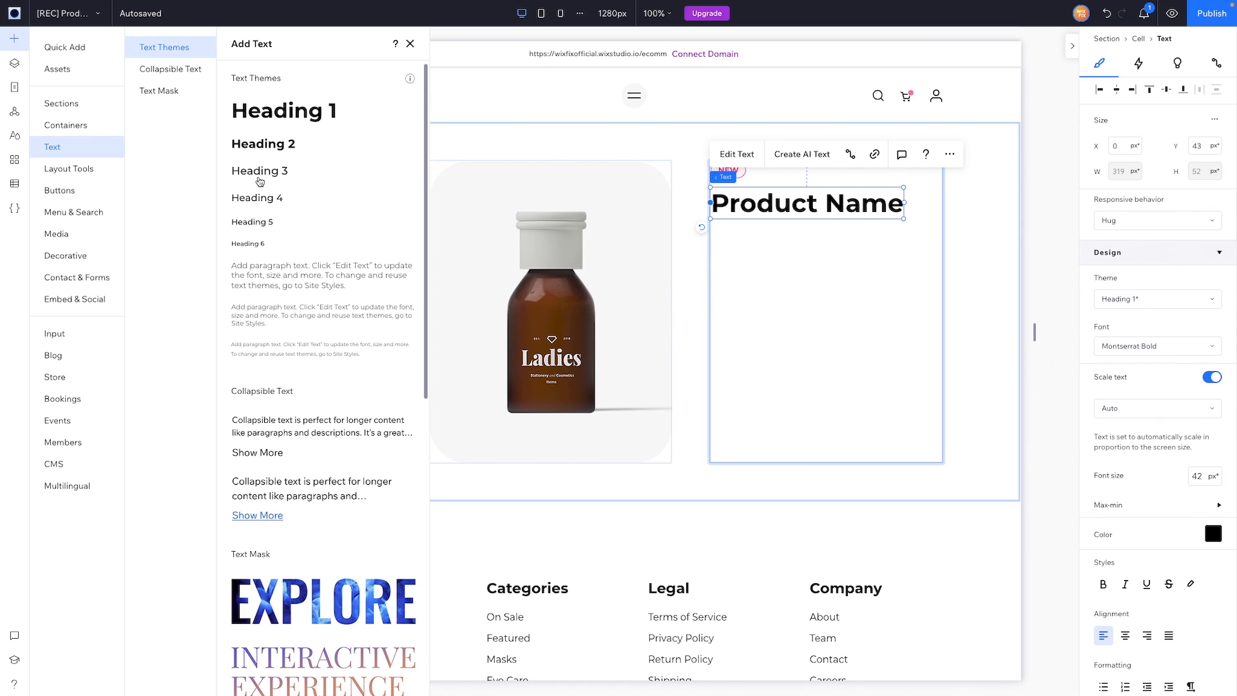
Step: Add a hugging Heading 6 'SKU:' label set to 13 px Montserrat Bold
left_click_drag(246, 247, 896, 302)
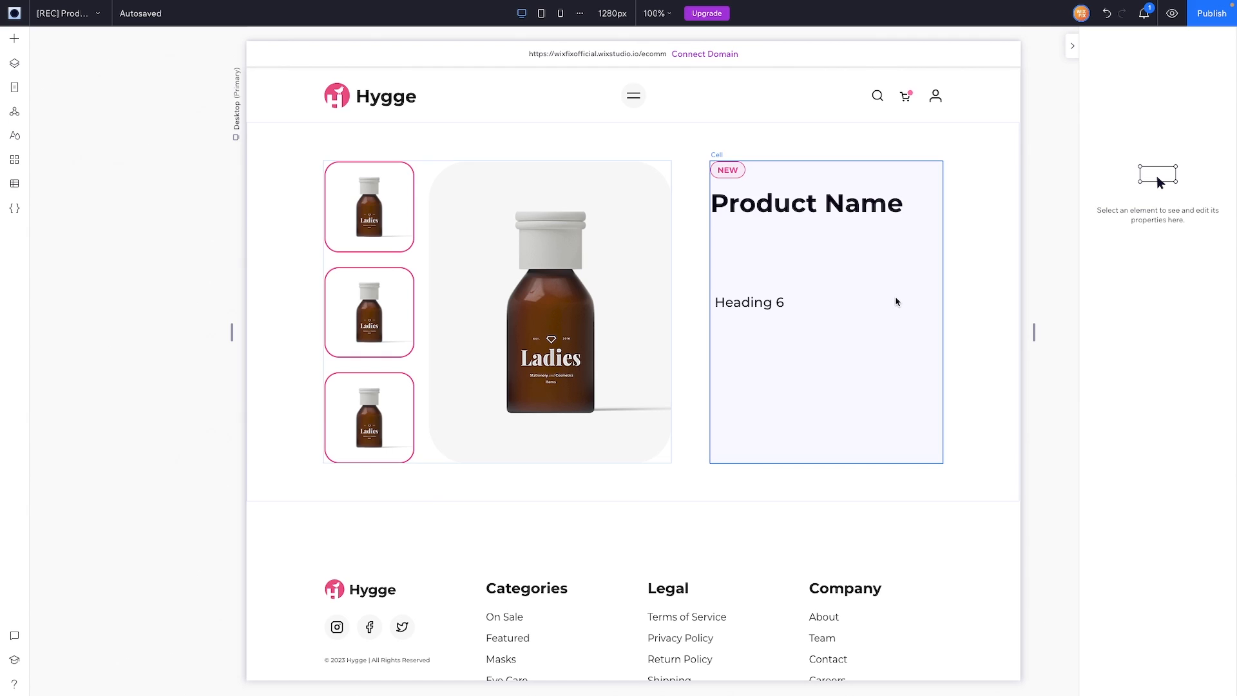
left_click(1158, 220)
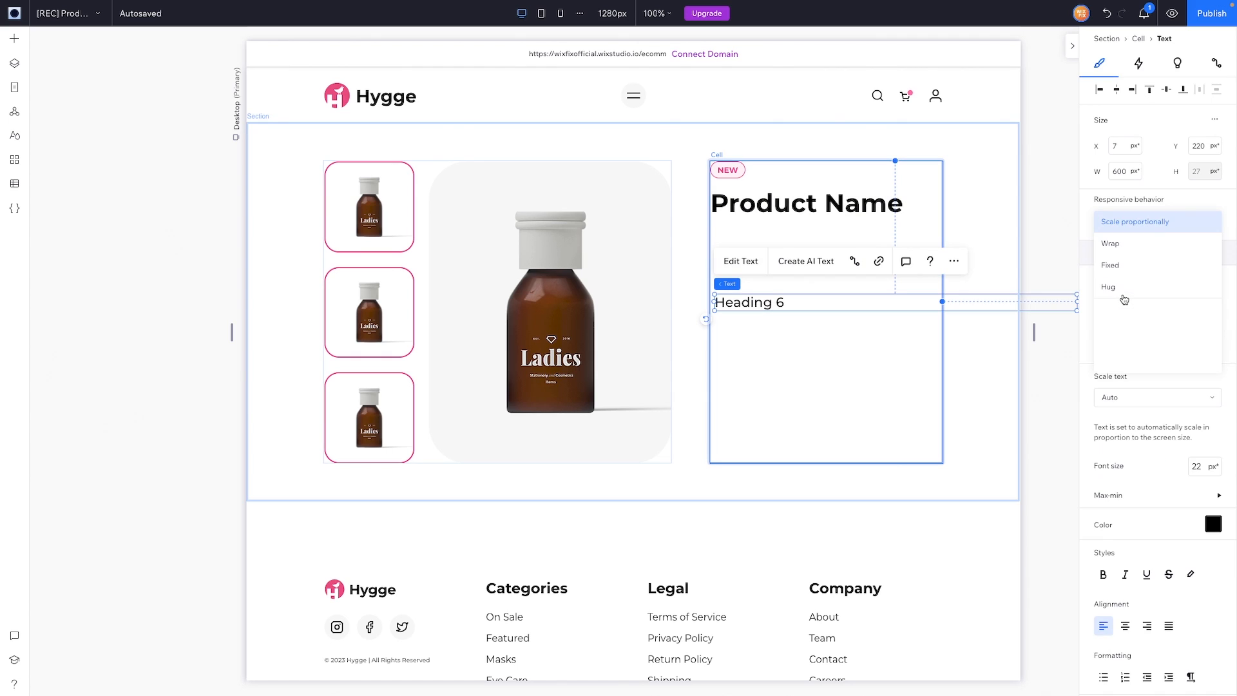
left_click(1122, 298)
double_click(746, 306)
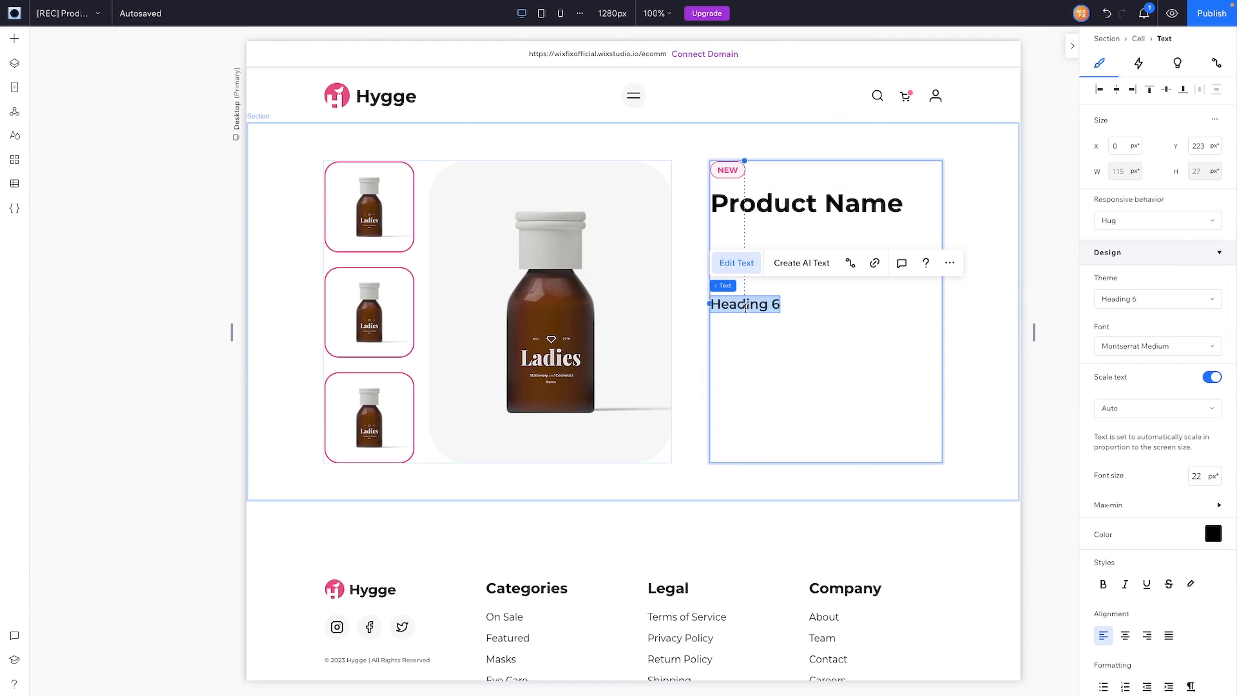
type("SKU:")
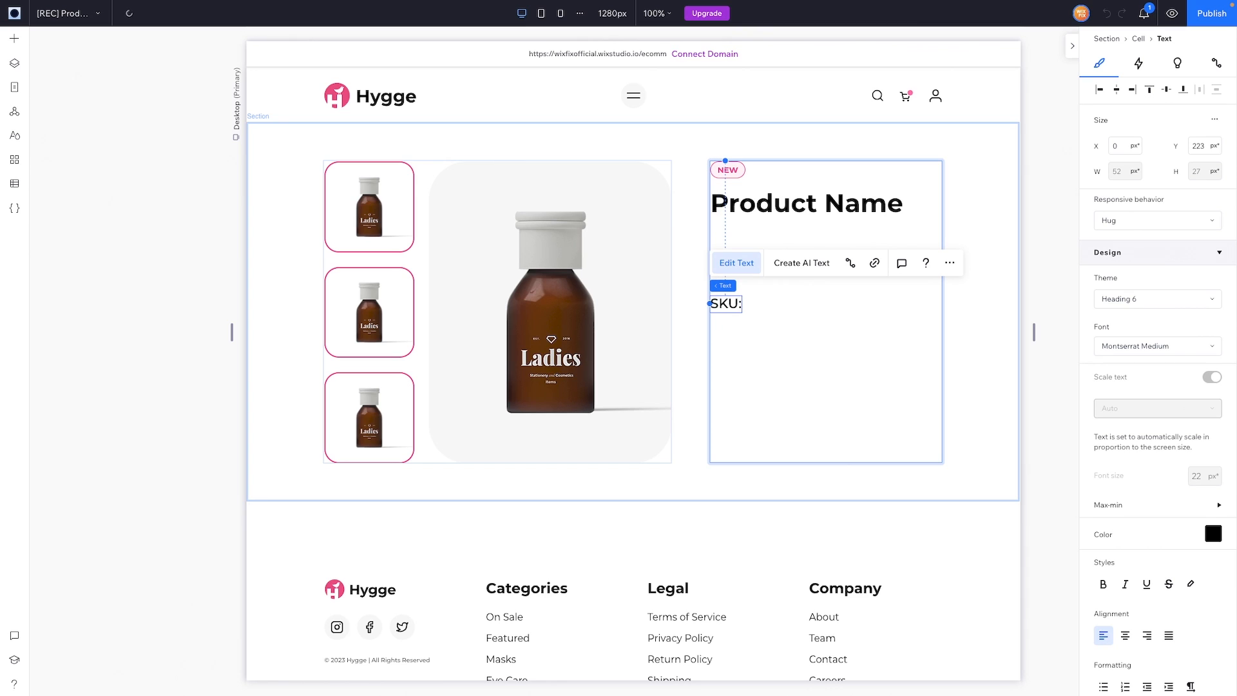
key("ctrl+a")
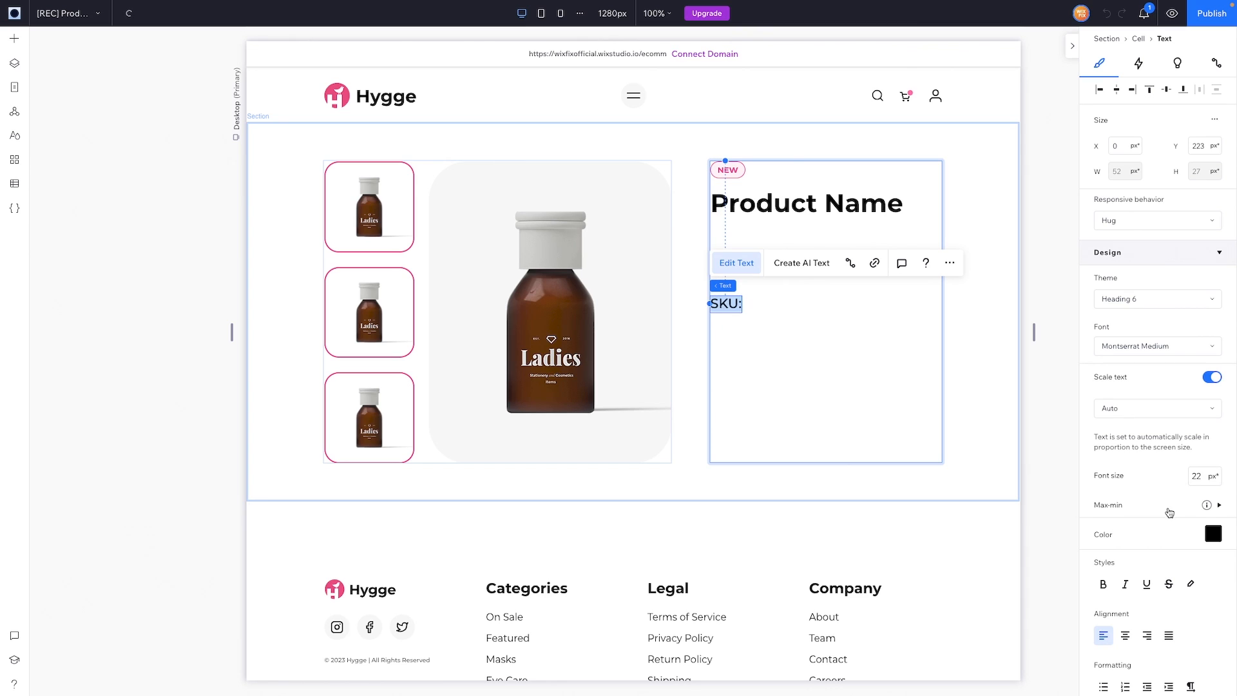
left_click(1203, 475)
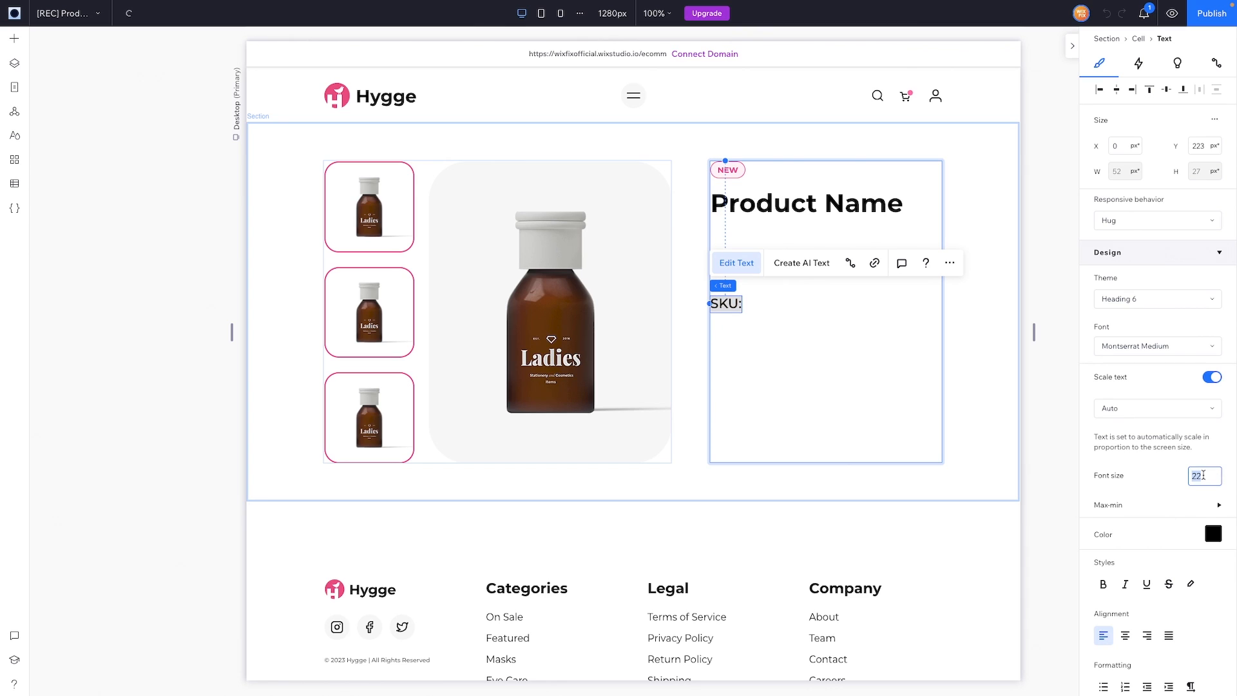
left_click(1213, 377)
left_click(1203, 409)
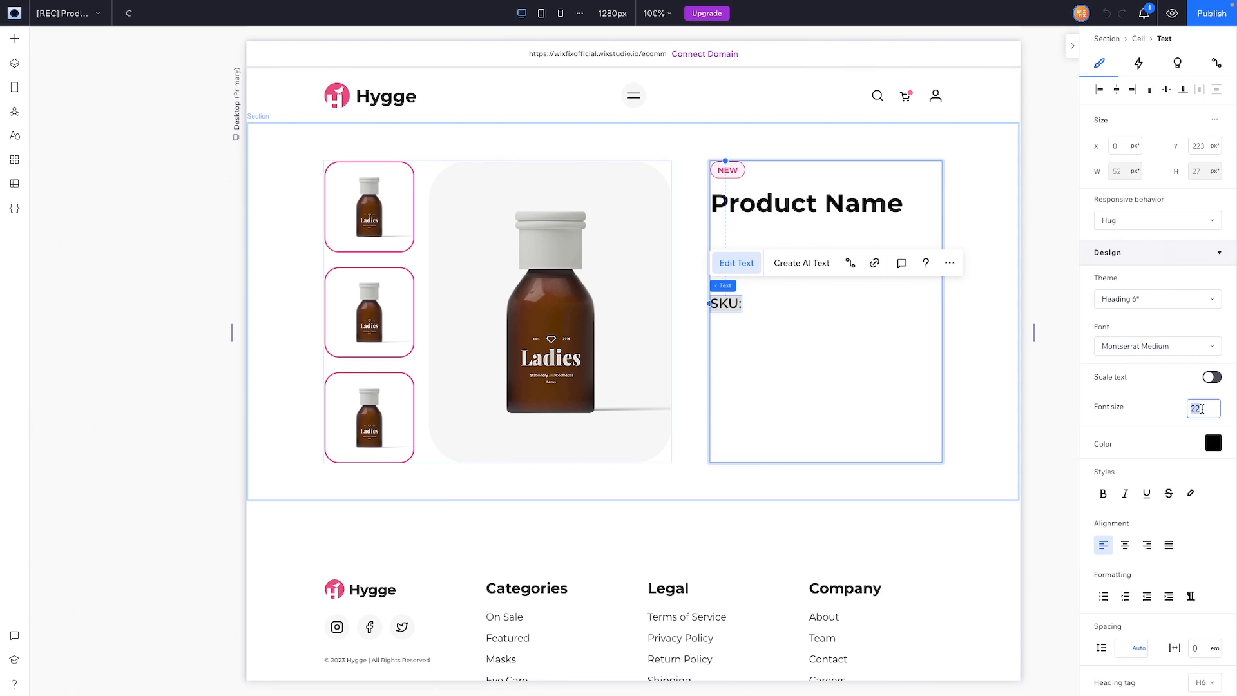
type("13")
key("Return")
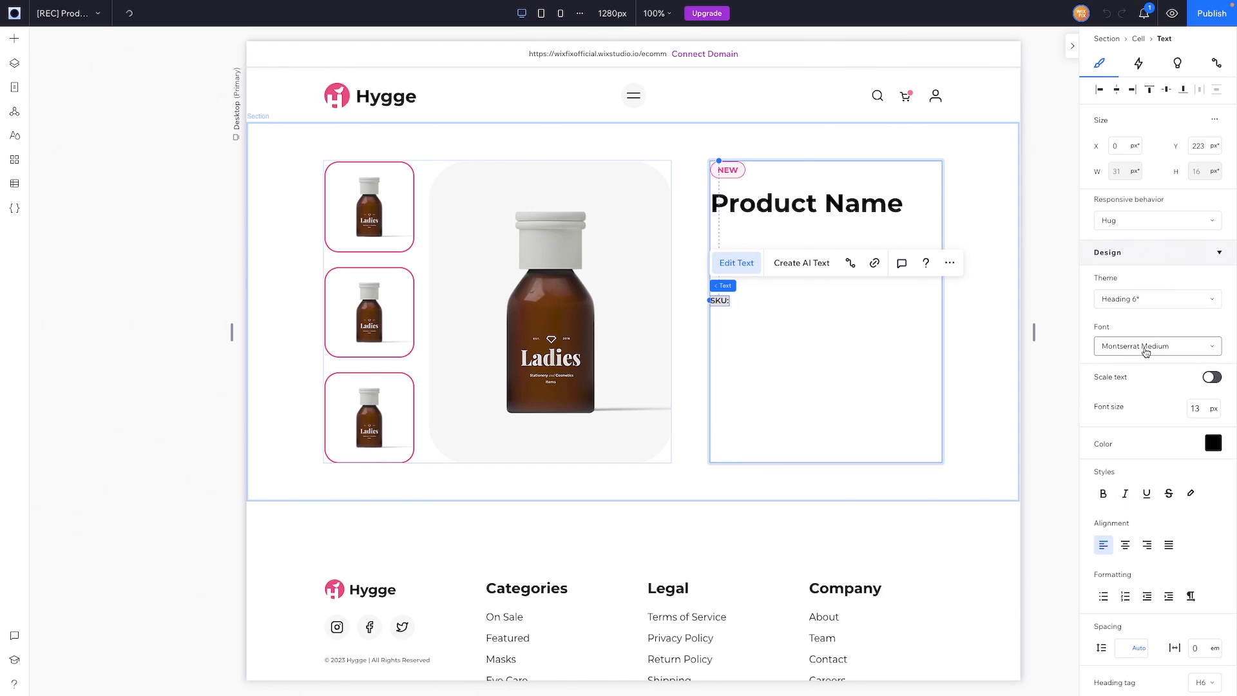
left_click(1146, 348)
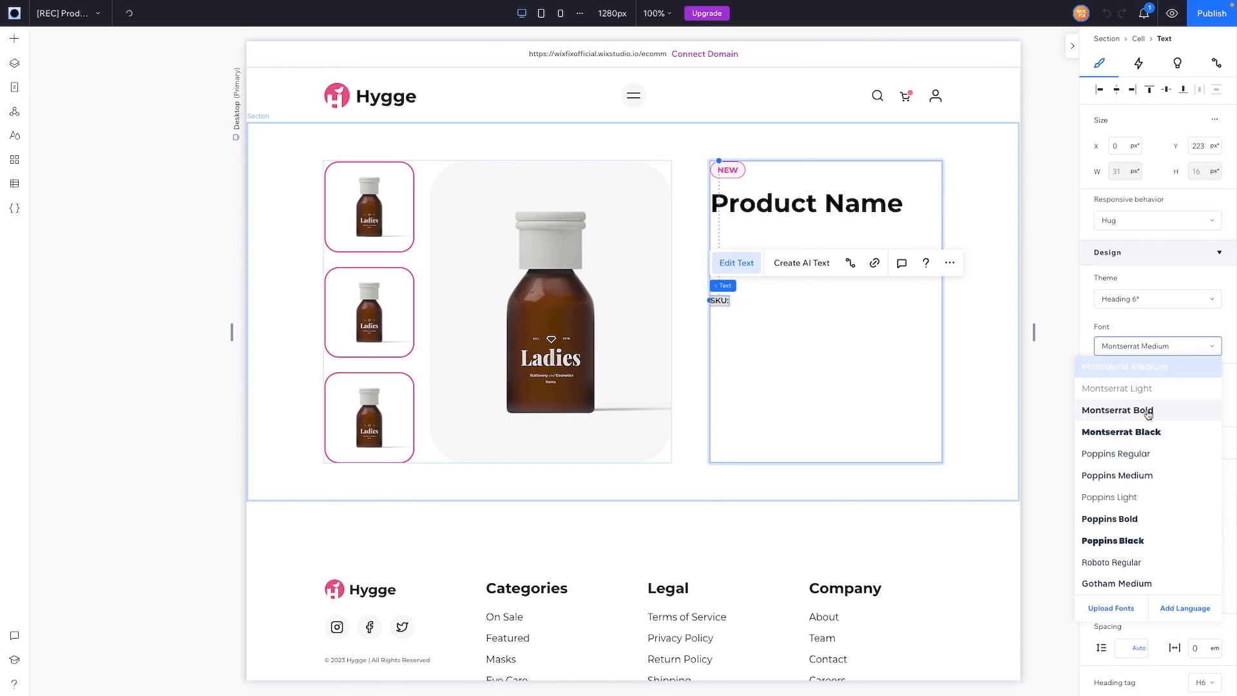
left_click(1148, 415)
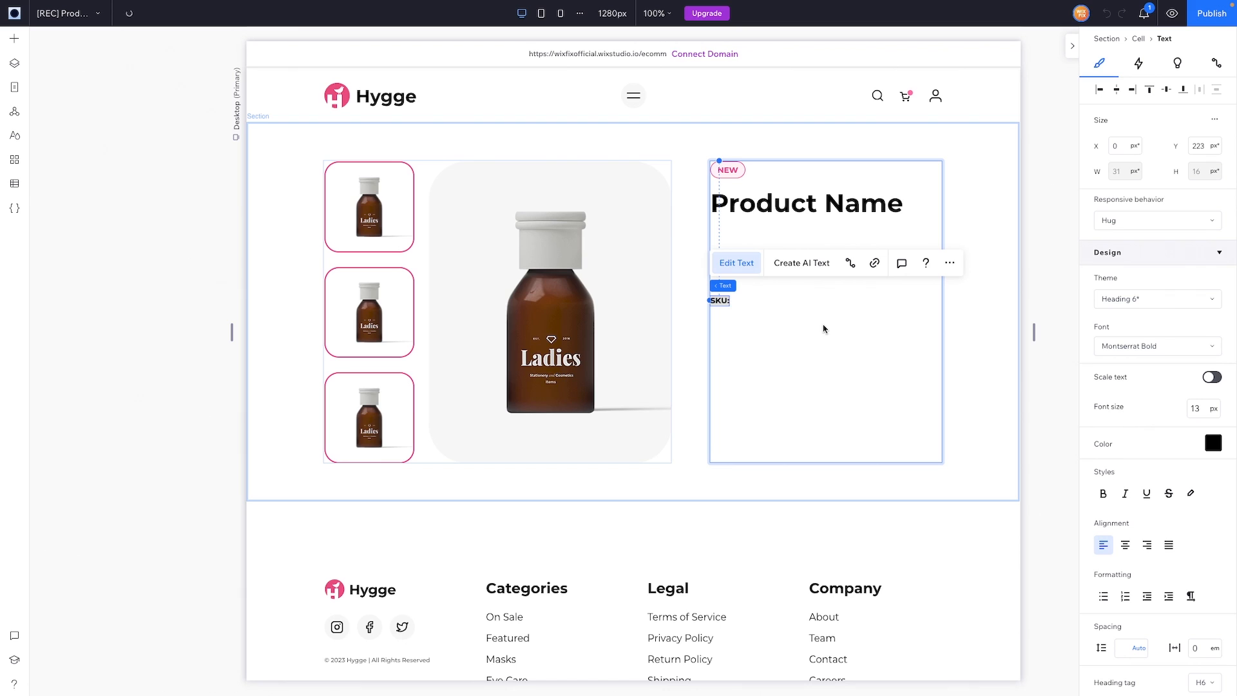
left_click(723, 301)
key("Escape")
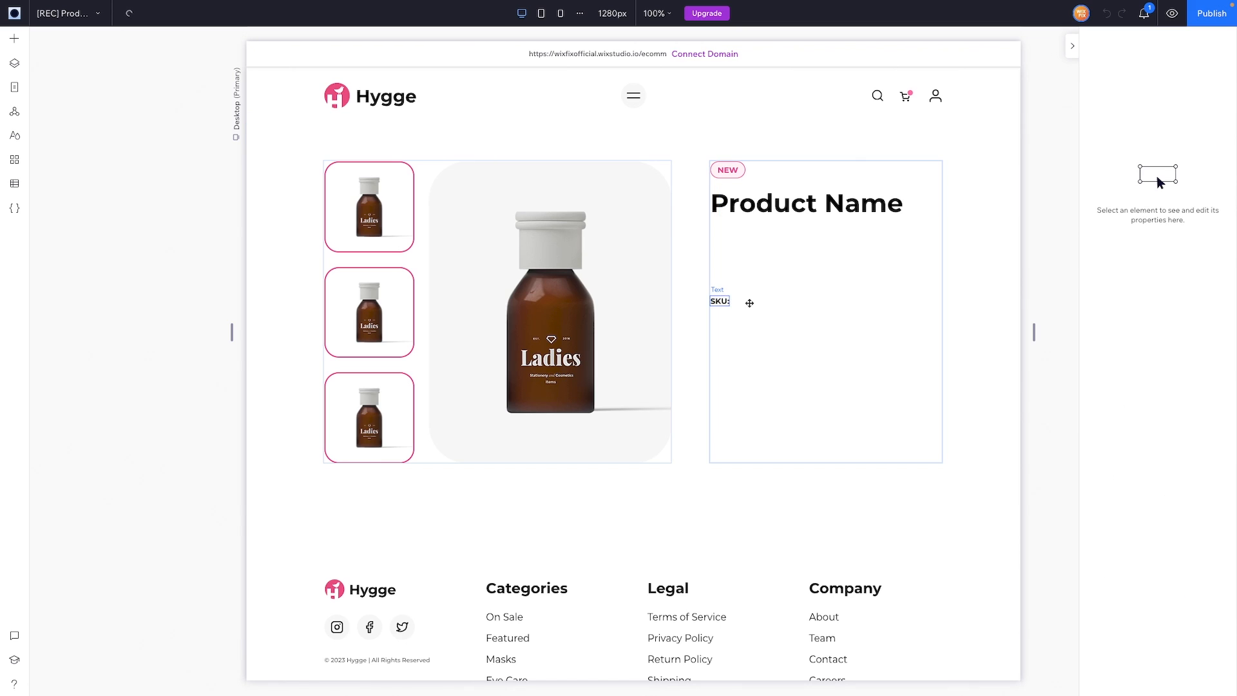
left_click_drag(750, 303, 756, 311)
left_click(1168, 348)
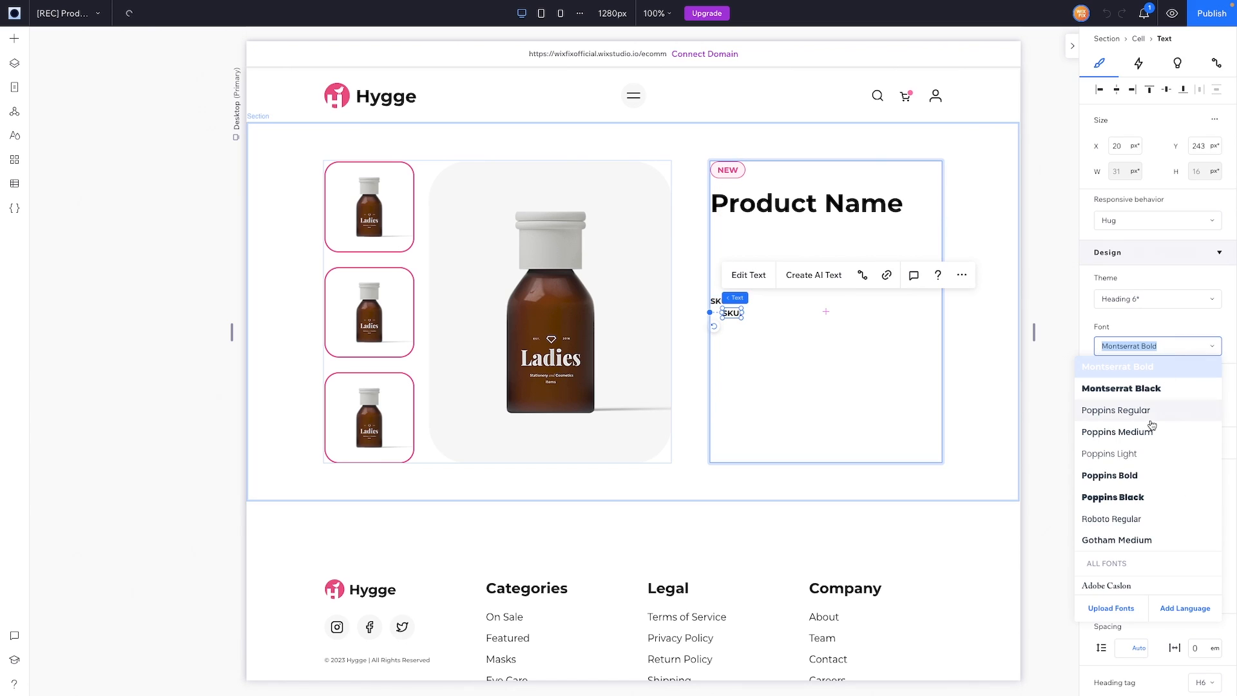
scroll(1144, 406, "up", 1)
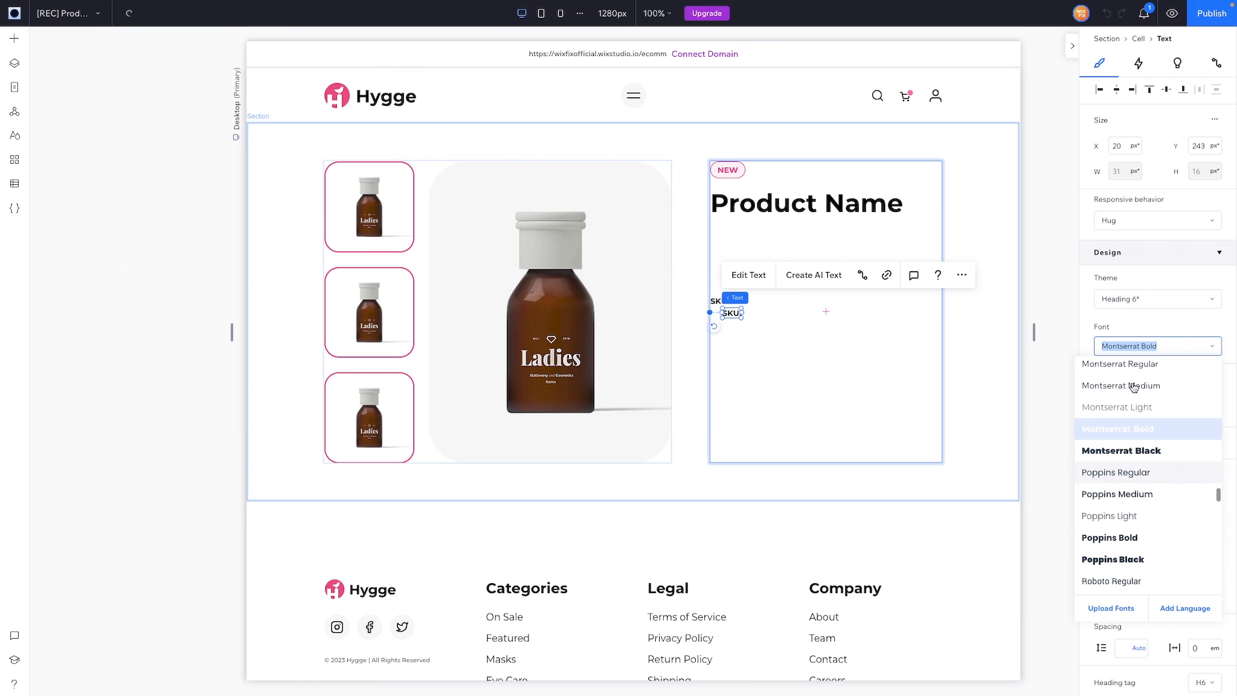
left_click(1134, 386)
type("654")
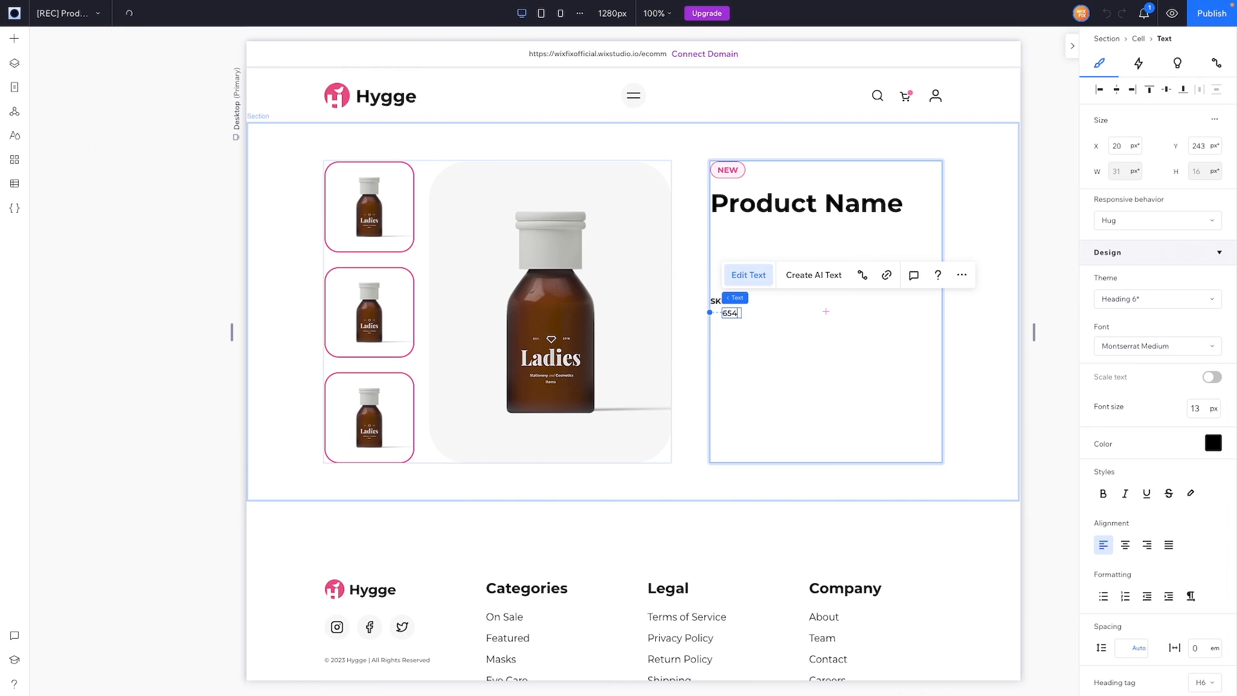
type("1-000658")
left_click(774, 347)
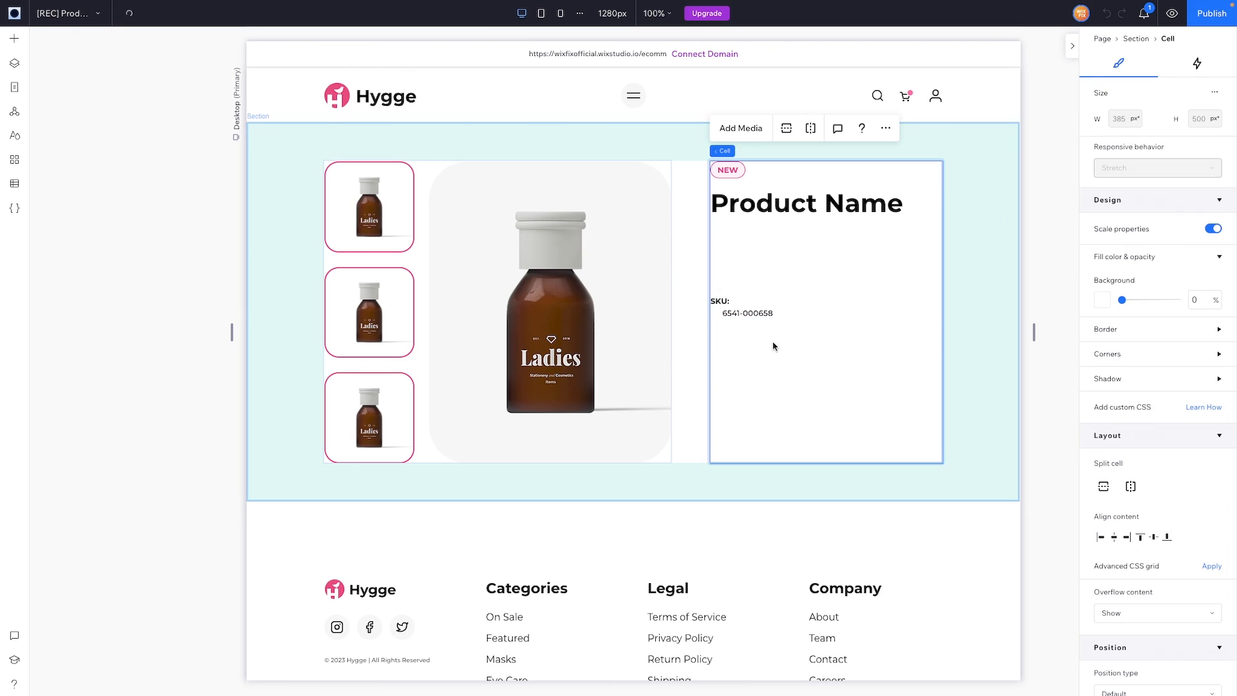
Step: Place the number beside the SKU: label and stack both into a row under Product Name
left_click(740, 313)
left_click_drag(739, 313, 745, 301)
left_click(719, 301, "shift")
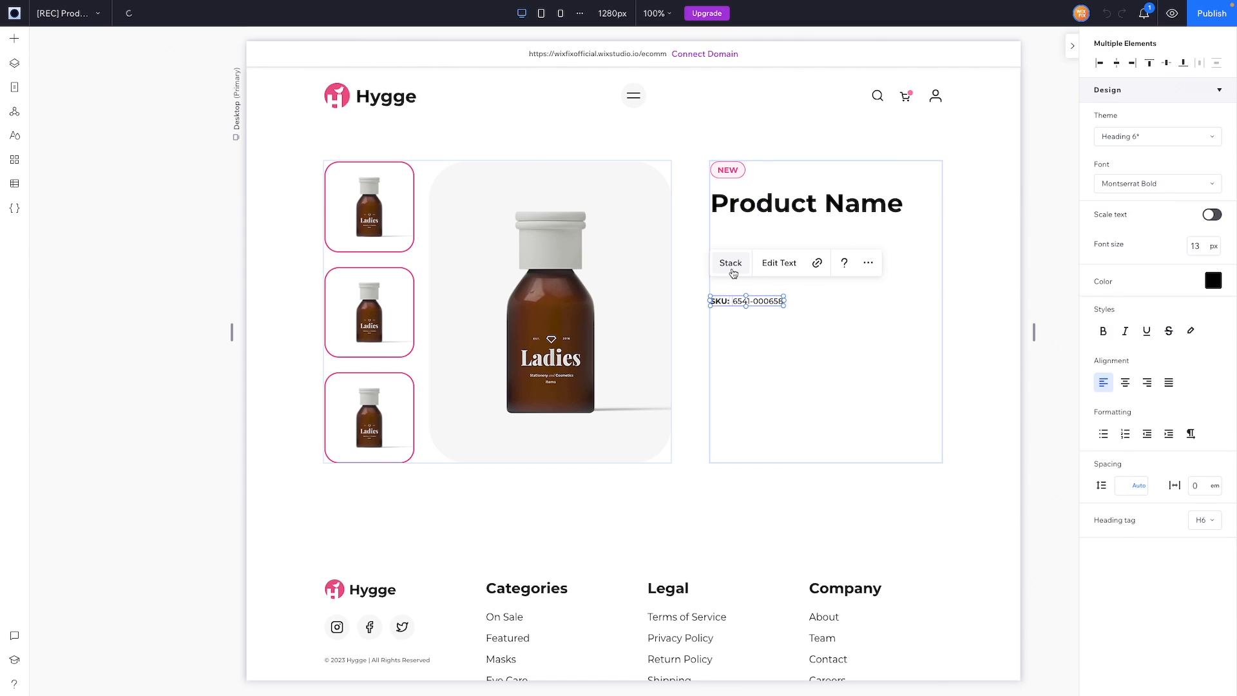
left_click(731, 264)
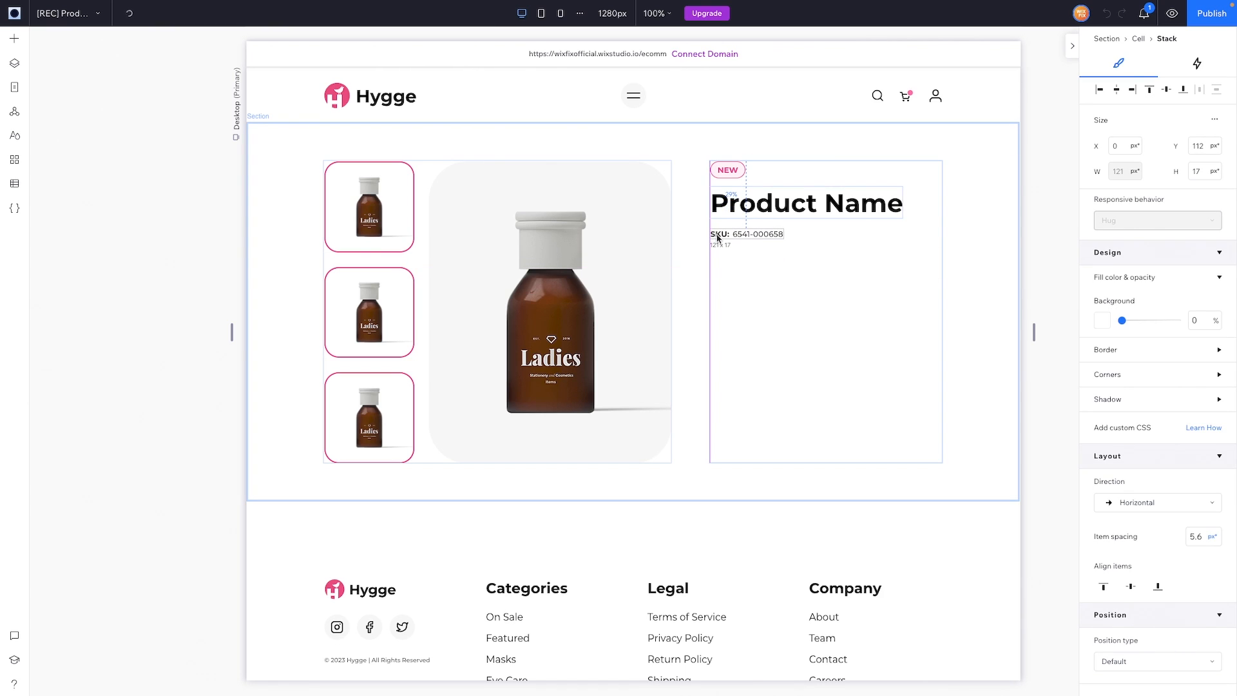
left_click_drag(718, 238, 718, 237)
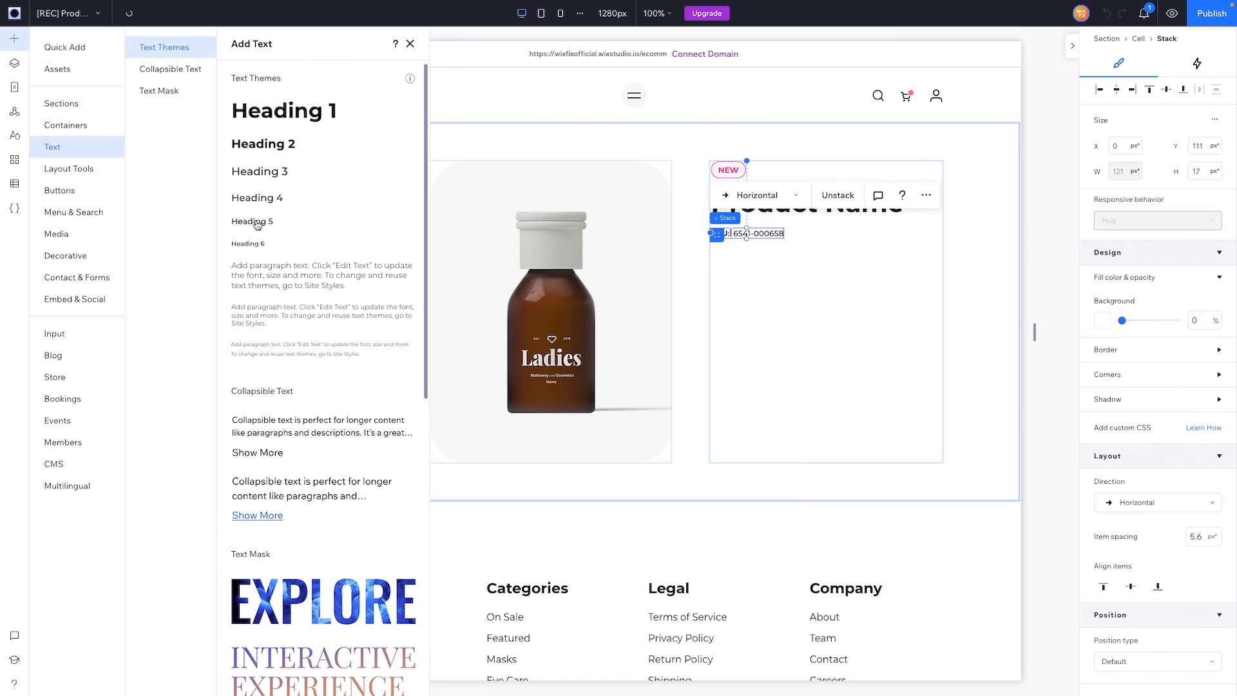
Step: Add a Heading 5 '$50' price in Montserrat Bold, hugging its content, aligned left
left_click_drag(257, 225, 869, 304)
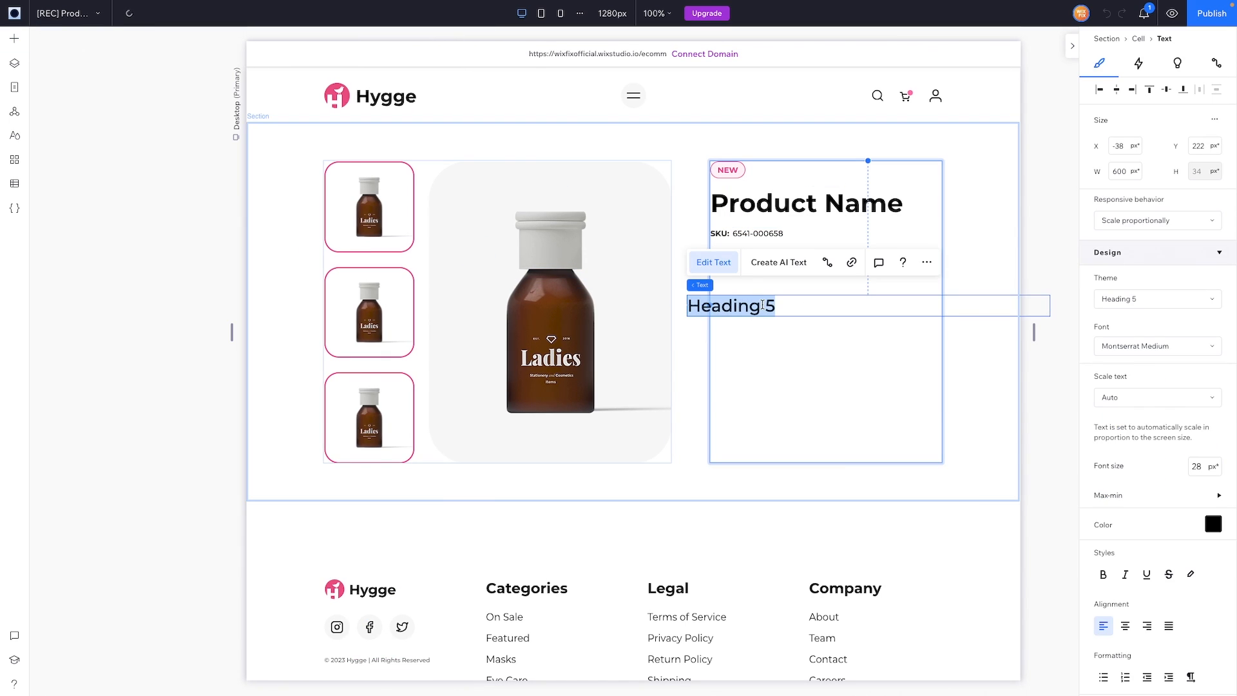
type("$50")
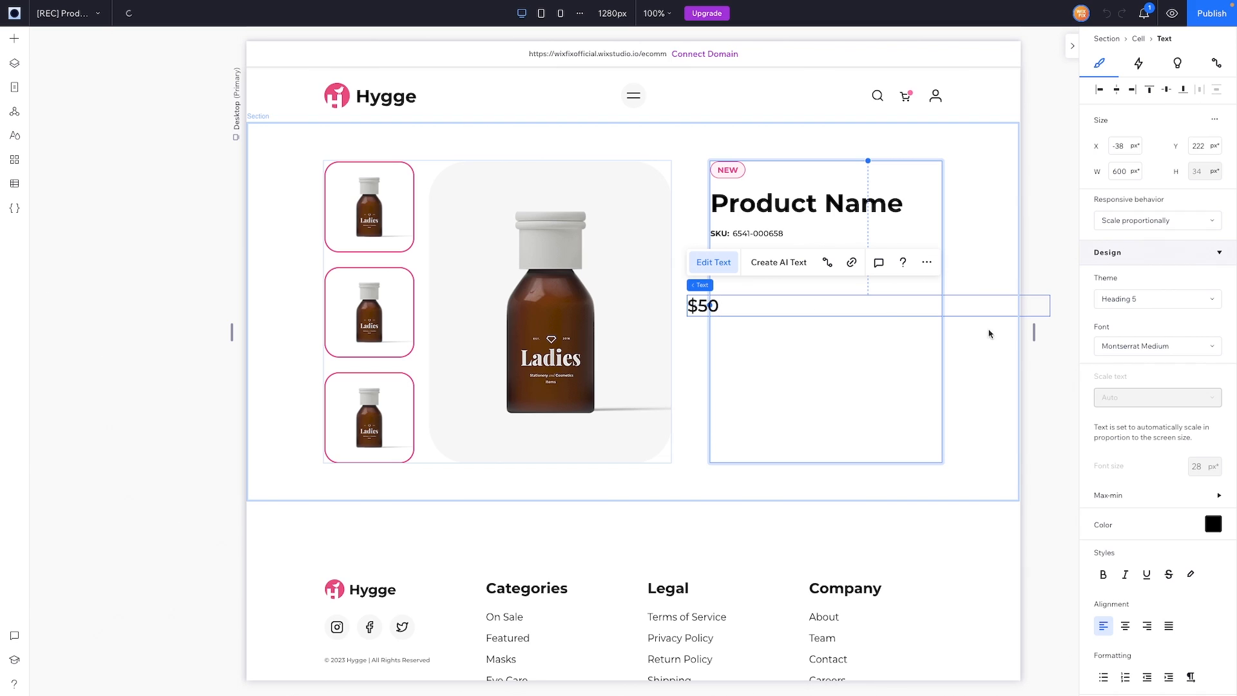
left_click(1148, 347)
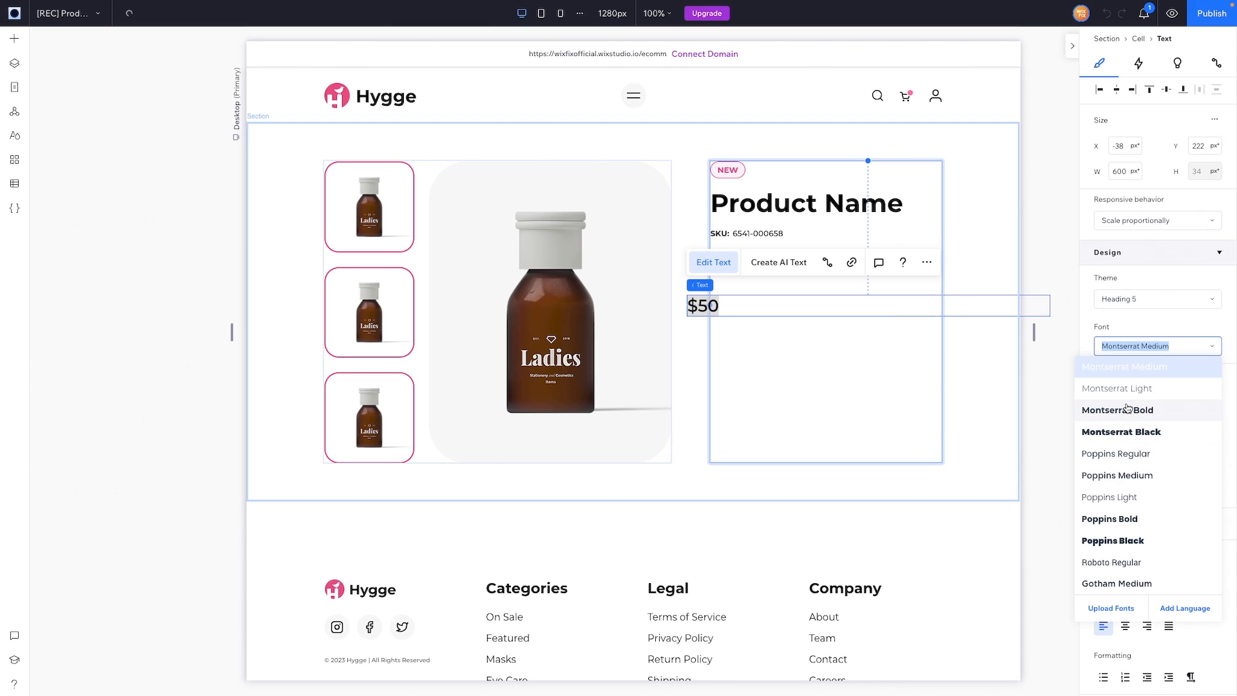
left_click(1159, 222)
left_click(1125, 287)
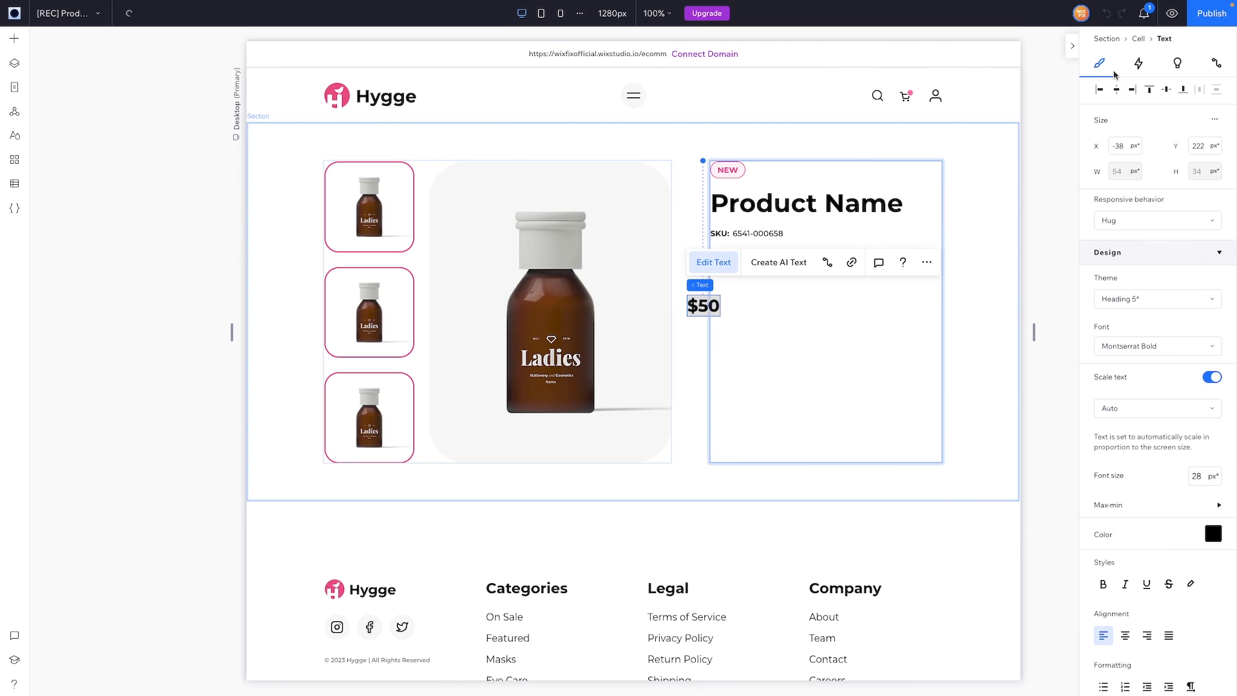
left_click(1101, 90)
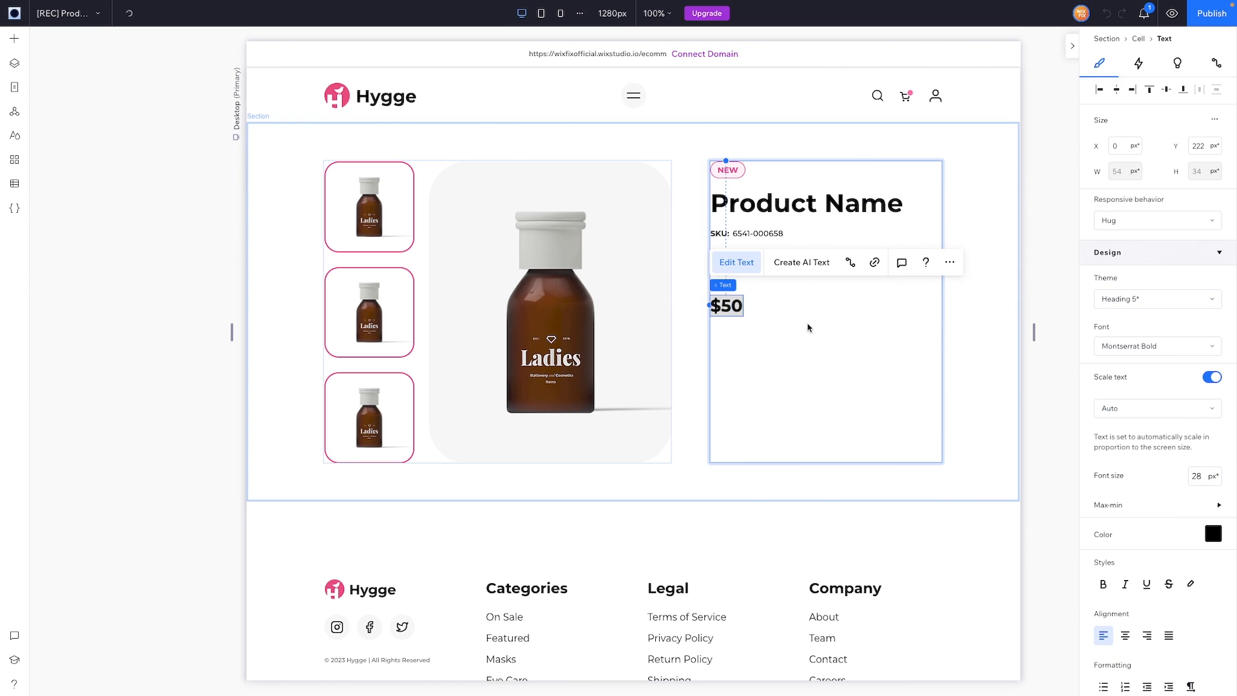
Step: Duplicate the $50 price and change the copy to $40
key("Escape")
key("Escape")
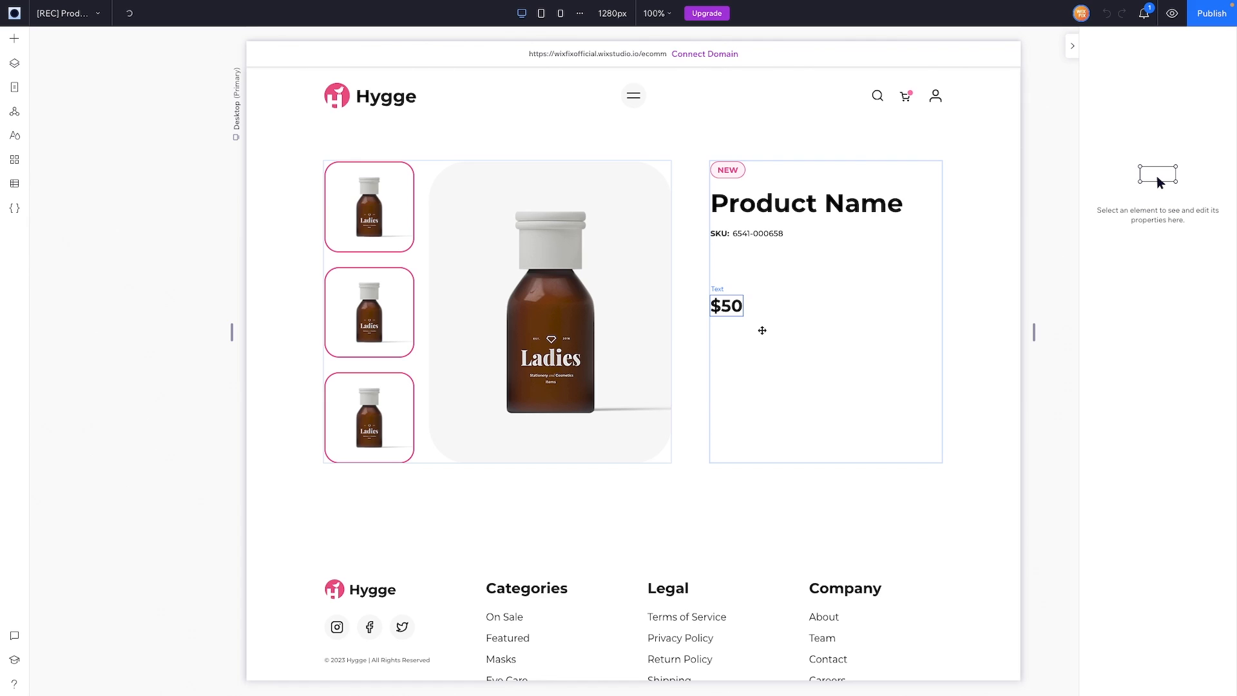
left_click_drag(730, 308, 765, 306)
left_click(765, 267)
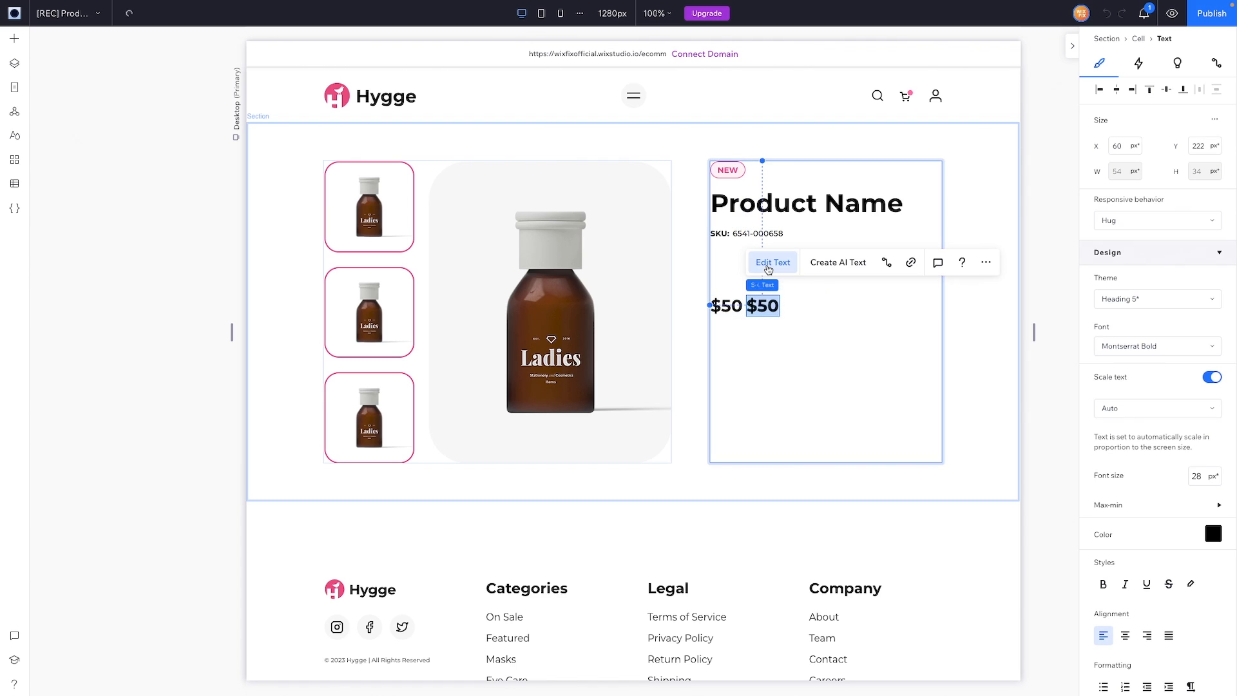
type("$40")
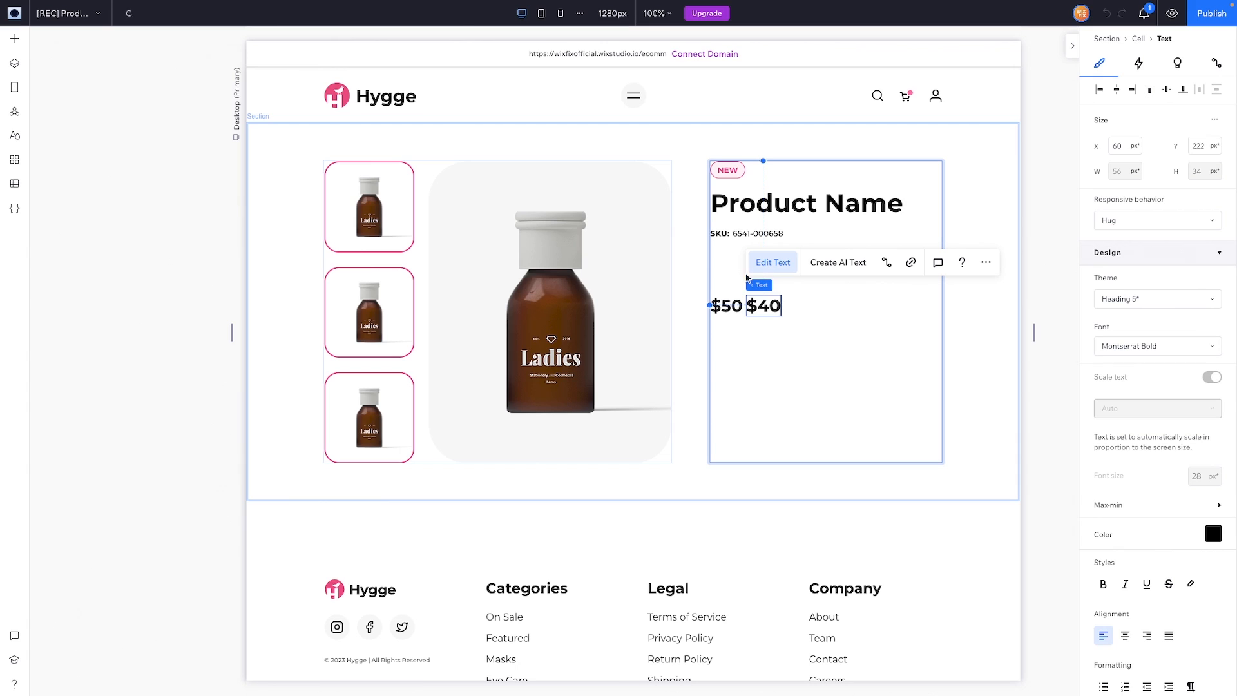
Step: Make $50 grey, struck through, 22 px, and place it beside the $40 price
left_click(732, 308)
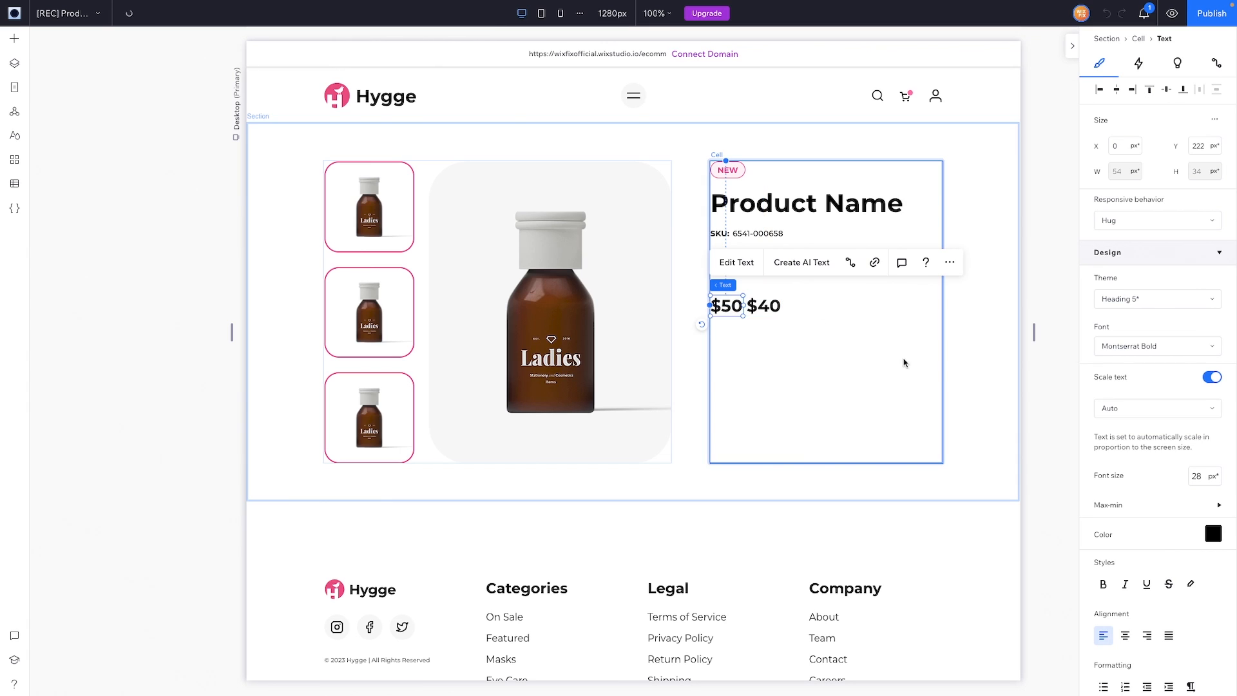
left_click(1214, 533)
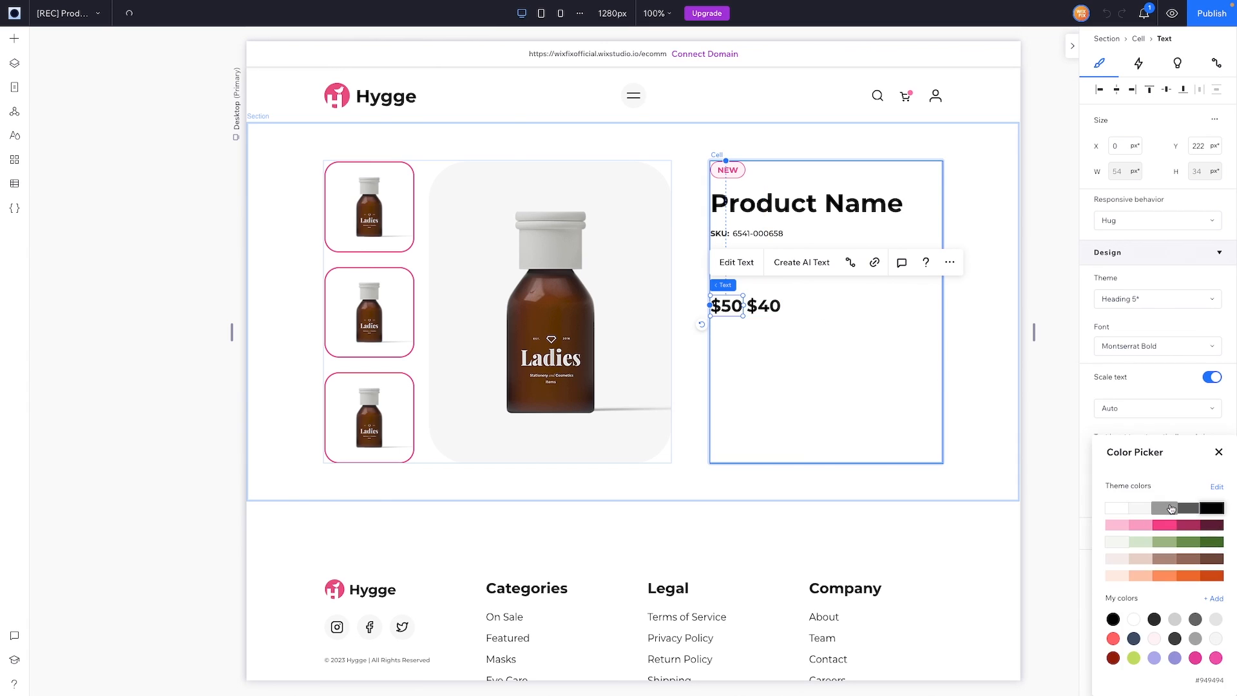
left_click(1171, 508)
left_click(1218, 452)
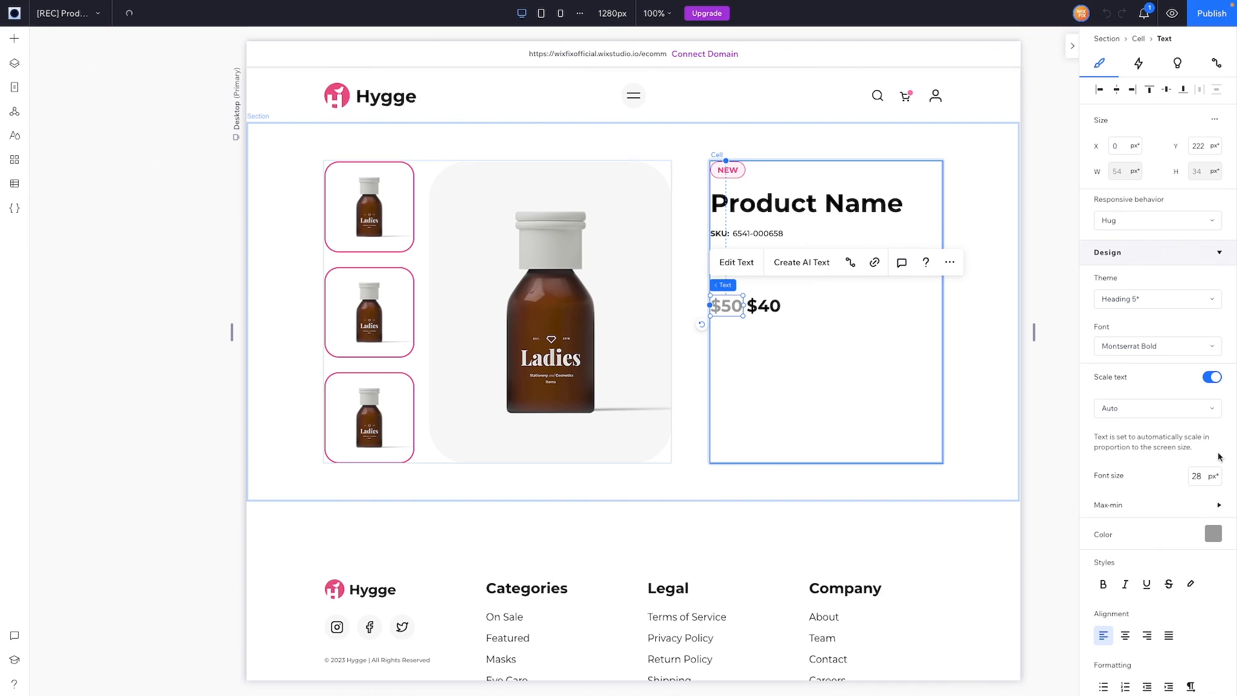
left_click(1168, 585)
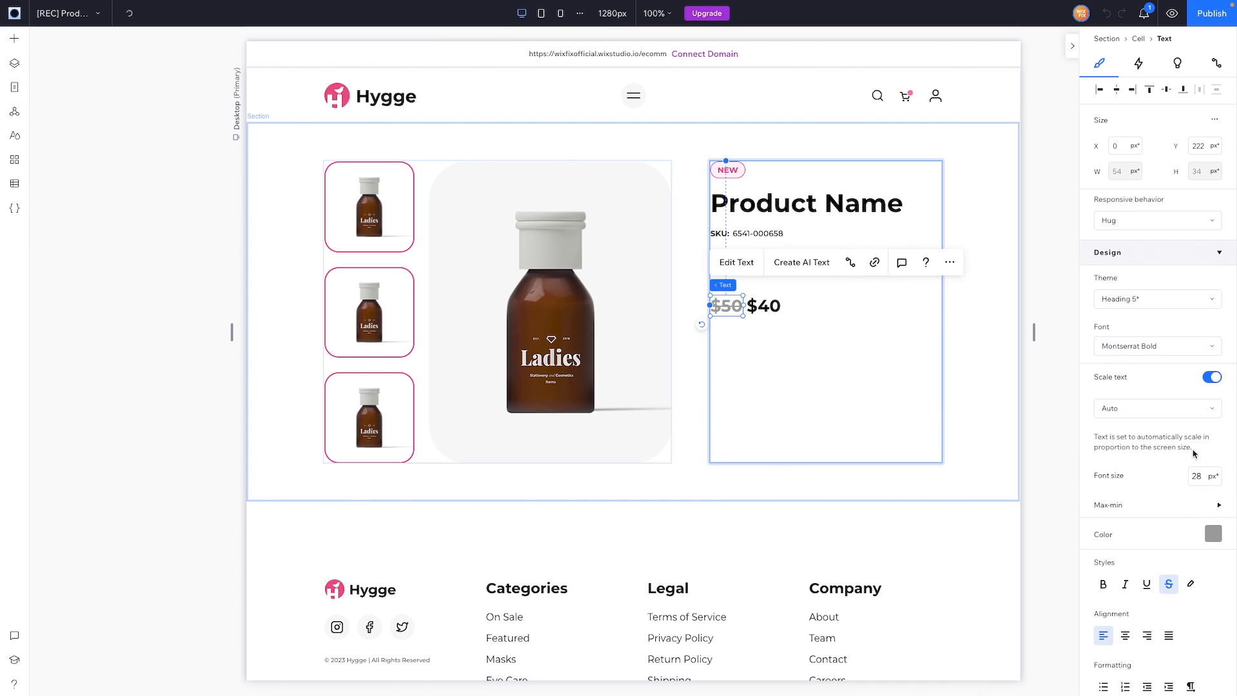
left_click(1200, 476)
type("22")
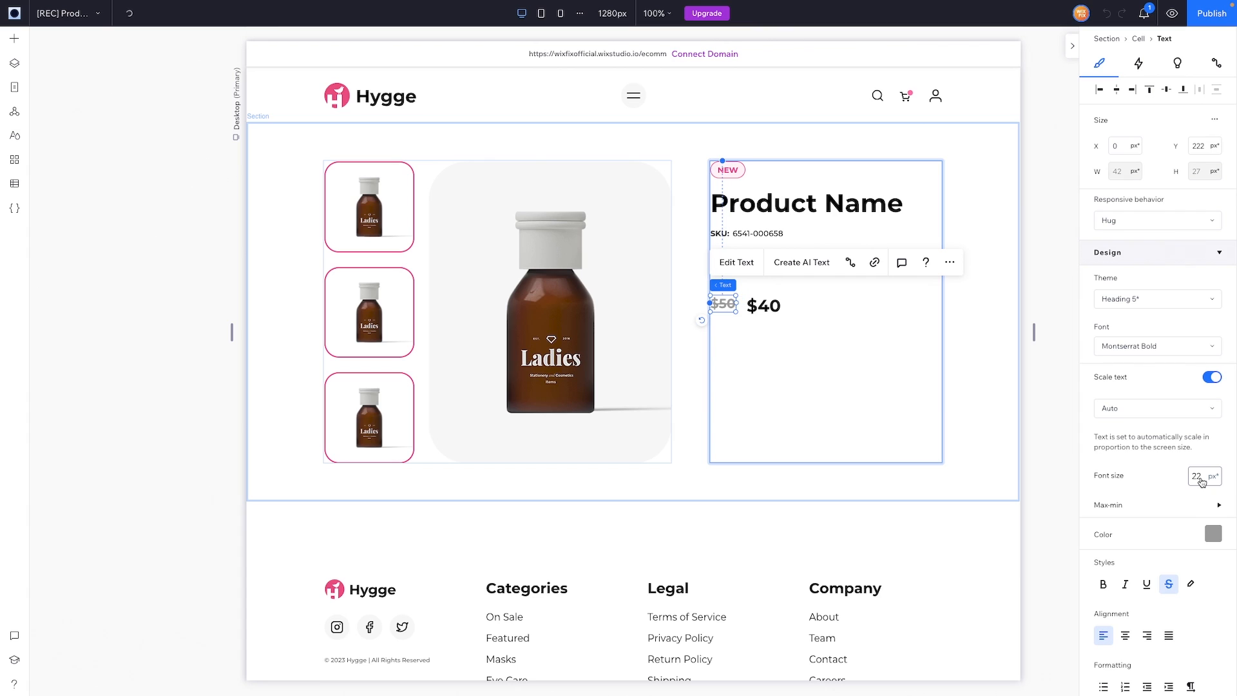
left_click_drag(725, 306, 730, 305)
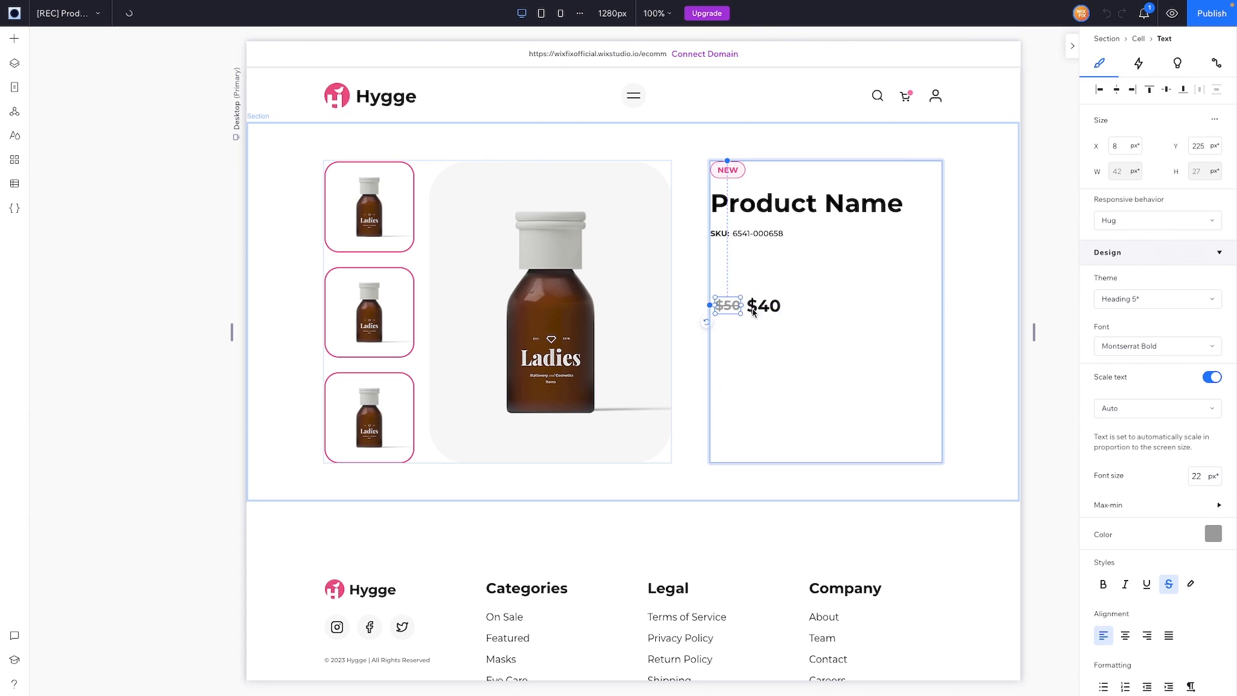
left_click(762, 306, "shift")
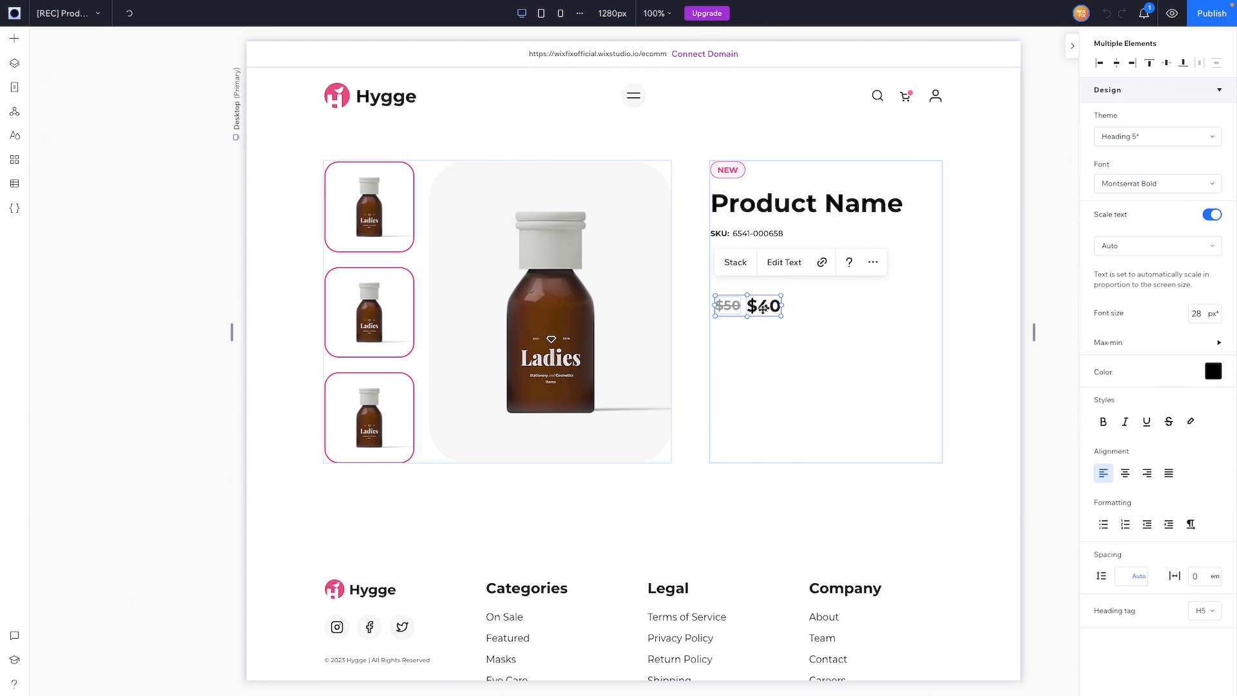
Step: Stack the $50 and $40 prices horizontally and move the pair up beneath the SKU row
left_click(734, 266)
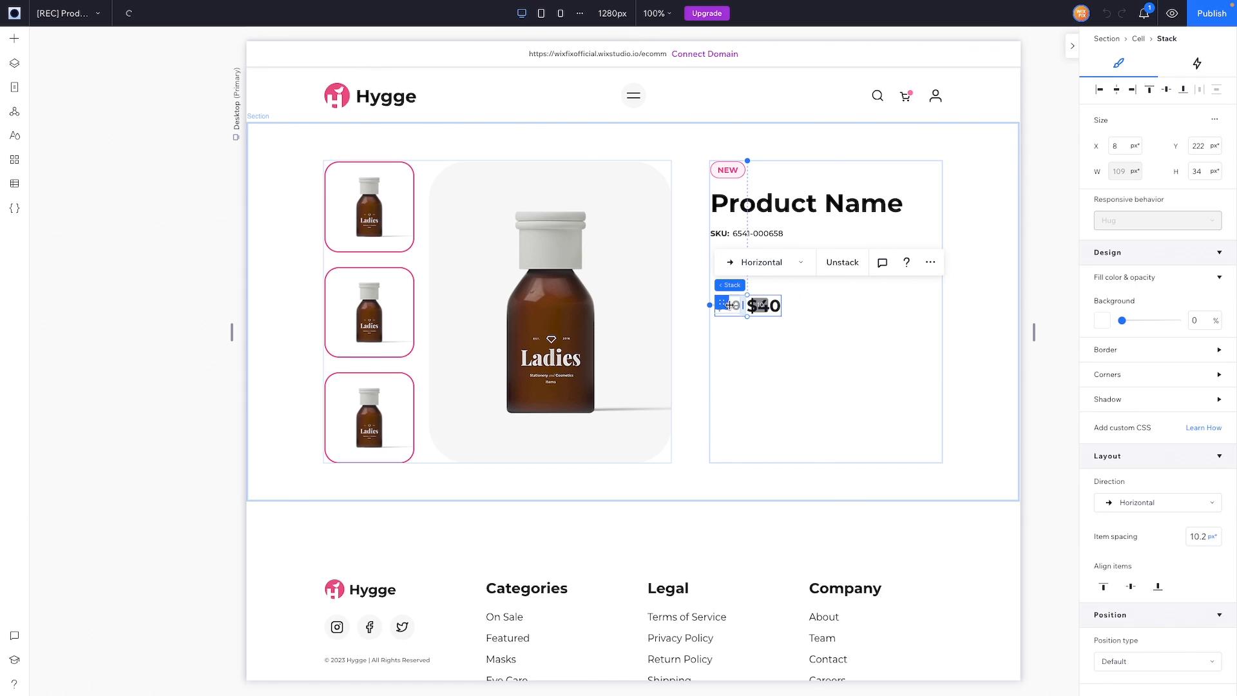
left_click_drag(722, 303, 715, 257)
left_click(835, 284)
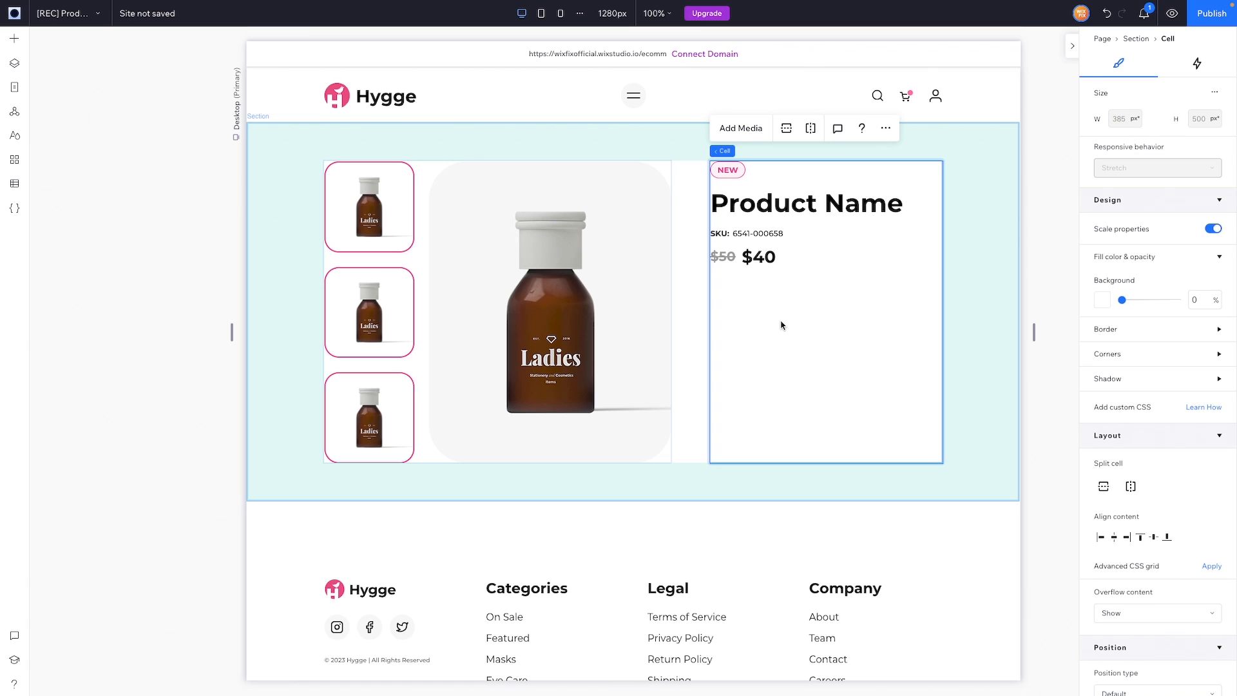
Step: Drag a Repeater from Quick Add into the right-hand product details cell
left_click(16, 40)
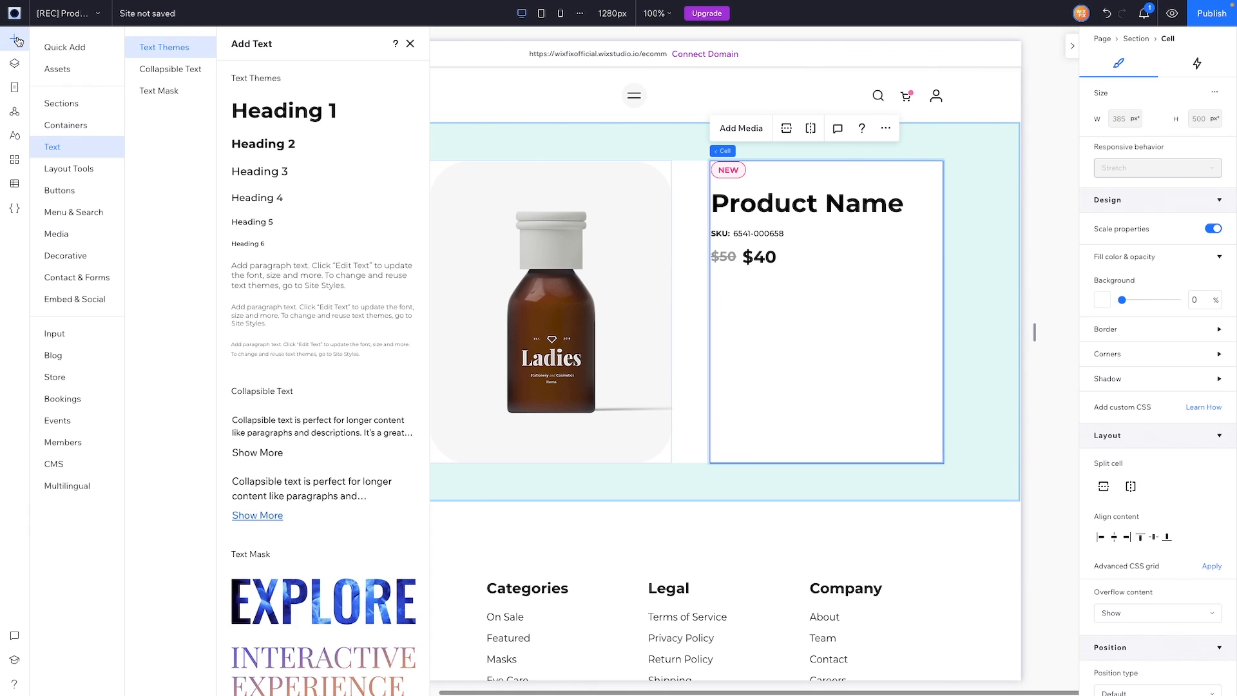
left_click(56, 48)
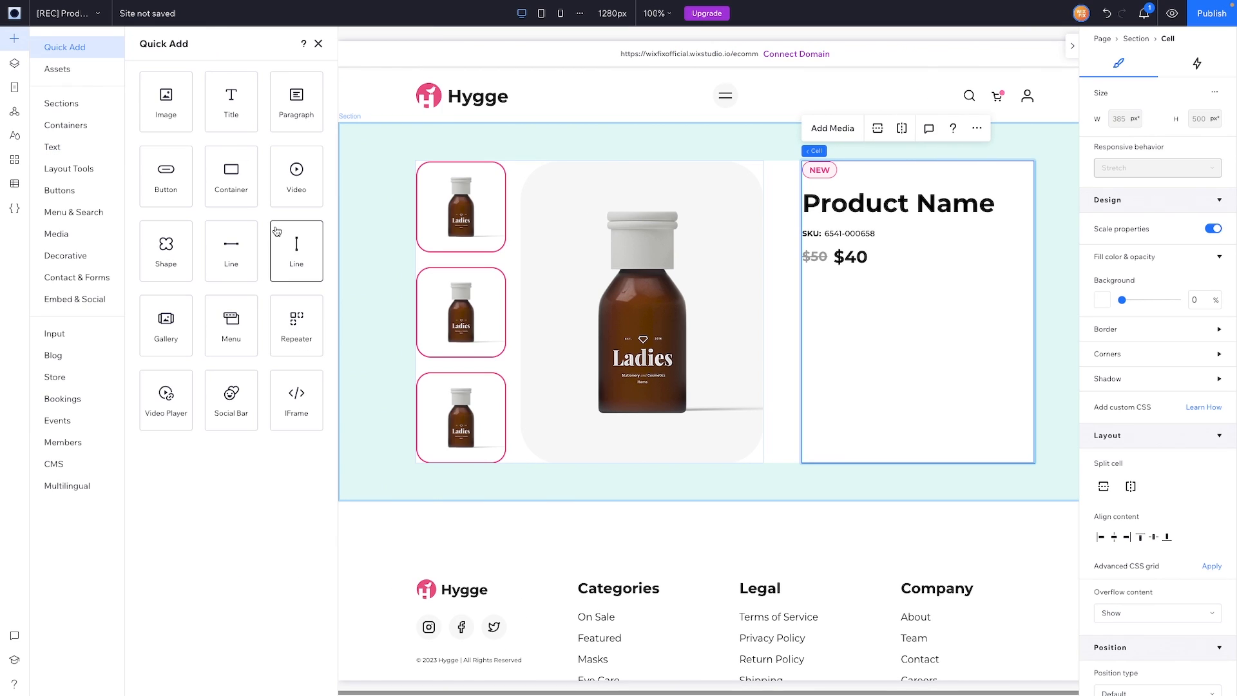
left_click_drag(297, 317, 886, 313)
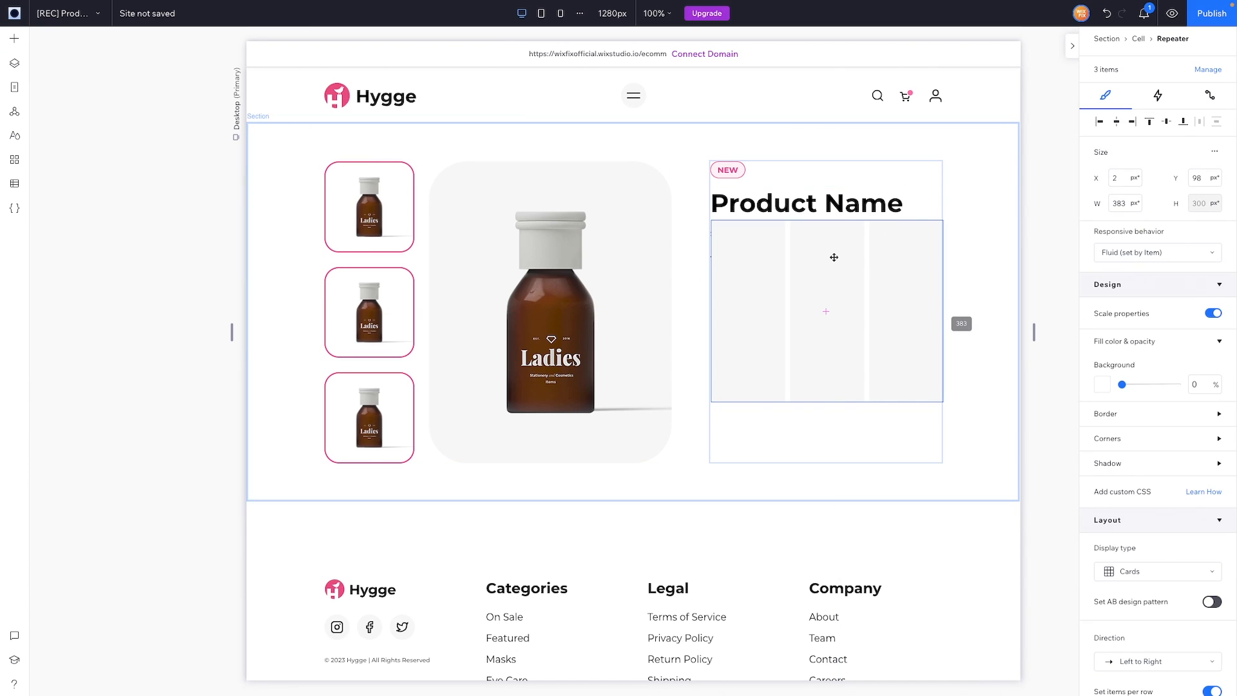
Step: Move the repeater down so it sits just below the $50/$40 price row
left_click(834, 302)
left_click(834, 355)
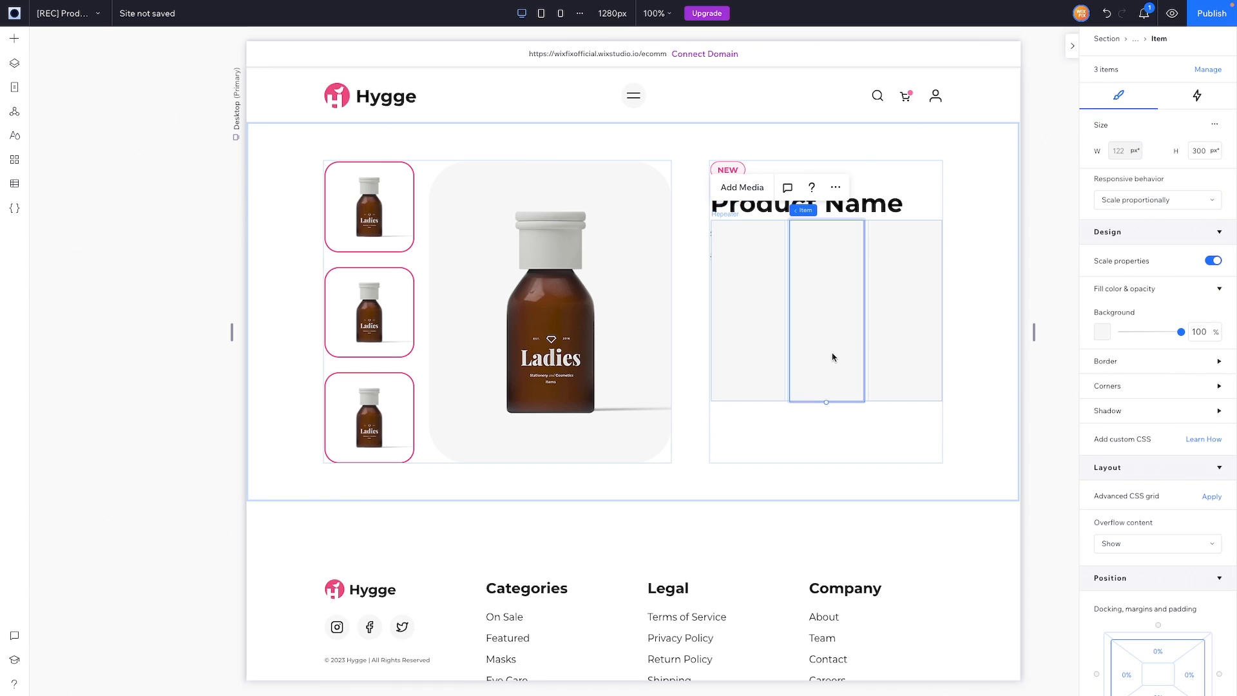
left_click_drag(722, 259, 775, 308)
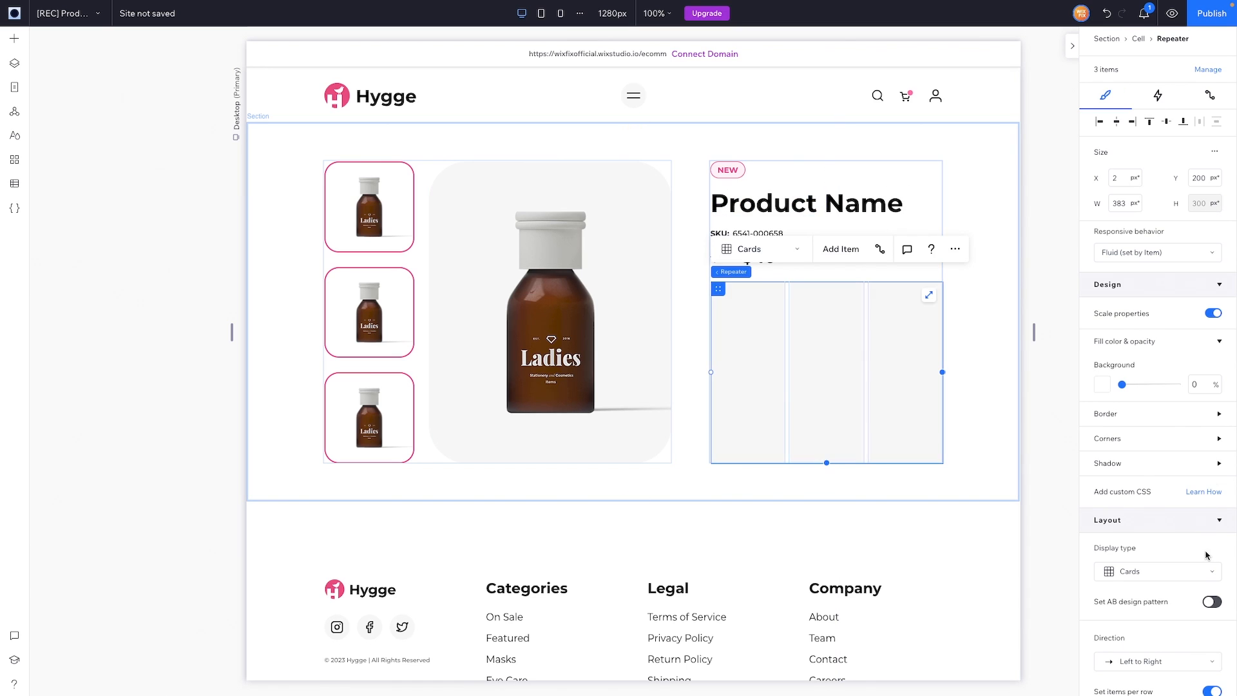
left_click(901, 314)
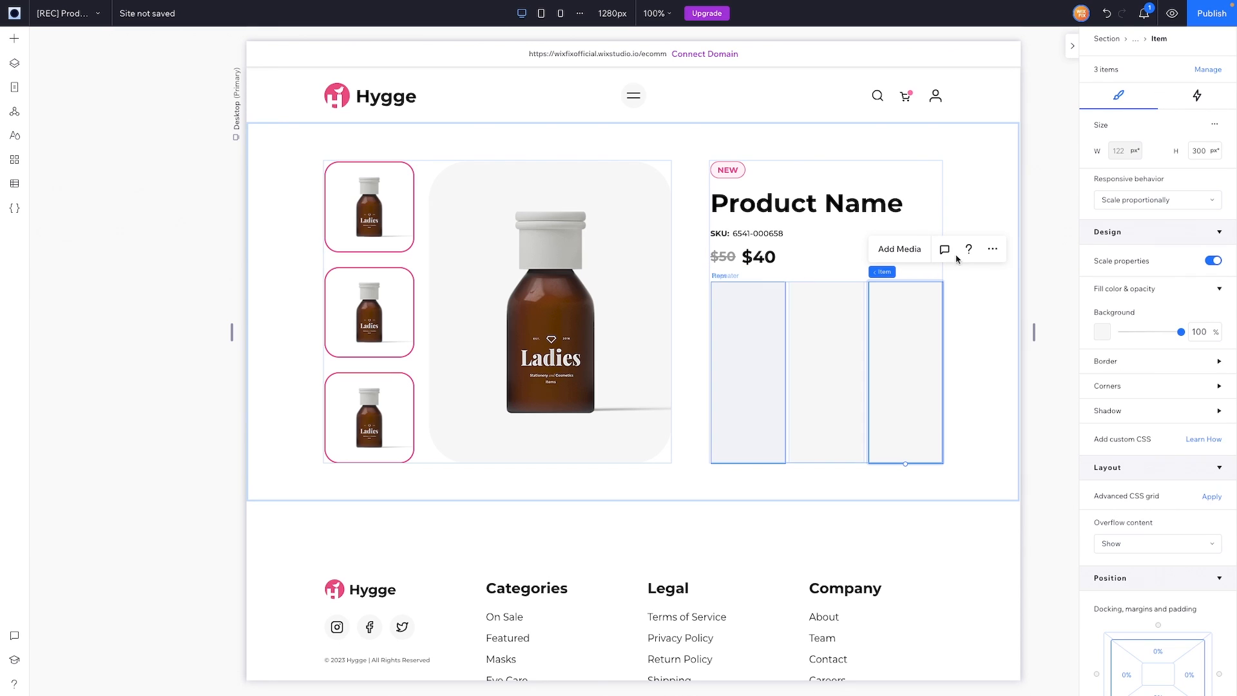
left_click(994, 250)
Step: Delete the extra repeater items
left_click(1024, 308)
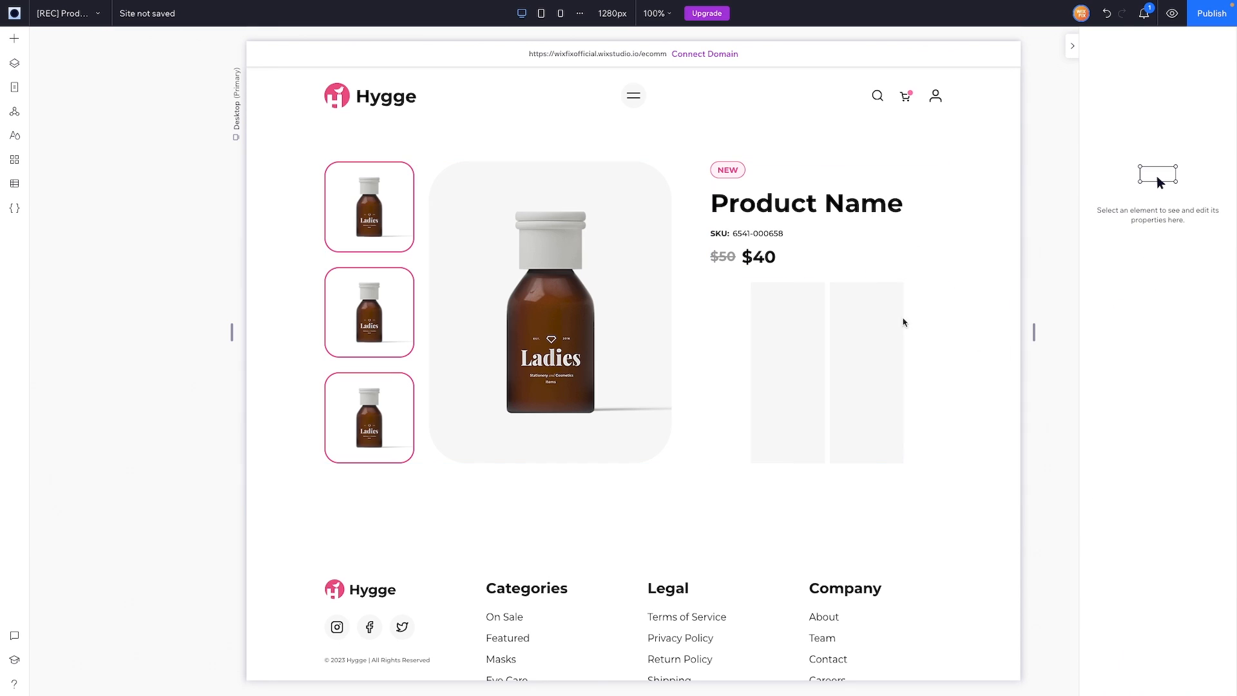
left_click(878, 319)
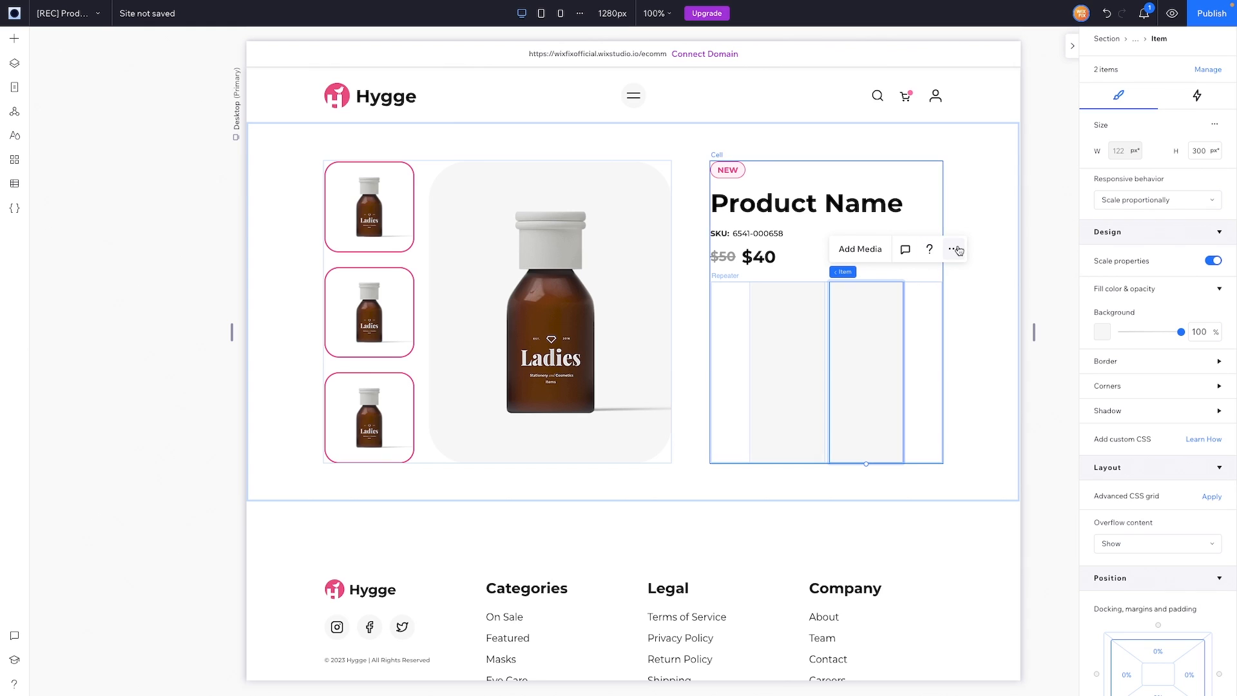
left_click(954, 250)
left_click(1003, 351)
scroll(1202, 516, "down", 2)
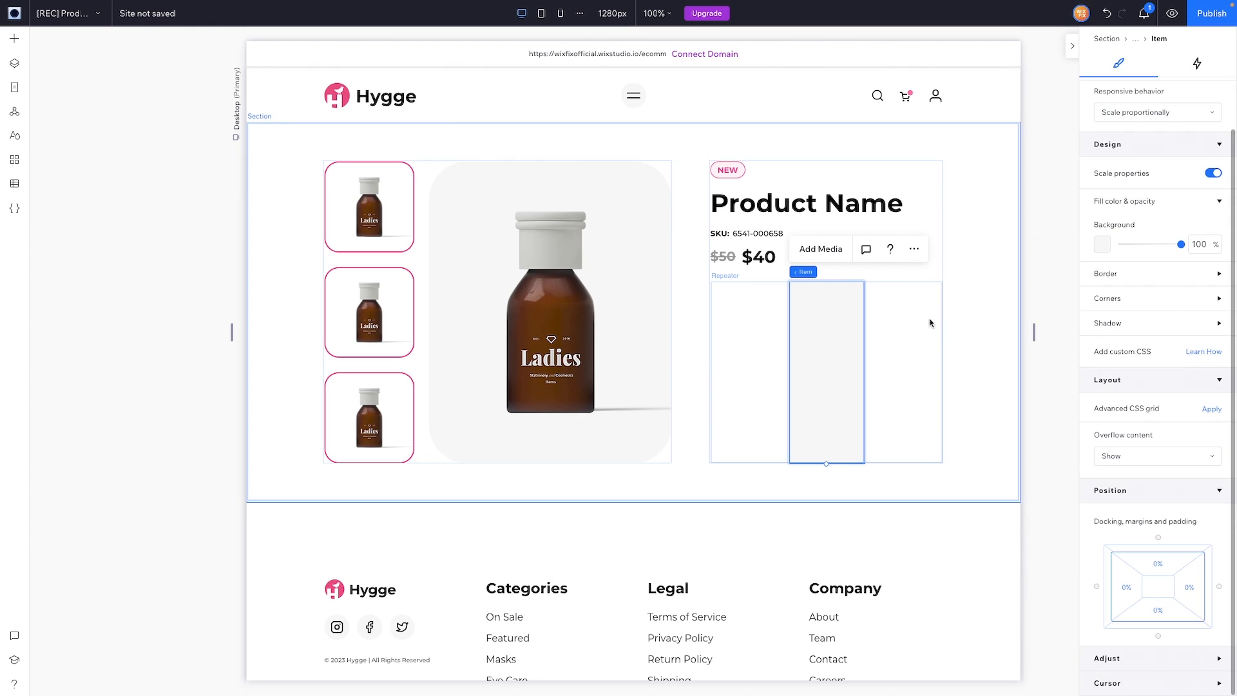
Step: Set the repeater to 2 items per row with a 12 px gap
left_click(918, 315)
scroll(1202, 516, "down", 2)
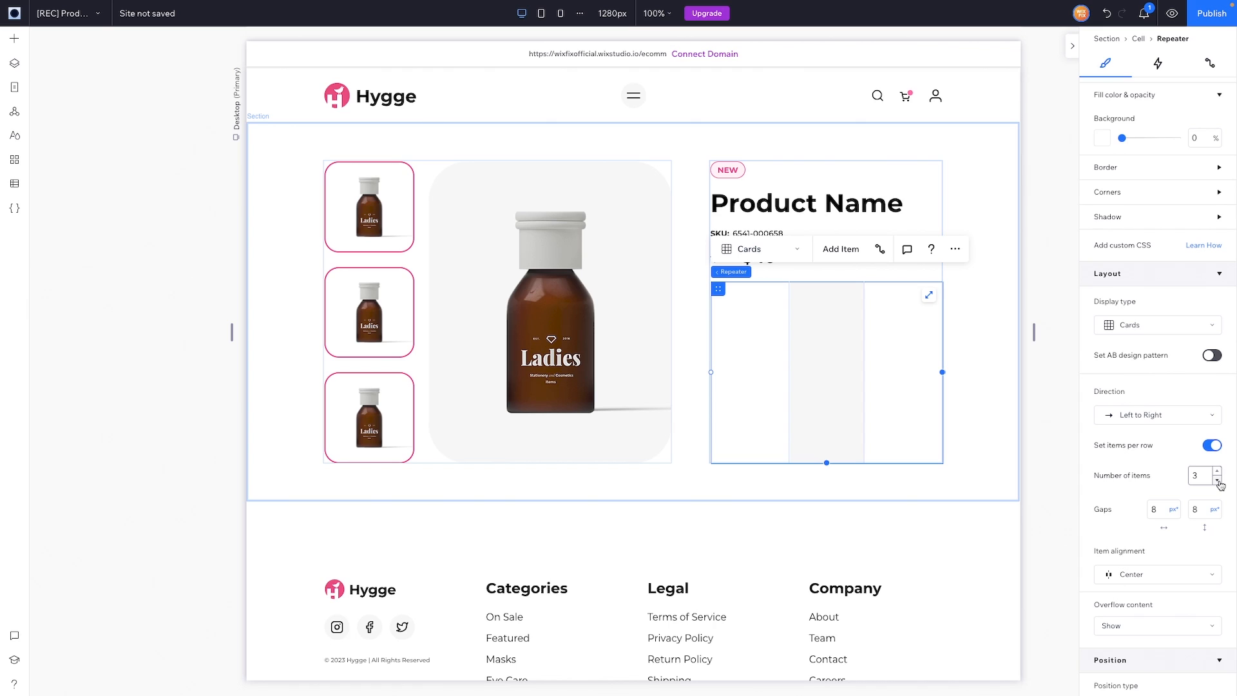
left_click(1218, 480)
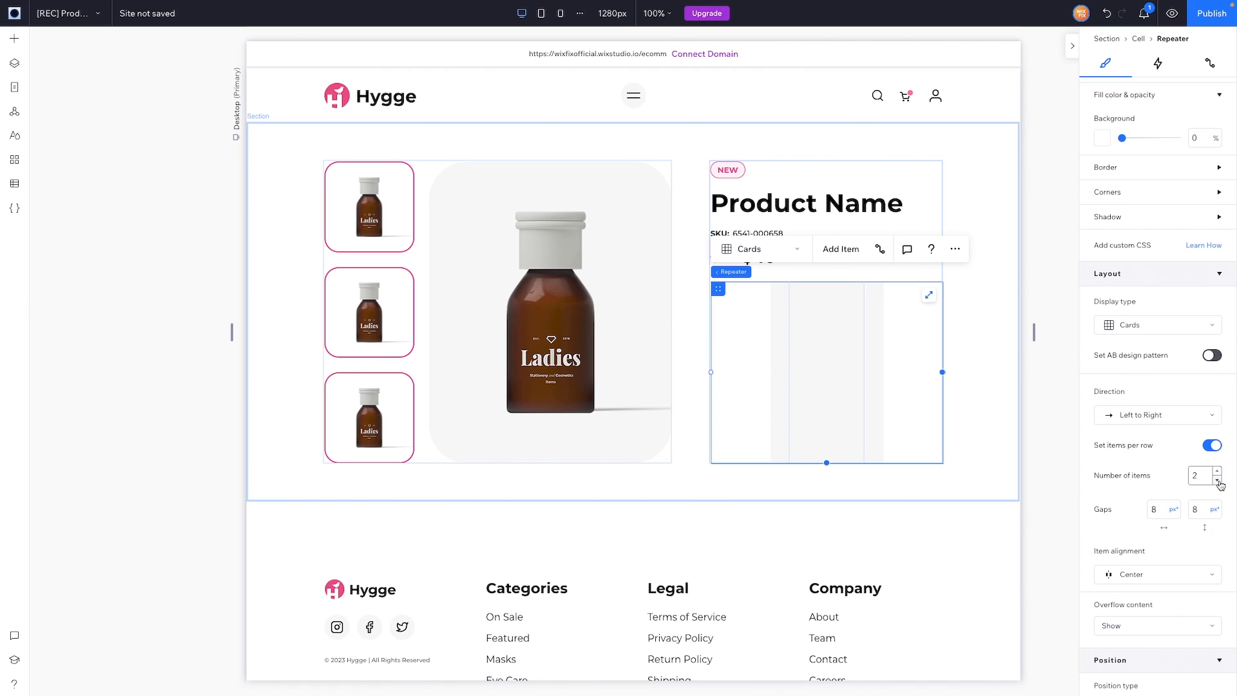
left_click(1160, 514)
type("1")
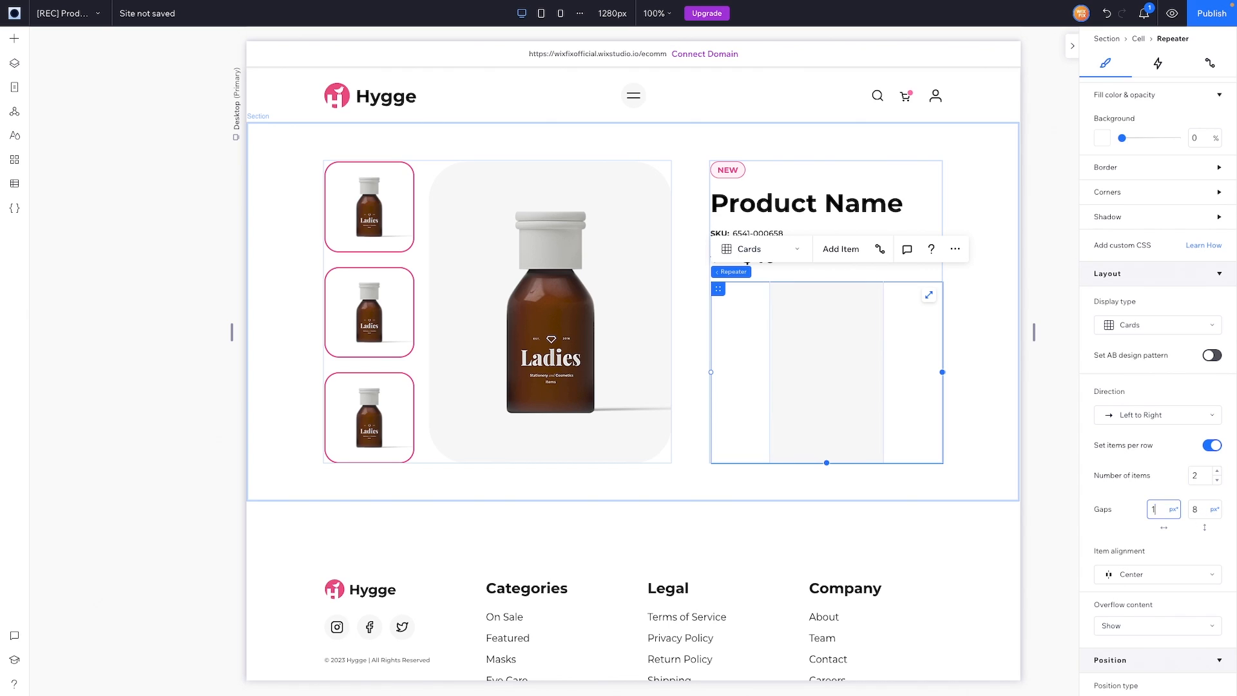
type("2")
key("Tab")
key("Return")
Step: Make the repeater item's background fully transparent with opacity 0
left_click(822, 374)
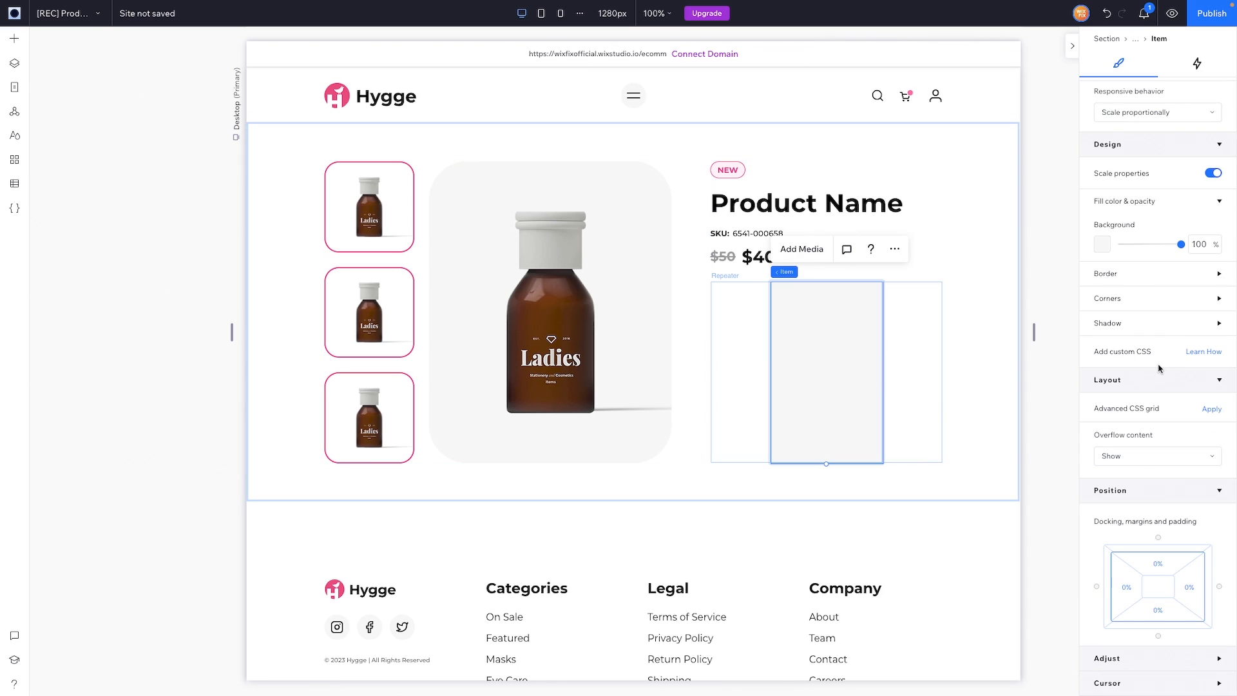
left_click(1209, 245)
type("0")
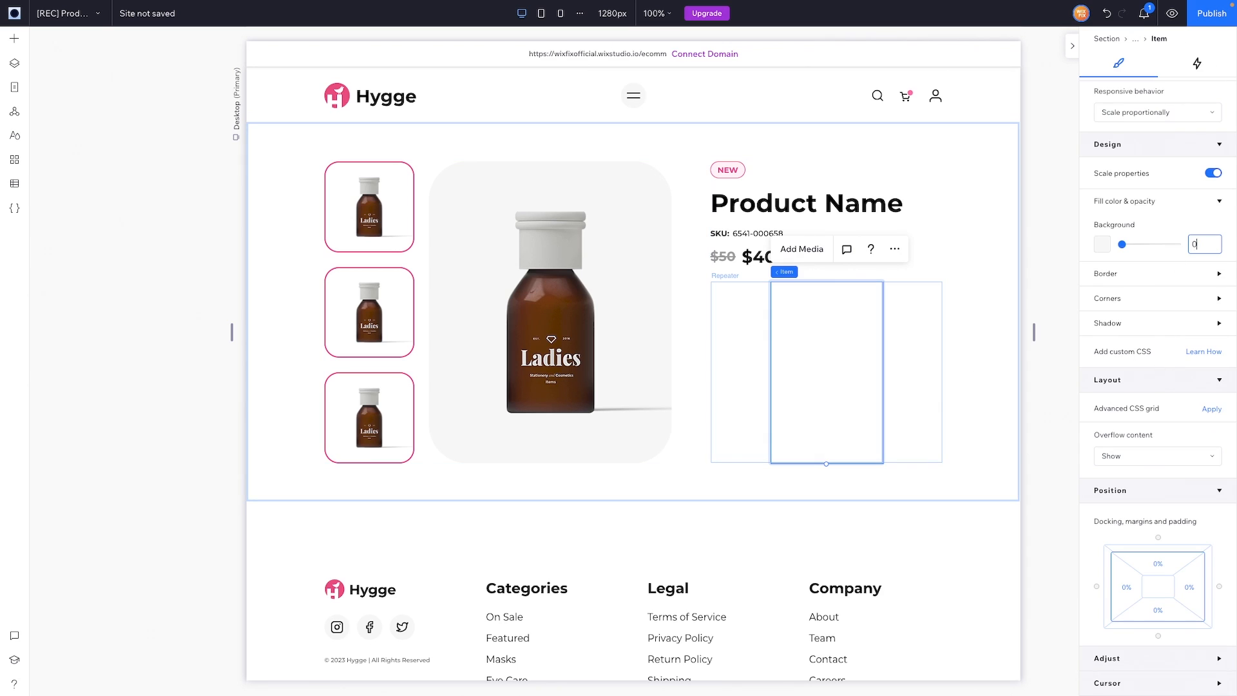
left_click(18, 46)
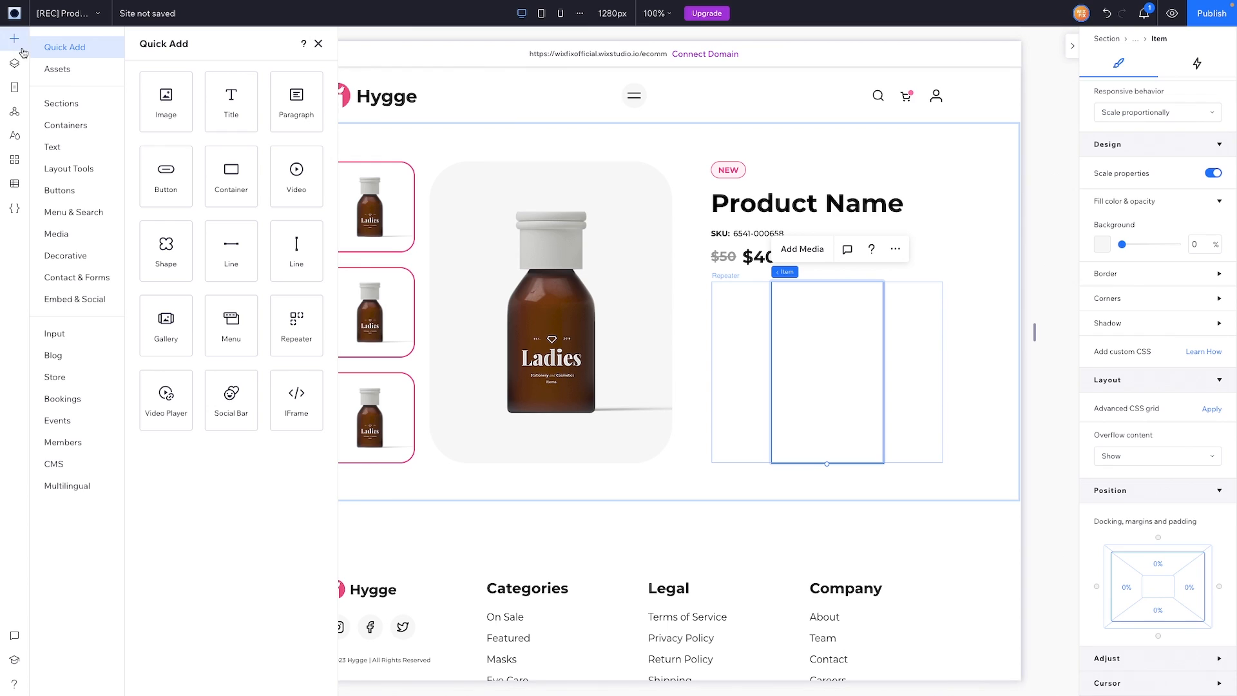
Step: Place the Quantity dropdown from Input elements into the first repeater item and open its settings
left_click(68, 334)
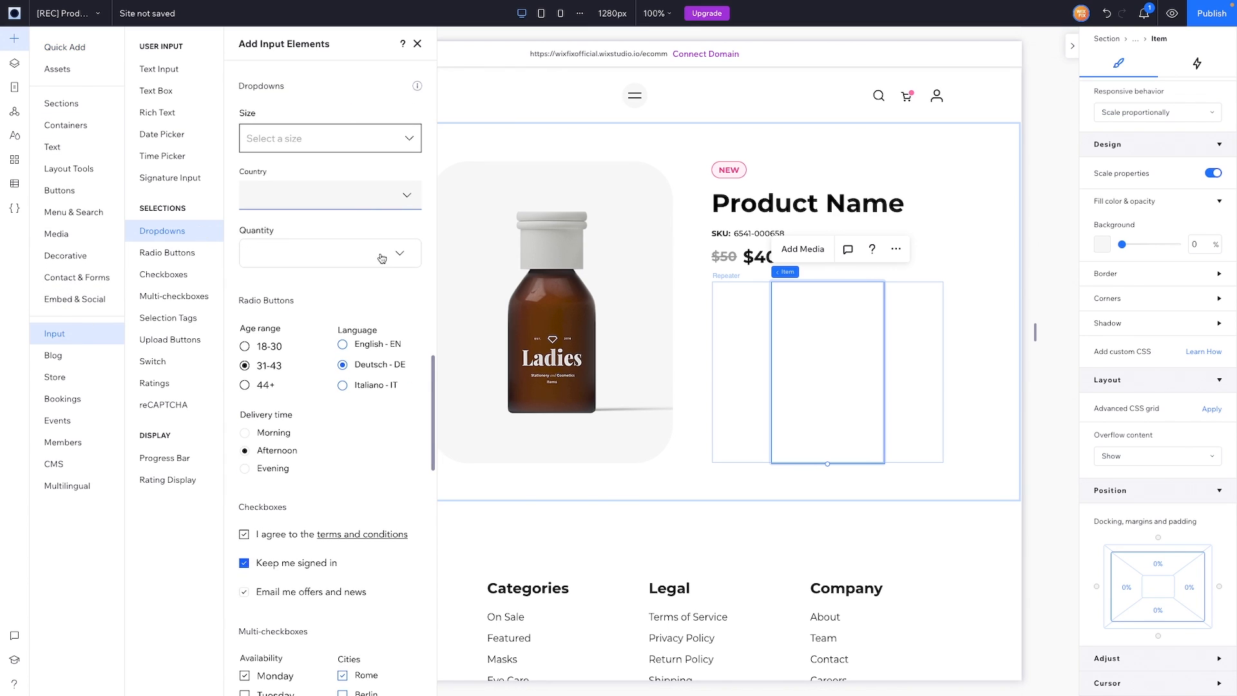
left_click_drag(382, 258, 859, 360)
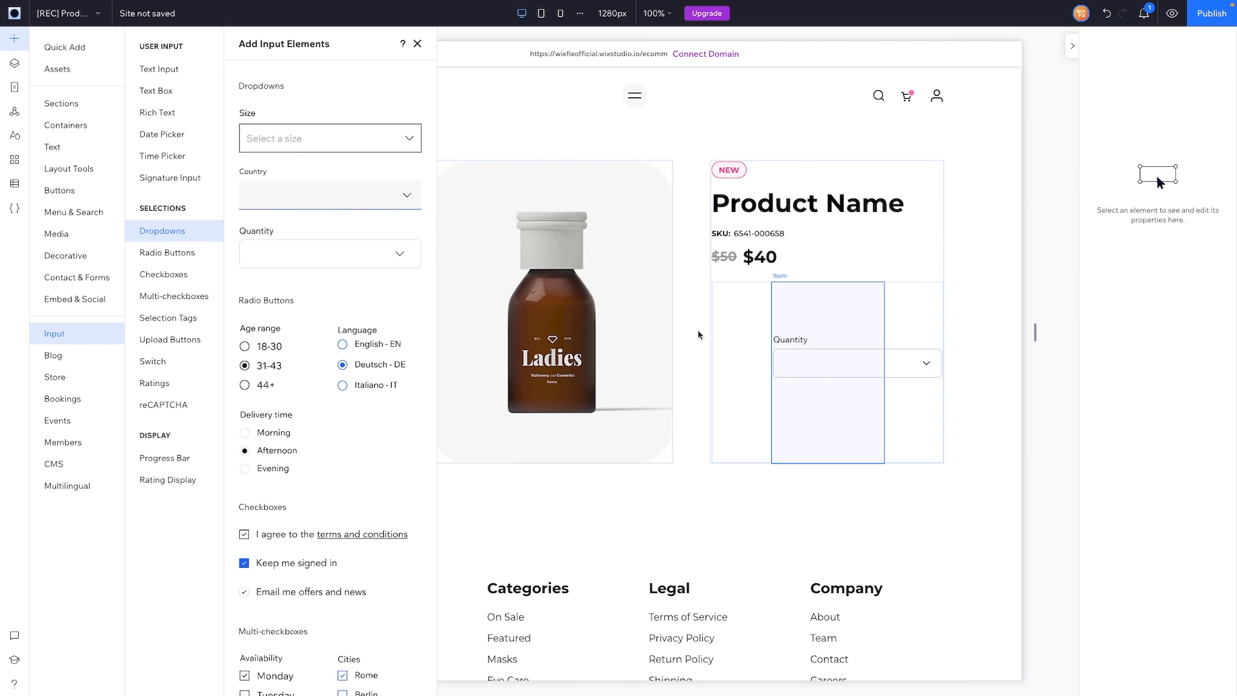
left_click(16, 213)
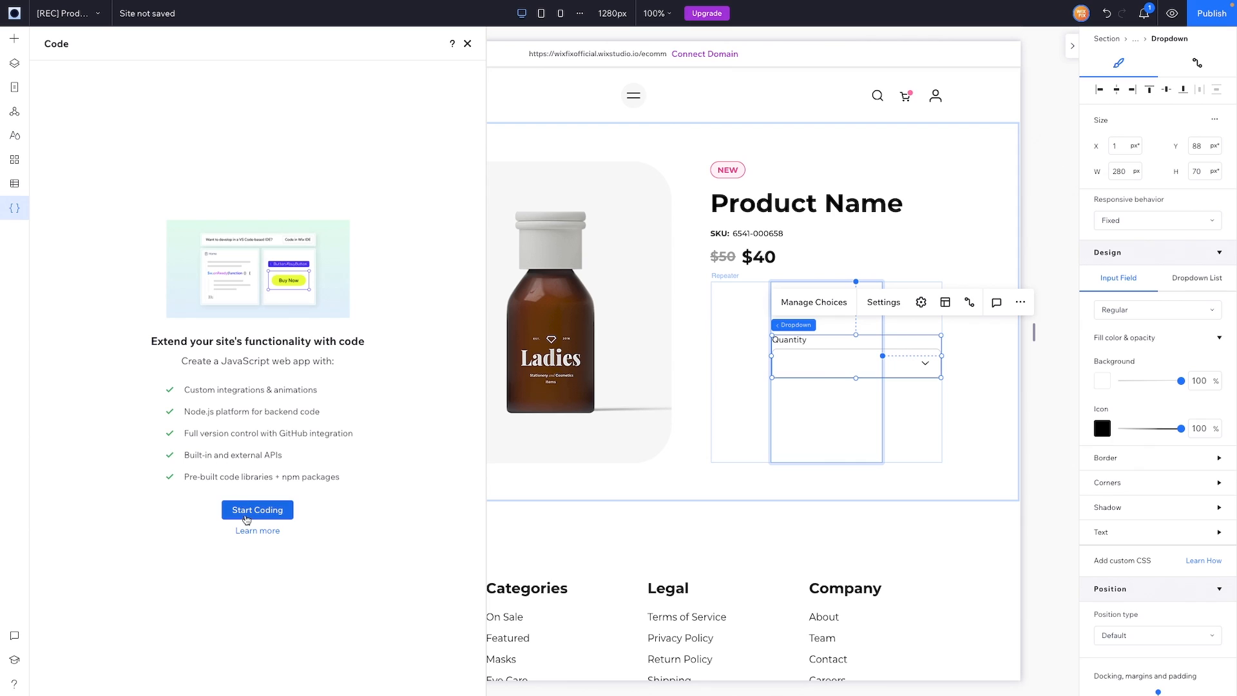
left_click(17, 39)
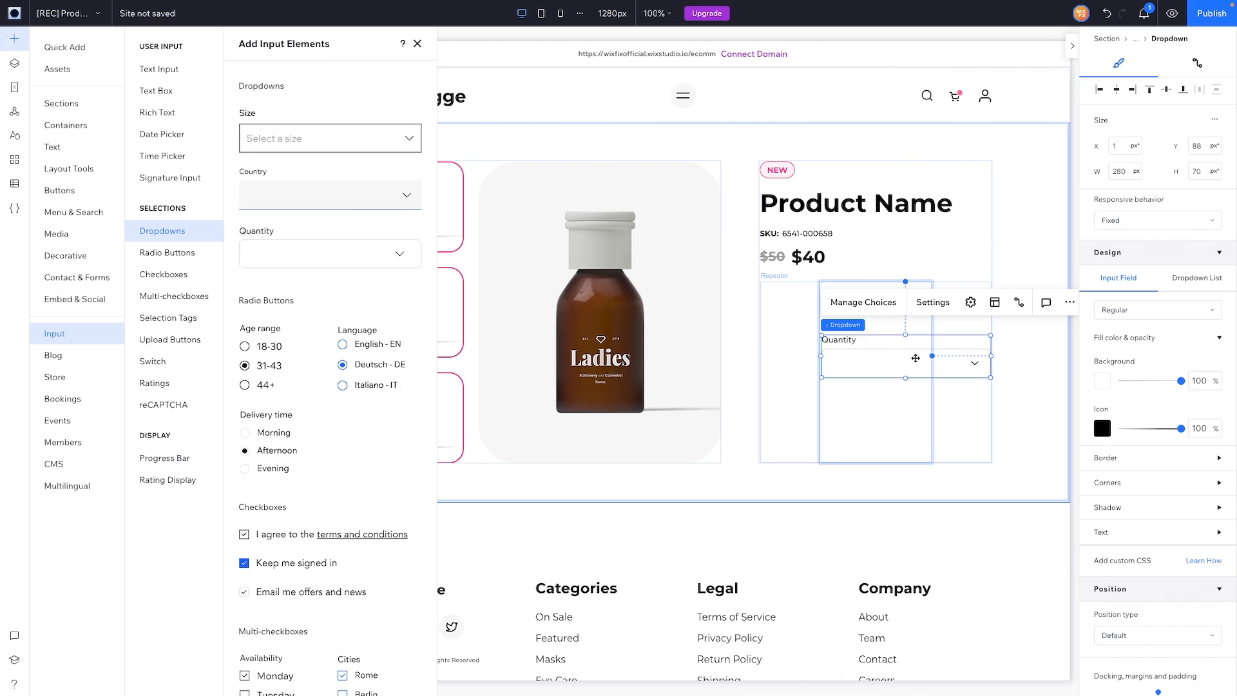
left_click(892, 360)
left_click(891, 303)
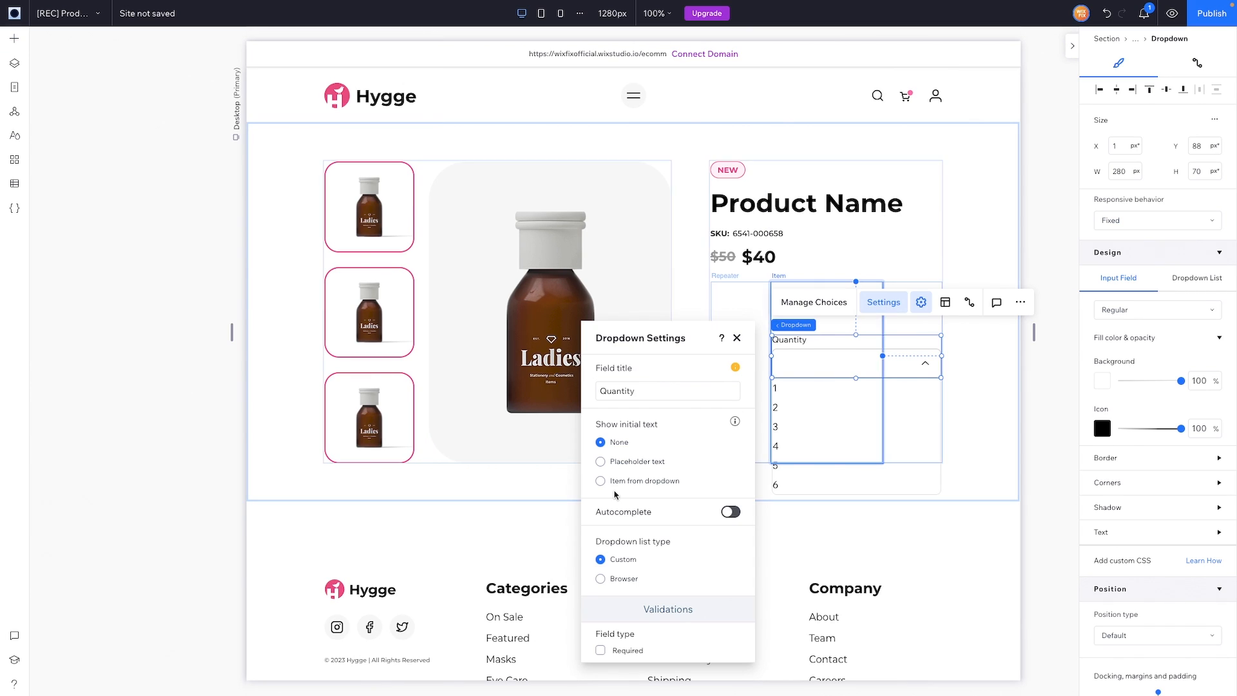
Step: Remove the Quantity field title and give the dropdown the placeholder text 'Options'
double_click(651, 393)
key("BackSpace")
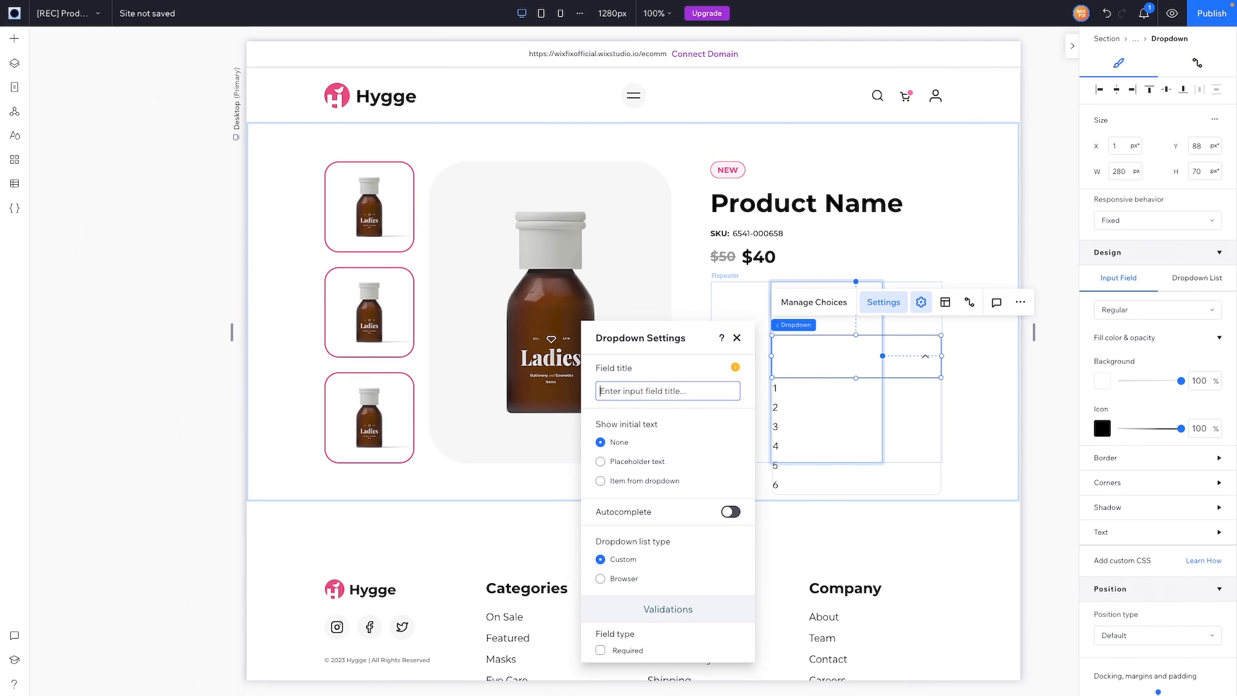
left_click(631, 462)
left_click(635, 537)
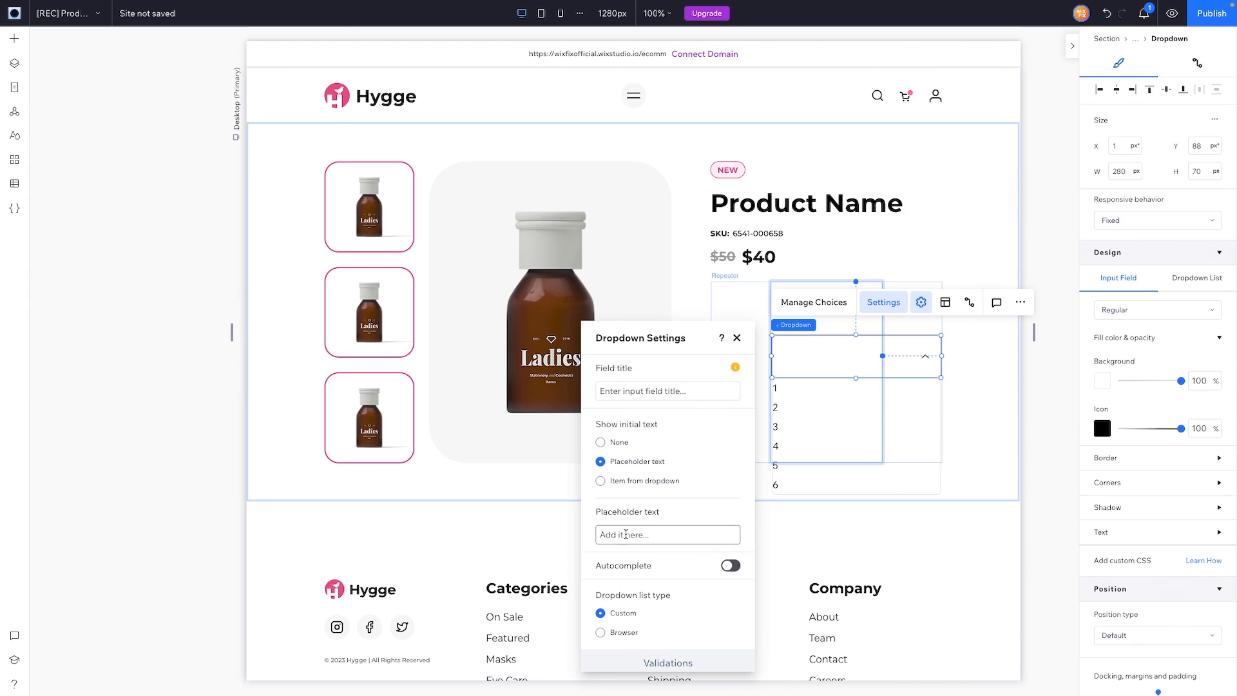
type("Options")
left_click(1200, 172)
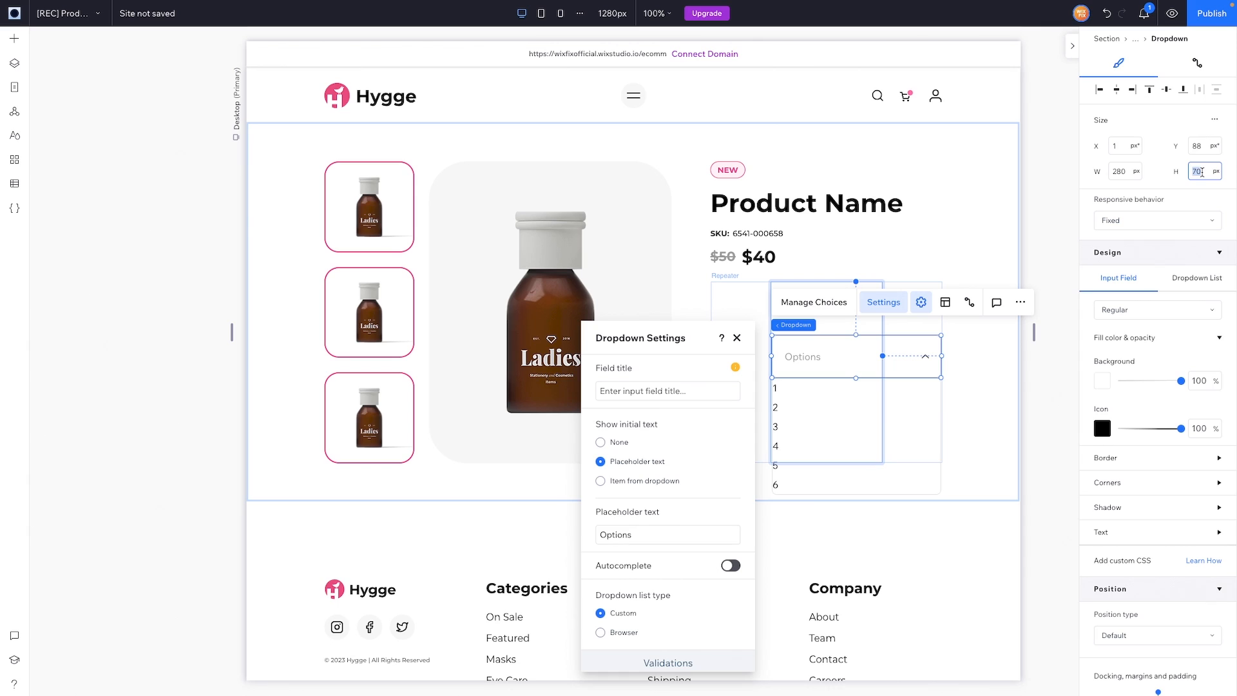
Step: Set the dropdown height to 52 px and its border width to 2 px
type("52")
key("Return")
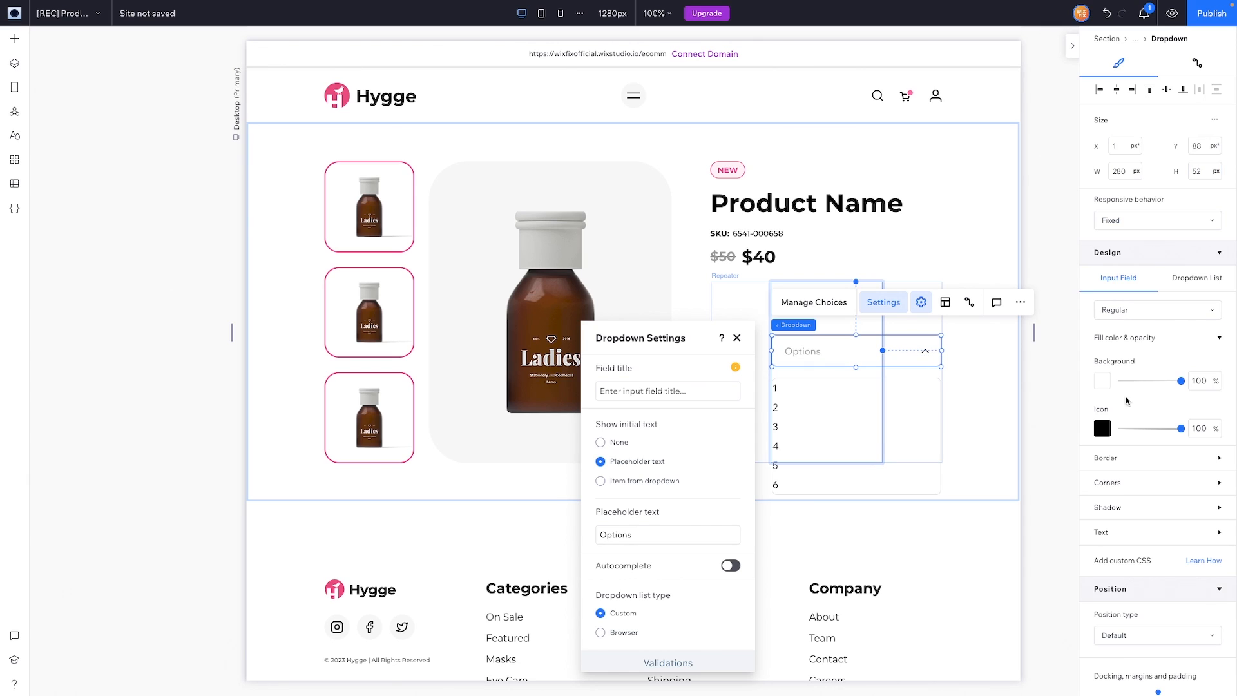
left_click(1104, 457)
left_click(1104, 502)
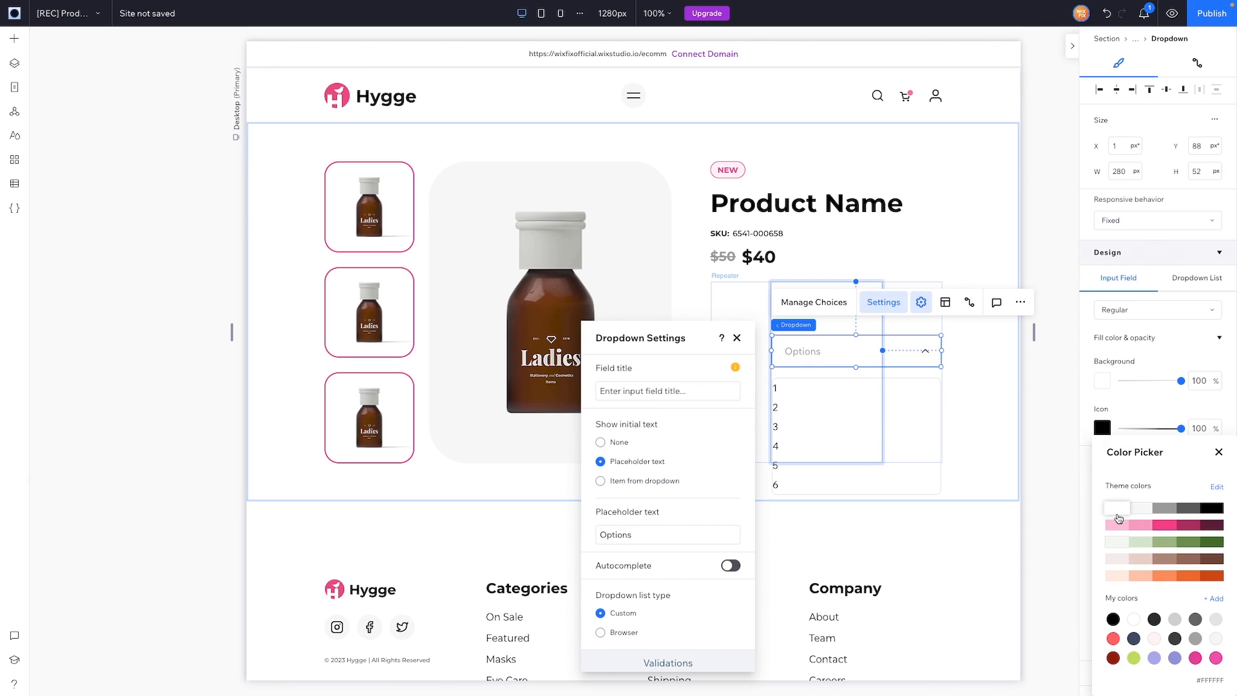
left_click(1219, 454)
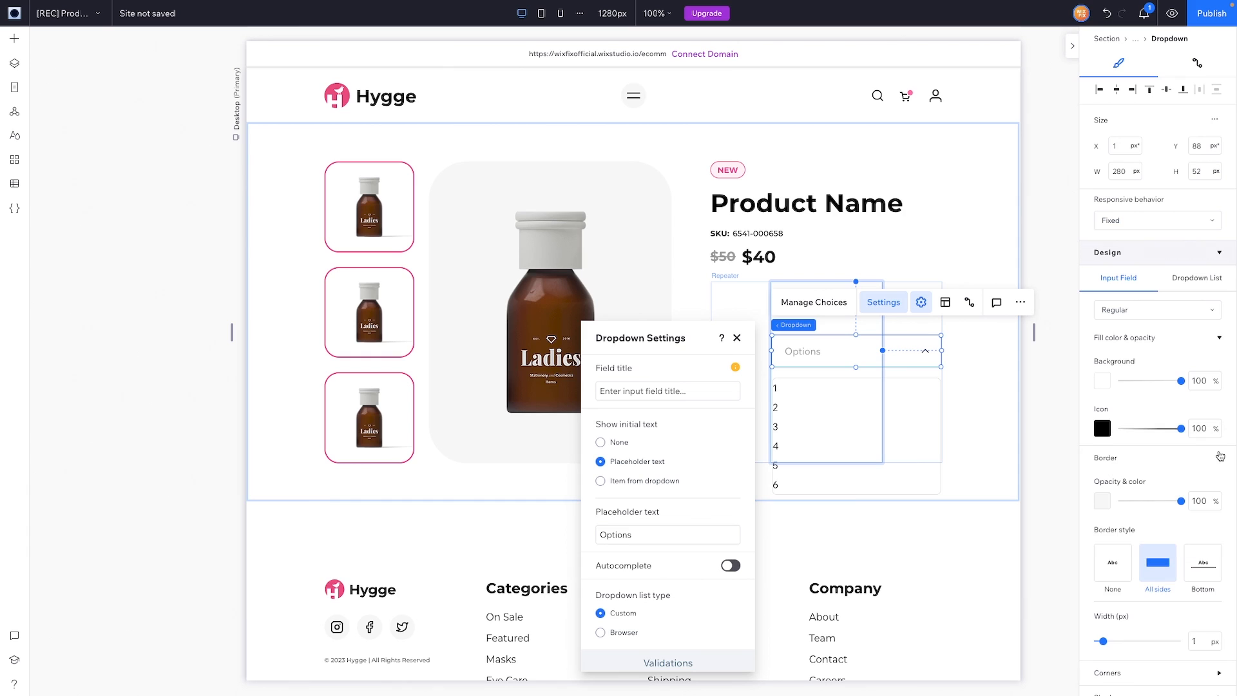
left_click(1195, 640)
type("2")
key("Return")
Step: Round the dropdown's corners fully with a 999 px radius
scroll(1186, 627, "down", 1)
left_click(1186, 593)
scroll(1160, 548, "down", 3)
left_click(1111, 497)
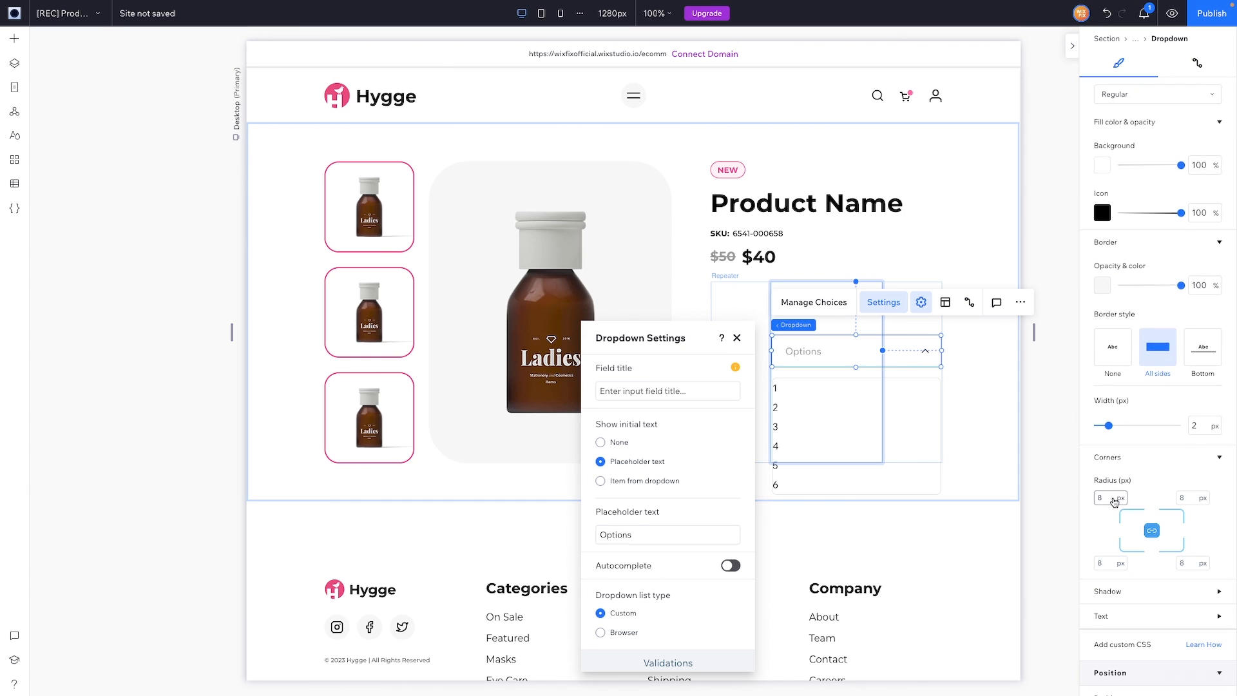
key("Return")
Step: Use Montserrat Bold text, narrow the dropdown to 184 px, and choose the browser's native list
scroll(1150, 482, "down", 3)
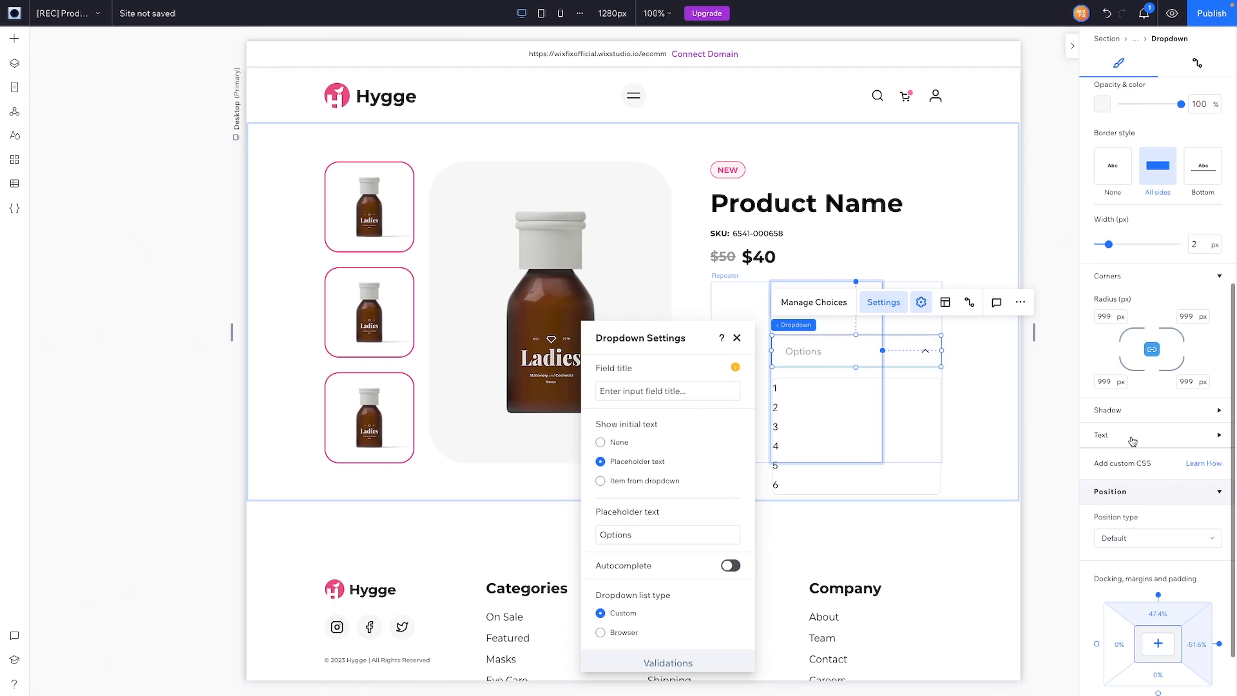
left_click(1101, 434)
scroll(1154, 322, "down", 4)
left_click(1158, 398)
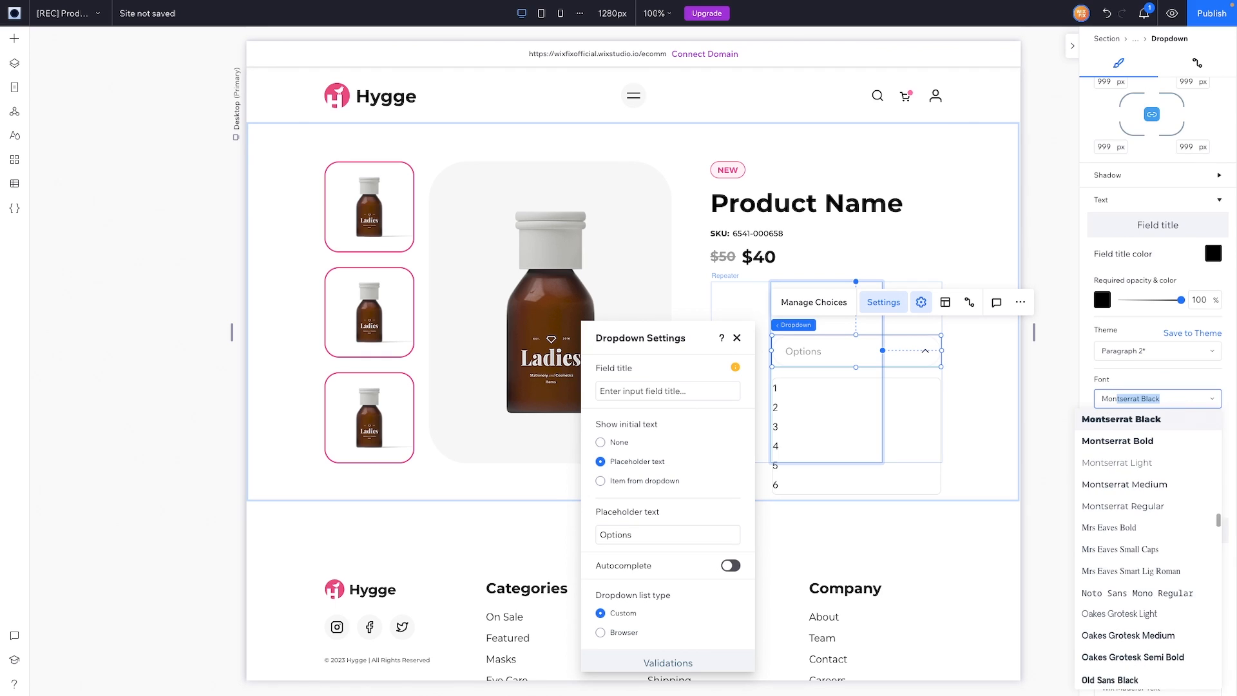
left_click(1139, 443)
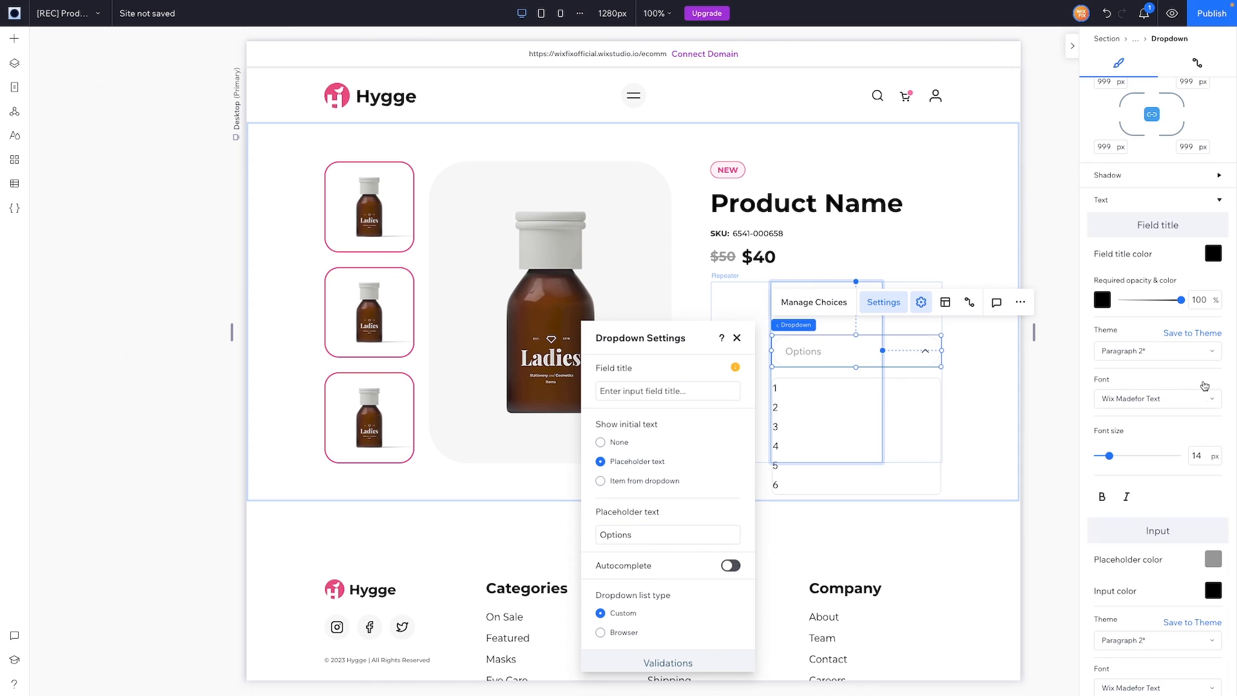
scroll(1204, 393, "down", 3)
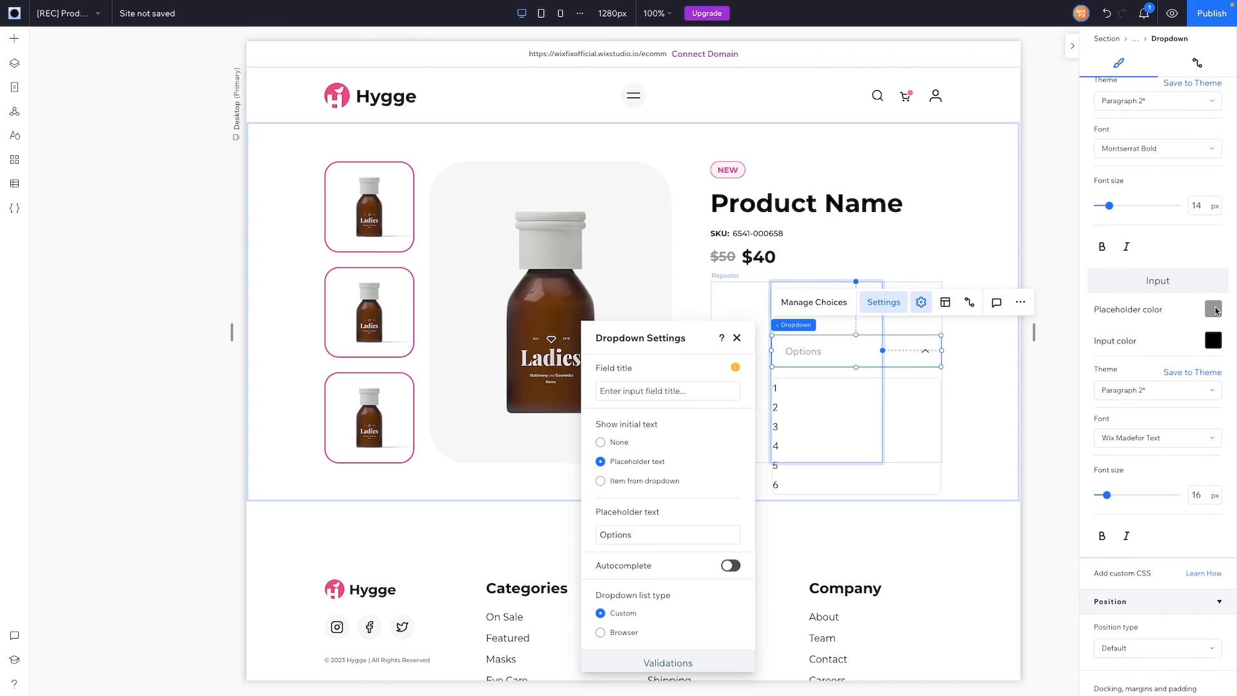
left_click(1216, 312)
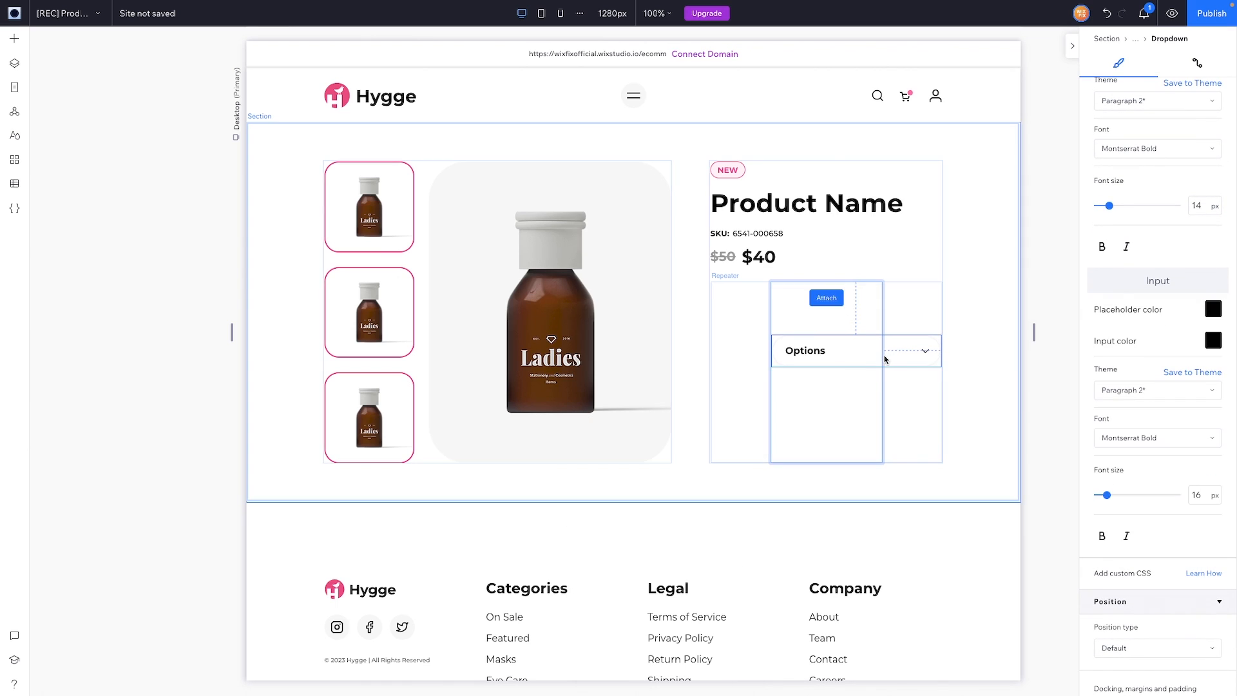
left_click_drag(941, 352, 882, 358)
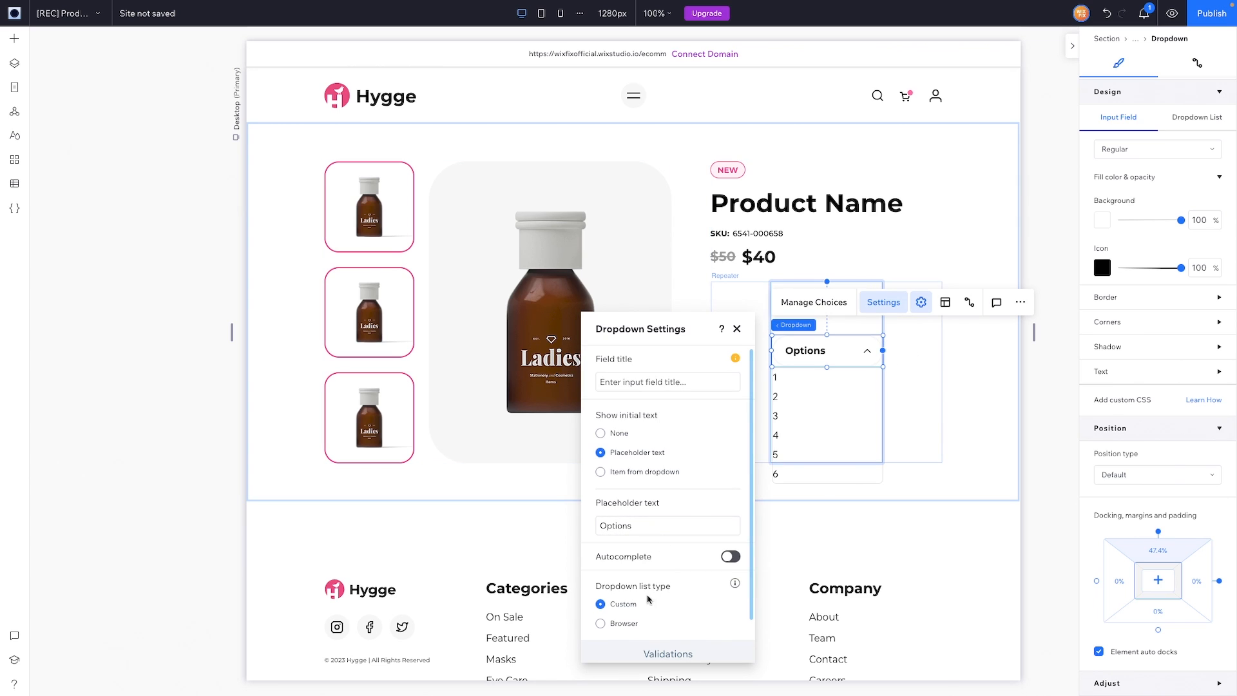
left_click(625, 625)
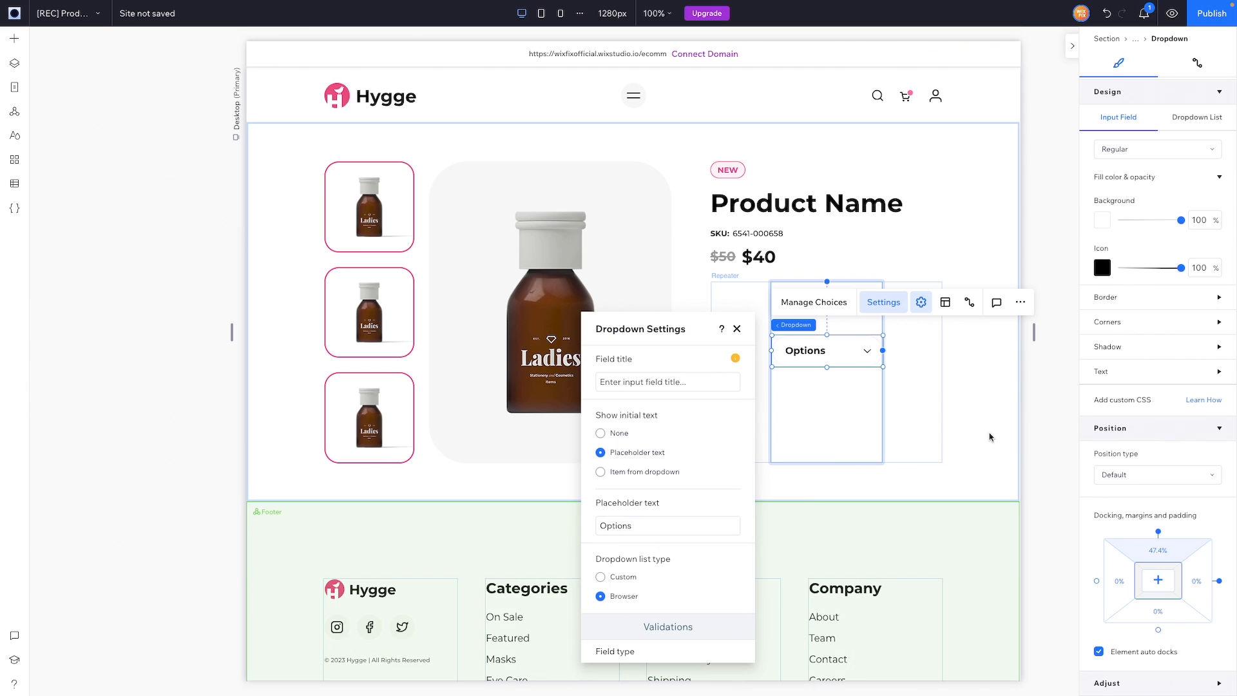
Step: Give the Hover state a 2 px border on all sides
scroll(1139, 230, "up", 3)
left_click(1139, 308)
left_click(1139, 336)
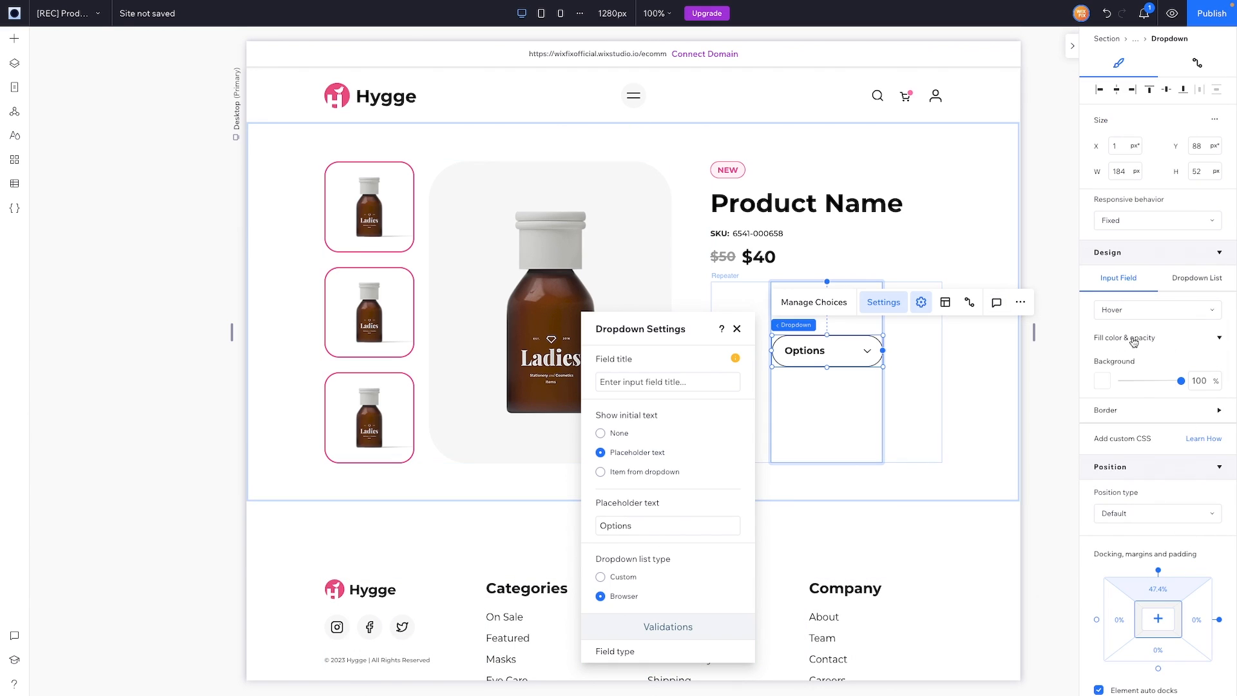
scroll(1137, 339, "down", 1)
left_click(1133, 374)
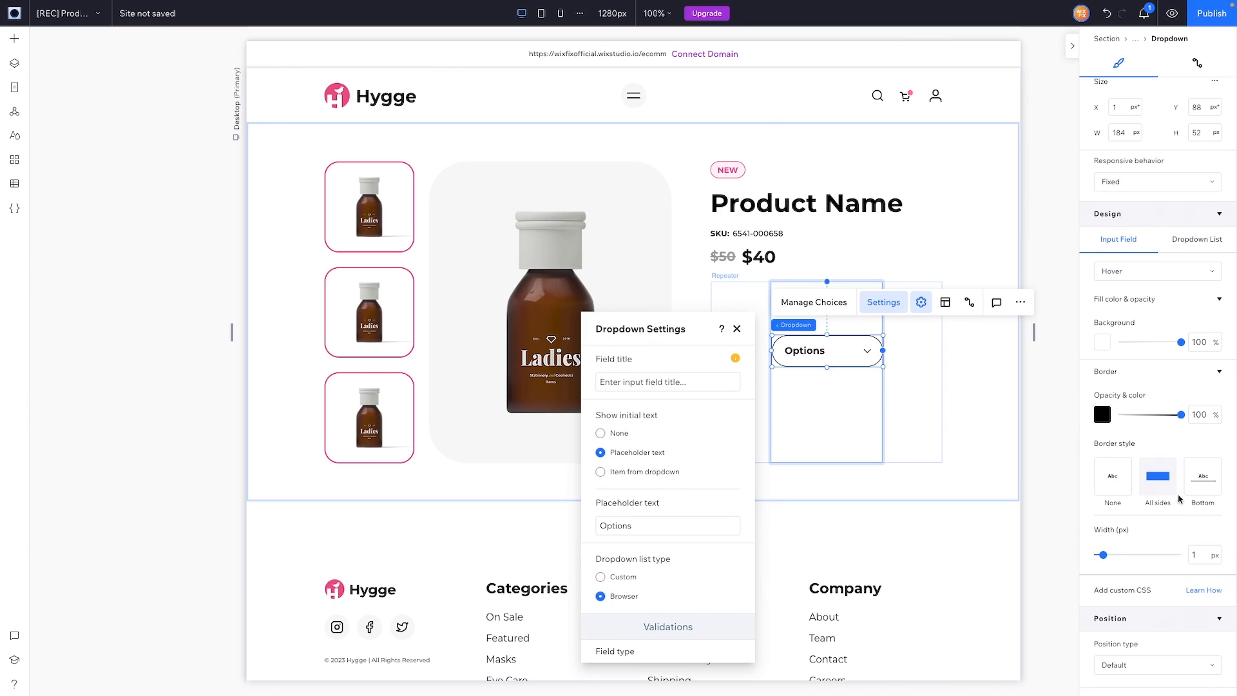
left_click(1175, 493)
left_click(1203, 555)
type("2")
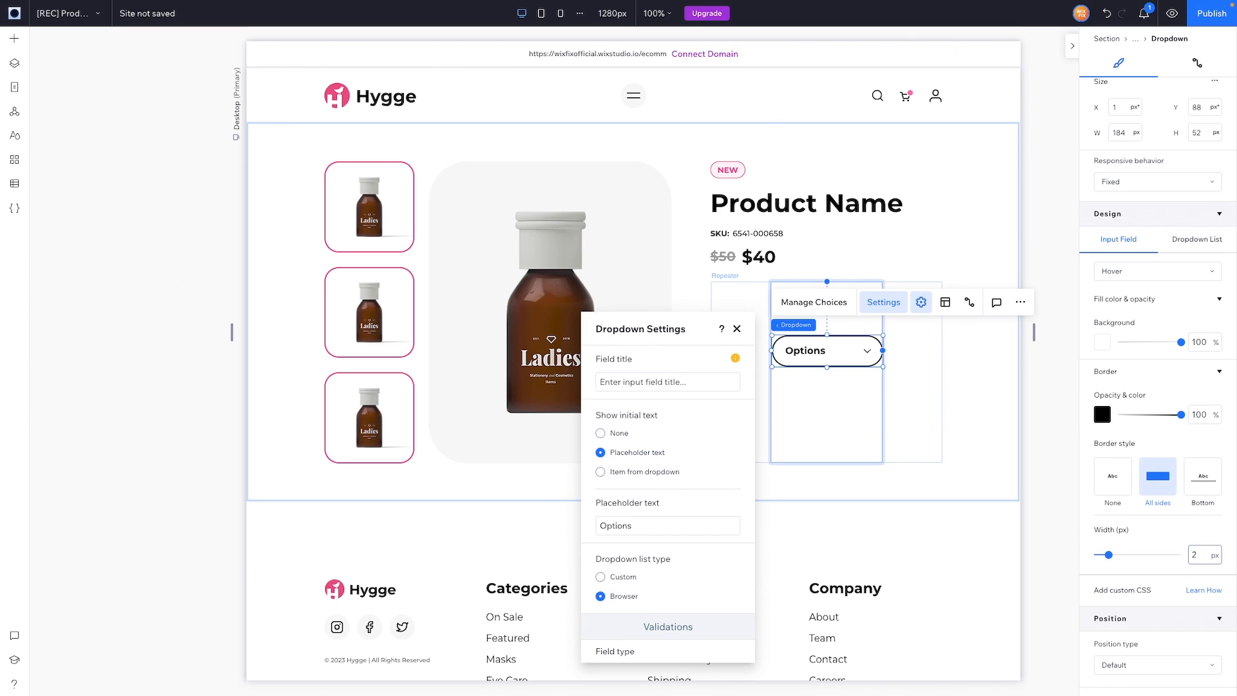
Step: Give the Focus and Error states 2 px borders on all sides
left_click(1137, 270)
left_click(1124, 295)
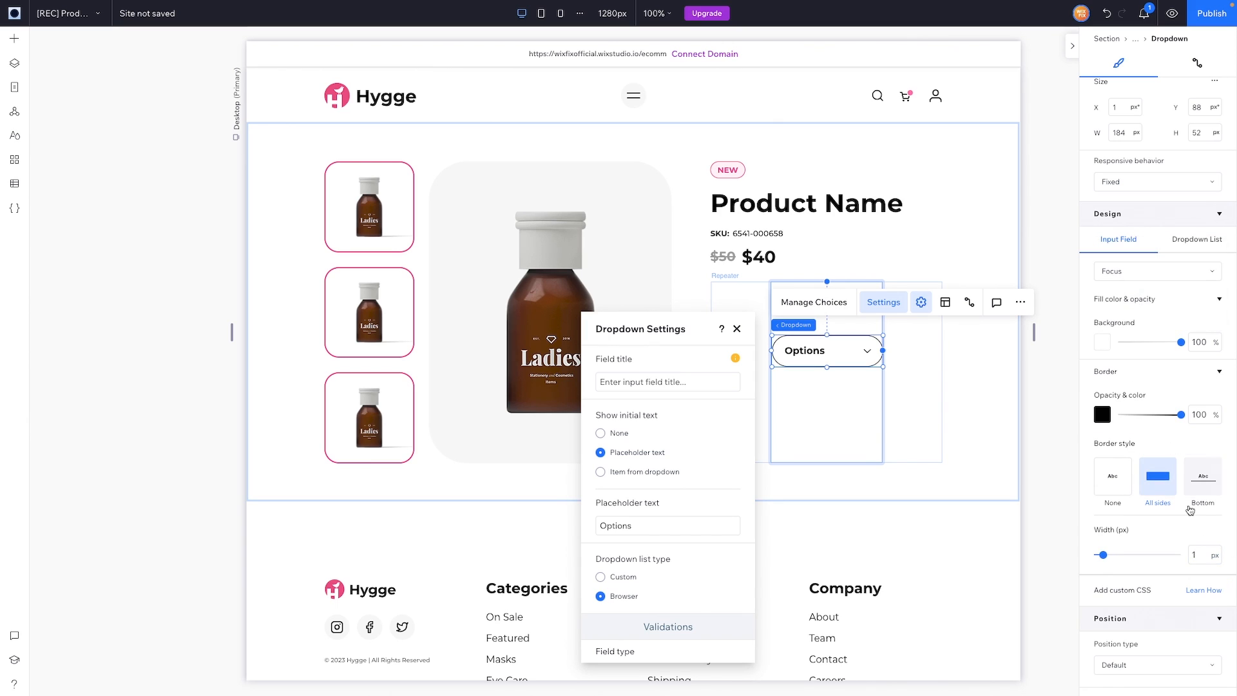
left_click(1202, 555)
type("2")
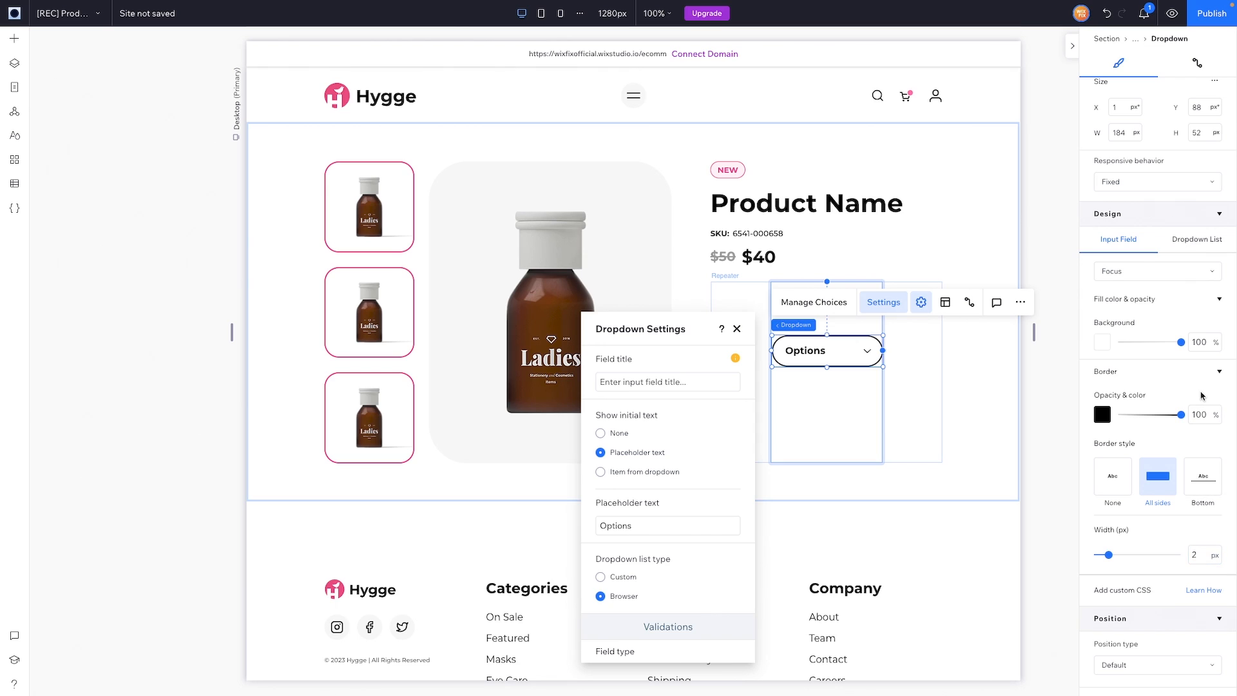
left_click(1124, 273)
left_click(1124, 293)
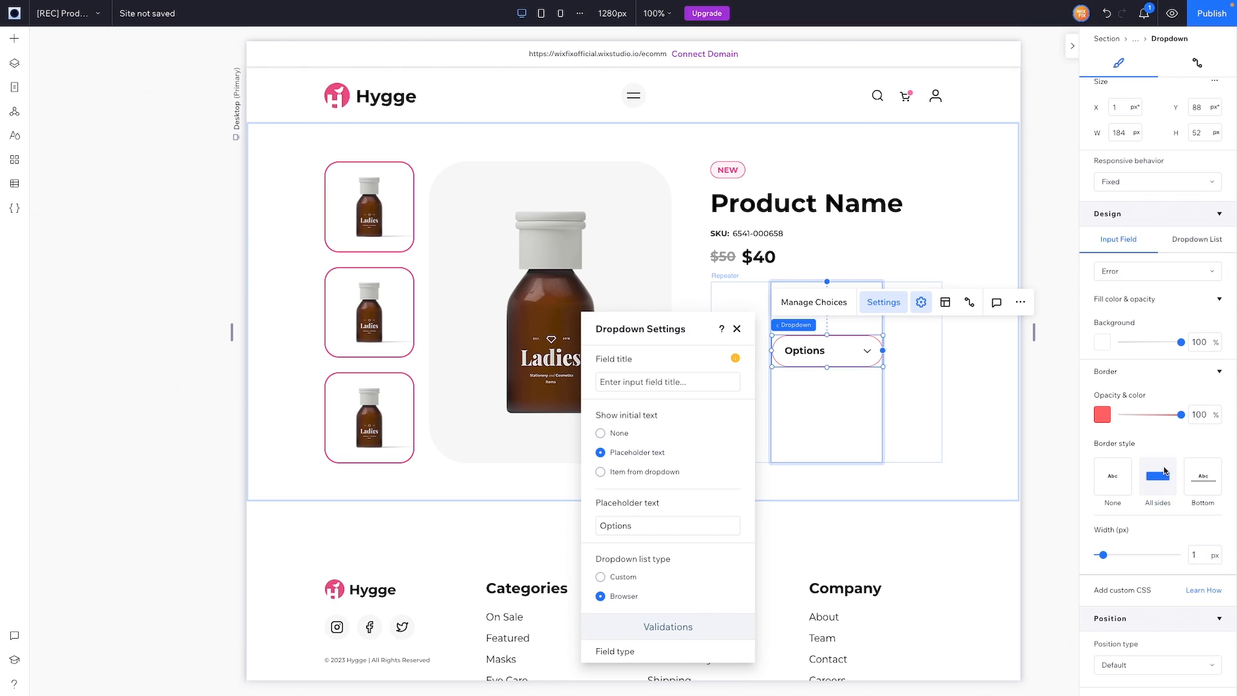
left_click(1167, 472)
left_click(1200, 552)
type("2")
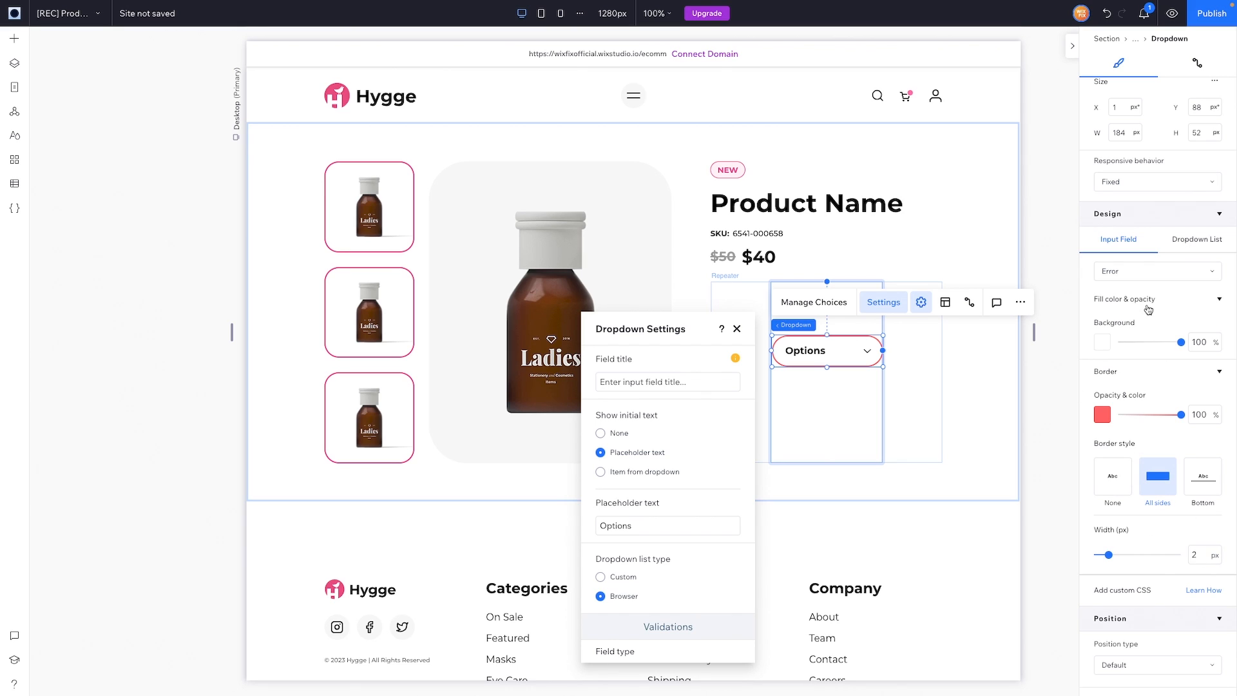
Step: Make the Focus and Hover state borders grey
left_click(1127, 276)
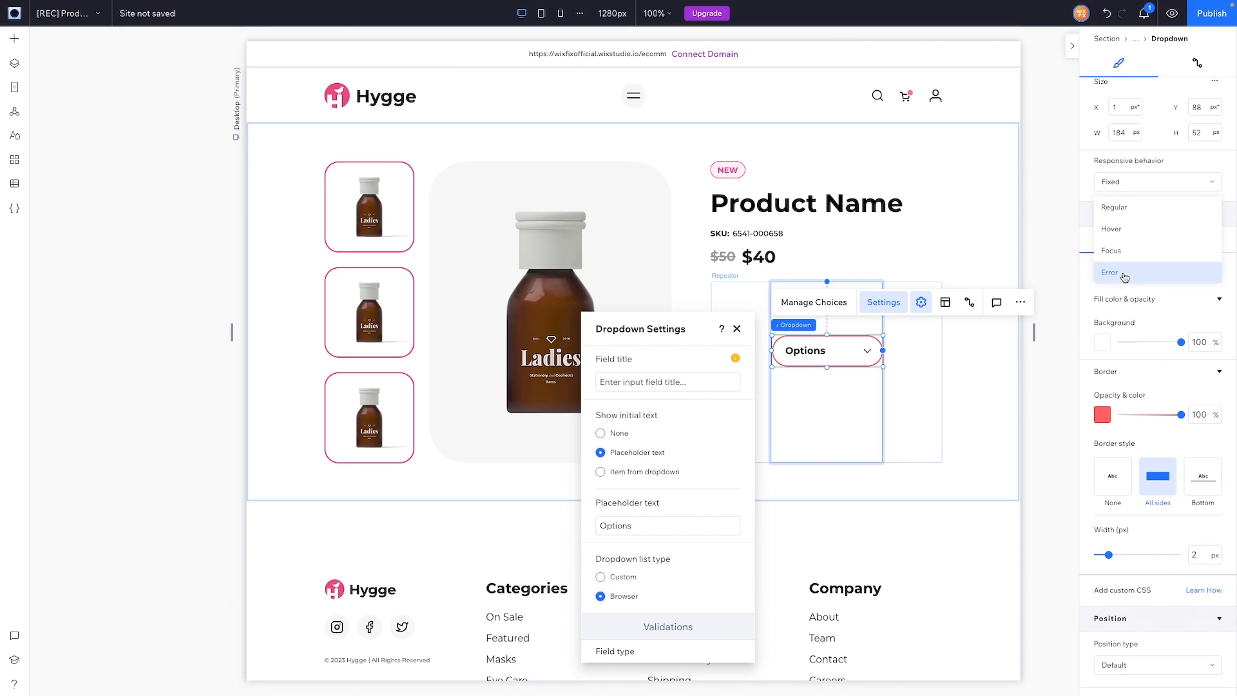
left_click(1120, 253)
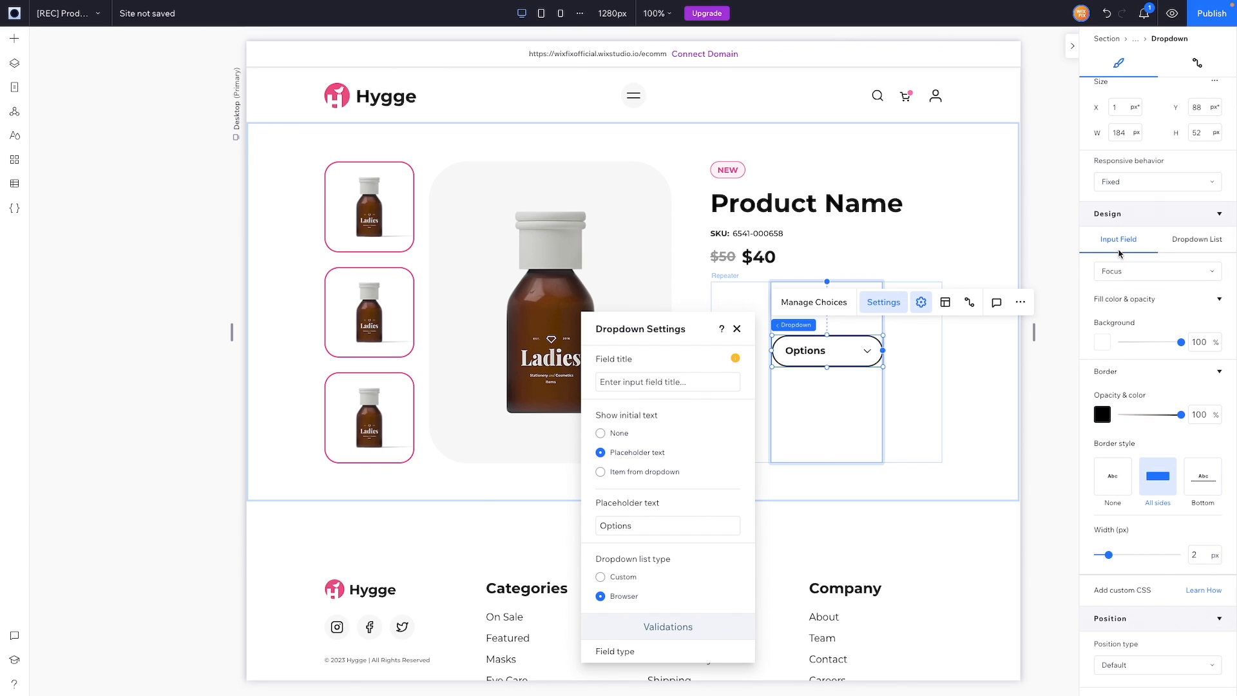
left_click(1103, 416)
left_click(1164, 487)
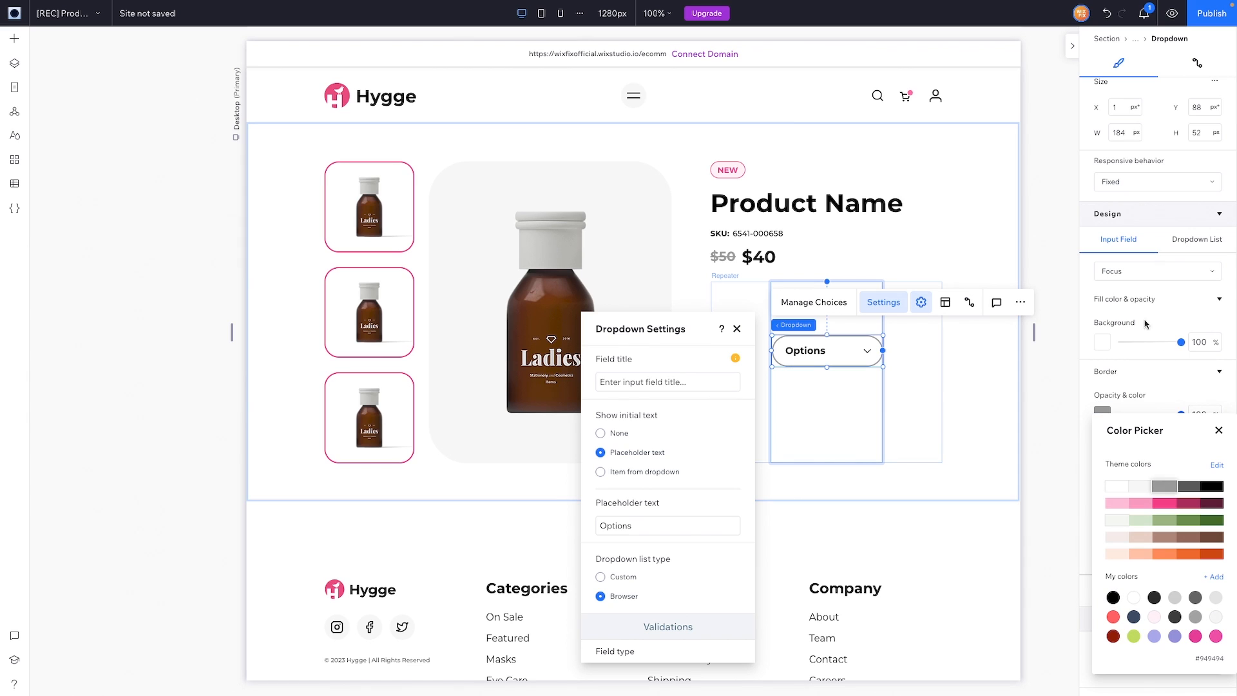
left_click(1128, 276)
left_click(1128, 276)
left_click(1121, 253)
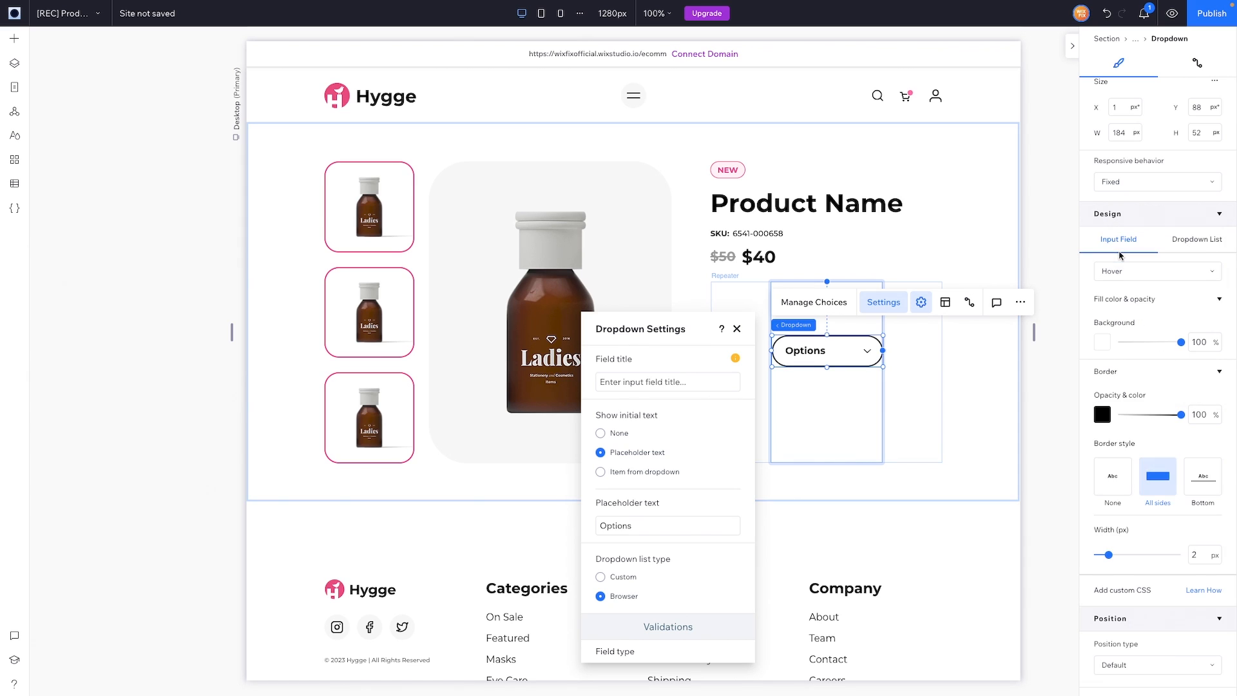
left_click(1107, 416)
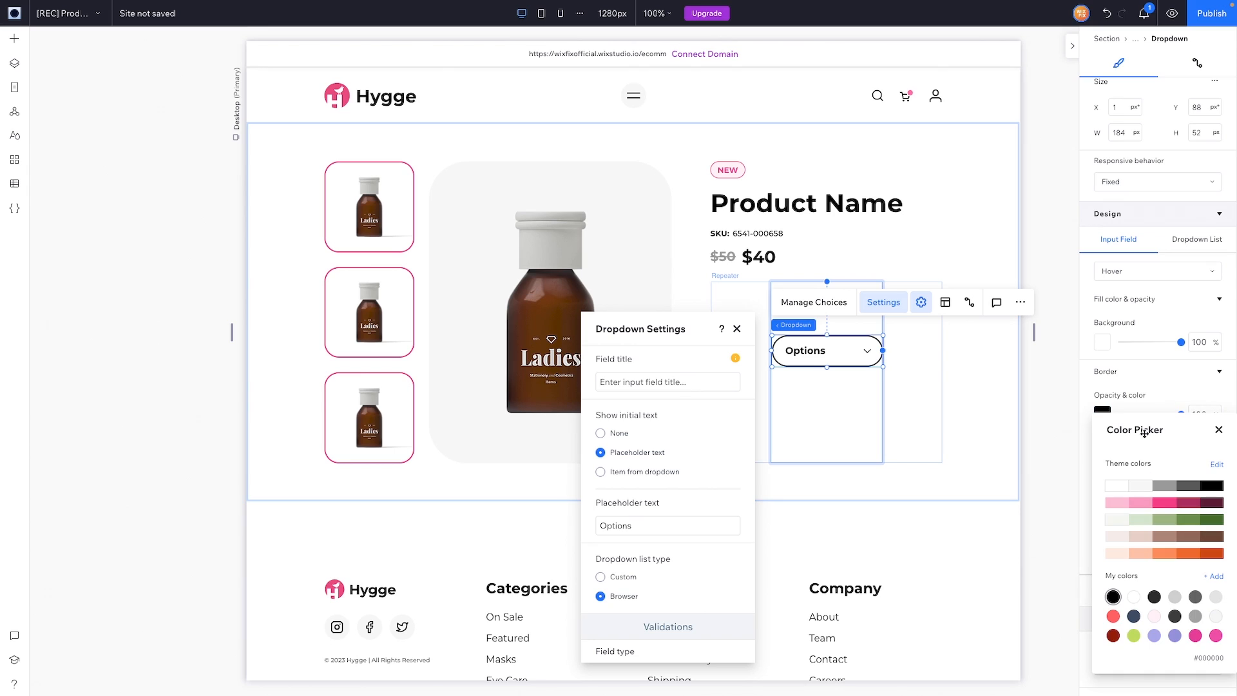
left_click(1165, 488)
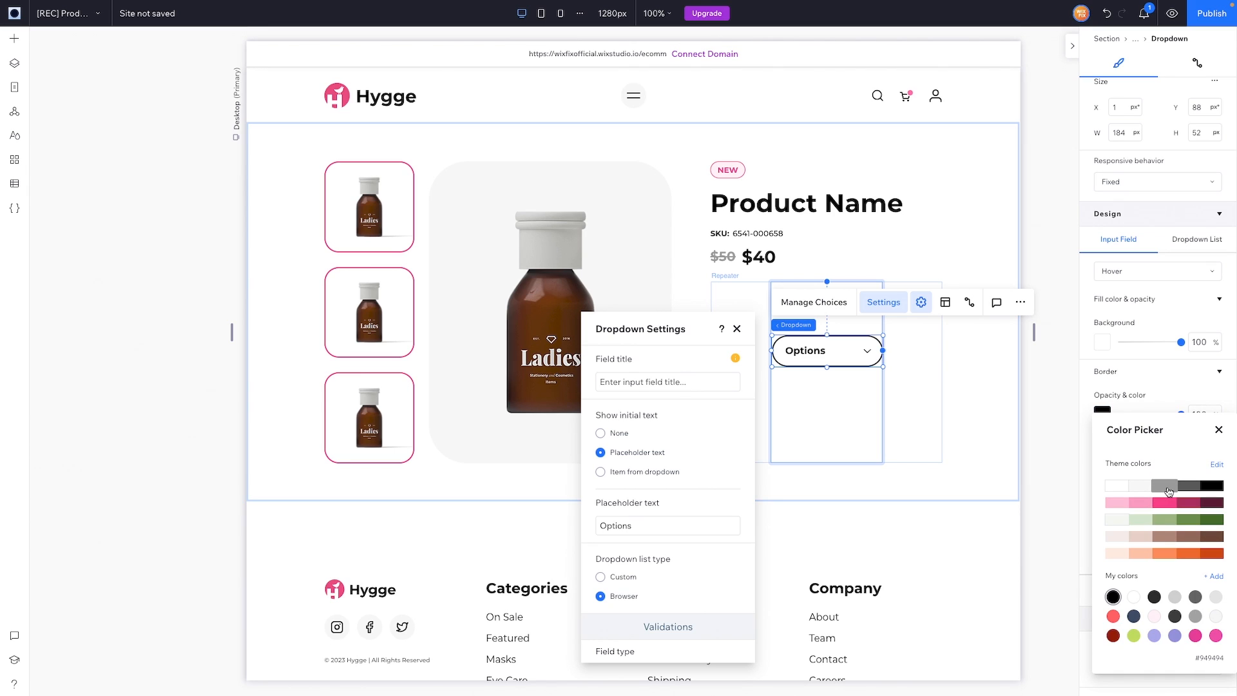
left_click(1220, 431)
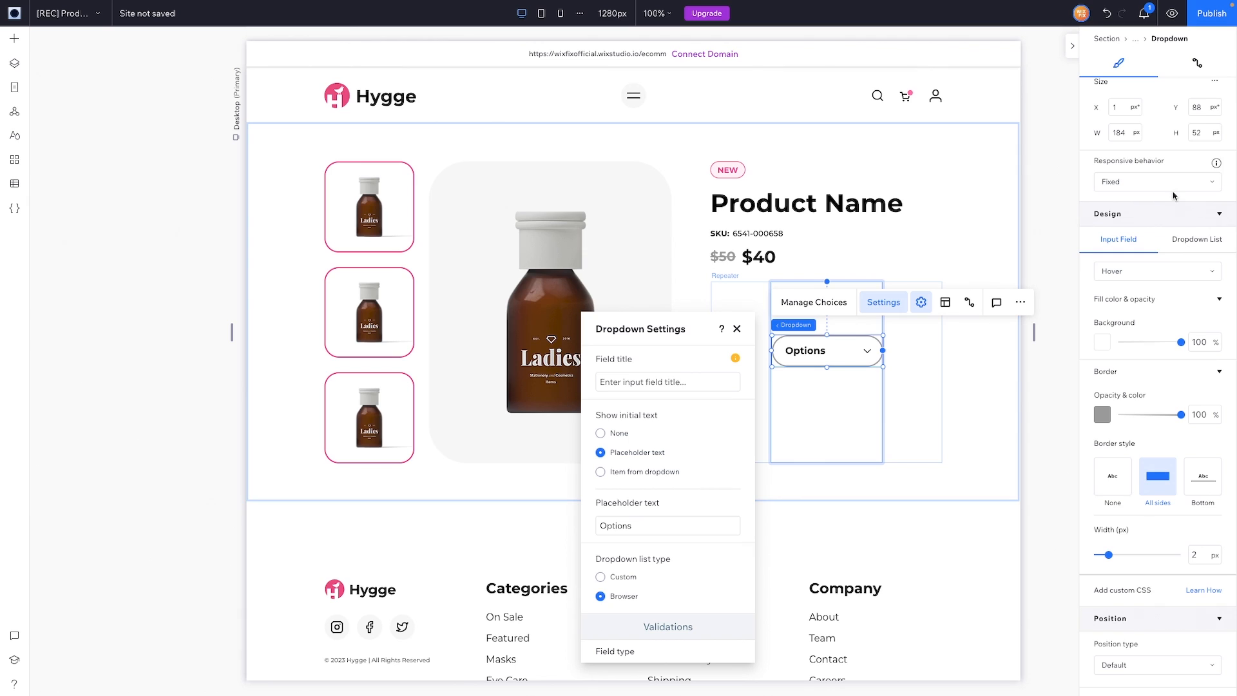
scroll(1151, 94, "up", 1)
Step: Align the dropdown to the top of its item and shrink the item to fit it
left_click(1151, 94)
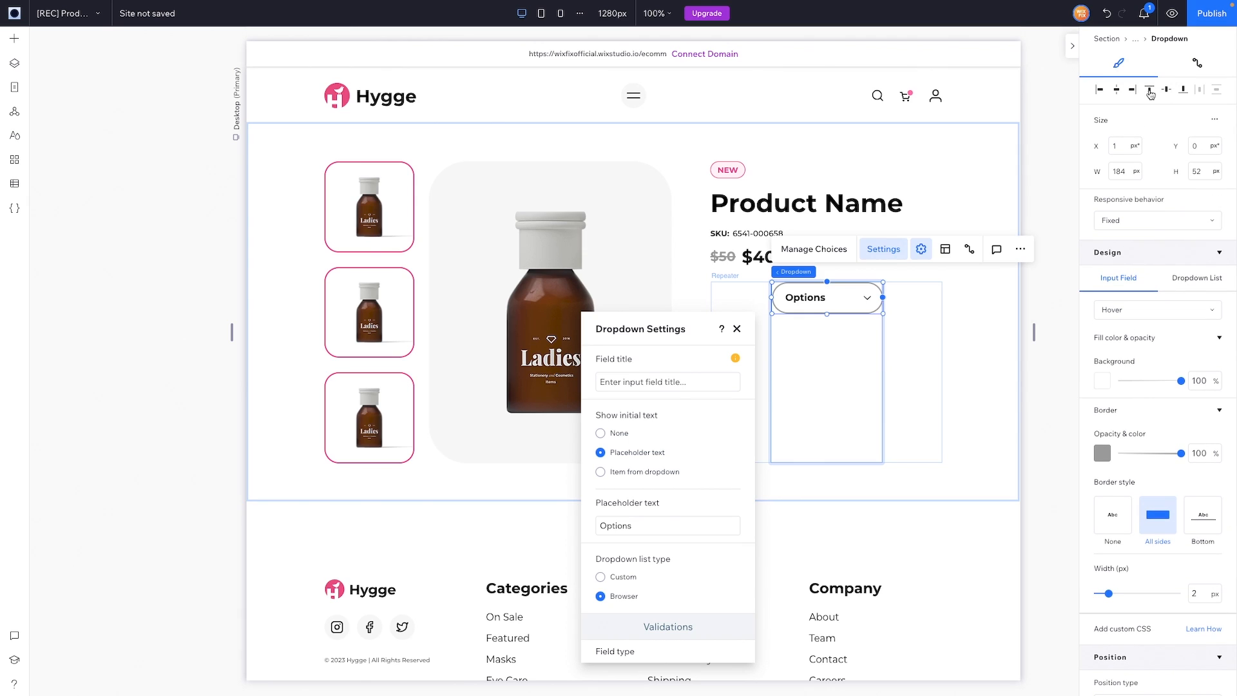
left_click(736, 329)
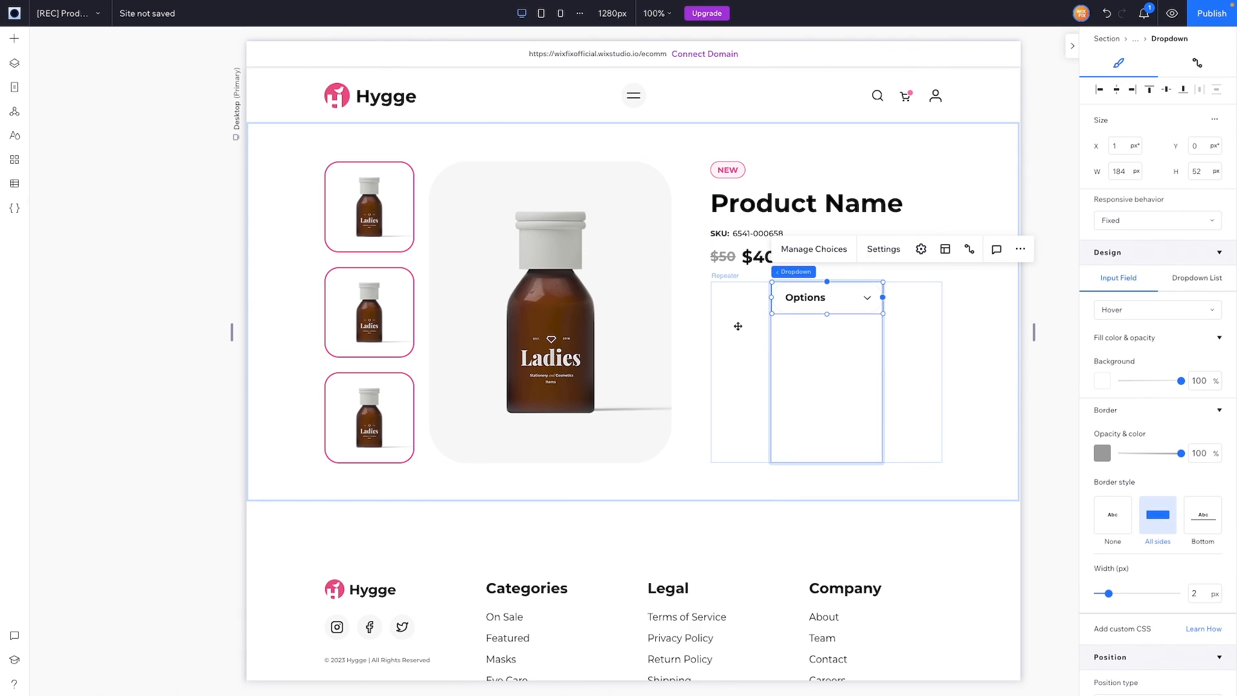
left_click(836, 365)
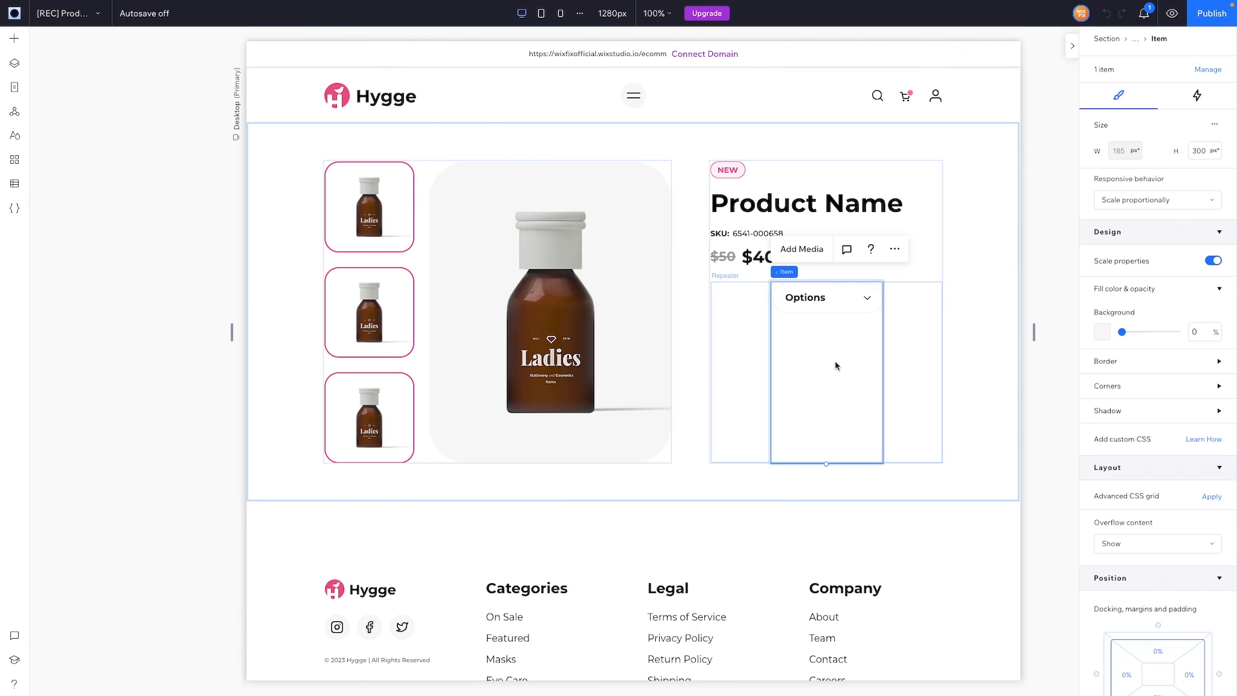
double_click(1203, 151)
type("0")
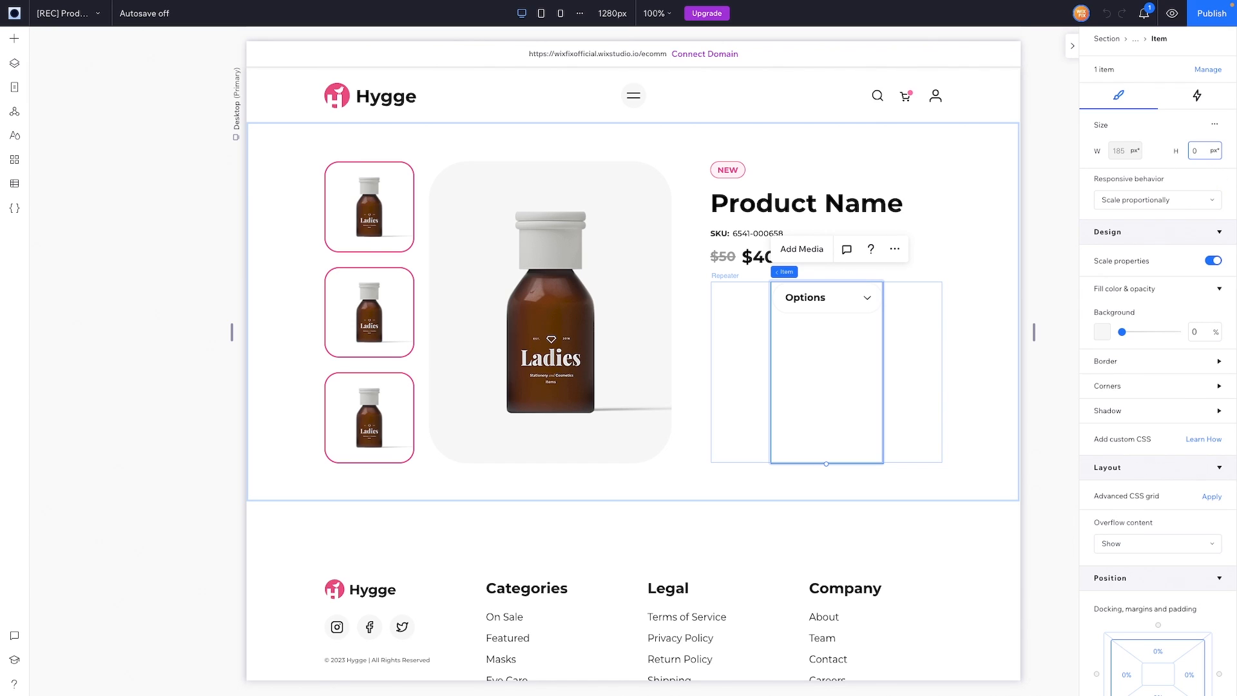
key("Return")
Step: Set the repeater's item alignment to Start and snap its left edge to the guide below the price
left_click(901, 449)
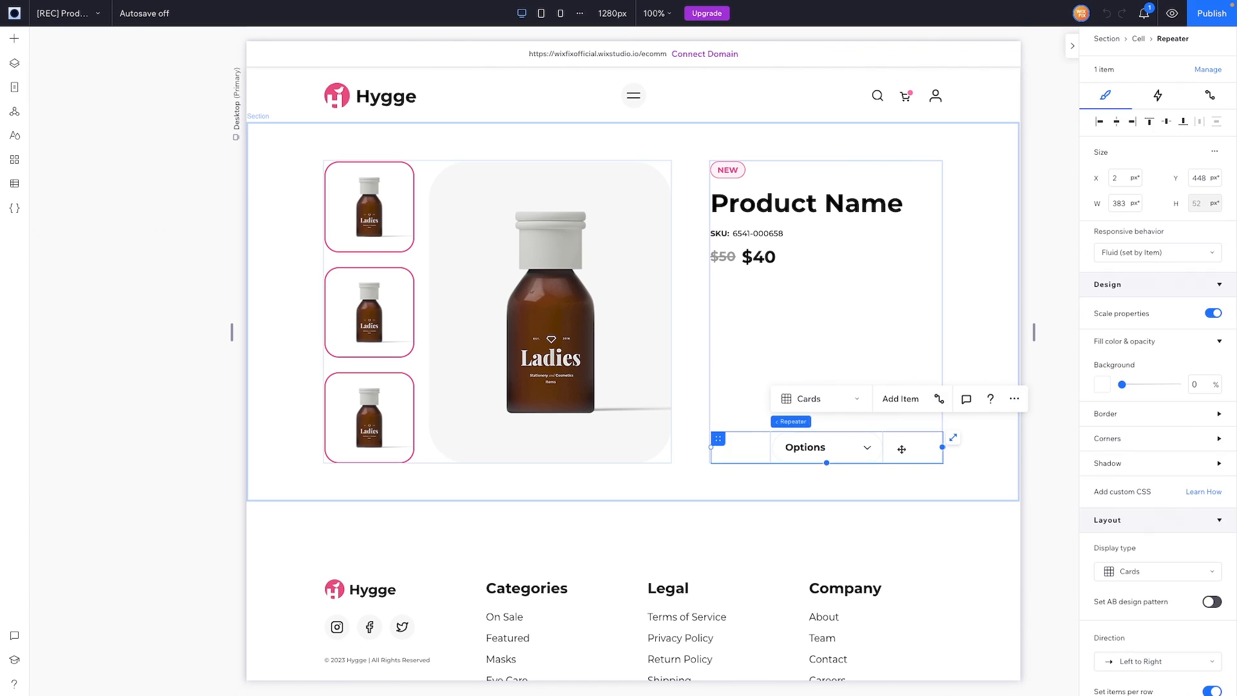
scroll(1149, 457, "down", 3)
scroll(1149, 457, "down", 3)
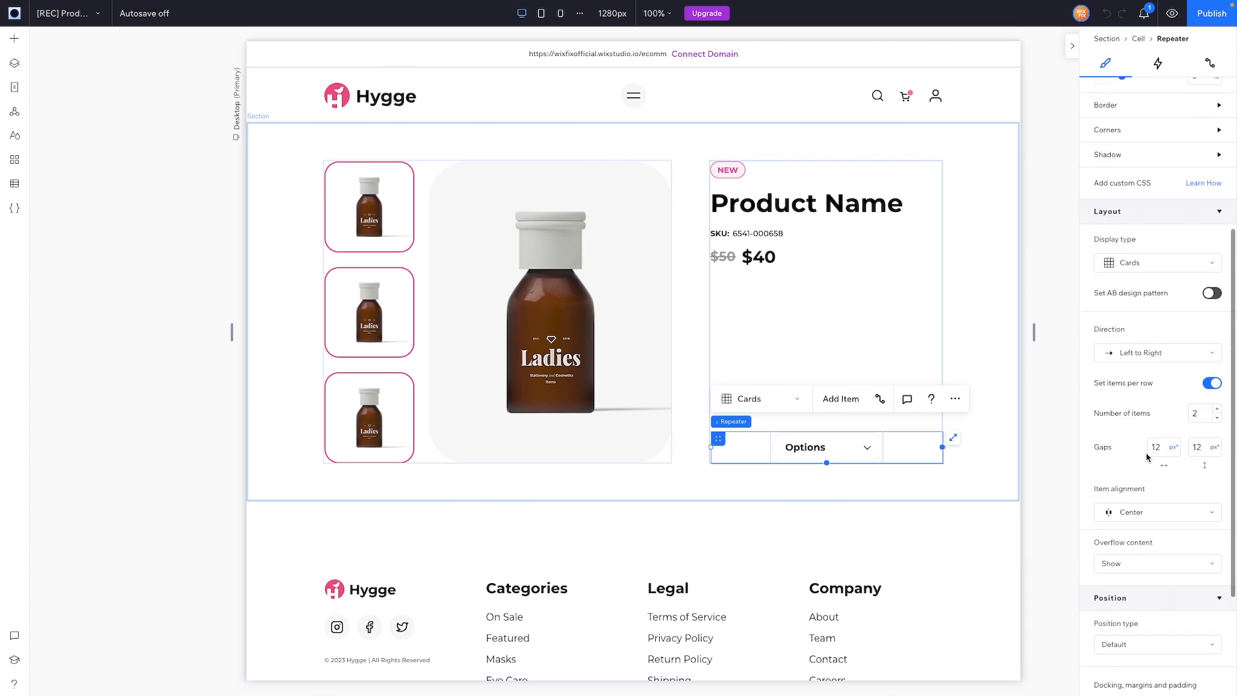
left_click(1147, 428)
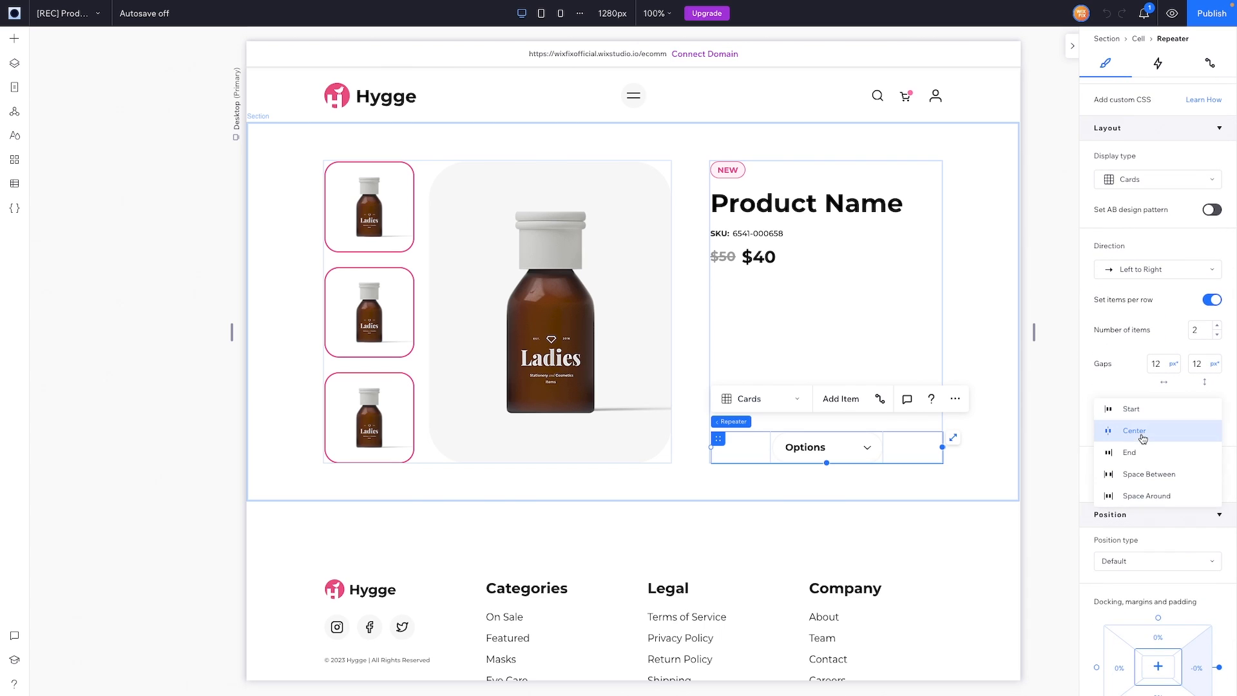
left_click(1128, 418)
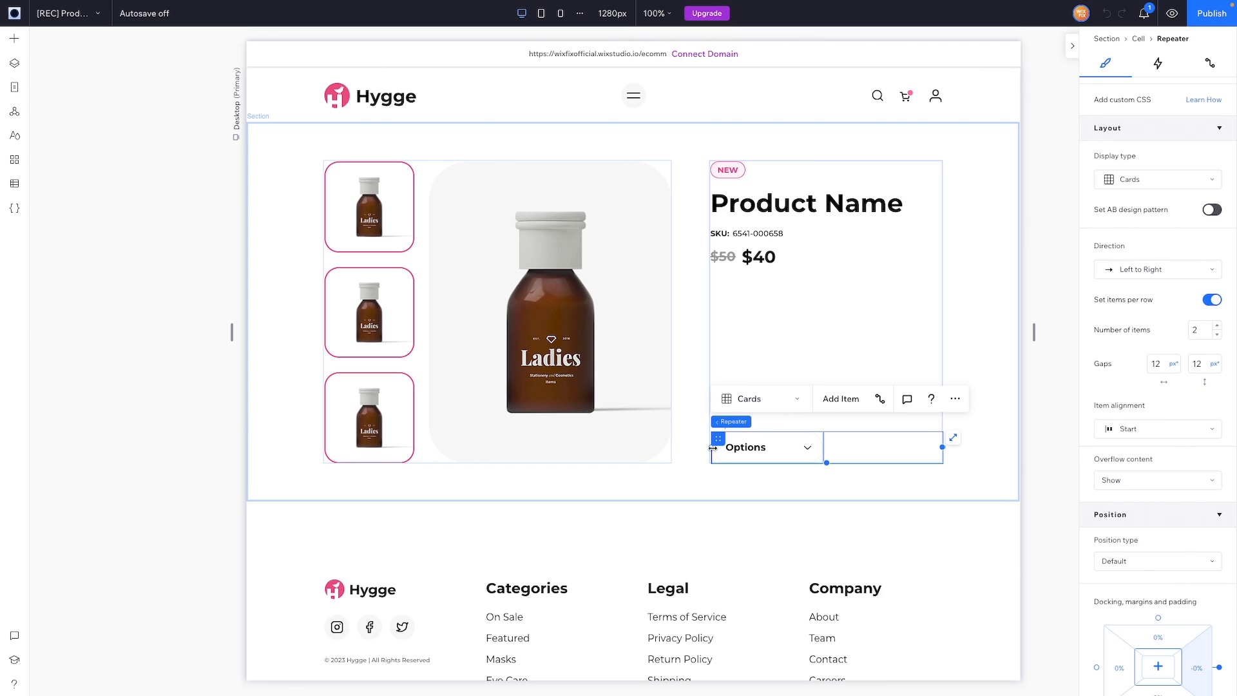
left_click_drag(713, 447, 722, 281)
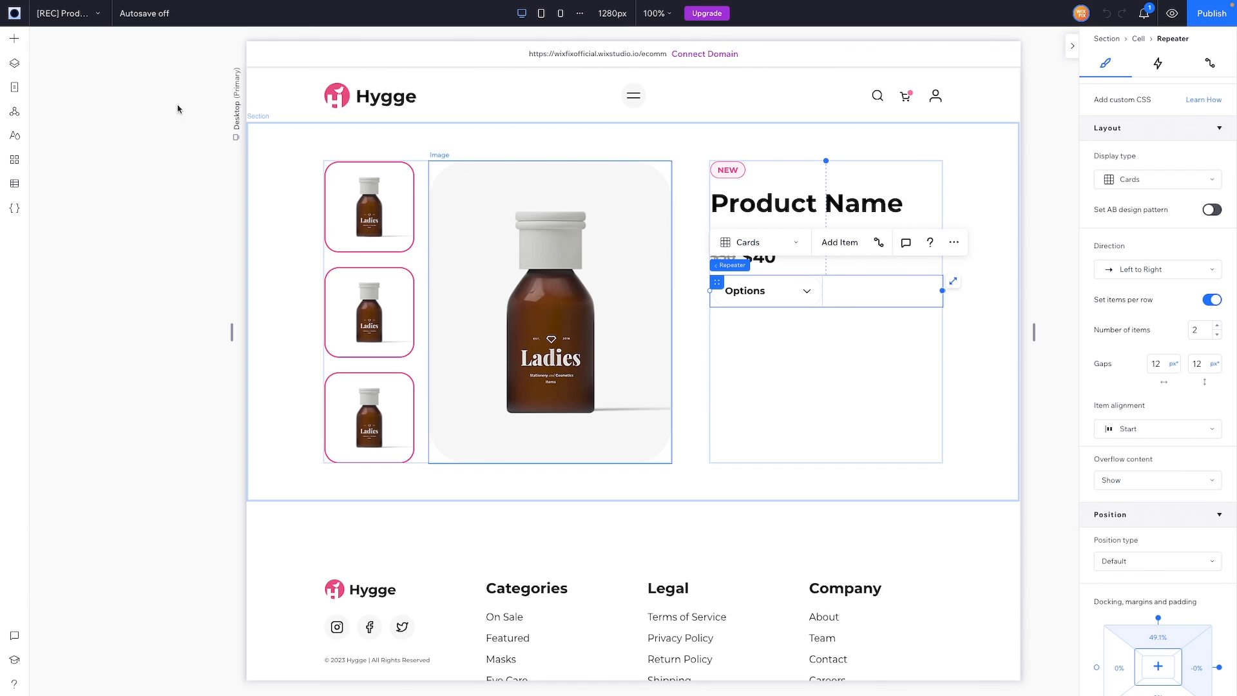
Step: Add a new repeater below the Options dropdown and delete two of its three items
left_click(15, 38)
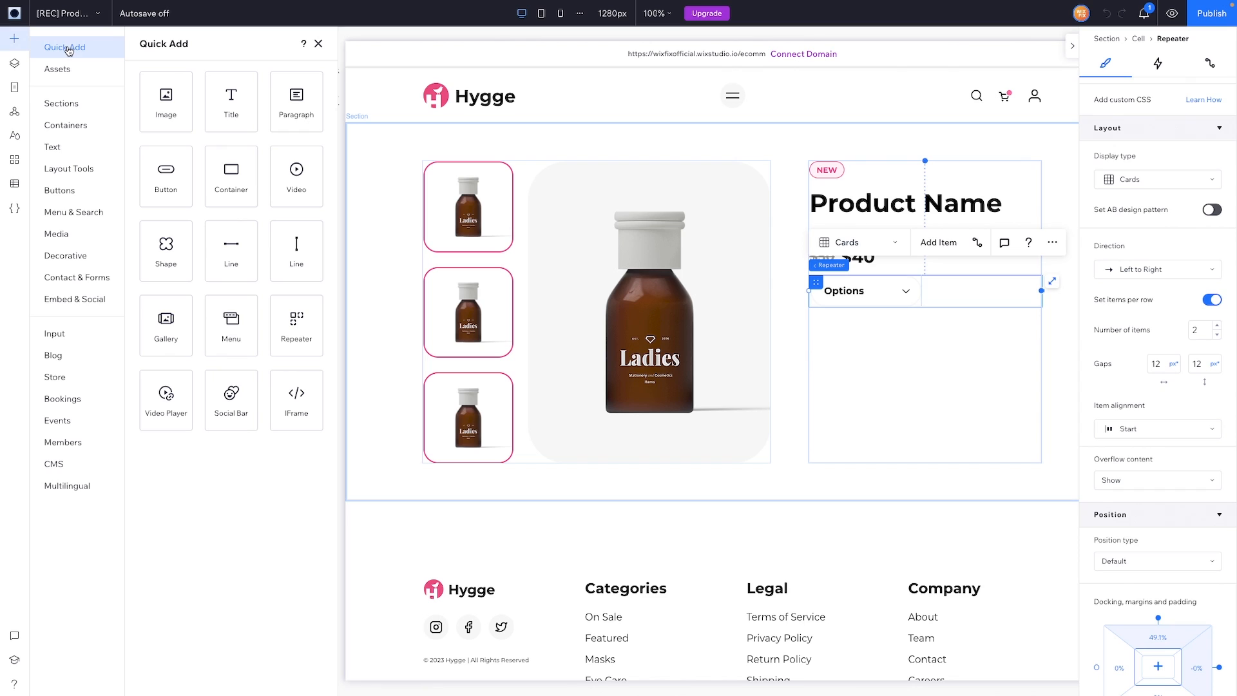
left_click_drag(239, 184, 888, 352)
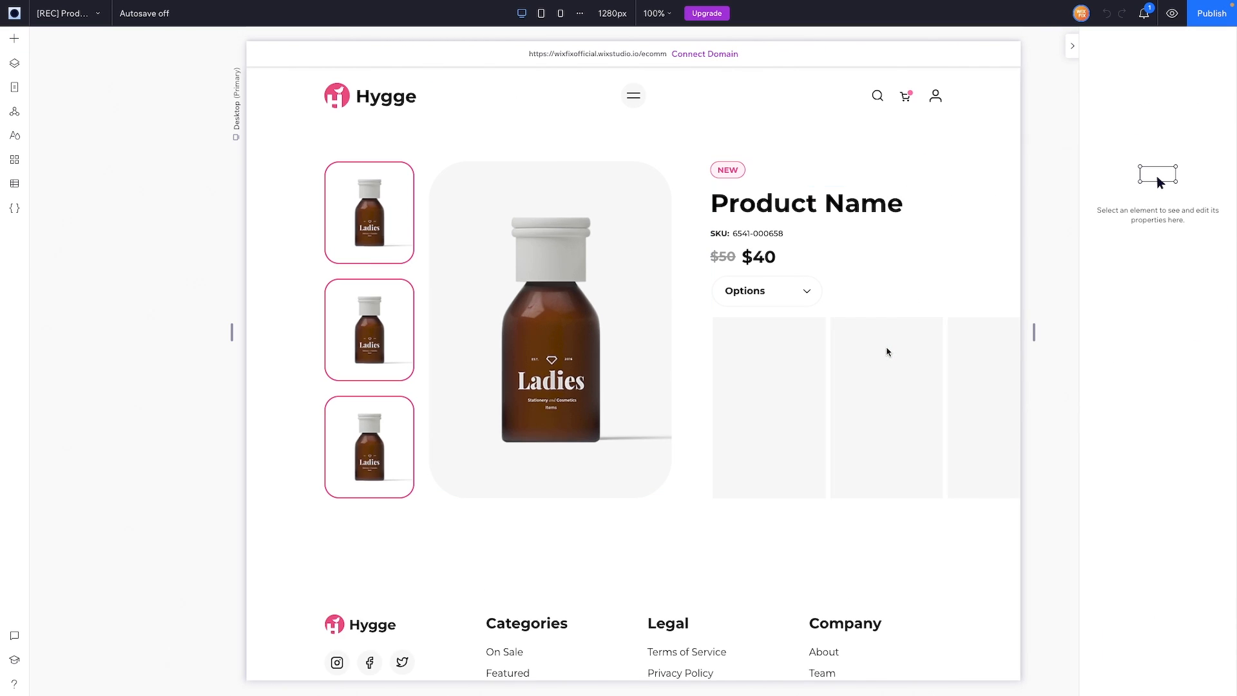
left_click(842, 340)
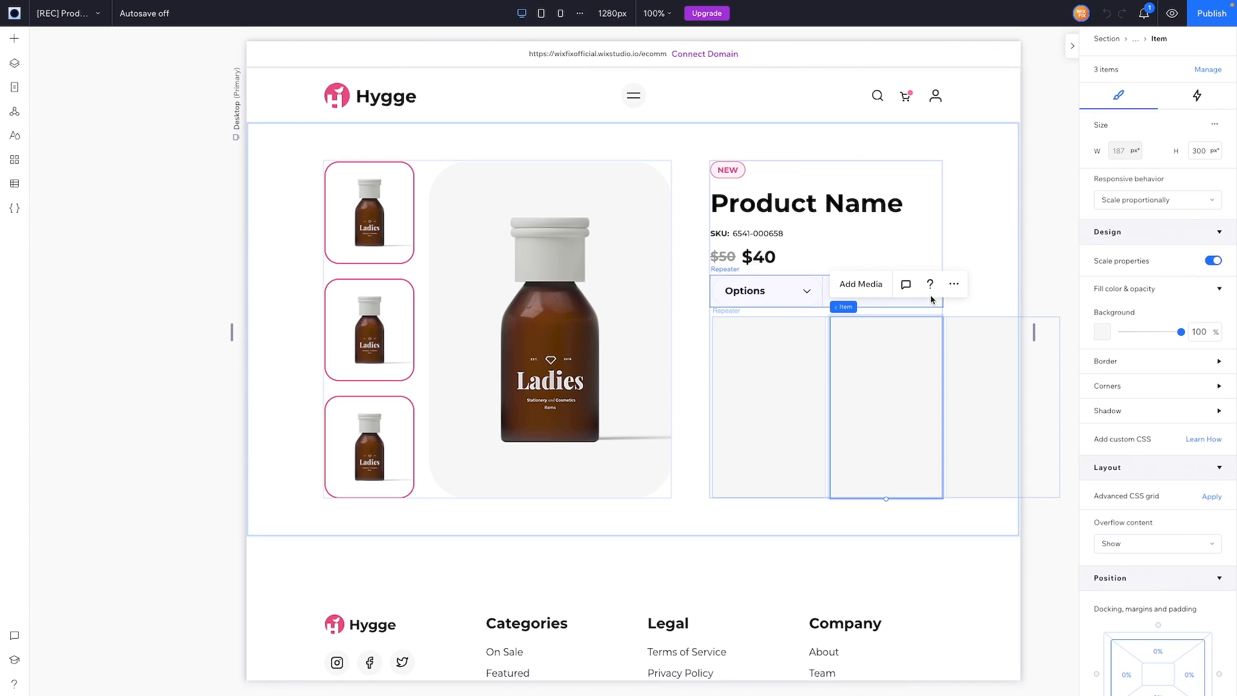
left_click(954, 283)
mouse_move(1007, 444)
left_click(992, 384)
left_click(937, 351)
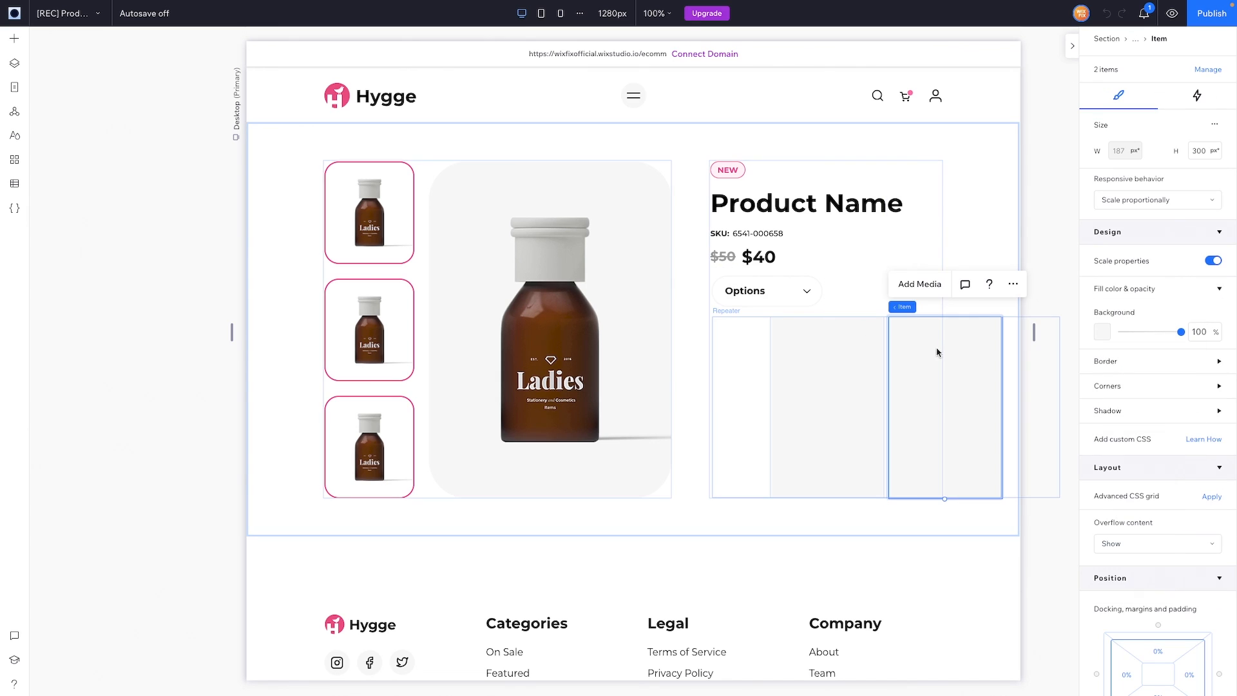
left_click(1011, 286)
mouse_move(1056, 439)
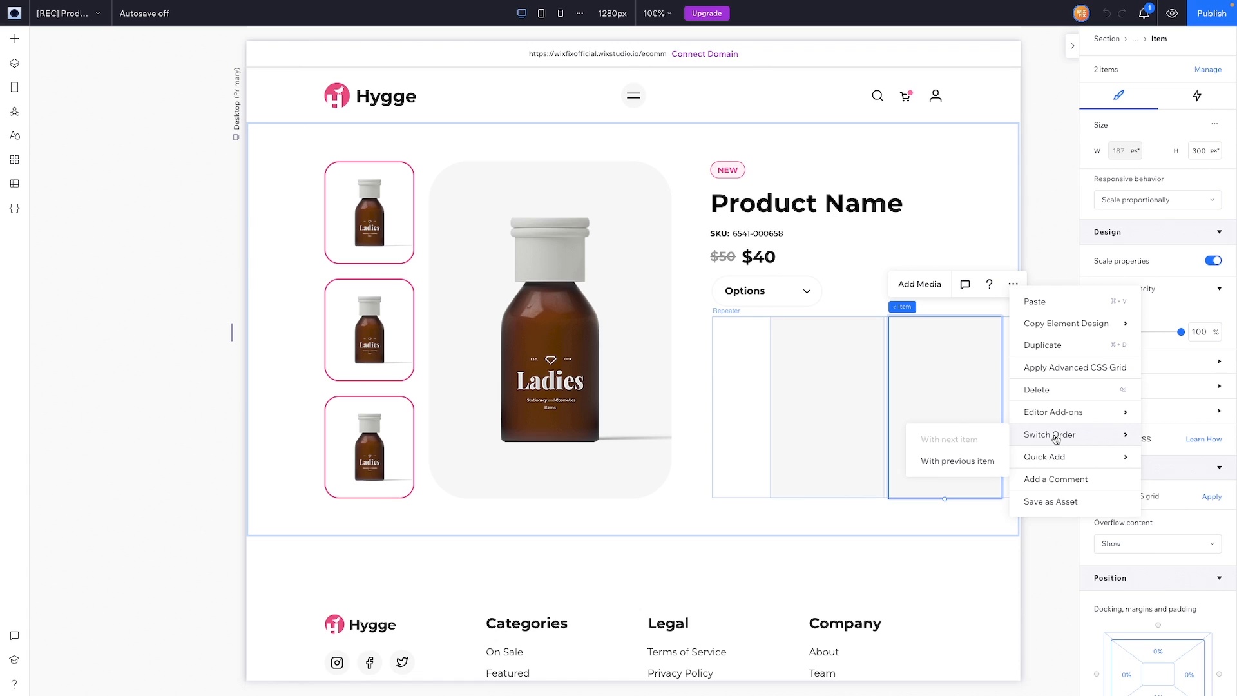
left_click(1043, 390)
Step: Resize the repeater to 385 px wide with 1 item per row and a 12 px vertical gap
left_click_drag(1058, 406, 946, 401)
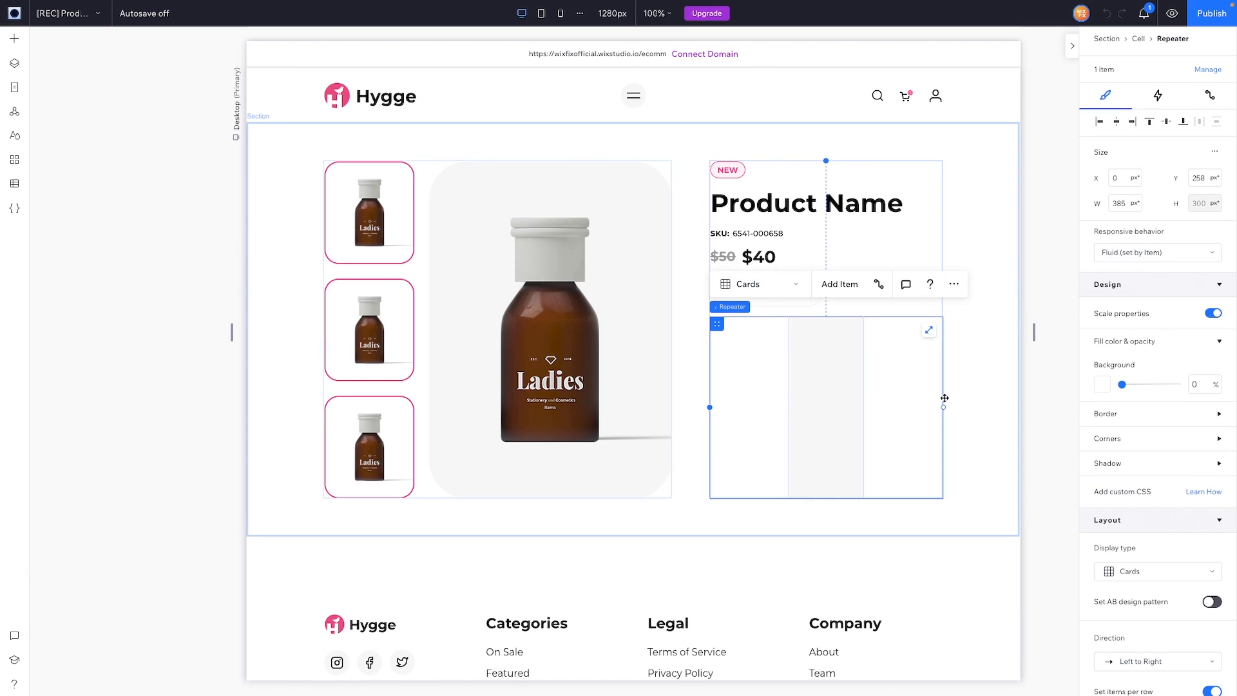
scroll(1185, 401, "down", 2)
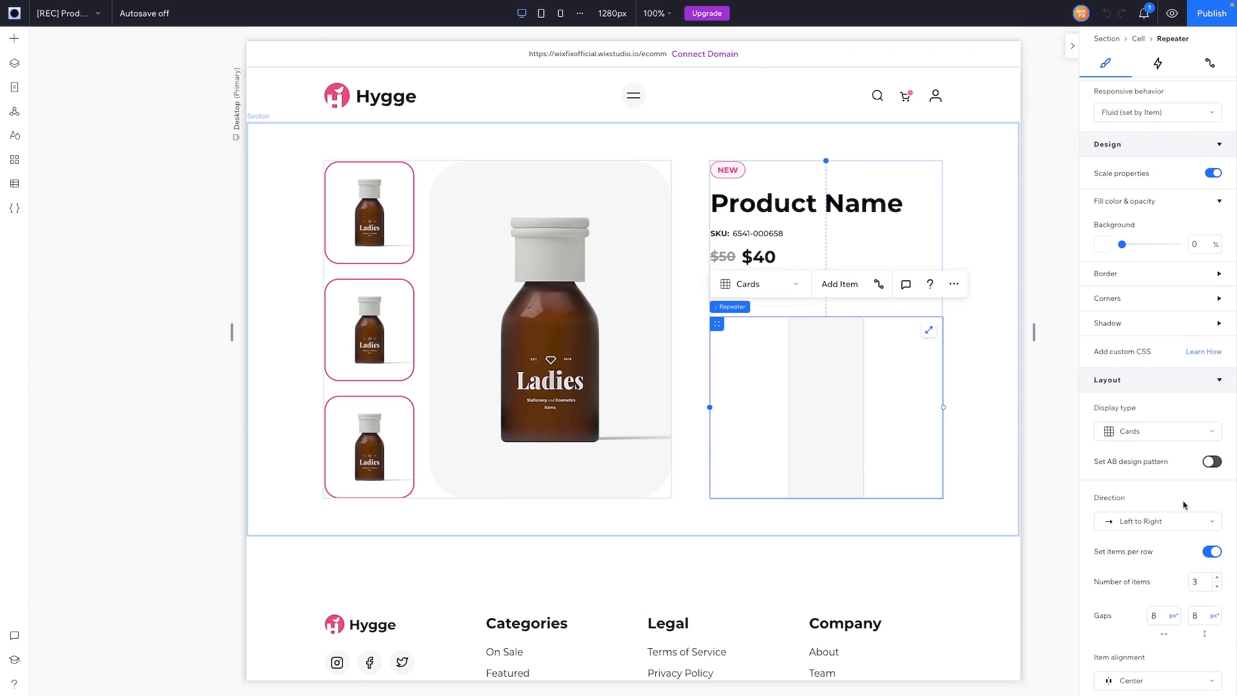
left_click(1198, 583)
key("Return")
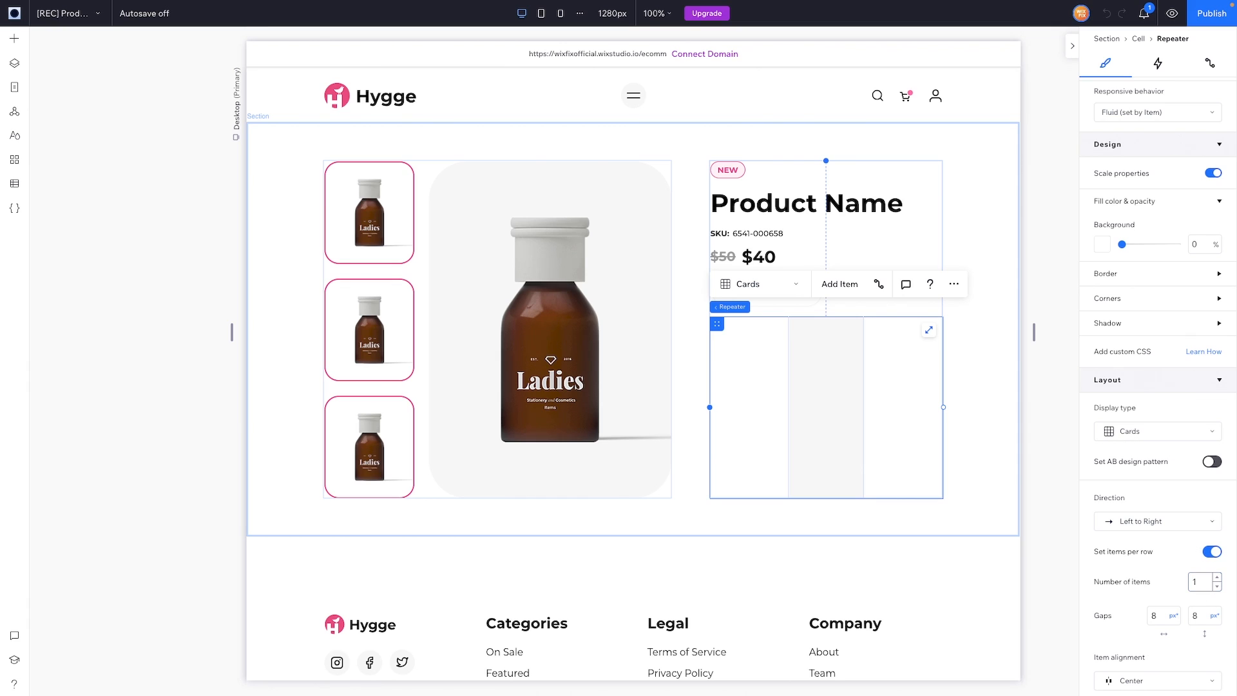
left_click(1202, 616)
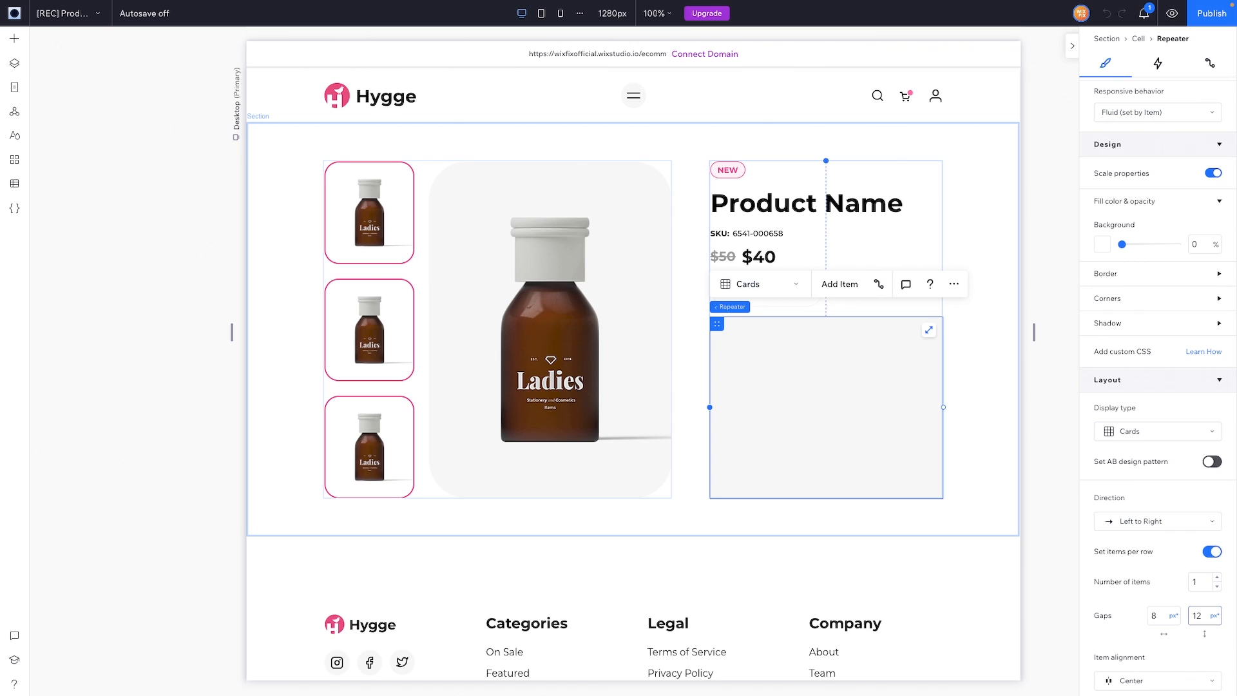
Step: Set the repeater item's background opacity to 0%
left_click(826, 372)
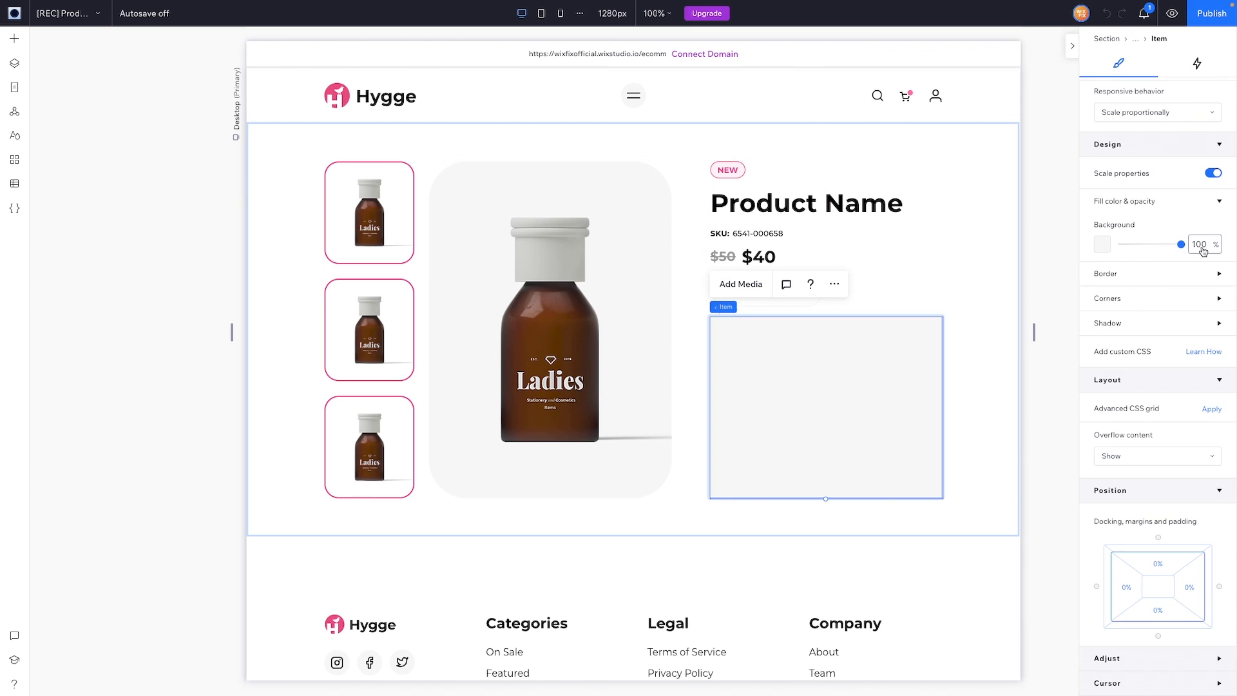
left_click(1203, 251)
key("BackSpace")
type(".0")
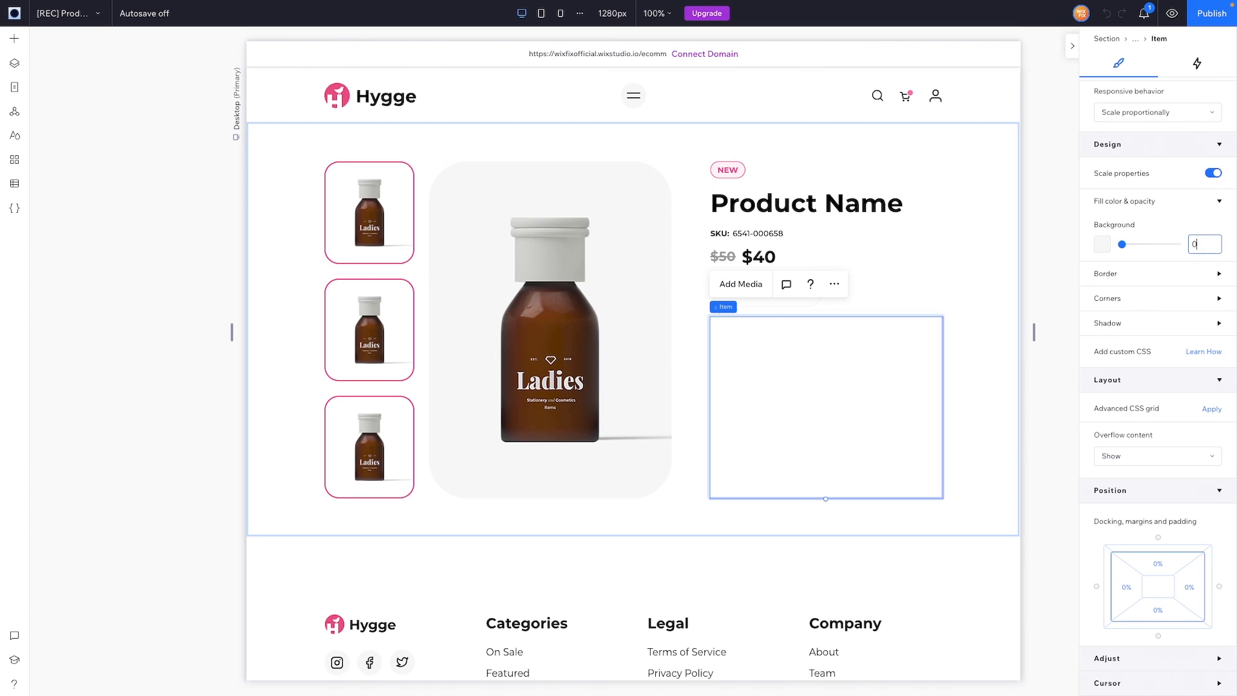
key("Return")
Step: Place Selection Tags in the repeater item at X 0 and stretch them across the full 385 px width
key("a")
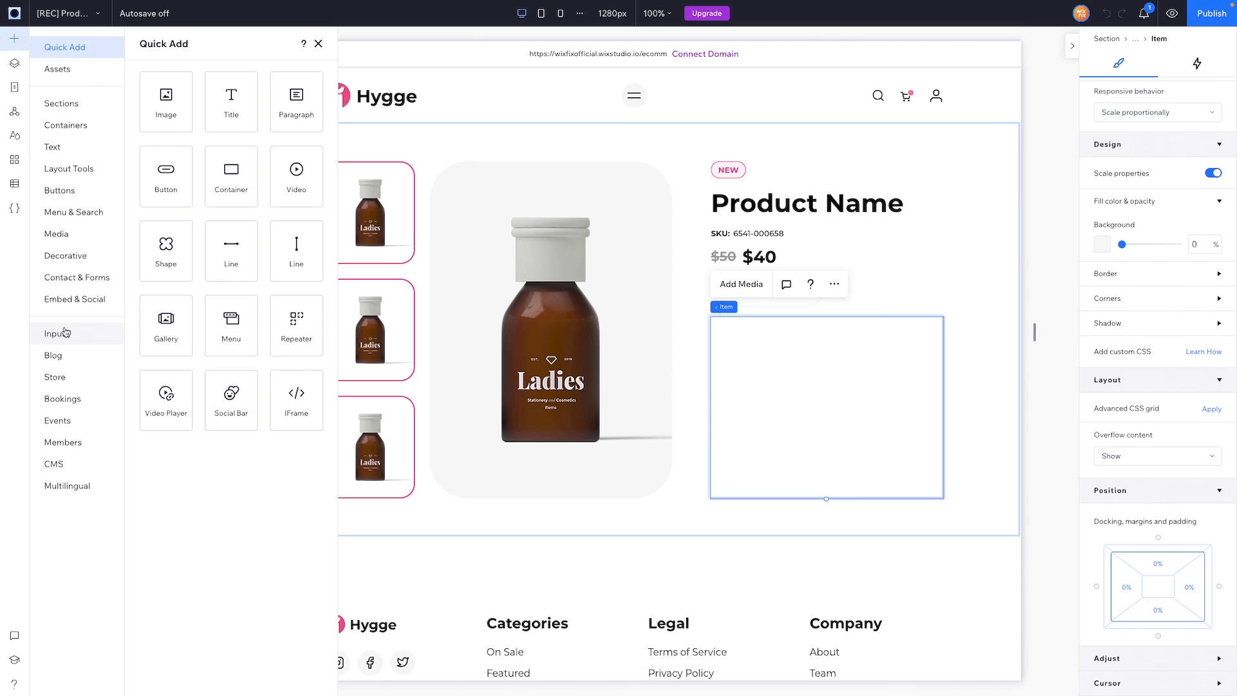
left_click(65, 333)
left_click(166, 322)
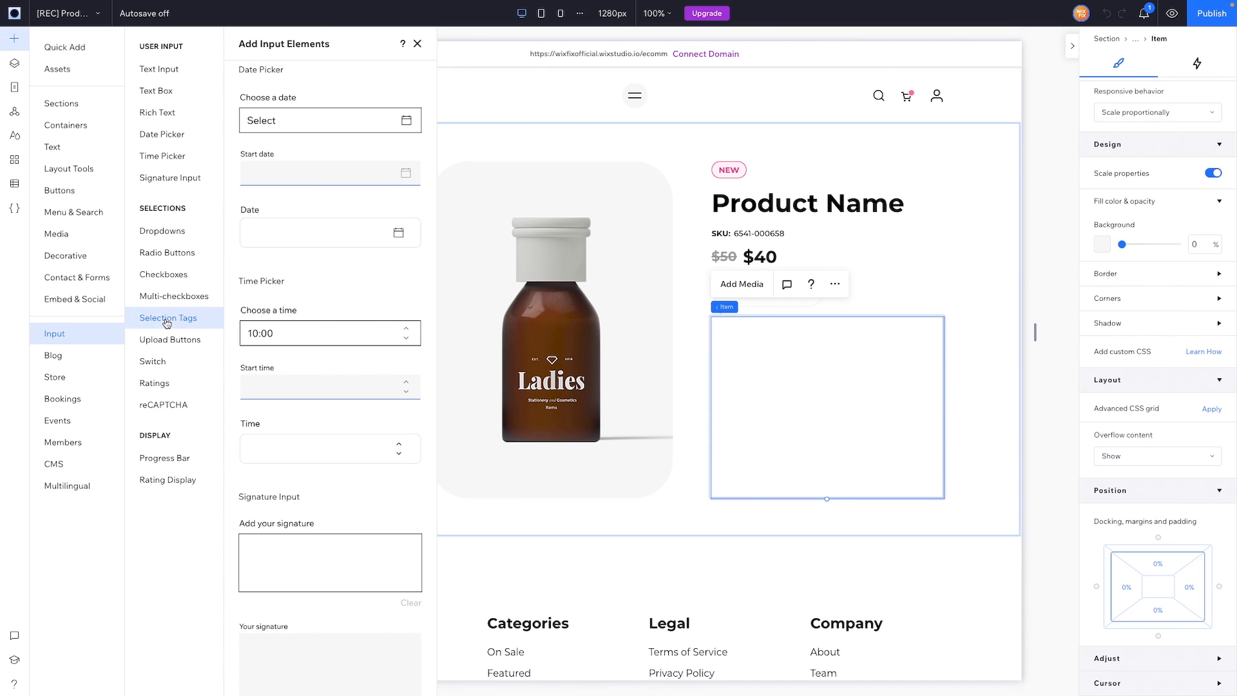
left_click_drag(282, 342, 812, 380)
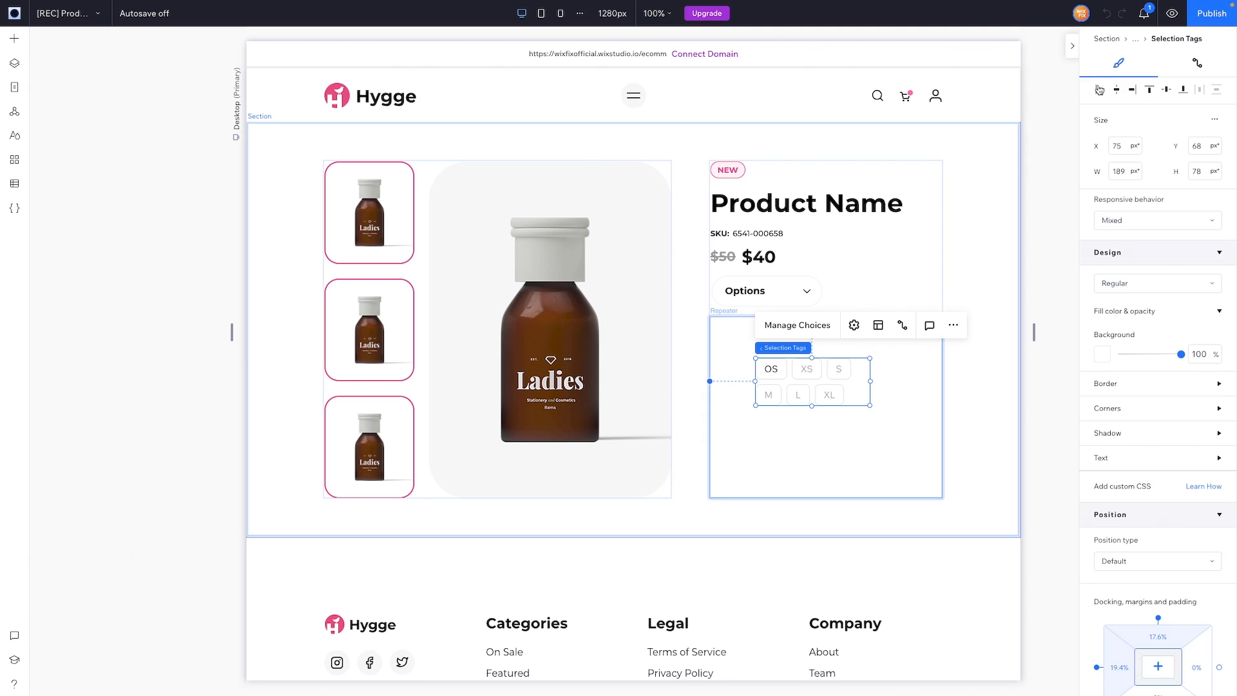
left_click(1099, 90)
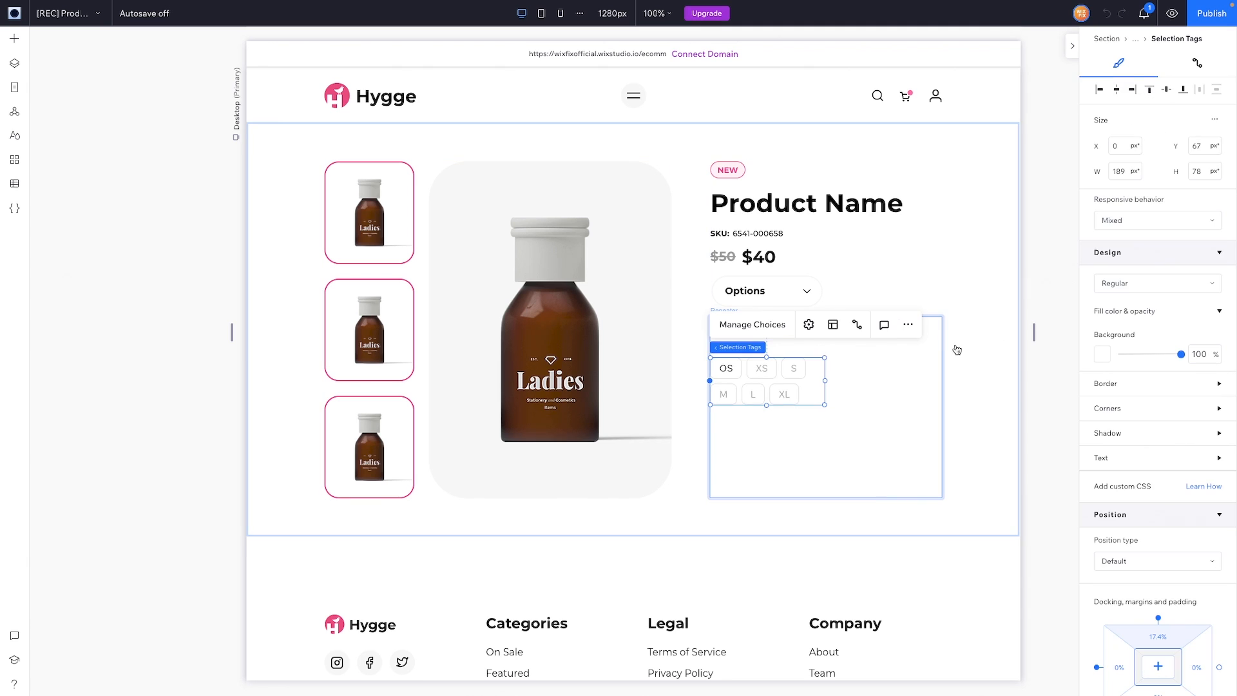
left_click_drag(826, 381, 943, 342)
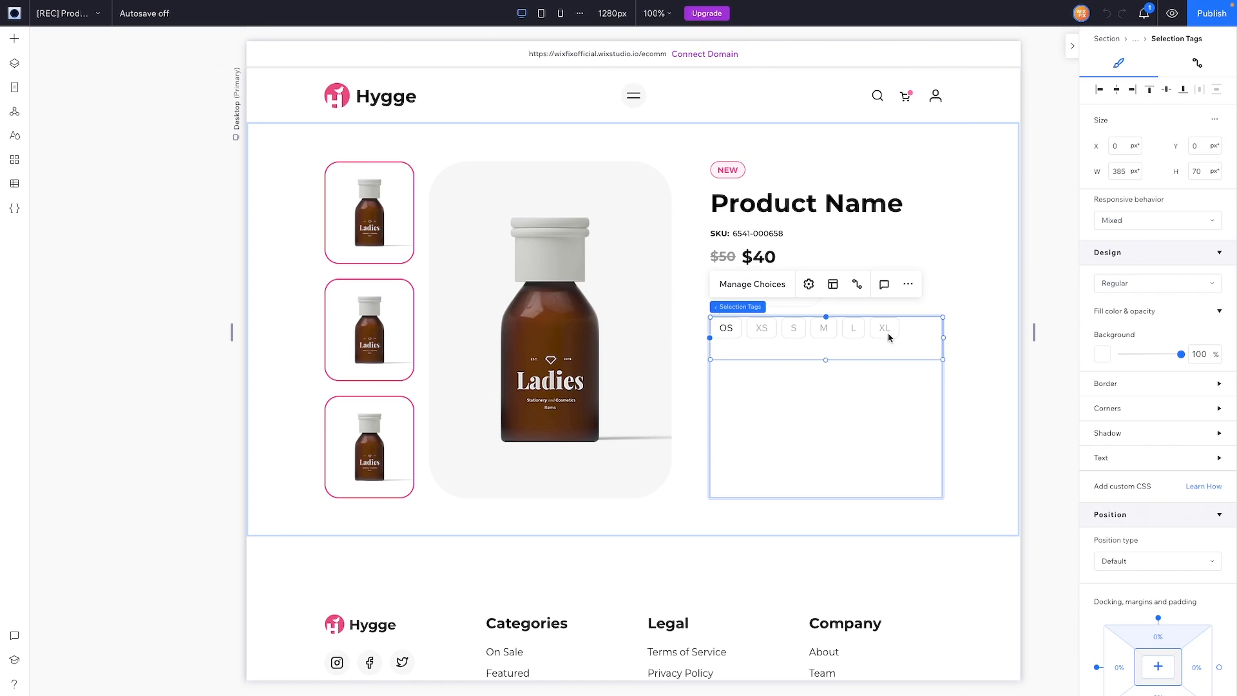
Step: Relabel the tag choices to 6oz, 8oz and 12oz and delete the remaining clothing sizes
left_click(752, 285)
left_click(672, 359)
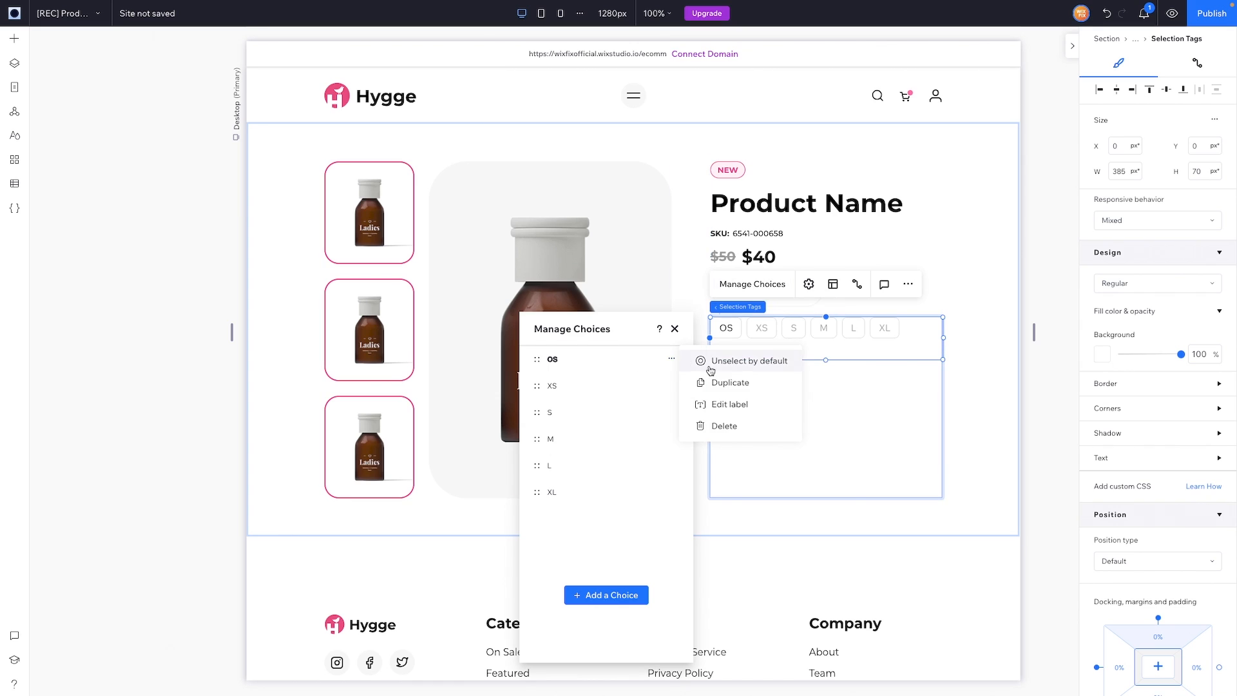
left_click(732, 404)
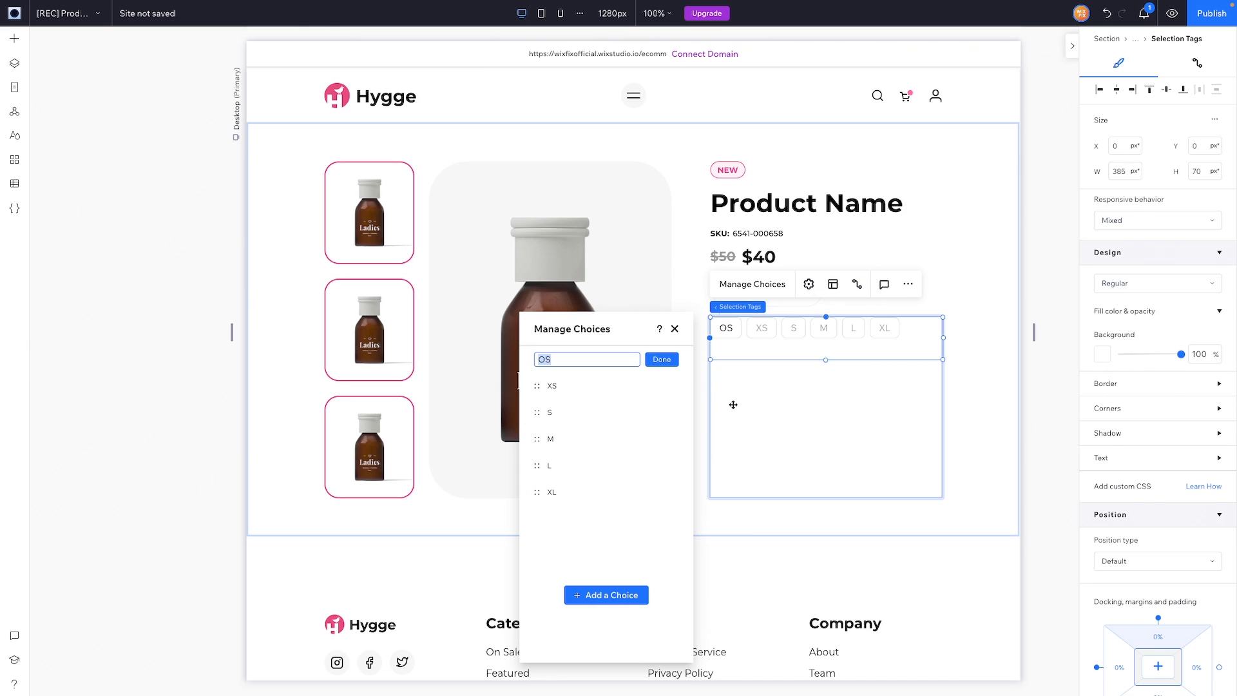
type("6oz")
left_click(671, 385)
left_click(721, 428)
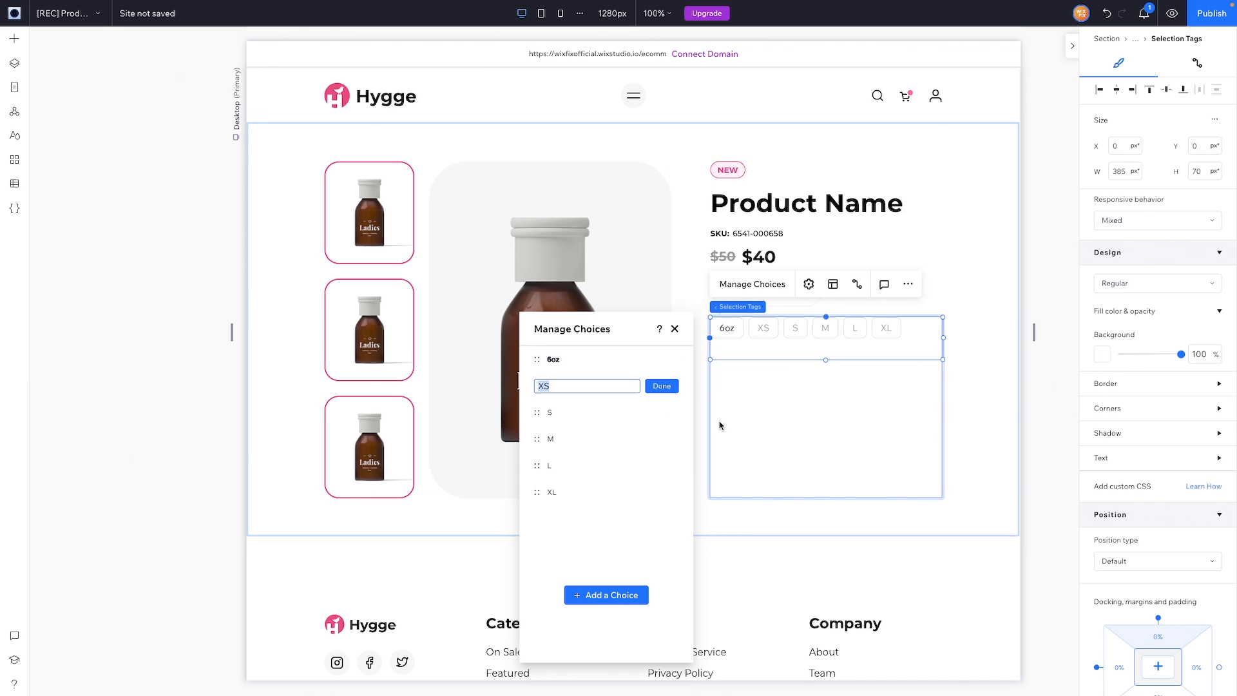
type("8oz")
key("Return")
left_click(670, 412)
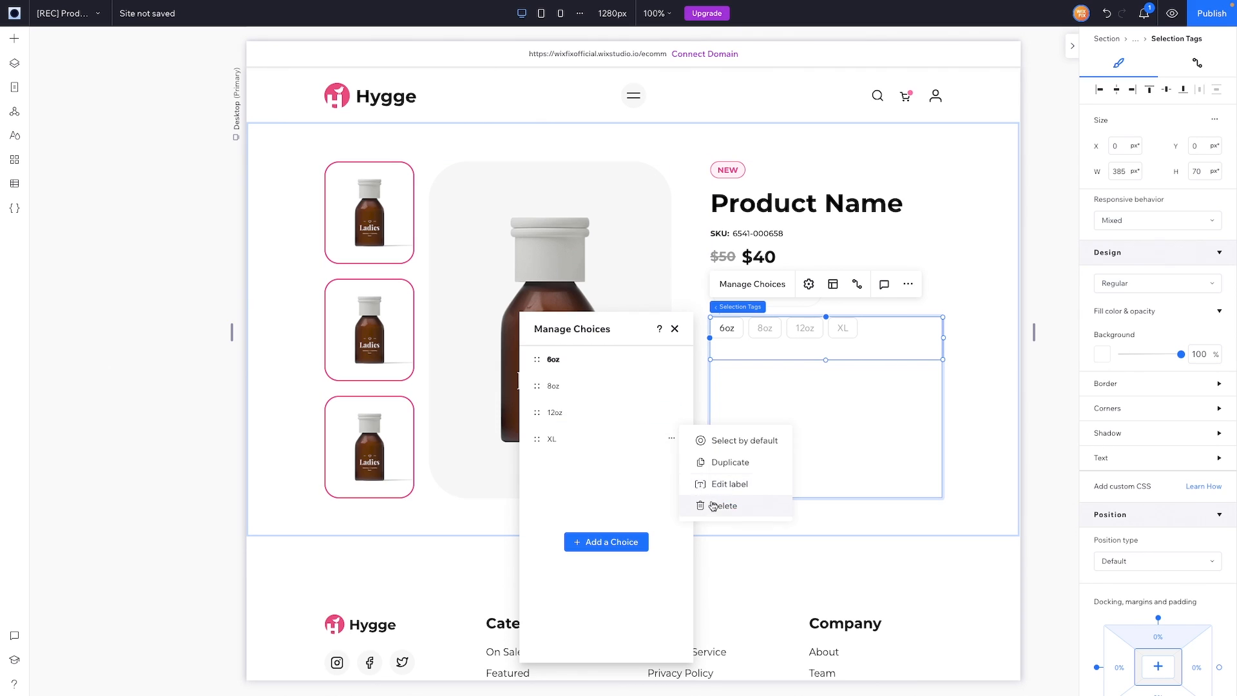
left_click(714, 506)
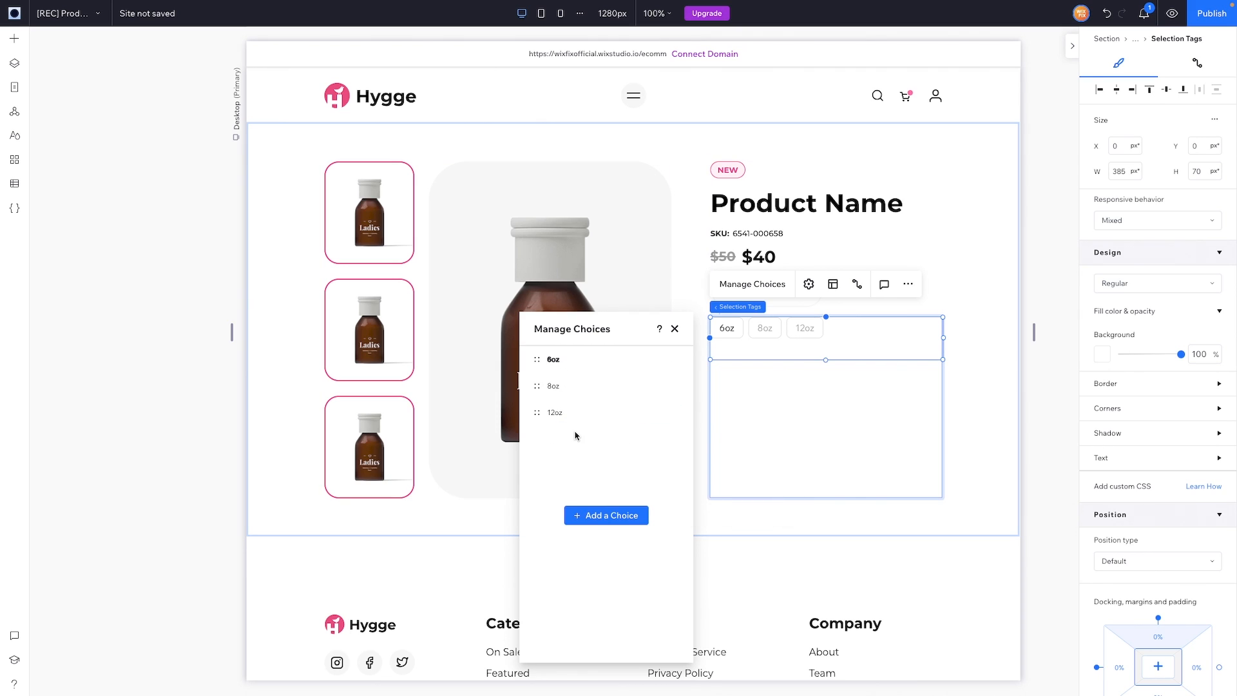
left_click(675, 328)
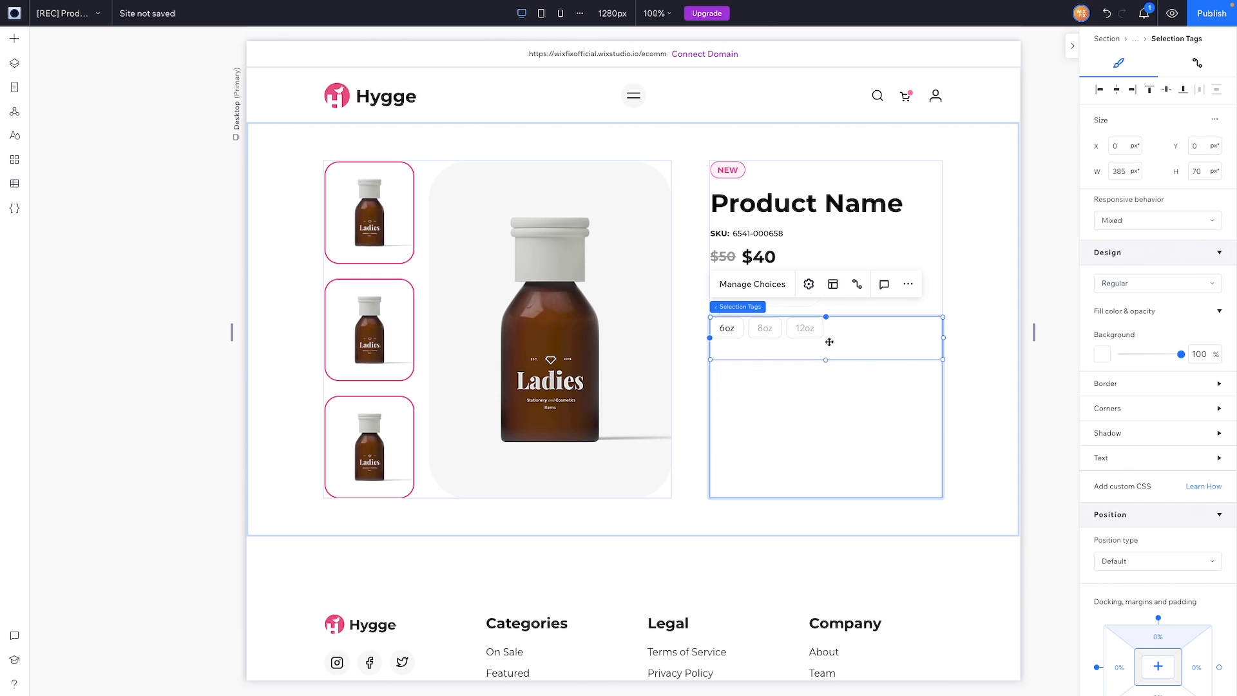
Step: Shrink the Selection Tags box to the tags' height and give the tags 2 px light grey borders
left_click_drag(827, 359, 831, 340)
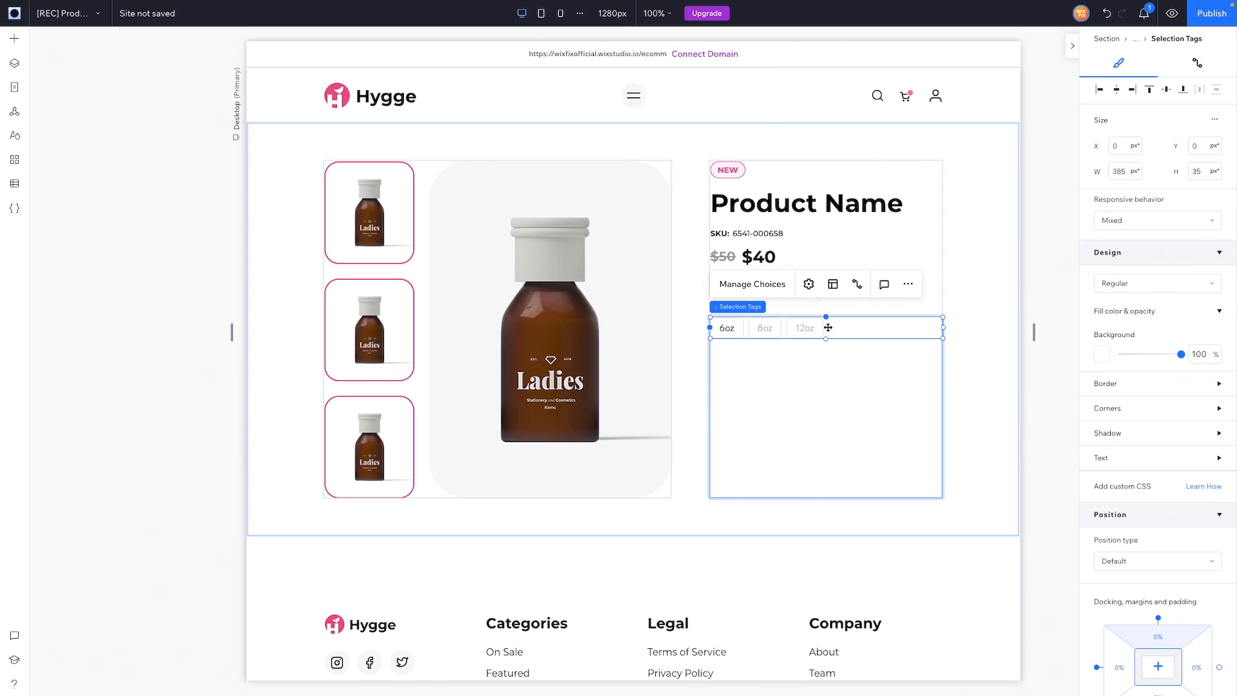
left_click(1133, 386)
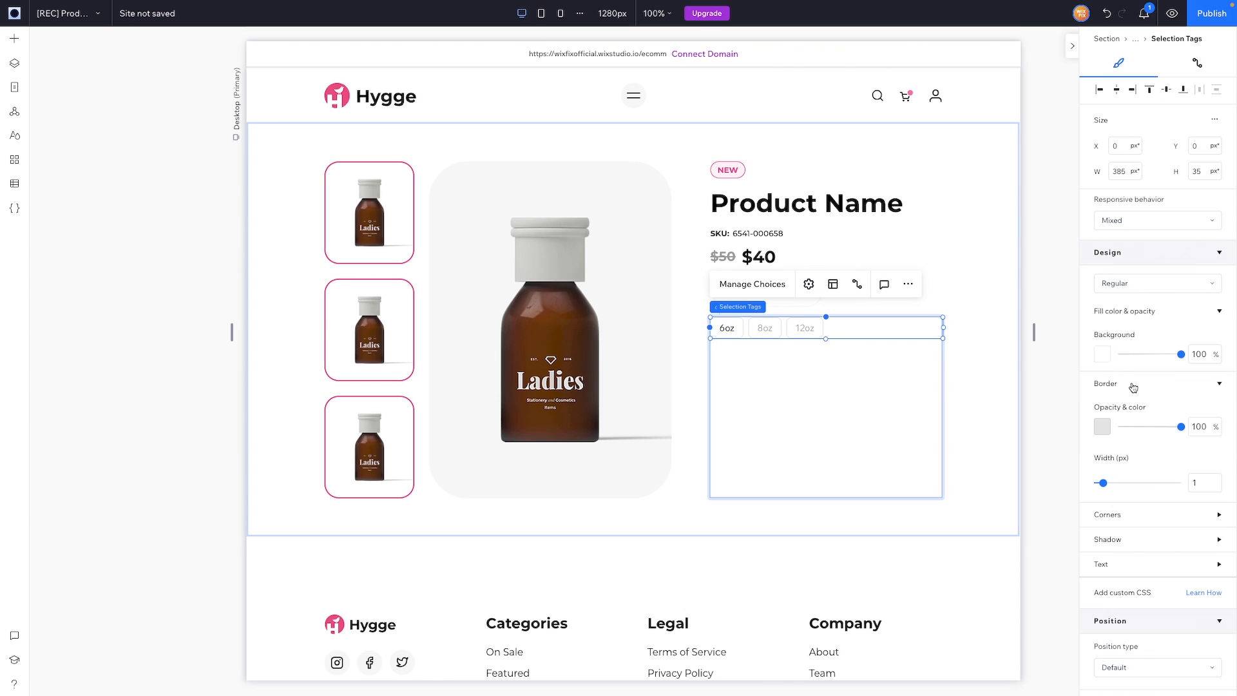
left_click(1103, 426)
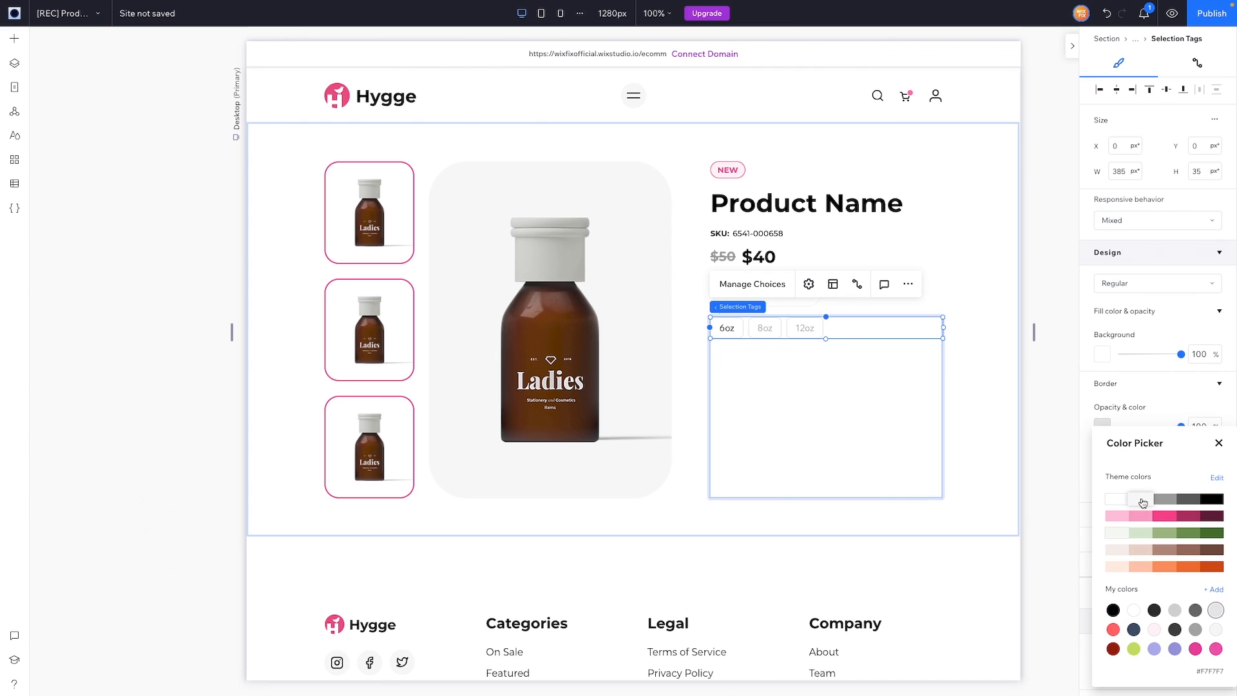
left_click(1142, 501)
left_click(1219, 444)
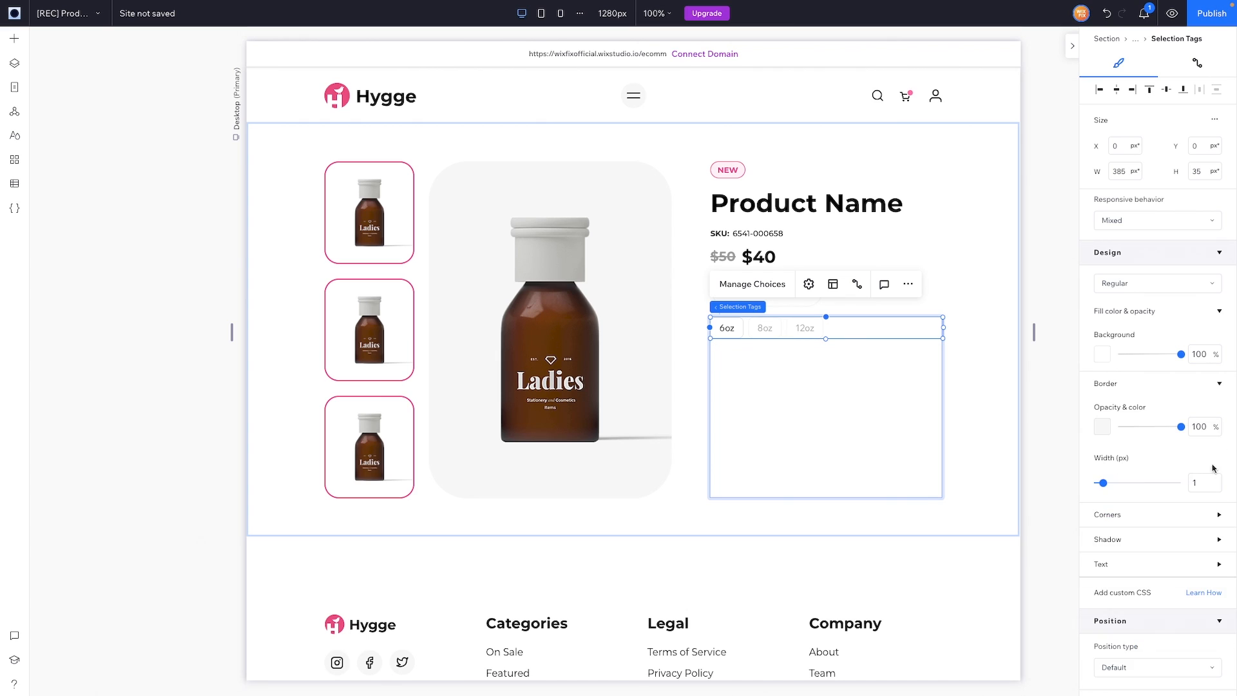
left_click(1200, 484)
type("2")
left_click(1170, 515)
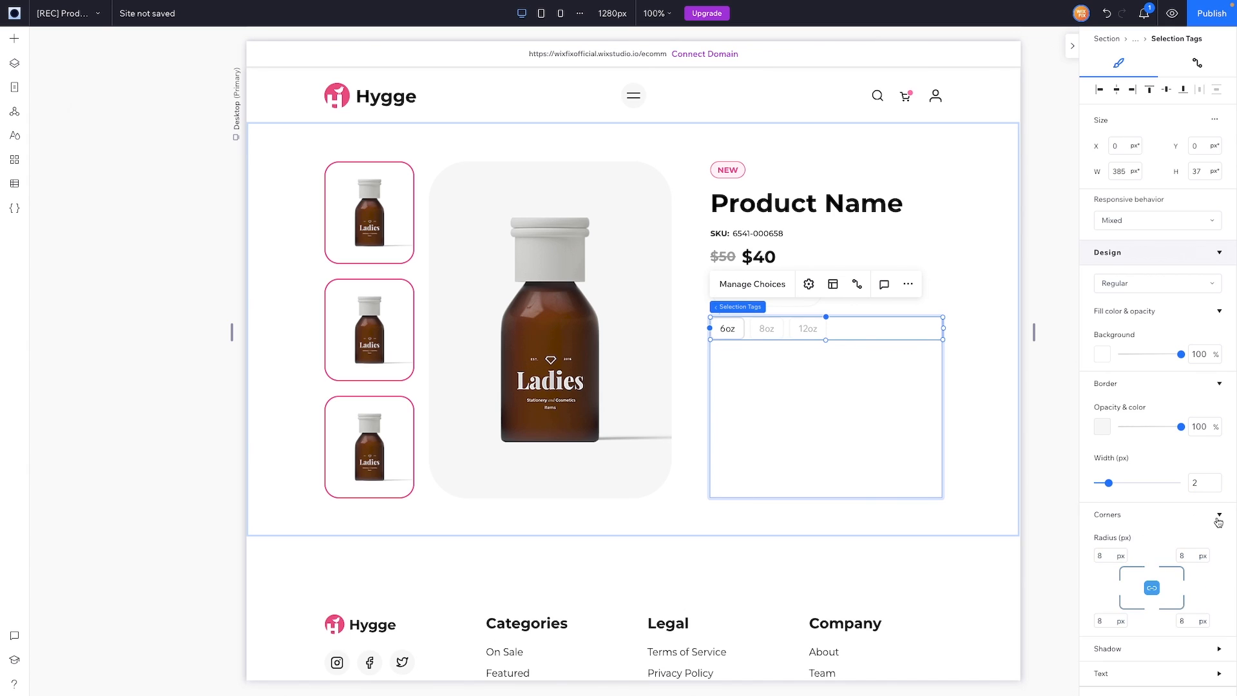
left_click(1219, 516)
Step: Set the size tags' text font to Montserrat Bold
left_click(1151, 565)
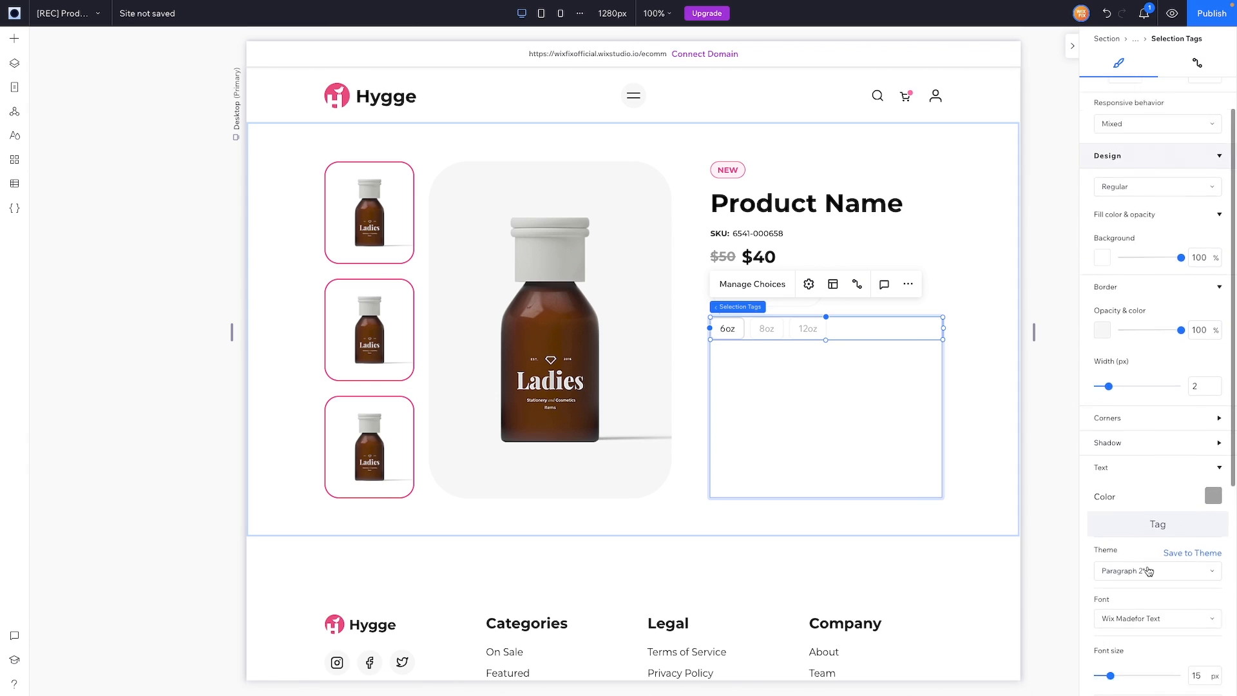
left_click(1155, 483)
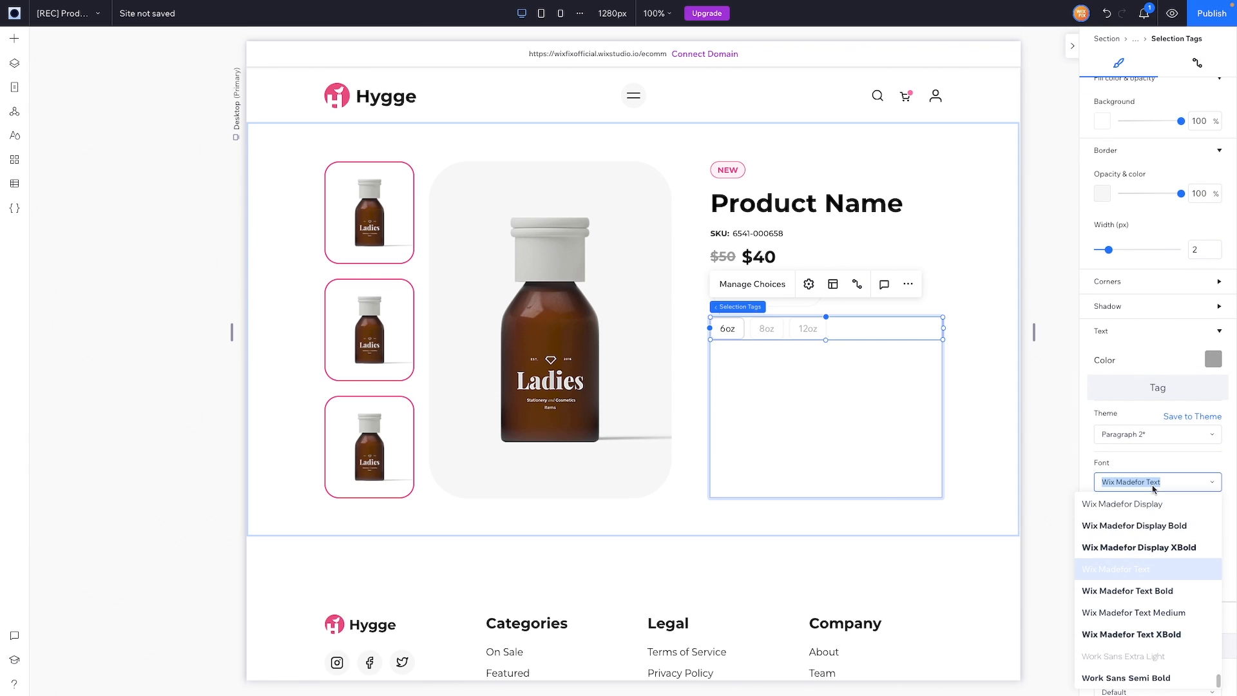
type("Montserrat Black")
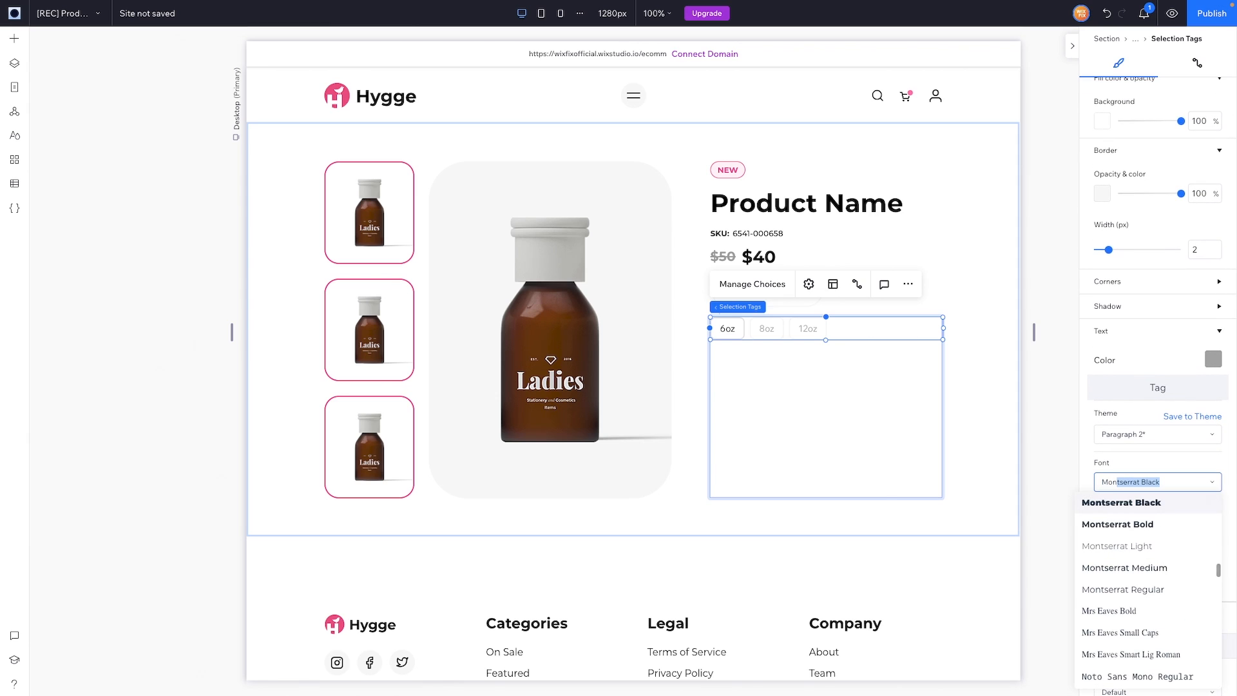
left_click(1147, 521)
left_click(1148, 523)
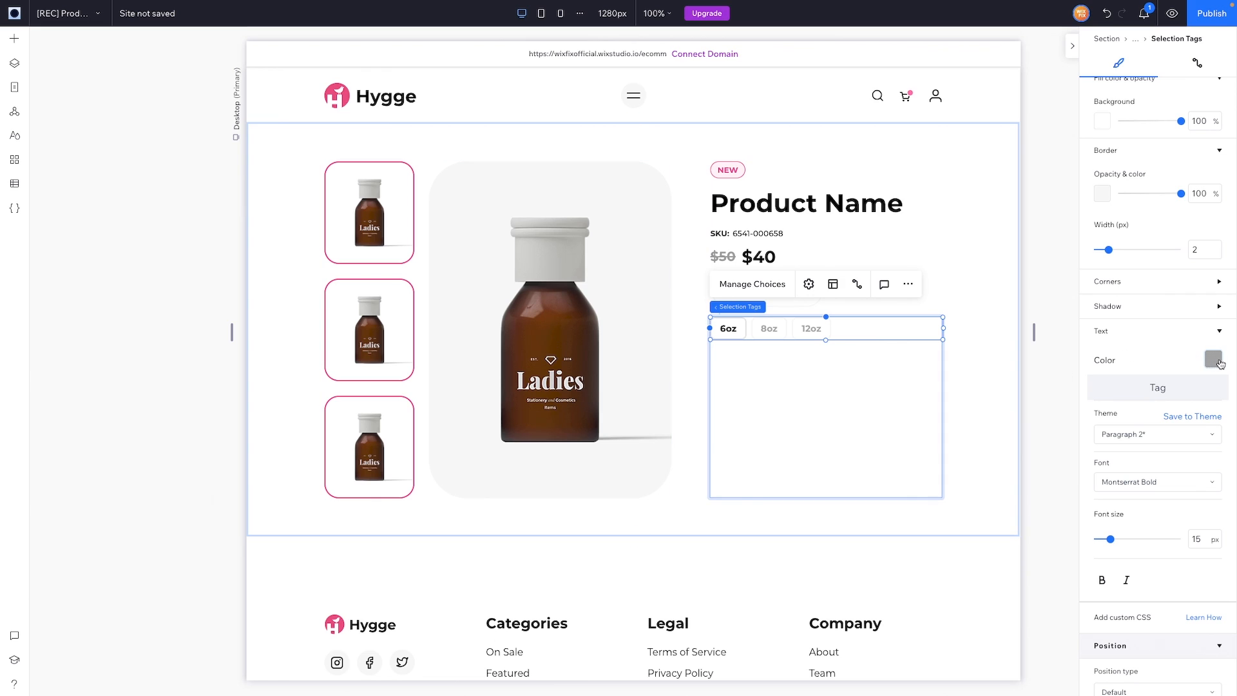
scroll(1205, 348, "up", 4)
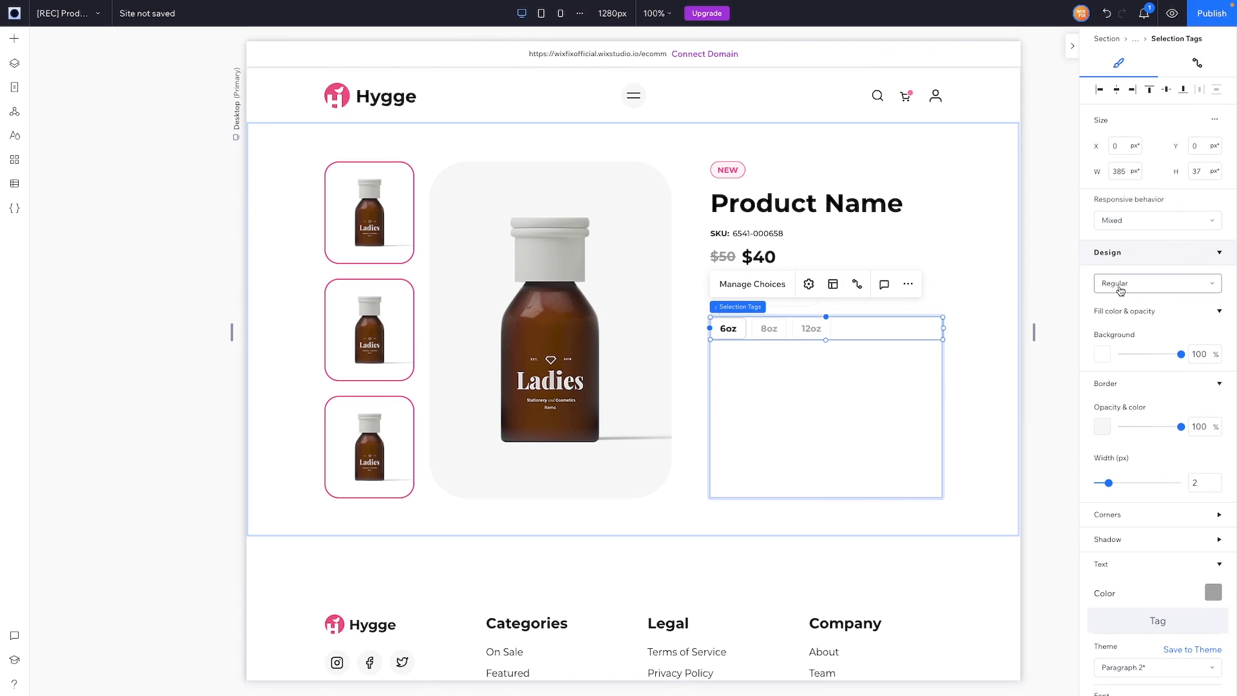
Step: Make the tag borders black in the Hover and Selected states
left_click(1119, 289)
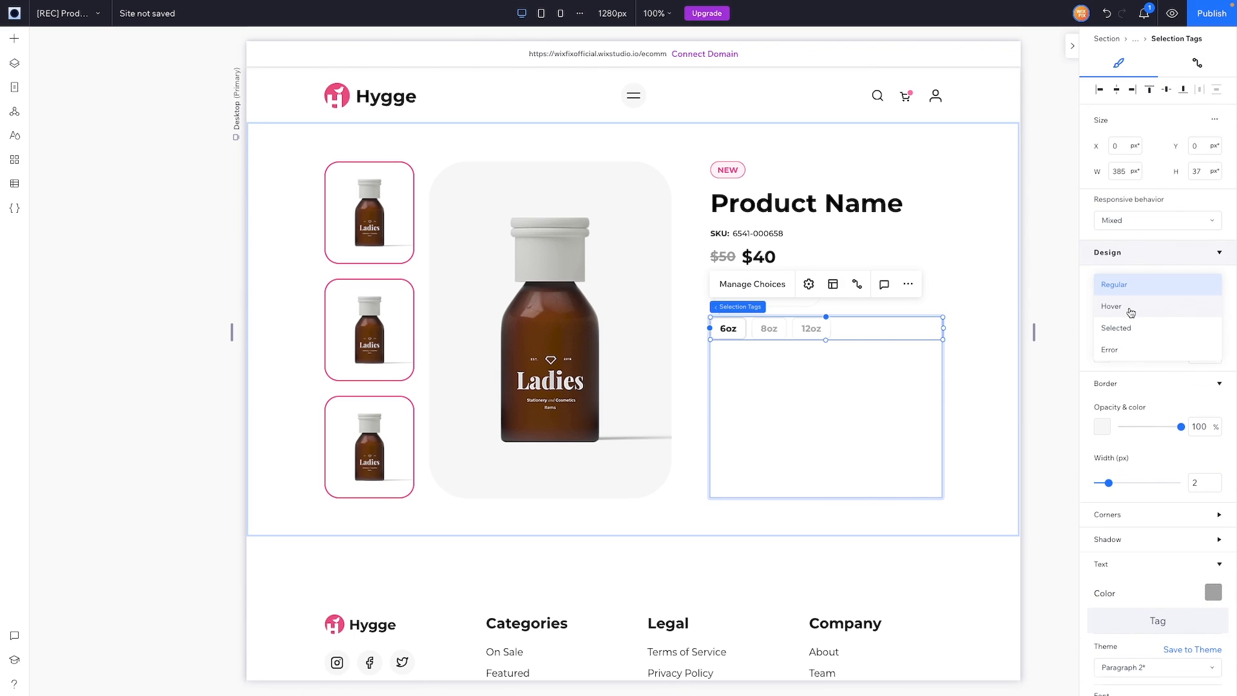
left_click(1131, 308)
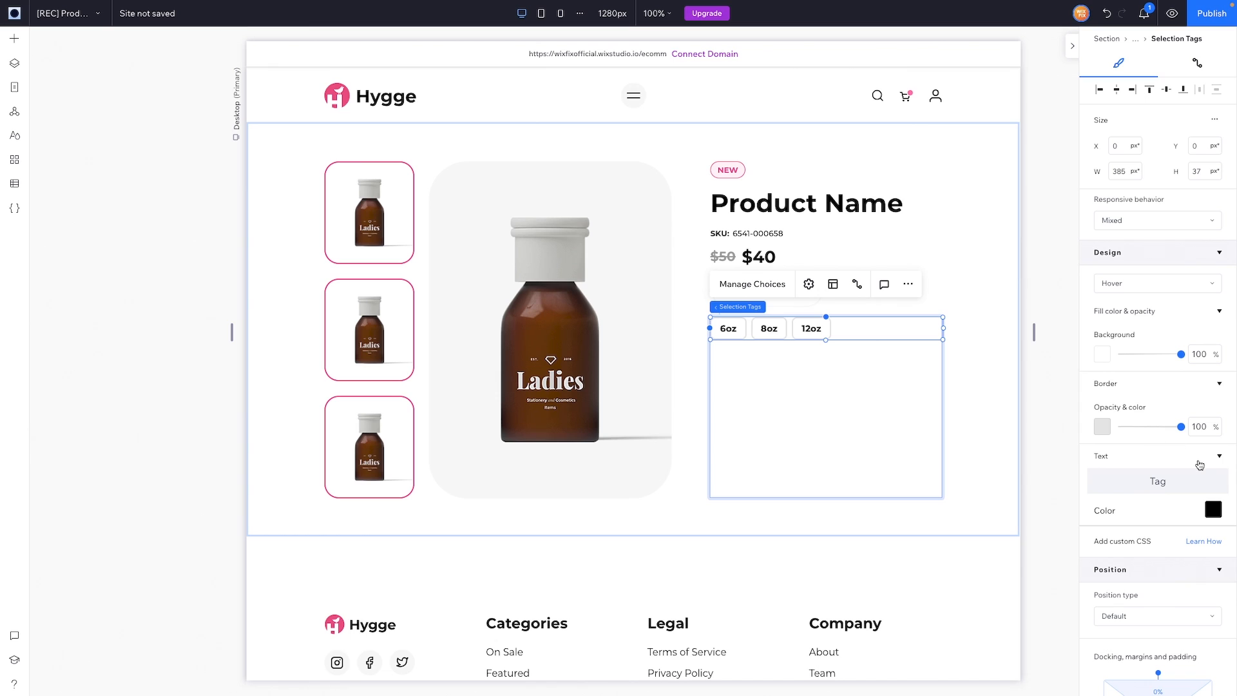
left_click(1150, 285)
left_click(1141, 390)
left_click(1103, 426)
left_click(1212, 499)
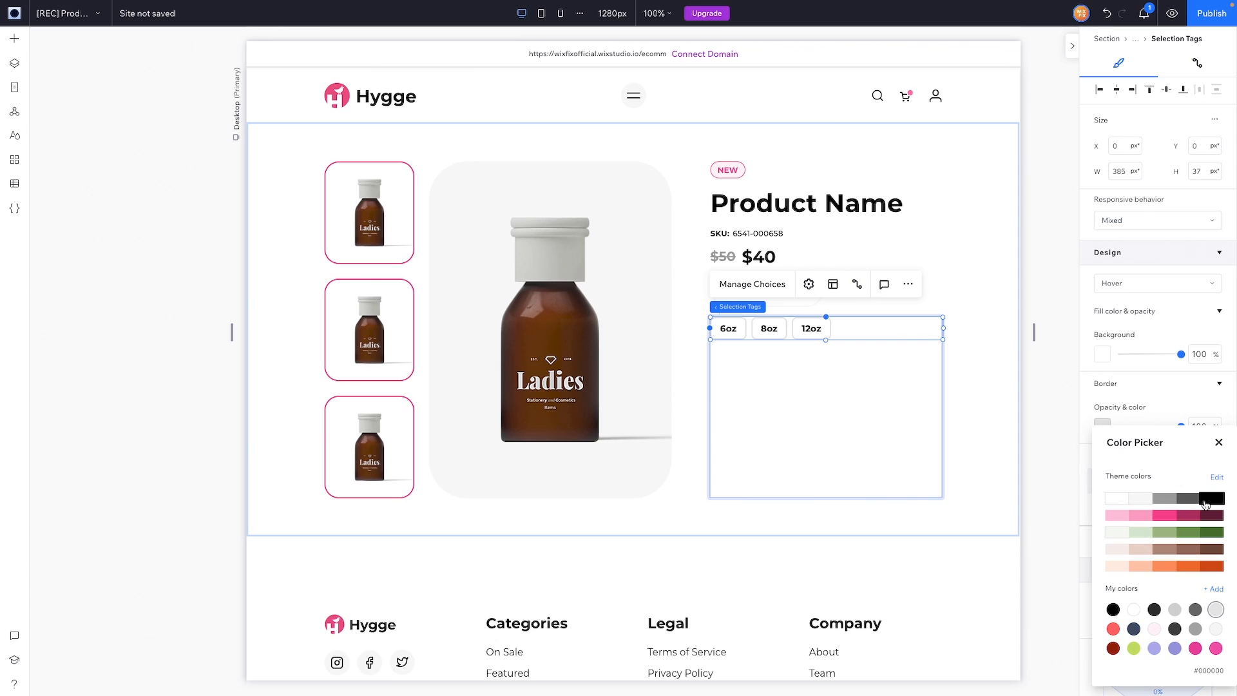
left_click(1219, 442)
left_click(1150, 283)
left_click(1128, 306)
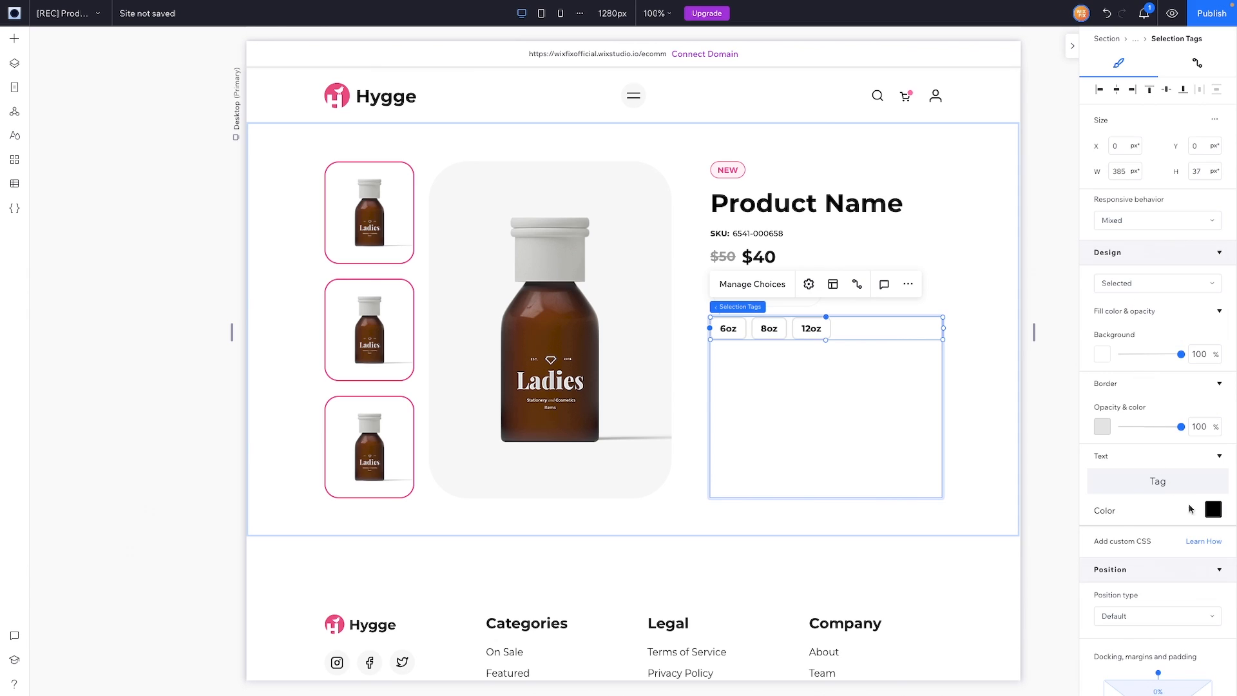
left_click(1102, 428)
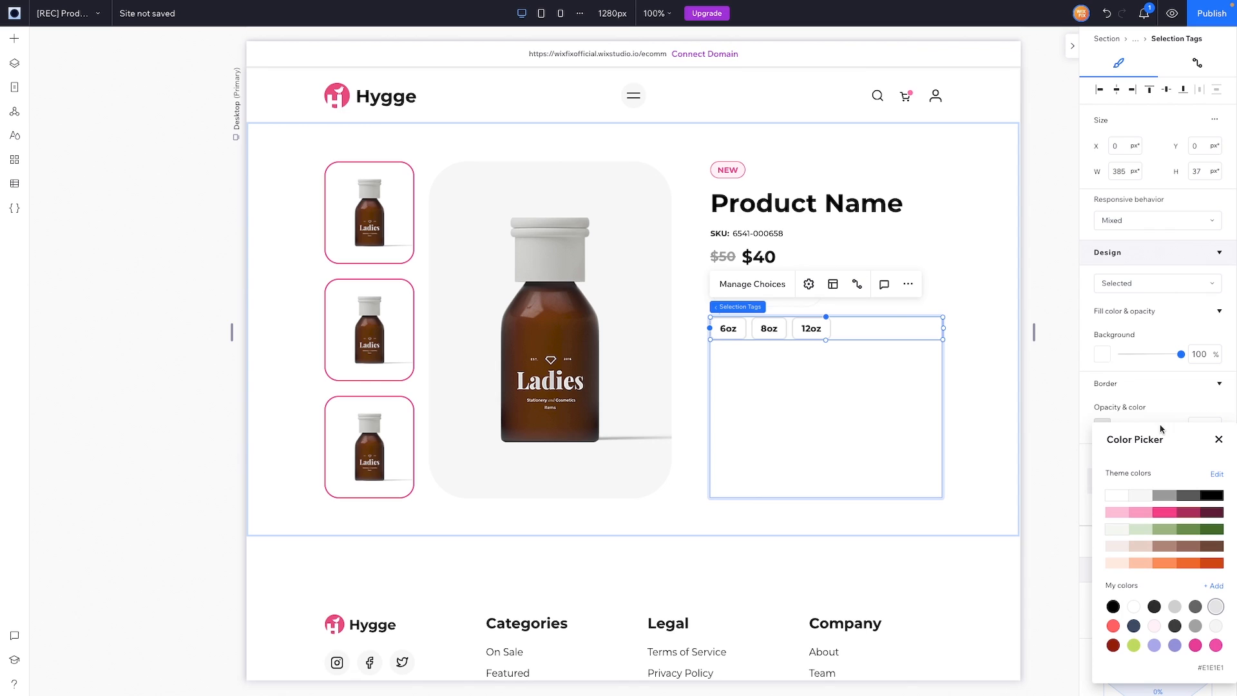
left_click(1215, 495)
Step: Give the tags' Error state a white fill, light grey border and light grey text
left_click(1150, 283)
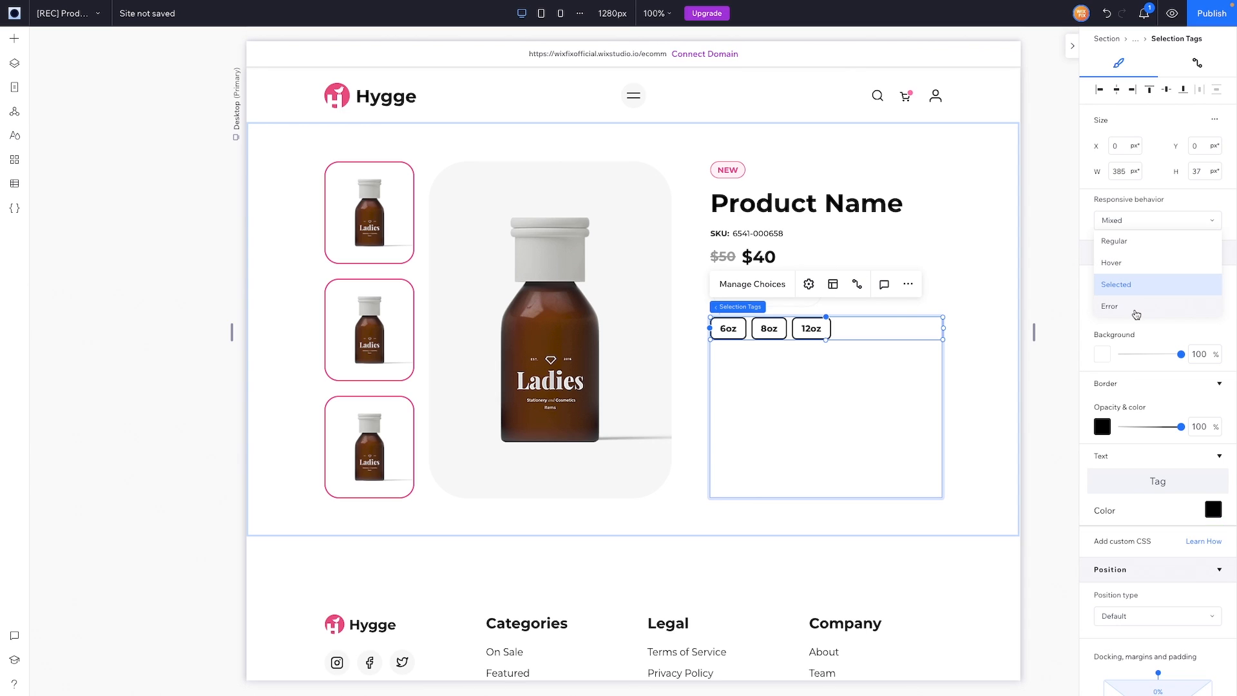
left_click(1134, 310)
left_click(1102, 353)
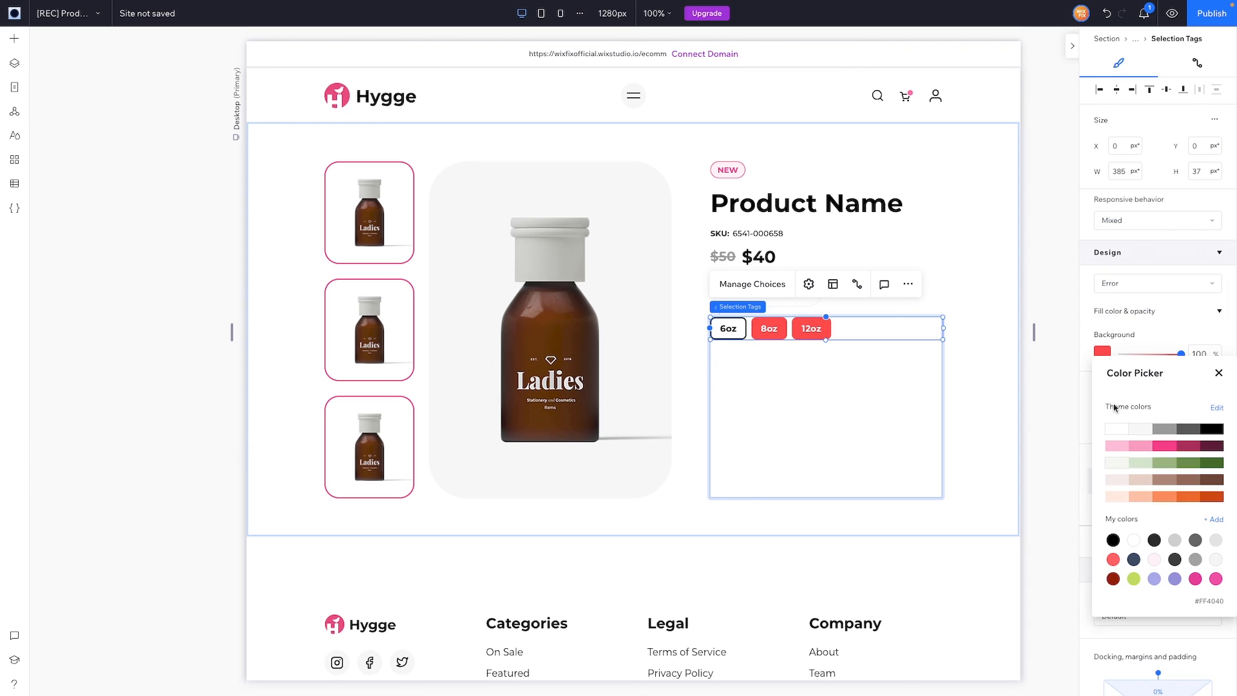
left_click(1117, 428)
left_click(1218, 373)
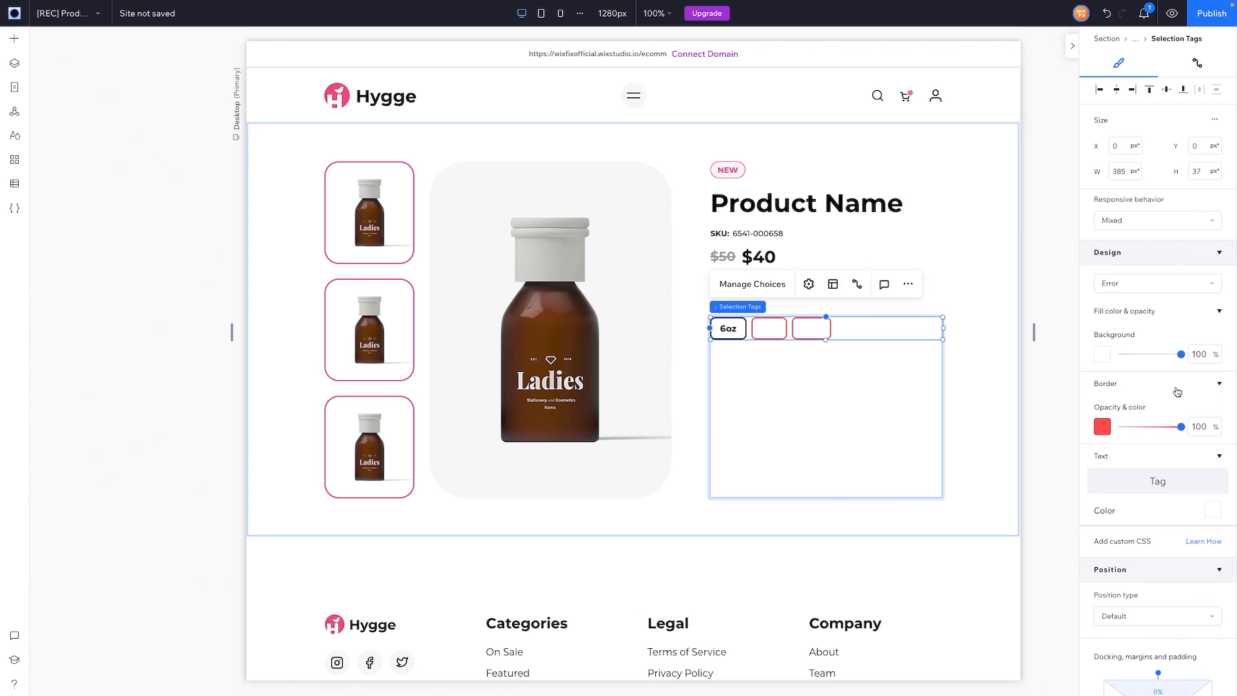
left_click(1102, 424)
left_click(1144, 502)
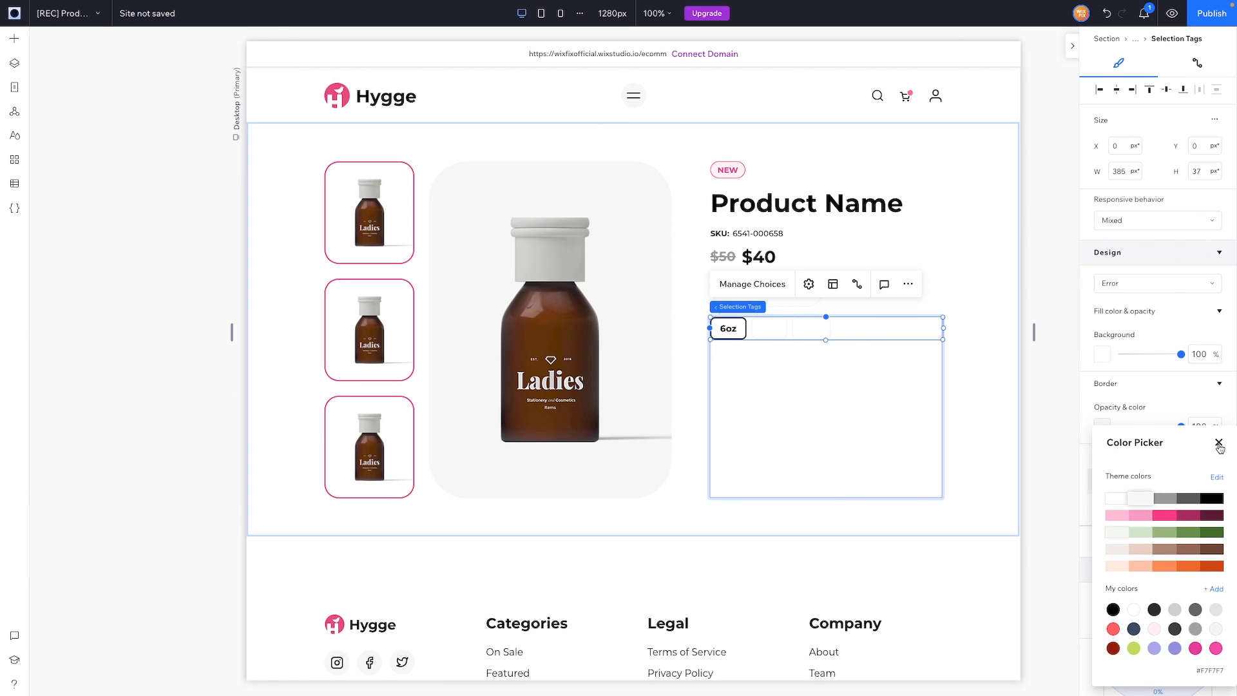
left_click(1219, 442)
scroll(1133, 539, "down", 1)
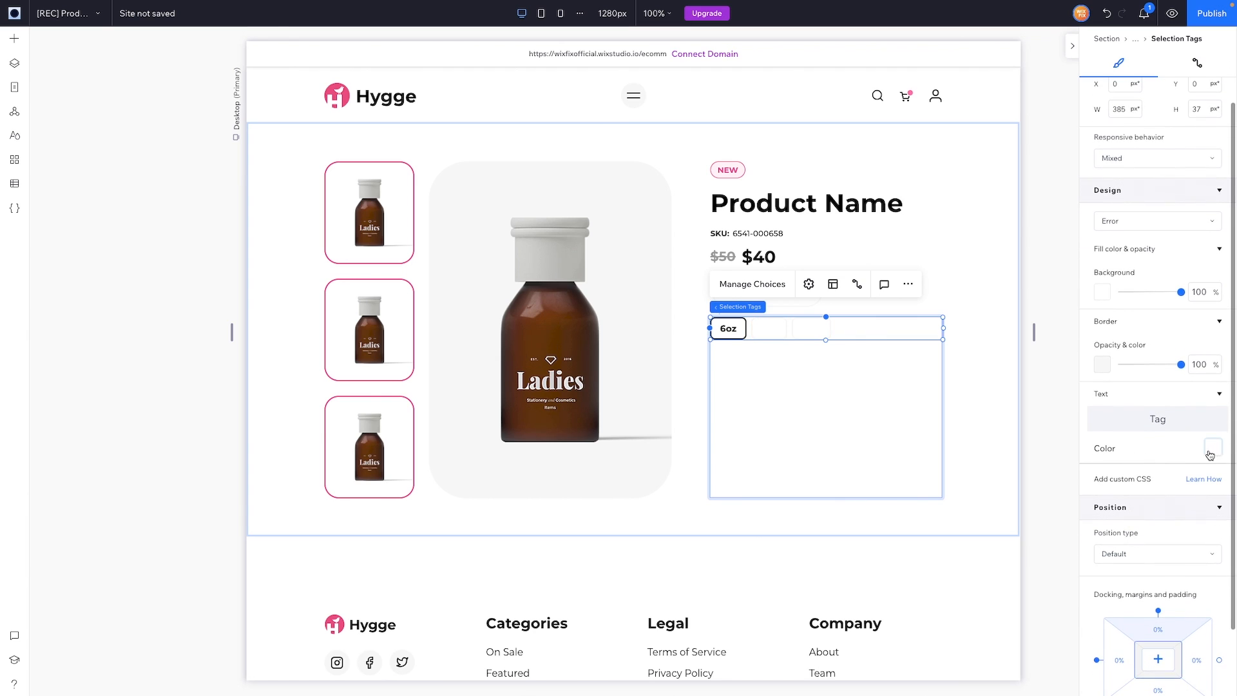
left_click(1214, 449)
left_click(1141, 516)
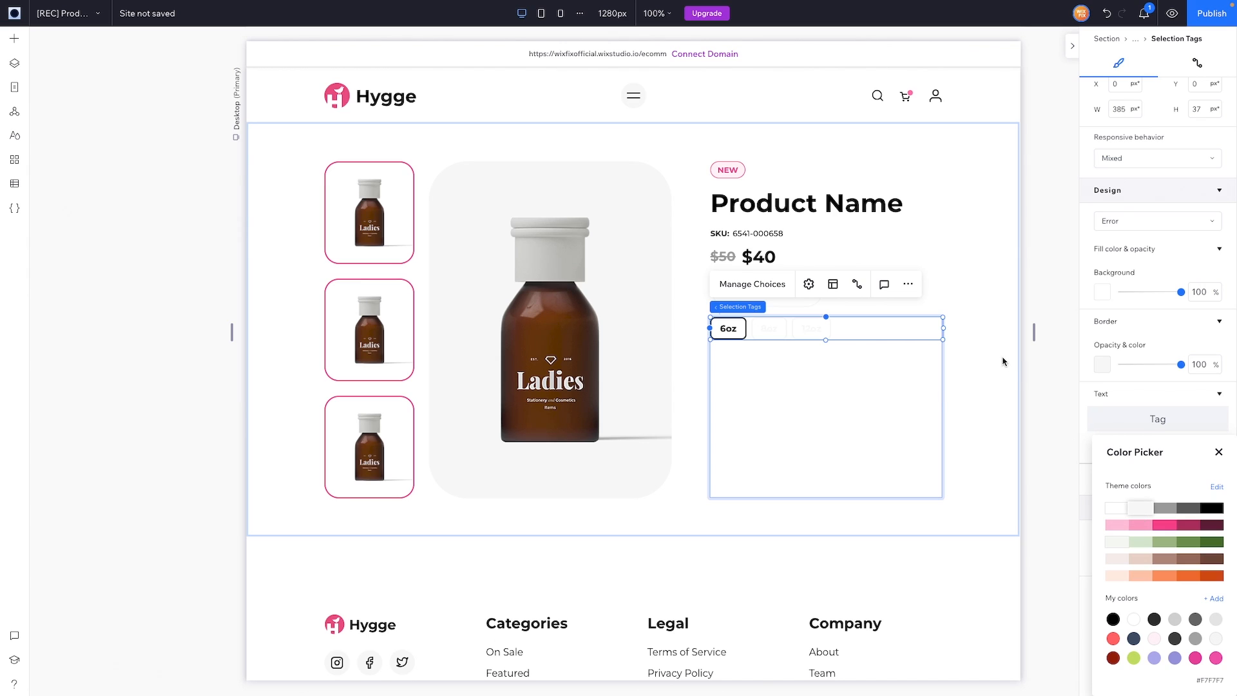
Step: Set the tags' container item height to 0 so it fits the tags
left_click(868, 386)
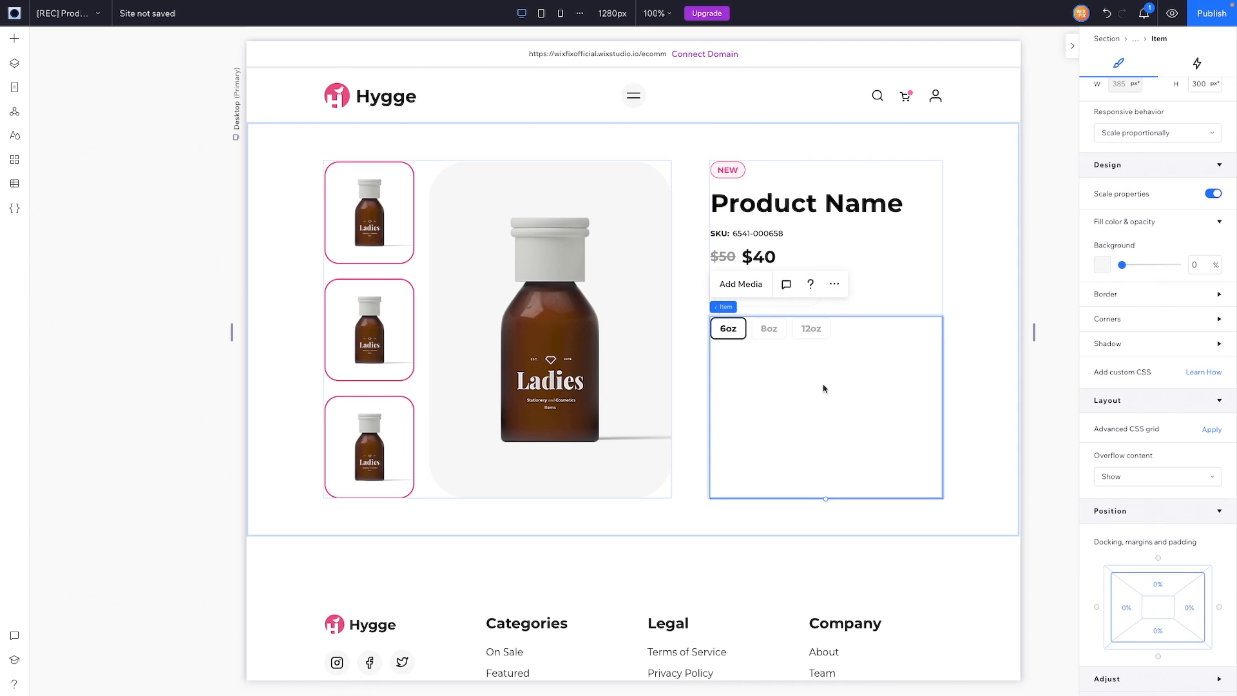
left_click(1207, 153)
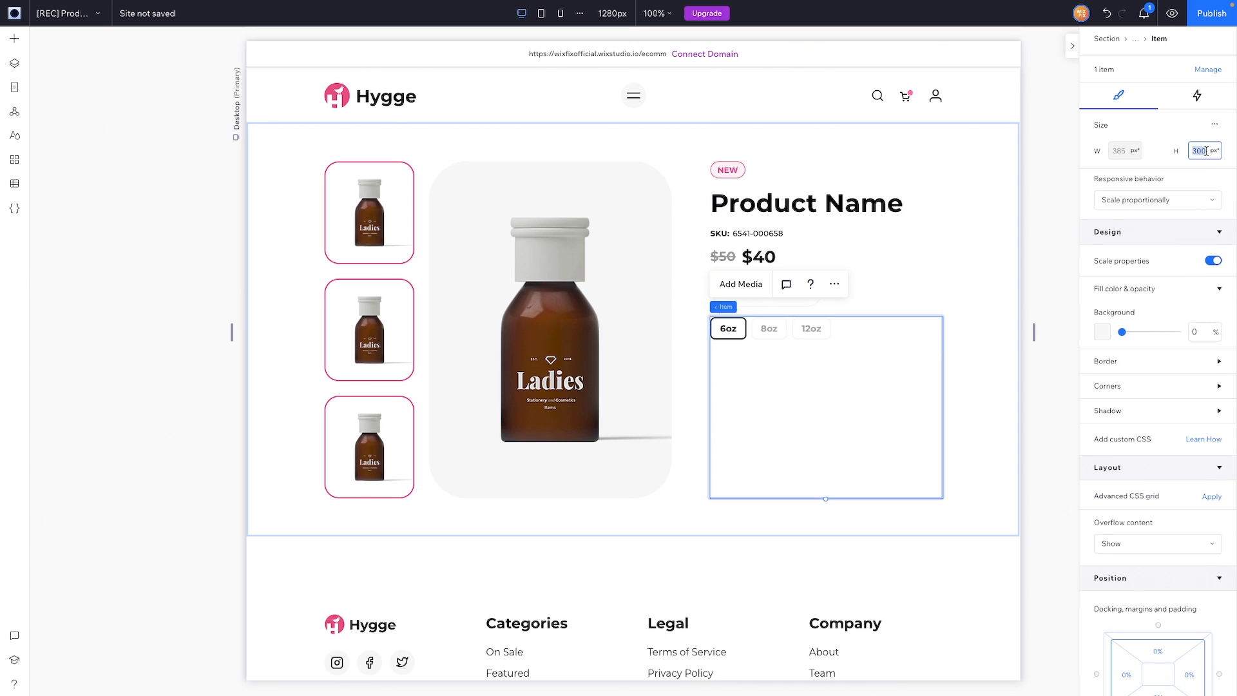
type("0")
key("Return")
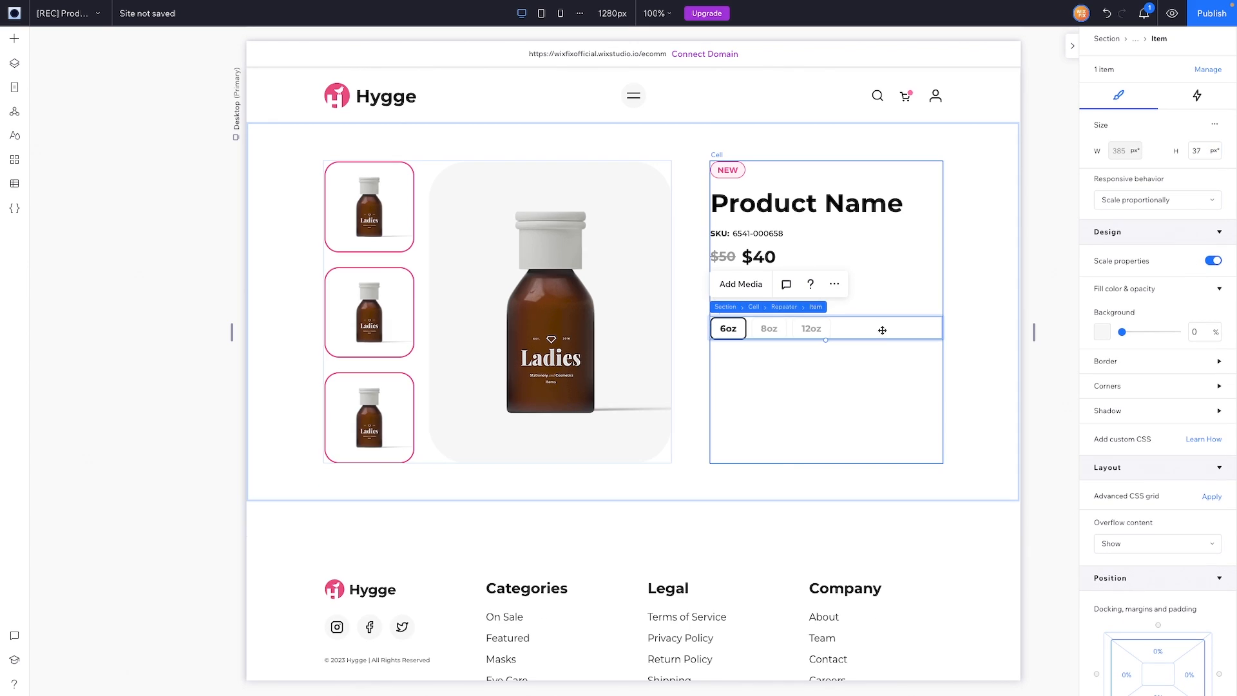
left_click(886, 387)
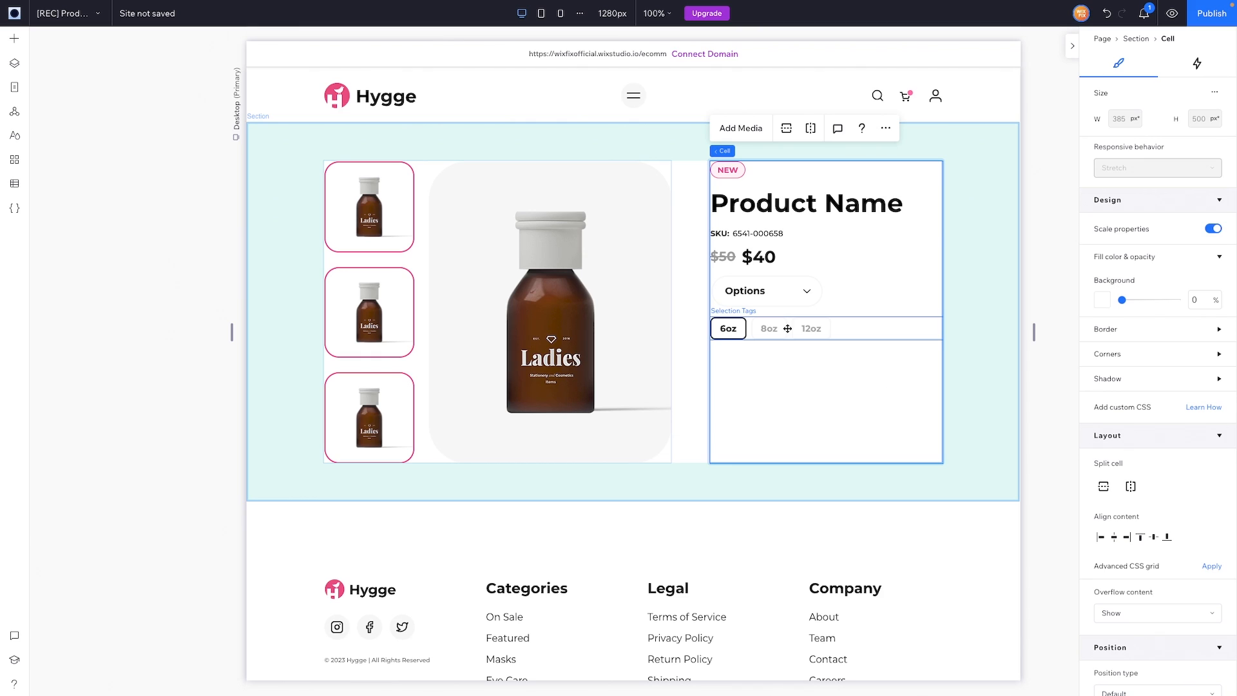
Step: Round the size tags' corners to a 999 px pill radius
left_click(846, 328)
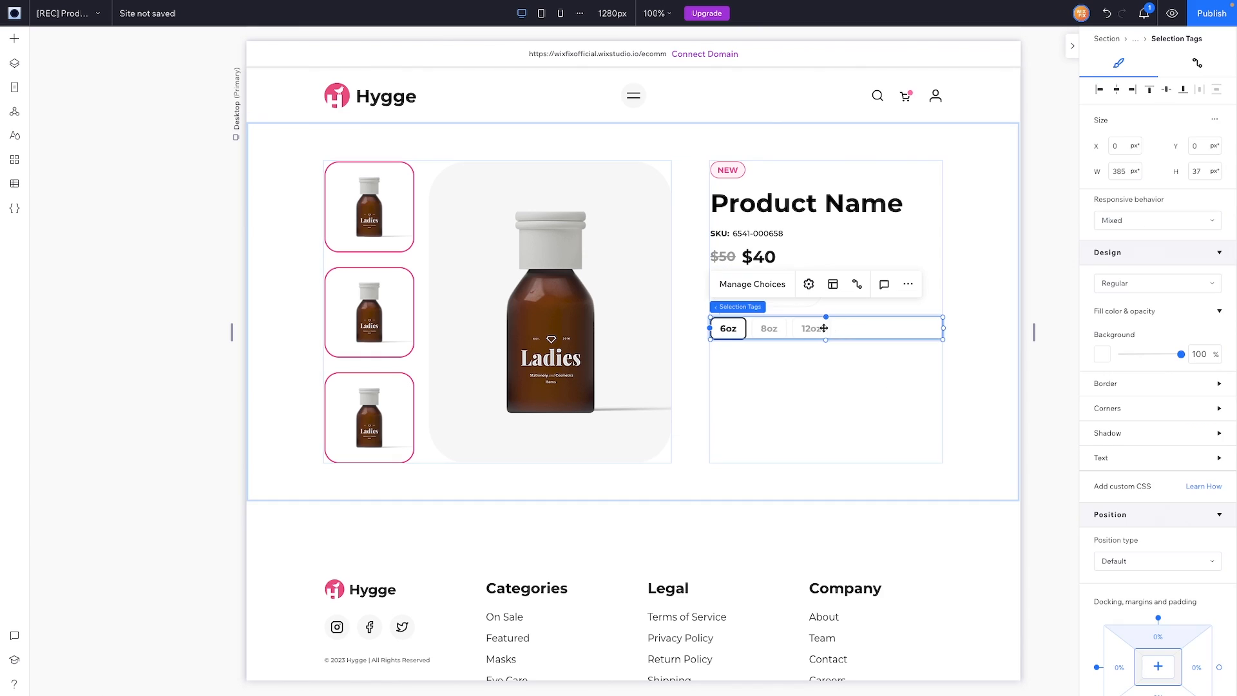
left_click(1126, 408)
left_click(1114, 449)
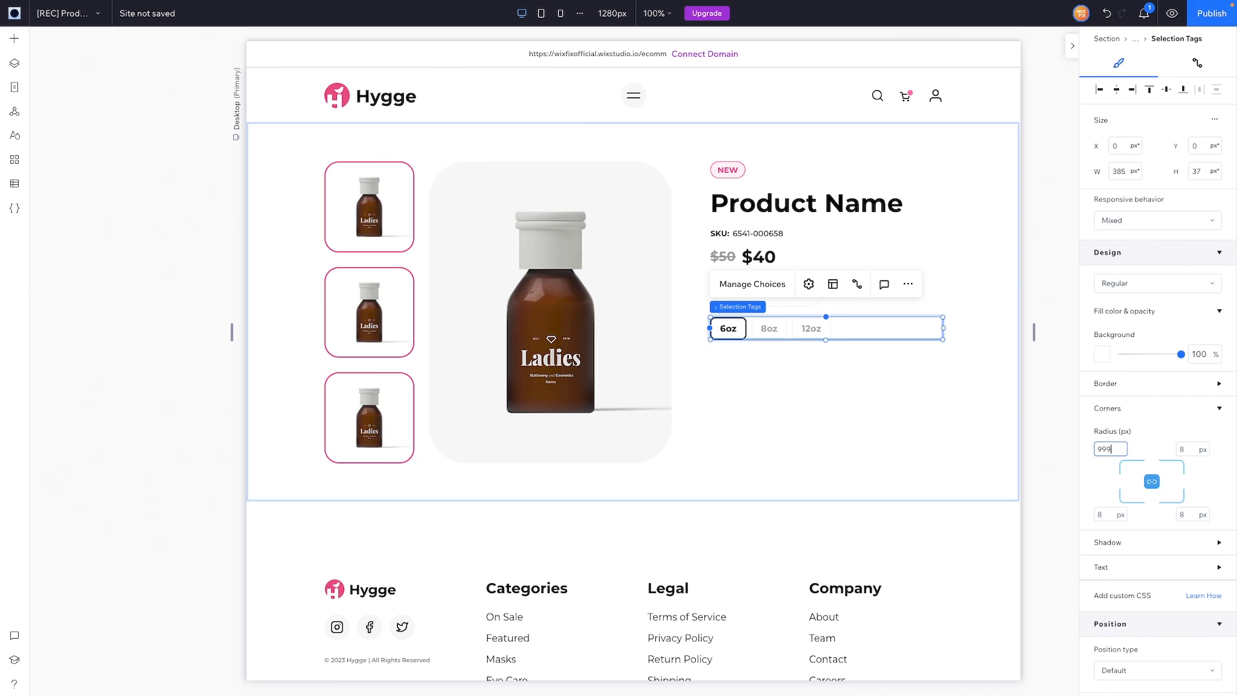
key("Return")
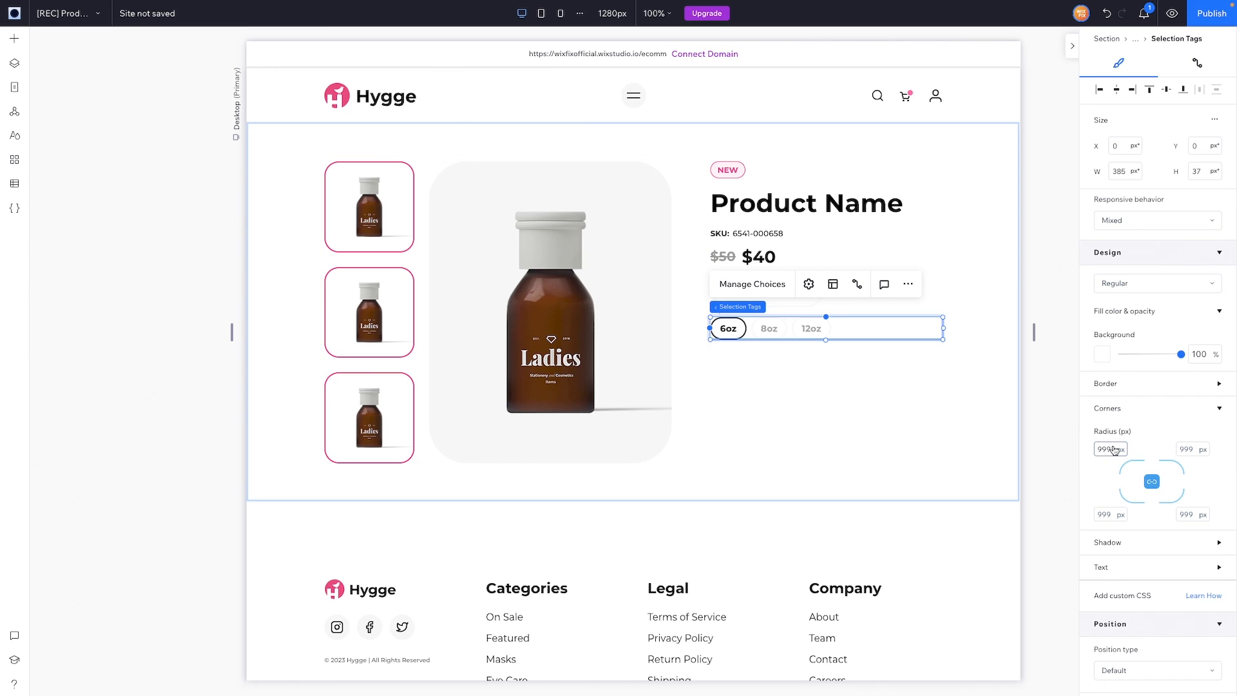
left_click(924, 419)
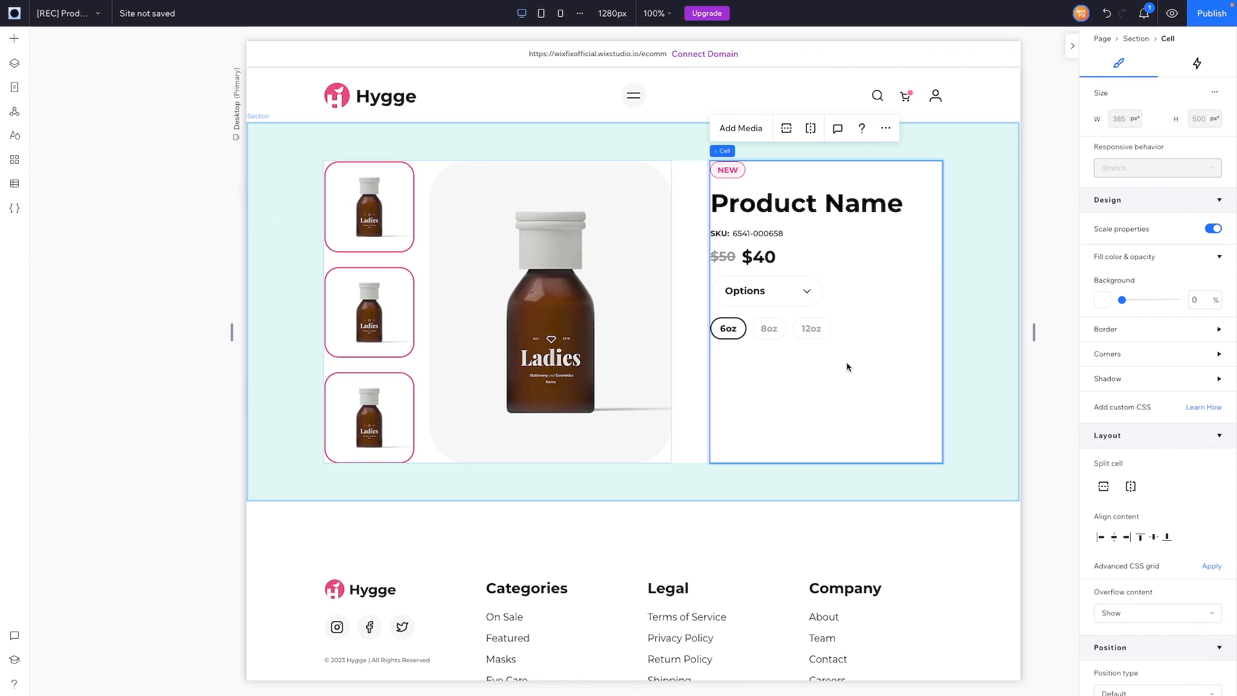
Step: Duplicate the SKU label, move the copy below the size tags, and change it to 'Quantity:'
left_click(15, 40)
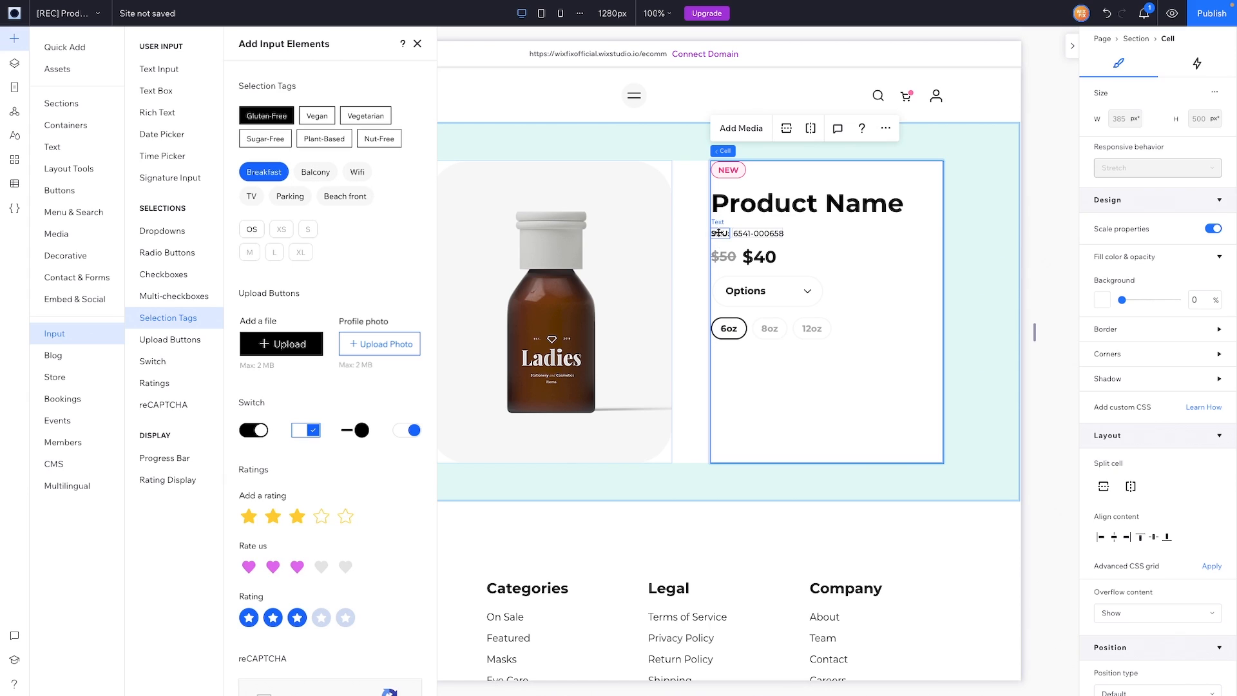
left_click(719, 233)
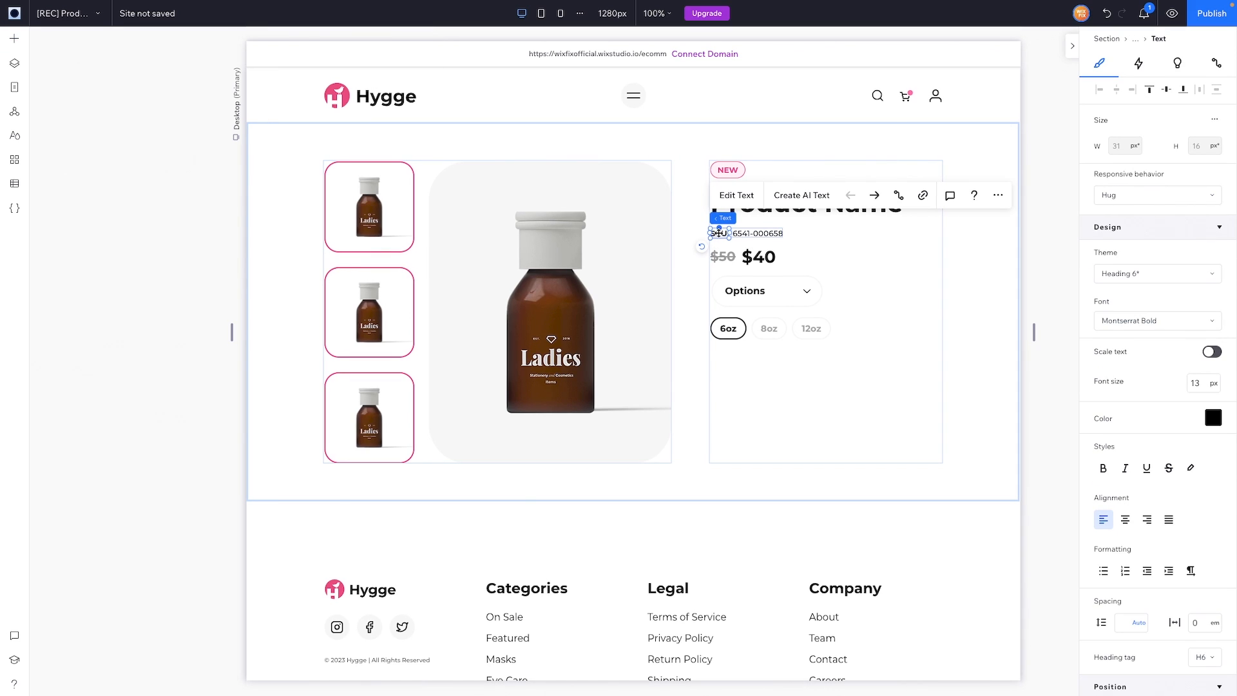
left_click(771, 389)
key("ctrl+v")
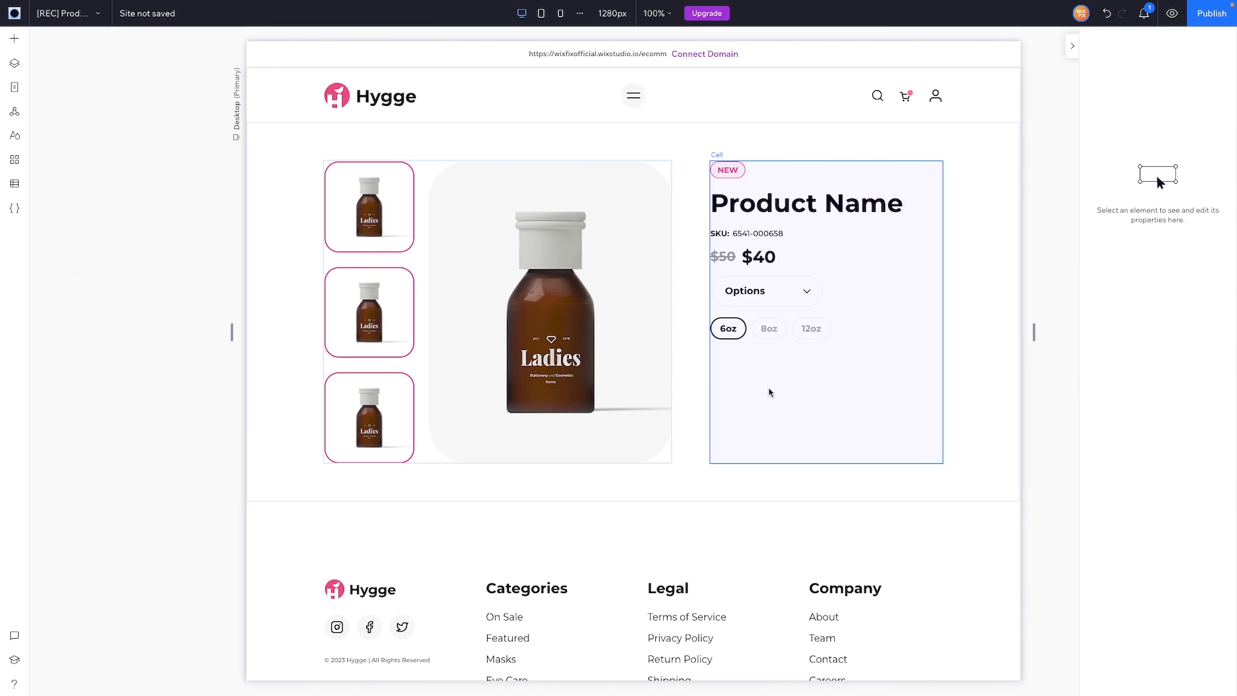
left_click_drag(833, 313, 722, 363)
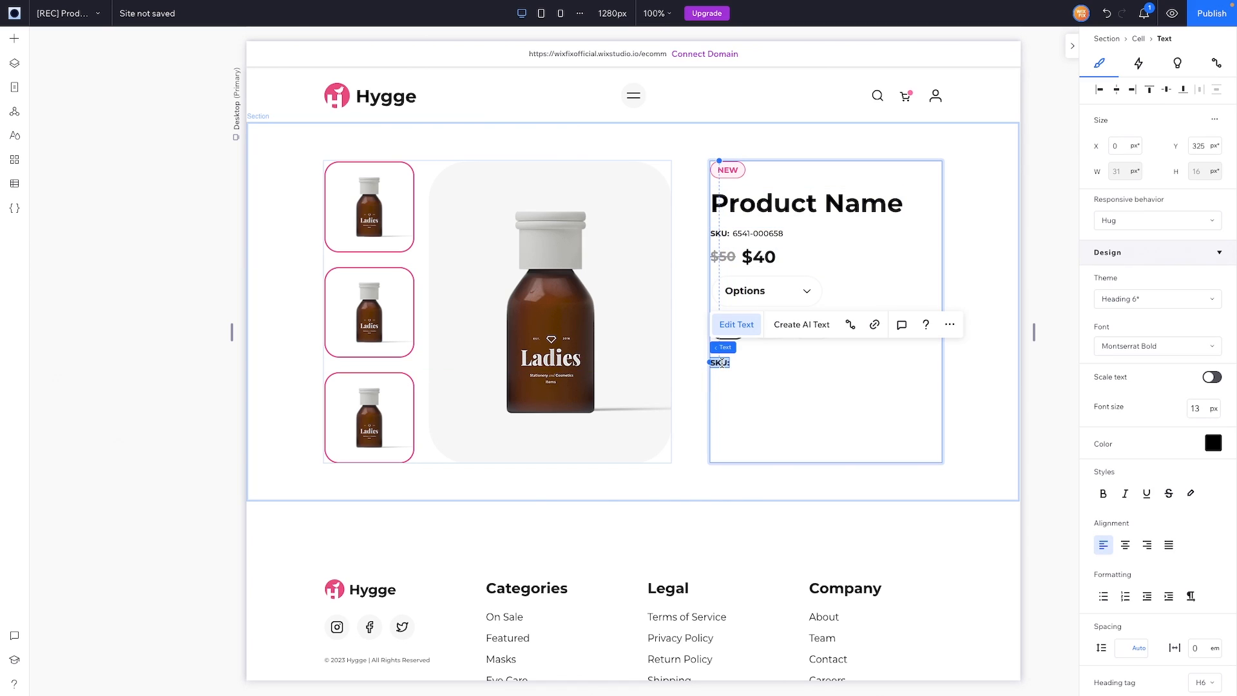
type("Quantity:")
key("Escape")
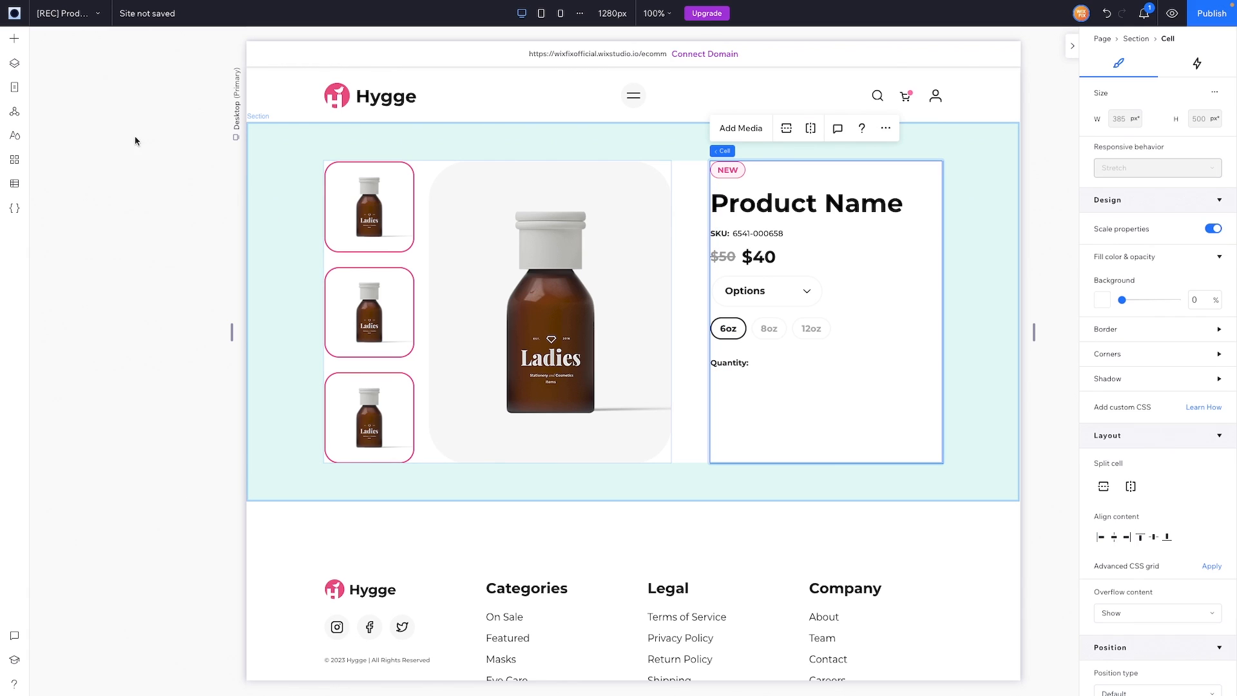
left_click(25, 52)
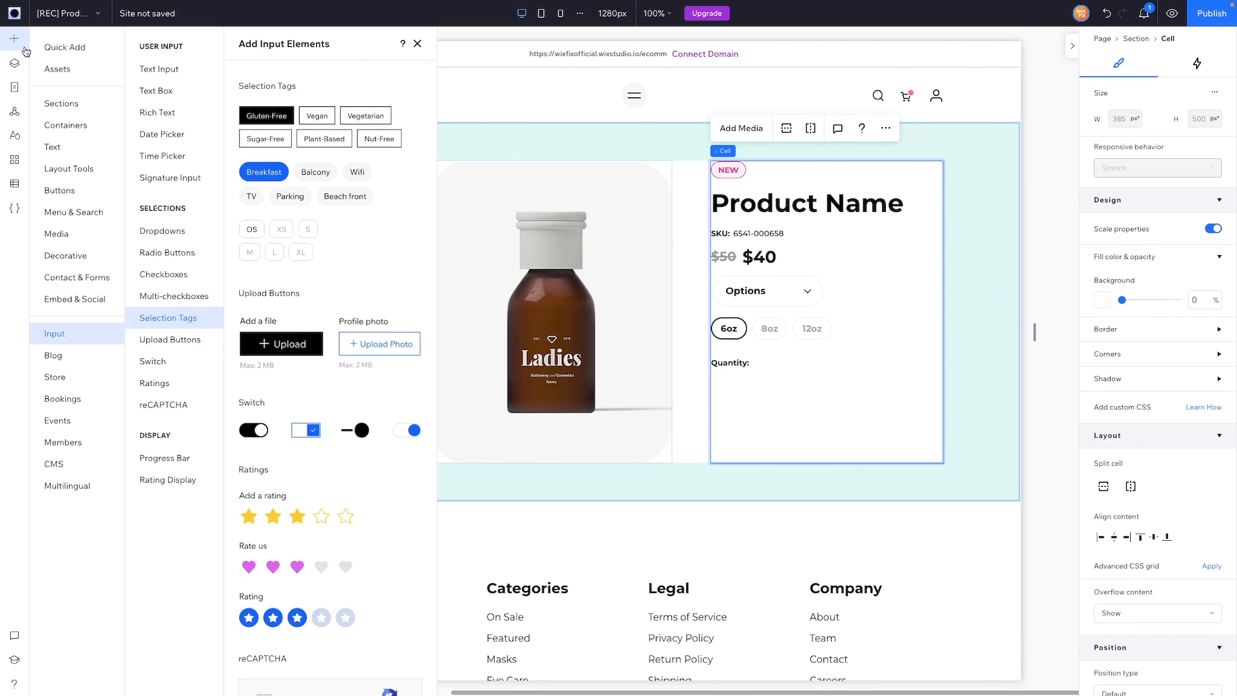
Step: Add a text input to the product cell as a Number field with no title and placeholder 1
left_click(157, 76)
left_click_drag(269, 241, 823, 423)
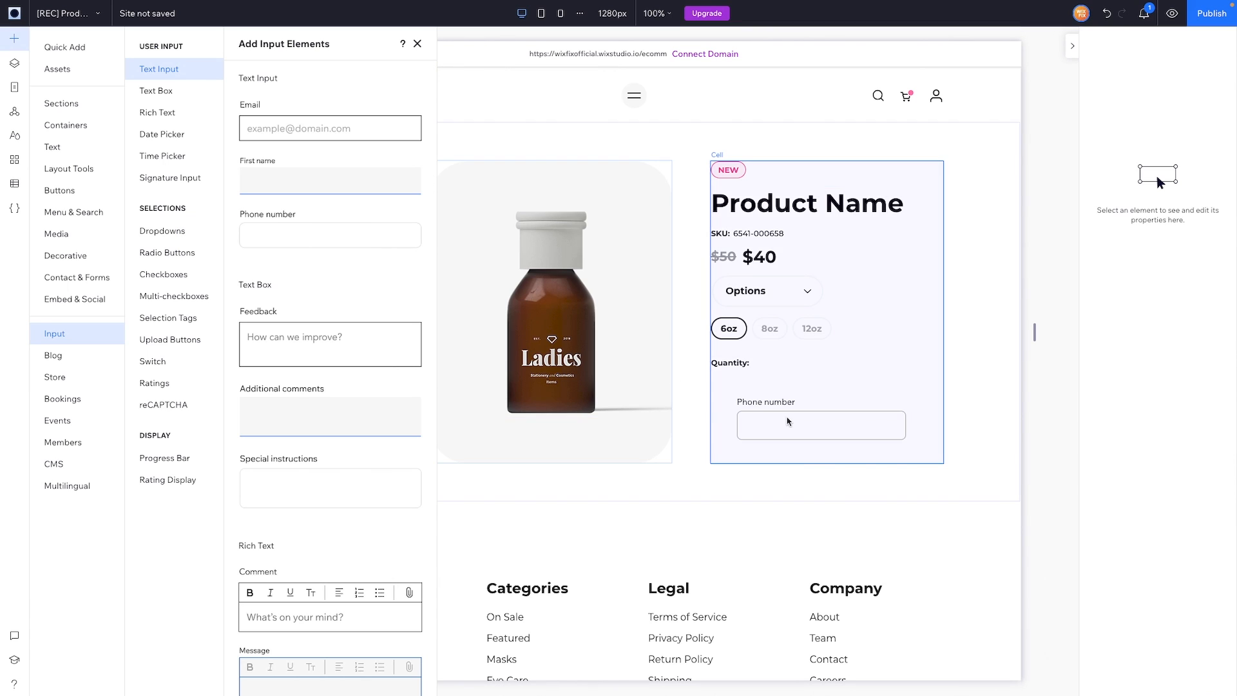
left_click(808, 422)
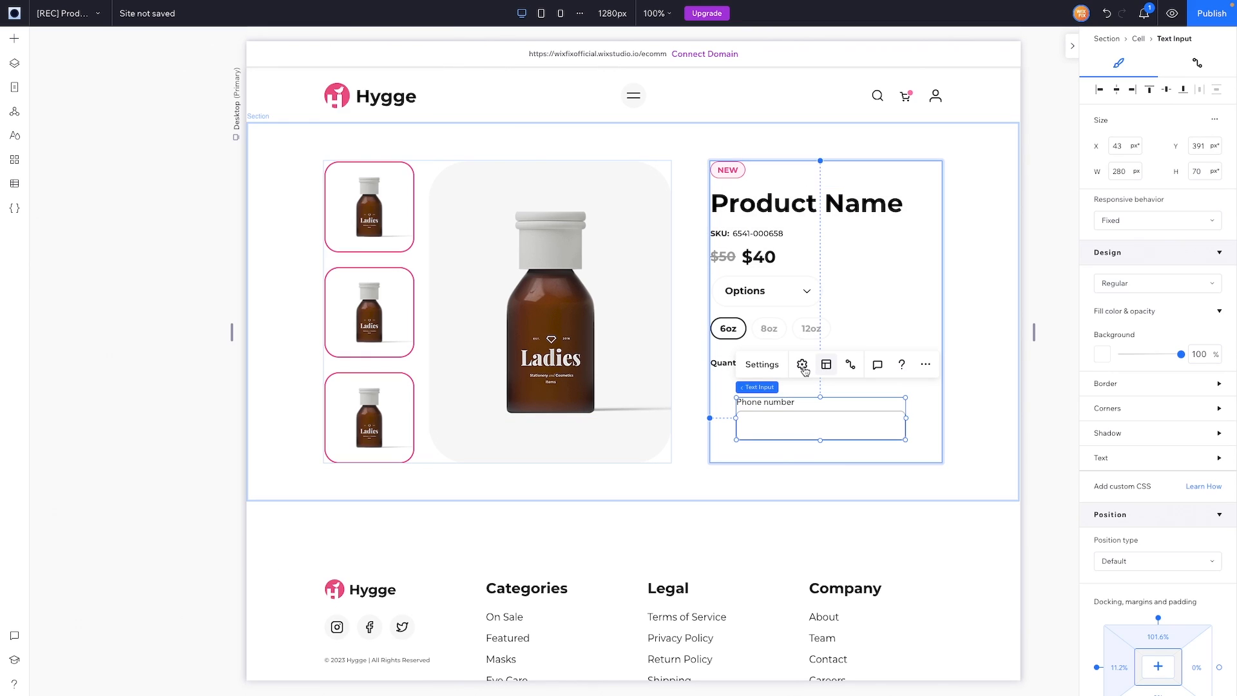
left_click(802, 365)
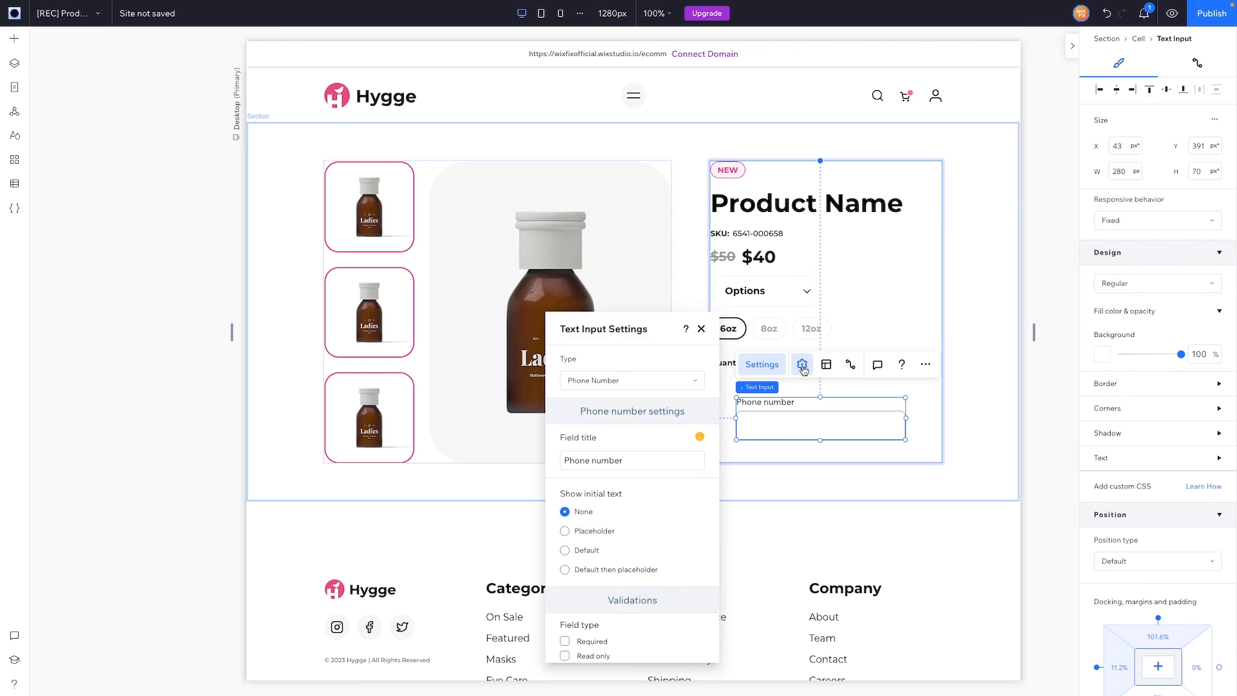
left_click(632, 381)
left_click(635, 383)
left_click(619, 459)
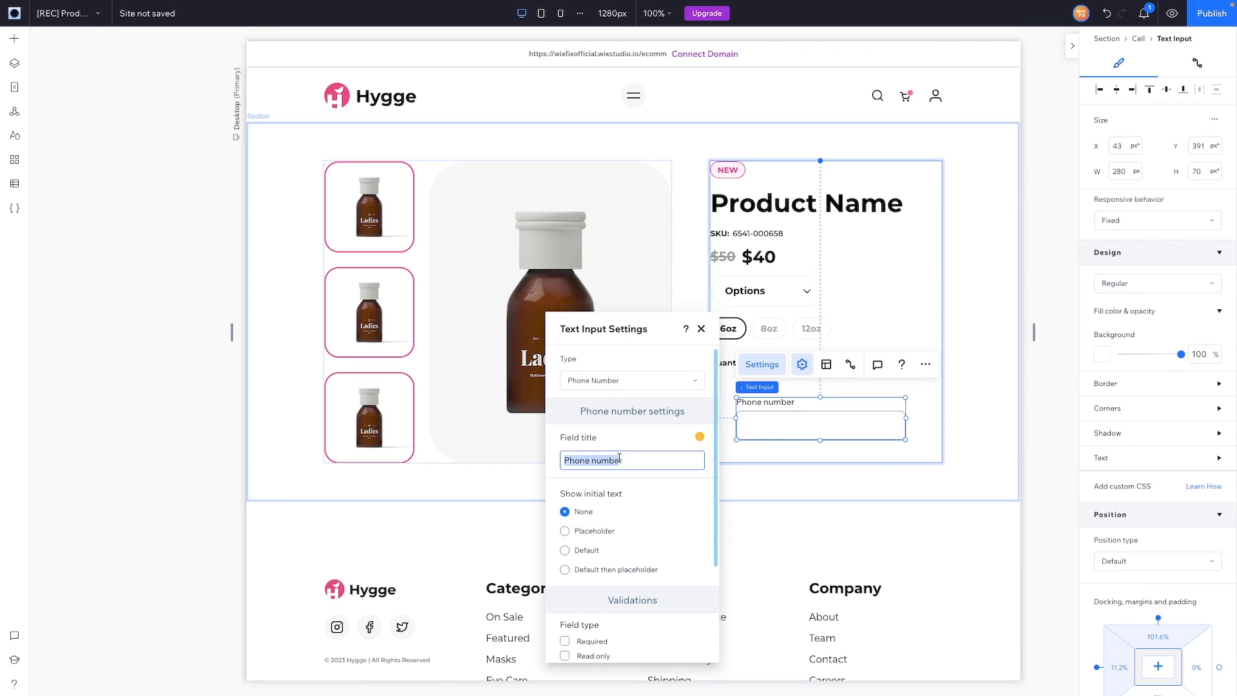
type("r")
left_click(623, 380)
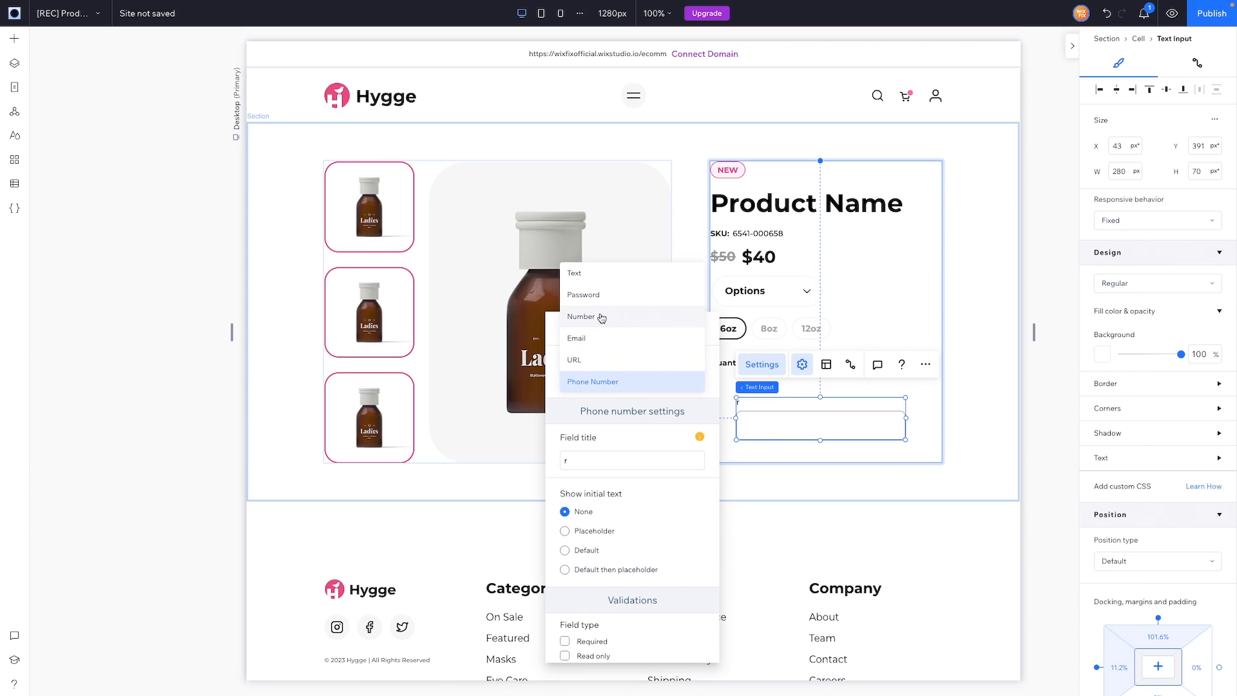
left_click(603, 315)
key("BackSpace")
scroll(616, 482, "down", 1)
left_click(591, 492)
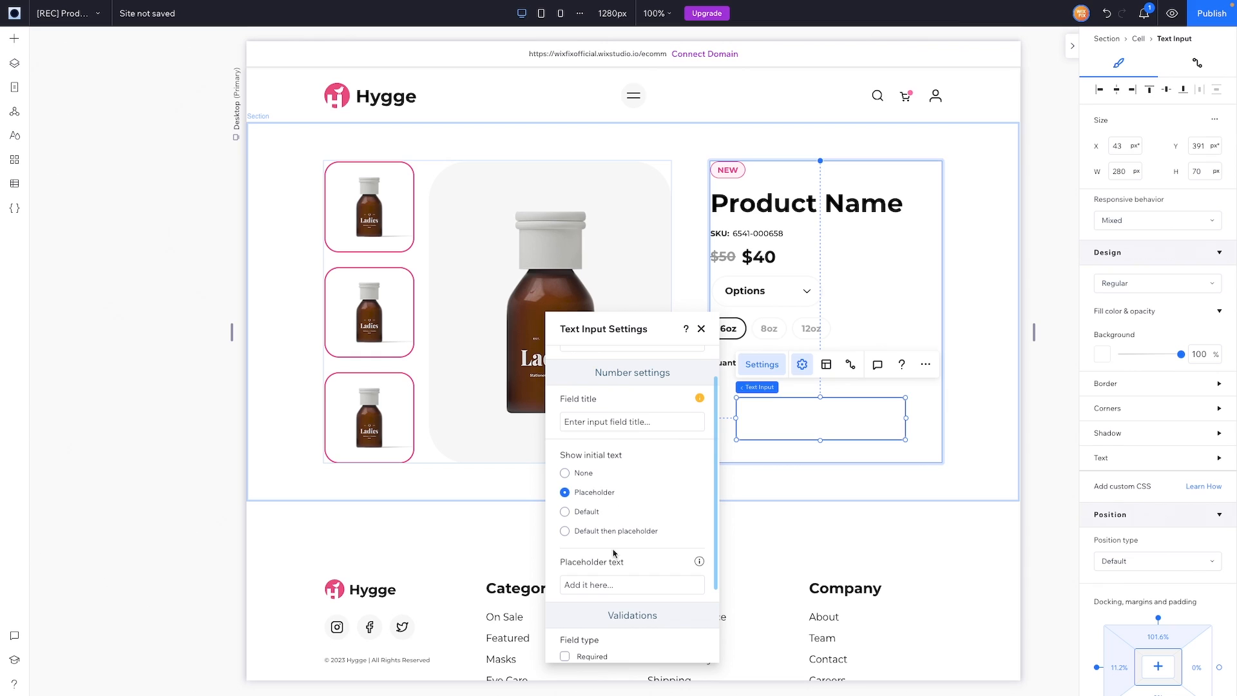
left_click(599, 584)
type("1")
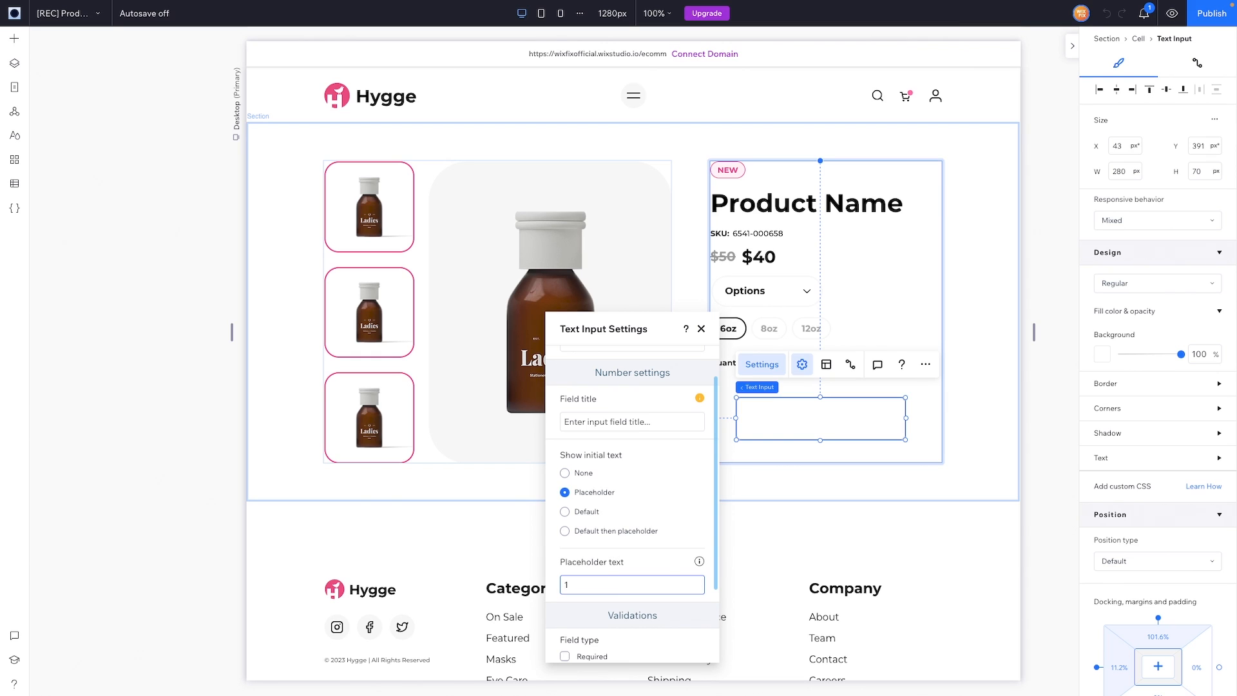
scroll(632, 515, "down", 3)
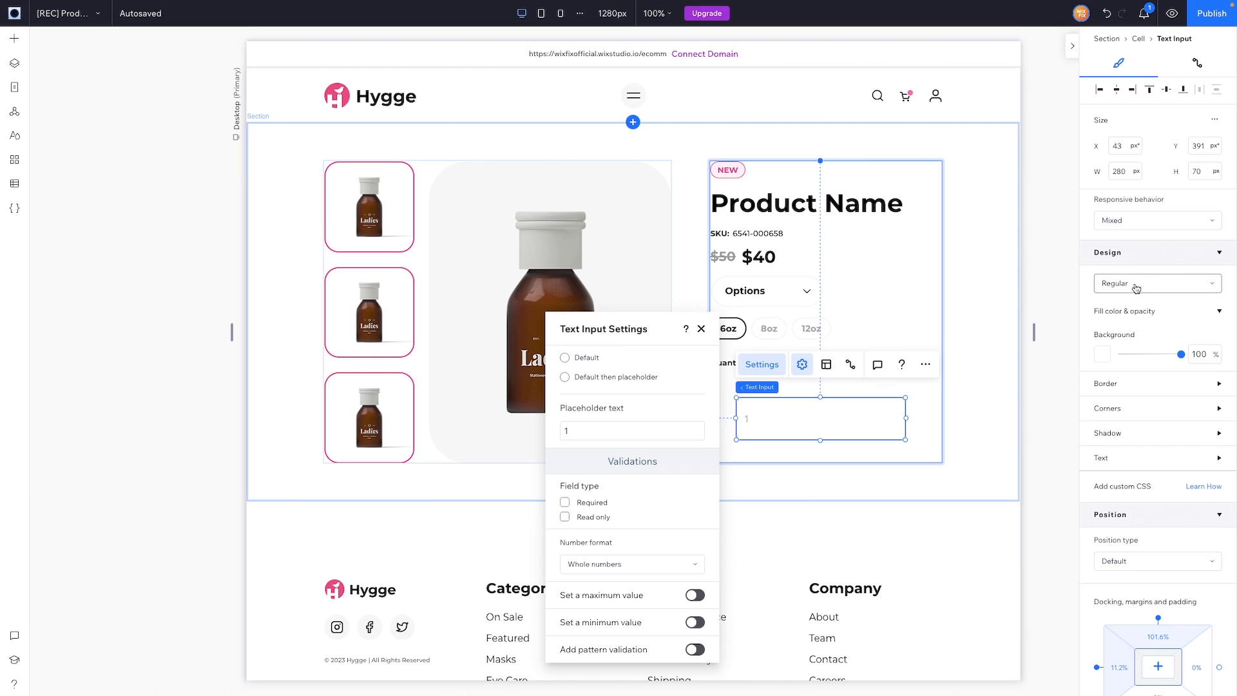
Step: Adjust the input's border styling and set its title font to Montserrat Bold
left_click(1108, 386)
left_click(1103, 428)
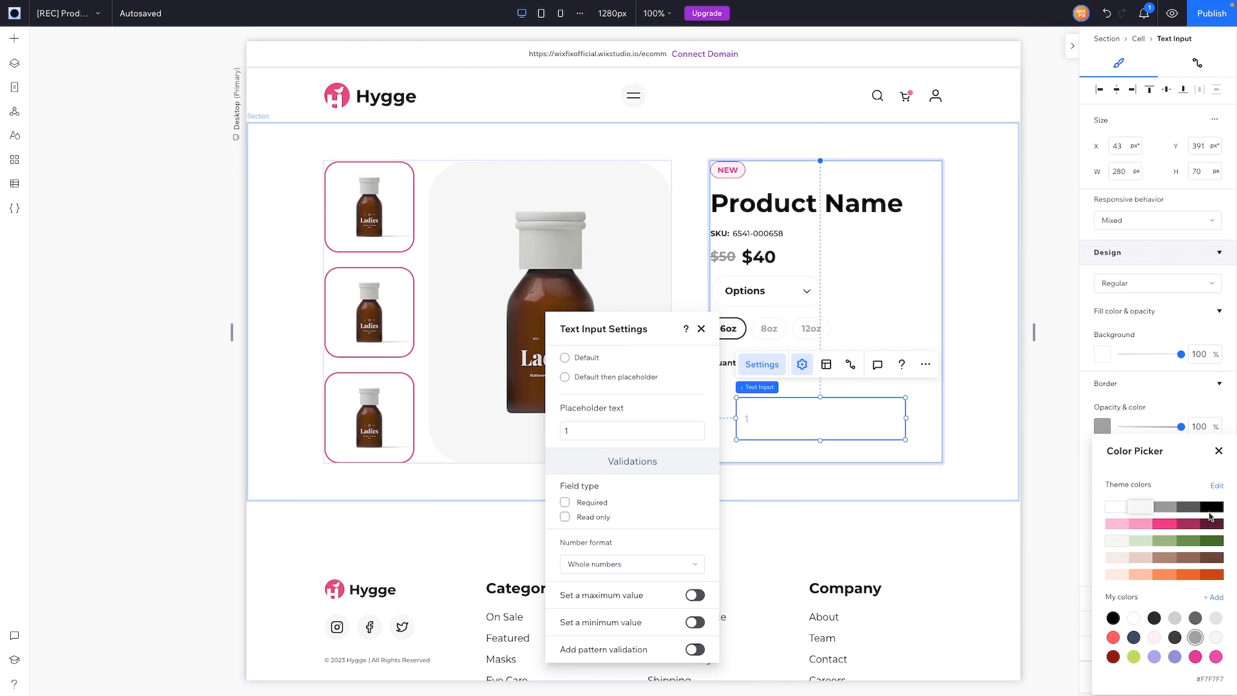
left_click(1220, 453)
left_click(1197, 568)
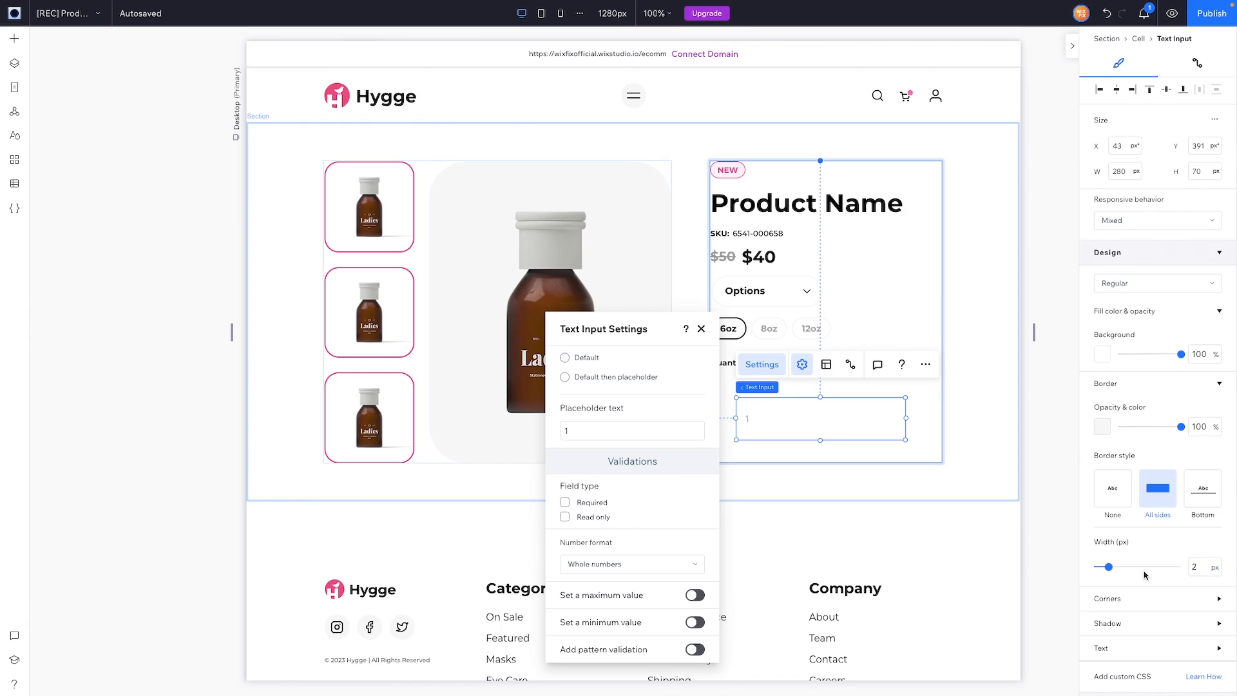
scroll(1147, 573, "down", 4)
left_click(1134, 415)
scroll(1155, 450, "down", 3)
left_click(1156, 450)
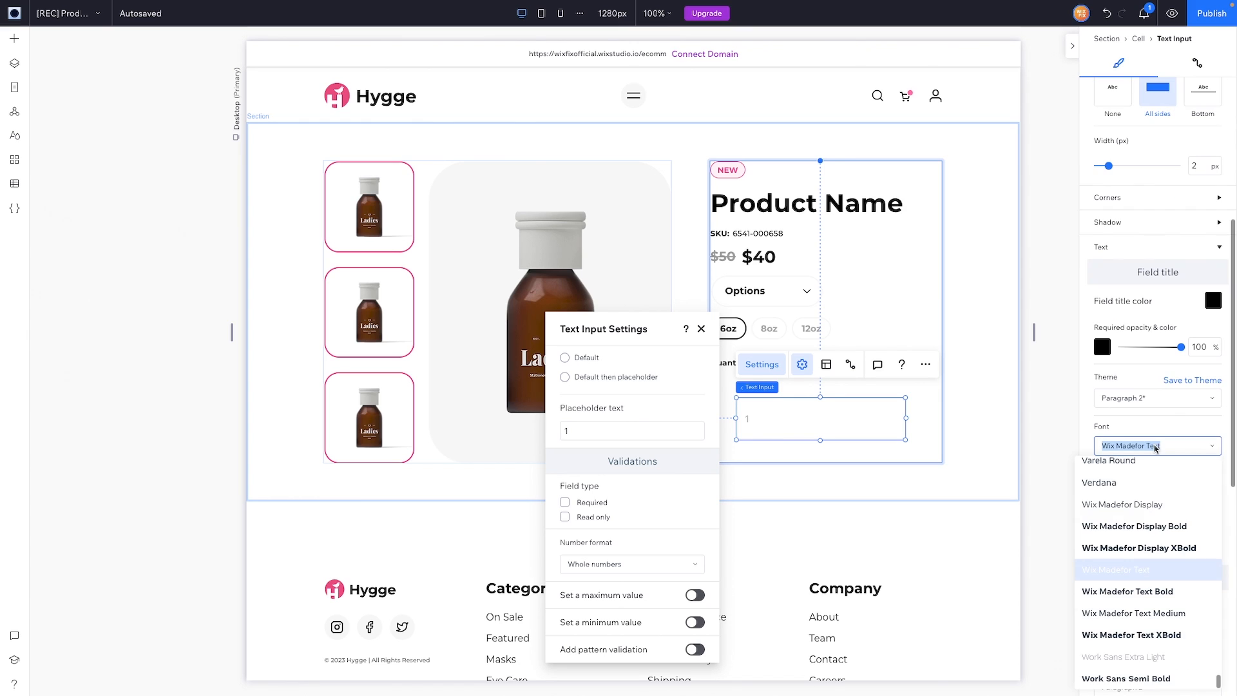
type("Montserrat Bold")
left_click(1139, 490)
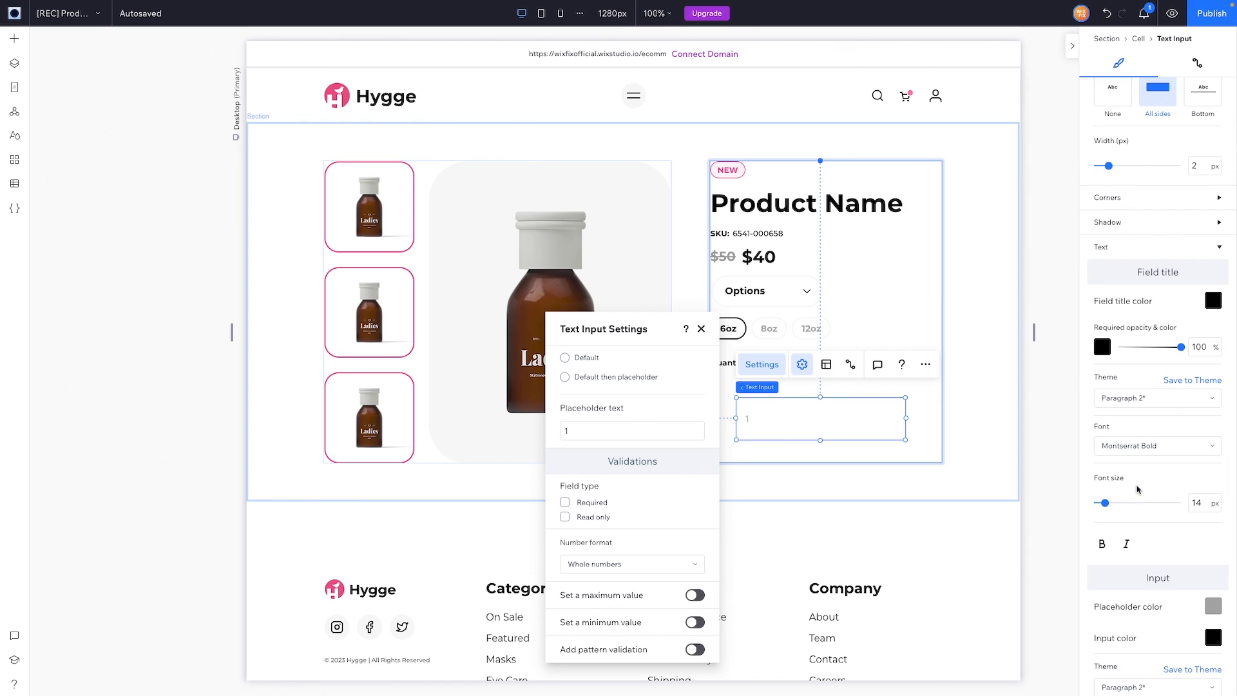
scroll(1196, 514, "down", 2)
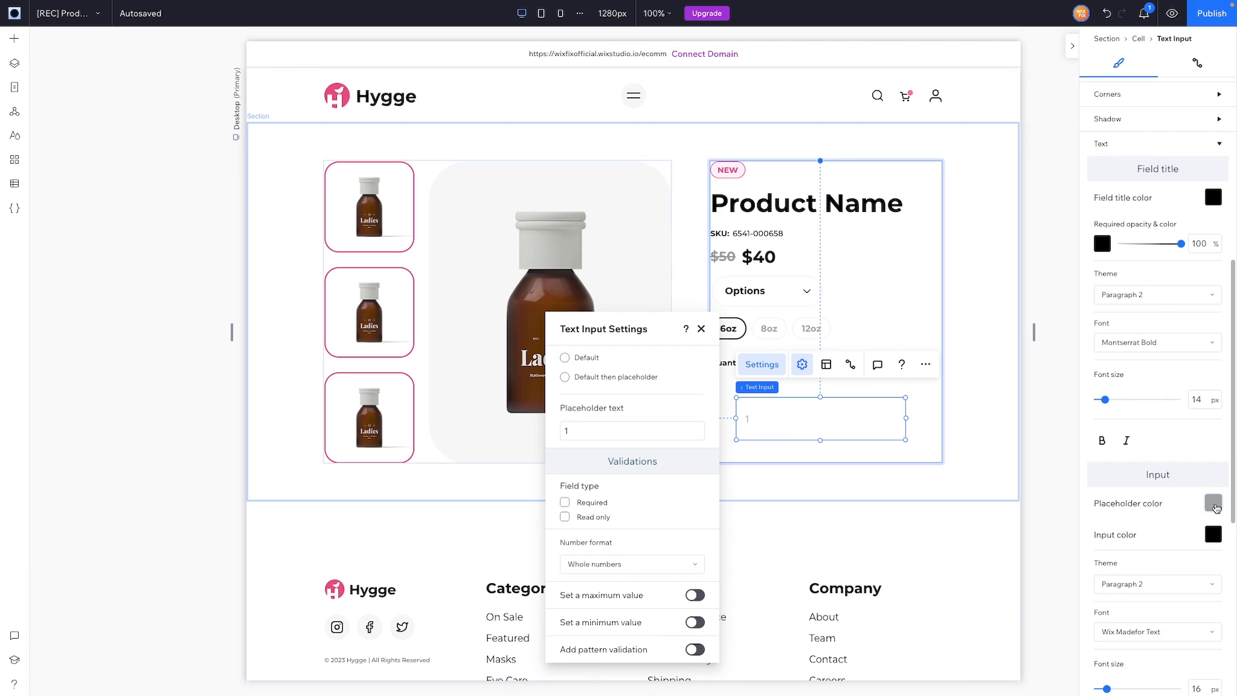
left_click(1214, 504)
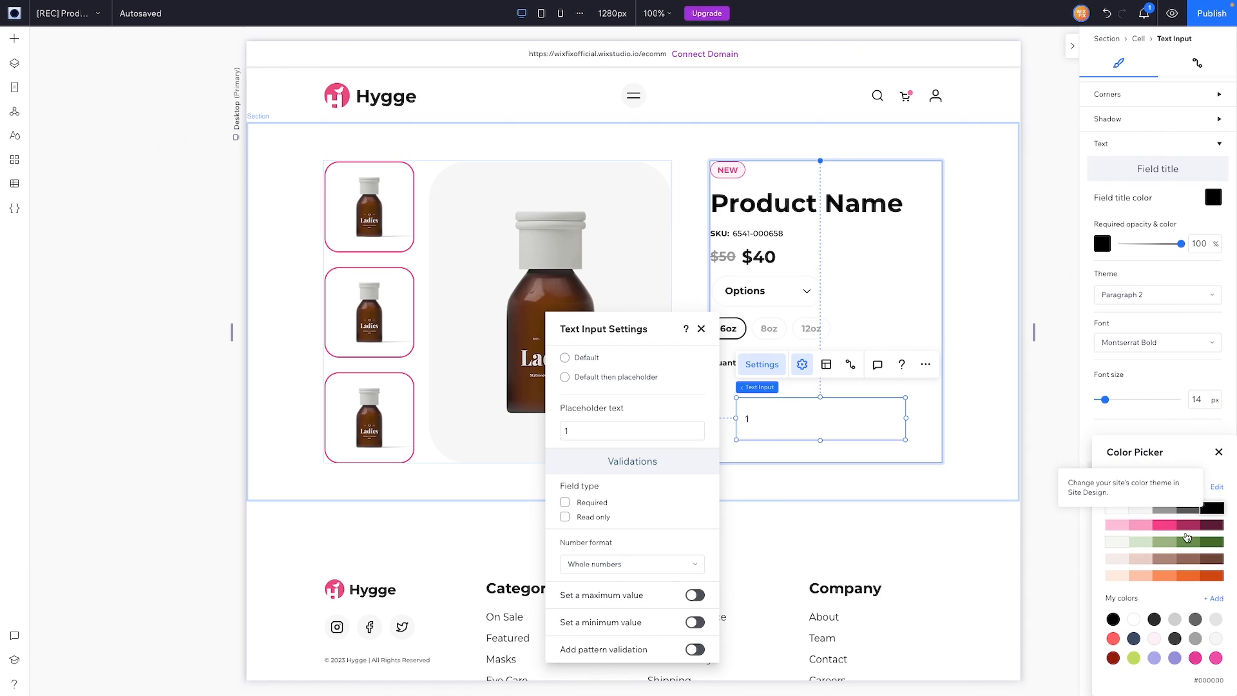
scroll(1185, 549, "down", 2)
Step: Resize the input to 50 × 44, centre its number, and place it beside Quantity:
left_click_drag(820, 441, 819, 425)
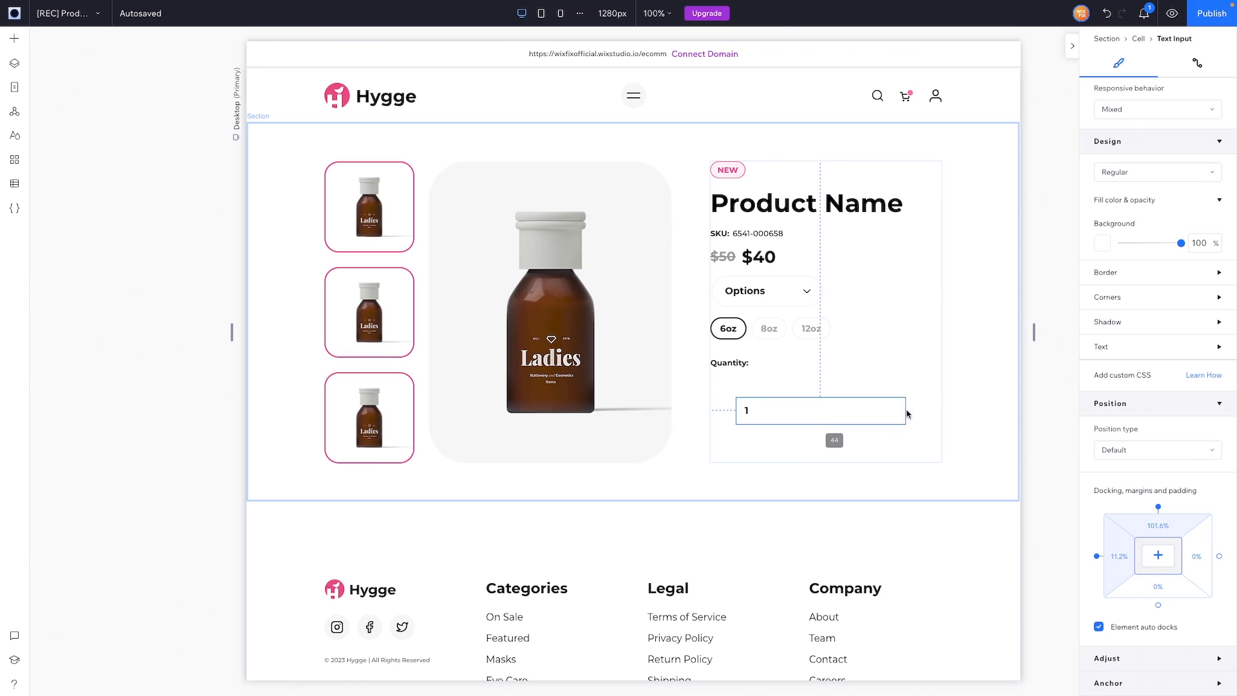
left_click_drag(906, 410, 765, 410)
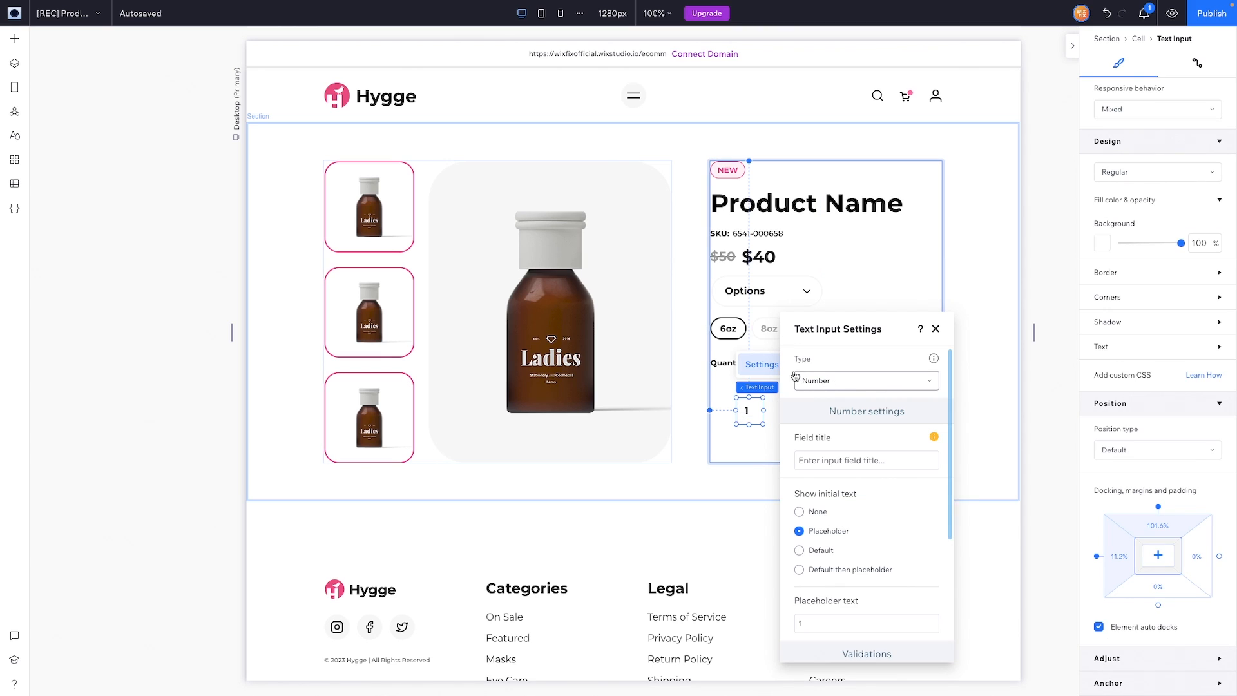
left_click(936, 329)
left_click(825, 367)
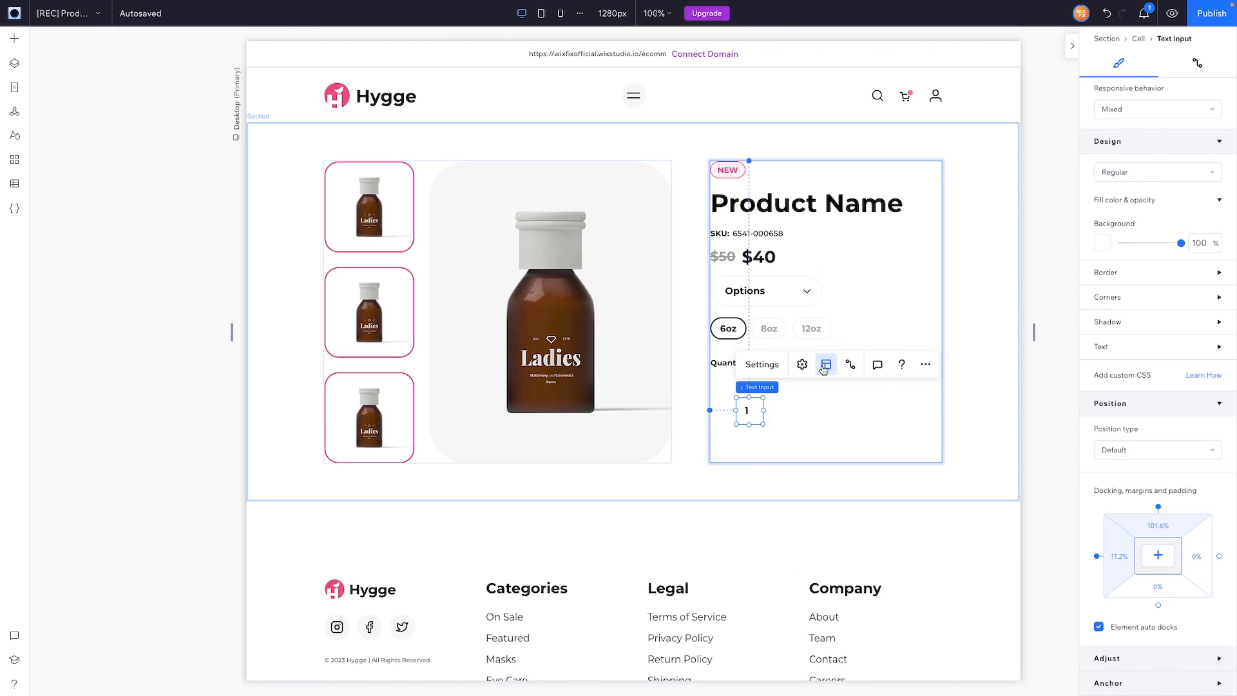
left_click(837, 471)
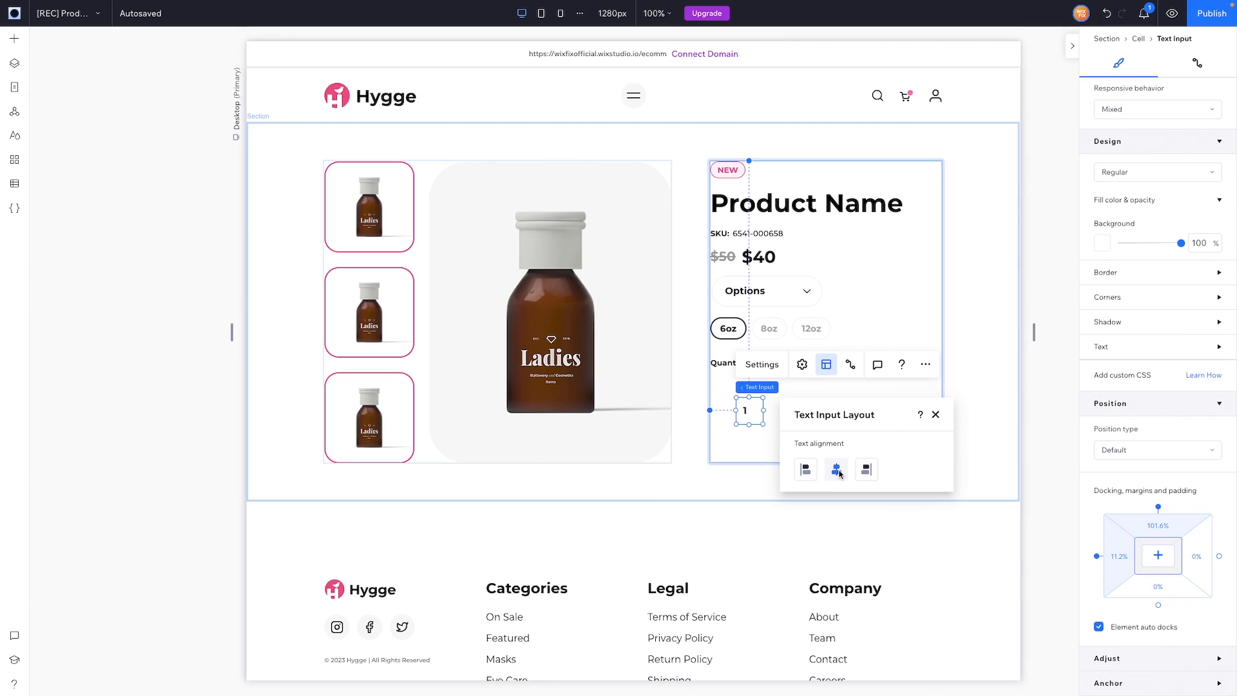
left_click_drag(749, 413, 766, 365)
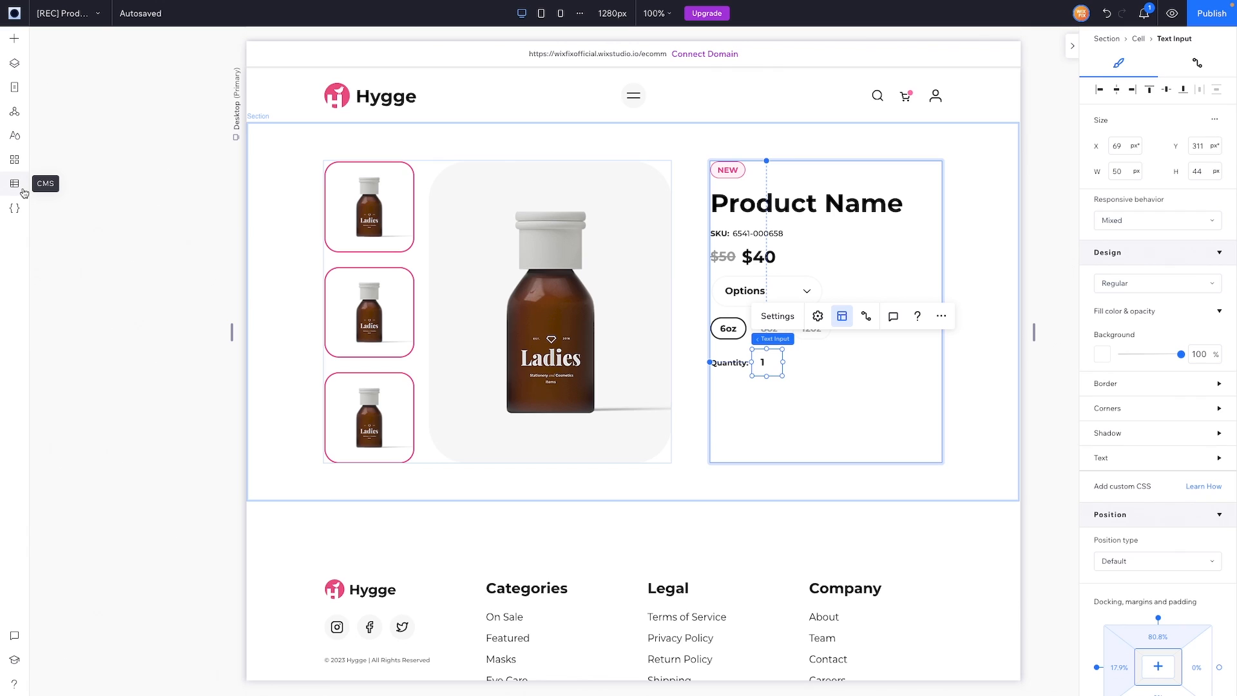
Step: Add the Newsletter CTA global section below the product section and select its Sign Up button
left_click(14, 114)
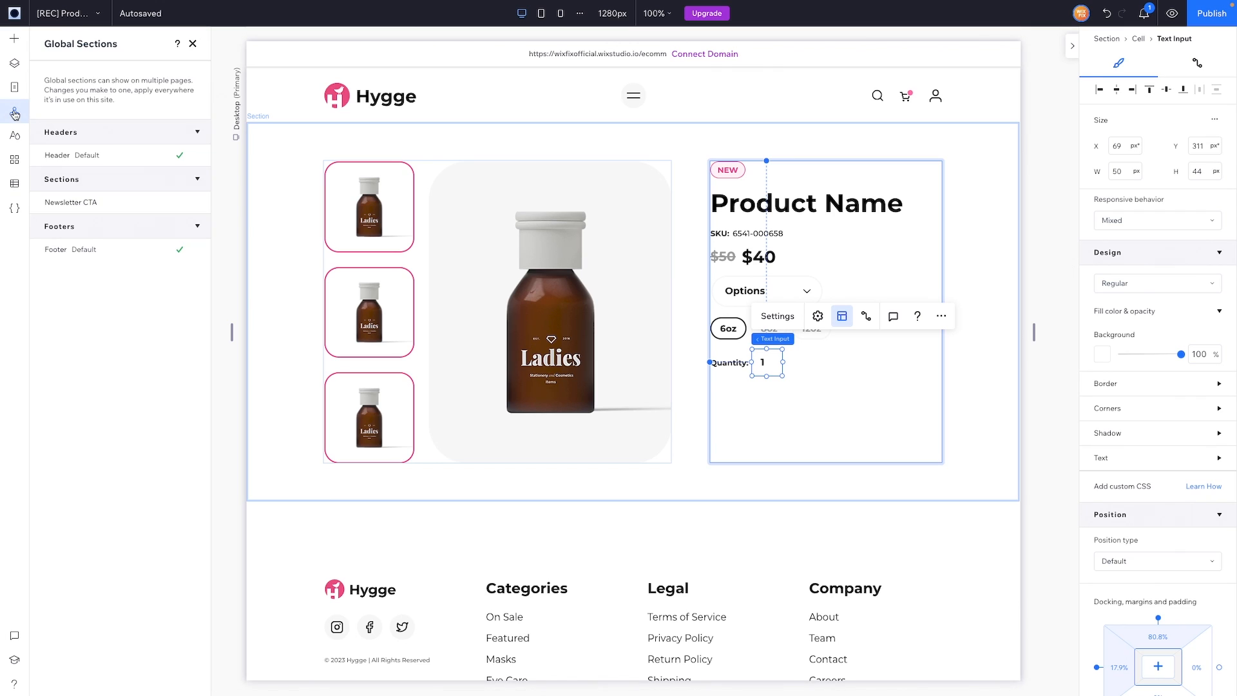
mouse_move(158, 206)
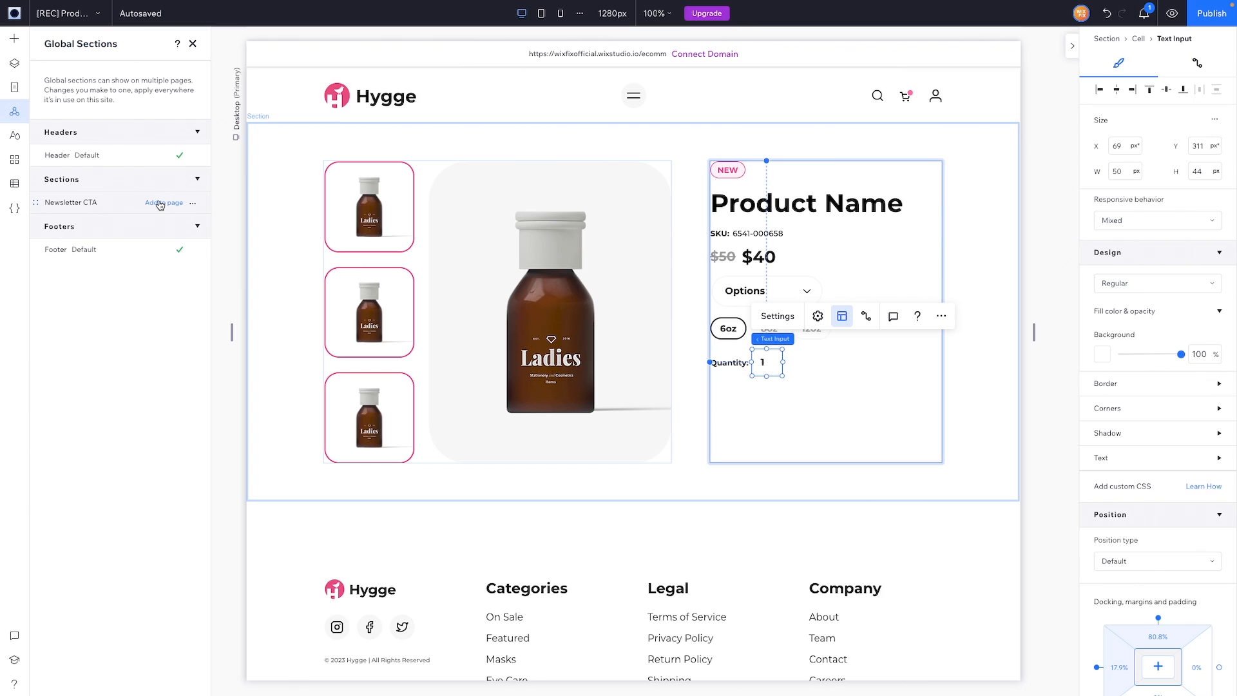
left_click(160, 204)
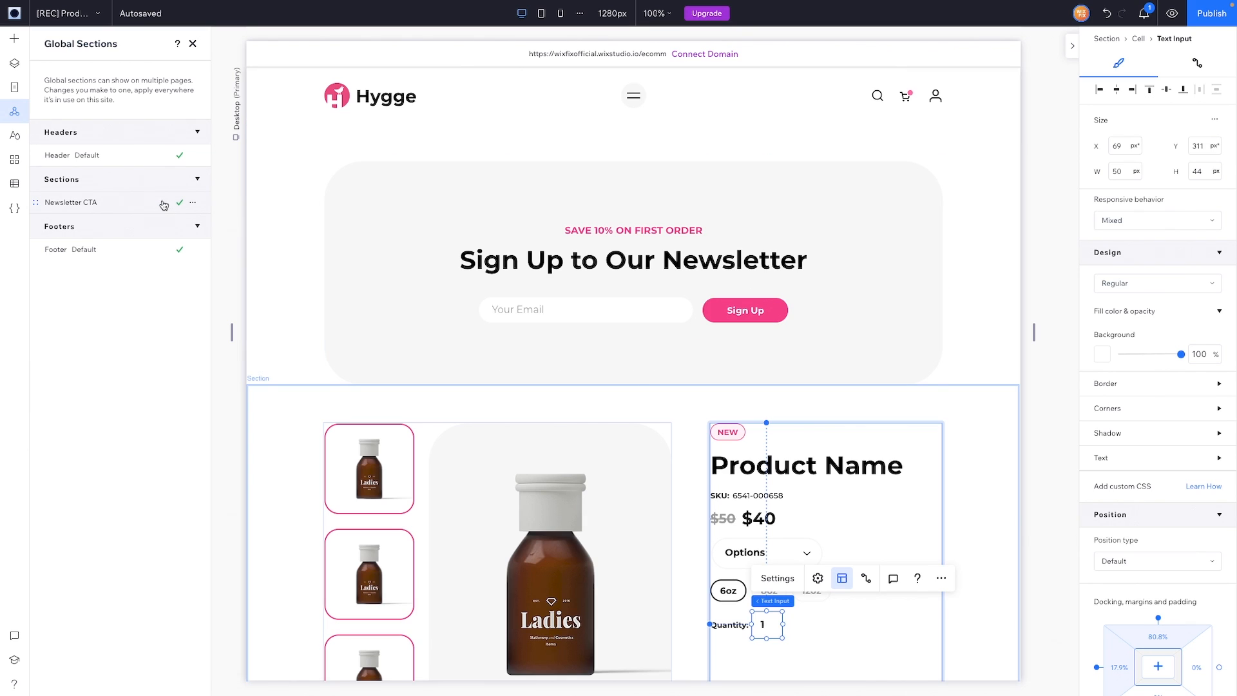
left_click(15, 64)
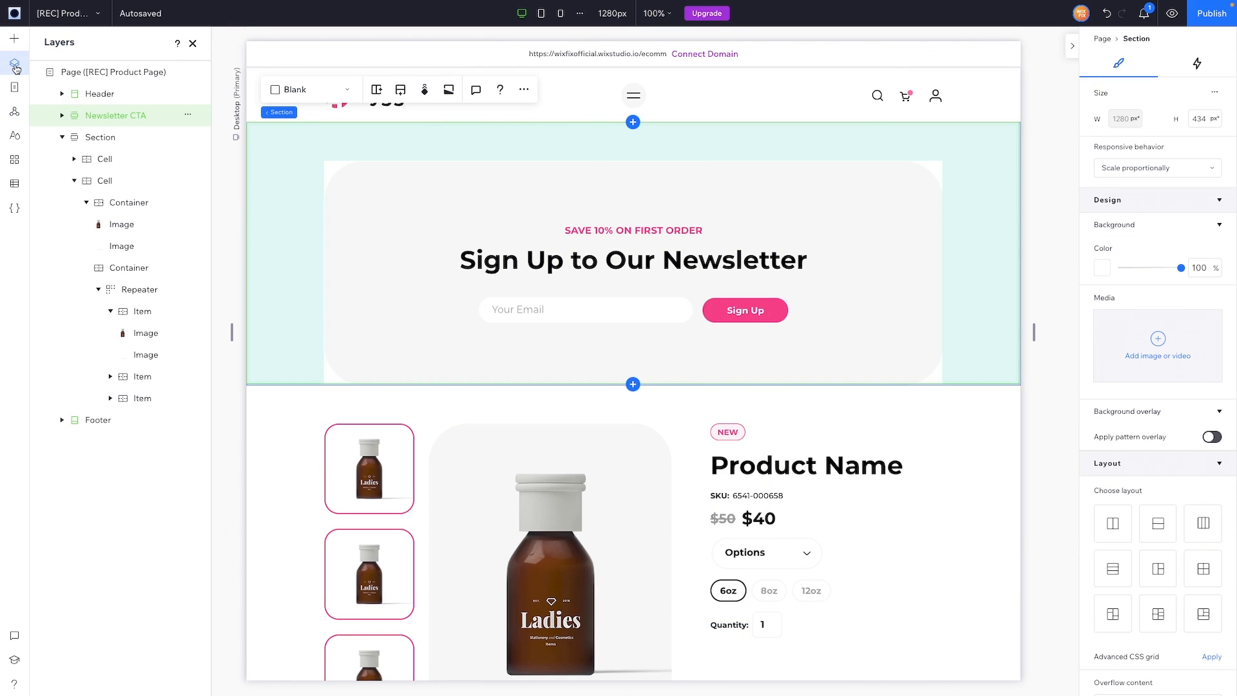
left_click(63, 137)
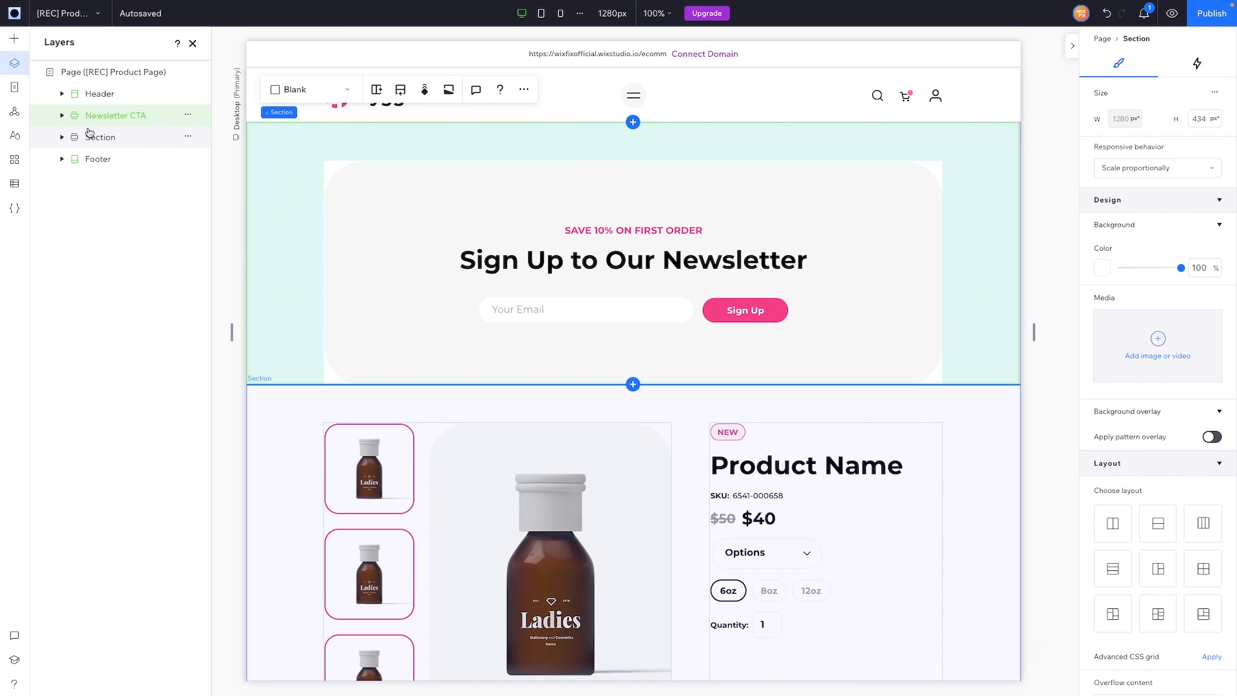
left_click_drag(102, 123, 100, 146)
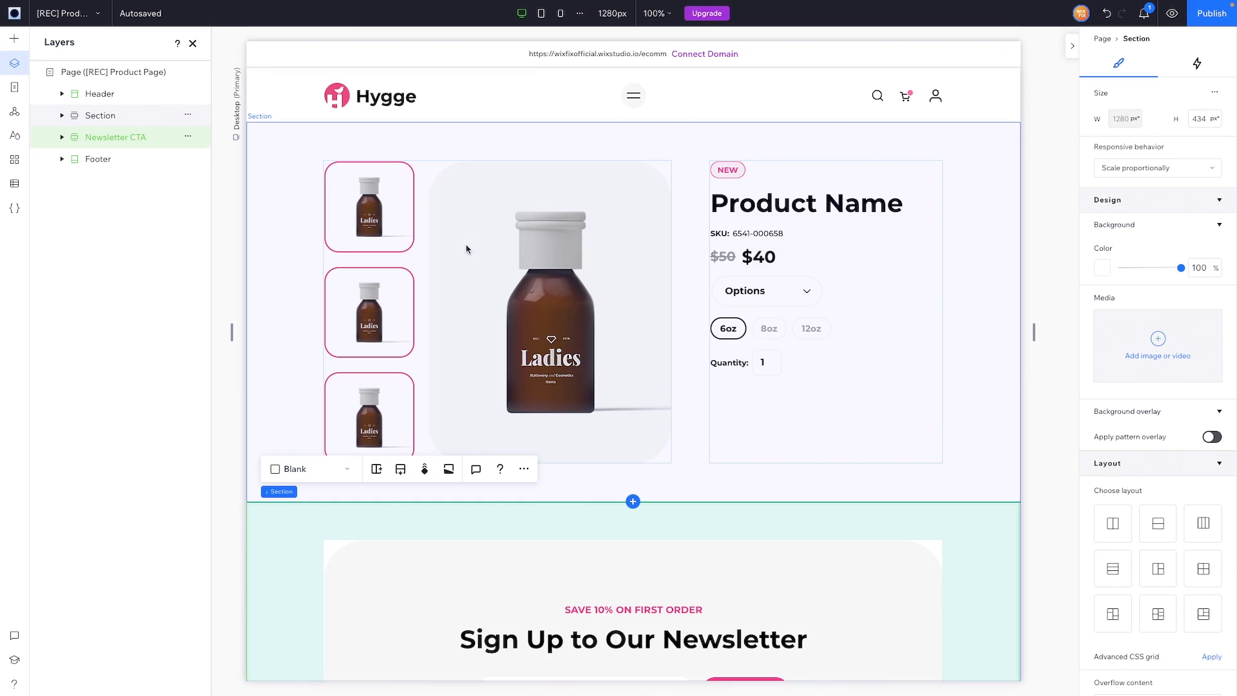
scroll(763, 442, "down", 4)
left_click(762, 443)
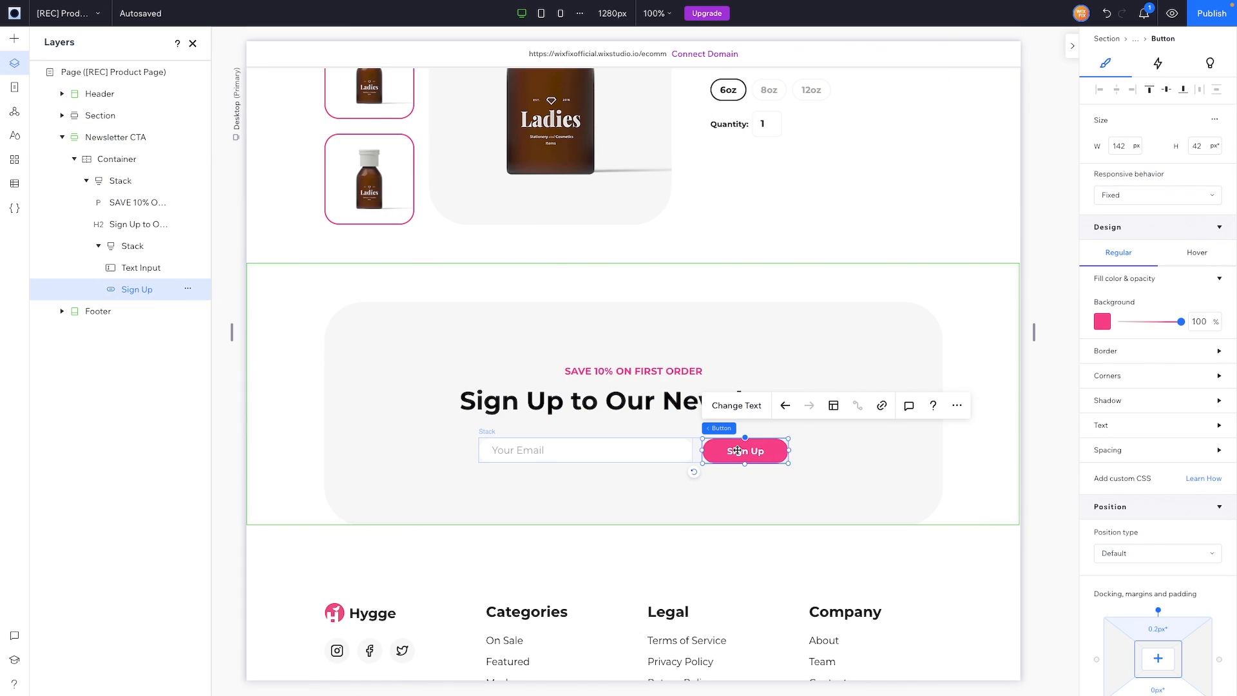
scroll(737, 450, "up", 3)
Step: Paste the copied button into the product cell, relabel it 'Add to Cart', and place it beside Quantity
left_click(800, 351)
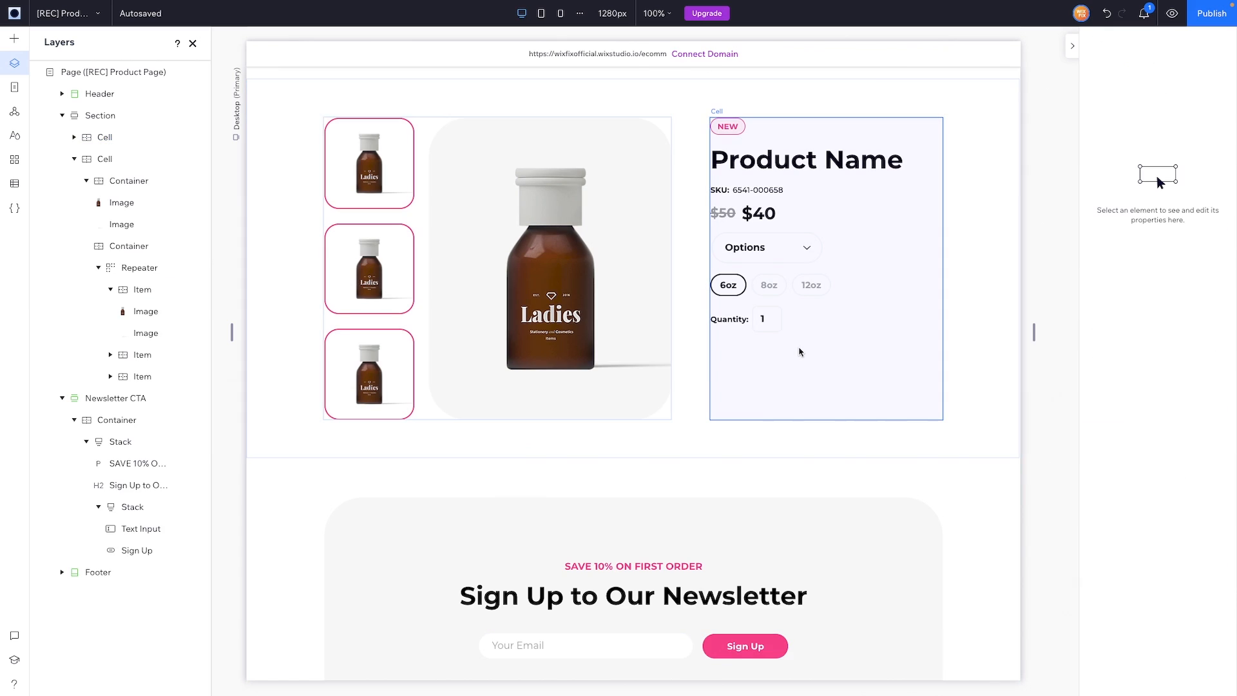
key("ctrl+v")
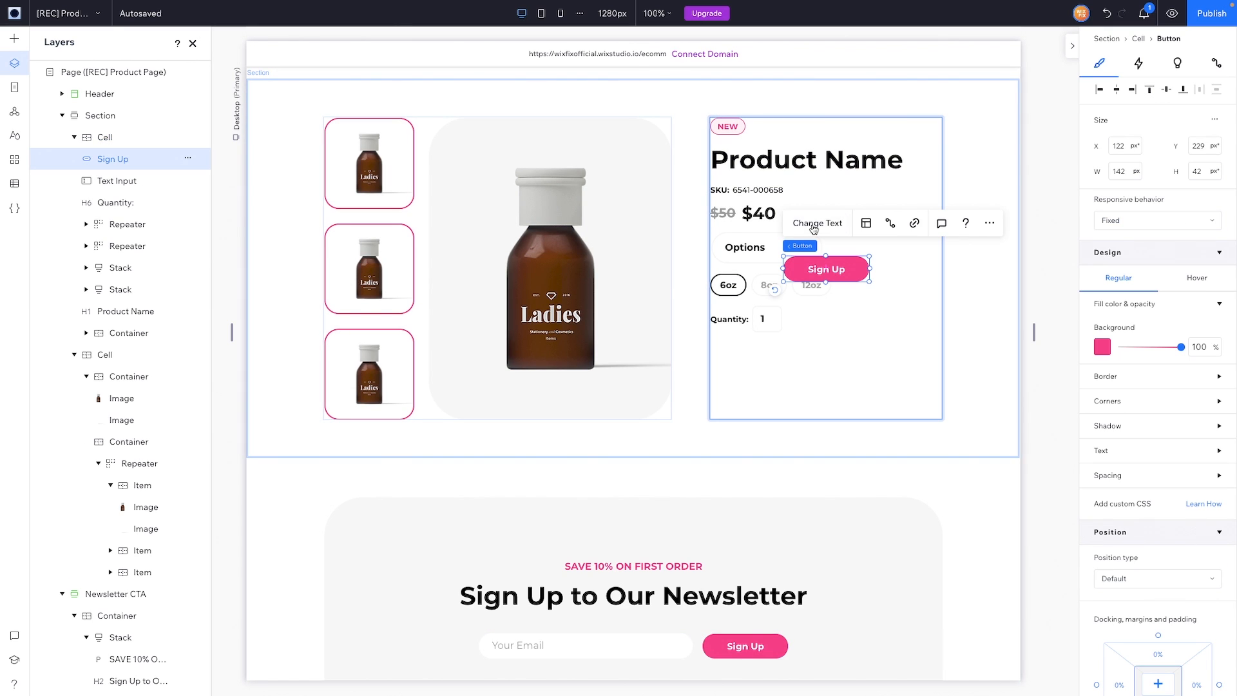
left_click(814, 223)
type("Add to Ca")
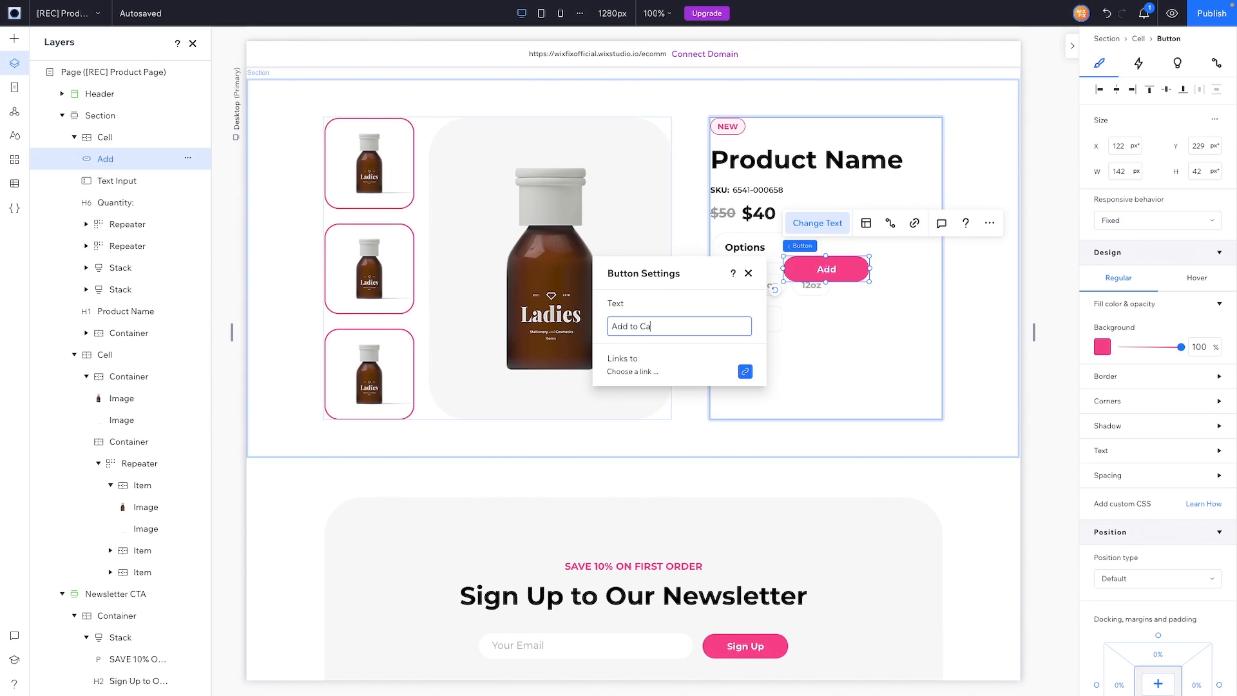
type("rt")
left_click_drag(830, 271, 841, 320)
Step: Set the quantity input height to 42, nudge Add to Cart closer, and edit the input's corner radius
left_click(764, 321)
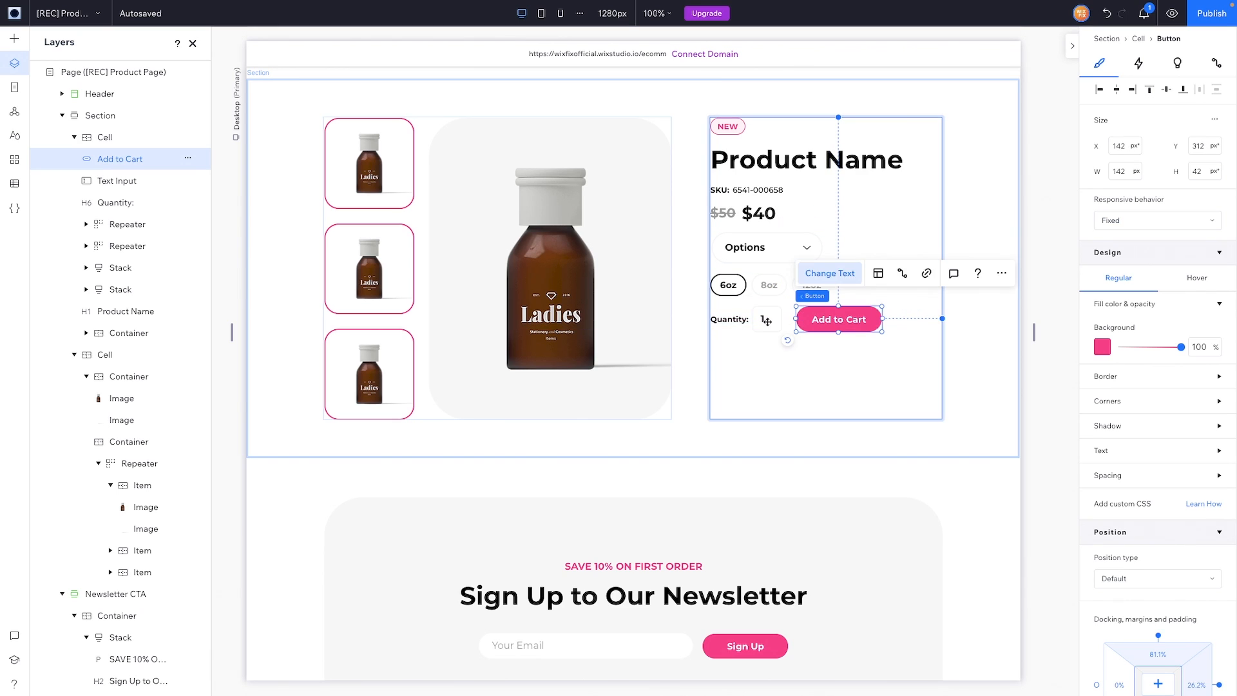
left_click(1204, 177)
type("4")
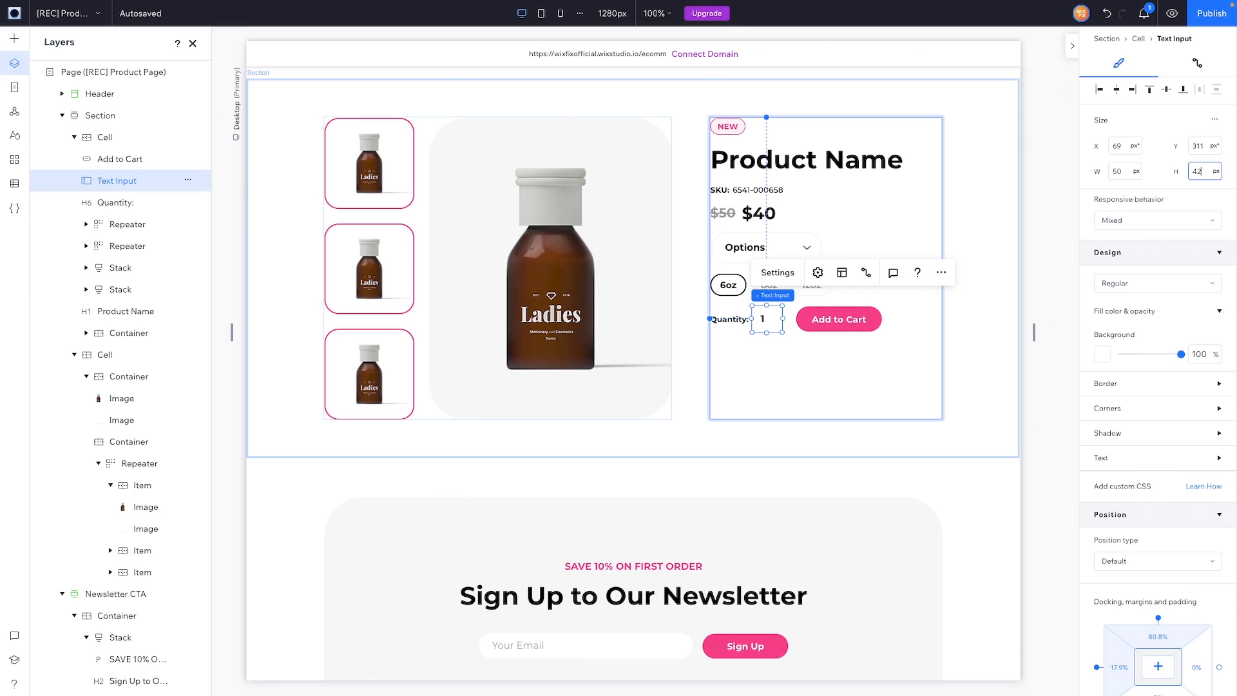
type("2")
key("Return")
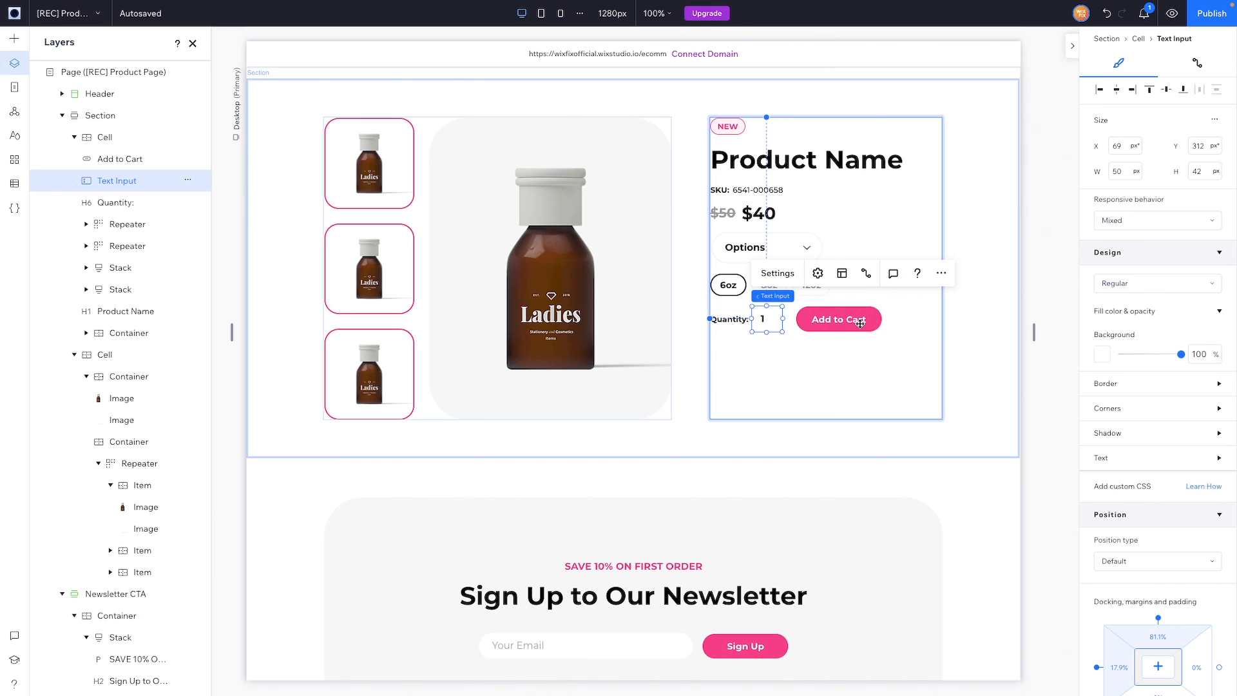
left_click(854, 322)
left_click_drag(854, 322, 854, 321)
left_click(765, 319)
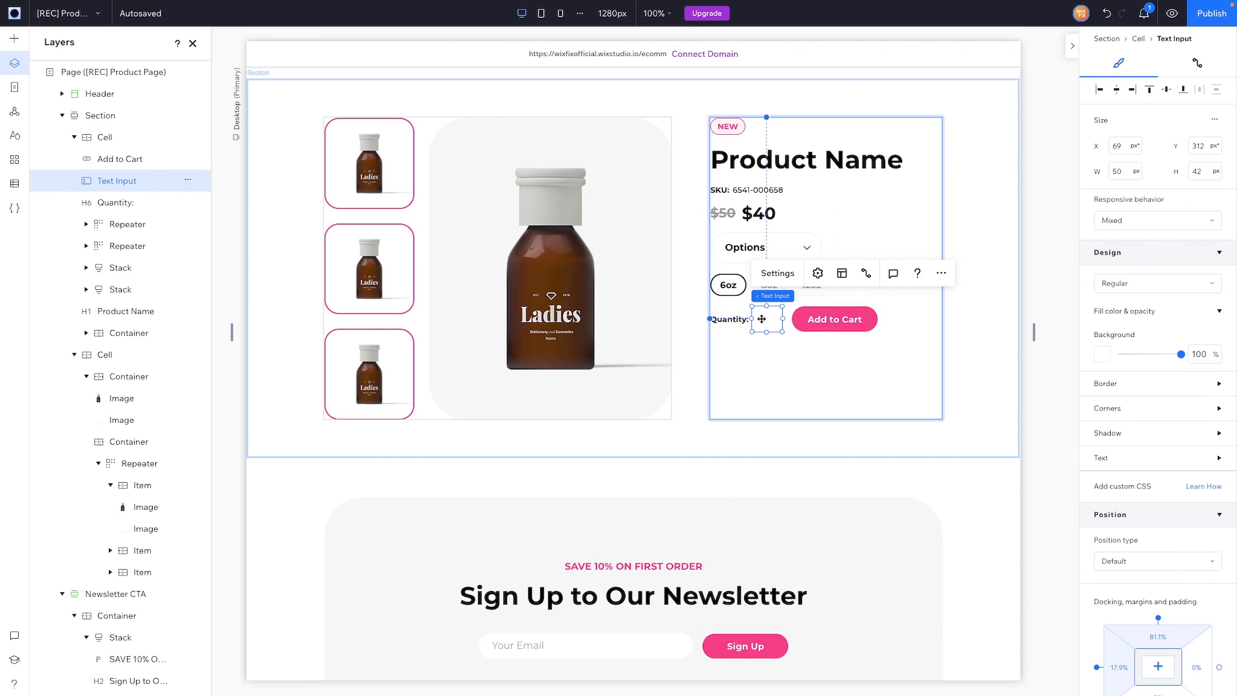
left_click(1126, 409)
left_click(1109, 448)
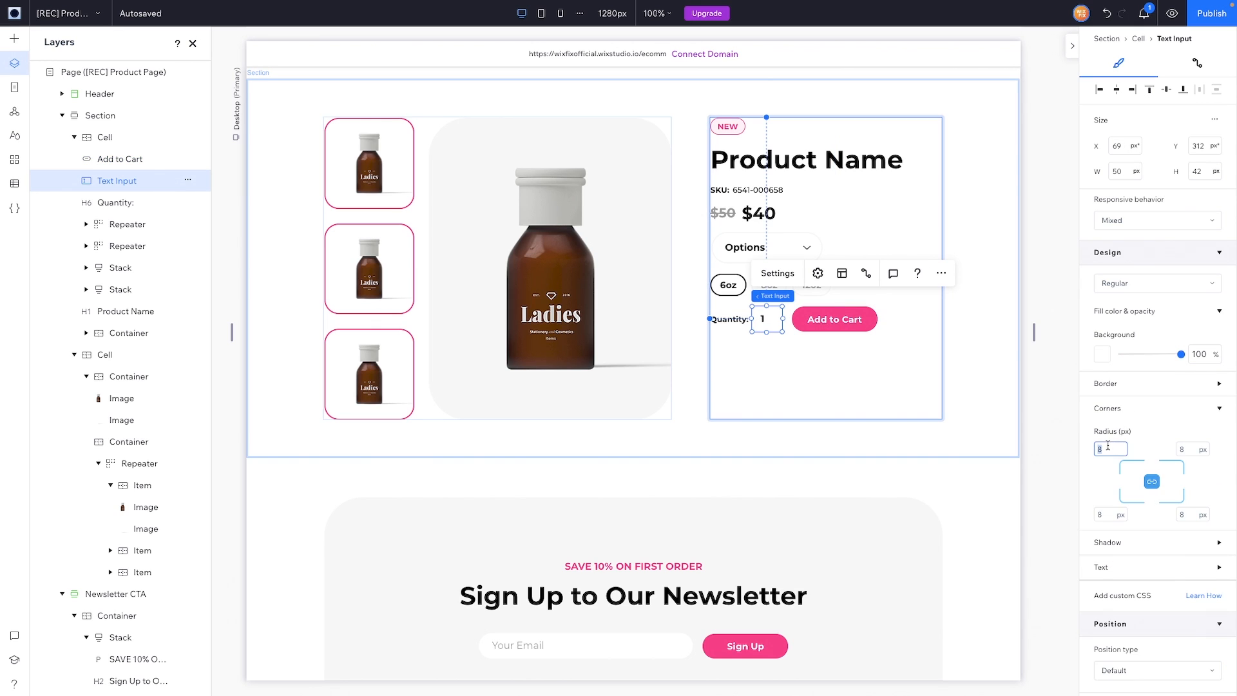
left_click(729, 319, "shift")
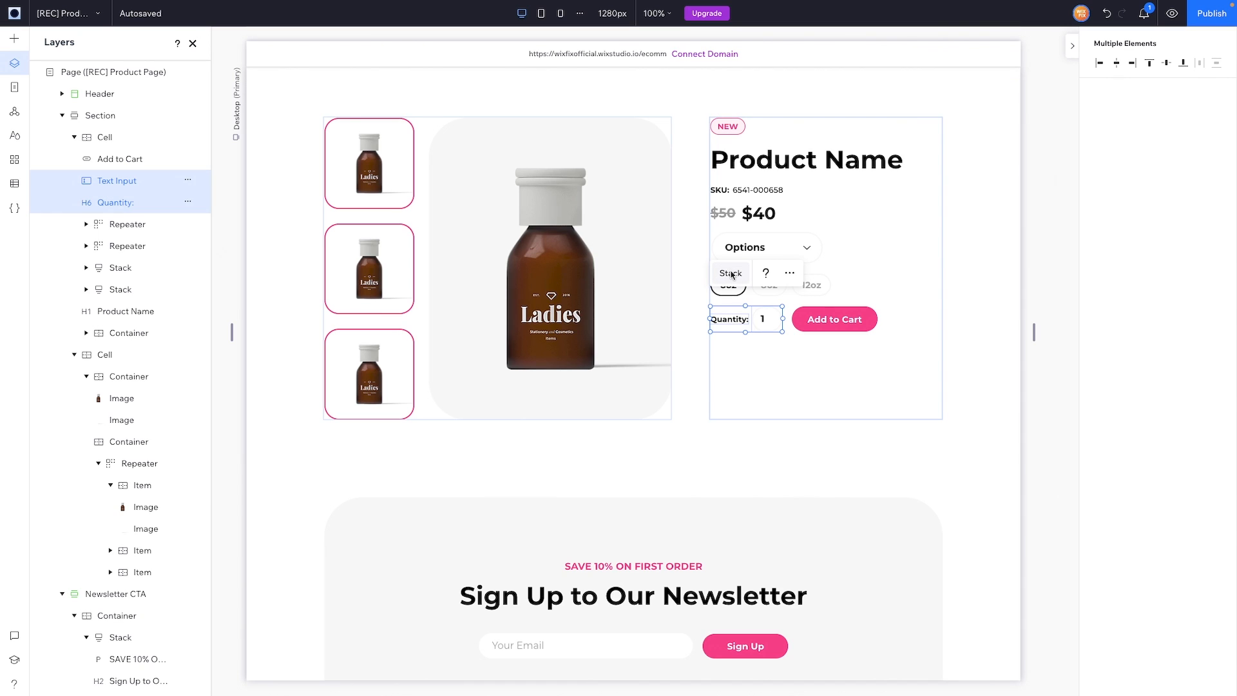
Step: Stack the quantity row and Add to Cart button horizontally
left_click(821, 320, "shift")
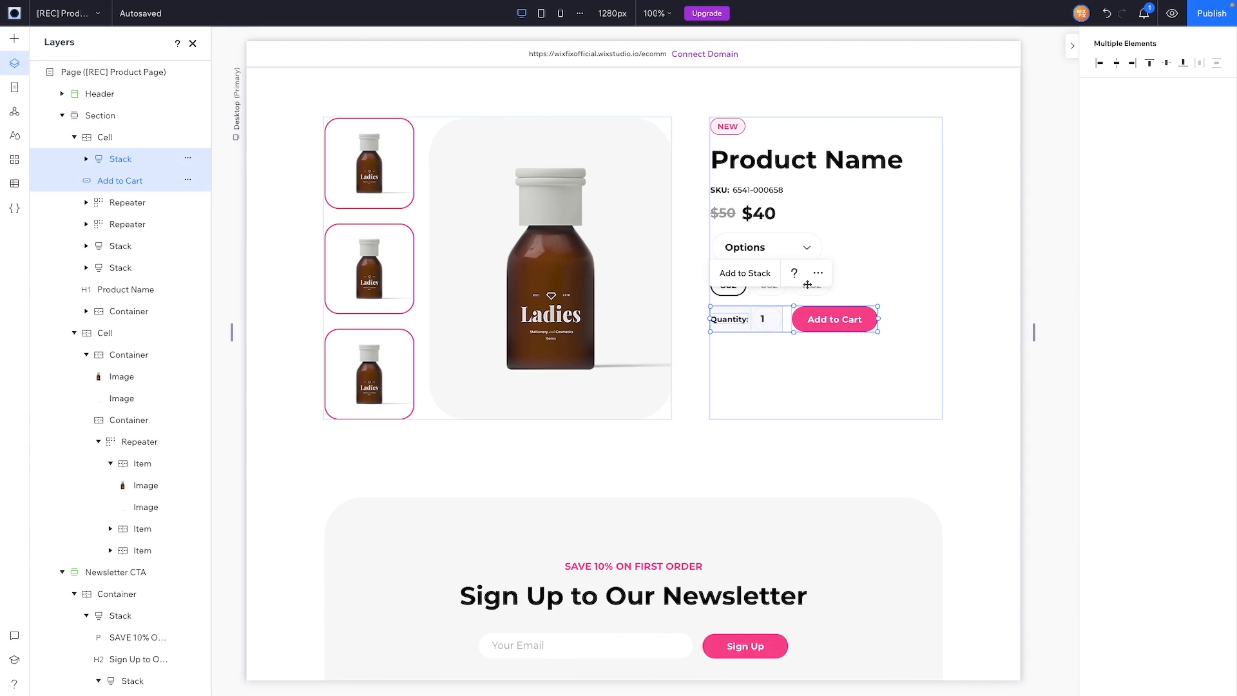
left_click(819, 272)
mouse_move(873, 401)
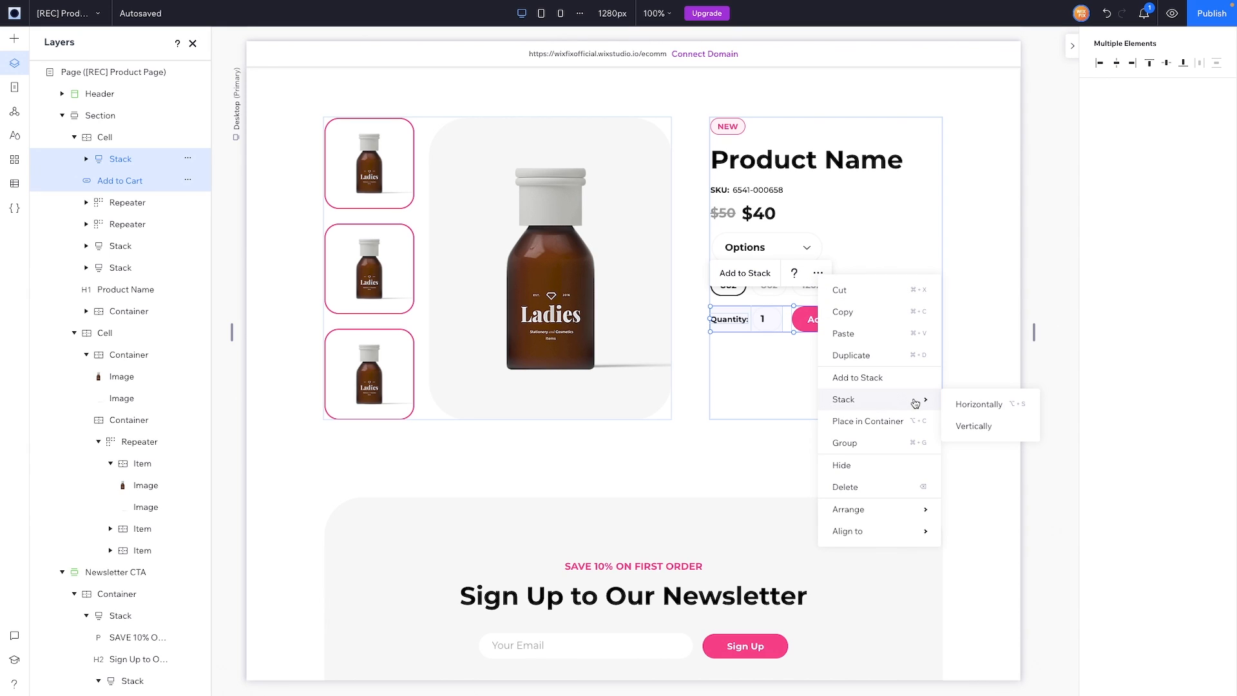
left_click(993, 404)
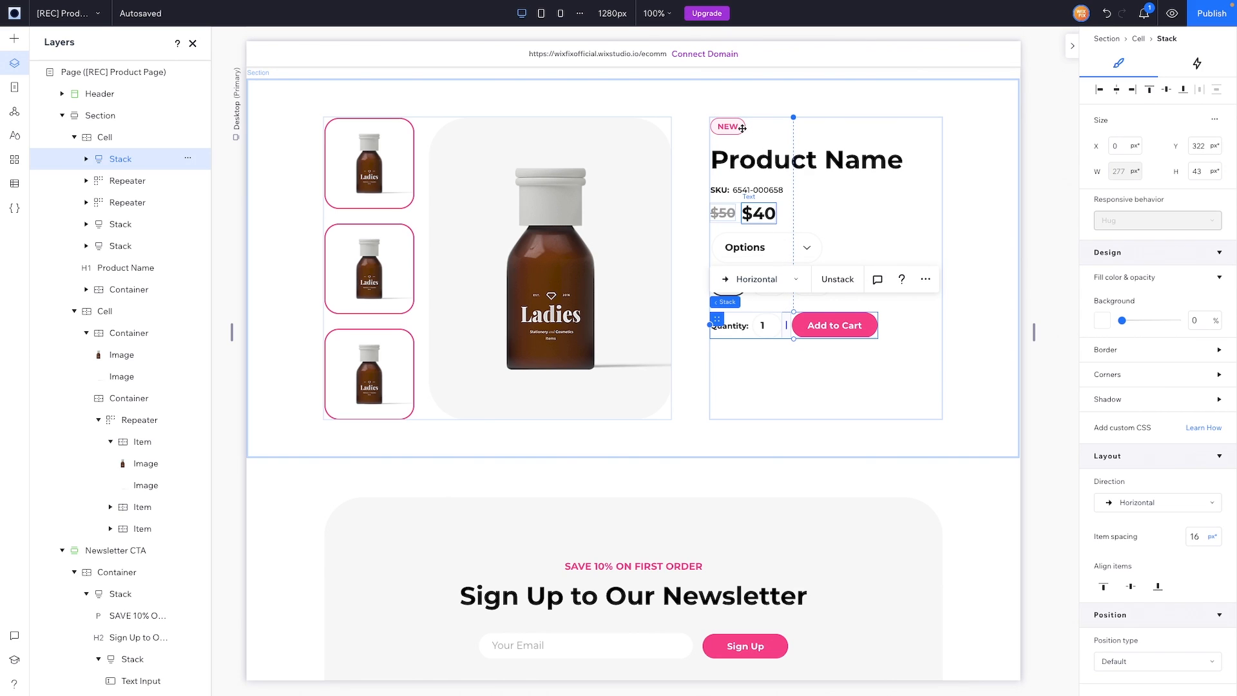
Step: Group all product details into one vertical stack centred vertically in the cell
left_click(750, 159, "shift")
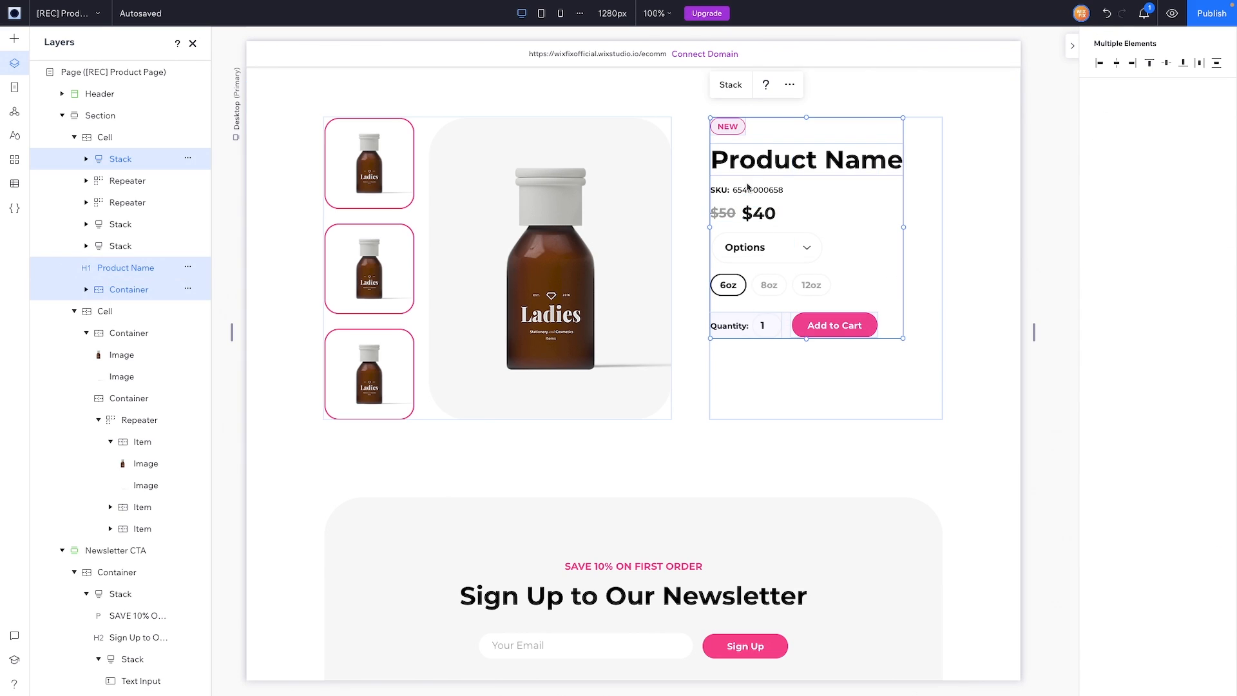
left_click(739, 211, "shift")
left_click(739, 211, "shift")
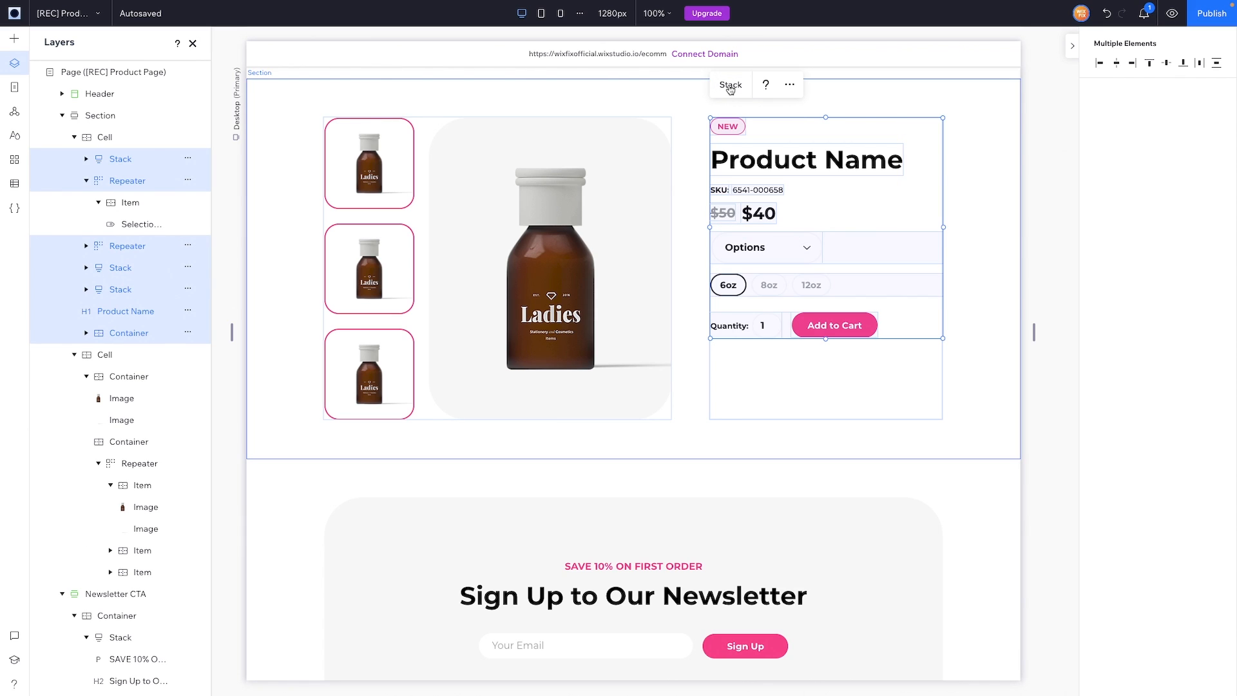
left_click(730, 85)
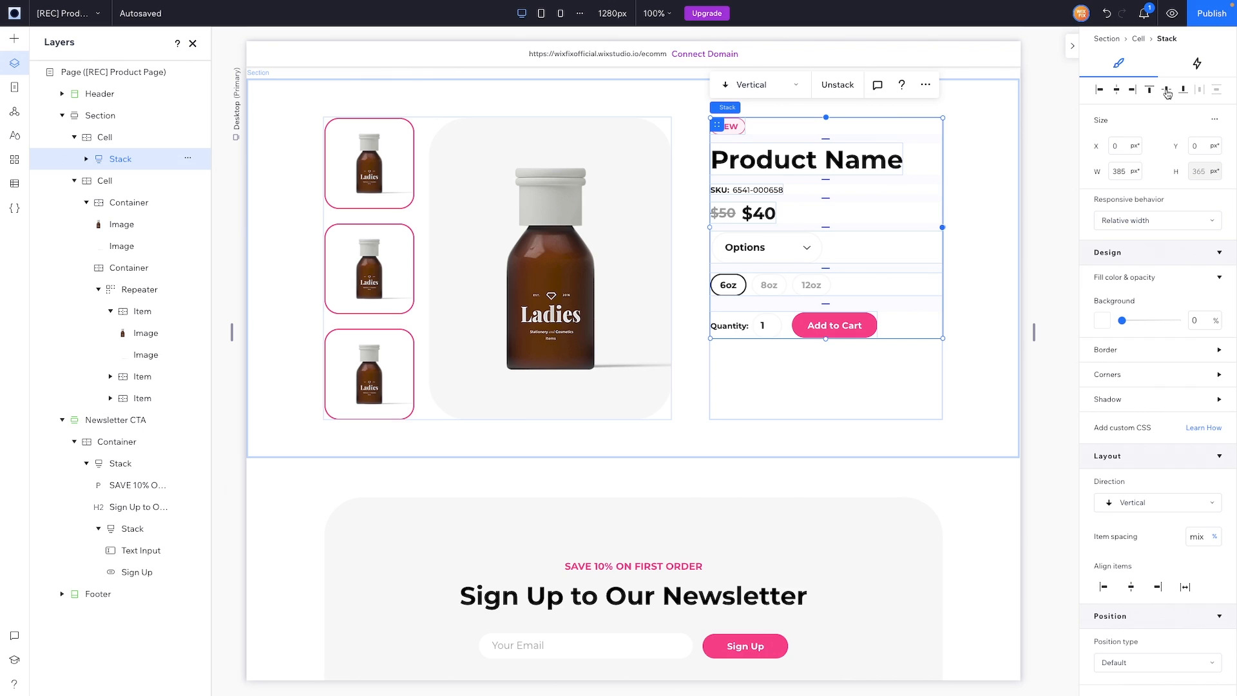
left_click(1168, 94)
left_click(1041, 286)
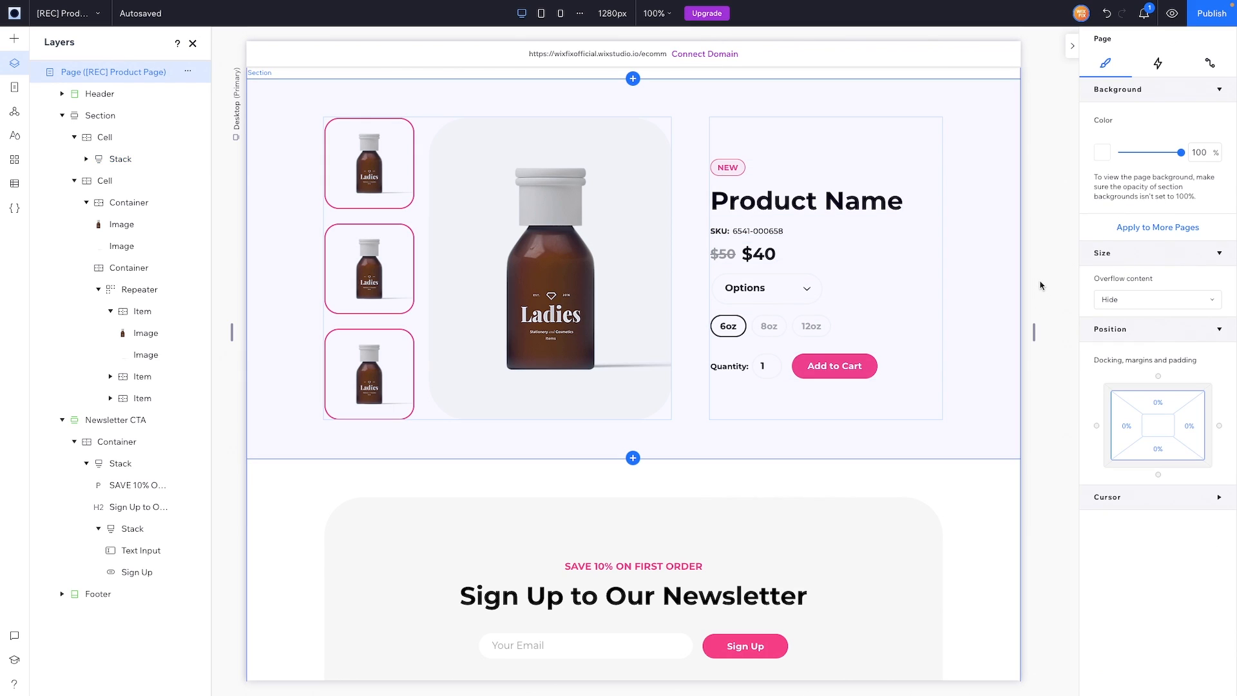
Step: Add a new section below the product with a pale pink #FEF2F6 background
scroll(1042, 286, "down", 1)
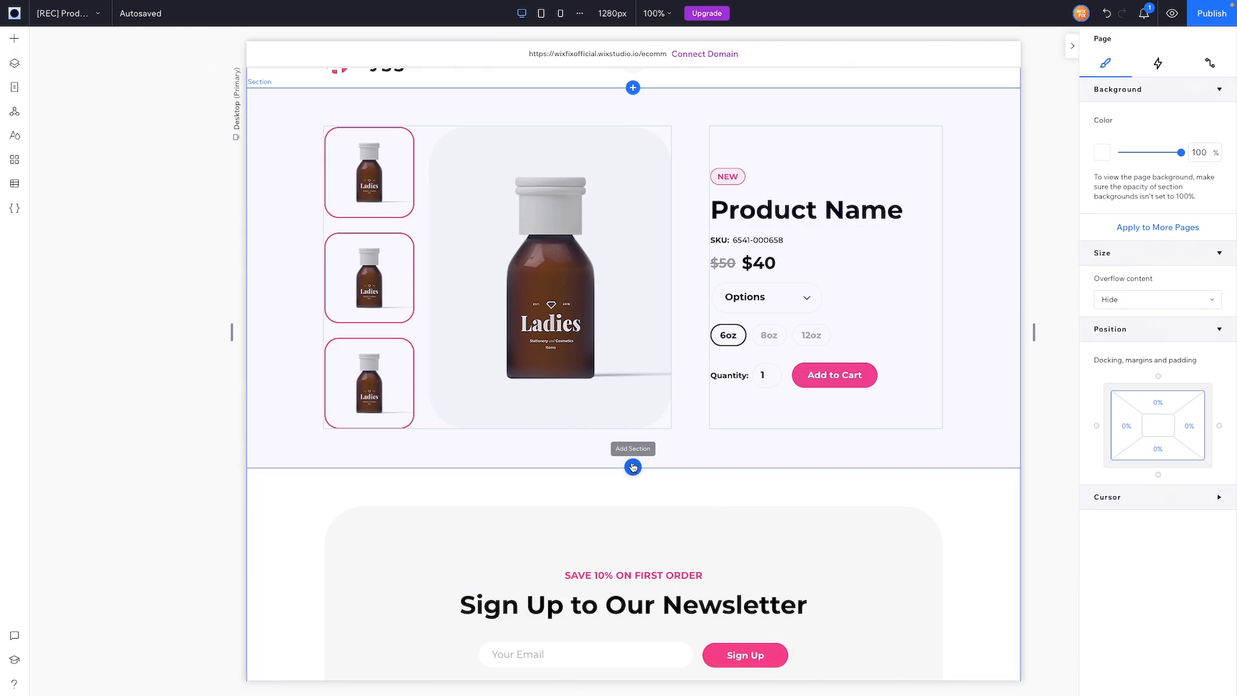
left_click(633, 467)
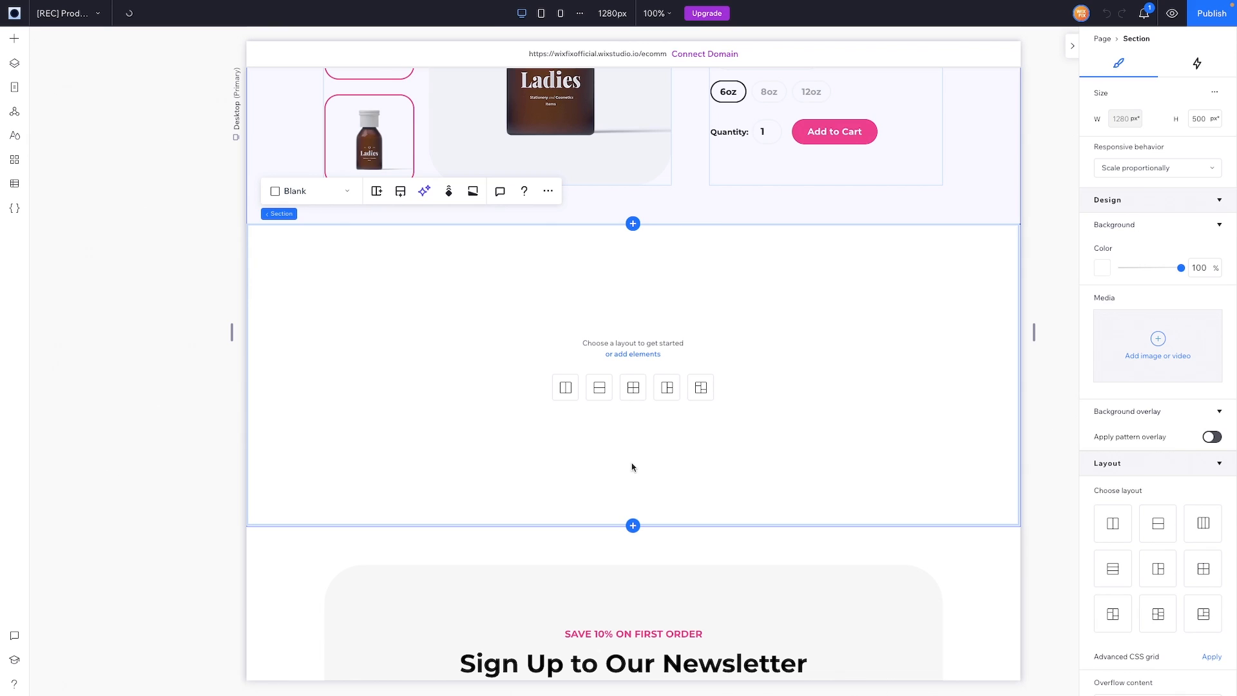
left_click(1102, 268)
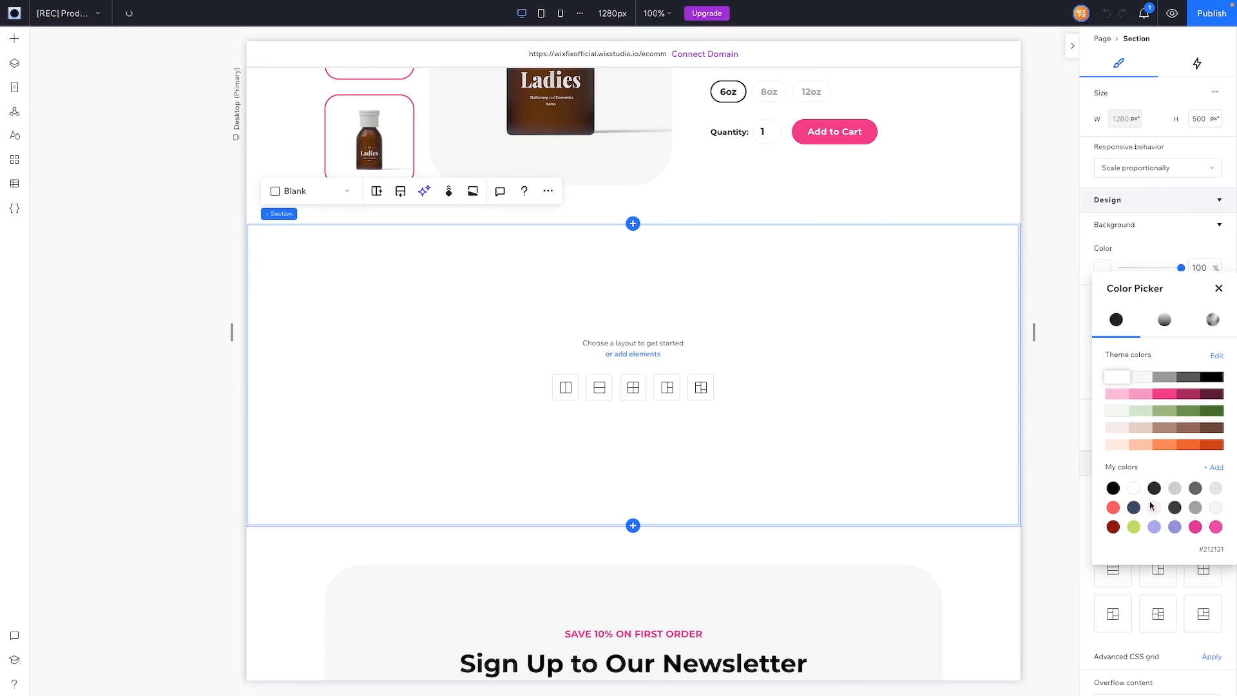
left_click(1154, 507)
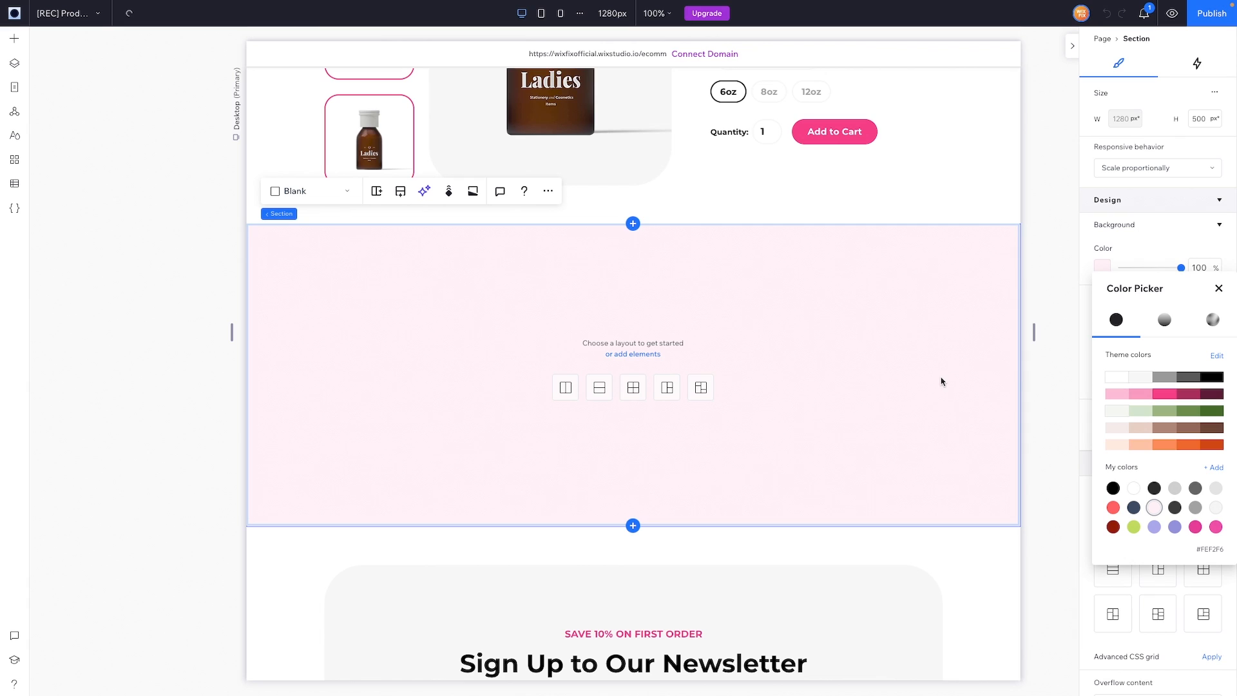
left_click(957, 343)
Step: Give the section 10% side and 5% top/bottom padding and a two-column layout
scroll(1135, 516, "down", 5)
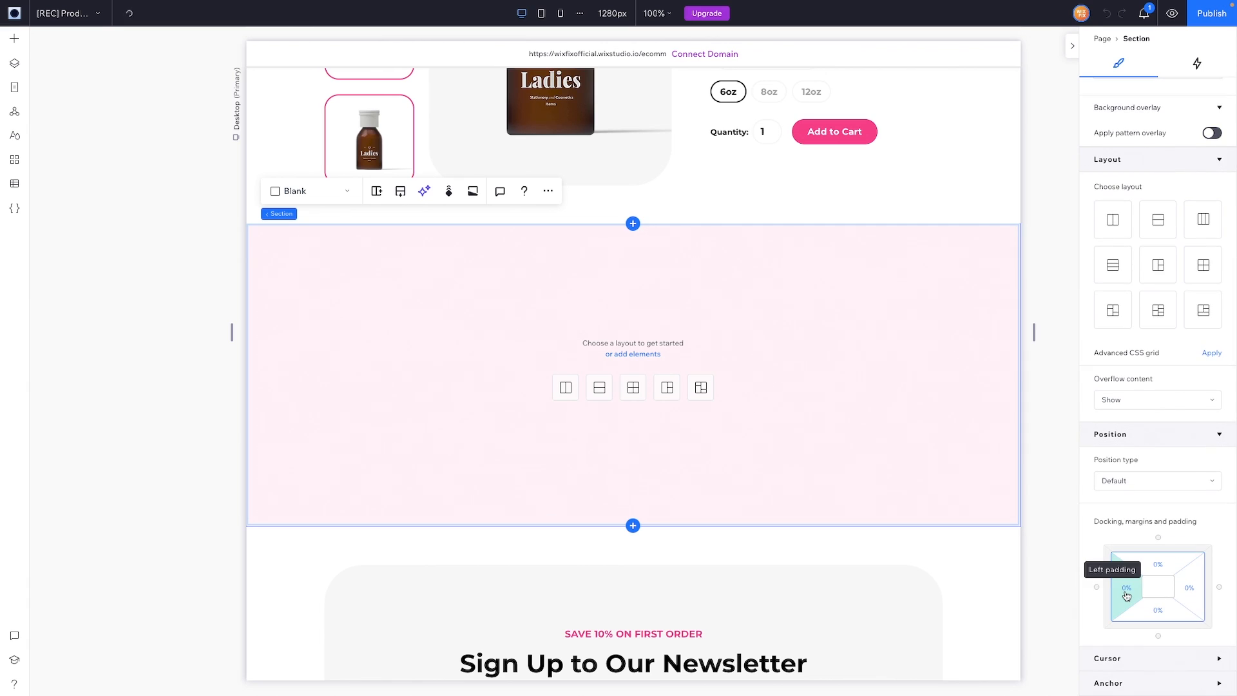
left_click(1126, 588)
type("10")
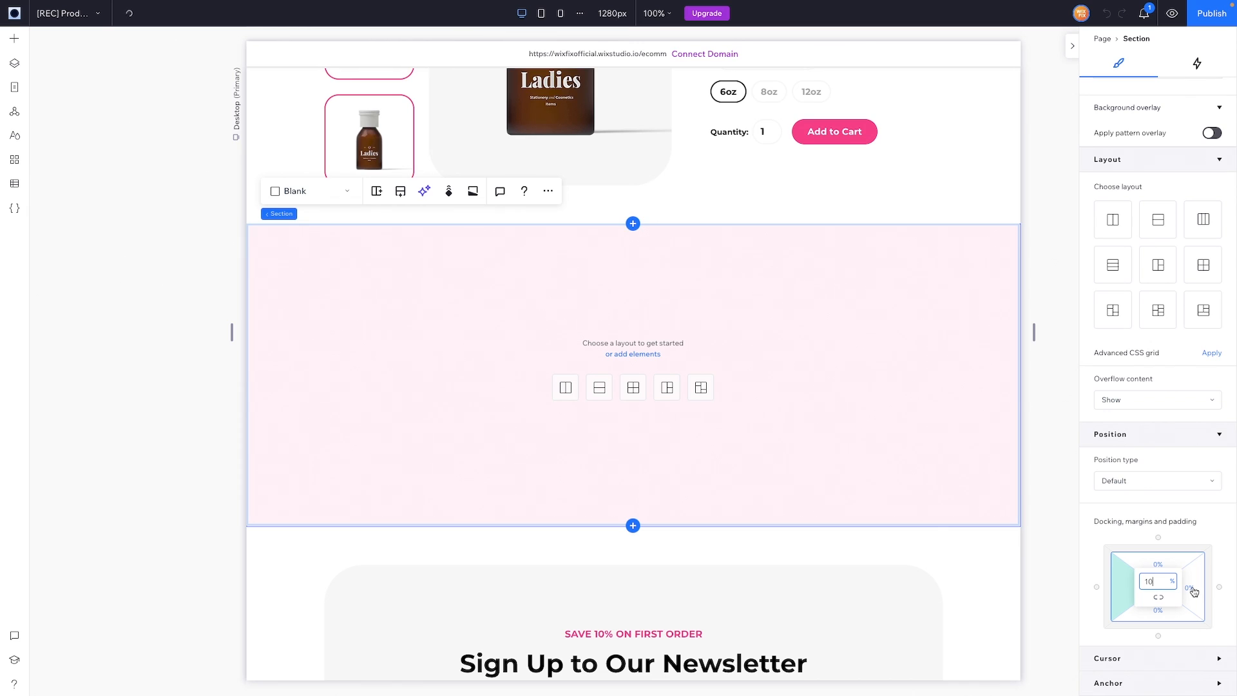
left_click(1194, 592)
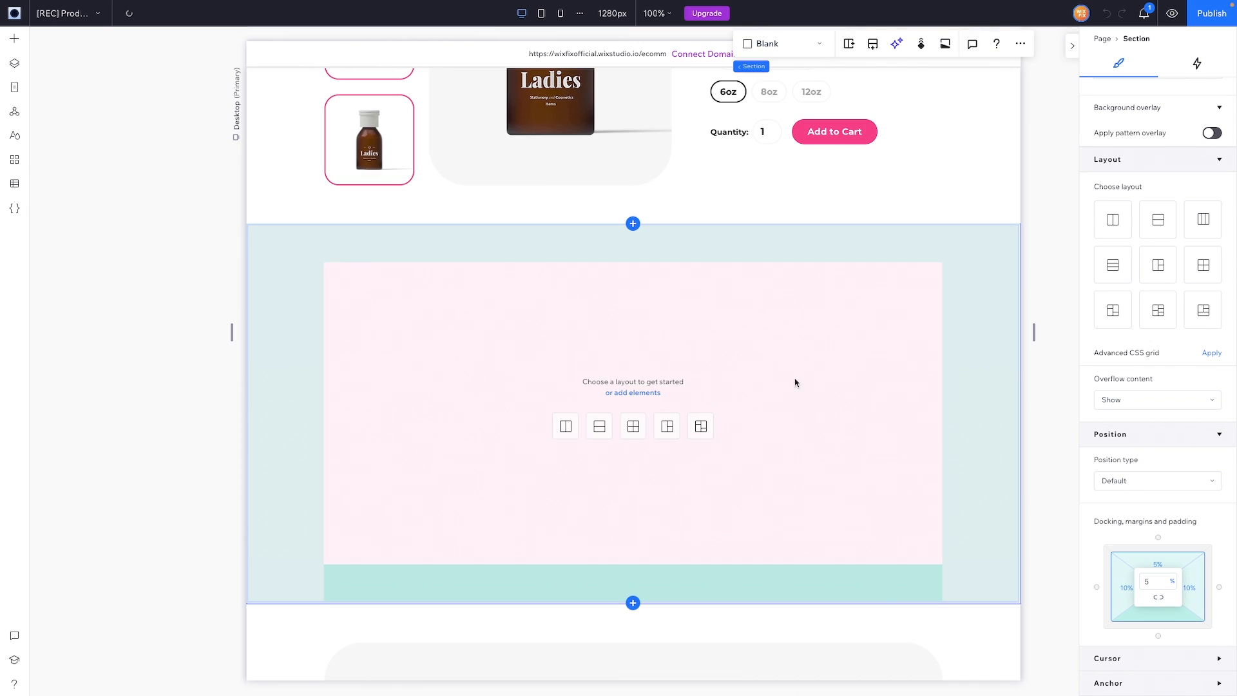
left_click(565, 424)
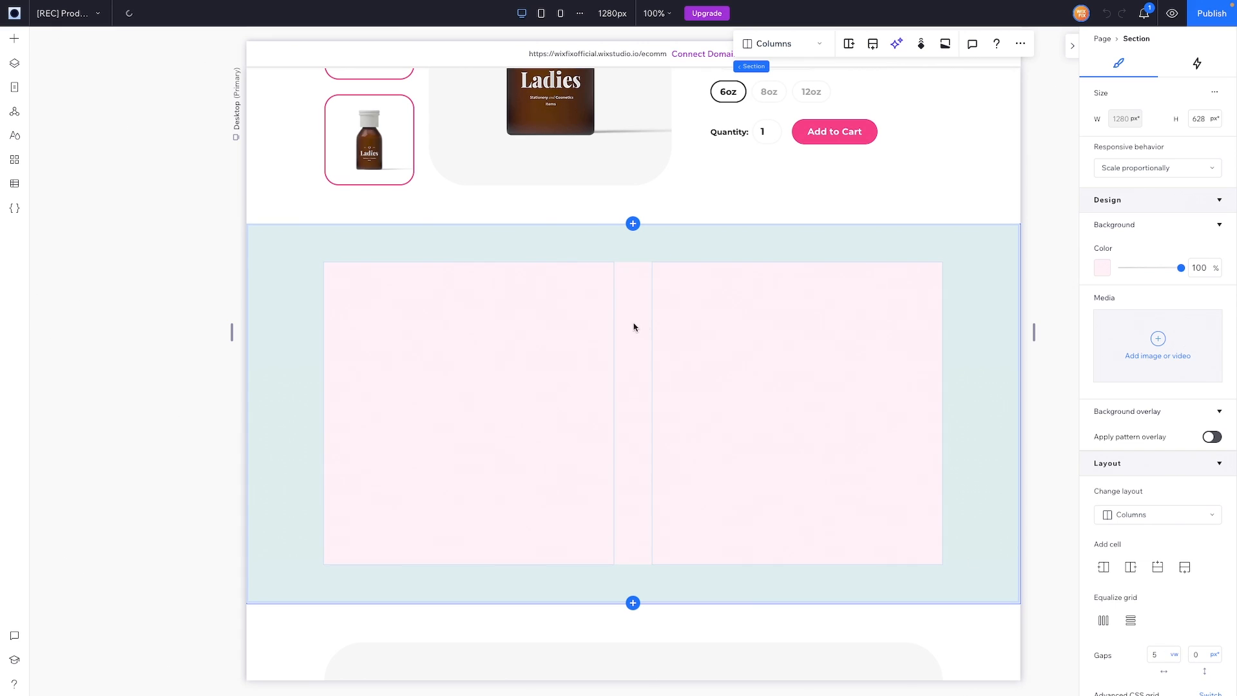
left_click(444, 321)
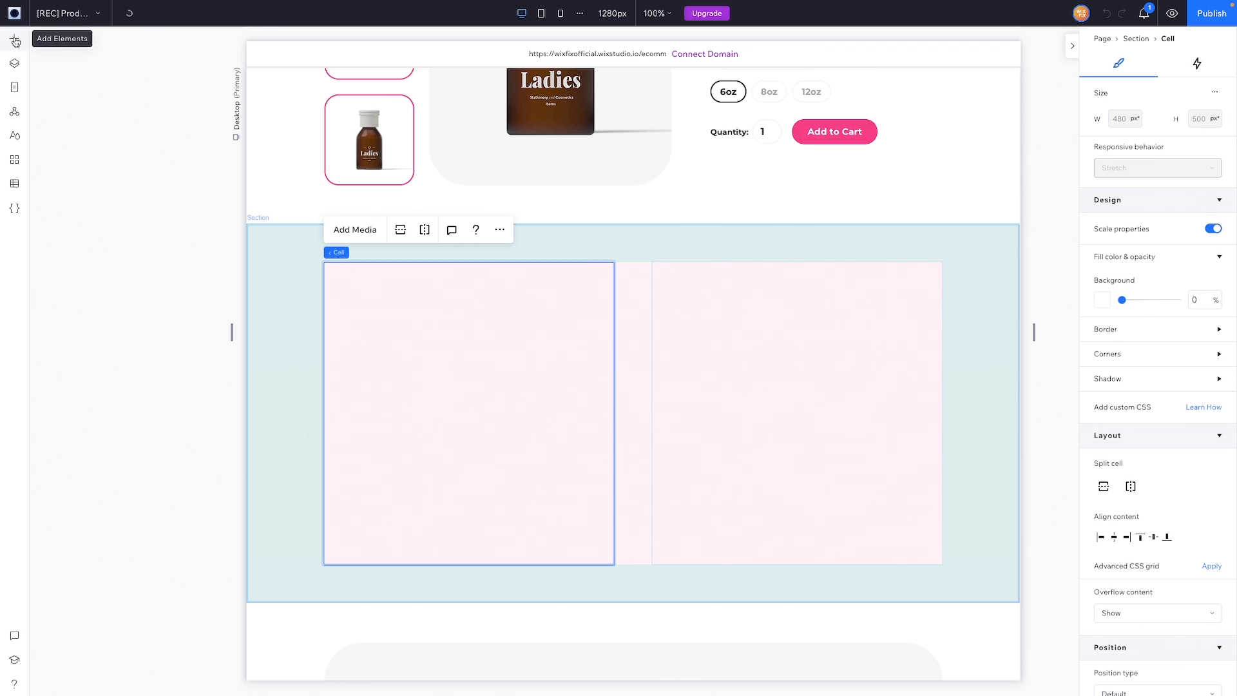
left_click(15, 87)
Step: Check the Home page's Browse by Category heading, then return to [REC] Product Page
left_click(85, 140)
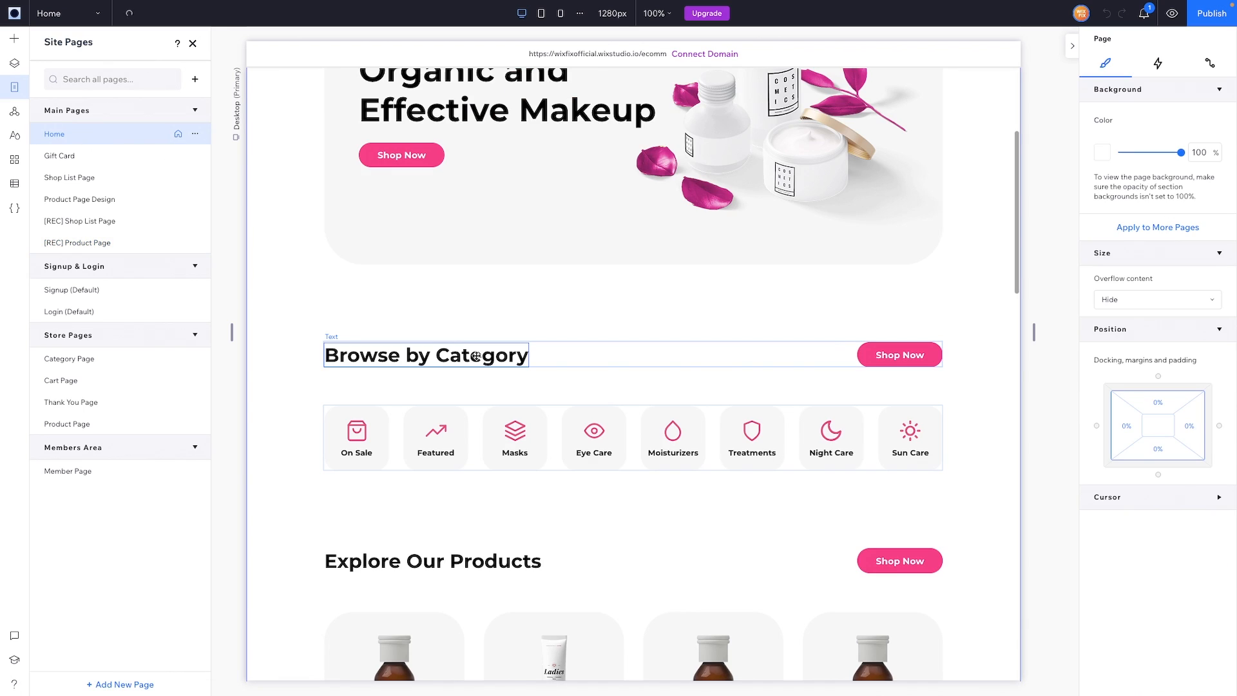
left_click(475, 356)
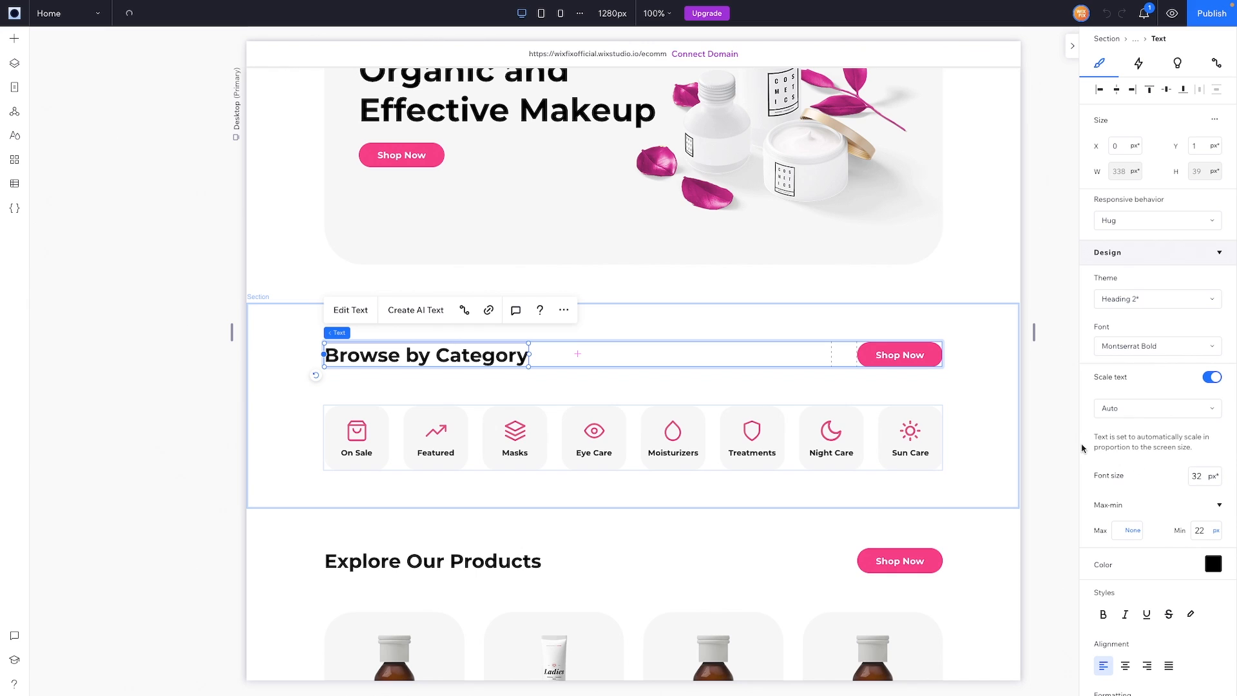
left_click(64, 14)
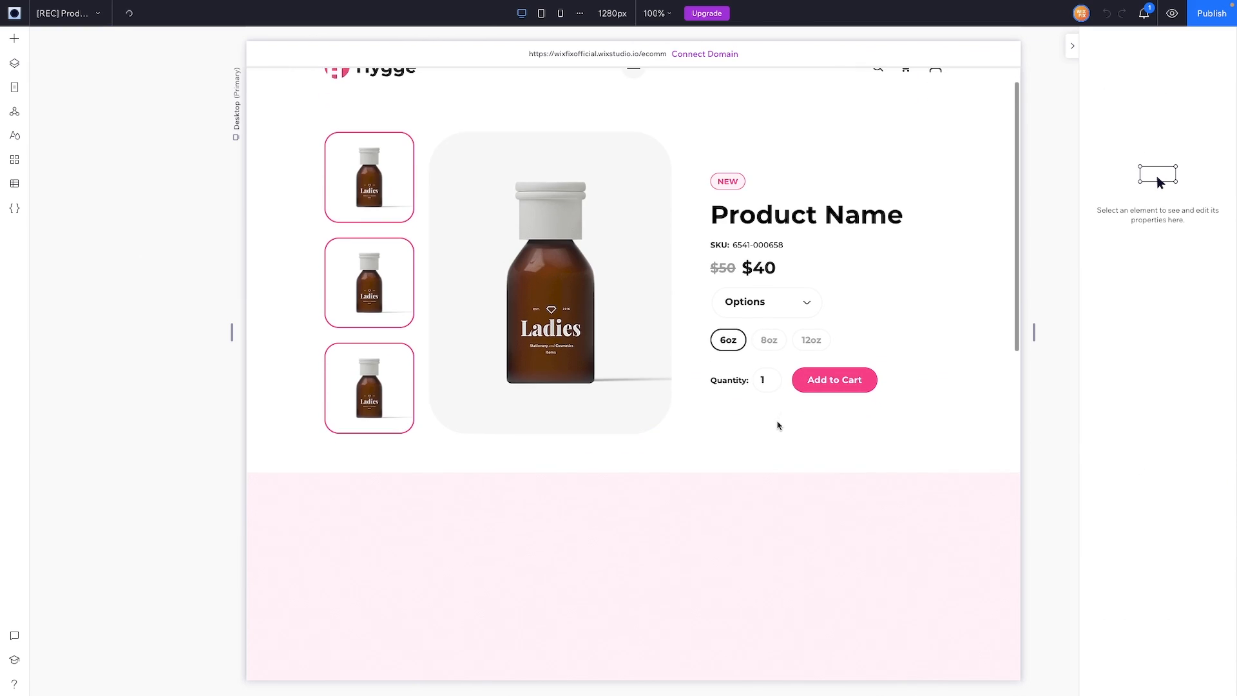
Step: Paste the copied heading into the new pink section's left column
scroll(779, 425, "down", 2)
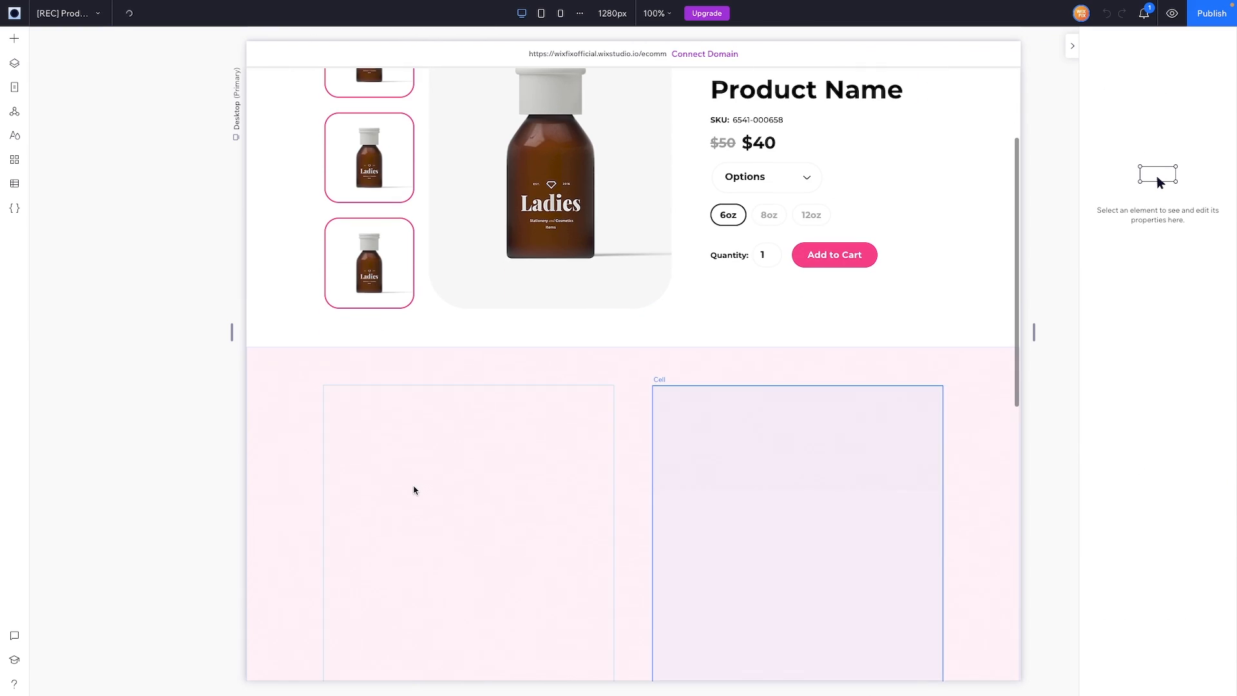
left_click(414, 490)
key("Escape")
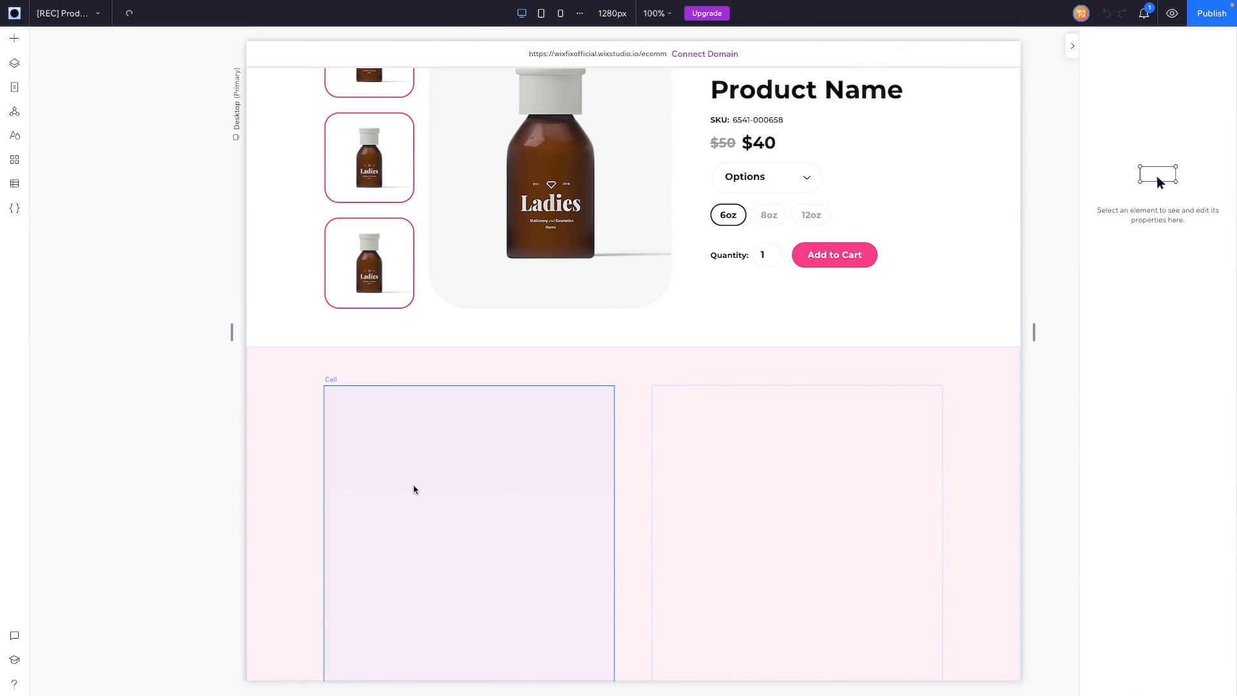
key("ctrl+v")
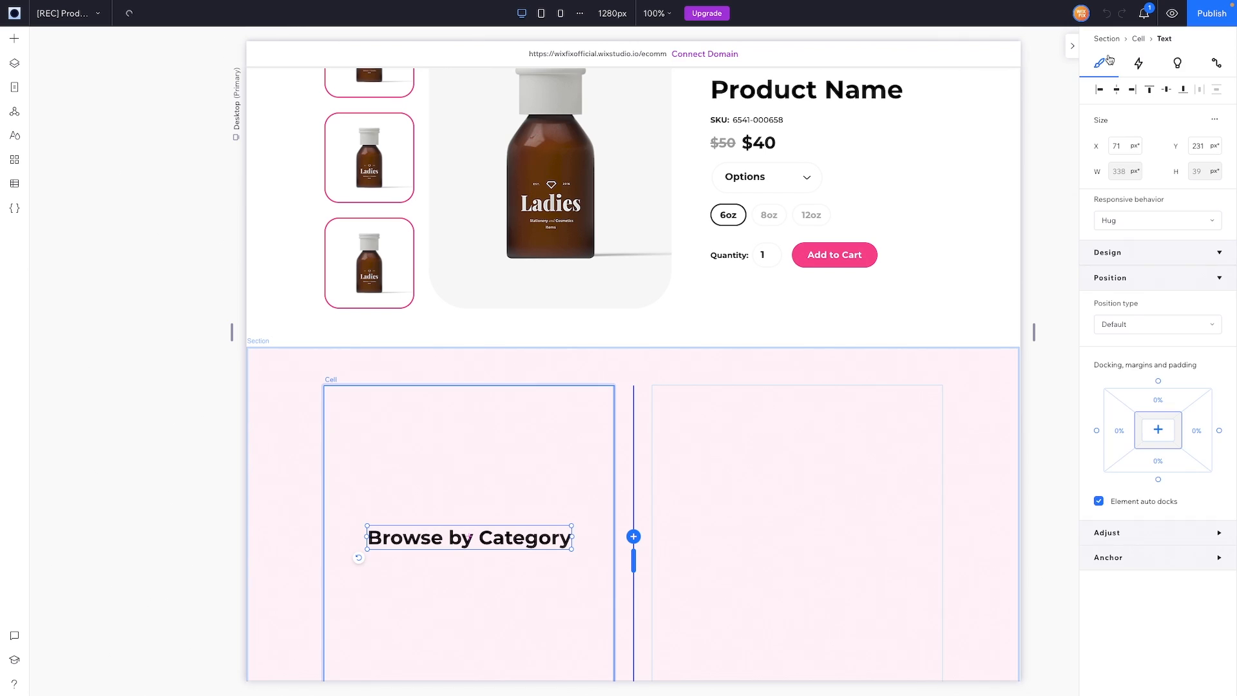
Step: Align the pasted heading to the cell's top and change its text to 'More Information'
left_click(1152, 94)
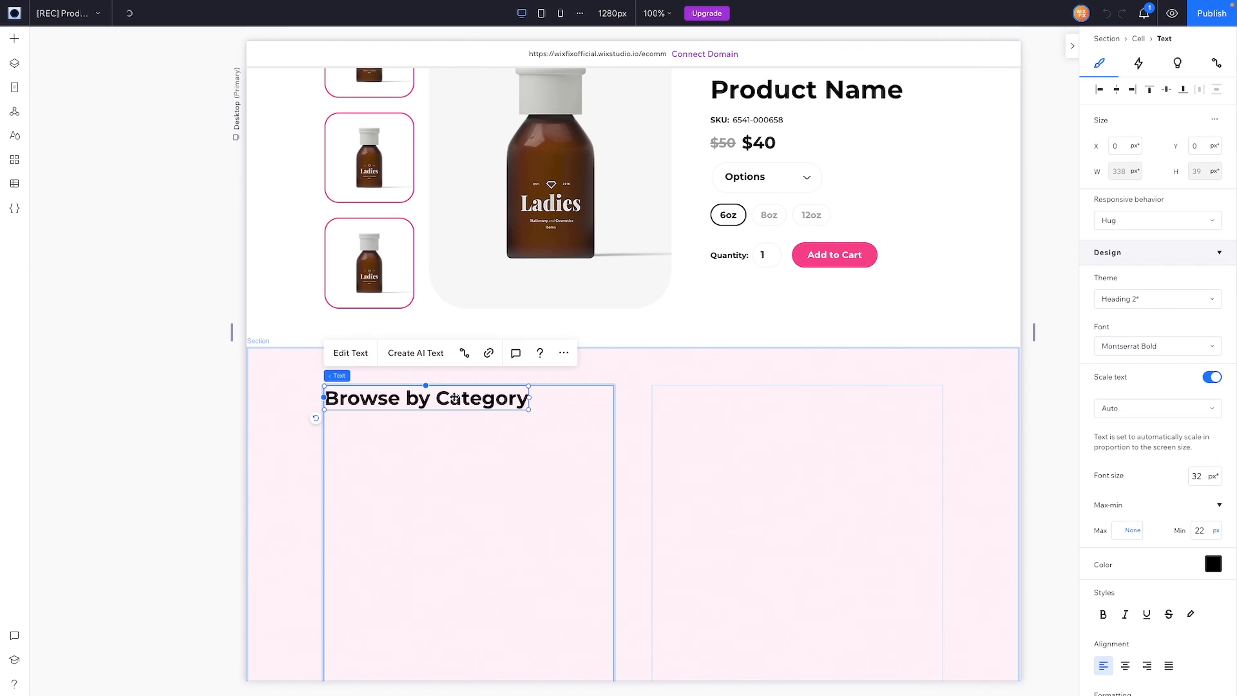
key("Return")
type("More")
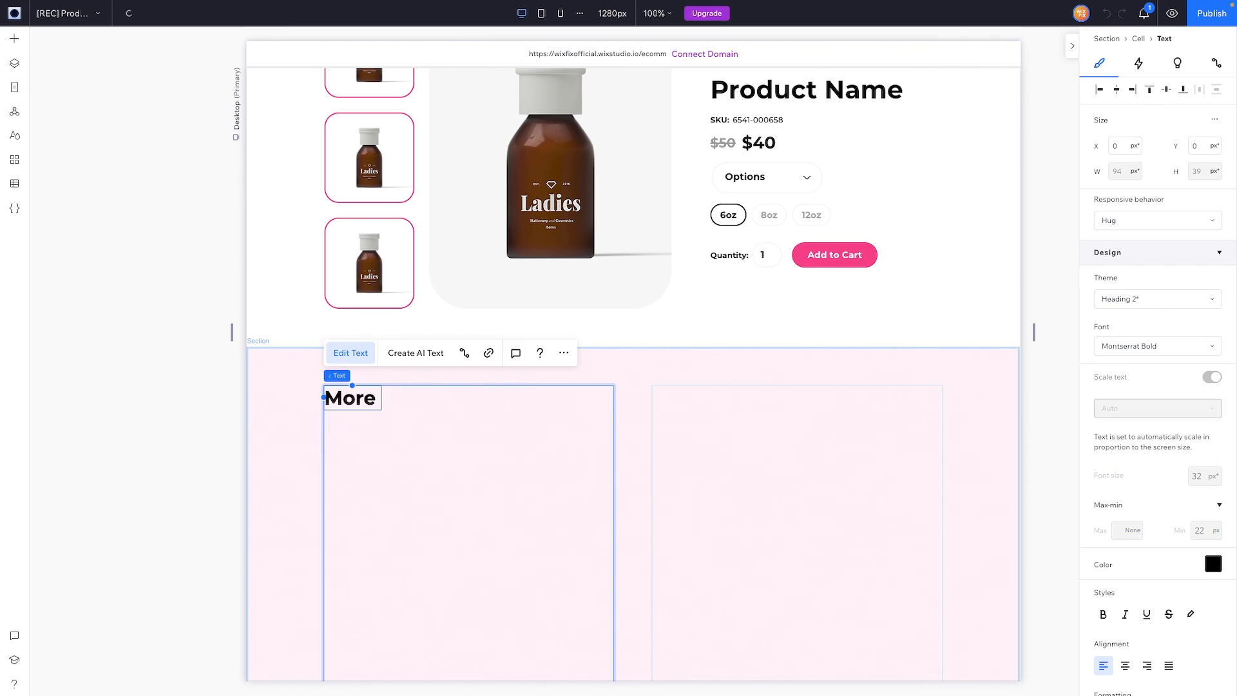
type(" Infom")
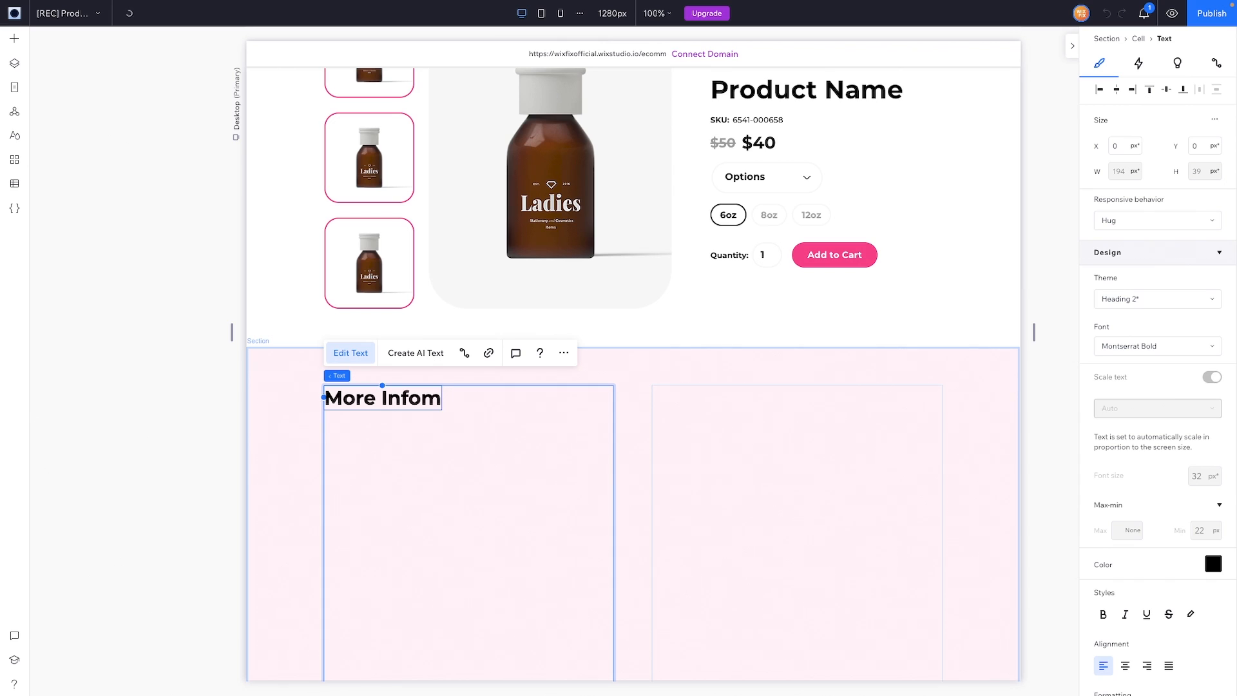
key("BackSpace")
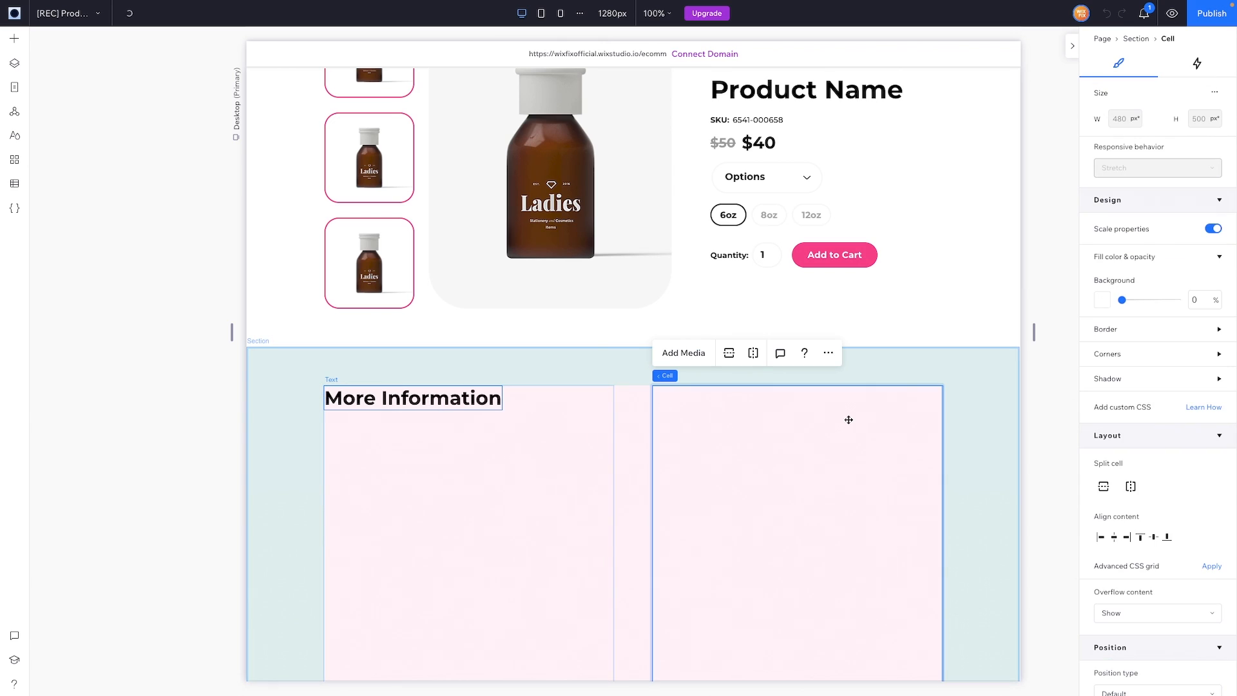
Step: Stretch the repeater across the right cell and show 1 item per row with a 42 px gap
scroll(848, 423, "down", 3)
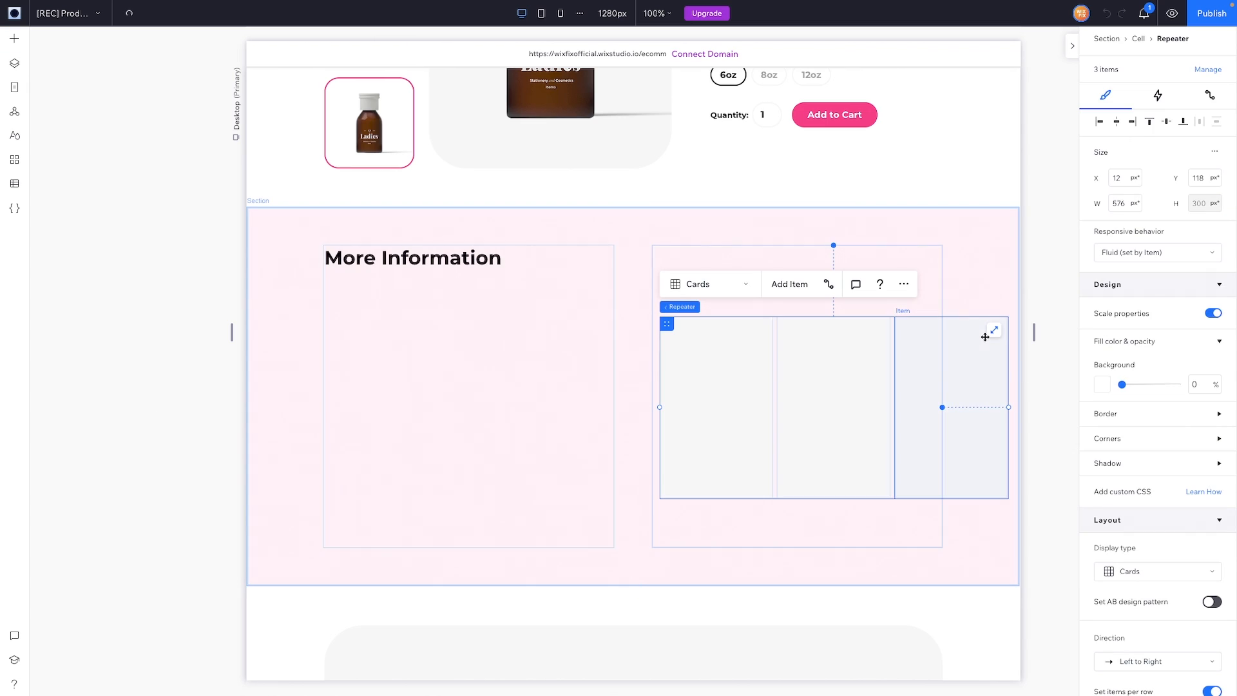
left_click(995, 331)
scroll(1160, 386, "down", 4)
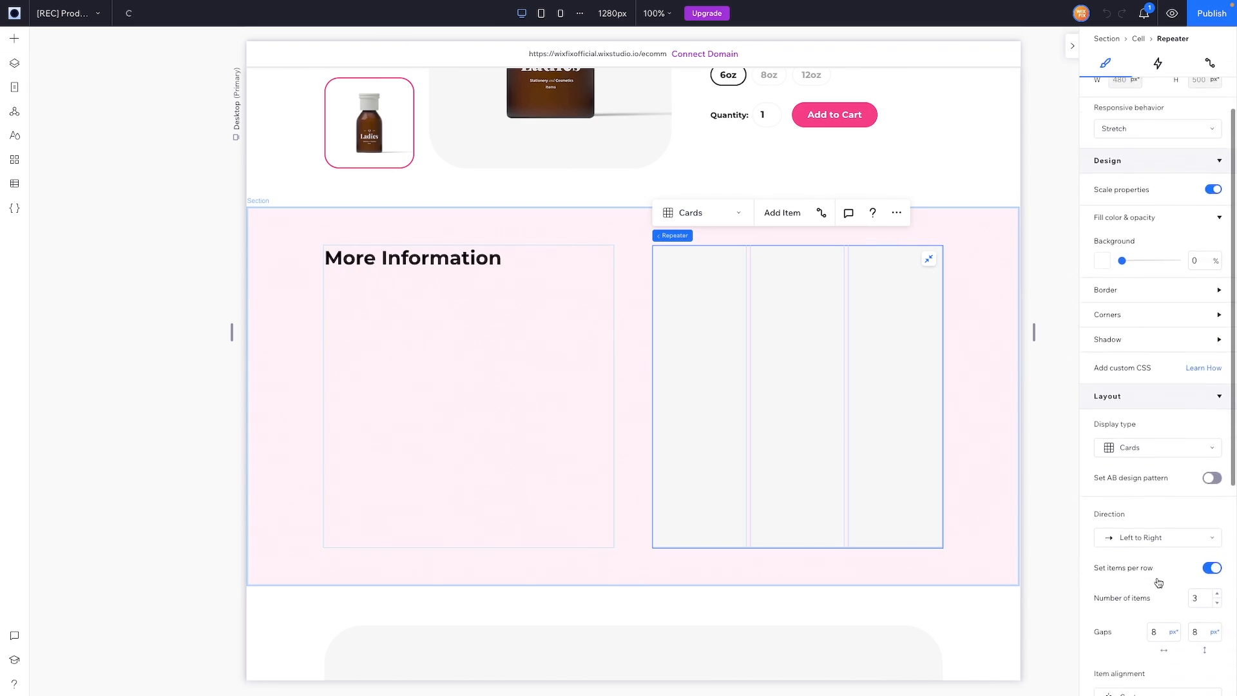
left_click(1203, 492)
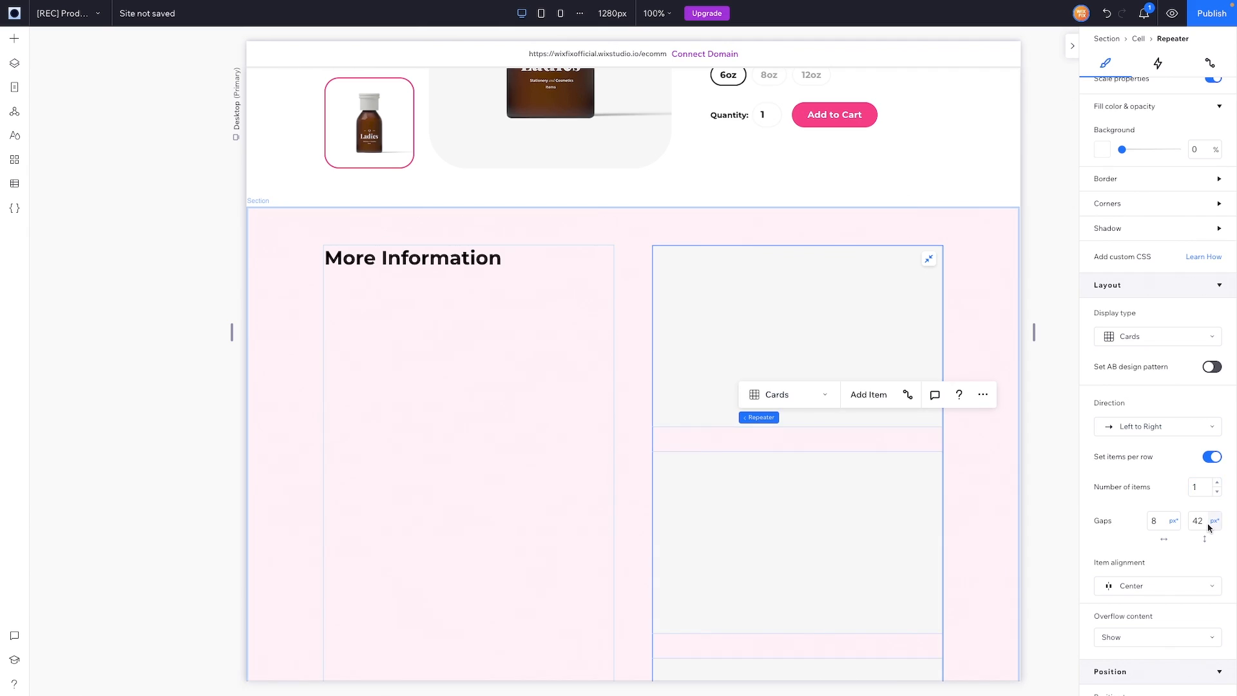
Step: Set the first repeater item's background opacity to 0%
left_click(727, 341)
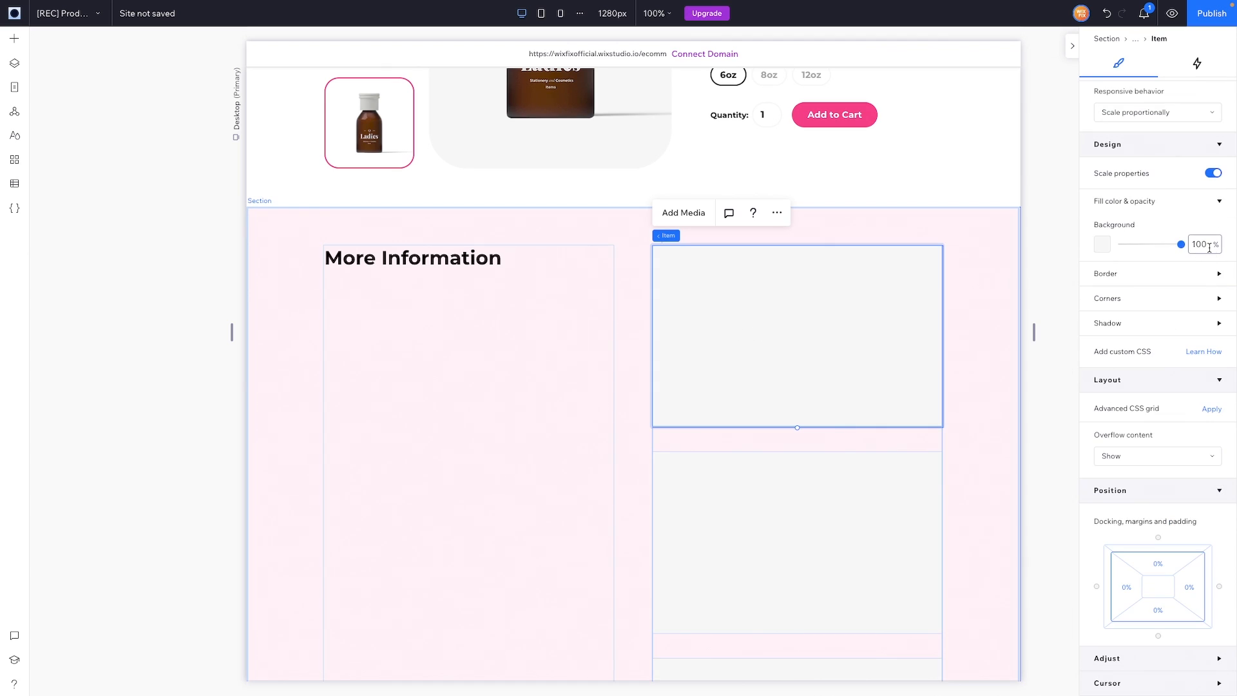
left_click(1200, 245)
type("0")
key("Return")
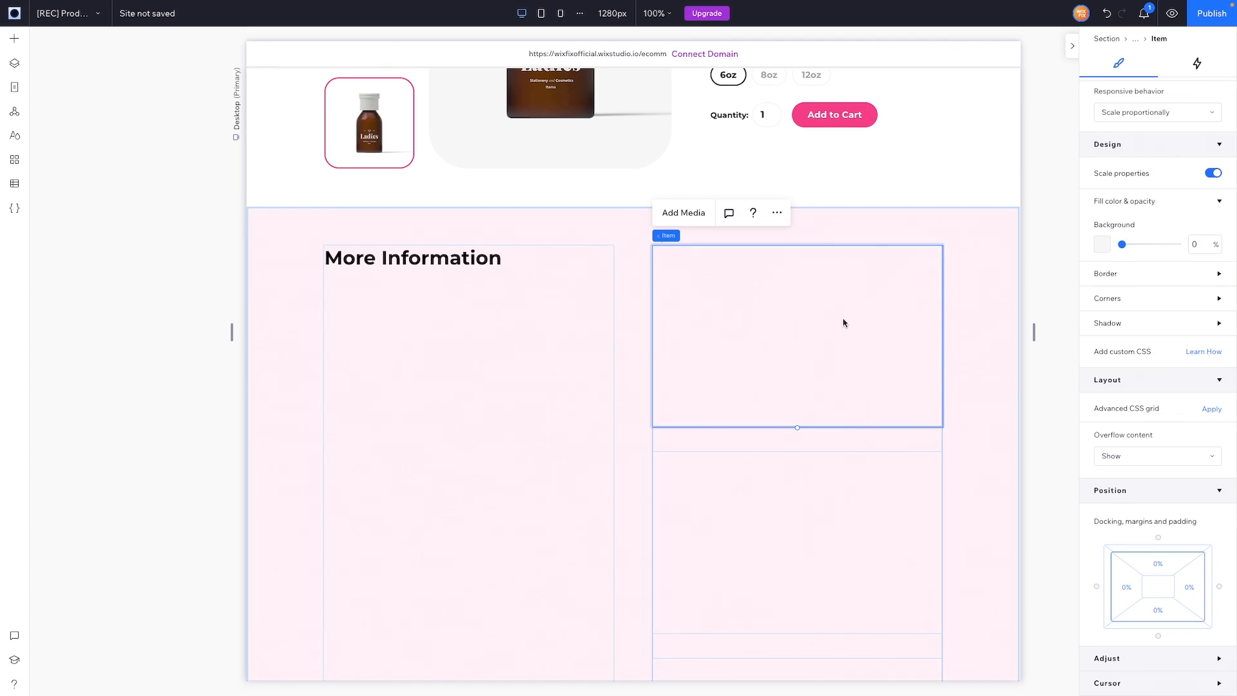
Step: Add a container inside the repeater item with a 2 px black border
left_click(16, 46)
left_click_drag(232, 180, 796, 316)
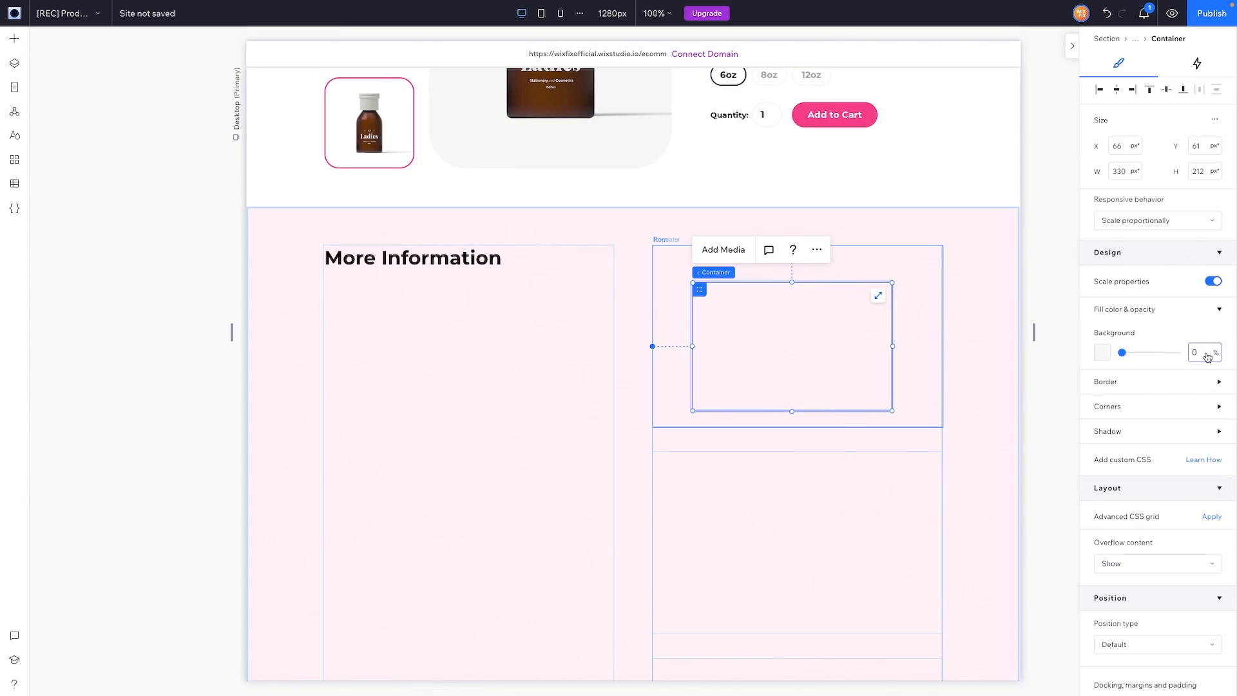
left_click(1121, 385)
left_click(1202, 479)
type("2")
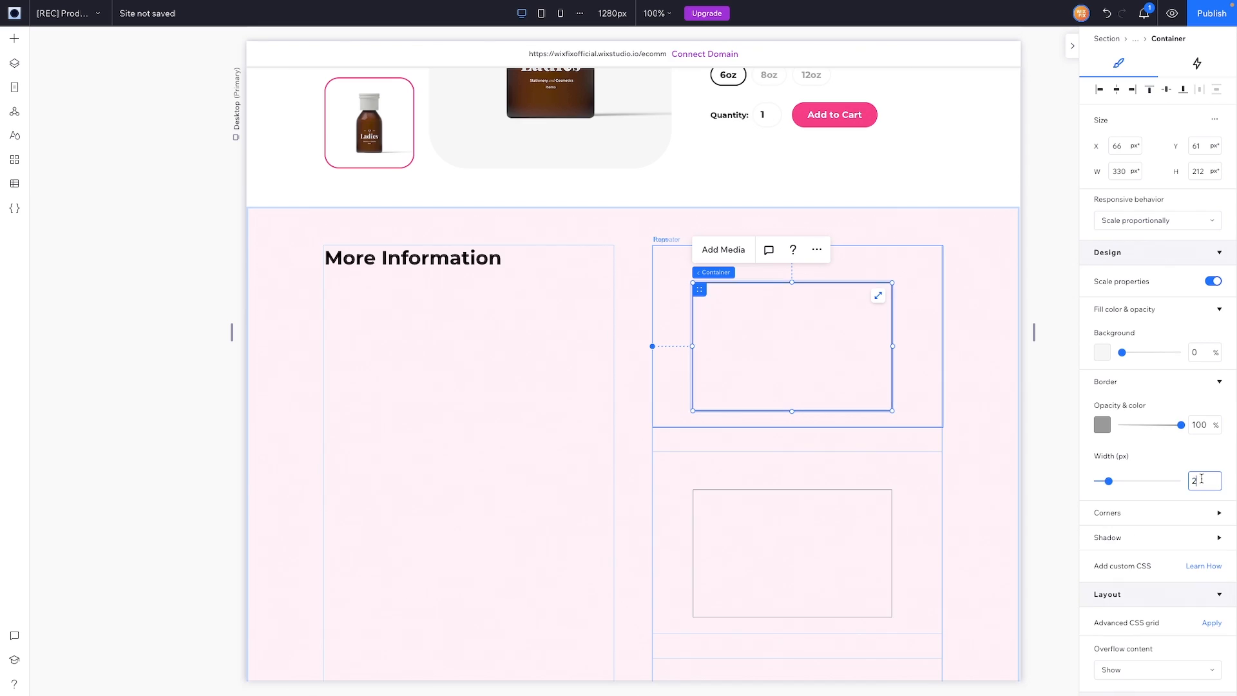
left_click(1104, 425)
left_click(1214, 496)
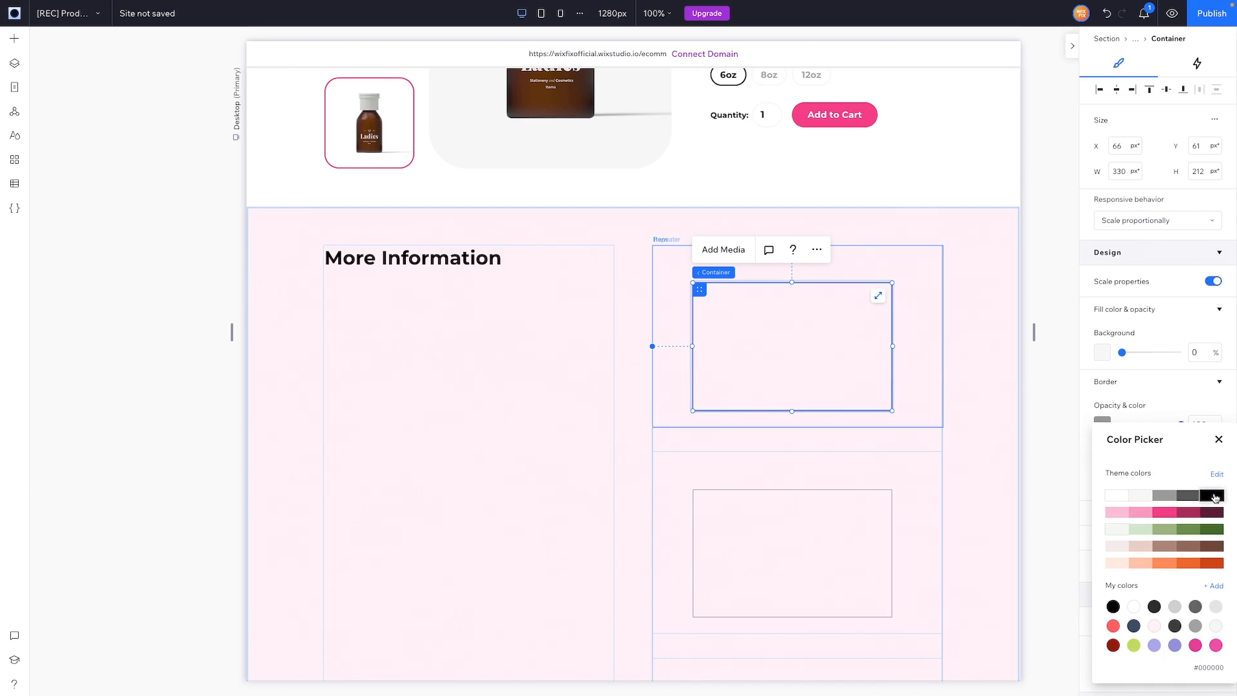
left_click(1219, 439)
Step: Give the container a 9999 corner radius so it becomes pill-shaped
left_click(1109, 513)
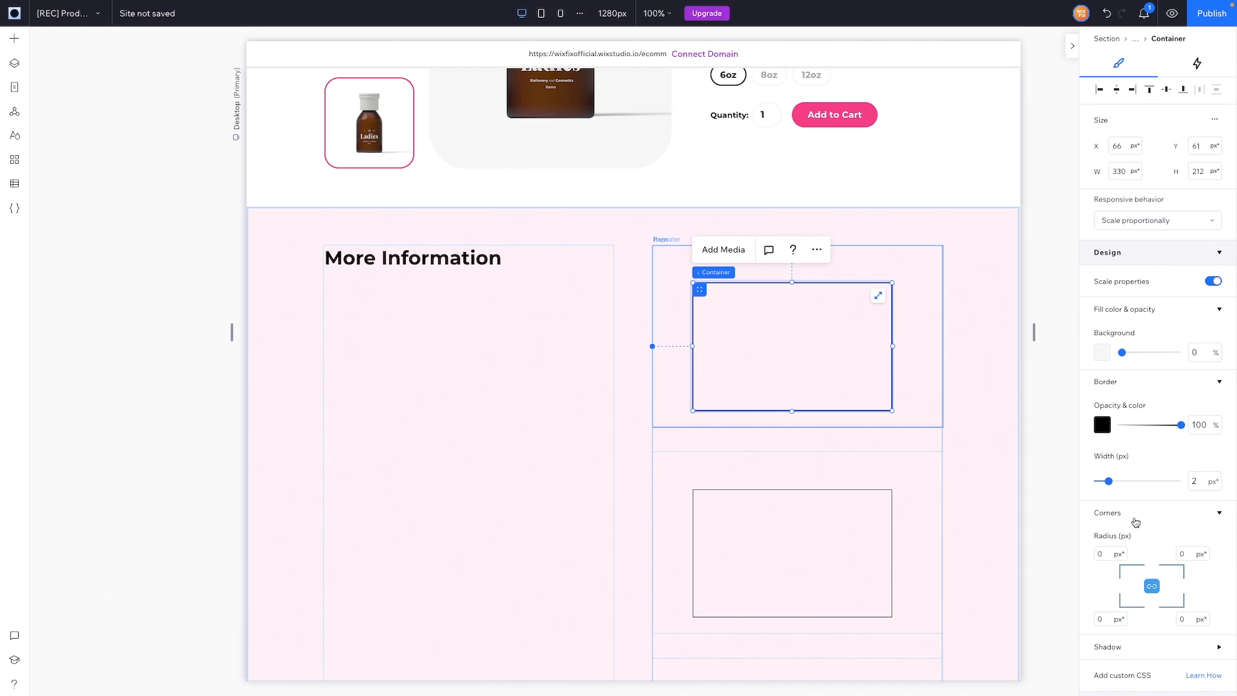
left_click(1106, 554)
type("9999")
key("Return")
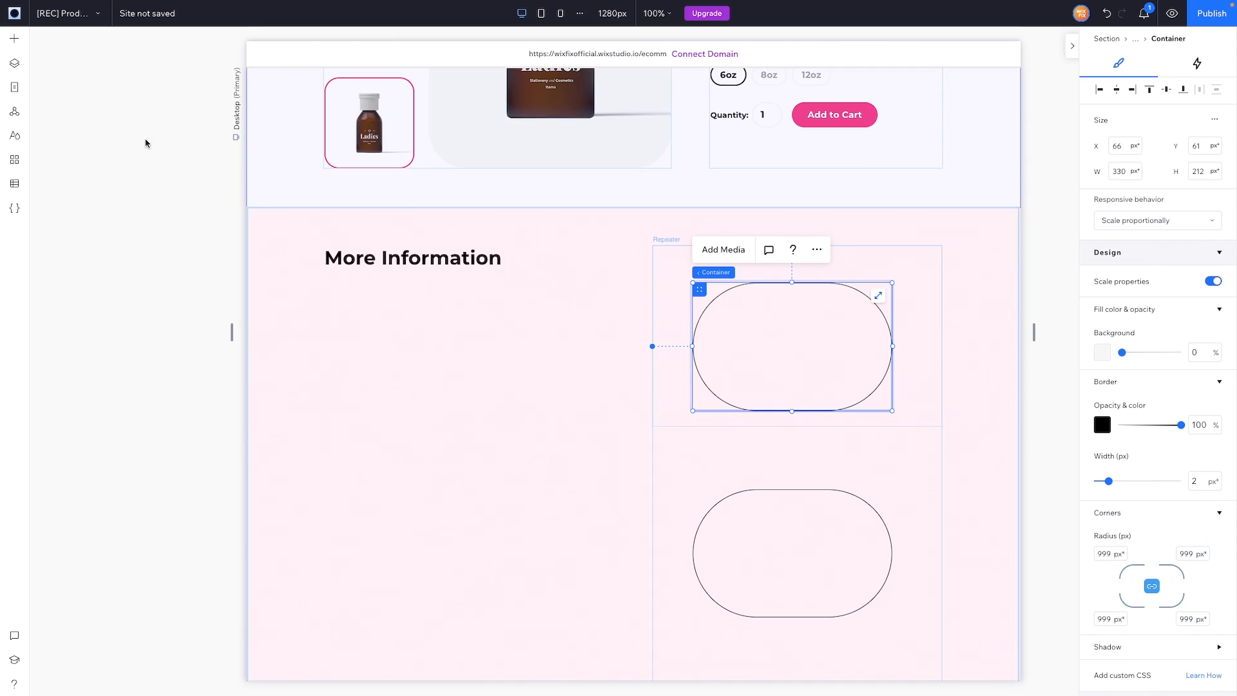
left_click(19, 42)
Step: Drag the Natural.svg drop icon from Add > Media into the pill container
left_click(51, 234)
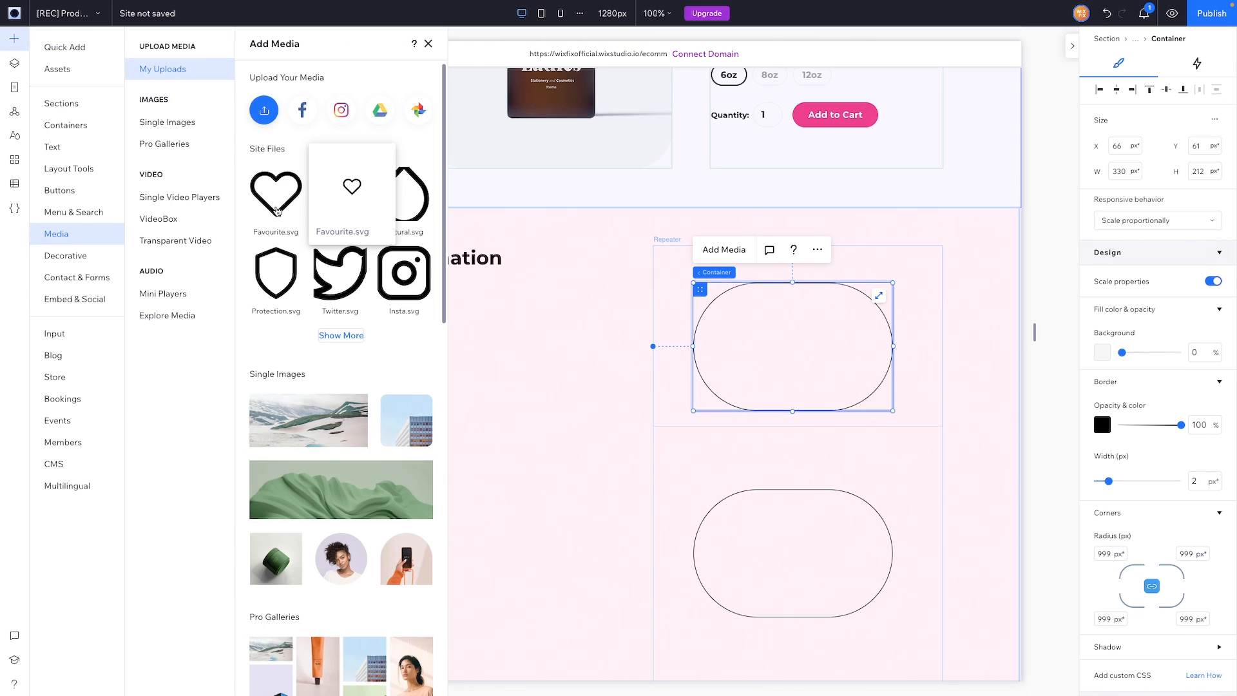
mouse_move(413, 211)
left_click_drag(413, 211, 810, 350)
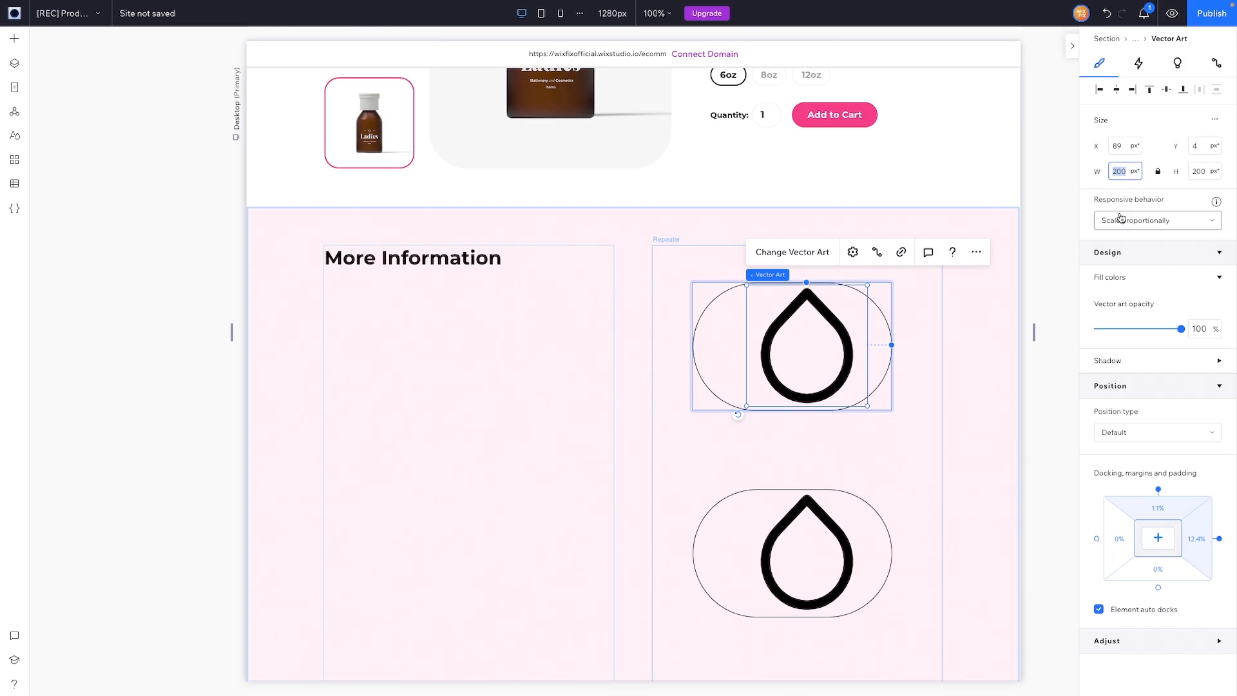
Step: Make the drop icon a fixed 32 × 32 px and centre it in the pill
left_click(1125, 223)
left_click(1122, 269)
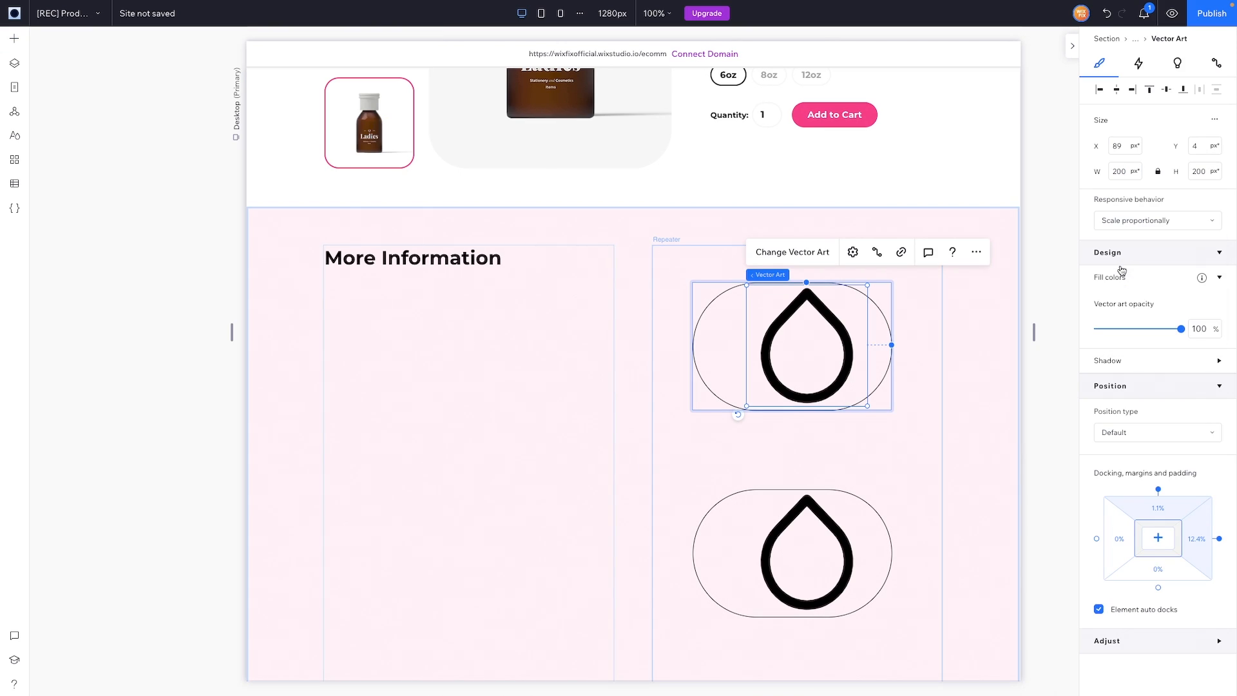
left_click(1124, 173)
double_click(1124, 173)
type("32")
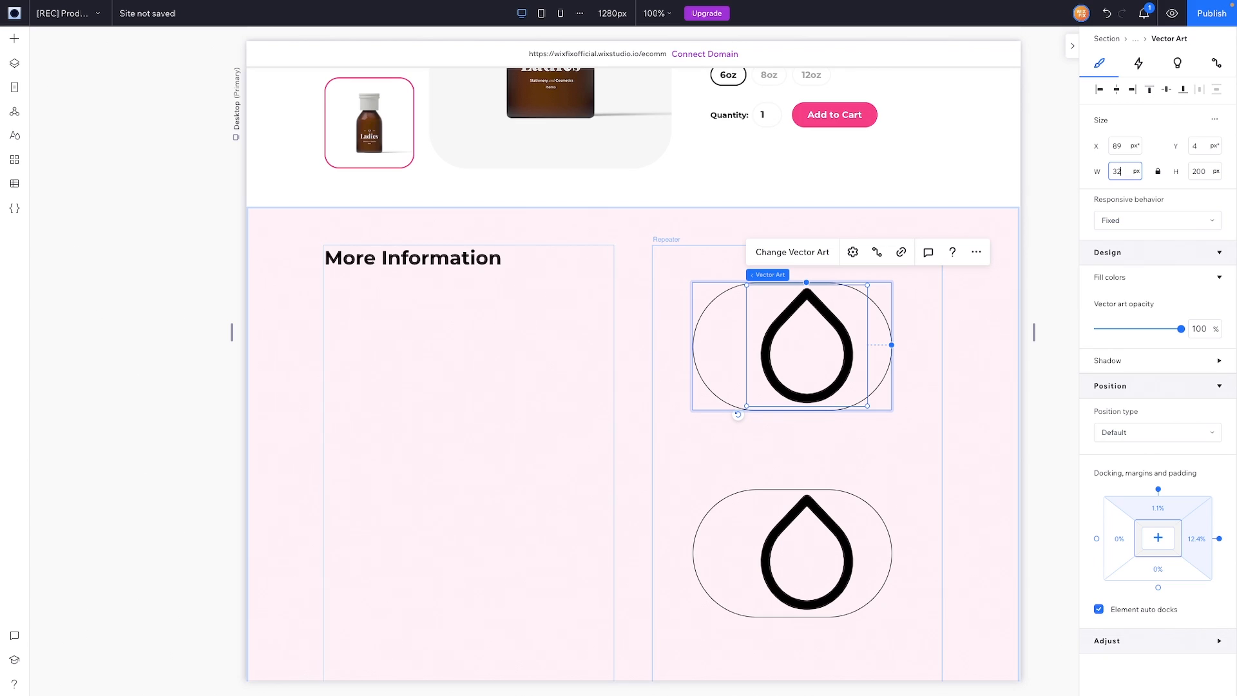
key("Tab")
key("Tab")
type("32")
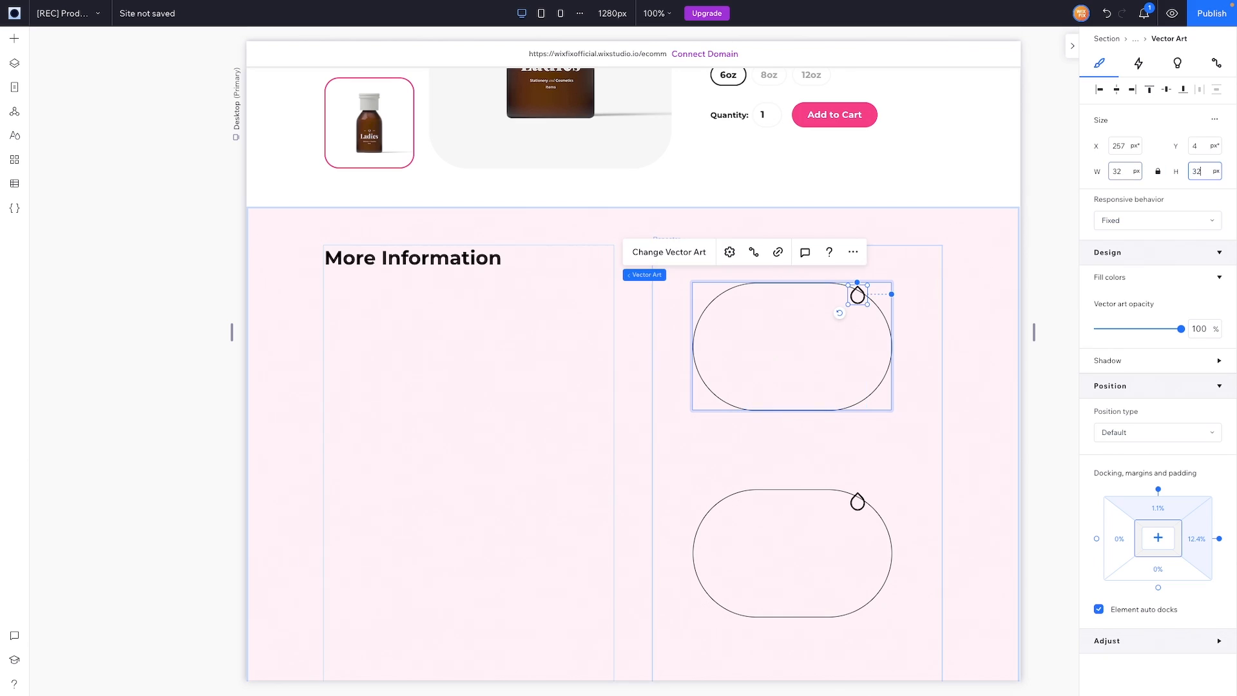
key("Return")
left_click(1116, 91)
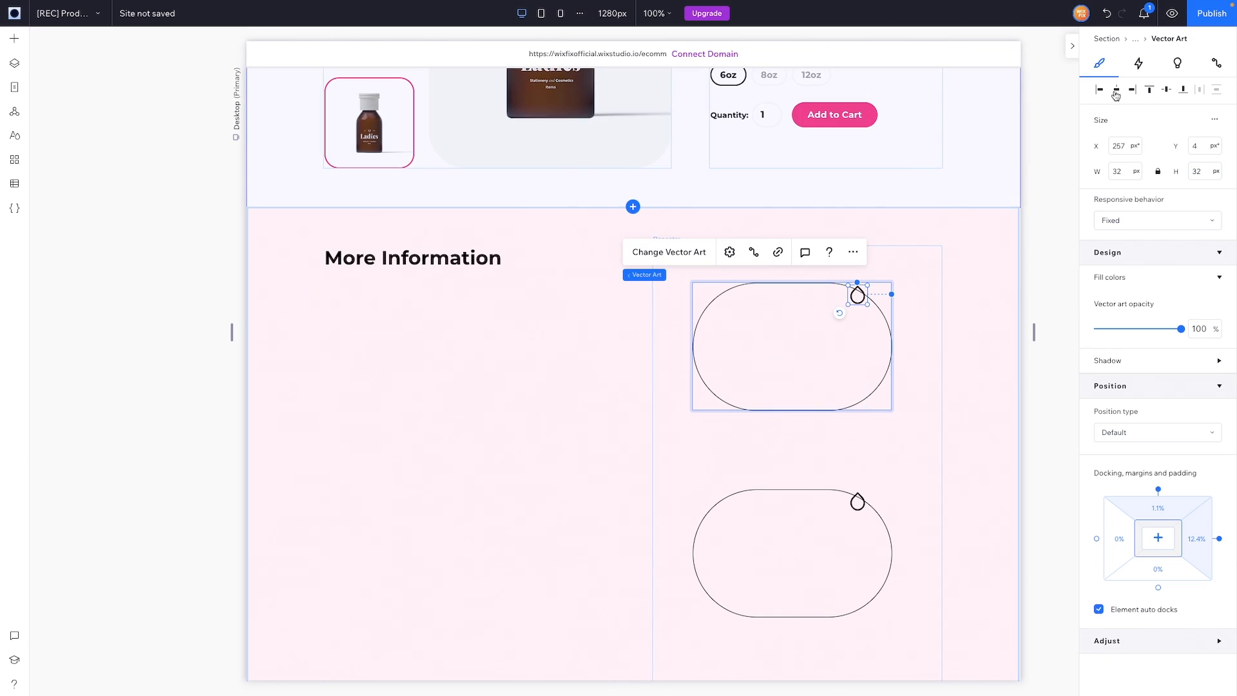
left_click(1168, 90)
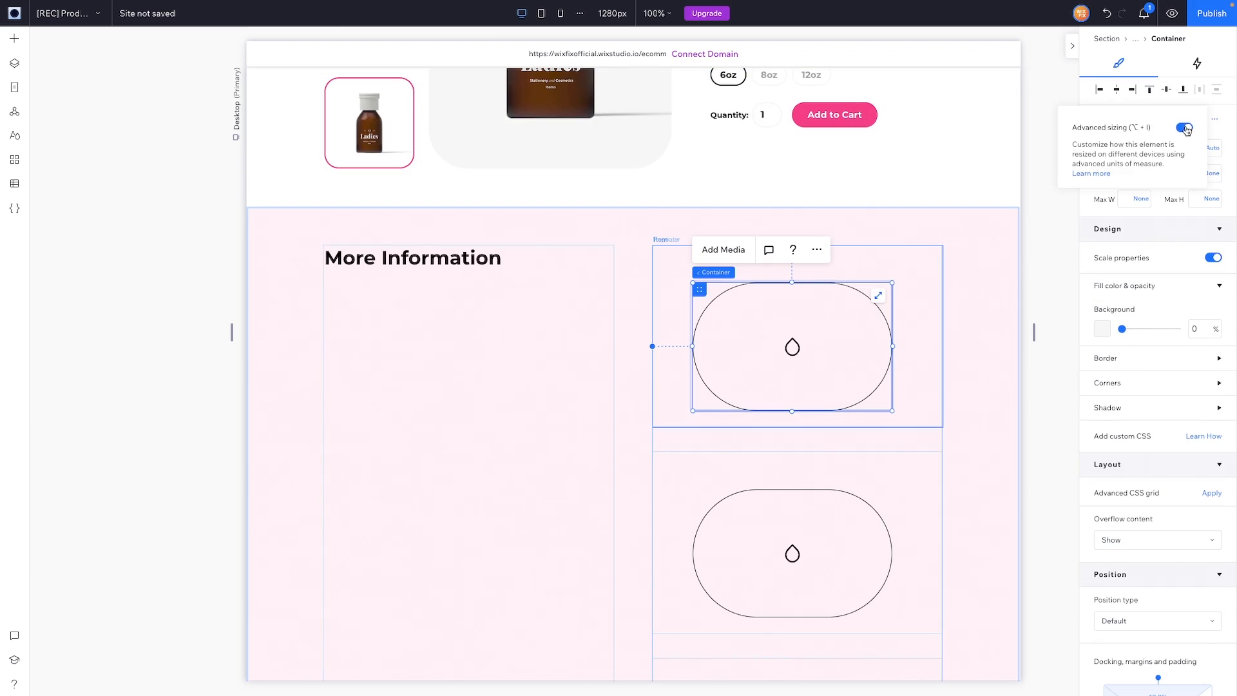
Step: Make the pill container only as wide as its content and shrink its height
left_click(1147, 149)
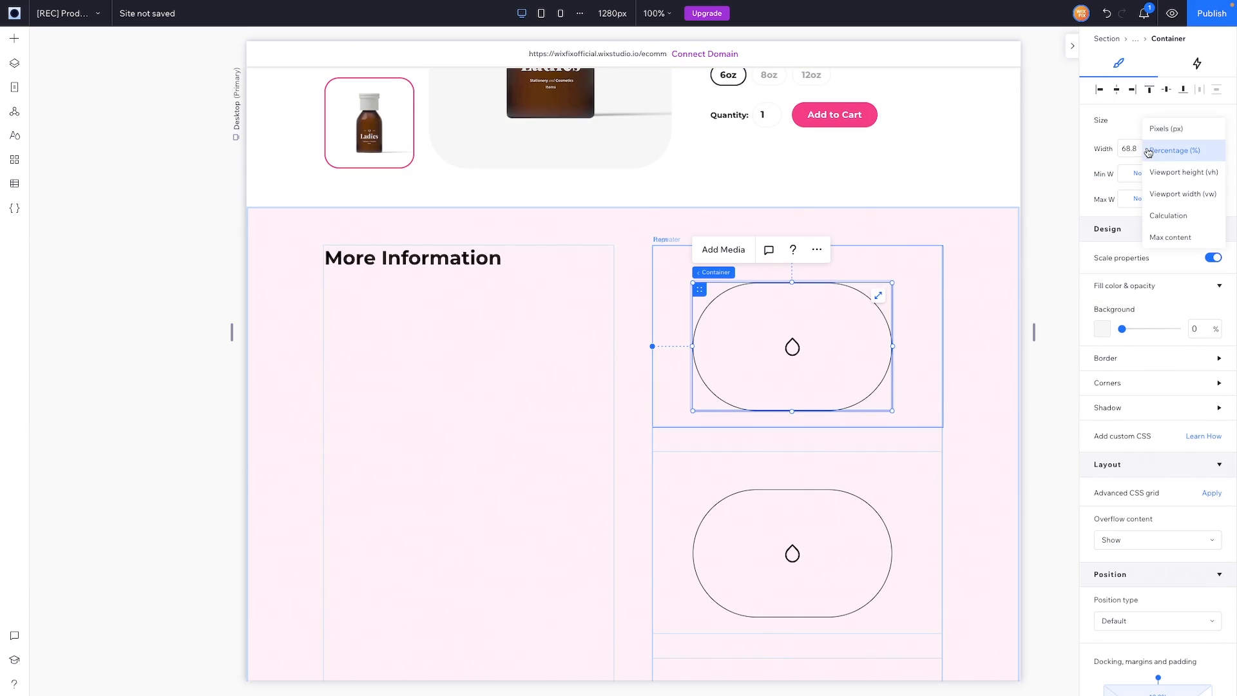
left_click(1162, 235)
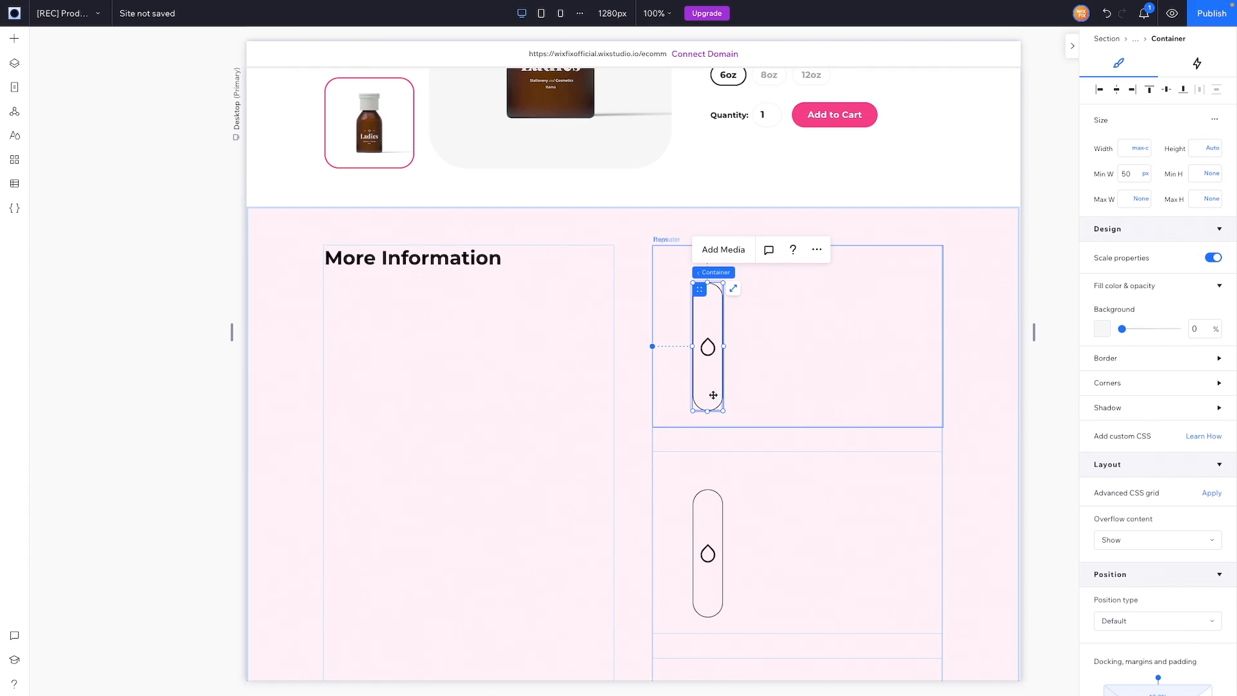
left_click_drag(709, 408, 709, 297)
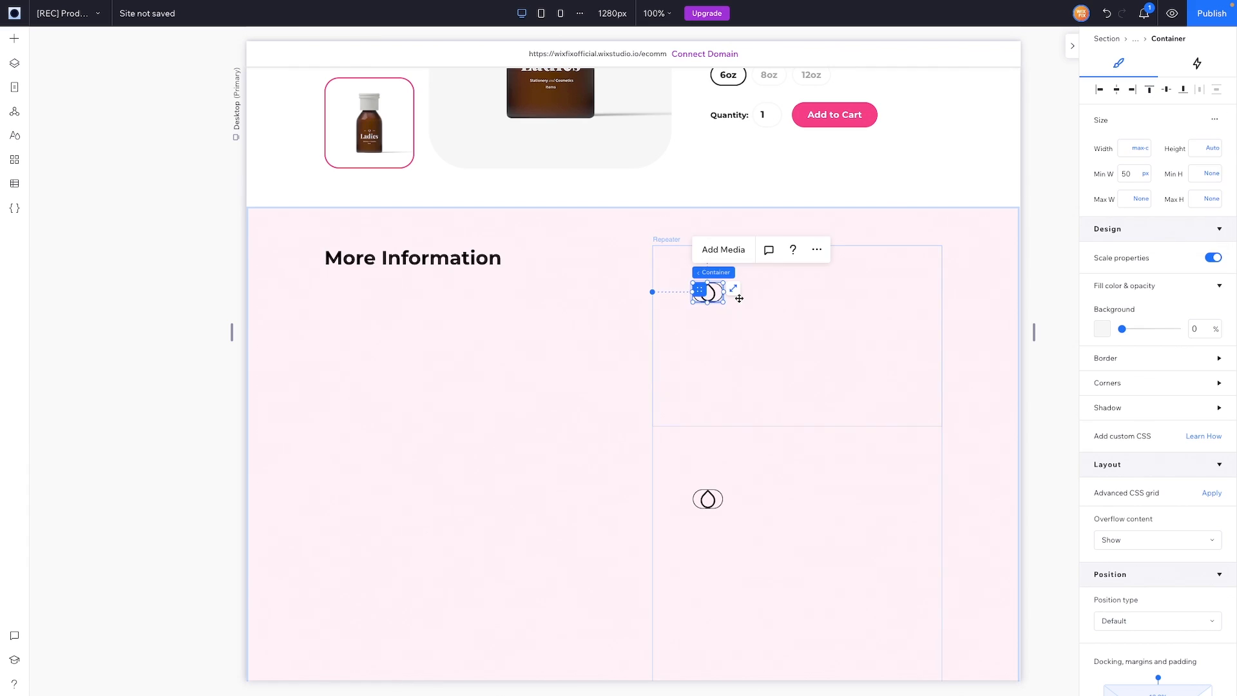
Step: Adjust the container's padding around the icon and turn off advanced sizing
scroll(1184, 519, "down", 3)
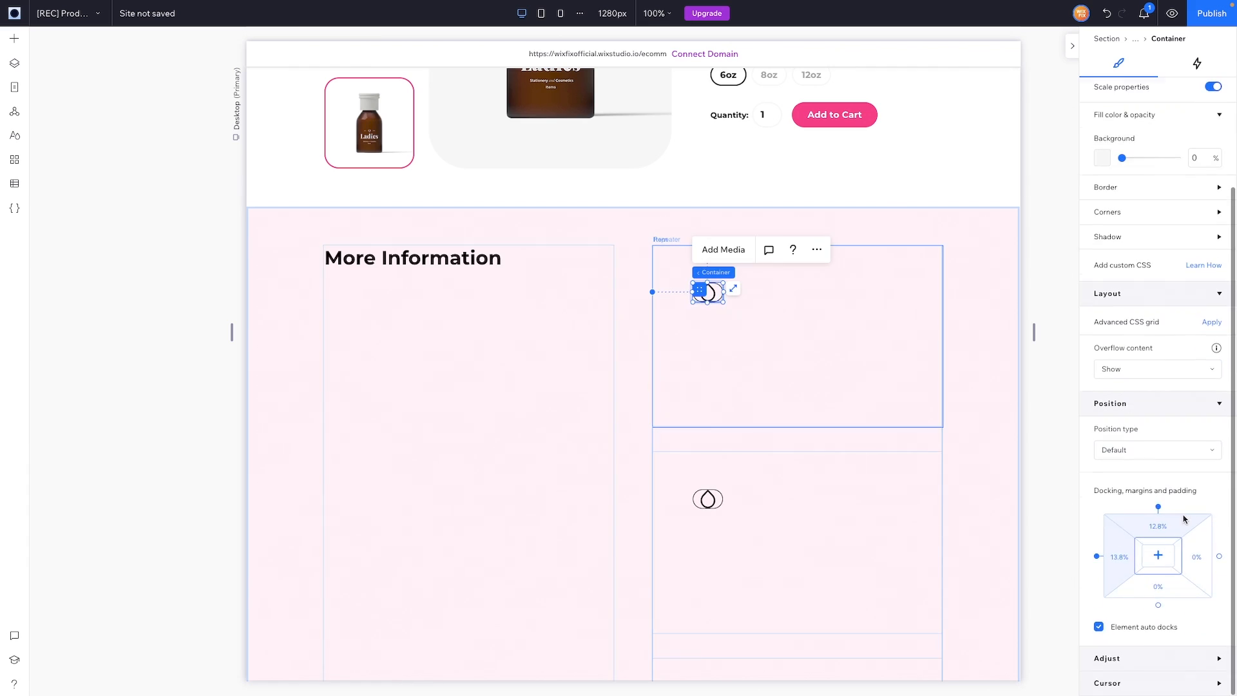
left_click(1160, 545)
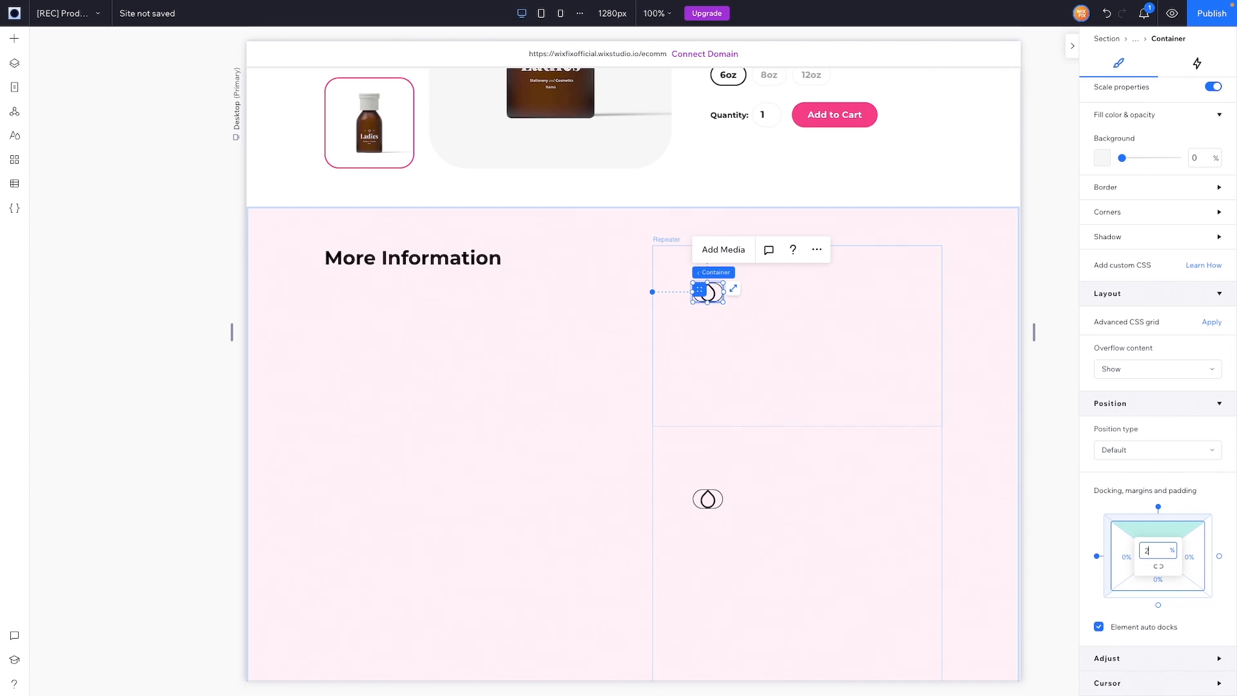
key("Return")
left_click(1160, 570)
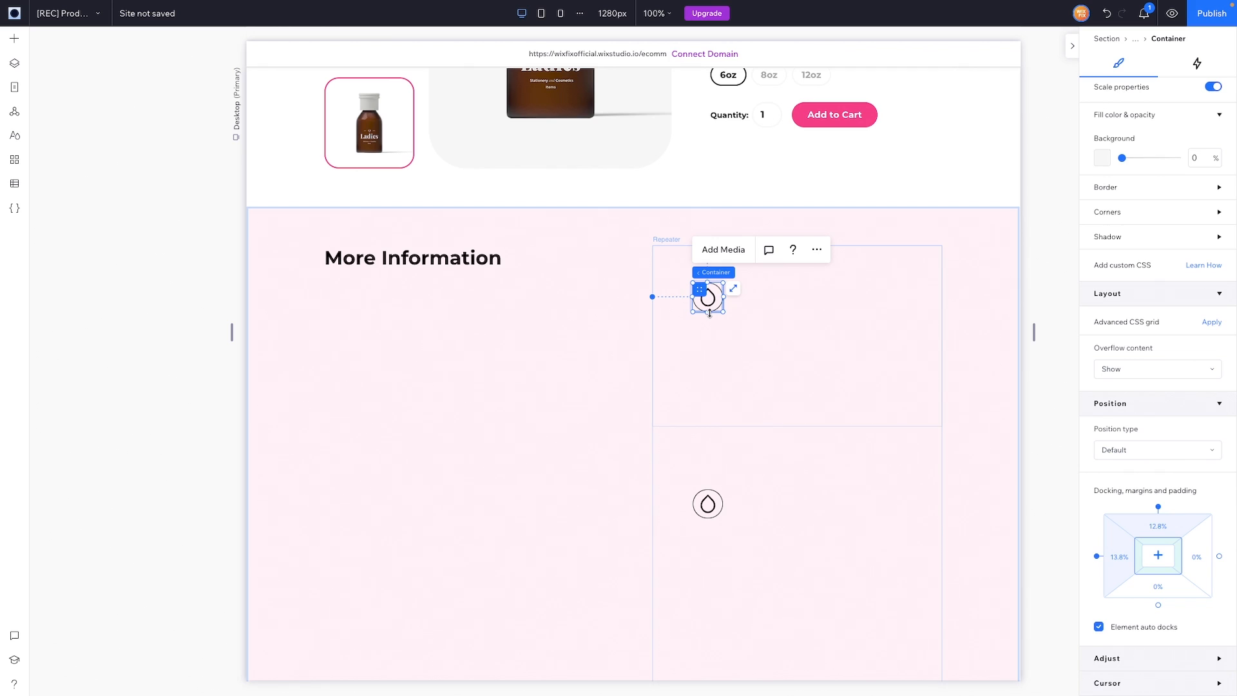
scroll(1145, 212, "up", 3)
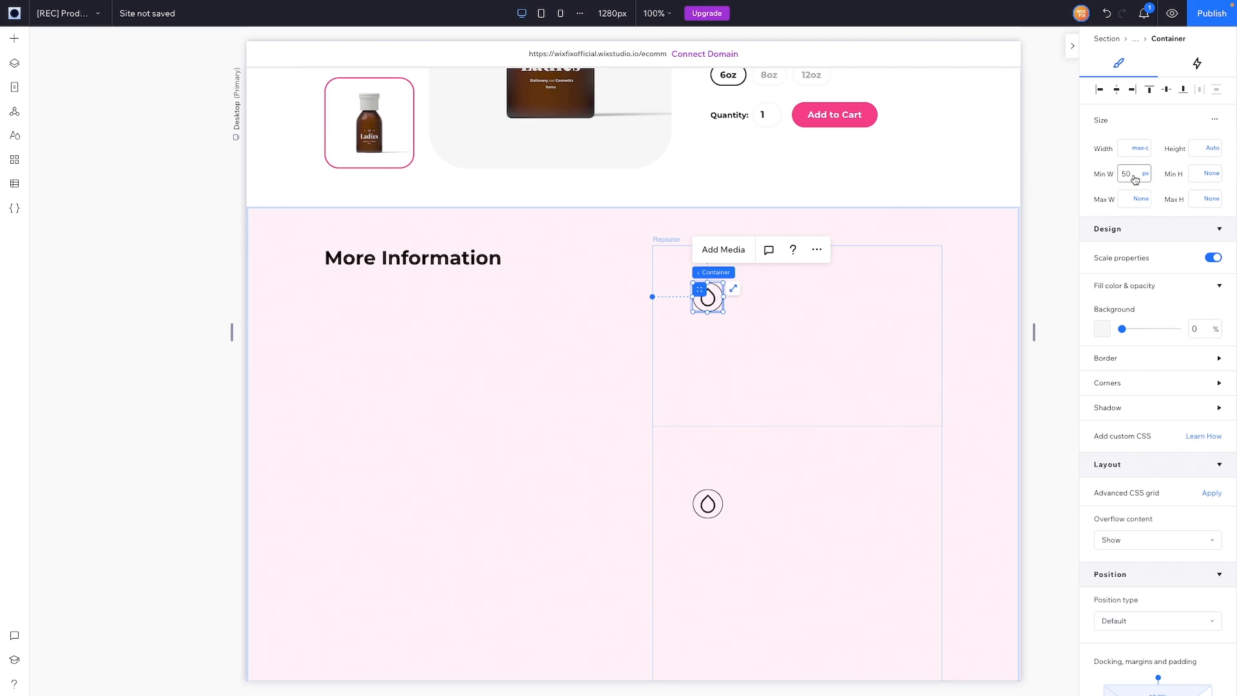
left_click(1134, 176)
left_click(1216, 122)
left_click(1185, 126)
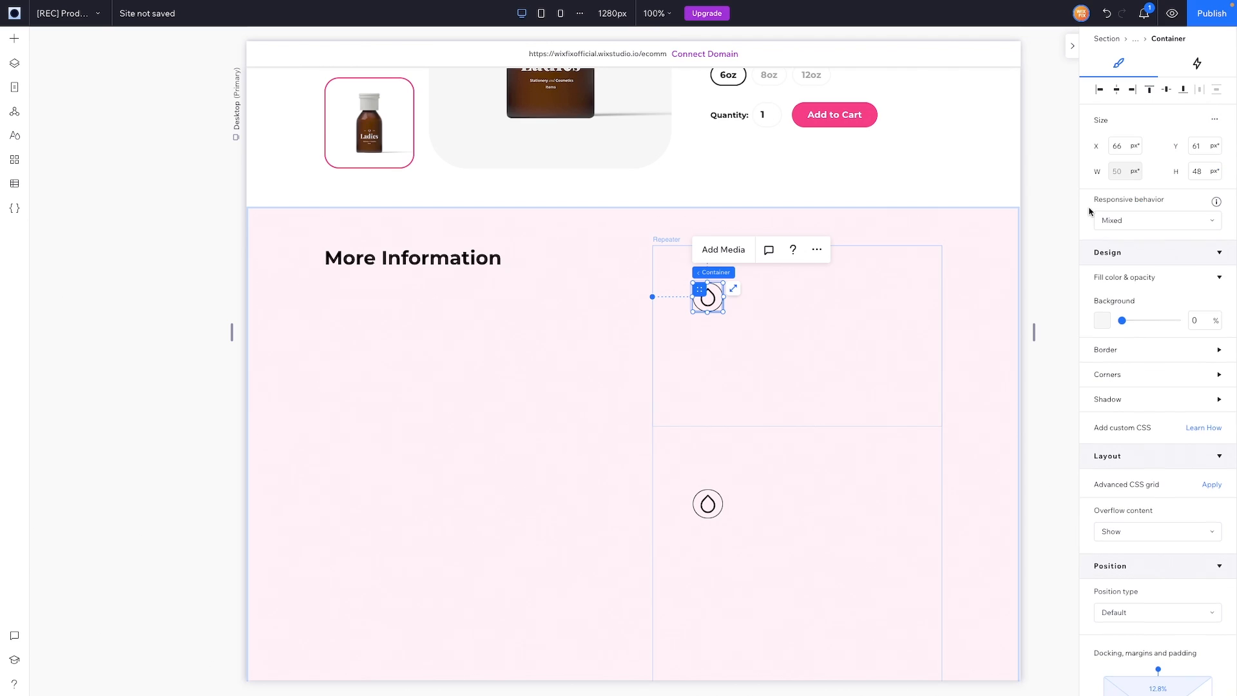
Step: Fix the icon container at 50 × 50 px and align it to the item's top-left corner
left_click(1110, 220)
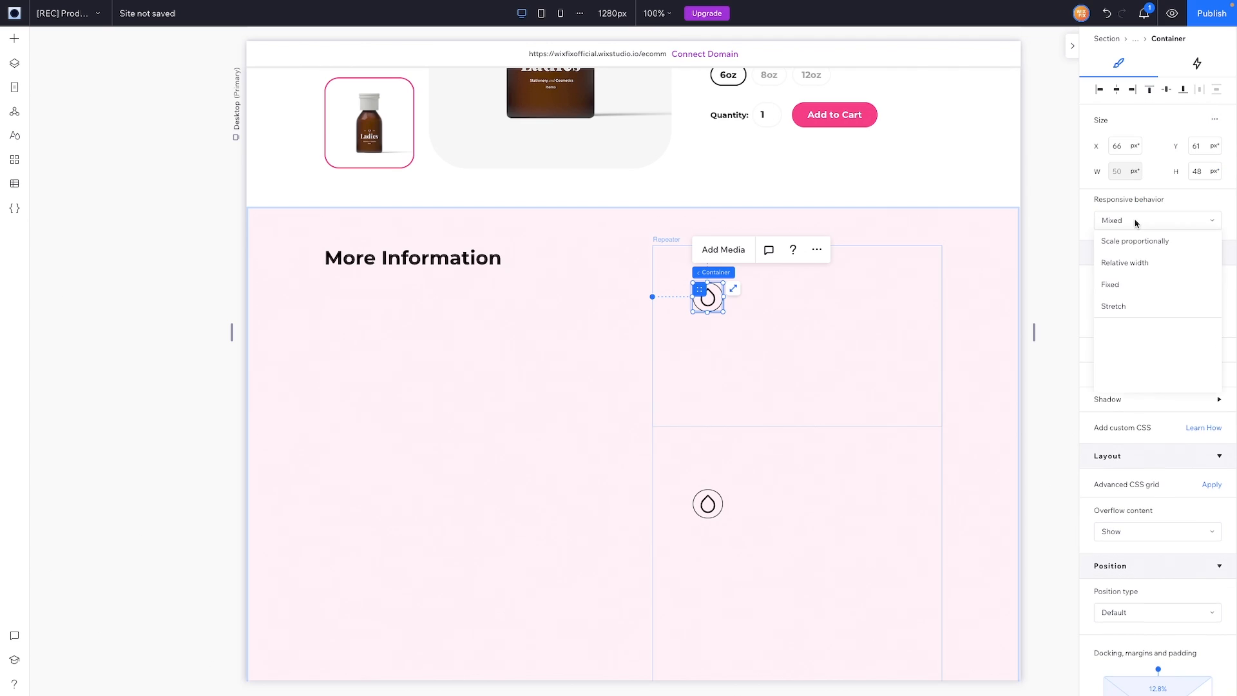
left_click(1130, 292)
left_click(1122, 170)
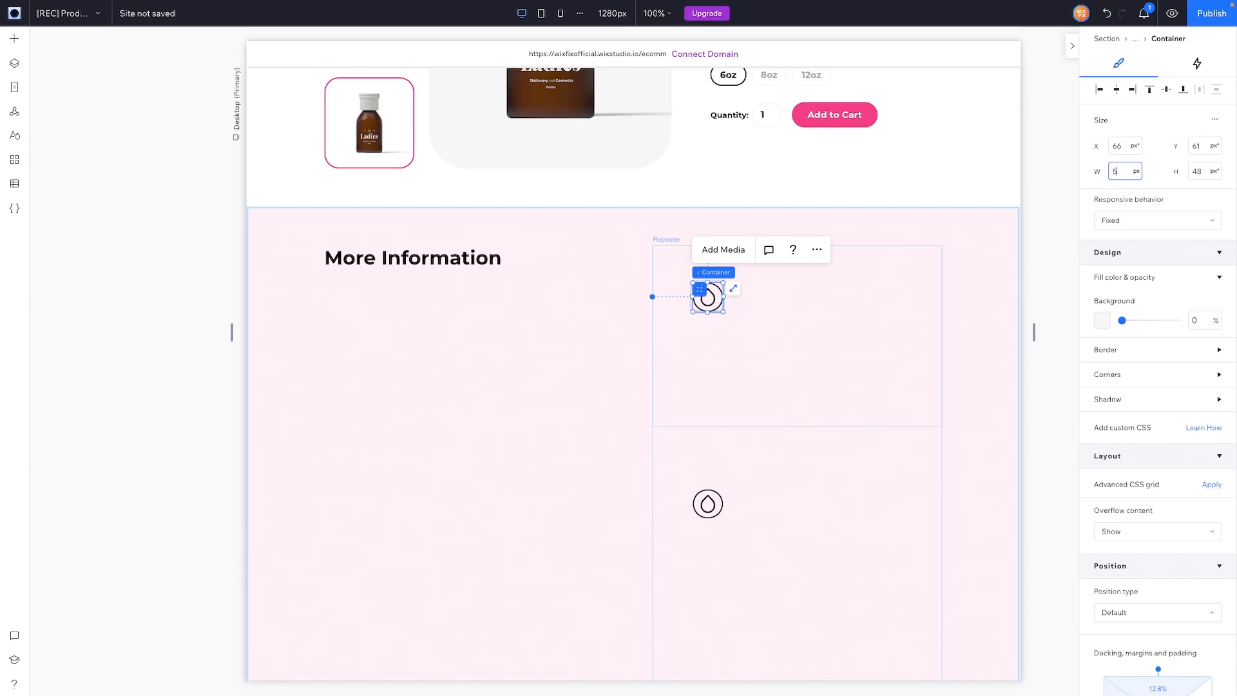
key("Tab")
key("Return")
left_click(1100, 90)
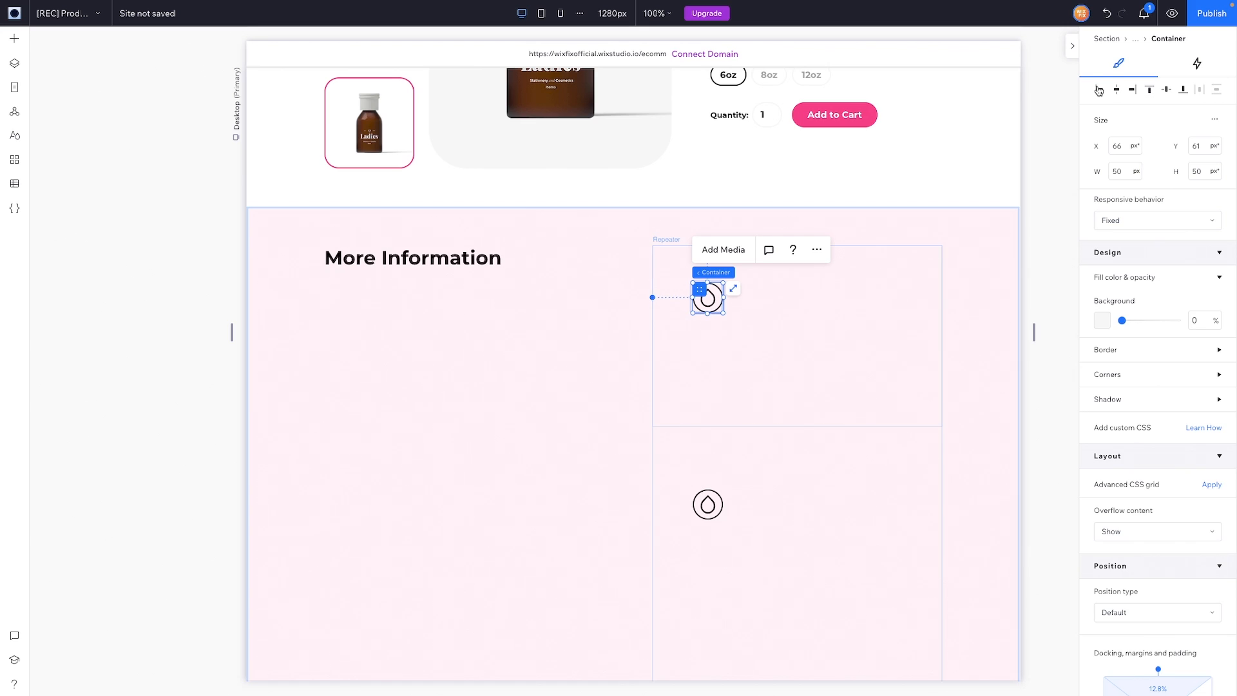
left_click(1149, 90)
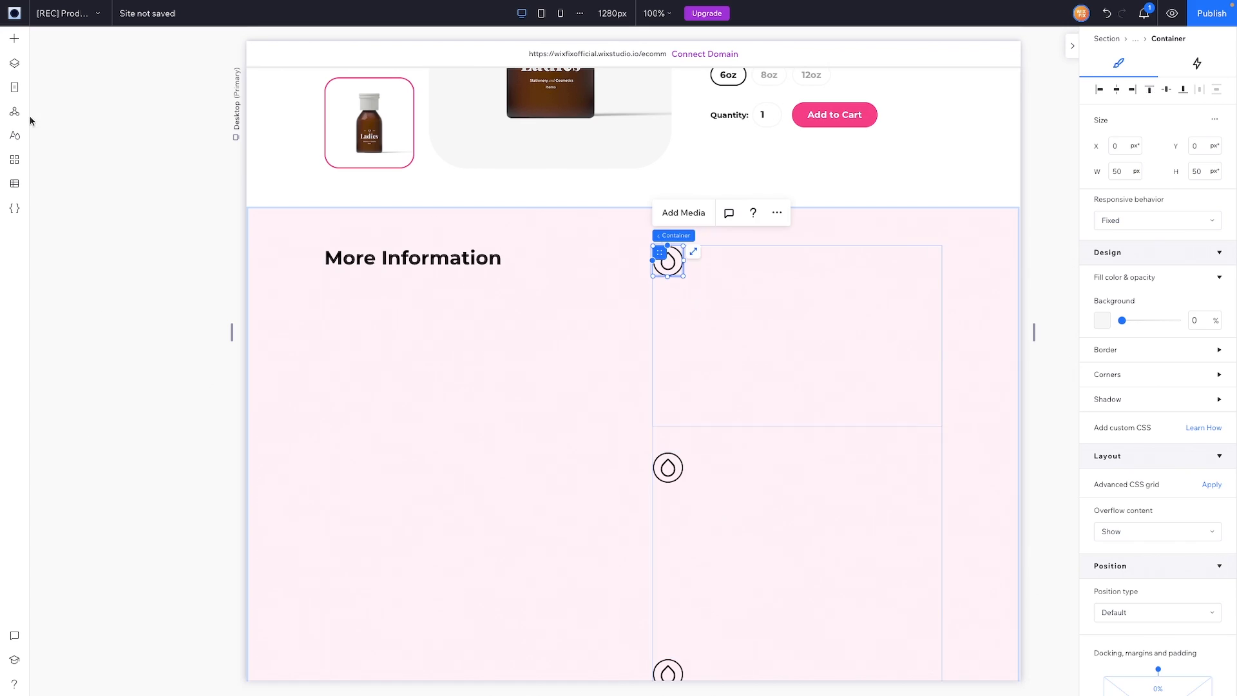
left_click(14, 38)
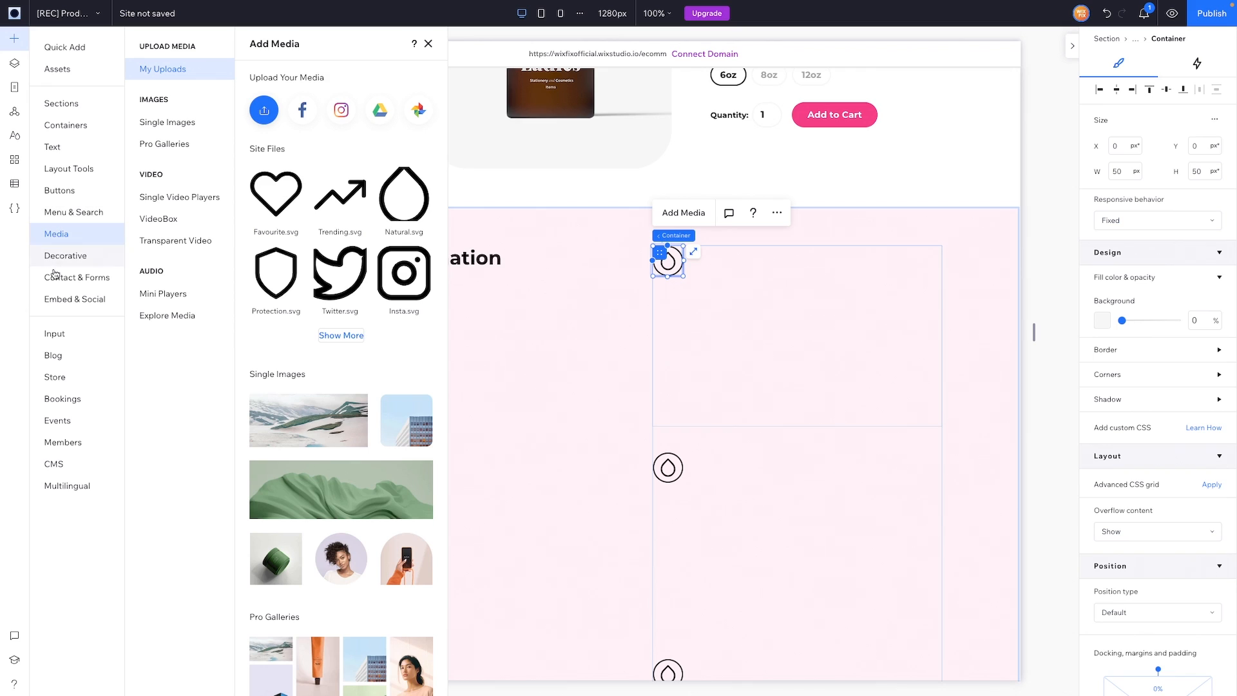
Step: Add a Heading 6 set to Hug beside the drop icon and change its text to 'Natural'
left_click(56, 145)
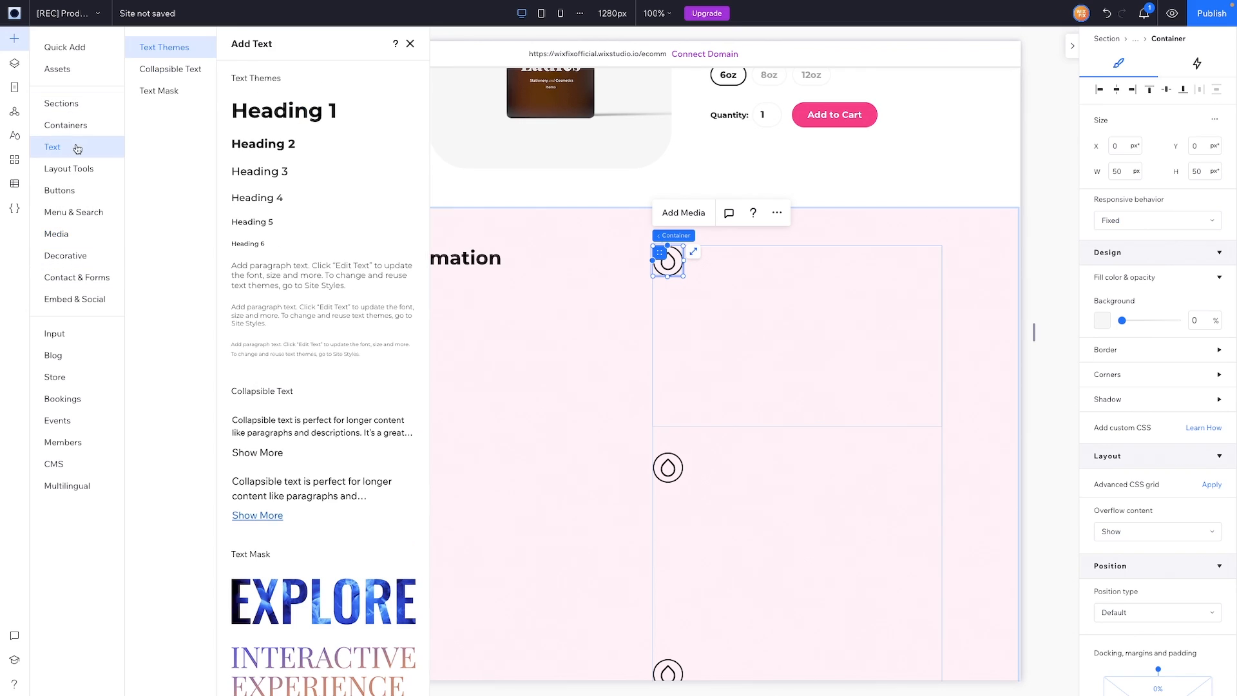
left_click_drag(246, 241, 734, 267)
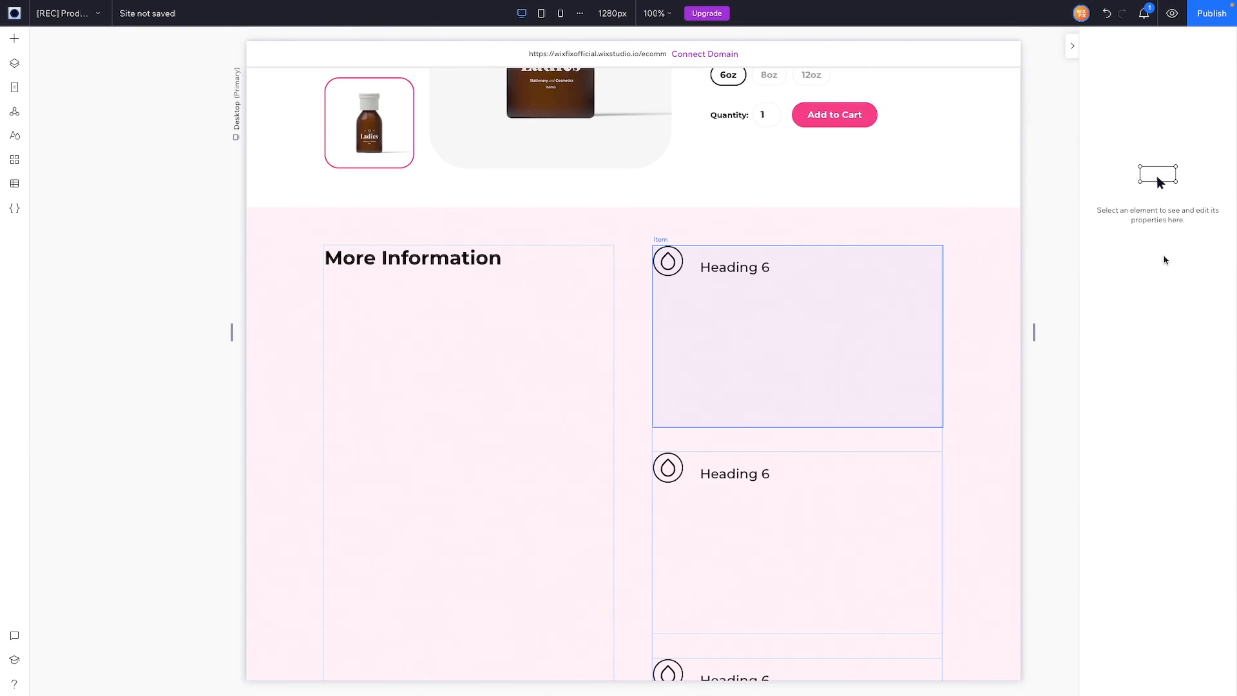
left_click(1138, 218)
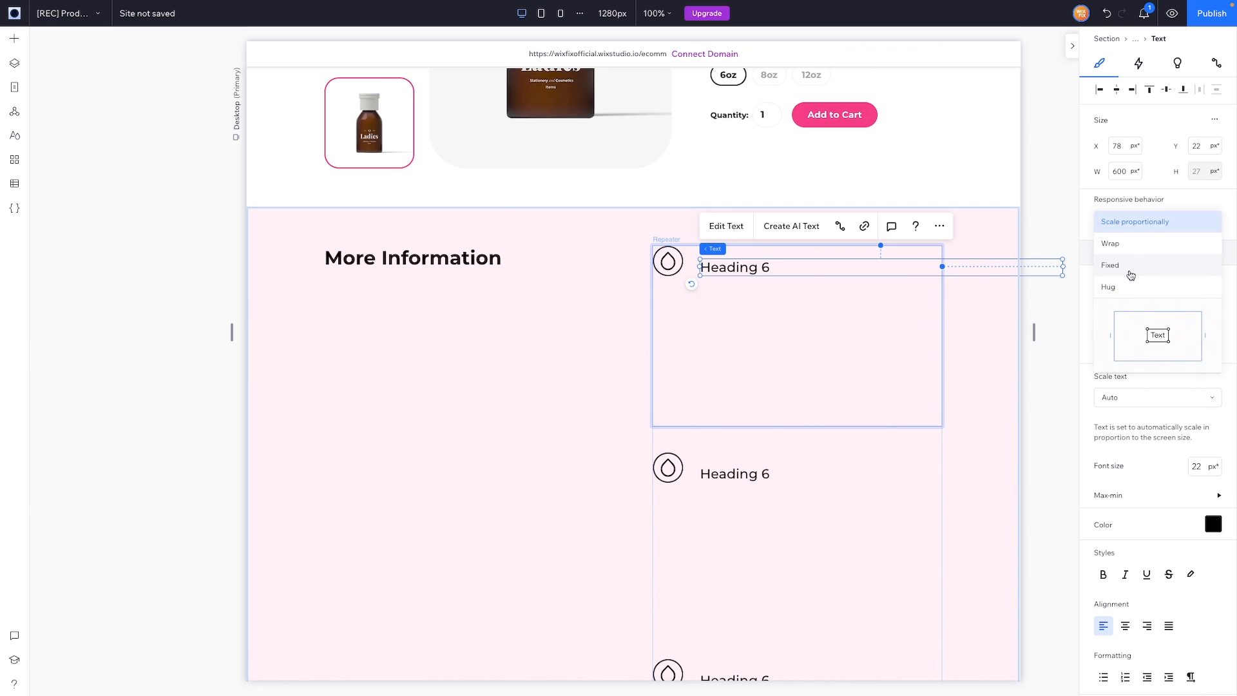
left_click(1125, 294)
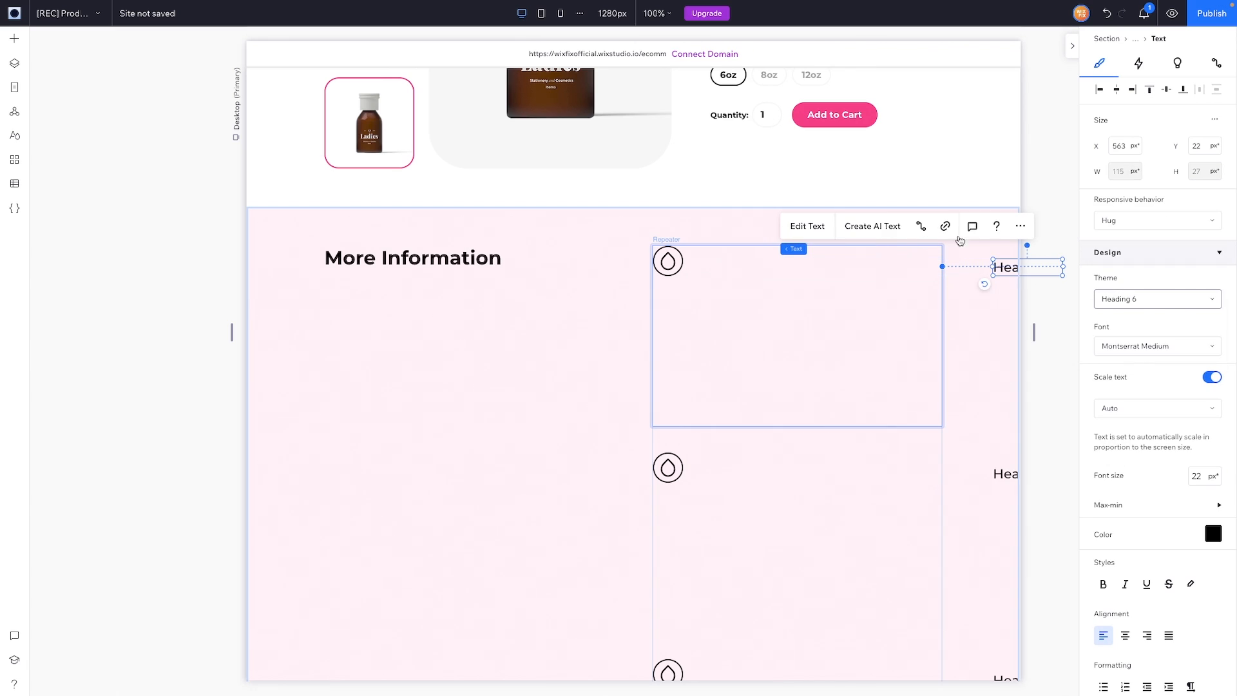
left_click_drag(998, 270, 705, 264)
double_click(727, 261)
type("Natural")
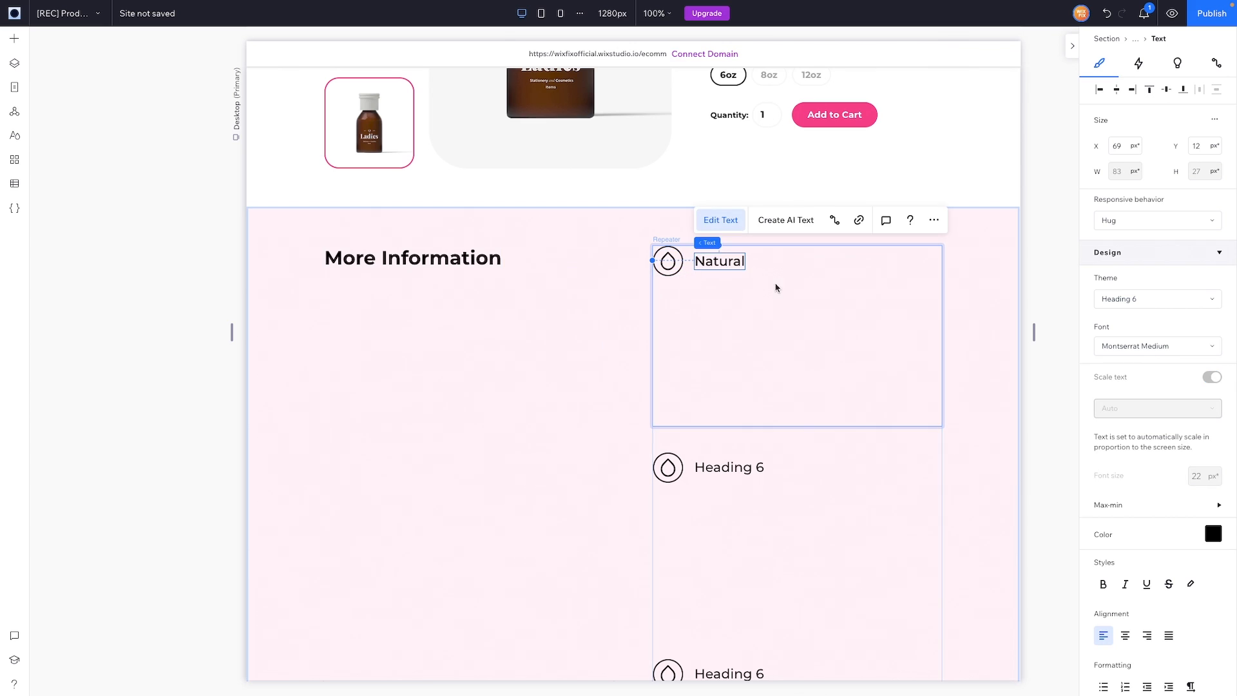
Step: Place a paragraph under the Natural heading and widen it to 411 px
left_click(14, 38)
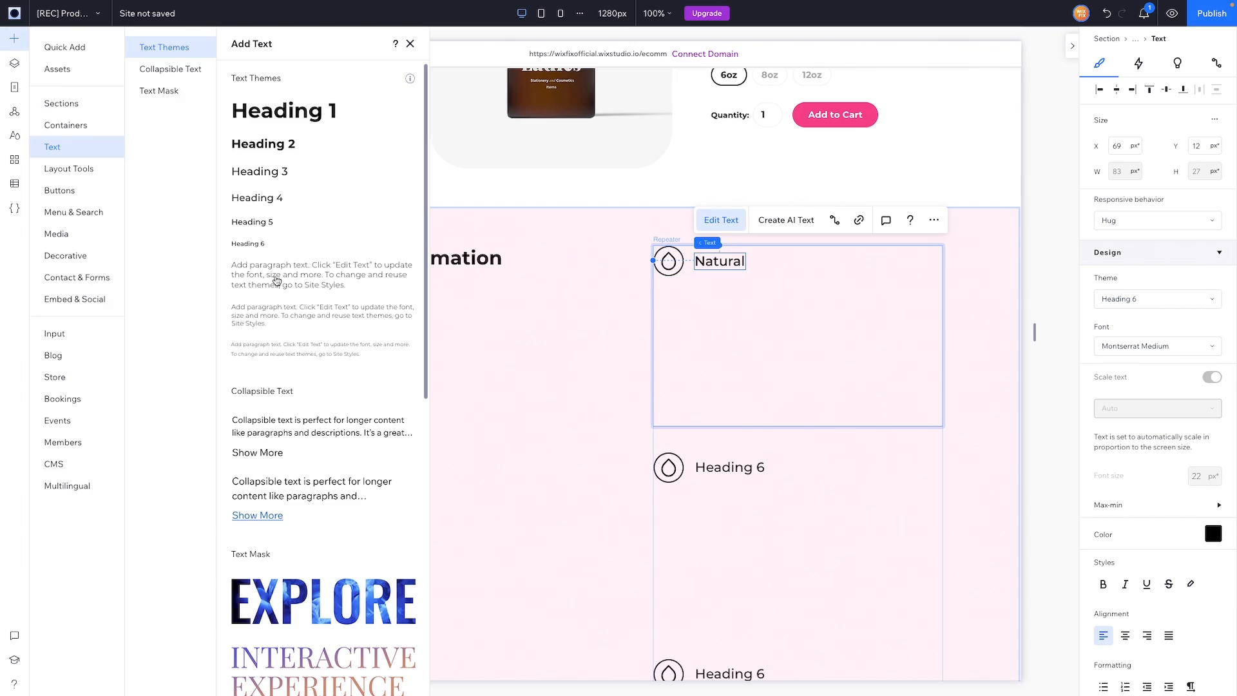
left_click_drag(277, 281, 812, 295)
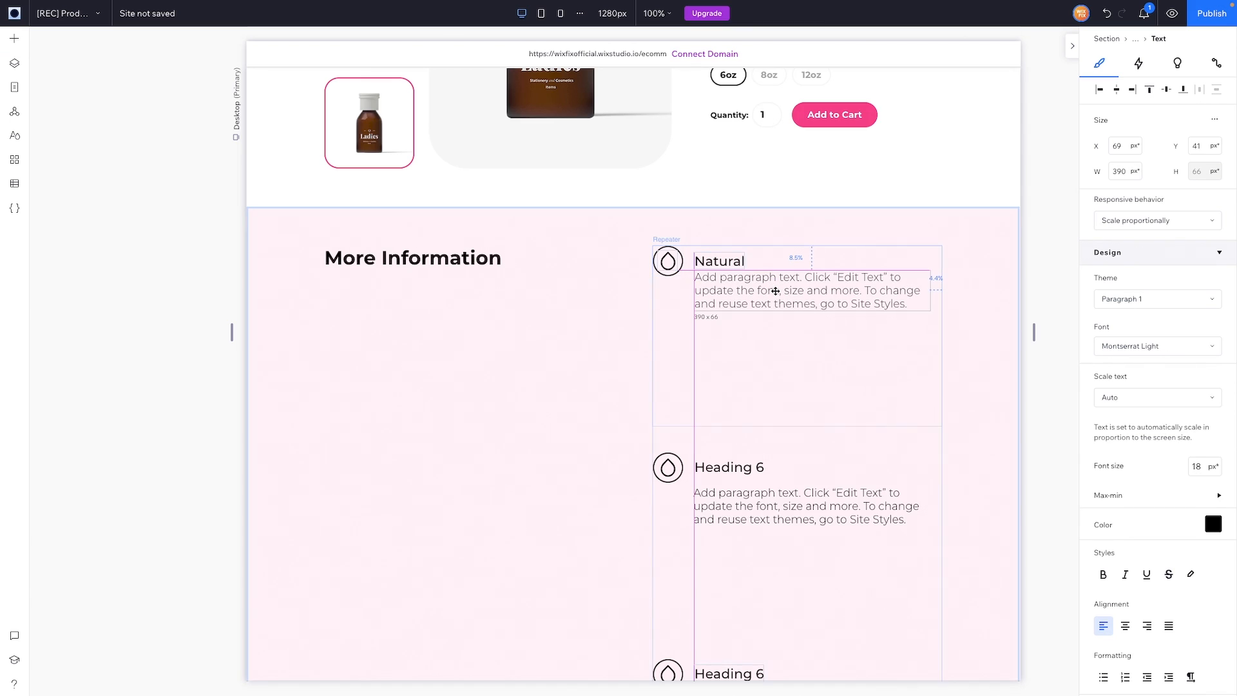
left_click_drag(928, 296, 939, 295)
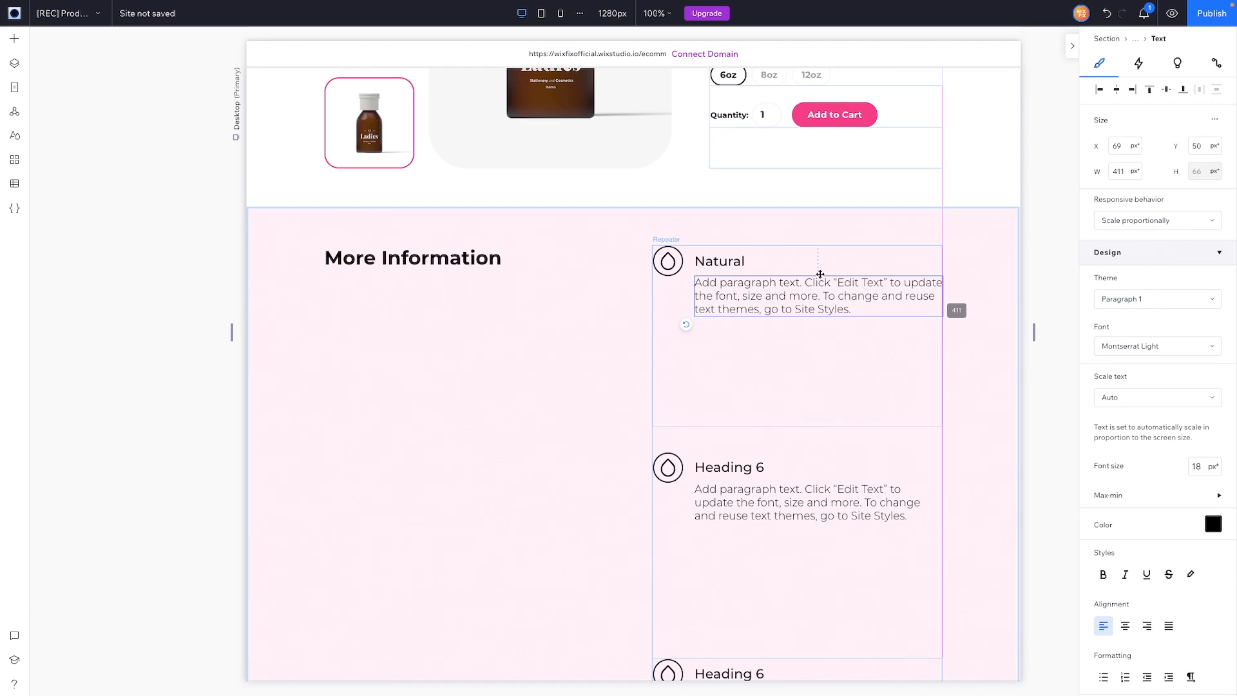
Step: Limit the paragraph's font size to a 16 px maximum and 13 px minimum
left_click(1146, 493)
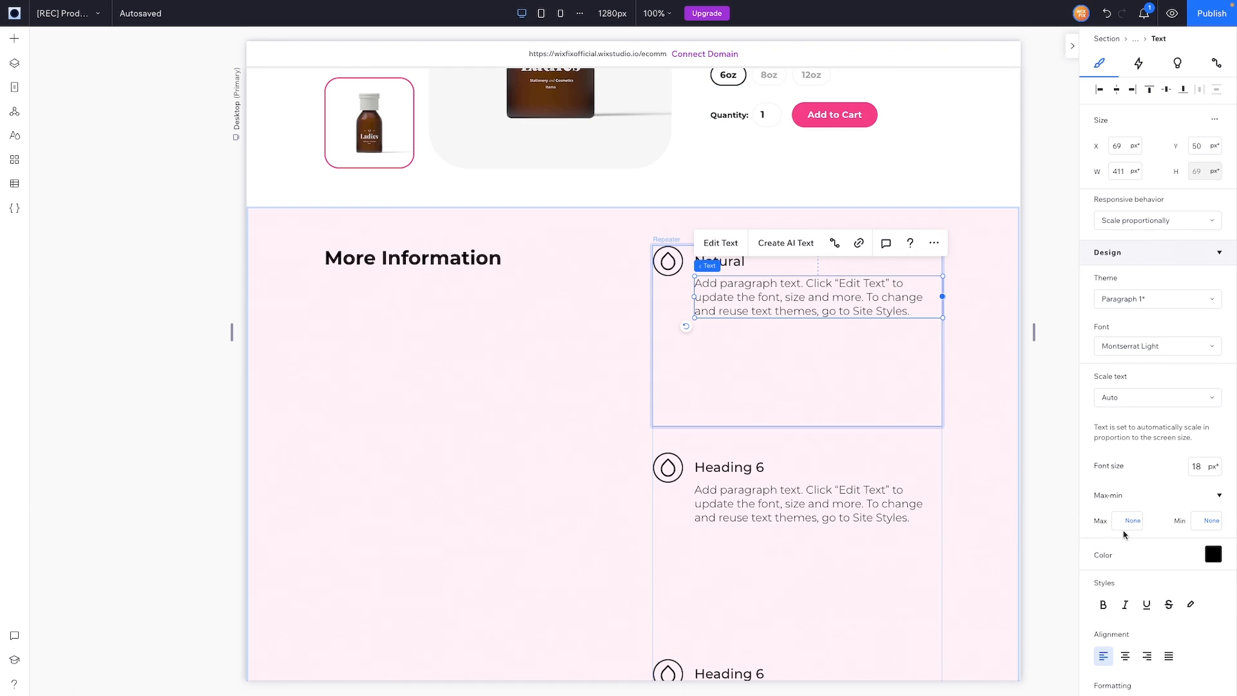
left_click(1120, 523)
type("16")
left_click(1202, 521)
type("13")
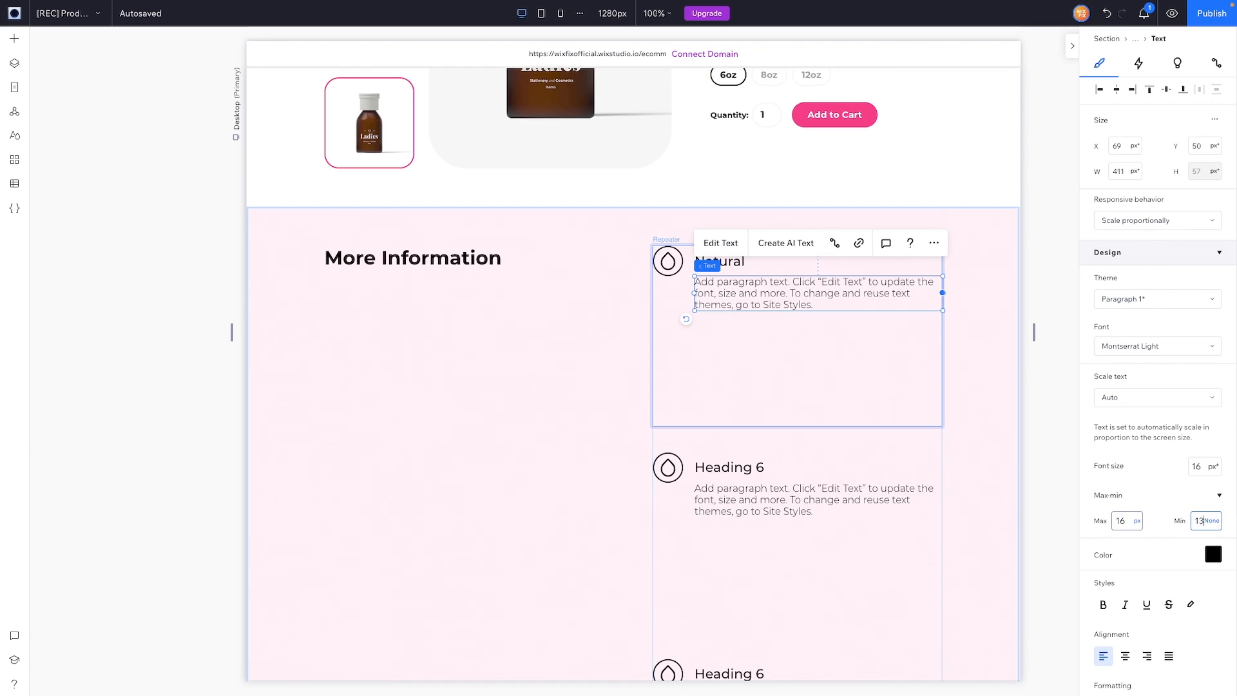
key("Return")
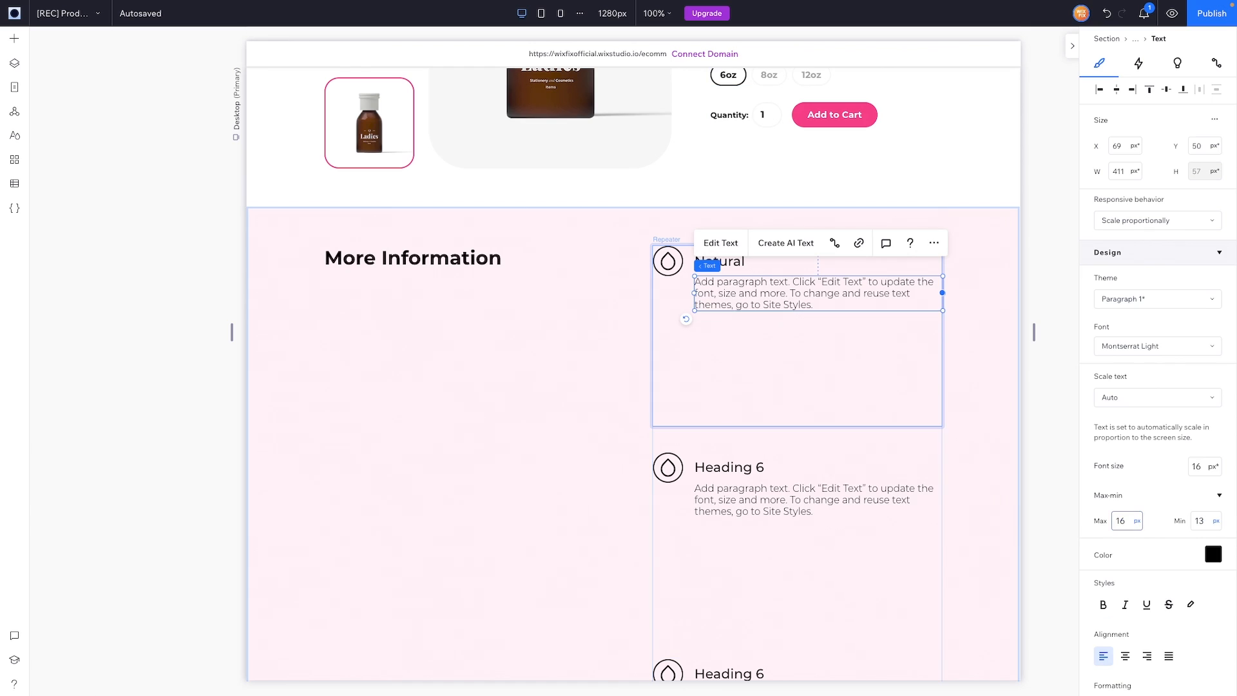
Step: Stack the heading with the paragraph, then stack the drop icon with that text
left_click(737, 264, "shift")
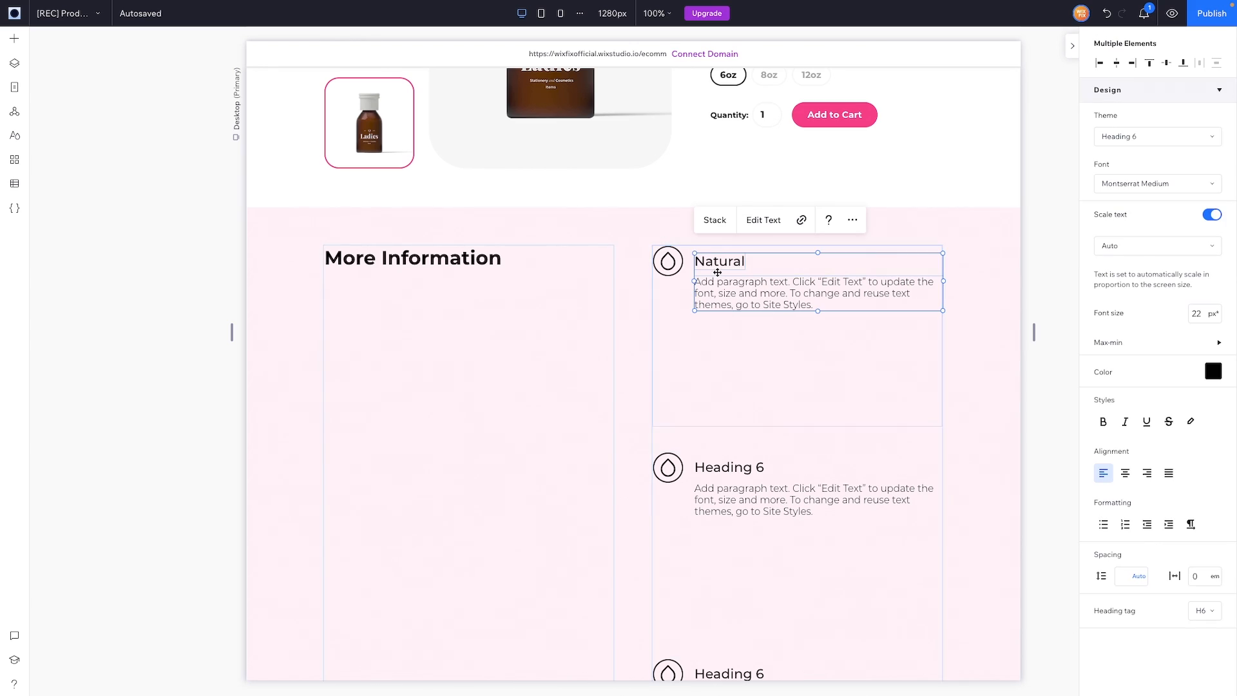
left_click(716, 220)
left_click(681, 262, "shift")
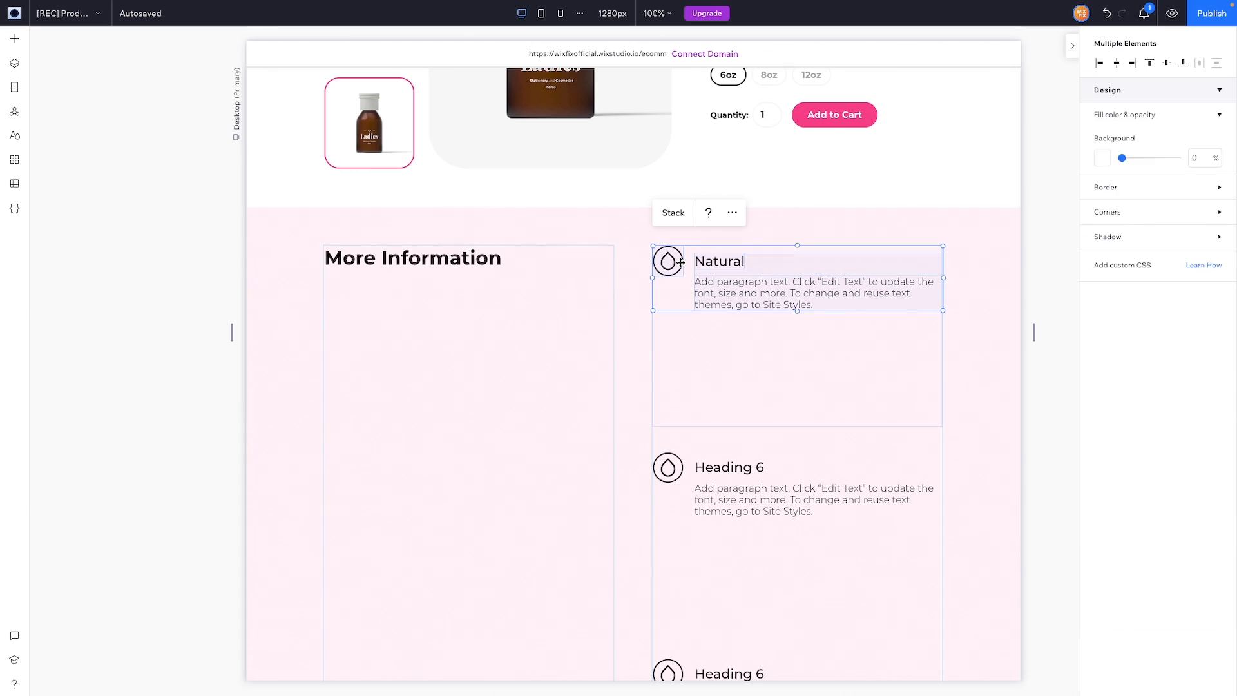
left_click(676, 221)
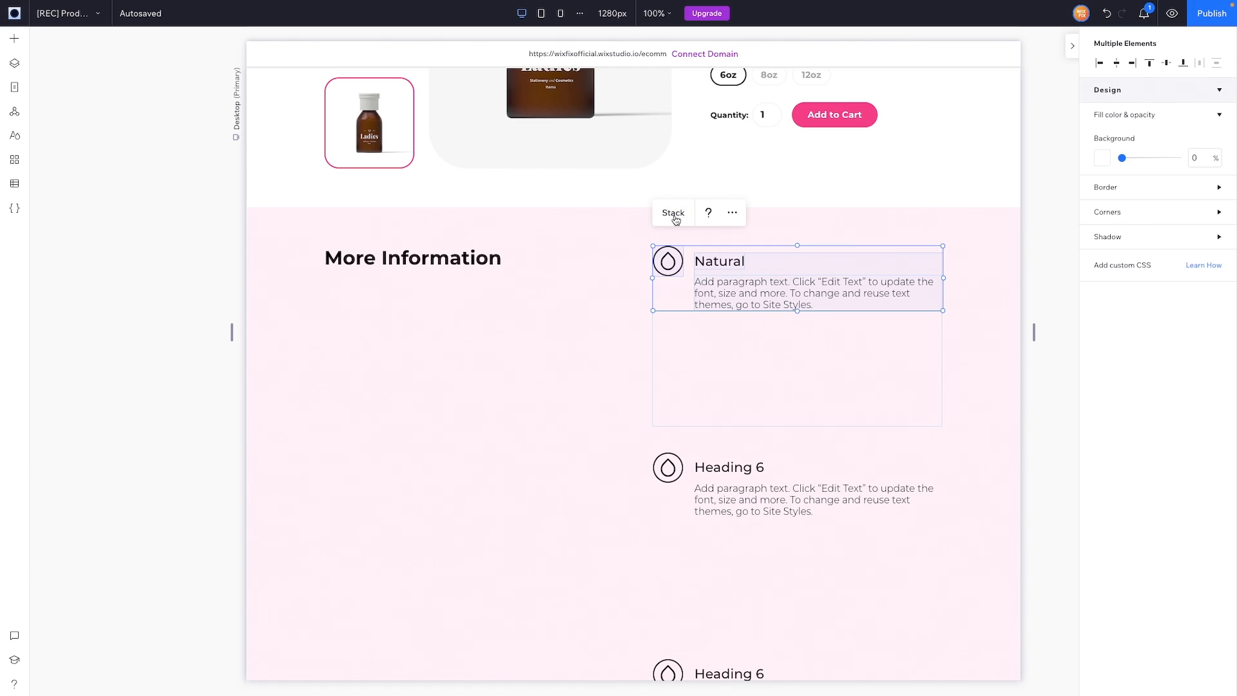
left_click(675, 219)
Step: Set the repeater item's height to 0 so items shrink to fit their content
left_click(825, 376)
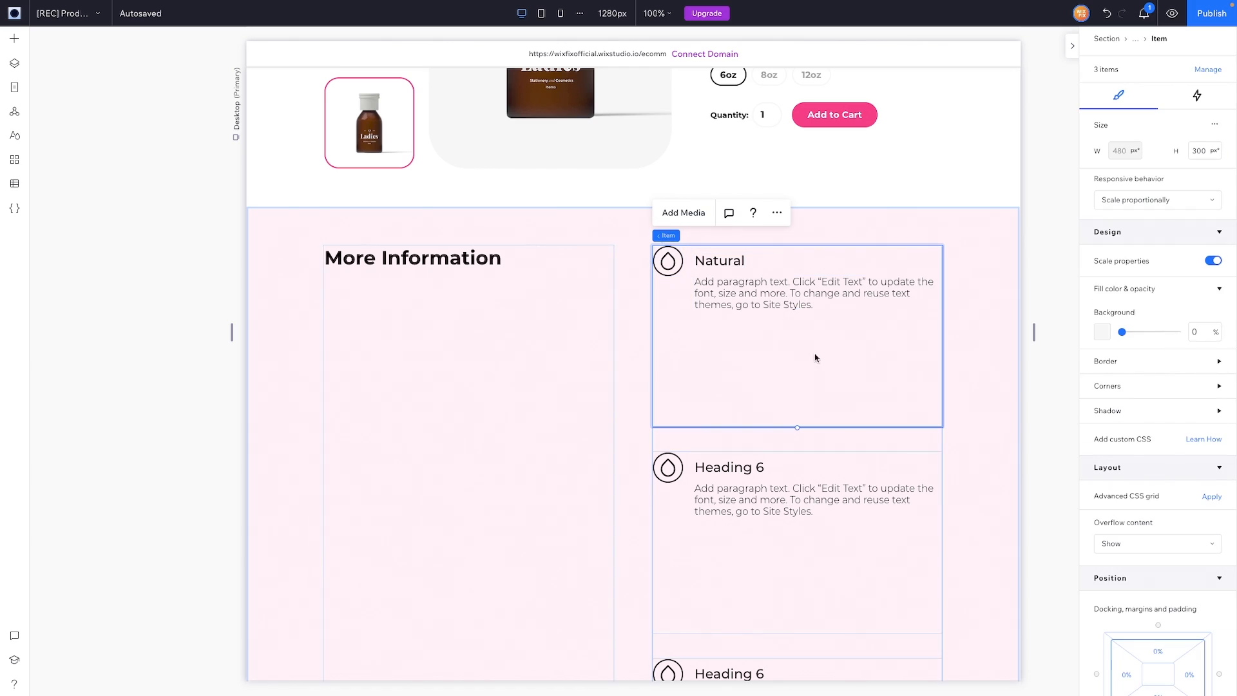
left_click(1200, 151)
type("0")
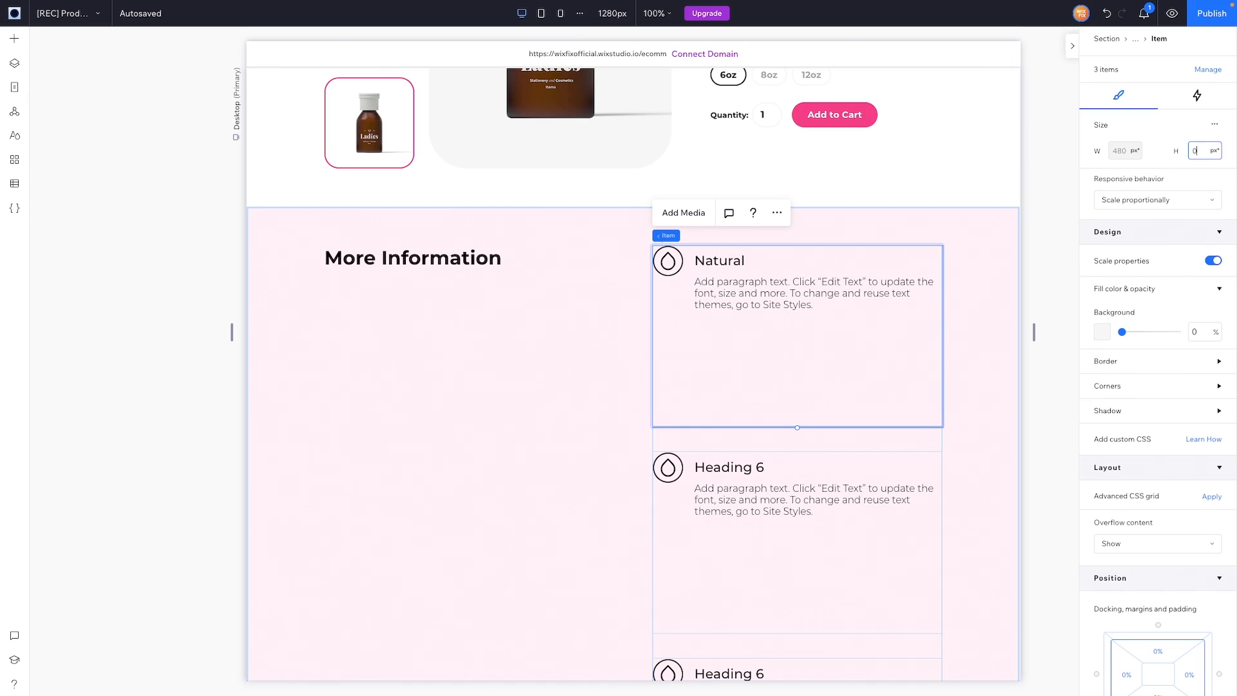
left_click(1047, 287)
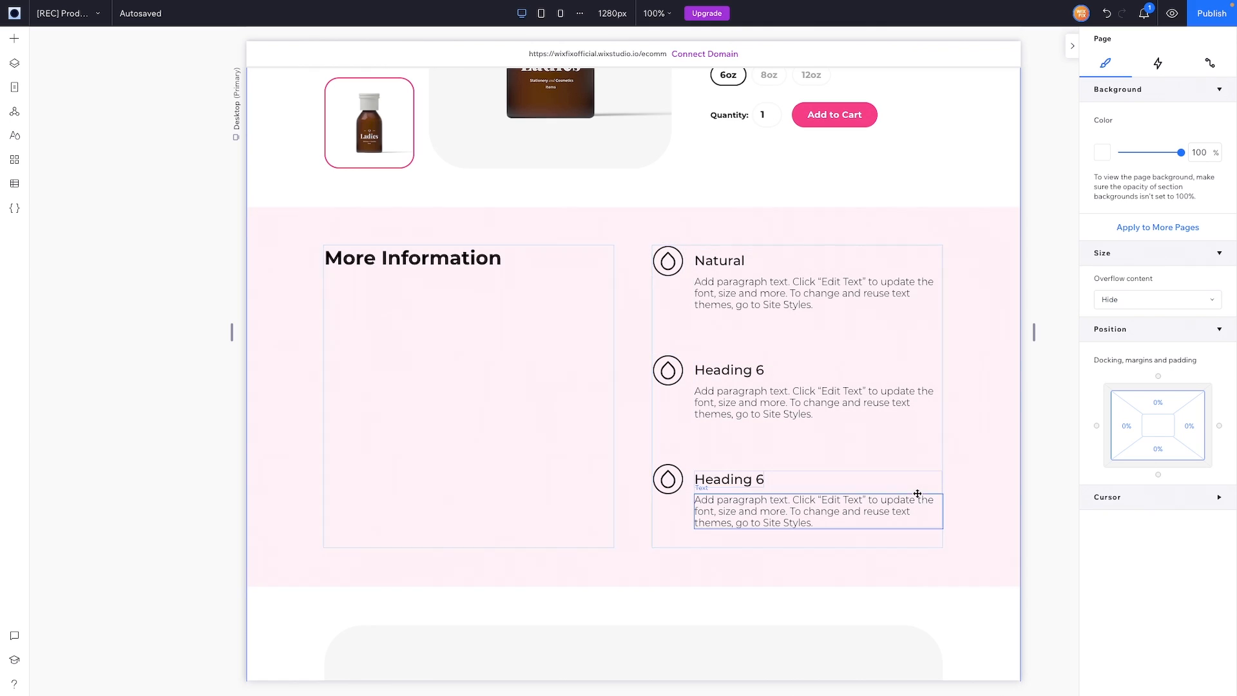
scroll(990, 441, "down", 5)
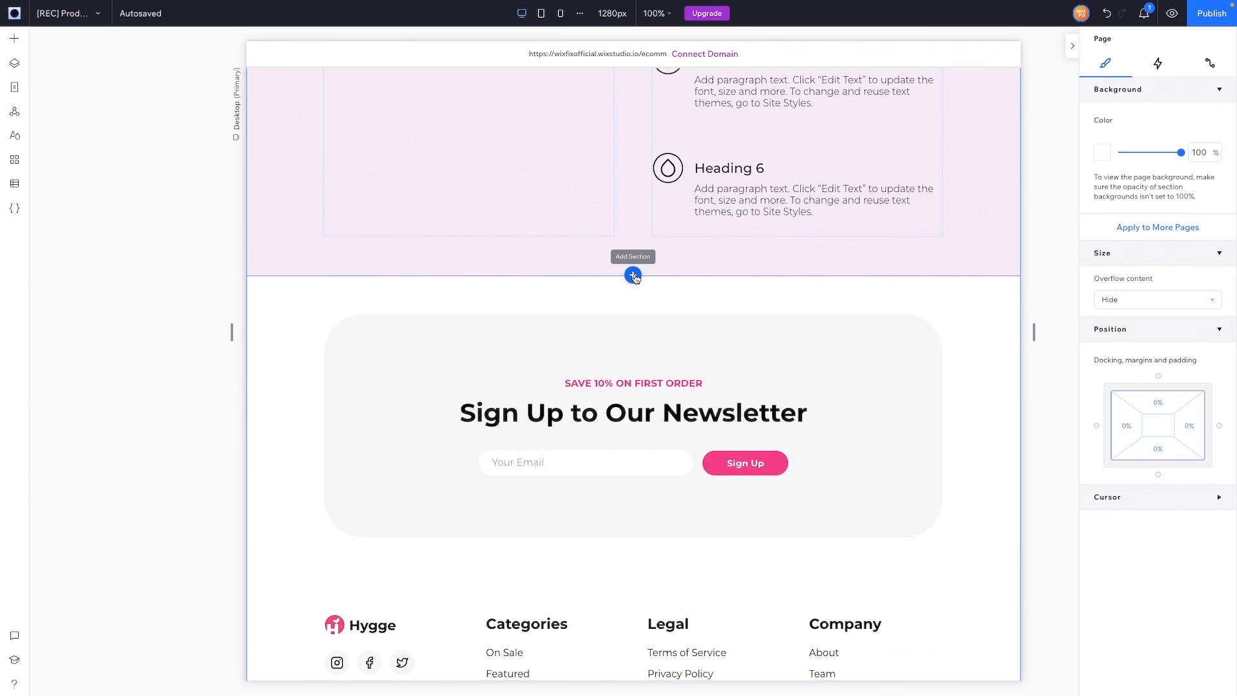
Step: Insert a blank section below More Information with 10% left and right padding
left_click(634, 276)
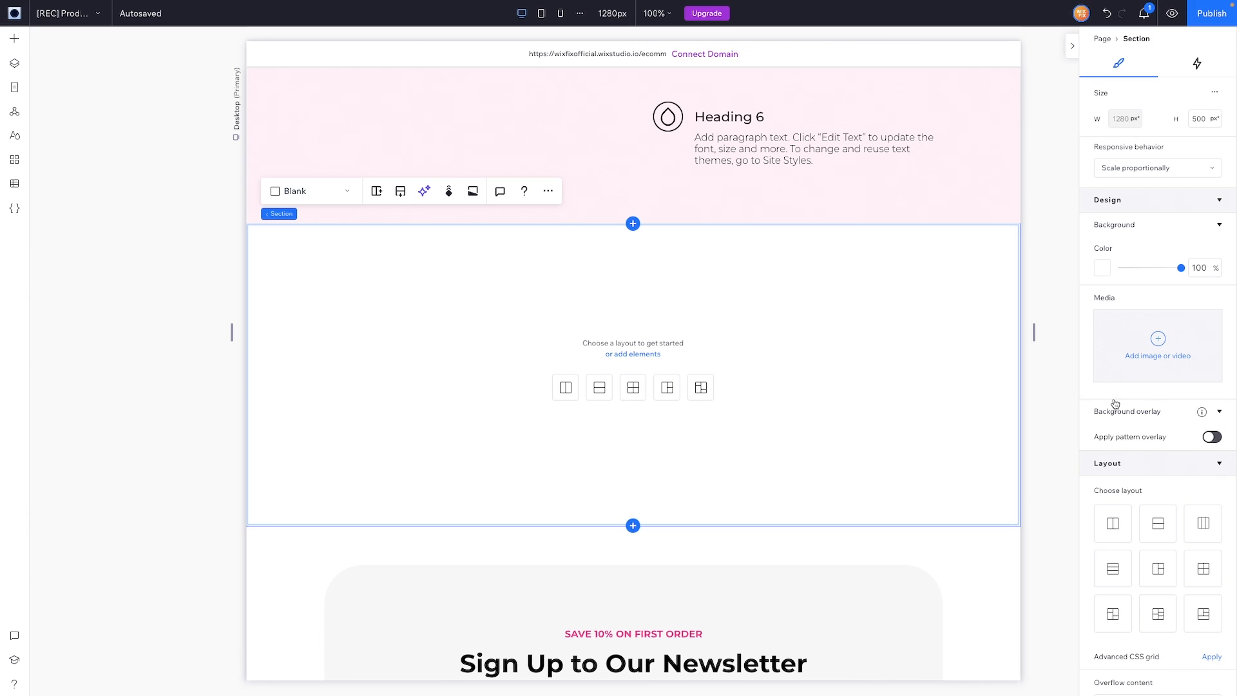
scroll(1151, 536, "down", 1)
scroll(1152, 536, "down", 5)
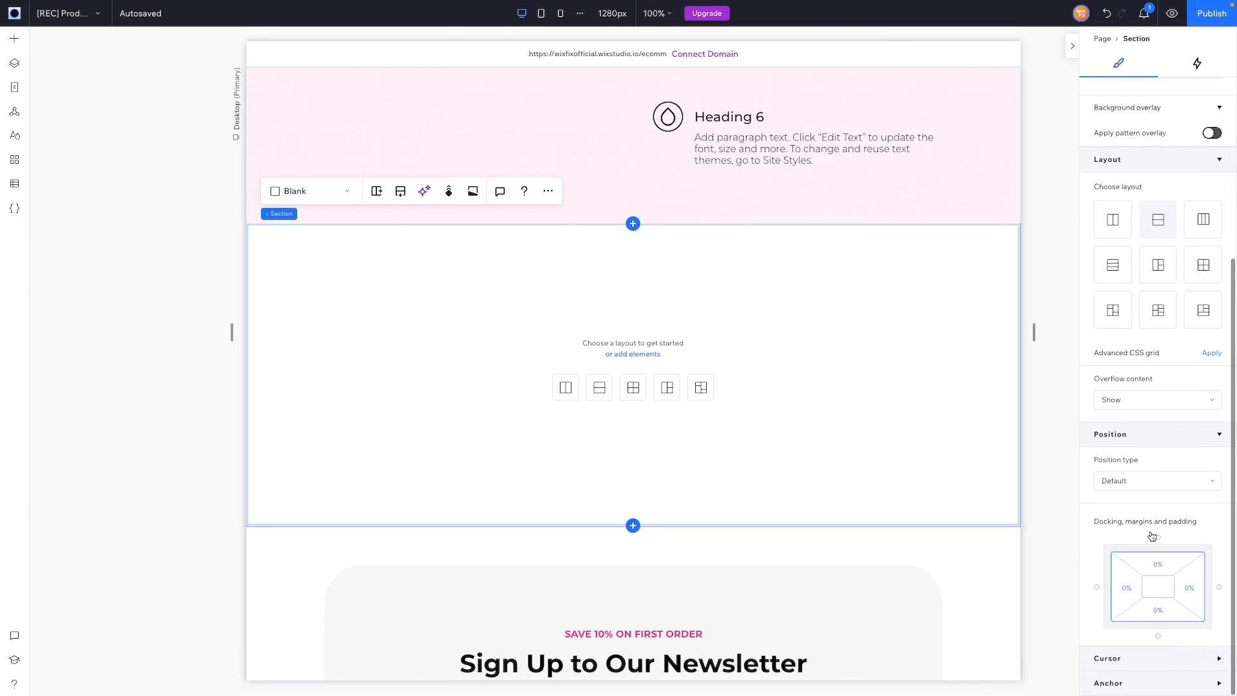
left_click(1125, 587)
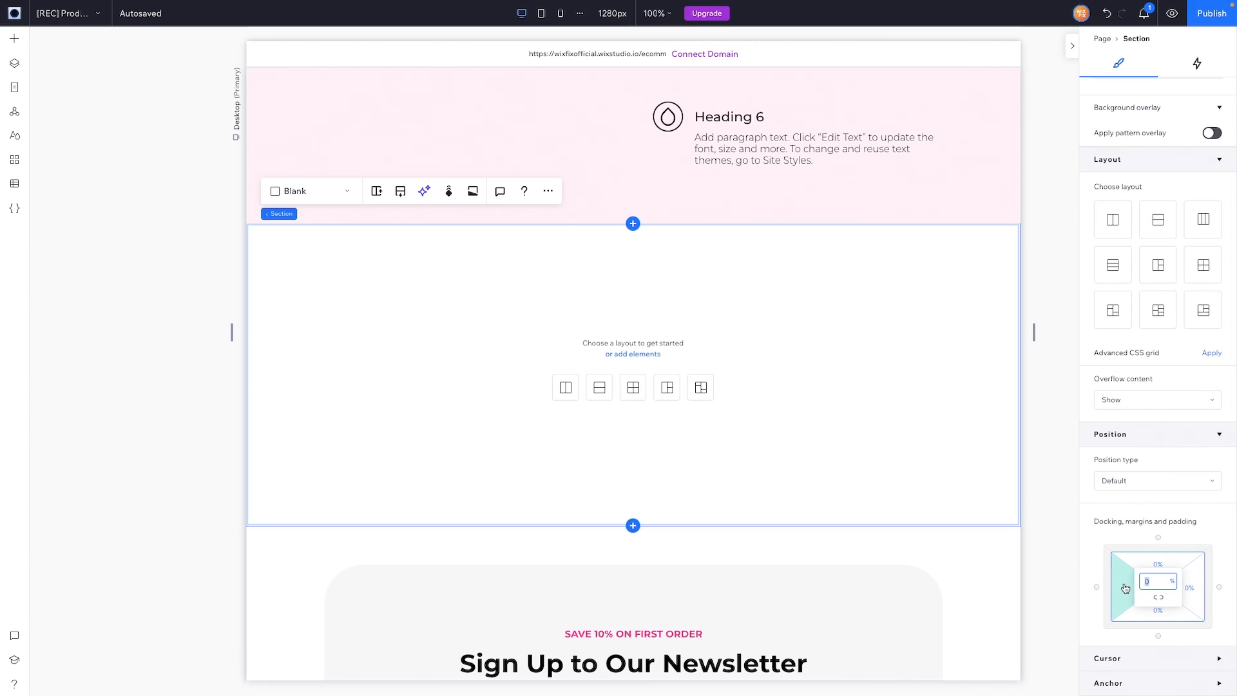
type("10")
key("Return")
left_click(1197, 588)
type("10")
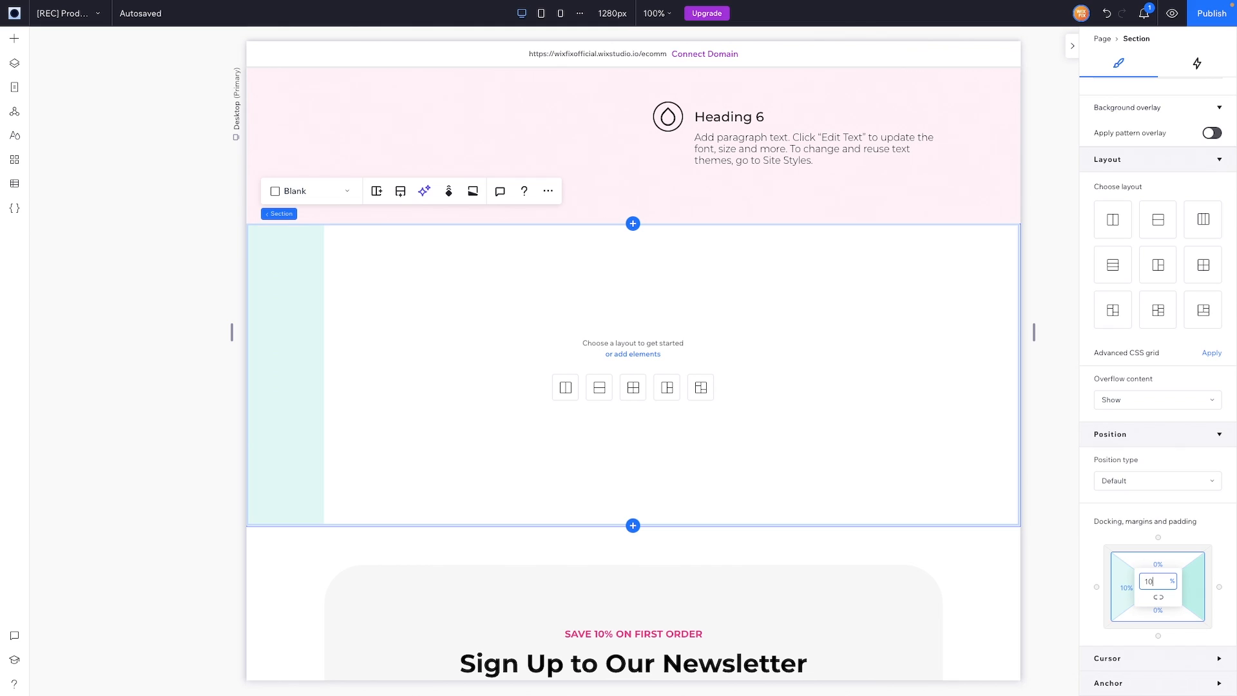
key("Return")
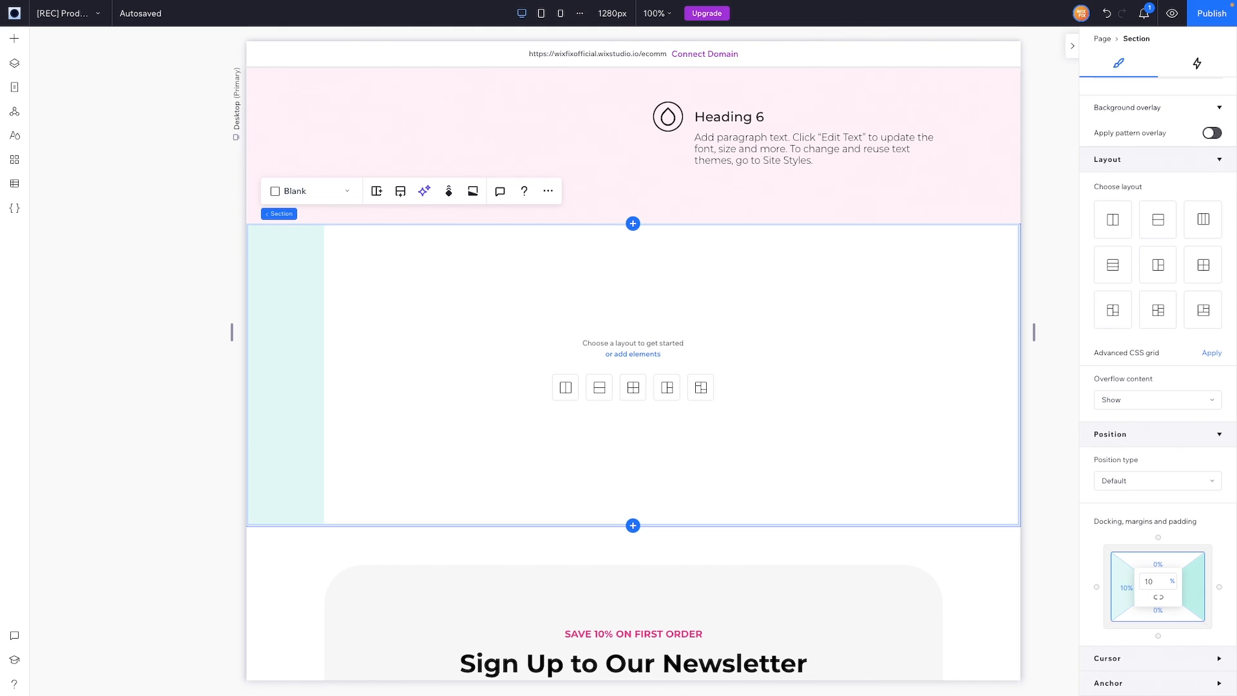
Step: Give the new section 5% top and bottom padding and drag it taller
left_click(1166, 565)
type("5")
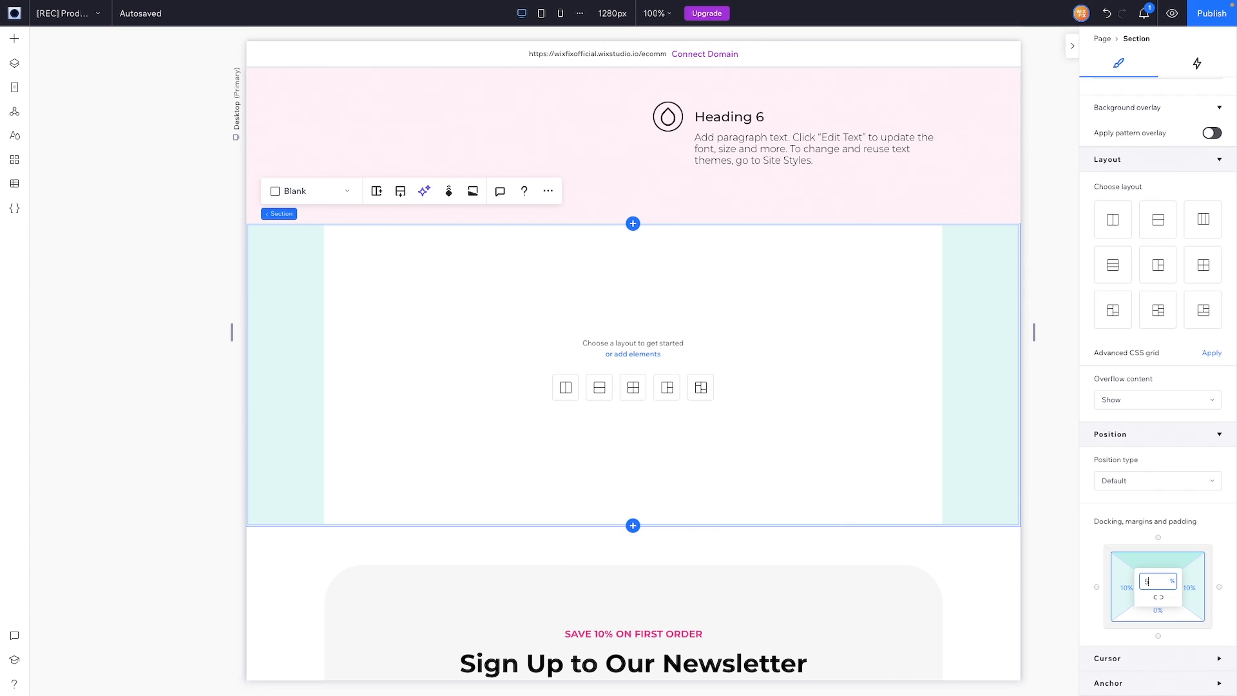
key("Return")
left_click(1161, 615)
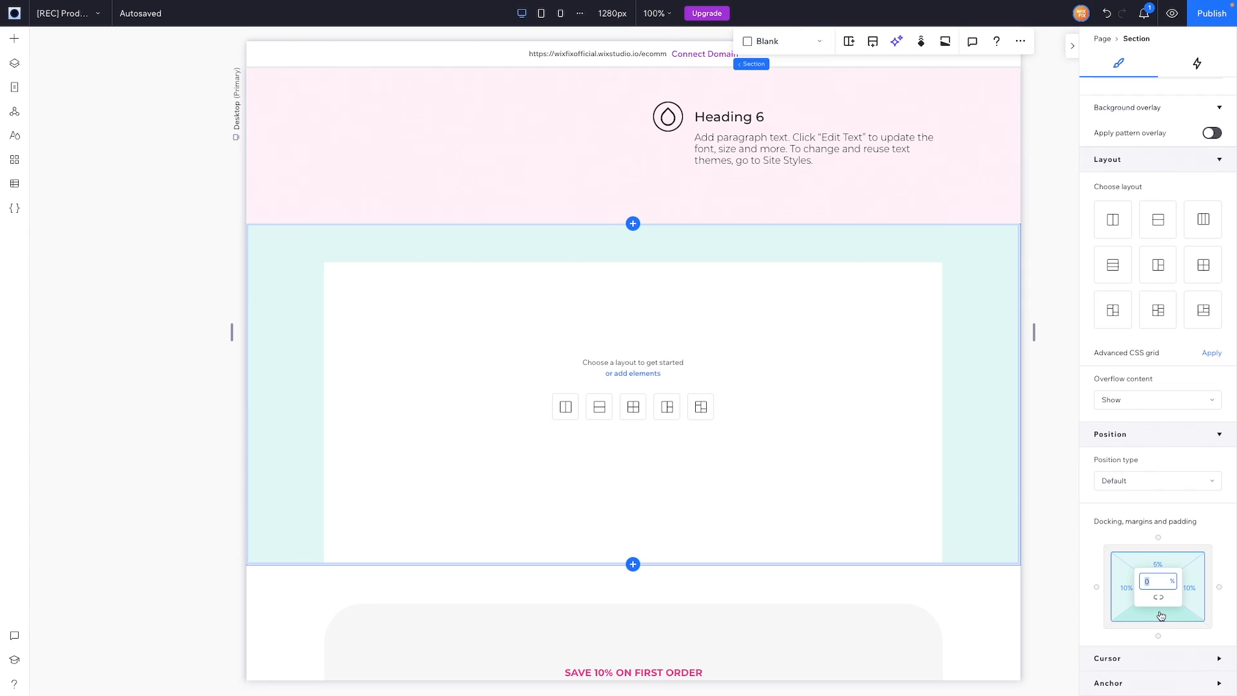
type("5")
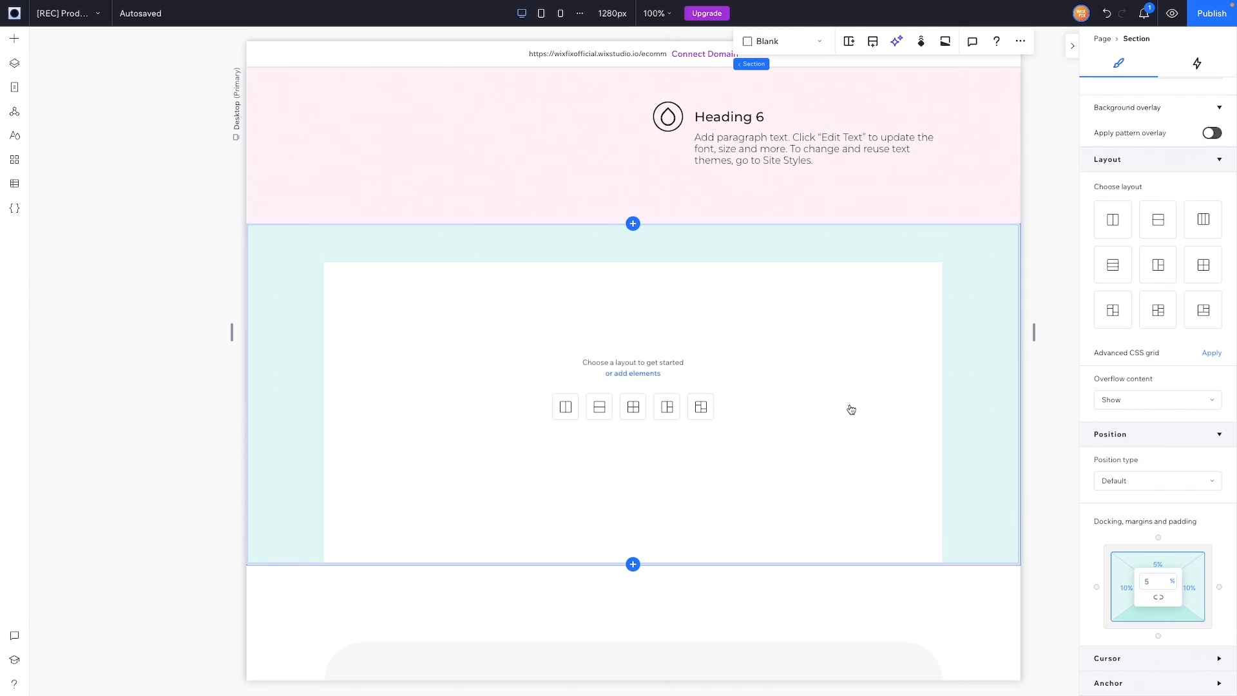
key("Return")
scroll(974, 490, "down", 2)
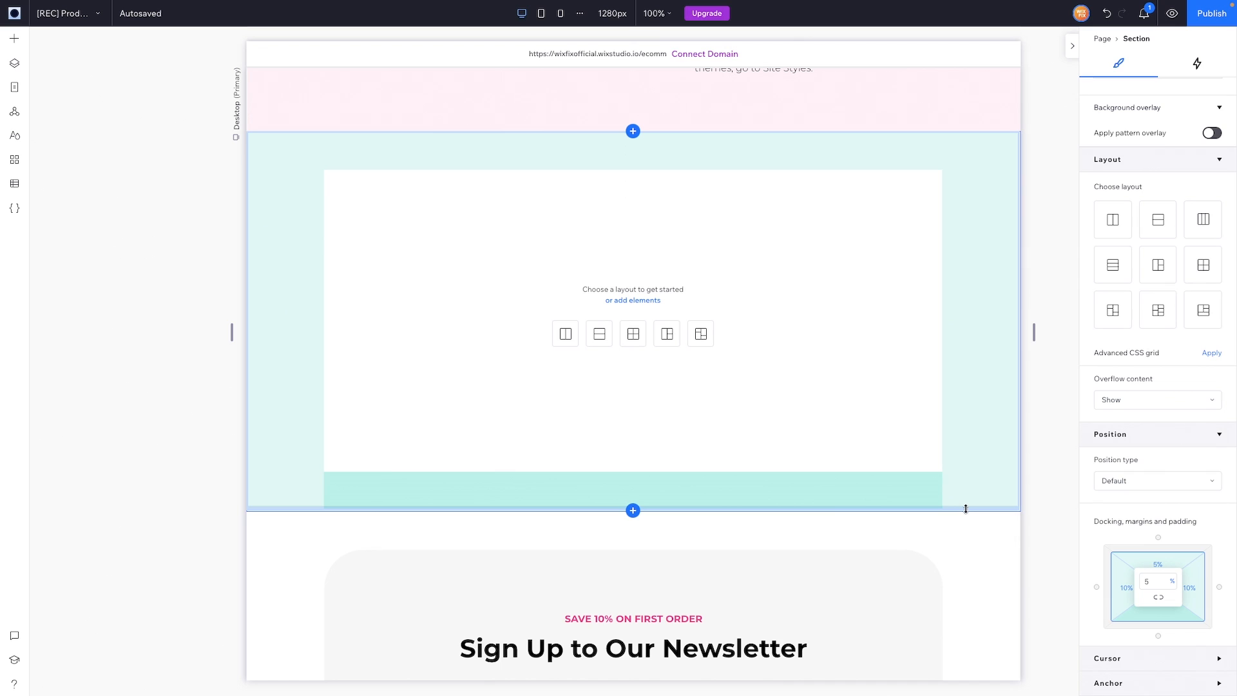
left_click_drag(965, 506, 966, 557)
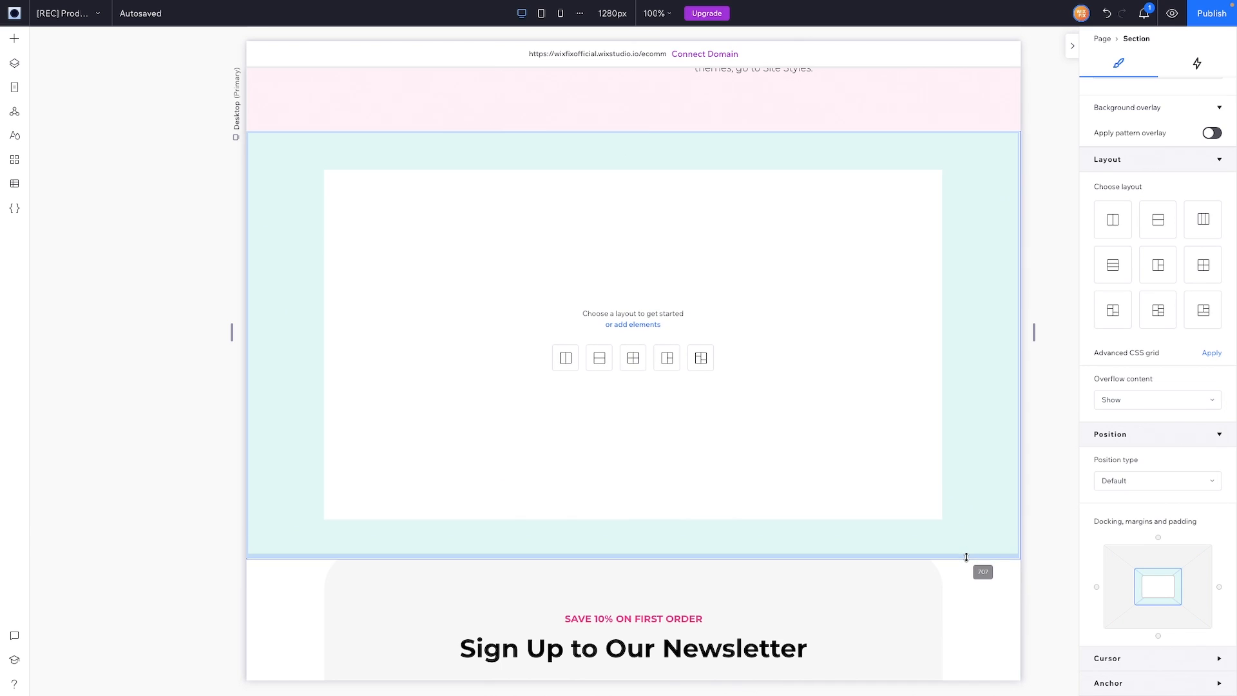
Step: Add the jellyfish VideoBox from Media to the section and stretch it to full size
left_click(14, 39)
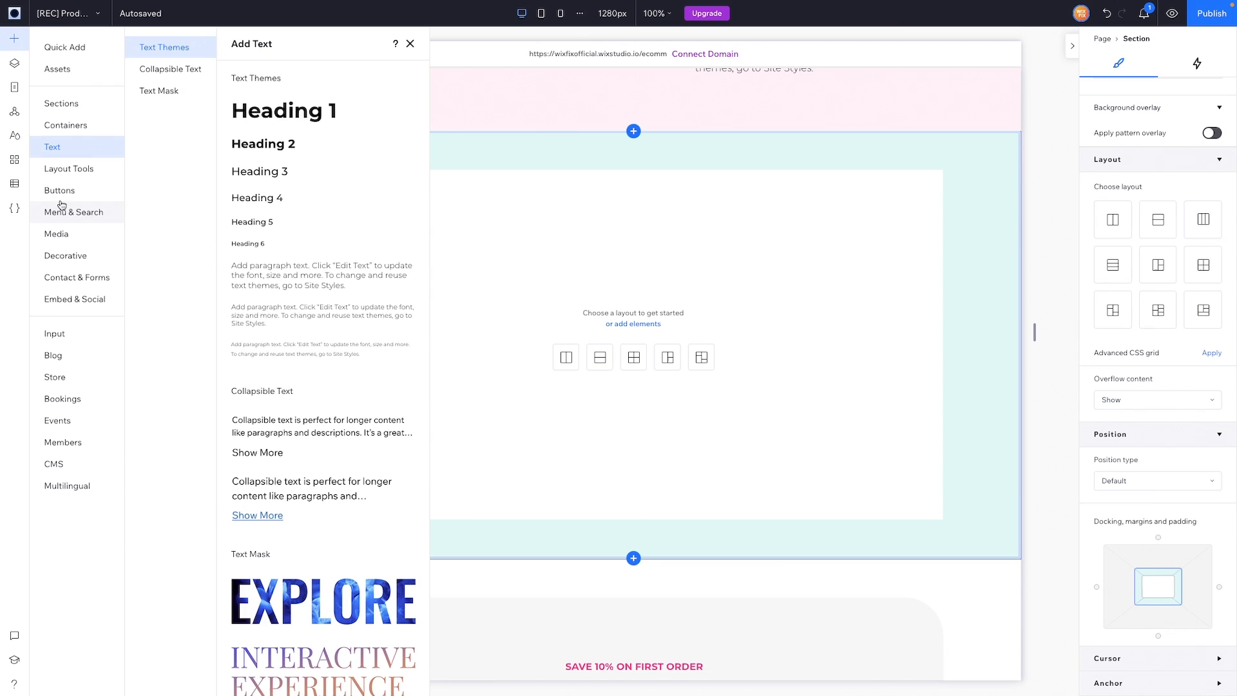
left_click(60, 235)
left_click(167, 224)
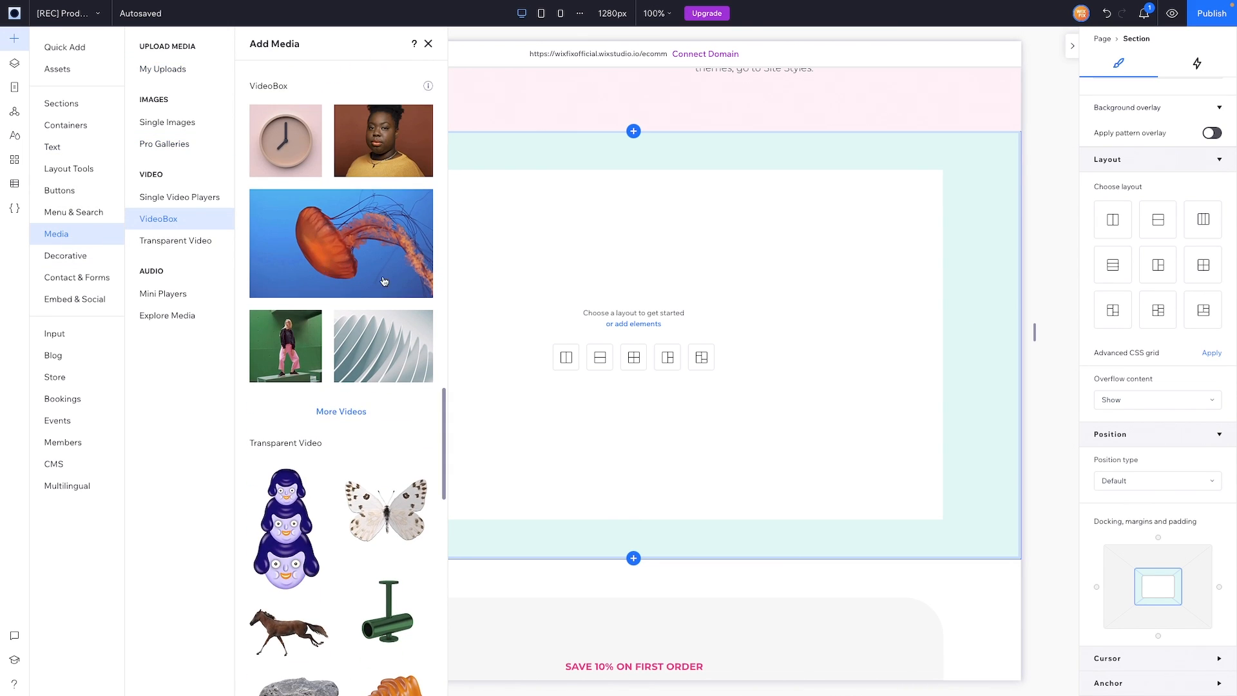
left_click(690, 378)
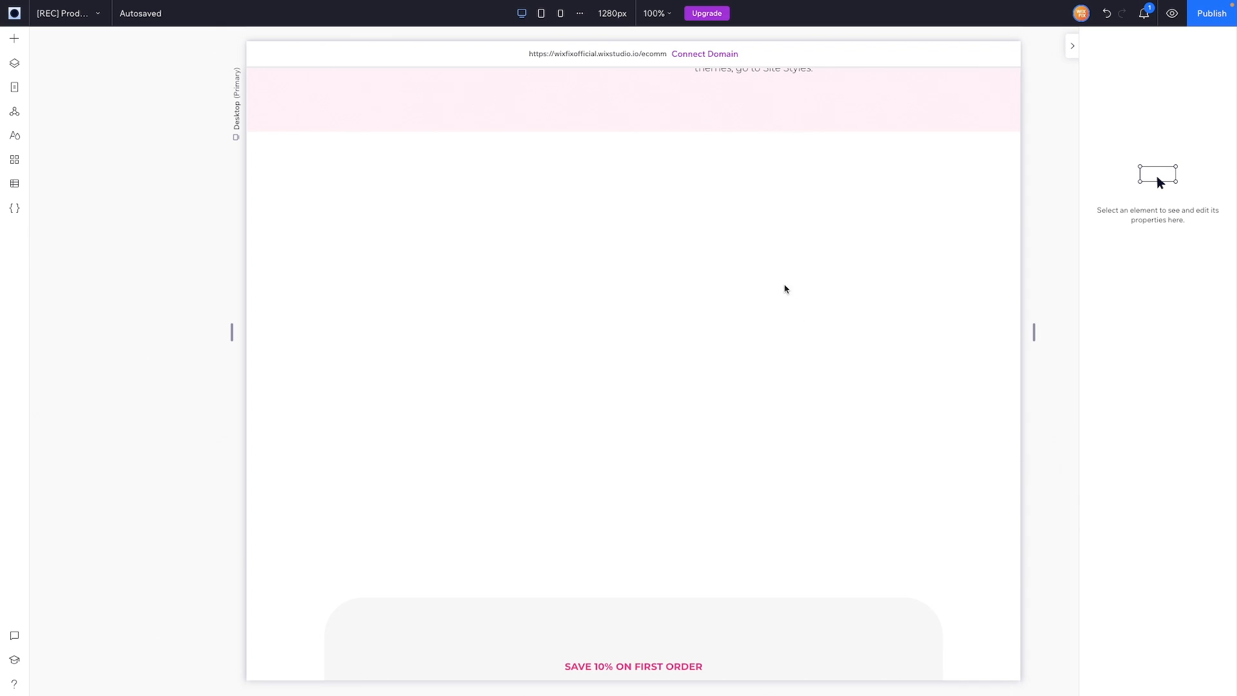
left_click(786, 305)
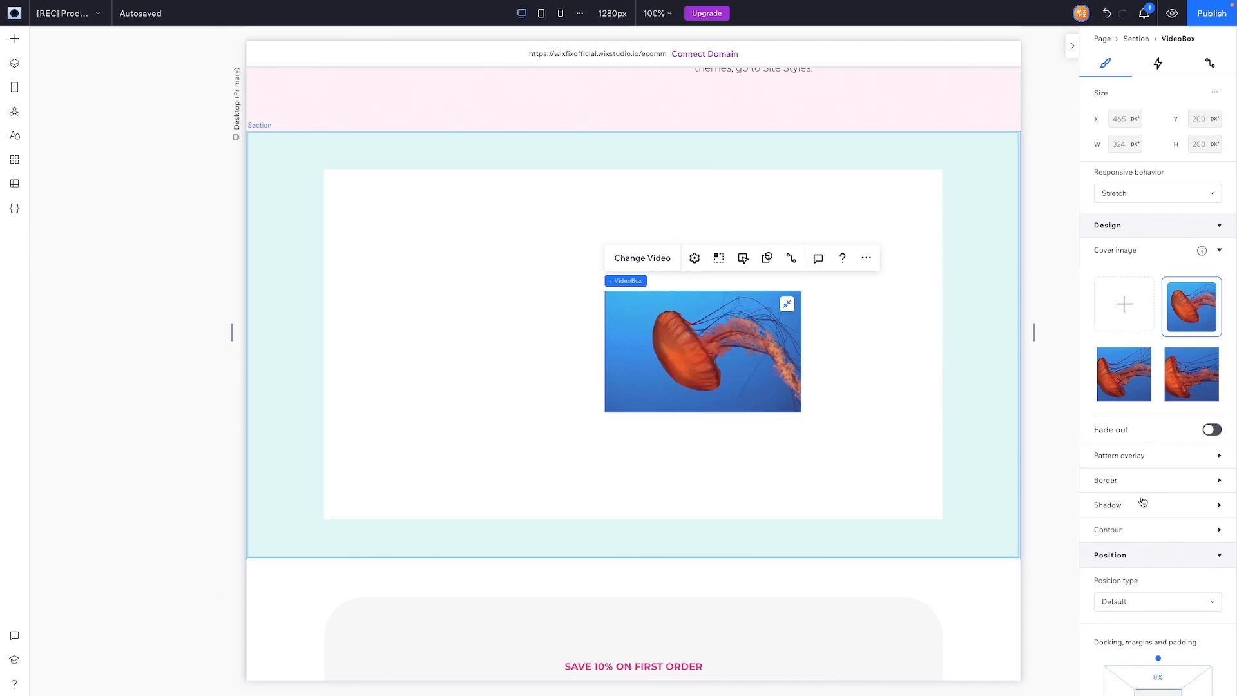
Step: Turn on the video's contour with a 64 px corner radius
left_click(1137, 530)
left_click(1179, 559)
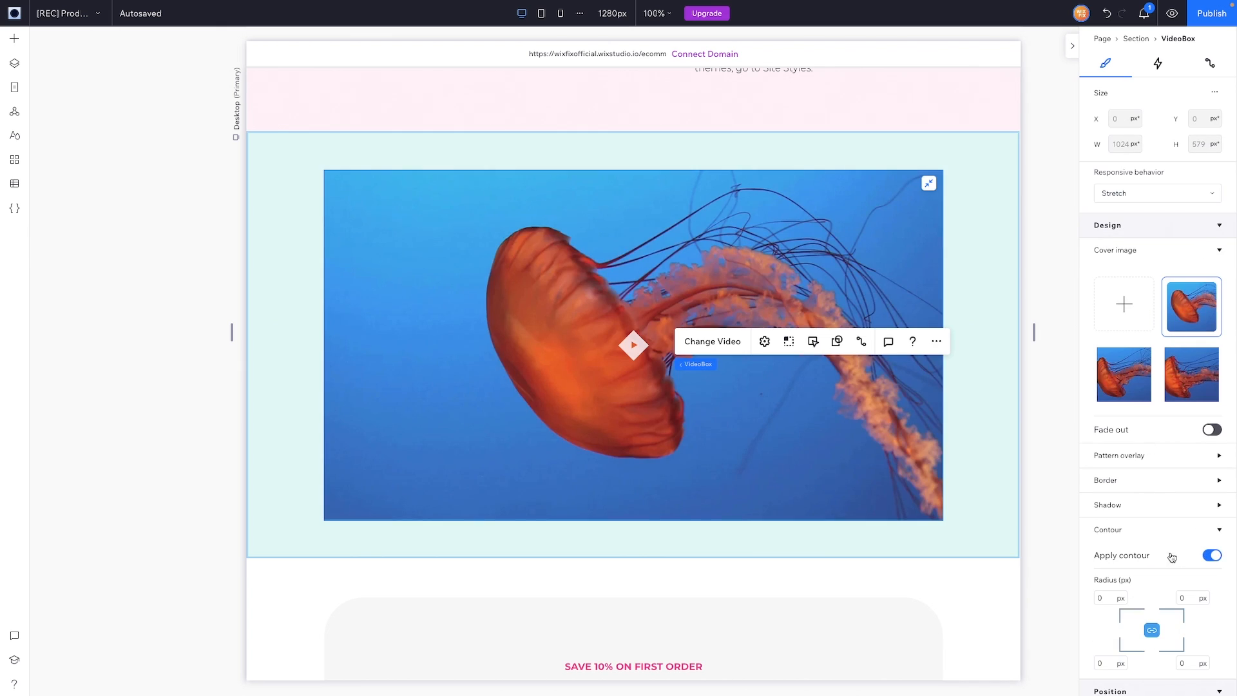
scroll(1129, 530, "down", 2)
left_click(1110, 471)
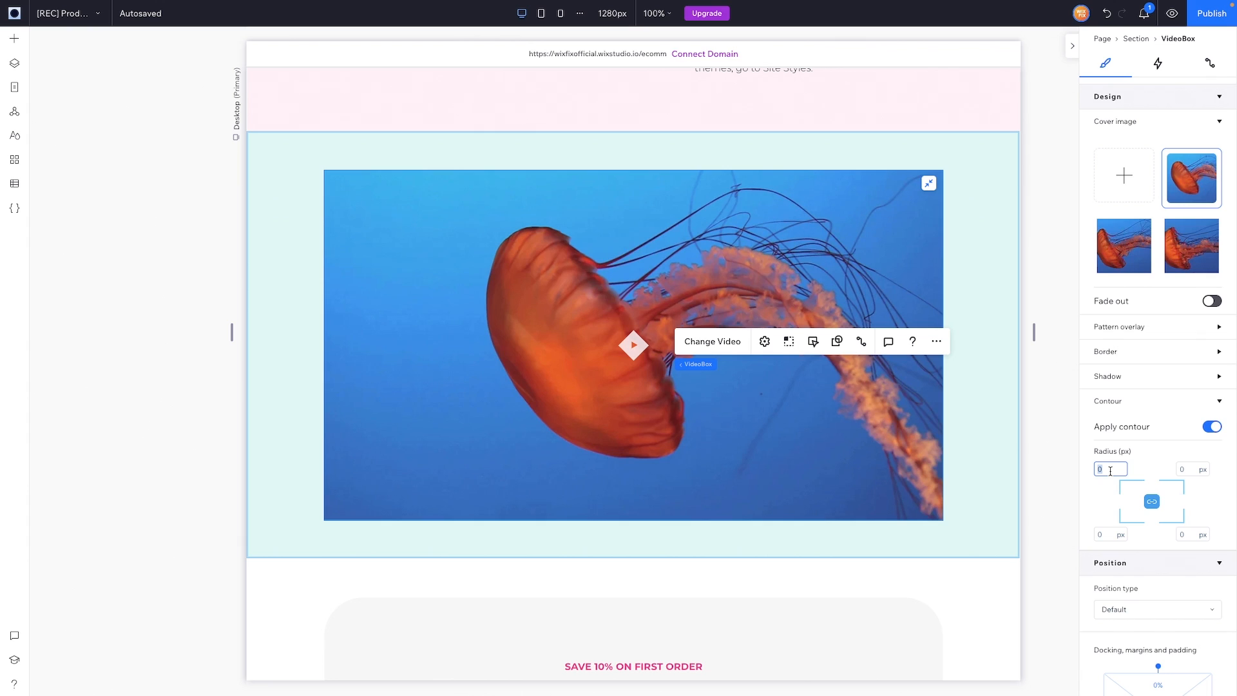
type("64")
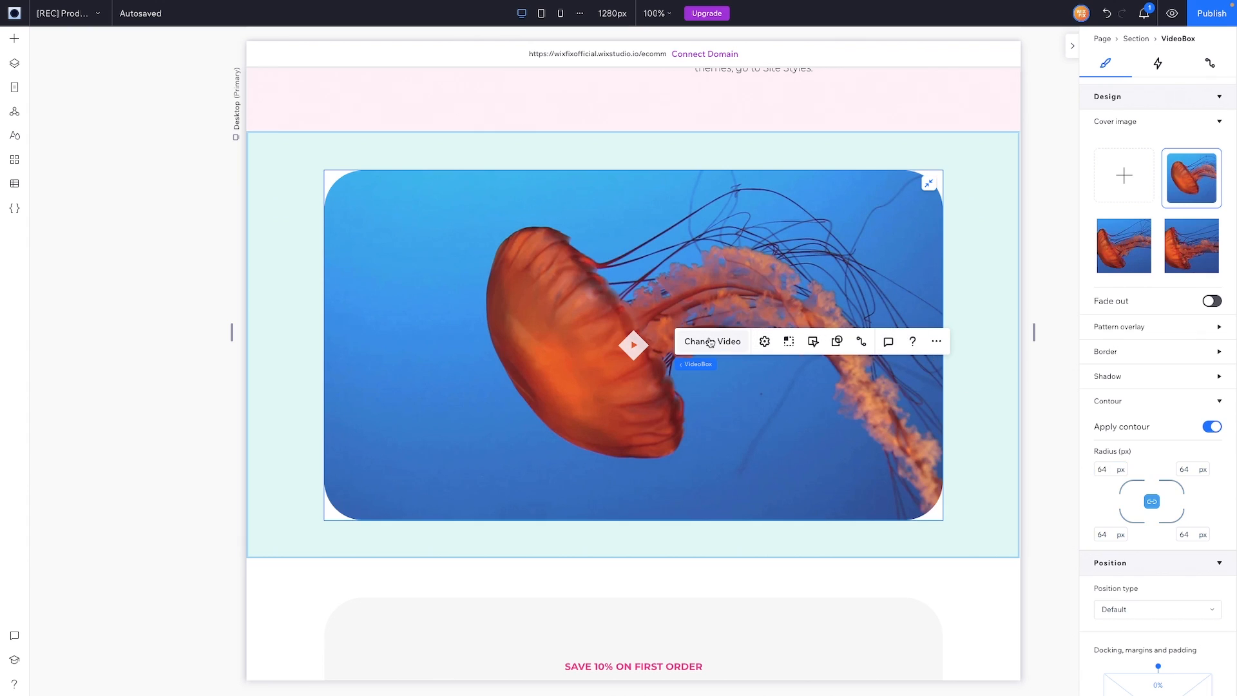
Step: Replace the jellyfish clip with a makeup video
left_click(710, 343)
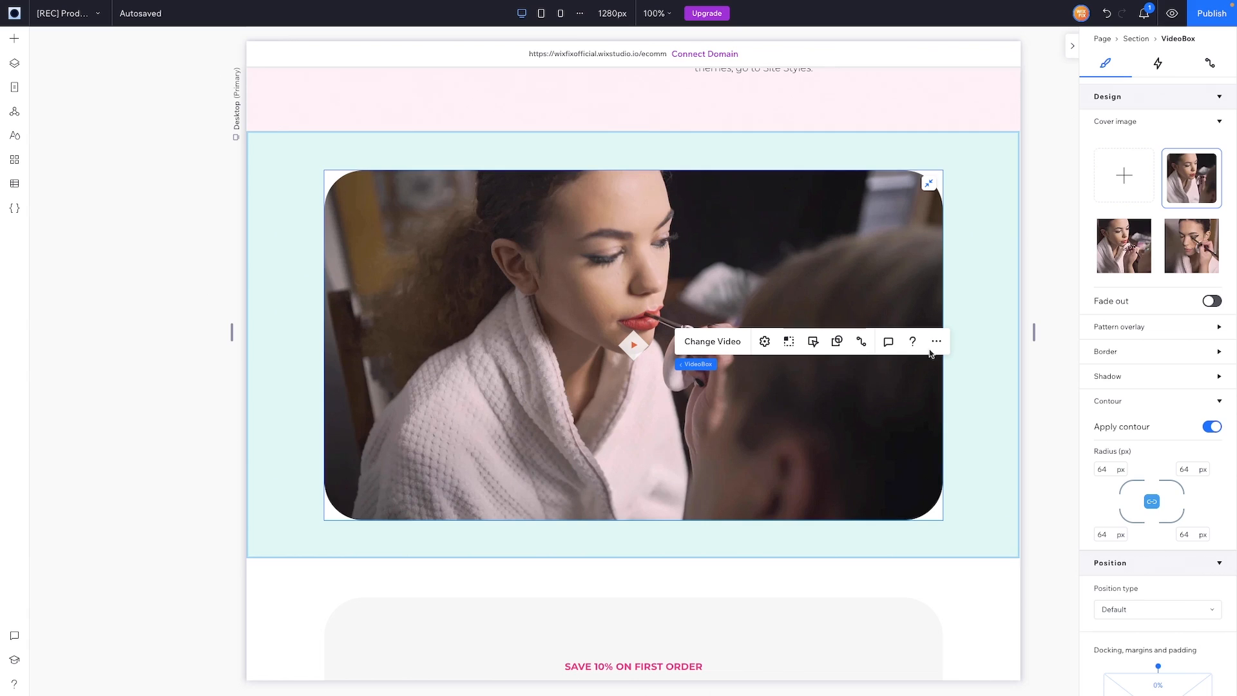
scroll(969, 293, "down", 6)
scroll(1055, 437, "down", 1)
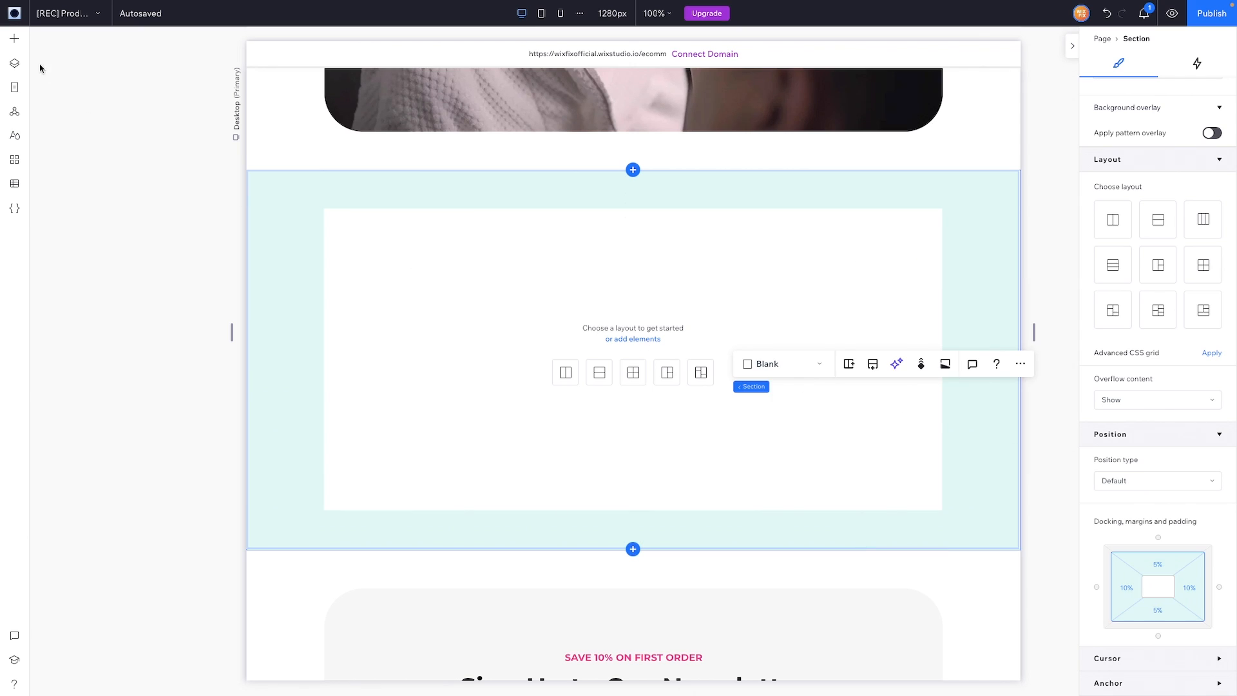
Step: Drag a Container from Quick Add into the empty section and stretch it to fill it
left_click(15, 40)
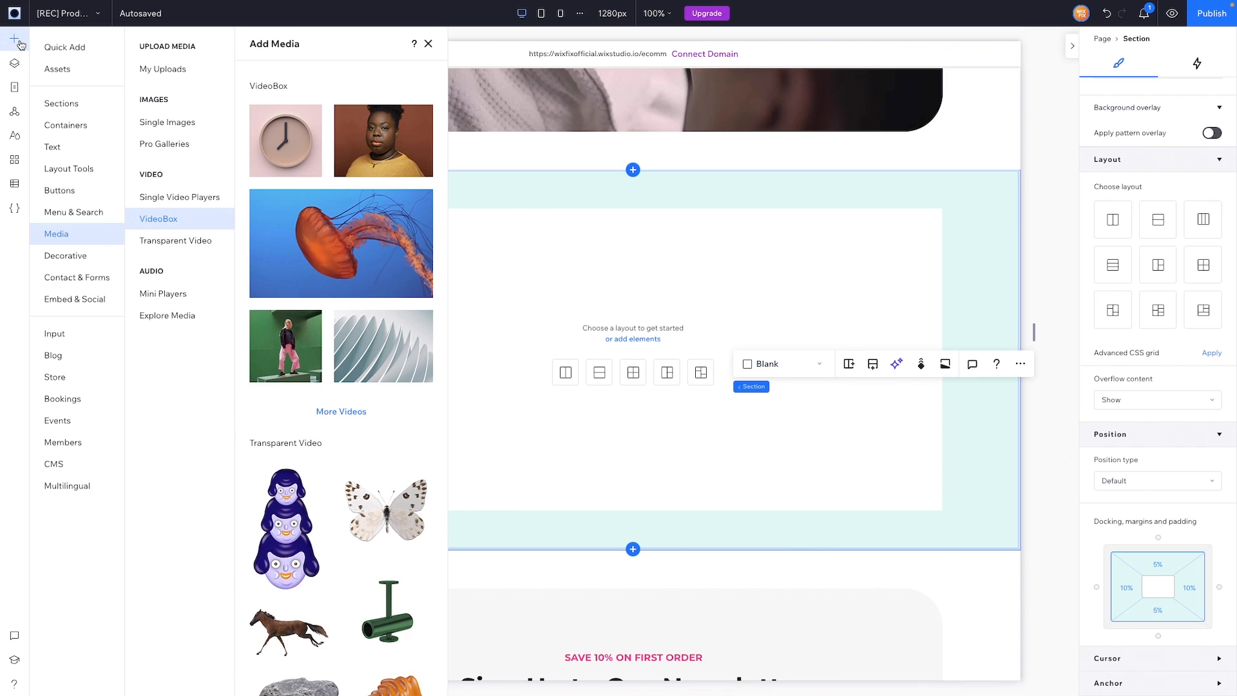
left_click(67, 51)
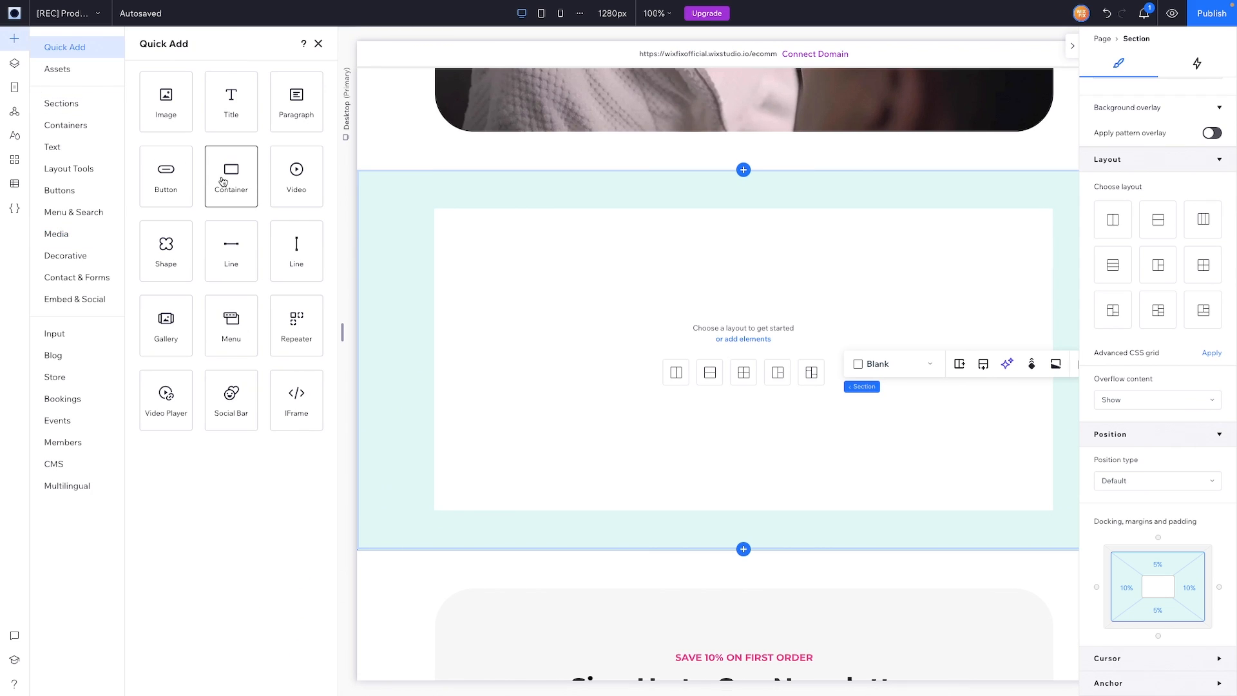
left_click_drag(221, 182, 713, 354)
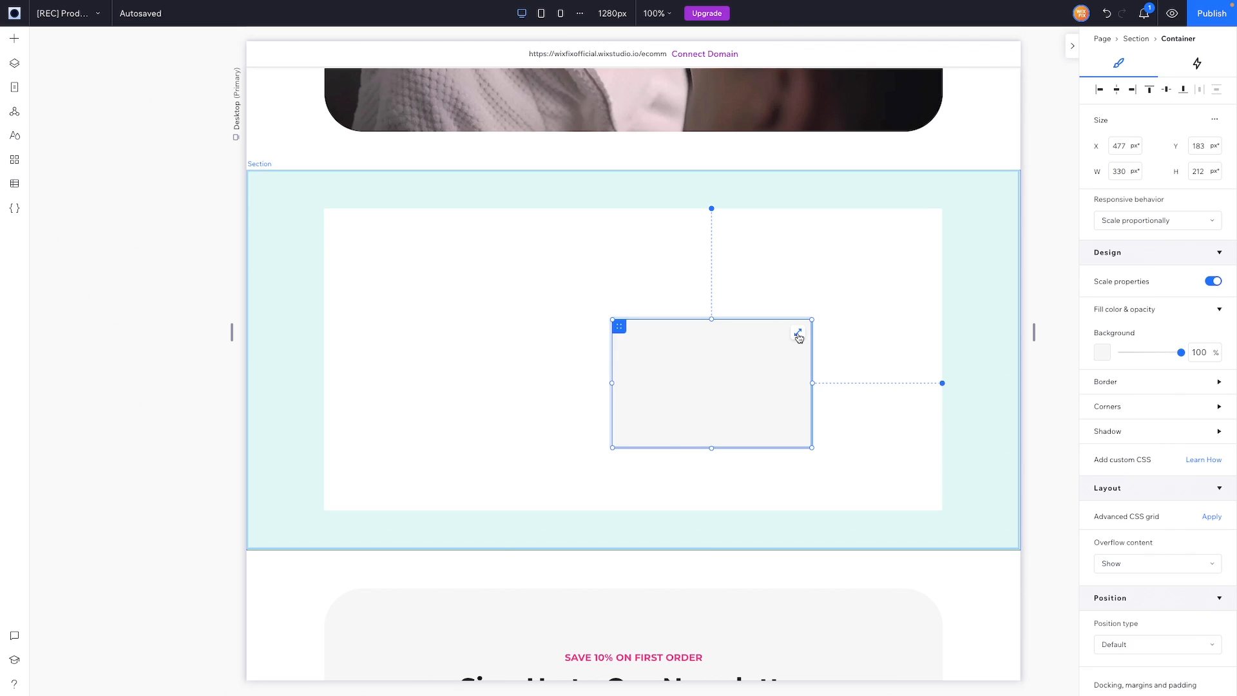
left_click(799, 335)
Step: Give the container a white fill and a 2 px pink border
left_click(1102, 324)
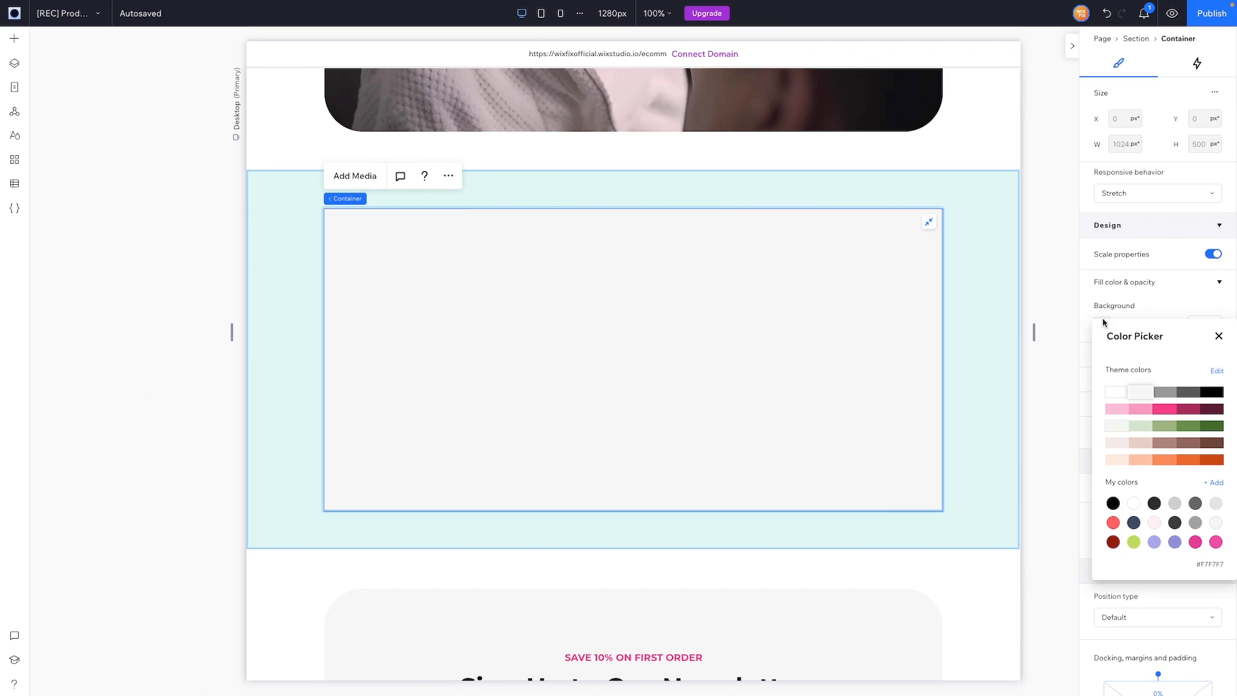
left_click(1120, 393)
left_click(1219, 336)
left_click(1177, 354)
left_click(1103, 395)
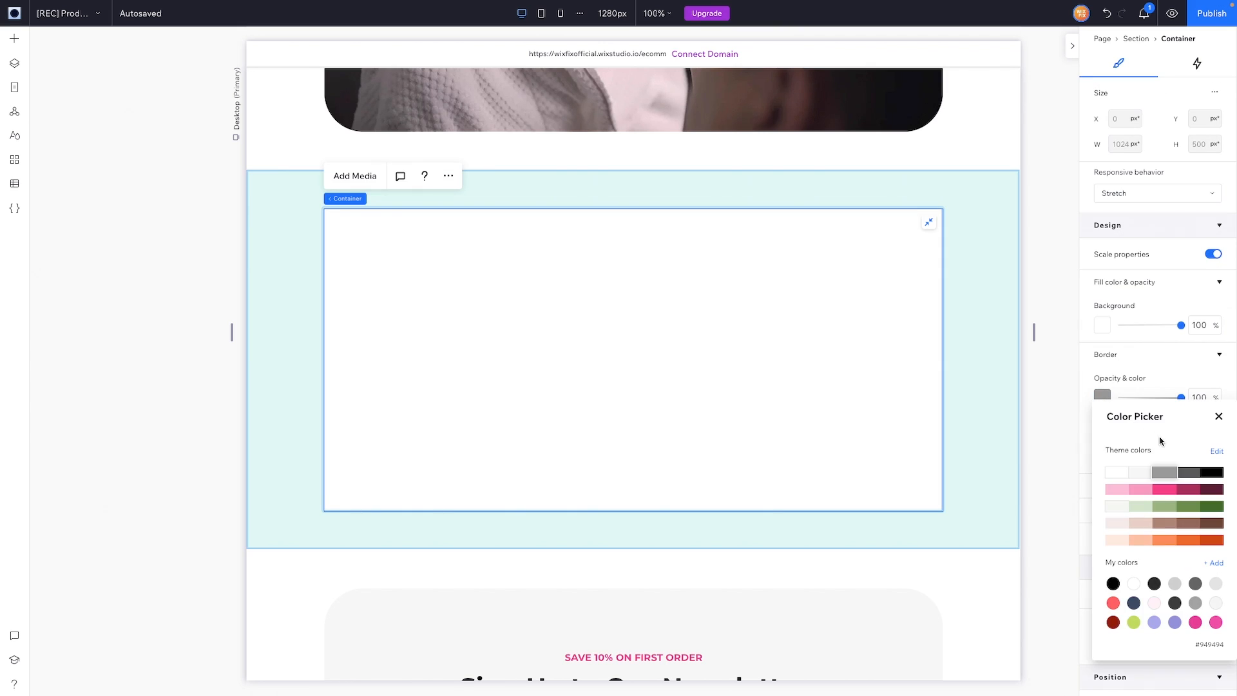
left_click(1163, 490)
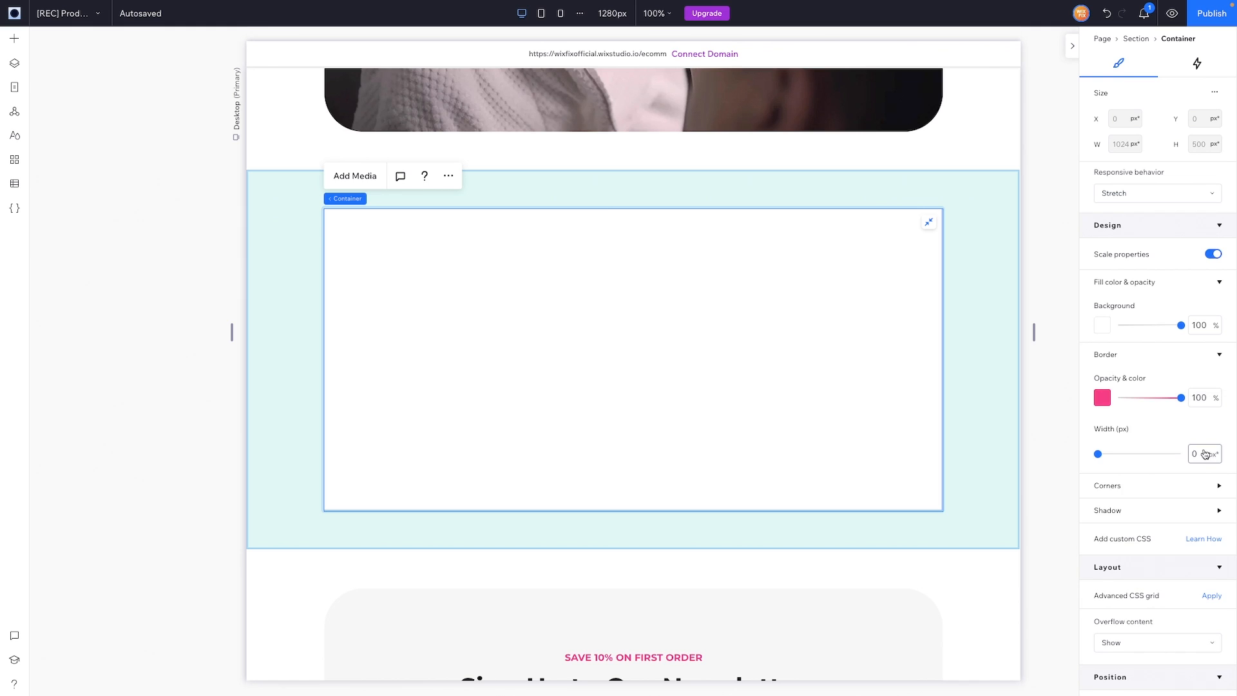
left_click(1204, 454)
type("2")
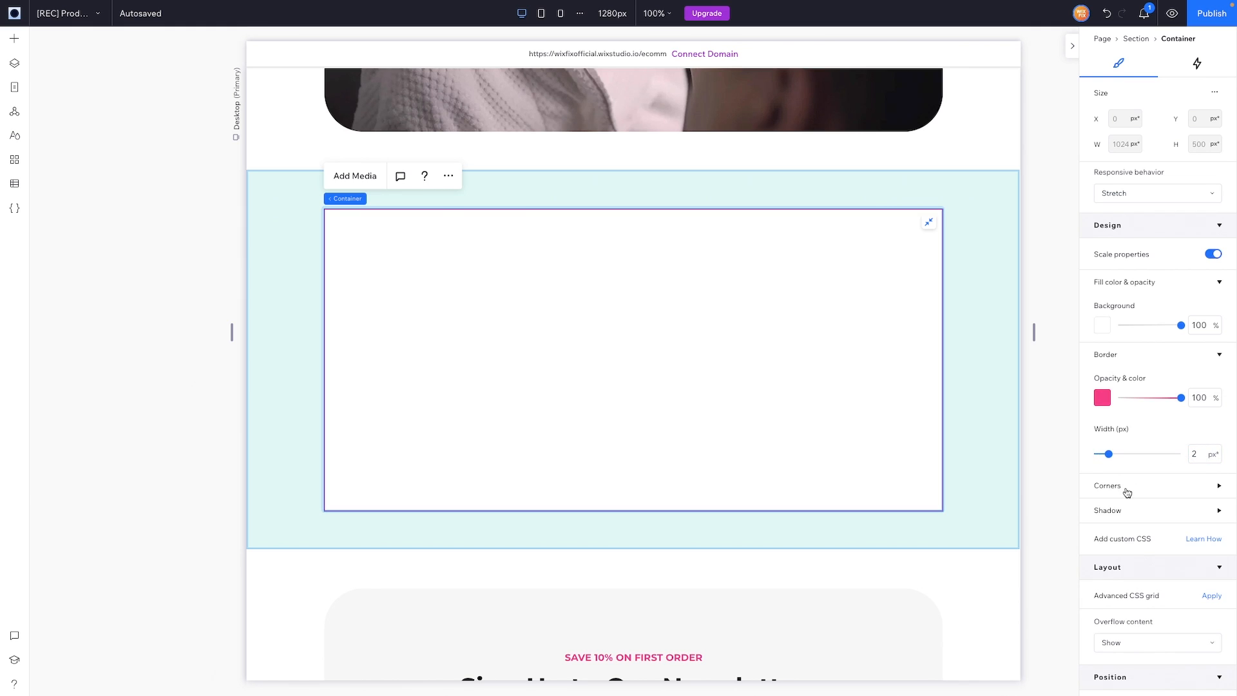
Step: Round the container's corners to 64 px and make the section 720 px tall
left_click(1108, 486)
left_click(1109, 527)
type("64")
key("Return")
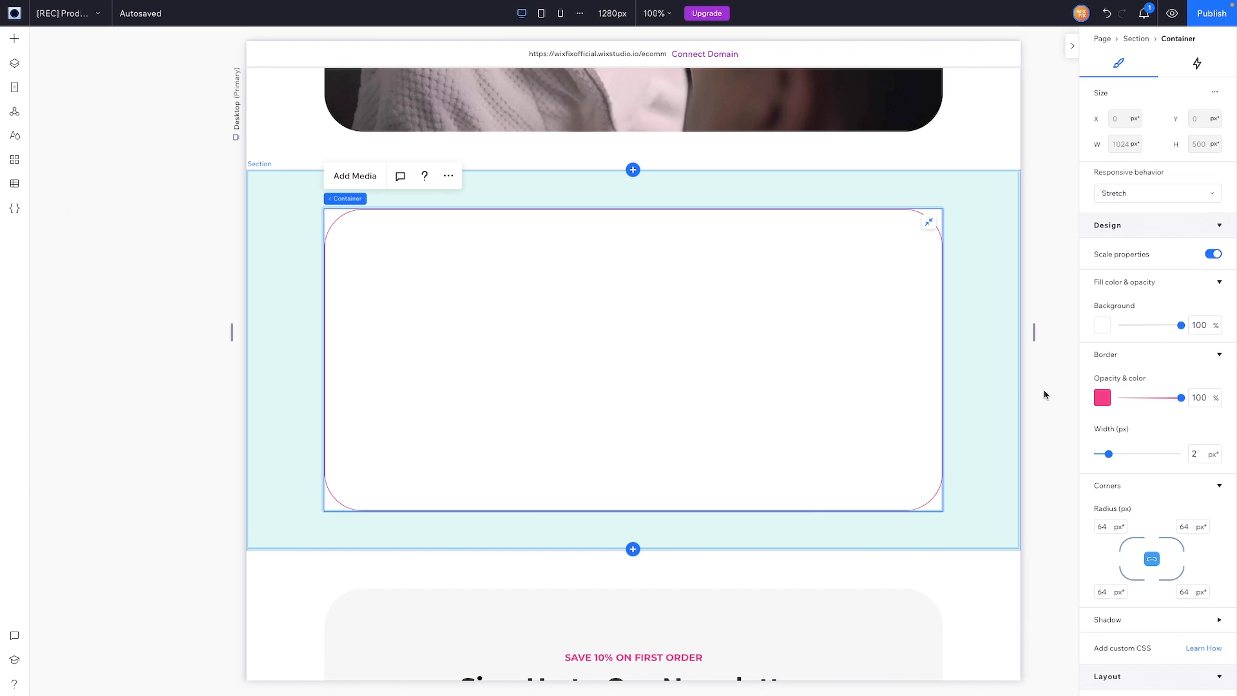
scroll(925, 417, "down", 2)
left_click_drag(925, 417, 926, 472)
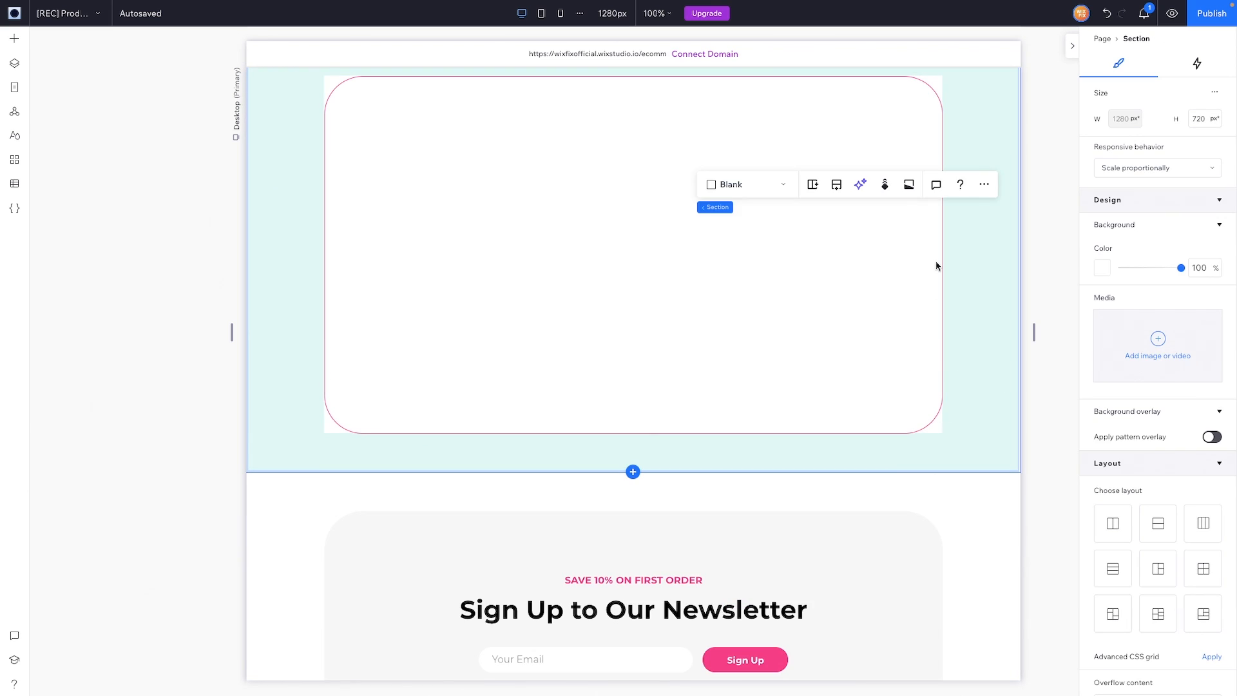
Step: Set the white container's left padding to 5vw and link it to all four sides
scroll(624, 298, "up", 1)
left_click(624, 298)
scroll(1108, 397, "down", 3)
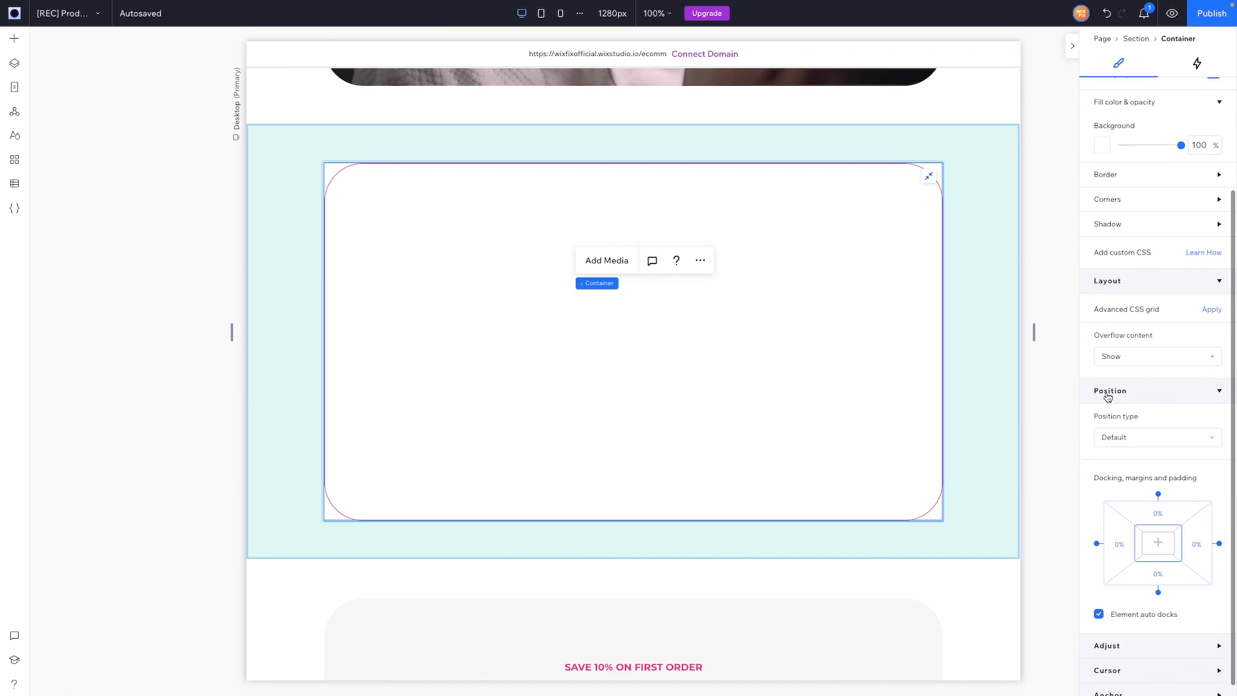
left_click(1132, 535)
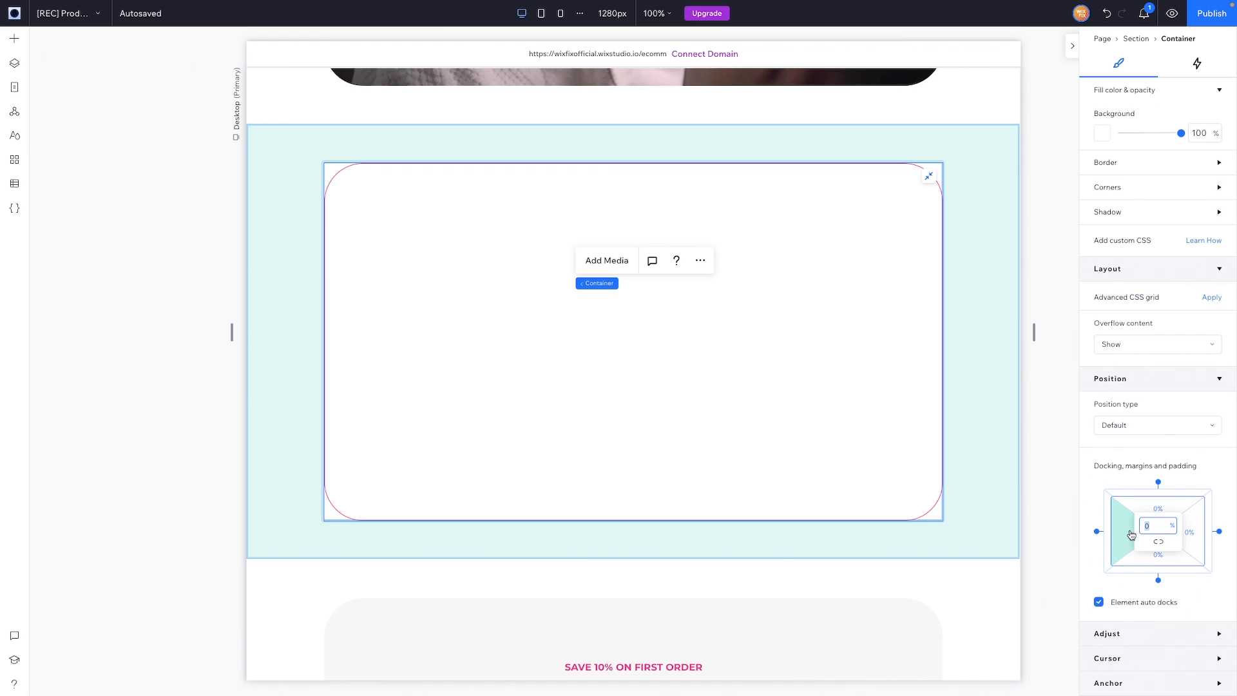
type("1.2")
key("Return")
left_click(1151, 526)
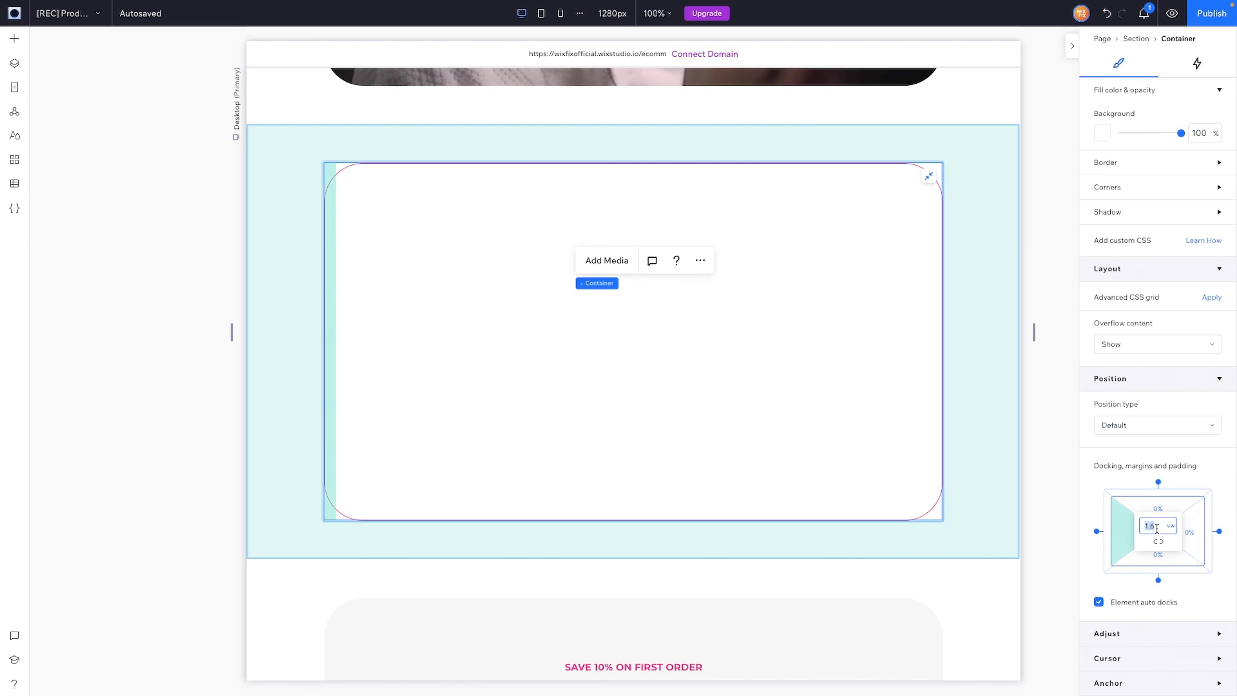
type("5")
key("Return")
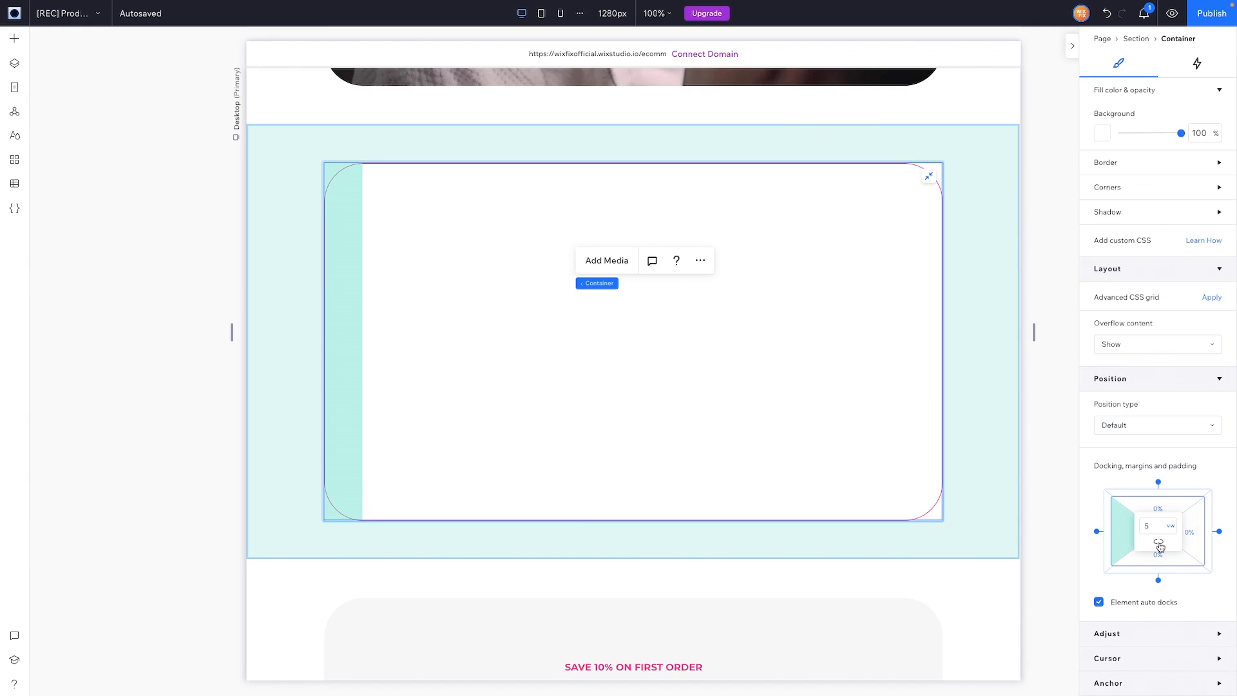
left_click(1159, 545)
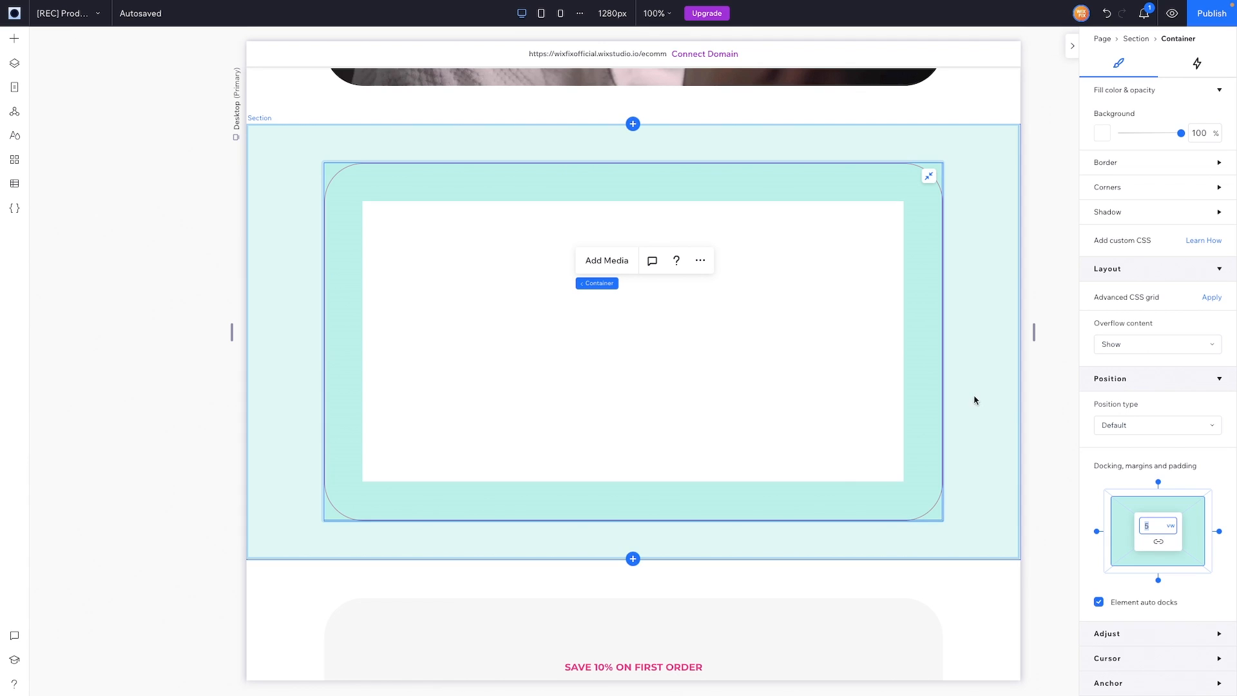
left_click(741, 354)
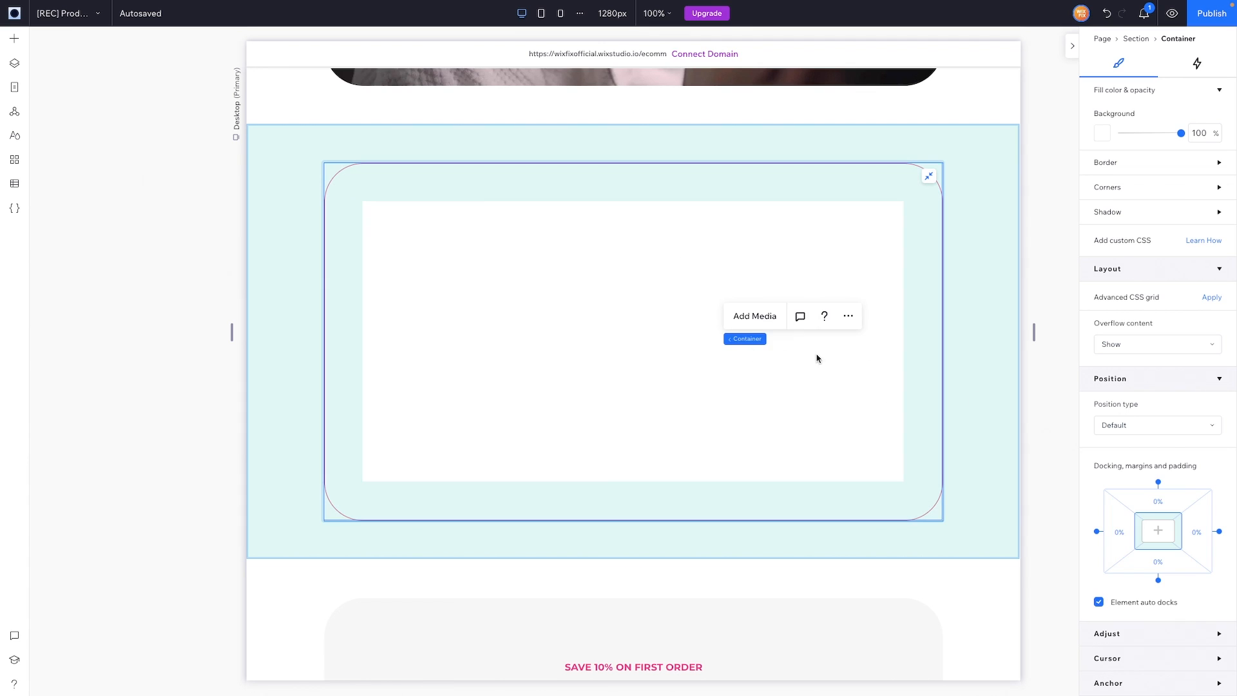
Step: Make the container a 2x1 CSS grid with a 5vw column gap
left_click(1213, 297)
left_click(1178, 324)
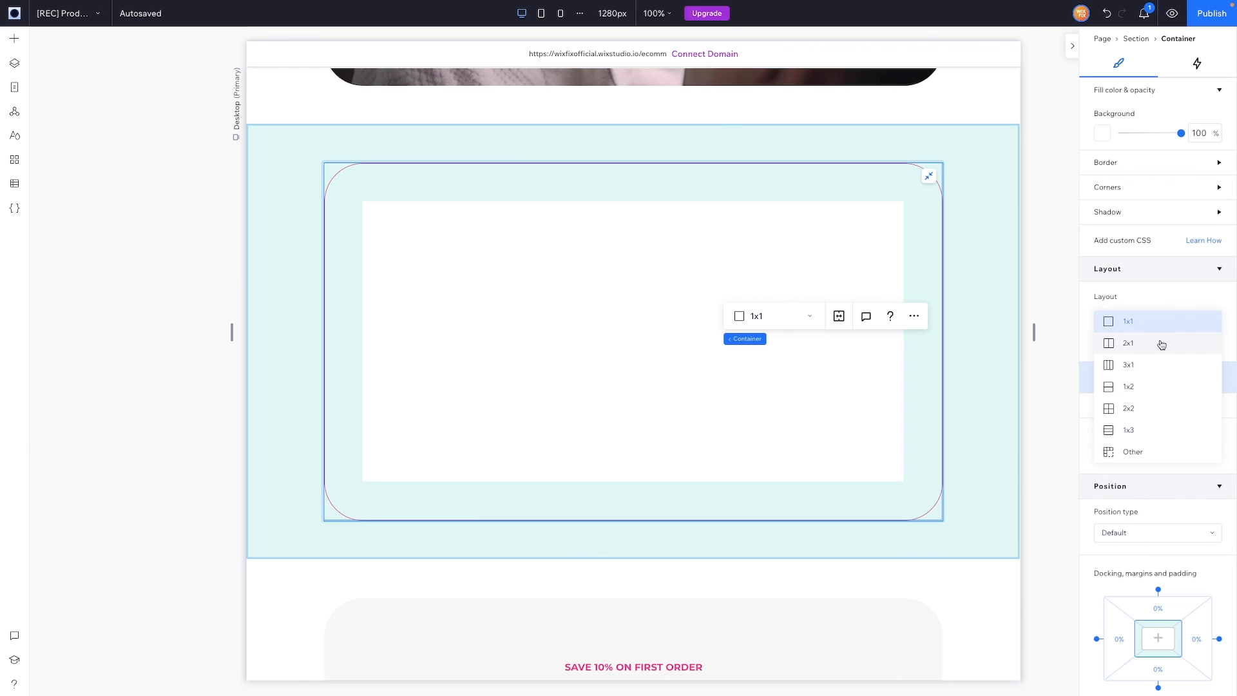
left_click(1159, 348)
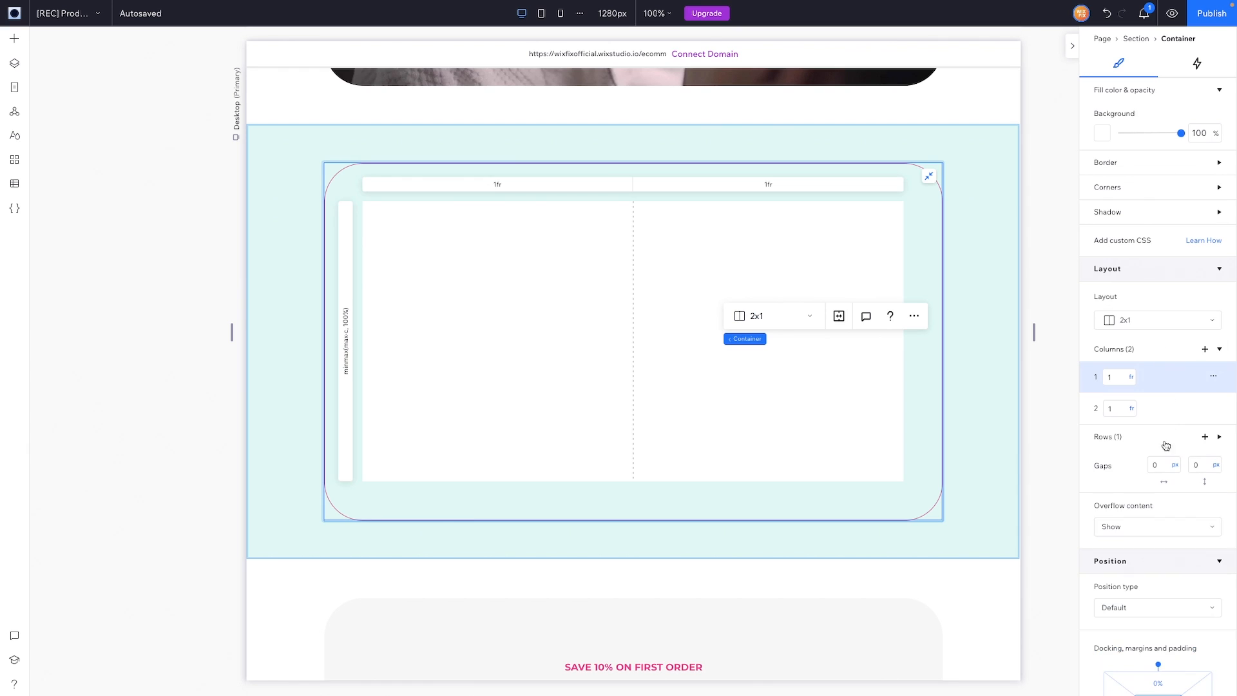
left_click(1163, 466)
type("5vw")
key("Return")
Step: Place the cosmetics bottles image in the left grid cell and stretch it to fill
left_click(15, 40)
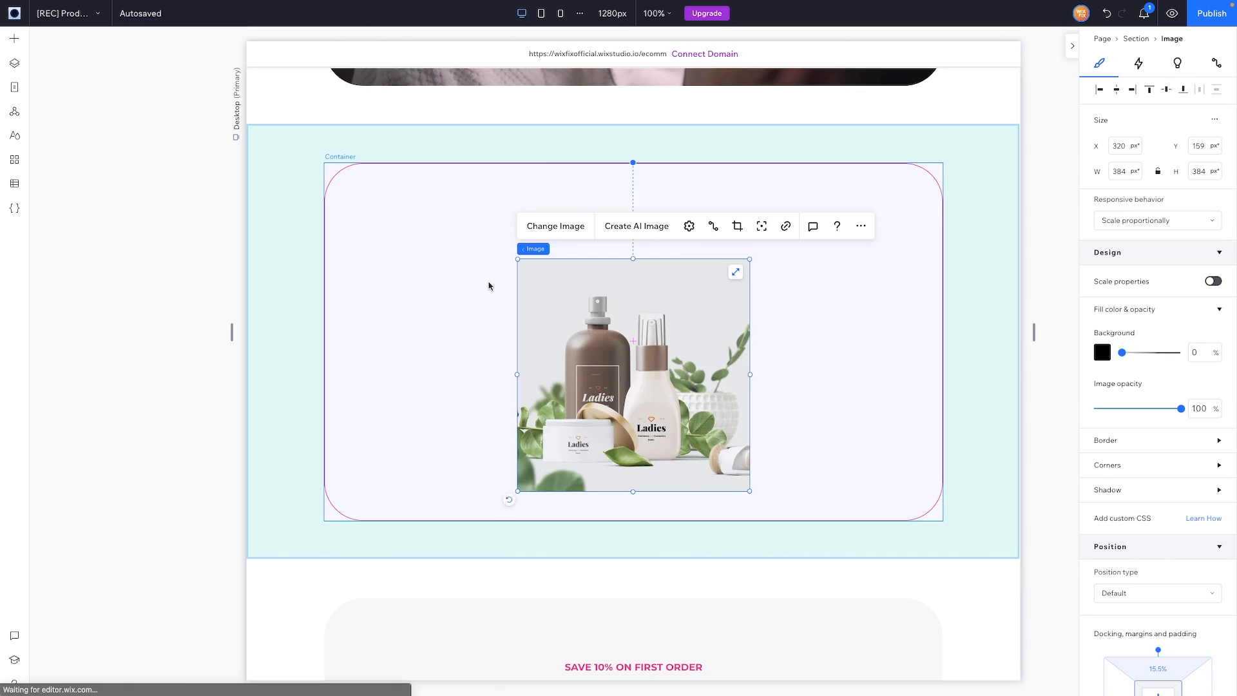
mouse_move(491, 286)
left_mouse_down()
mouse_move(632, 340)
mouse_move(494, 291)
left_mouse_up()
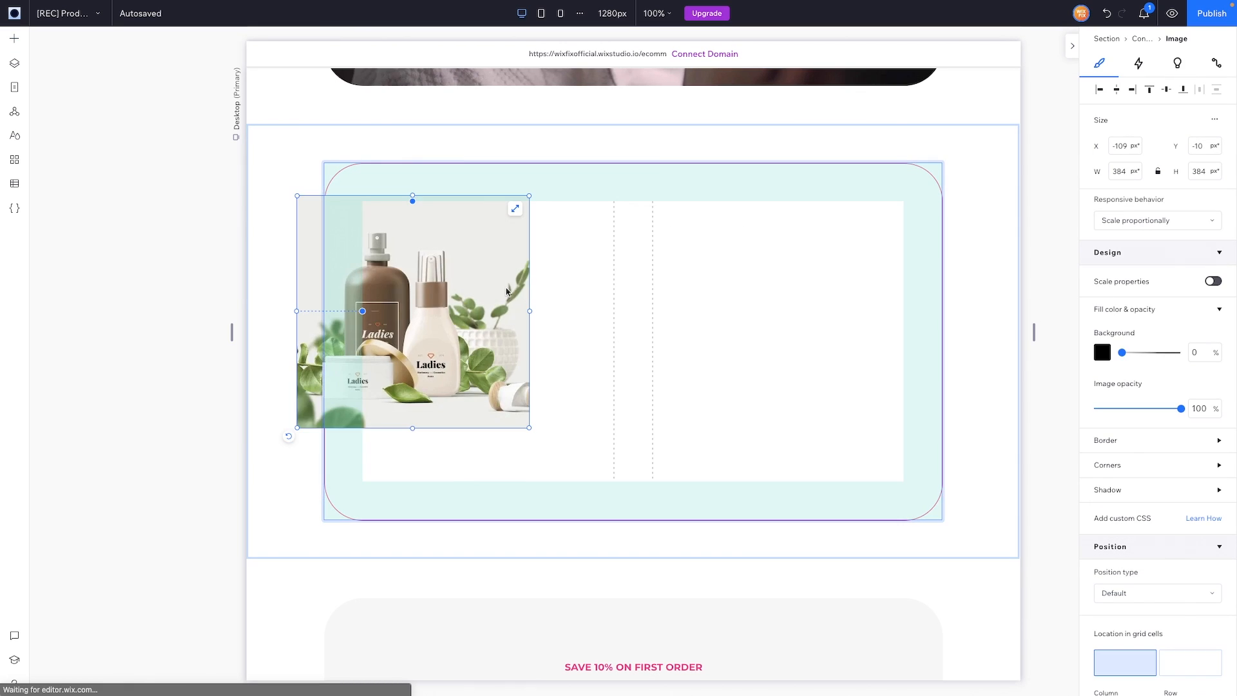
left_click(514, 211)
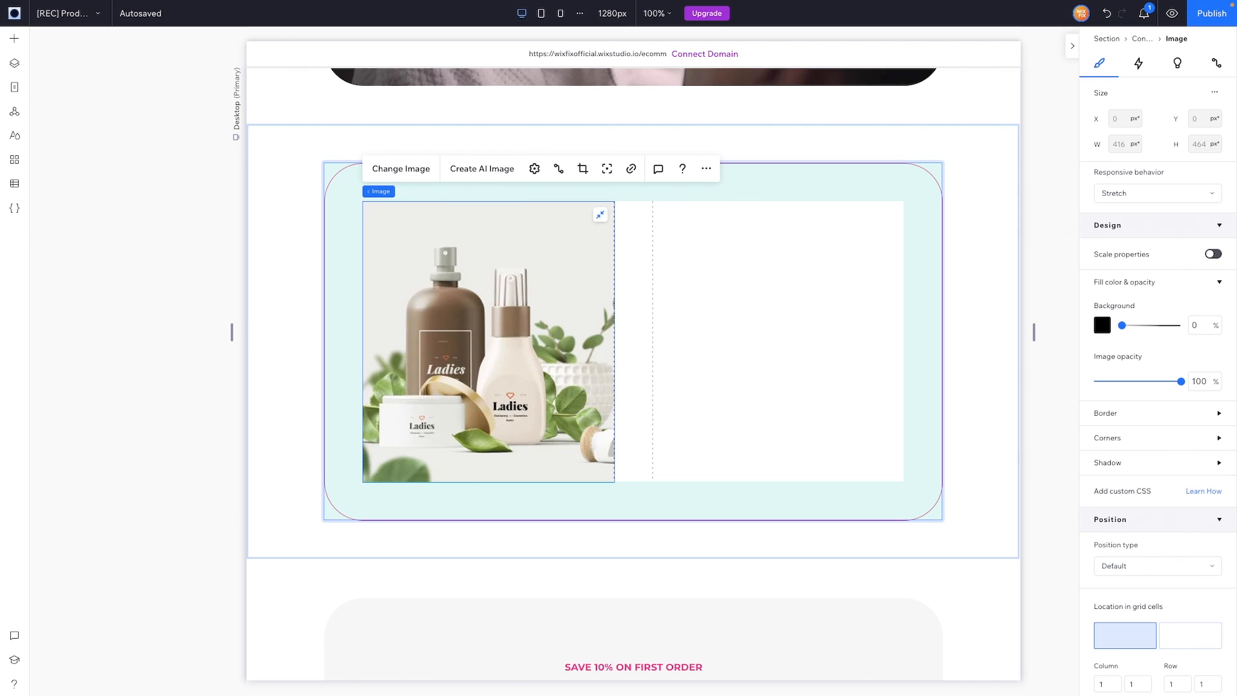
left_click(1139, 438)
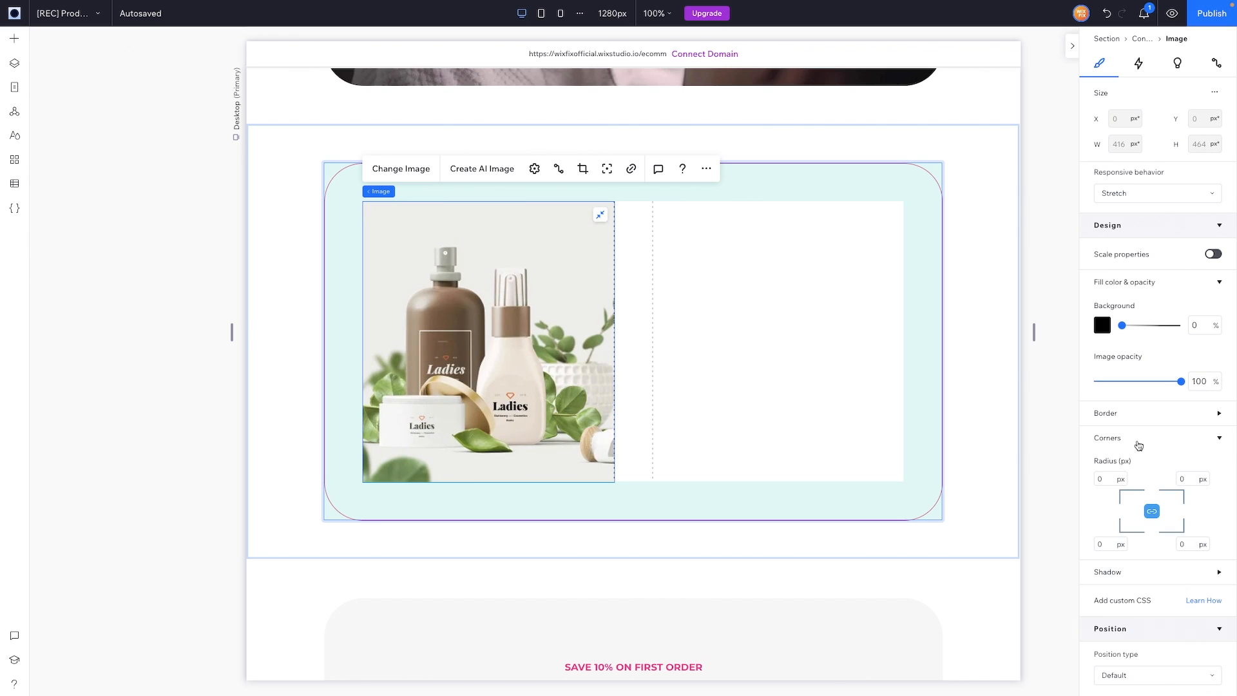
Step: Set a 32 px radius on all corners of the cosmetics image
left_click(1111, 478)
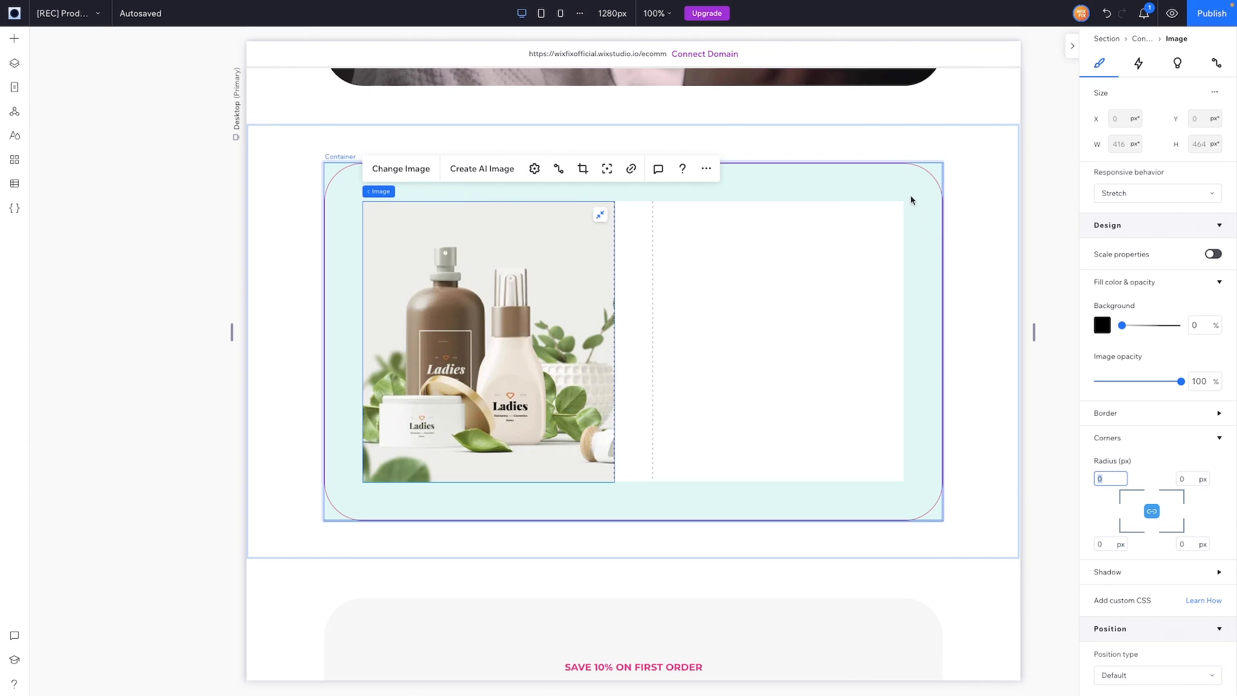
left_click(1104, 478)
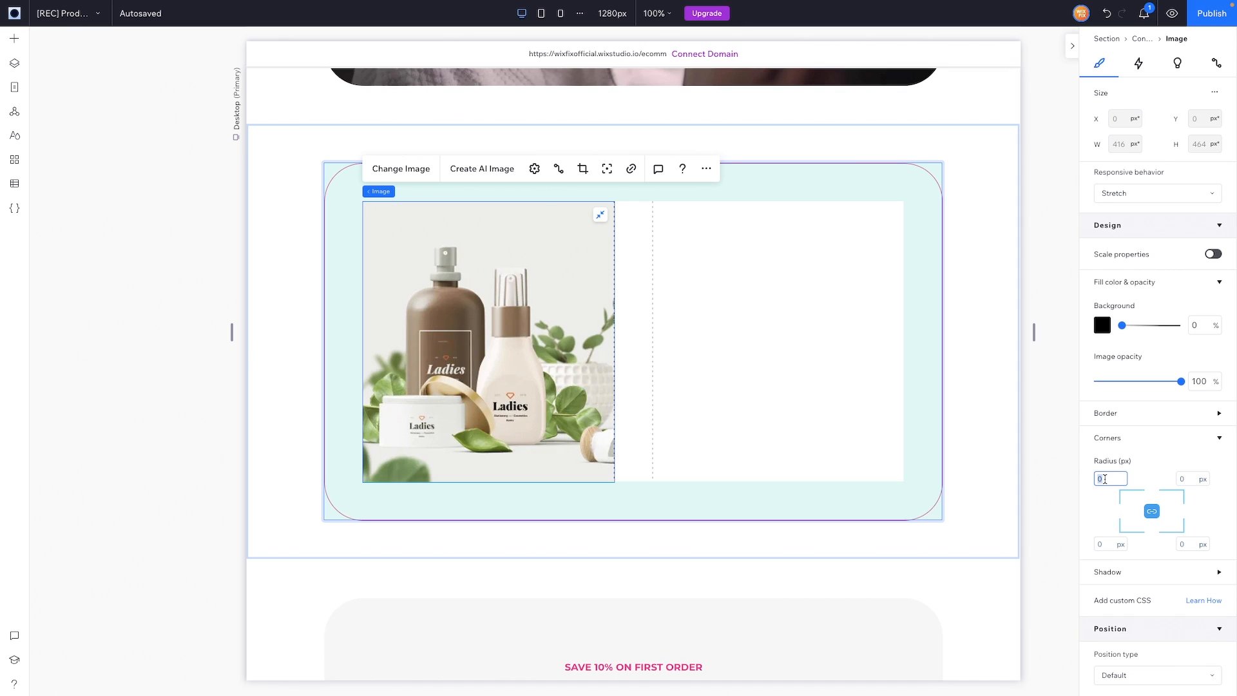
type("32")
key("Return")
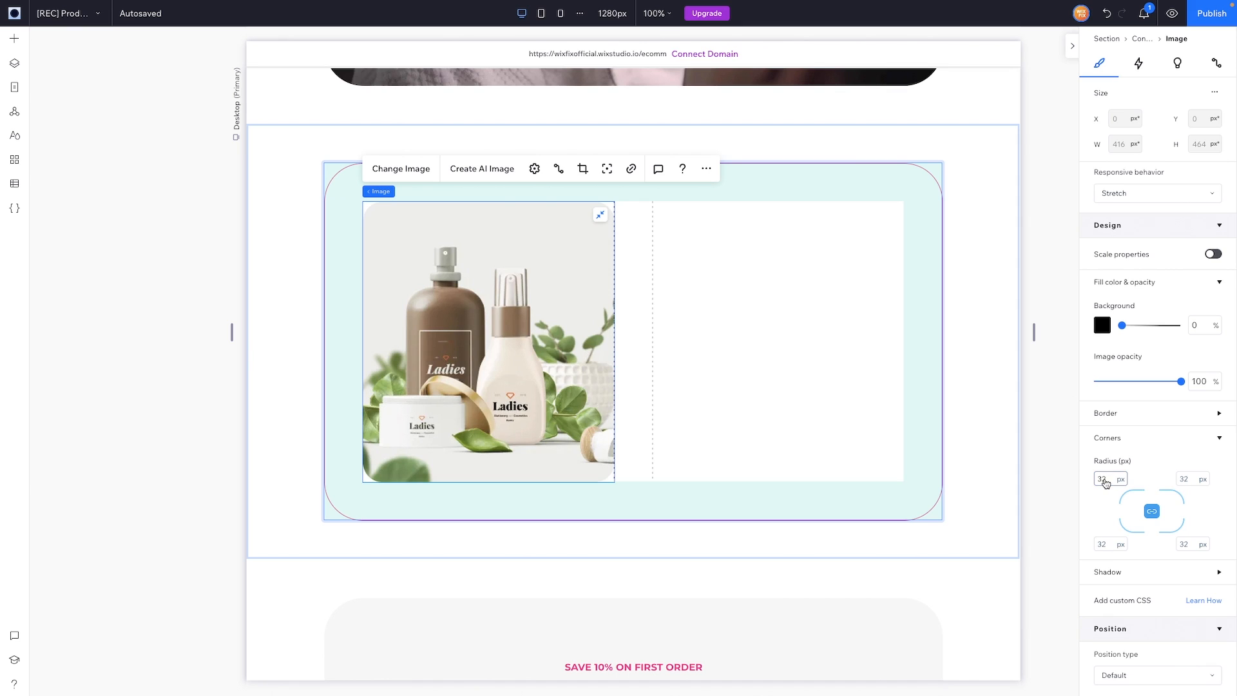
left_click(964, 292)
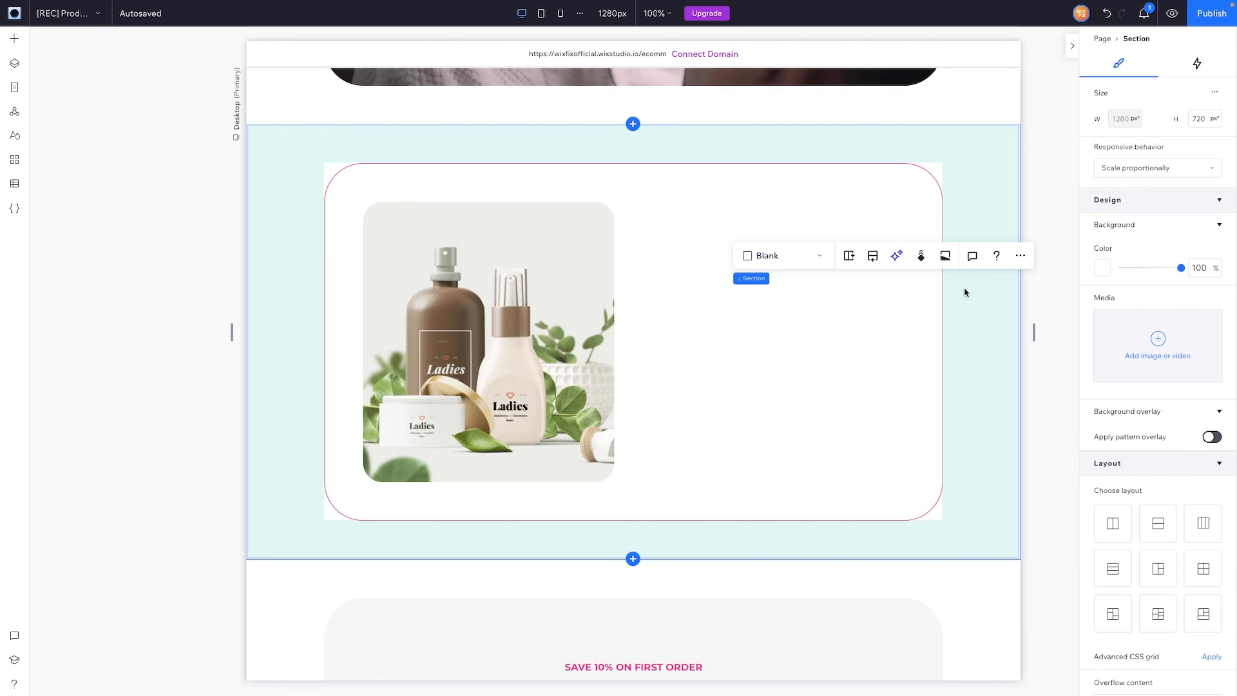
left_click(782, 328)
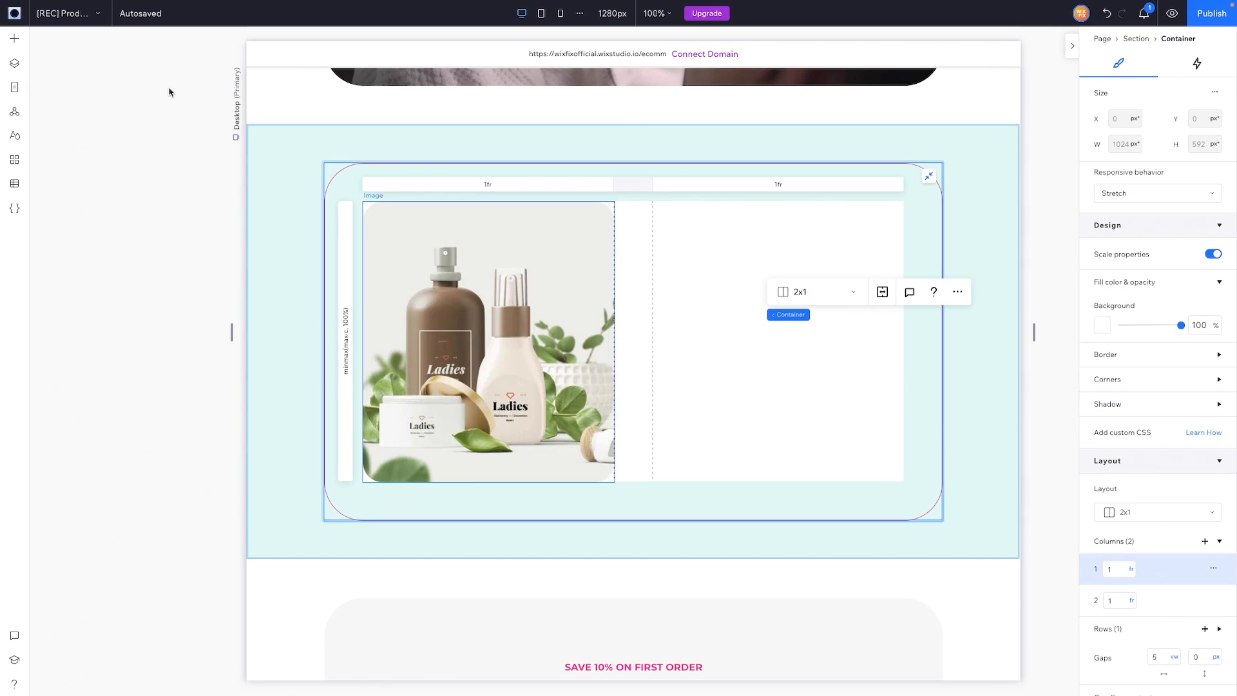
Step: Search the basic shapes library for "quote" and add the curly Quote Mark art
left_click(15, 40)
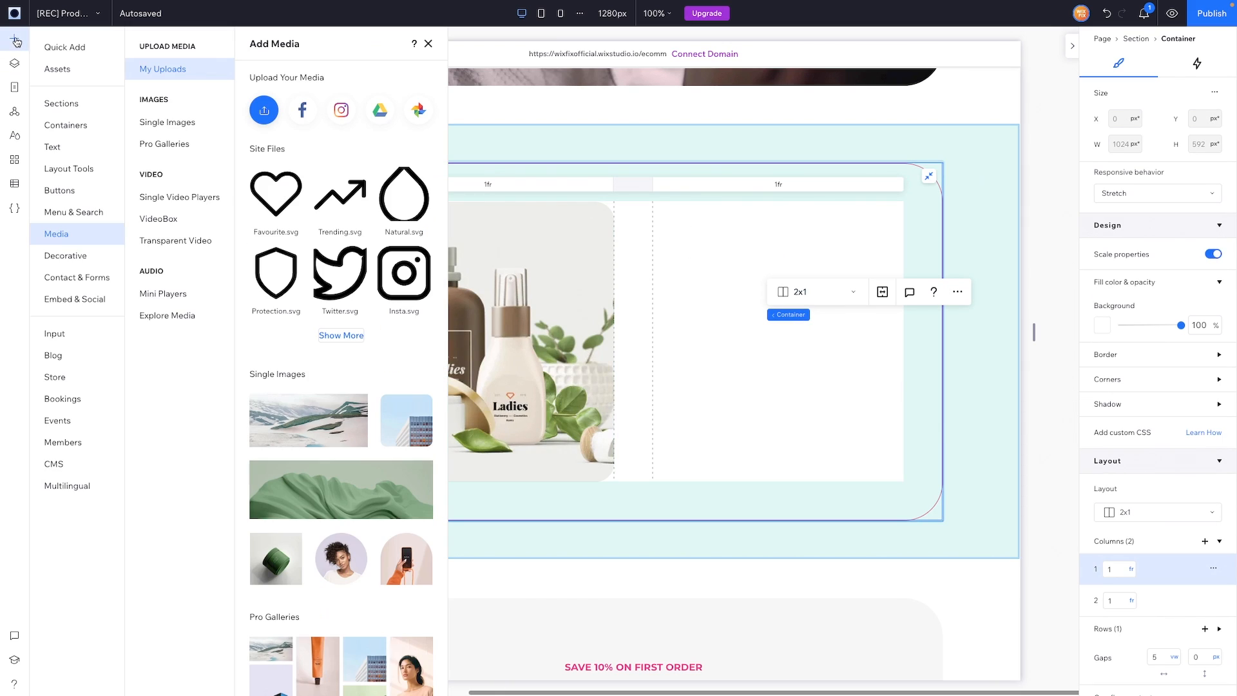
left_click(77, 255)
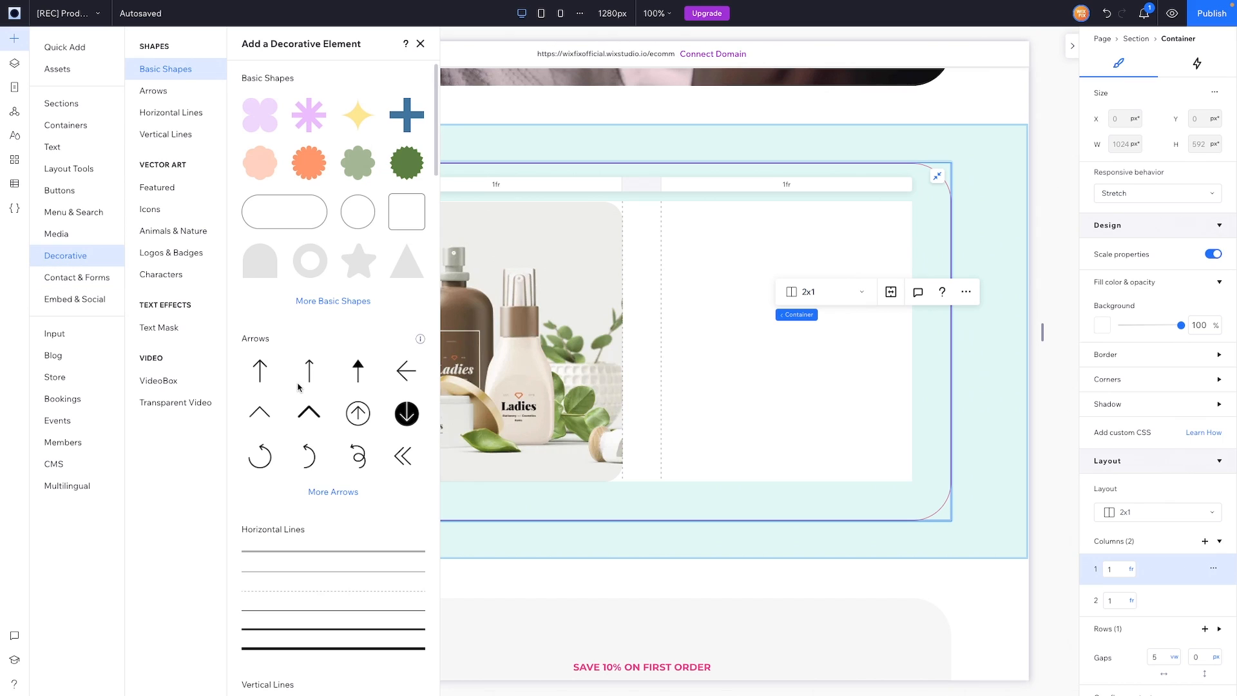
left_click(333, 303)
left_click(317, 152)
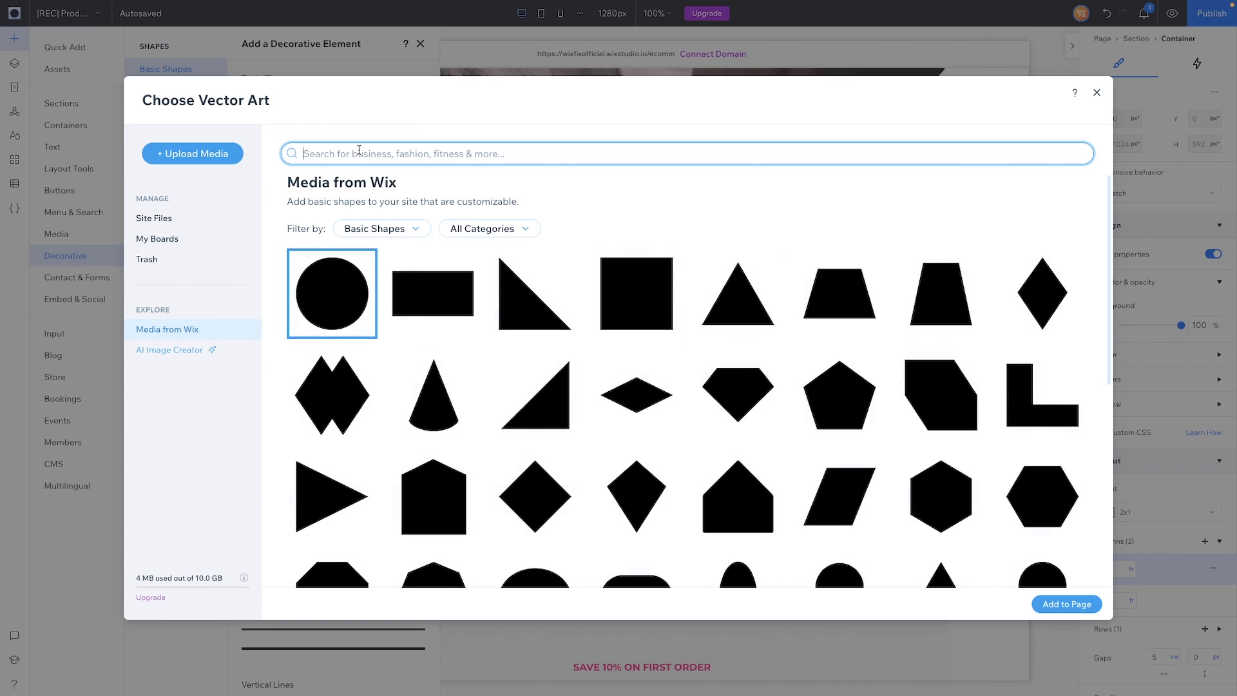
type("quote")
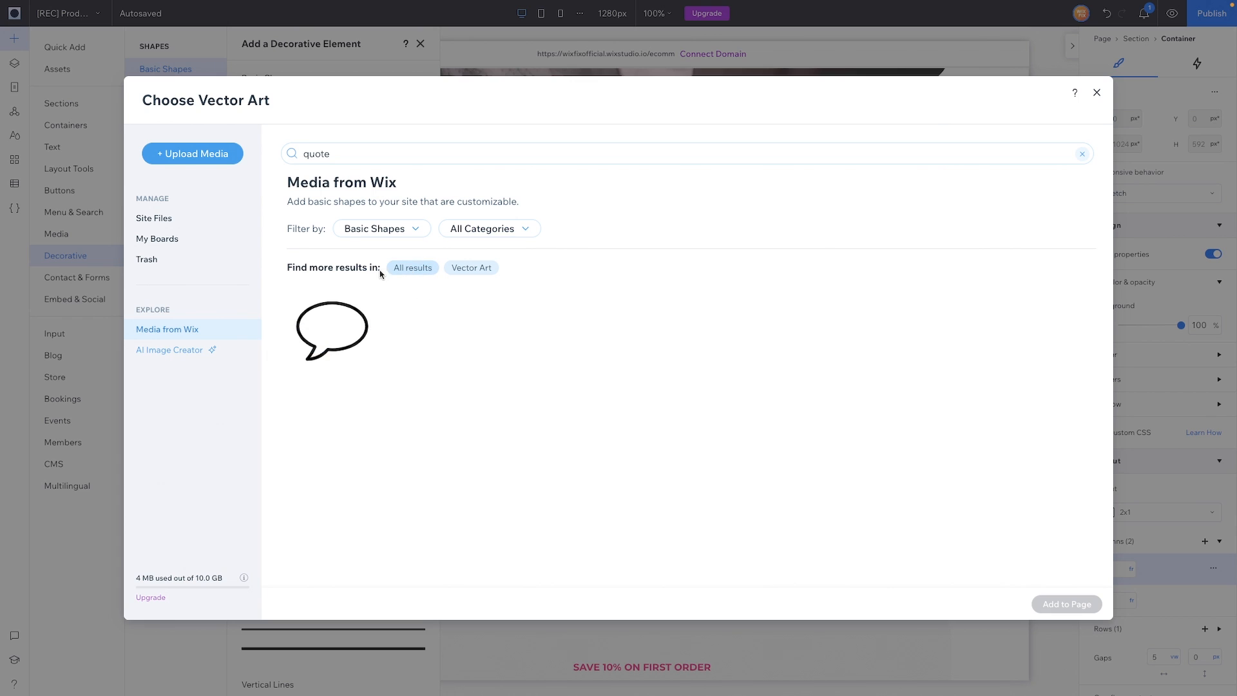
left_click(403, 275)
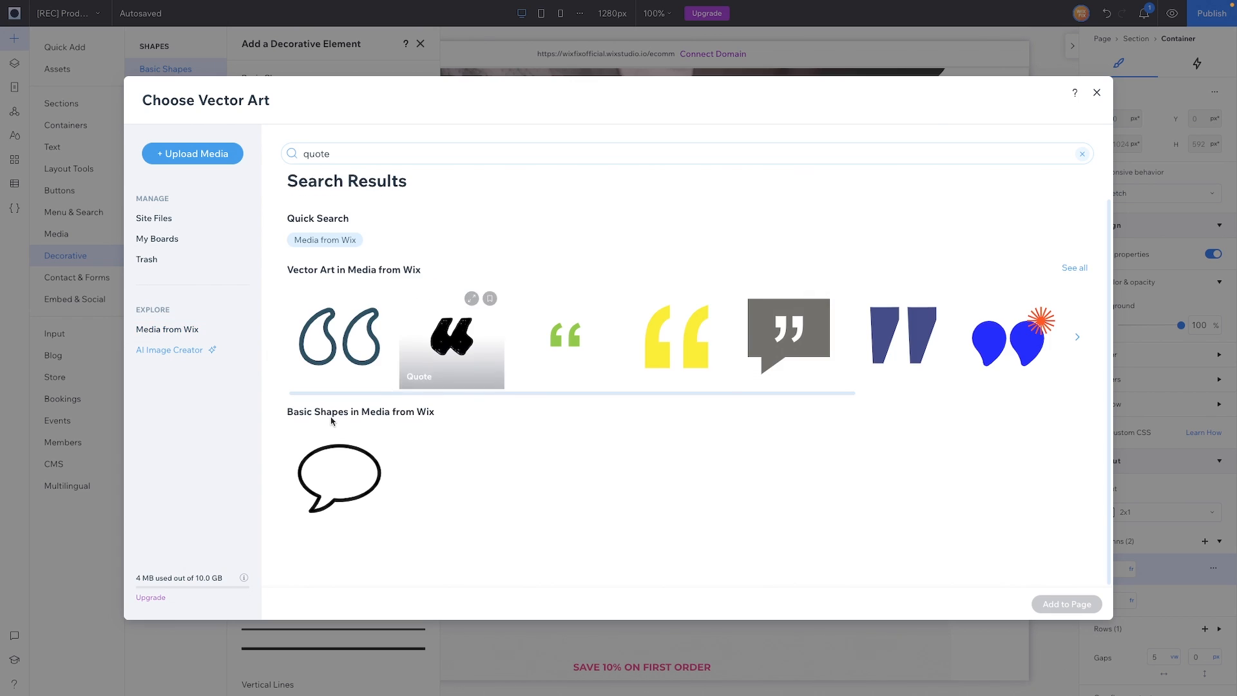
scroll(795, 351, "right", 5)
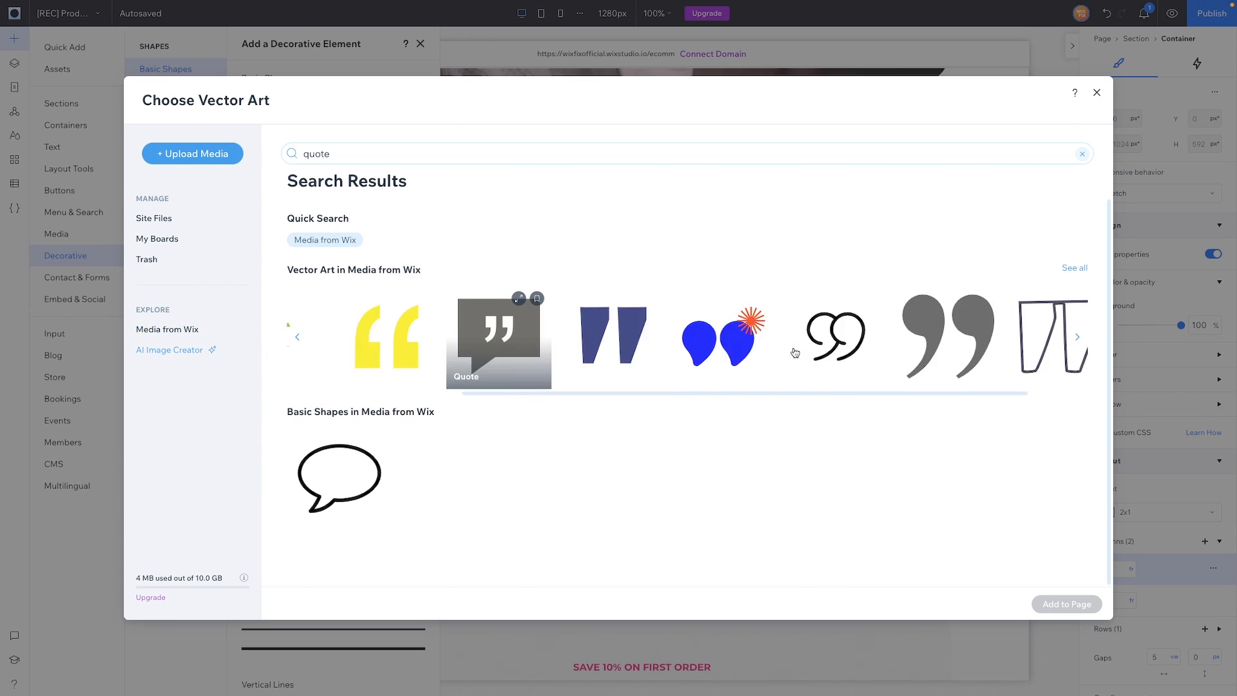
left_click(804, 348)
double_click(803, 348)
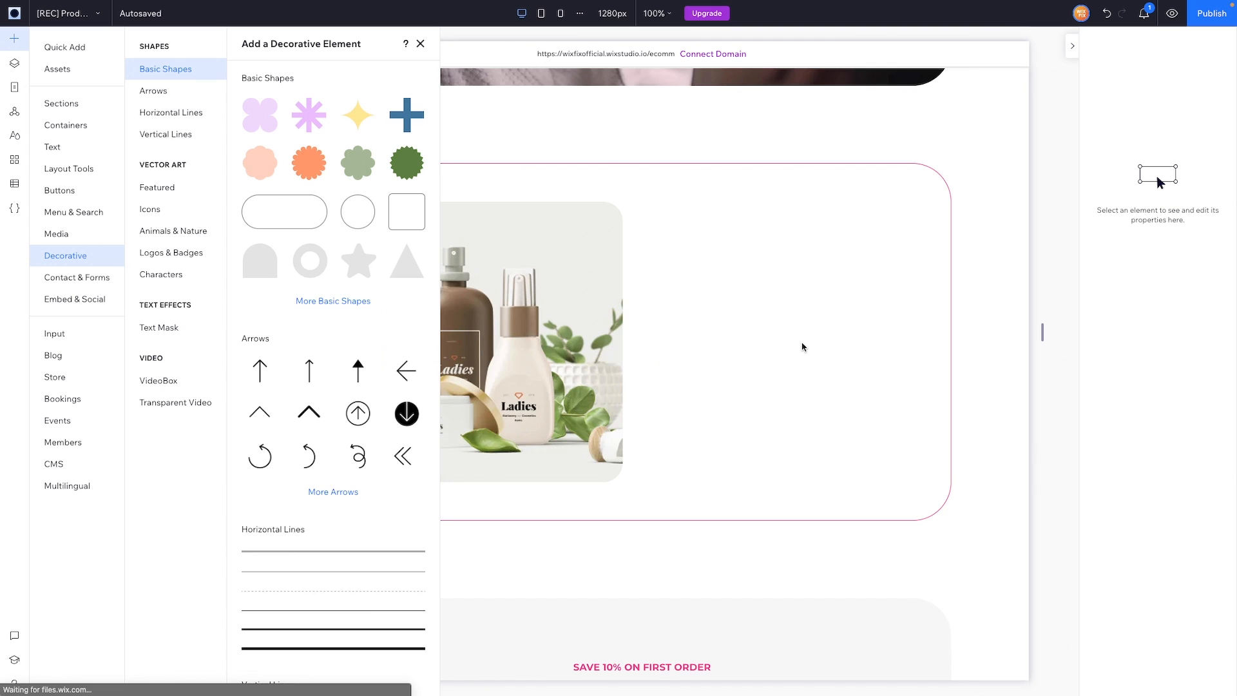
Step: Place the quote mark in the right cell, sized 68×68, left-aligned, with a pink fill
left_click_drag(591, 430, 840, 343)
left_click_drag(839, 343, 759, 262)
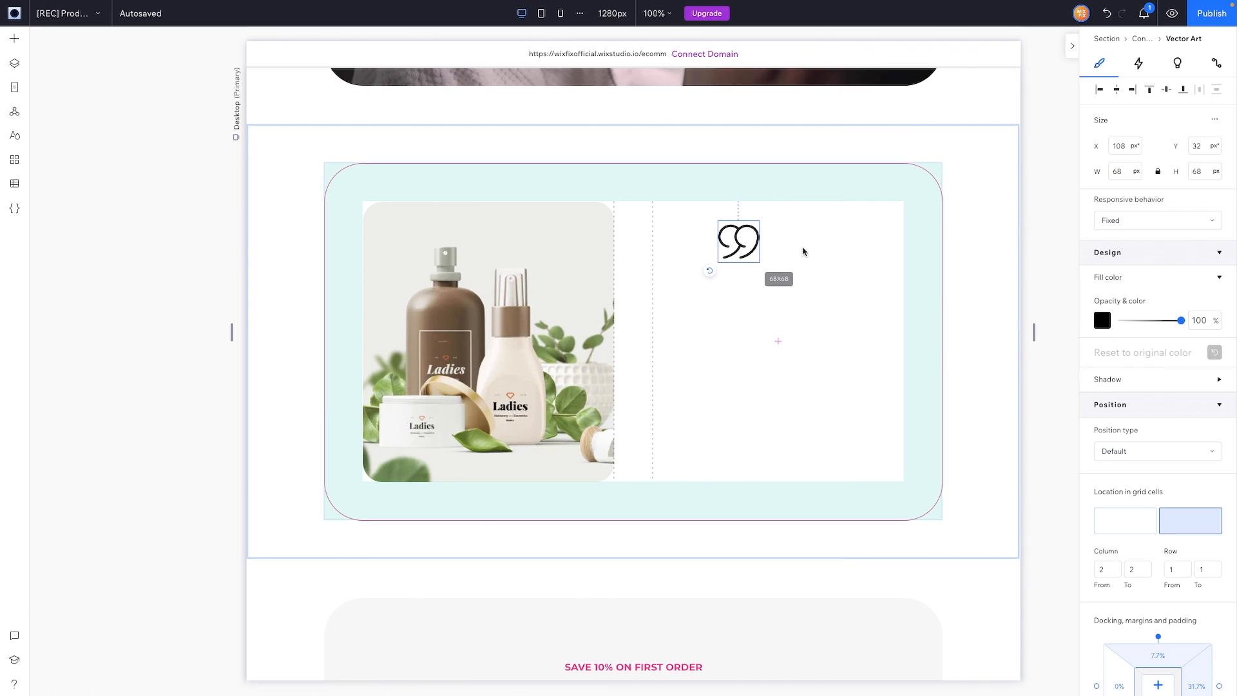
left_click(1150, 89)
left_click(1103, 320)
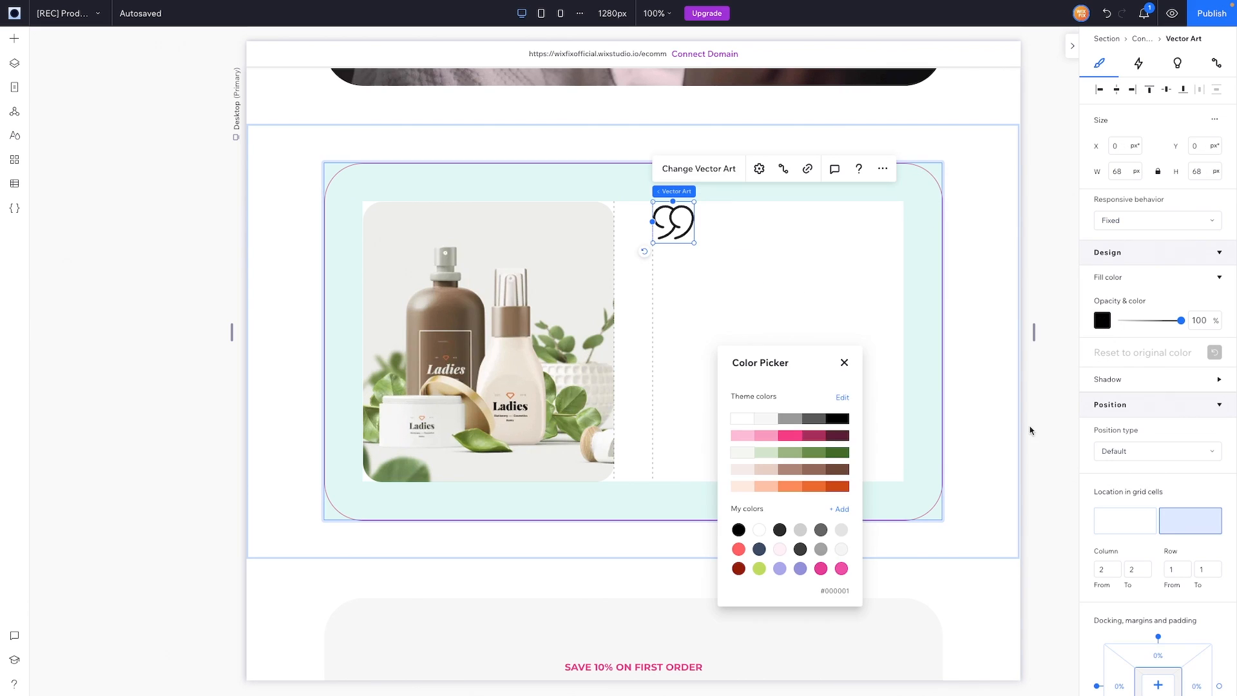
left_click(790, 435)
key("Escape")
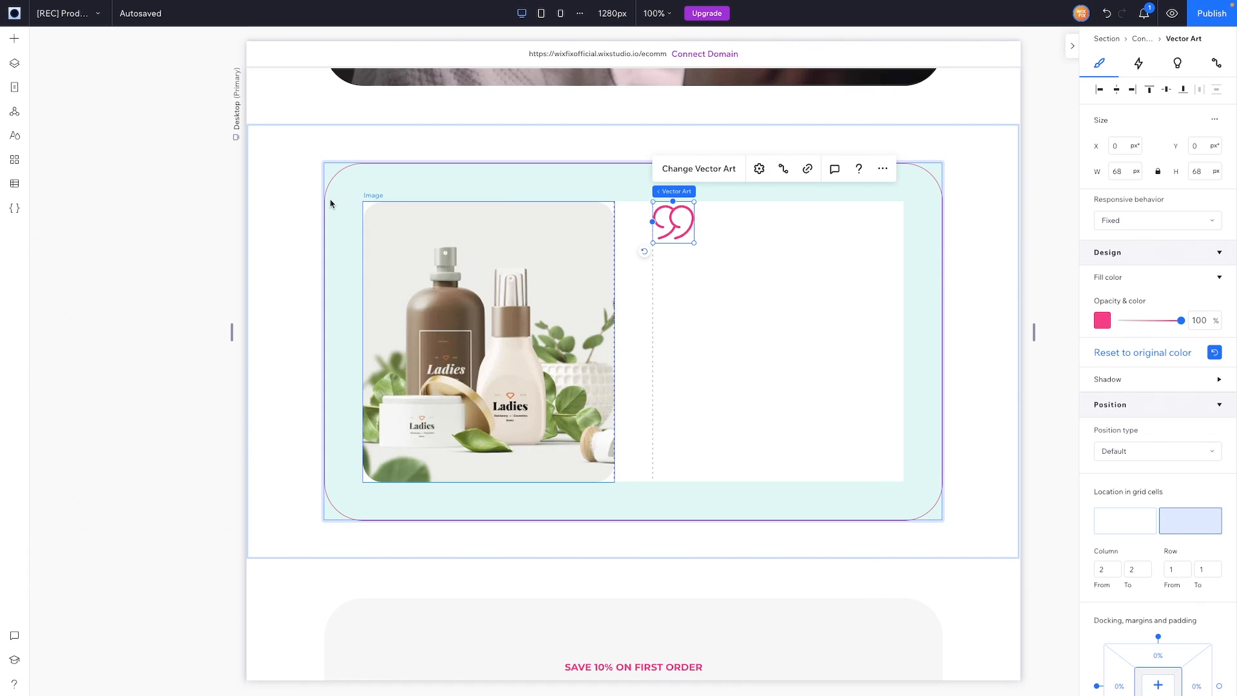
left_click(14, 38)
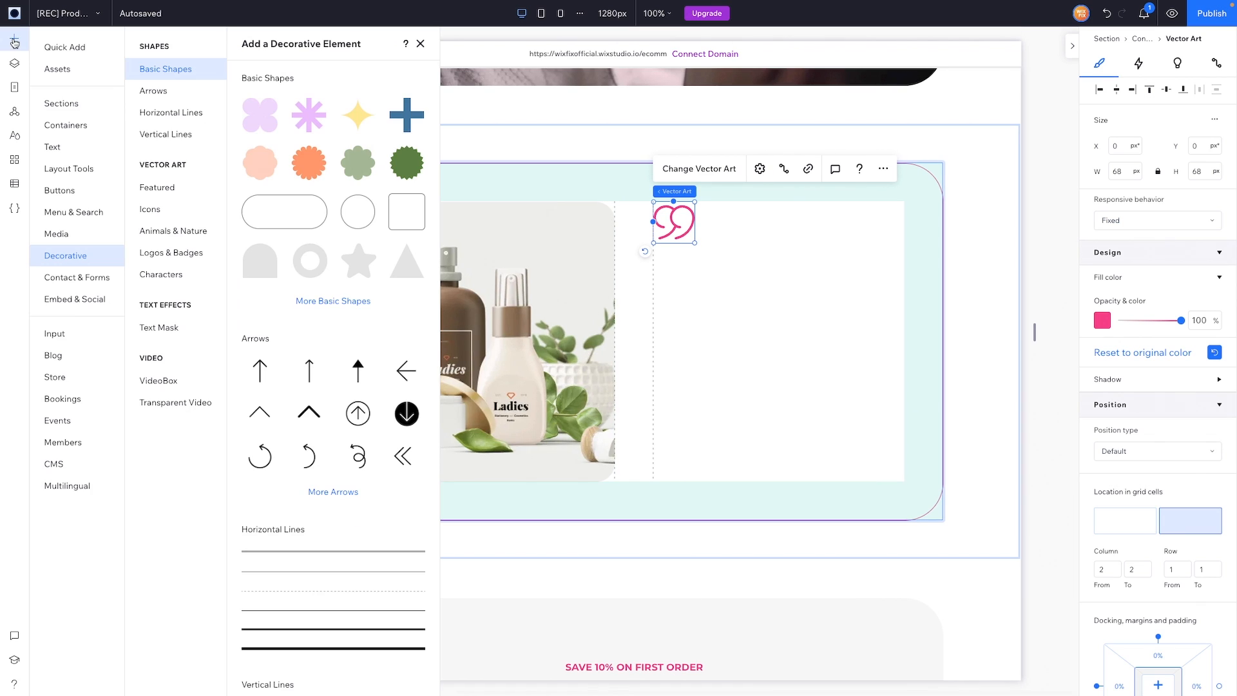
Step: Add a left-aligned Paragraph beneath the quote mark, widened across the right column
left_click(58, 48)
left_click_drag(287, 94, 761, 337)
left_click(1100, 91)
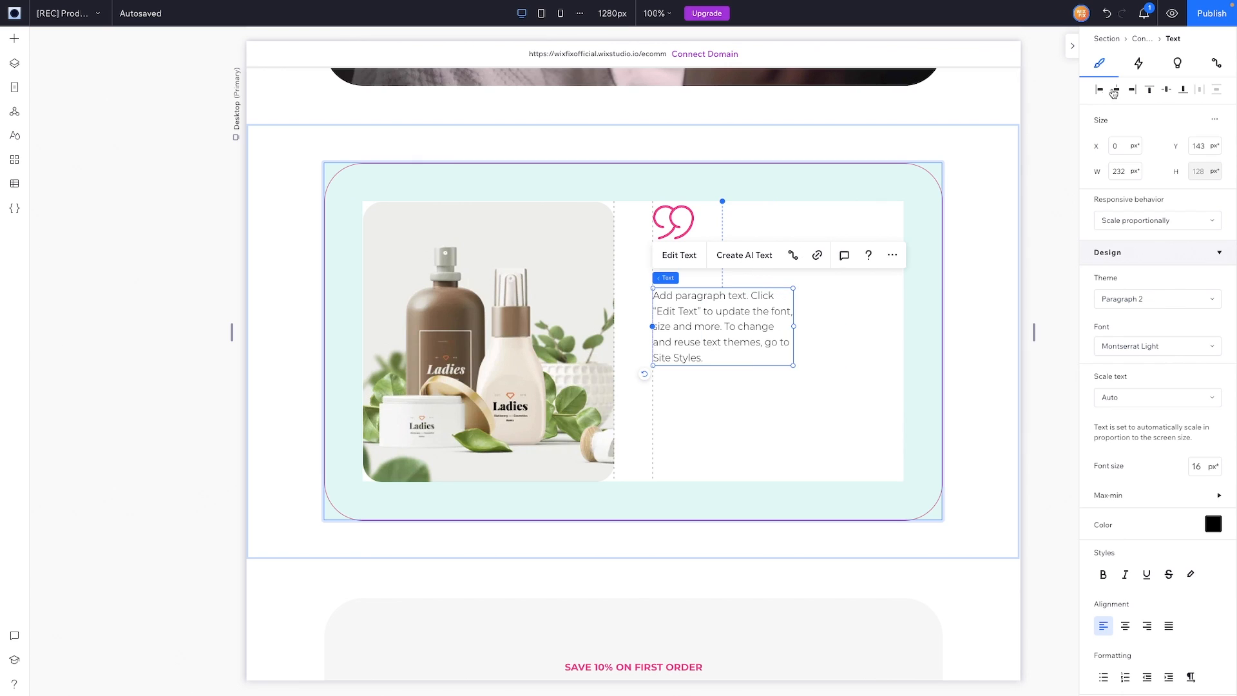
left_click_drag(794, 340, 905, 345)
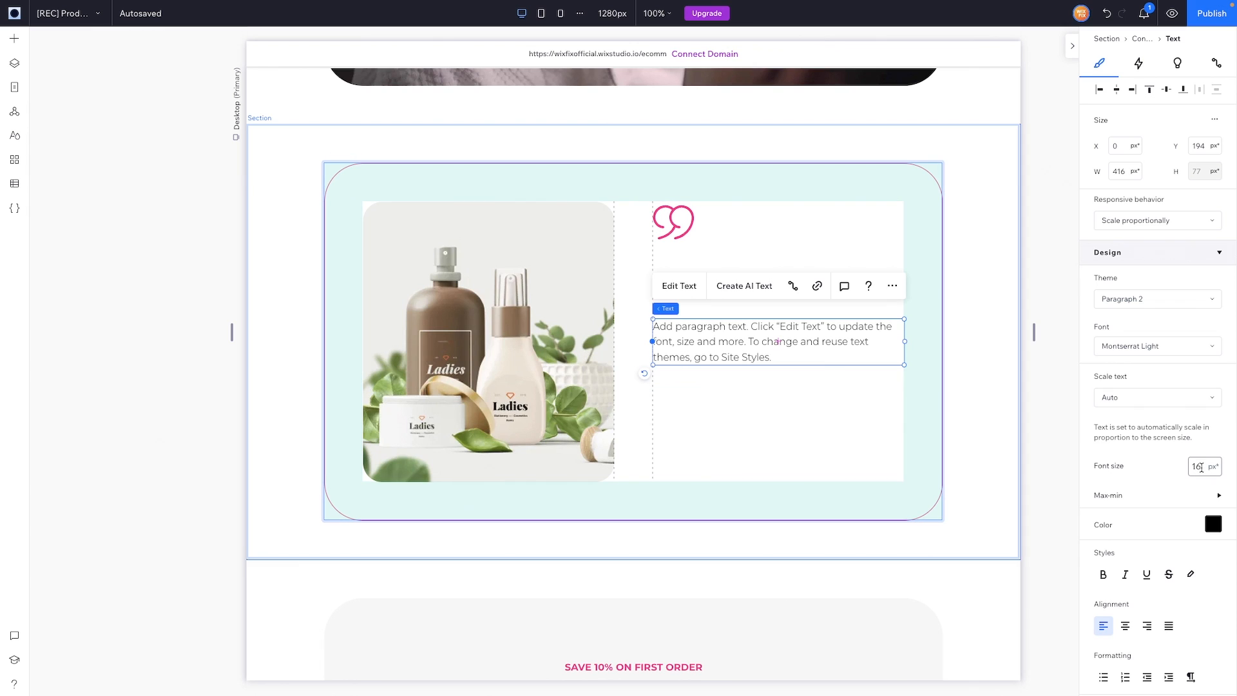
Step: Set the paragraph's font size to 28 px
left_click(1201, 466)
type("36")
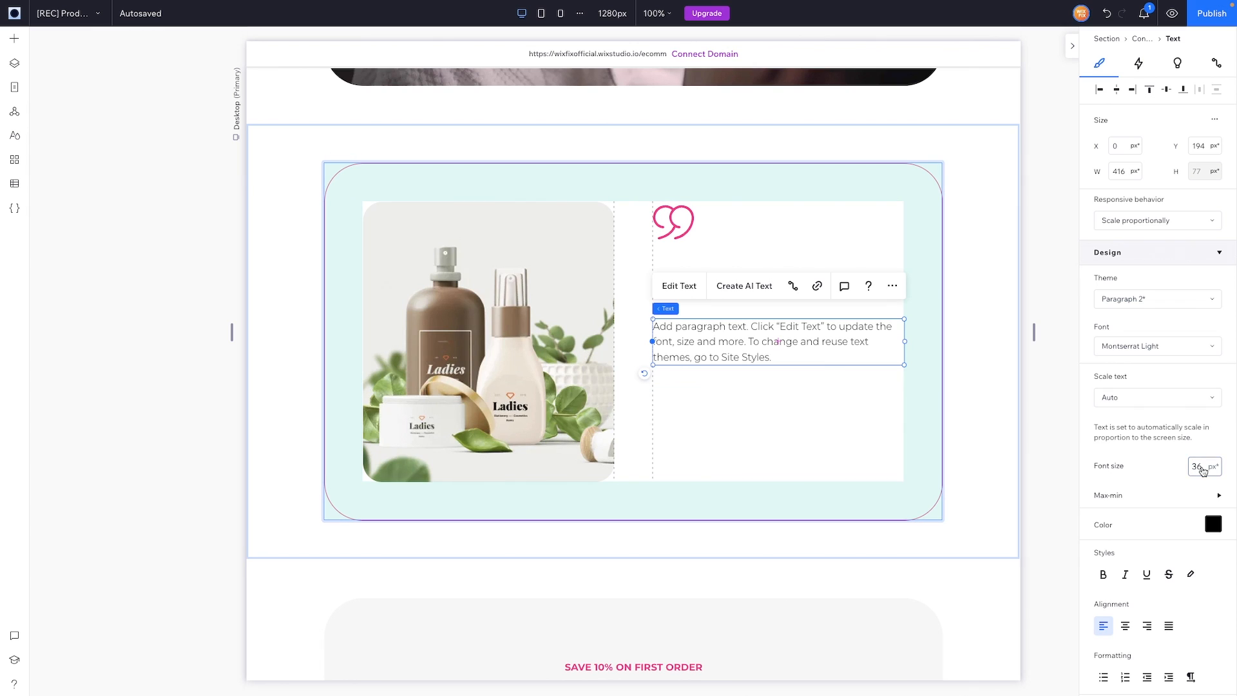
key("Return")
left_click(1202, 466)
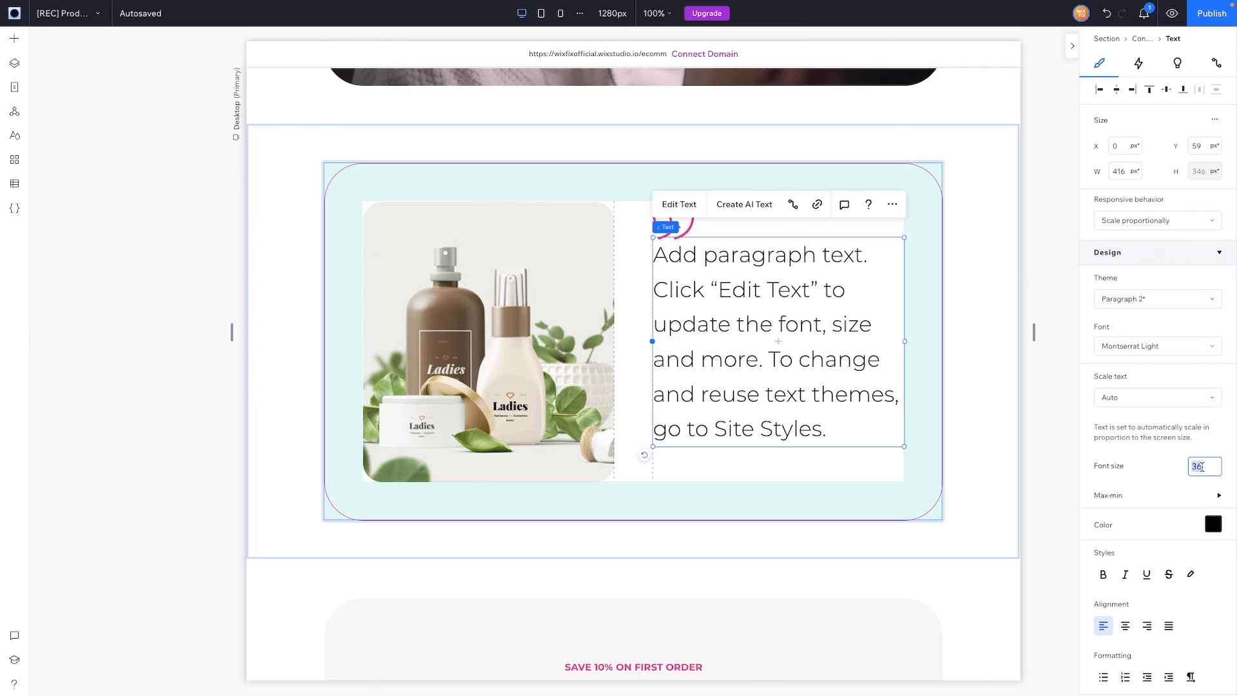
type("28")
key("Return")
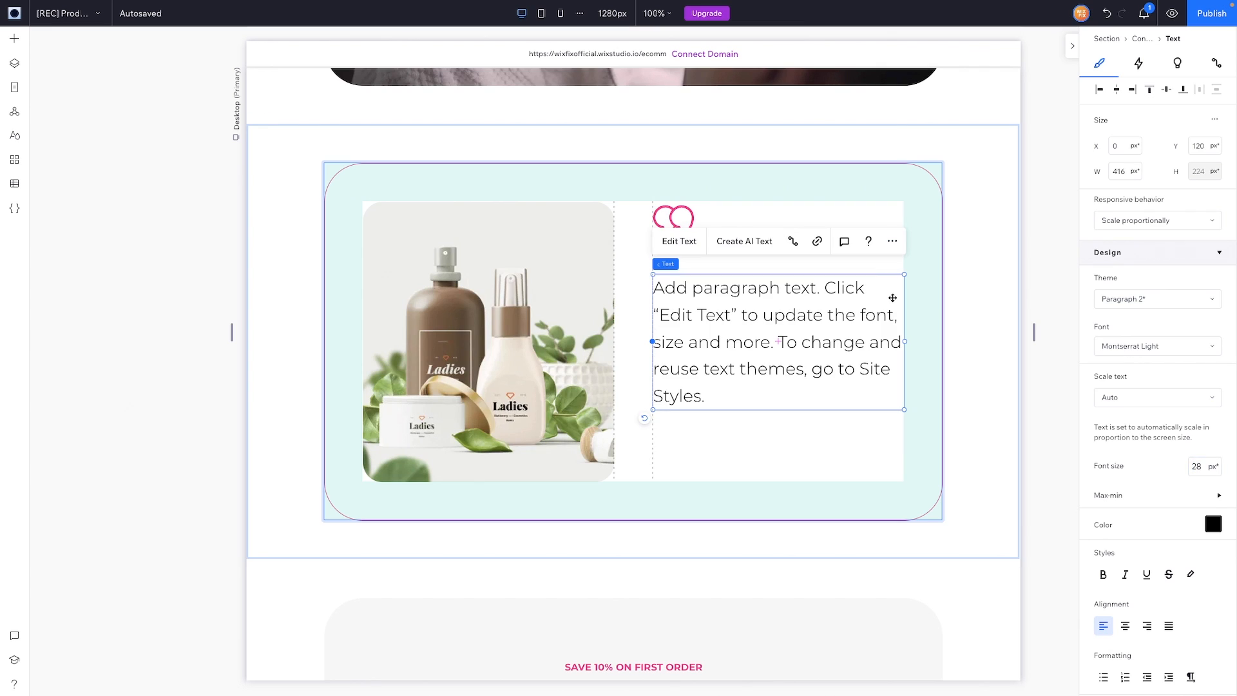
left_click(678, 216, "shift")
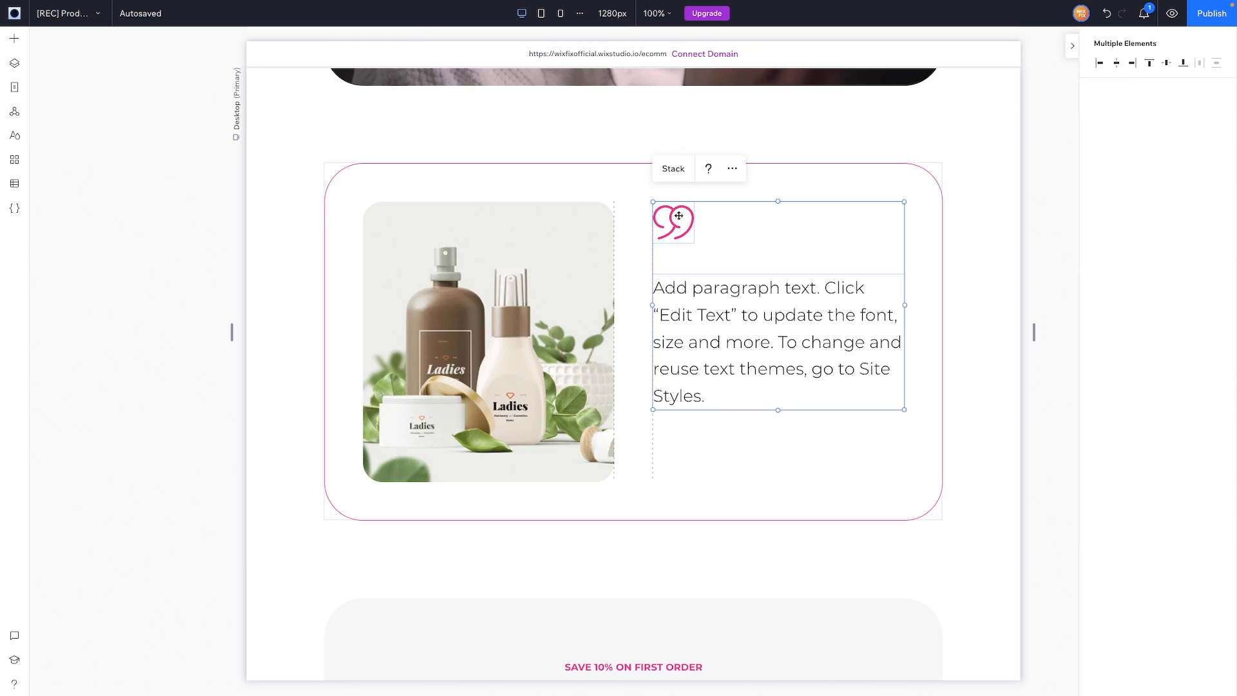
Step: Stack the quote mark and paragraph vertically and give the stack a 15% bottom margin
left_click(679, 171)
scroll(1162, 567, "down", 3)
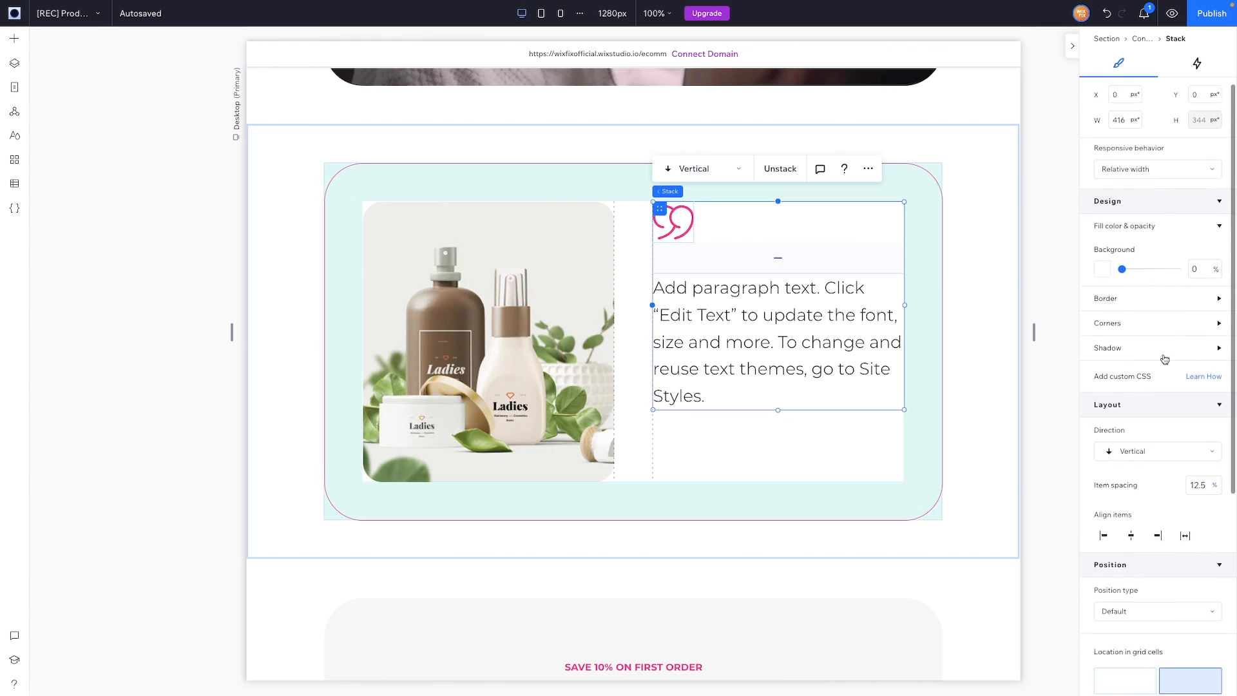
scroll(1162, 602, "down", 3)
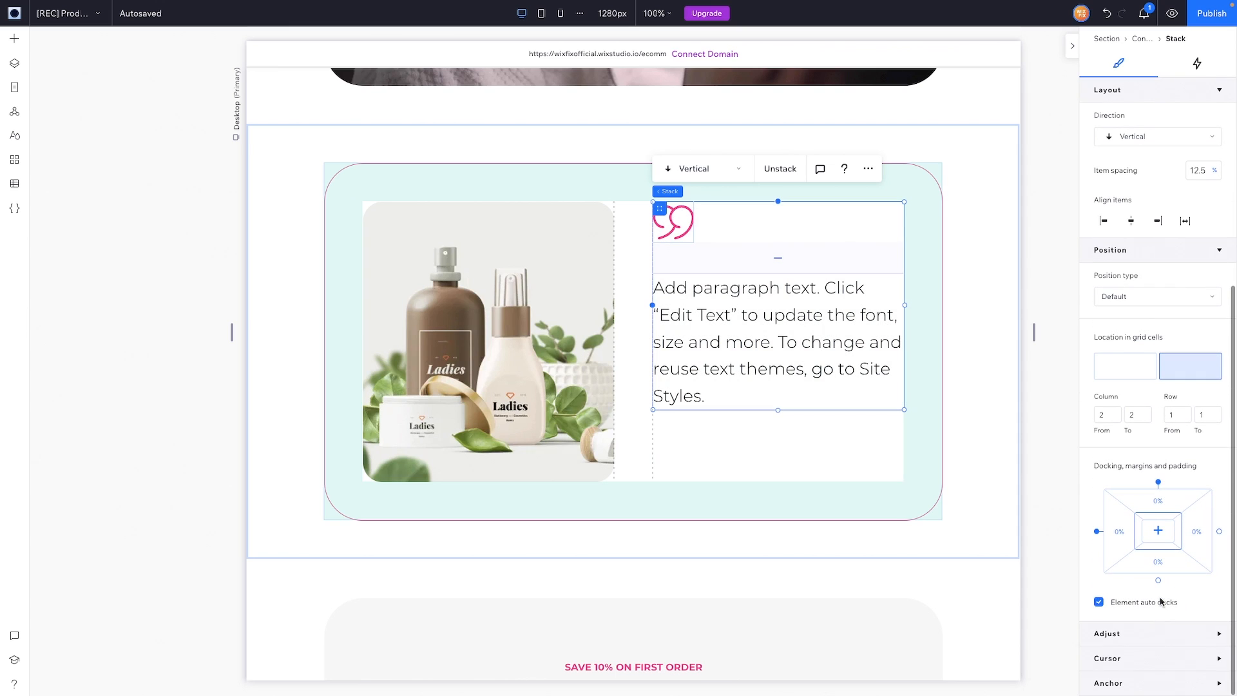
left_click(1158, 562)
type("15")
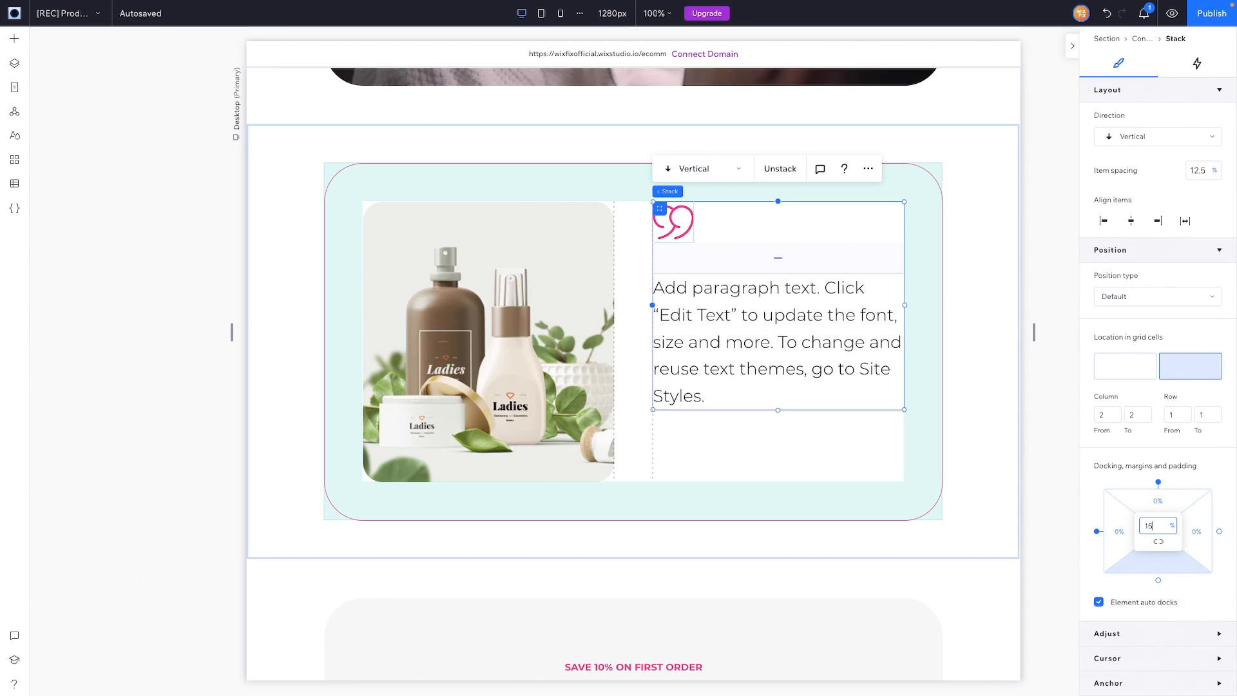
key("Return")
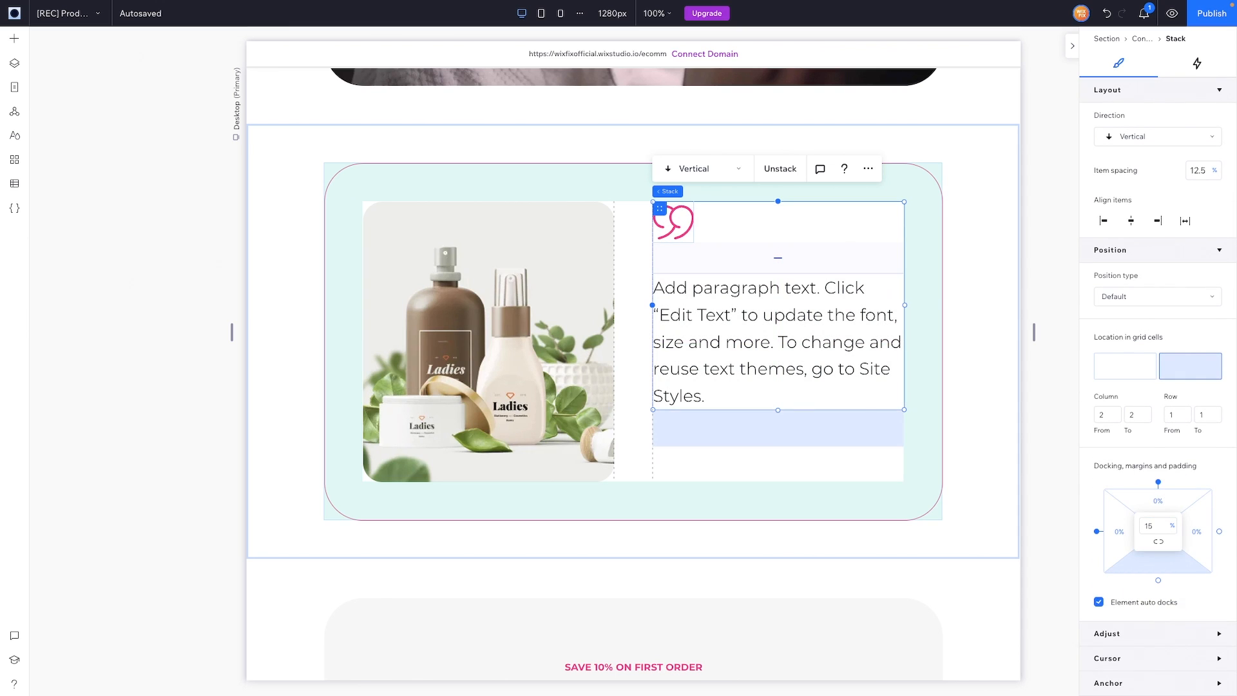
left_click(15, 41)
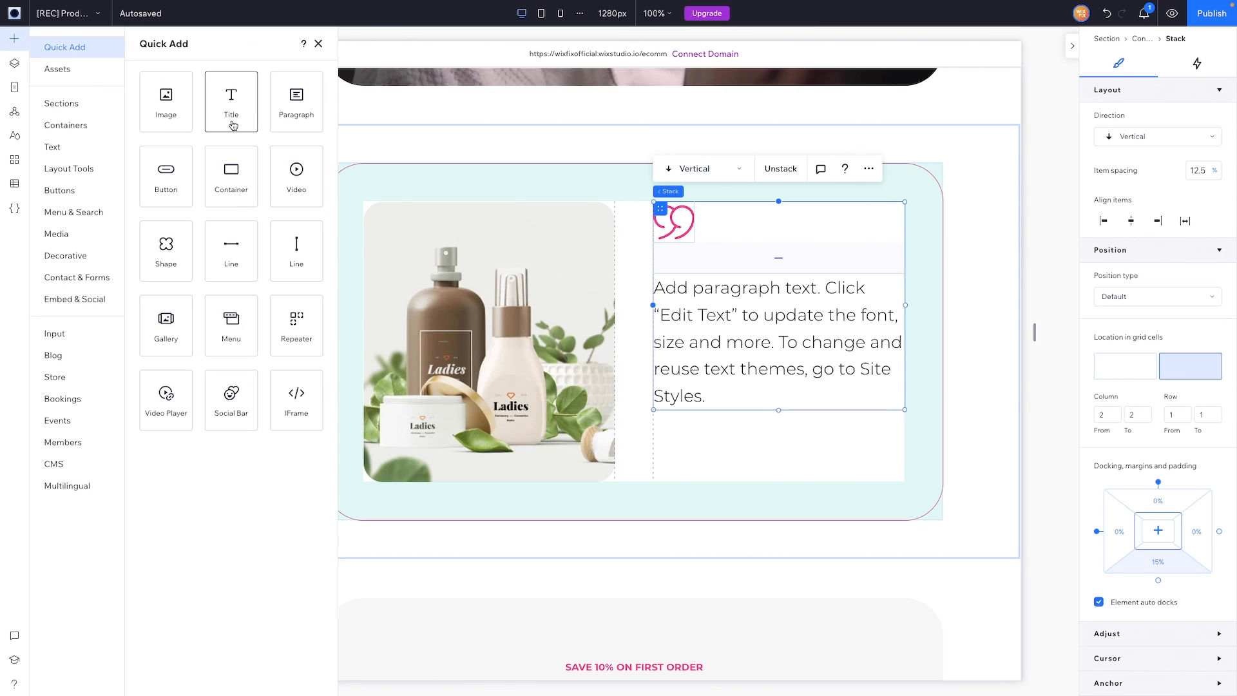
Step: Add a left-aligned, hug-text Heading 6 in grid column 2 reading "Person's Name"
left_click(64, 232)
left_click(53, 147)
left_click_drag(257, 244, 790, 457)
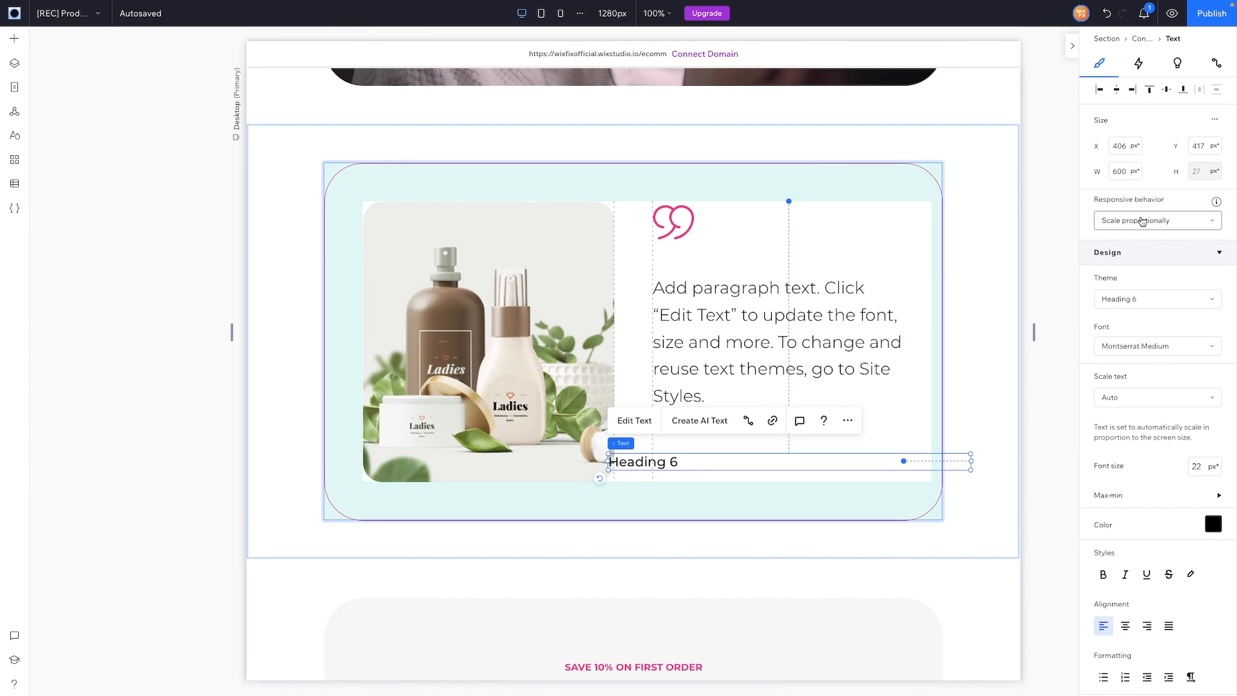
left_click(1141, 220)
left_click(1125, 291)
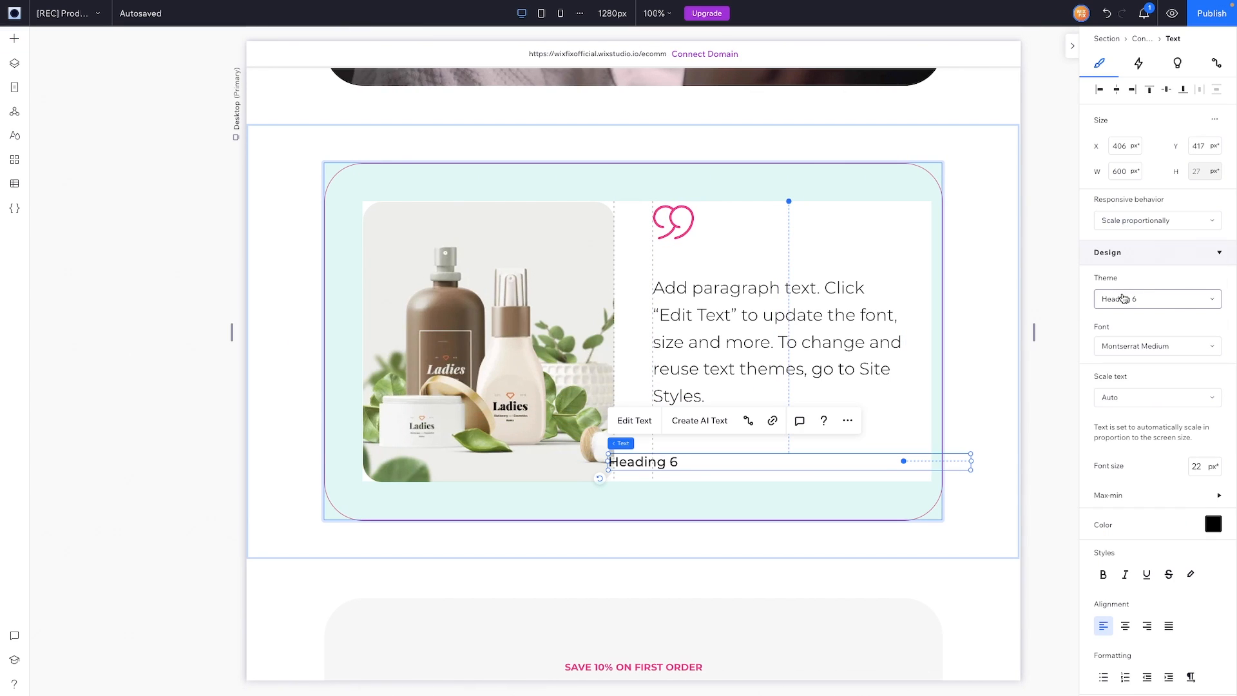
left_click(1098, 89)
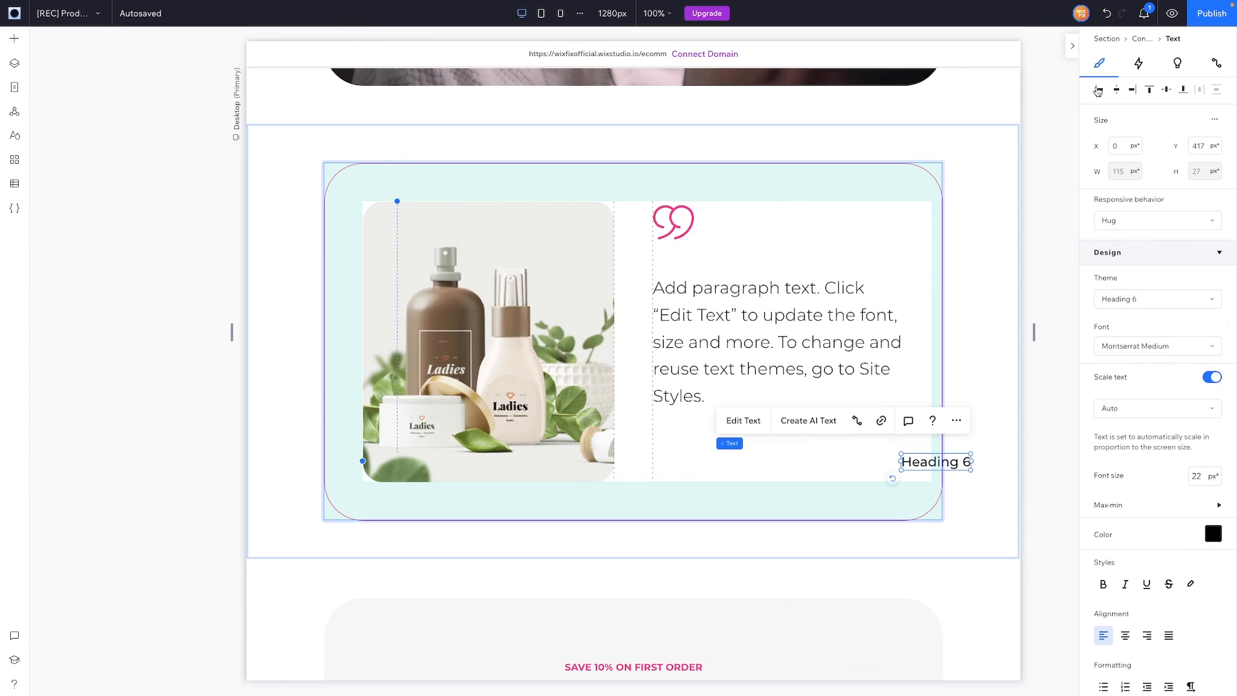
scroll(1108, 445, "down", 6)
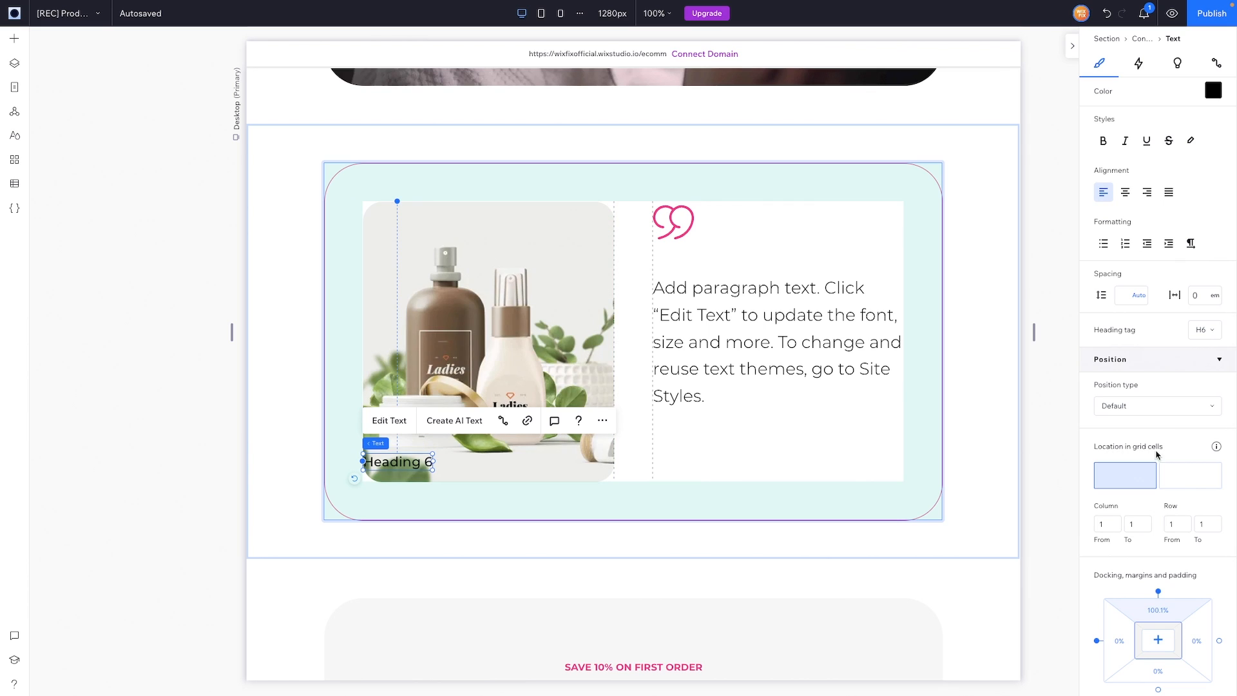
left_click(1191, 477)
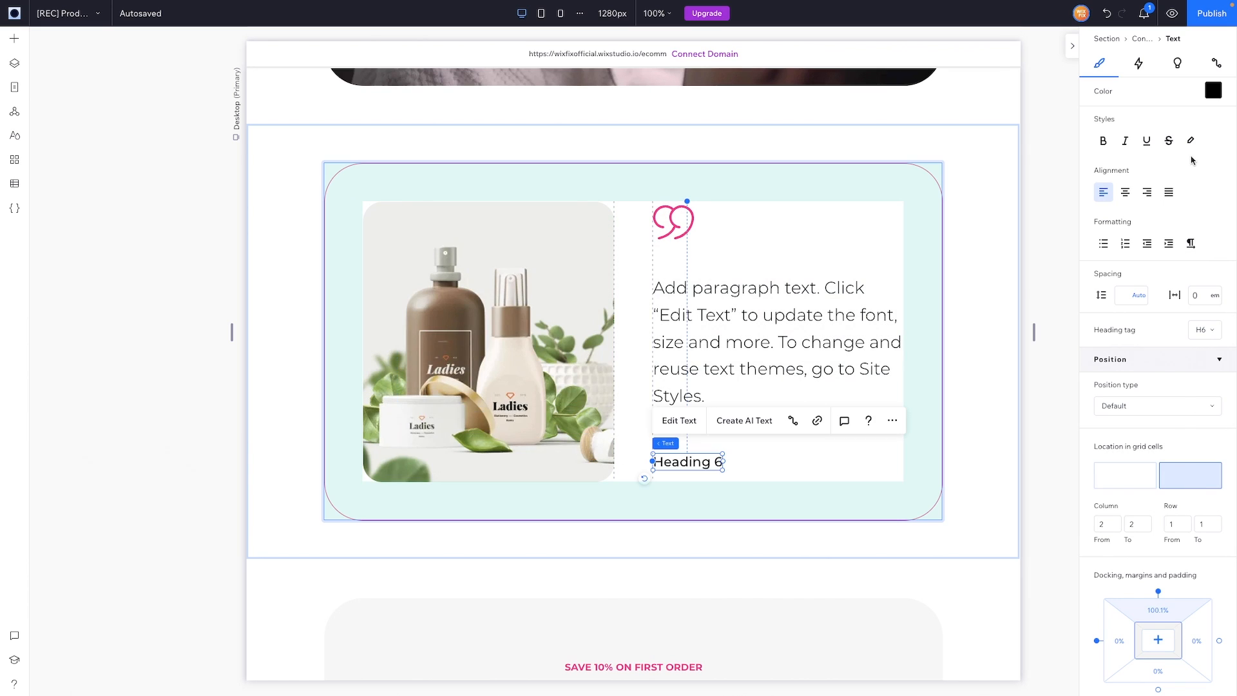
scroll(1191, 160, "up", 6)
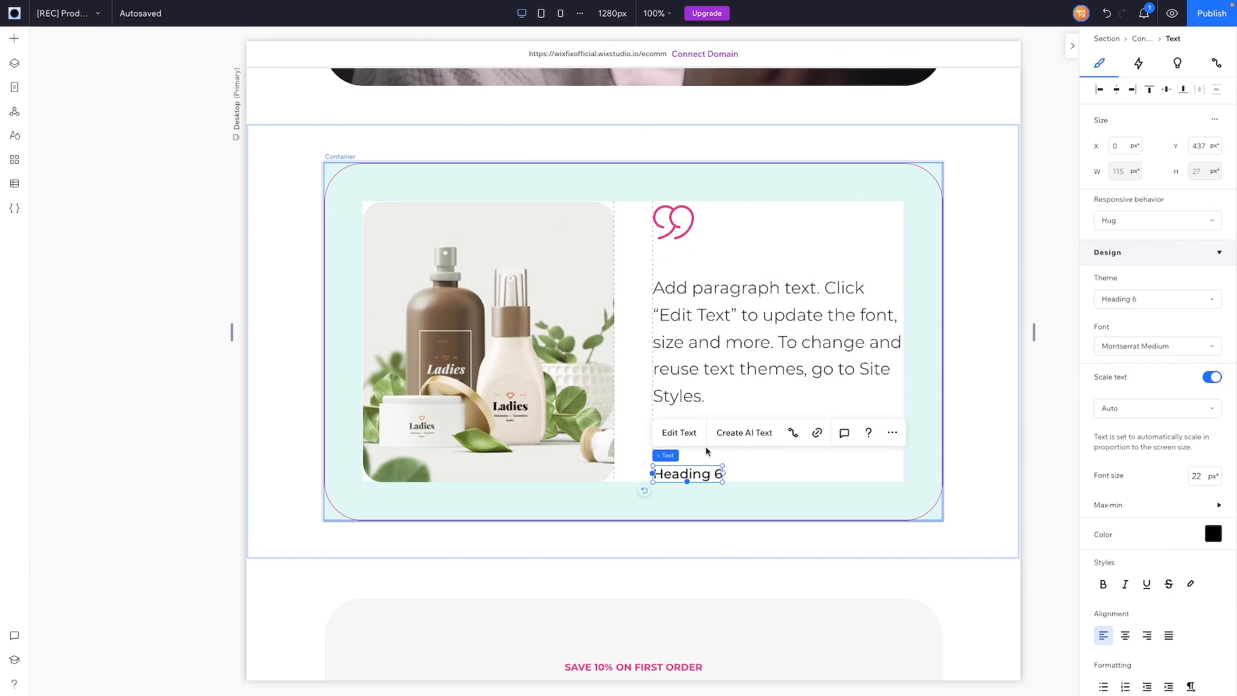
double_click(687, 477)
key("BackSpace")
type("P")
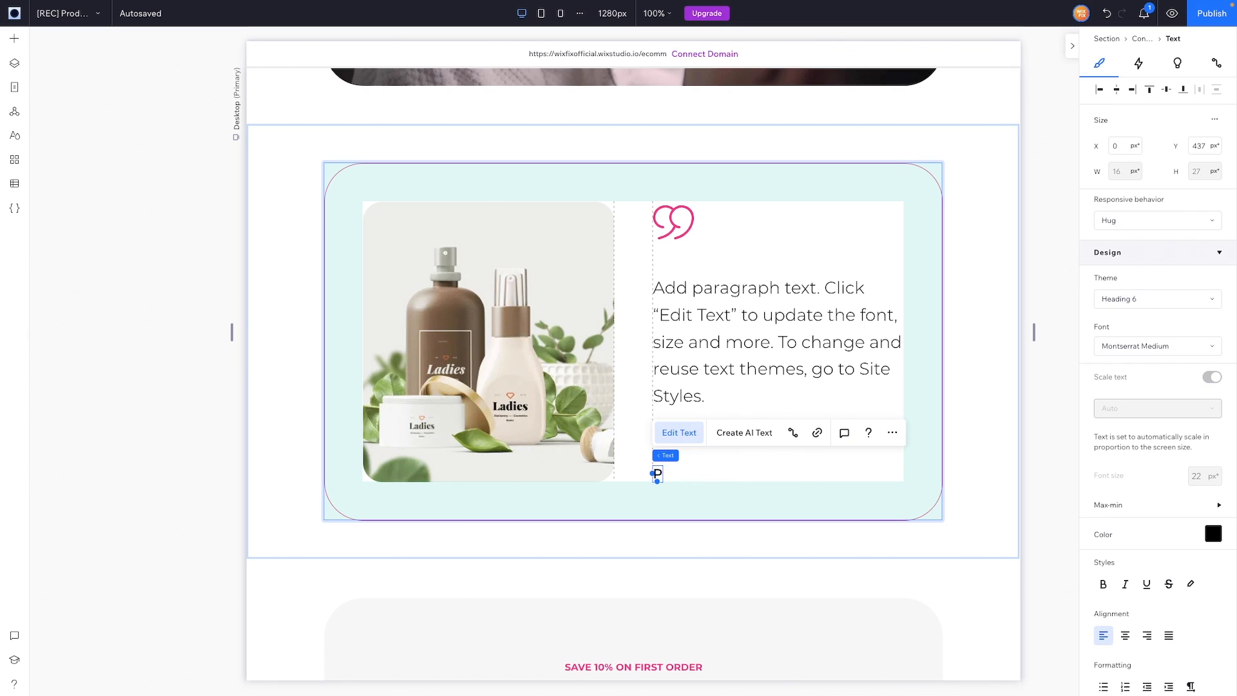
type("erson's Name")
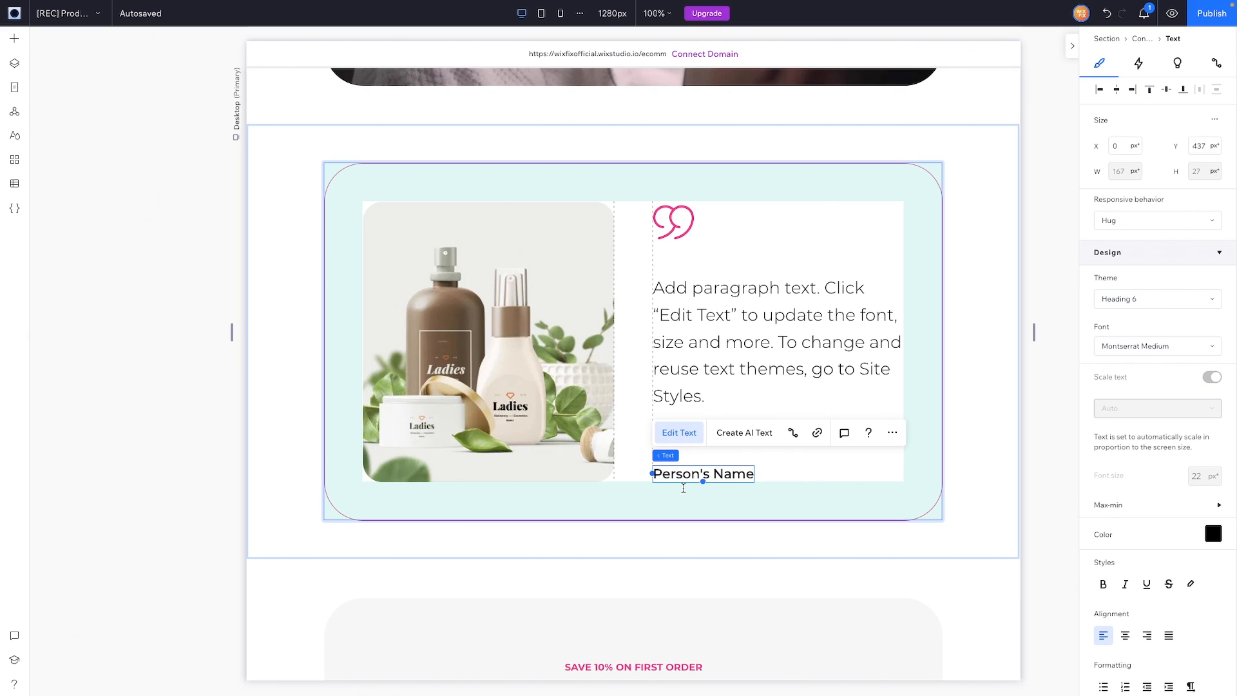
Step: Increase the quote stack's bottom margin to 25%
left_click(730, 260)
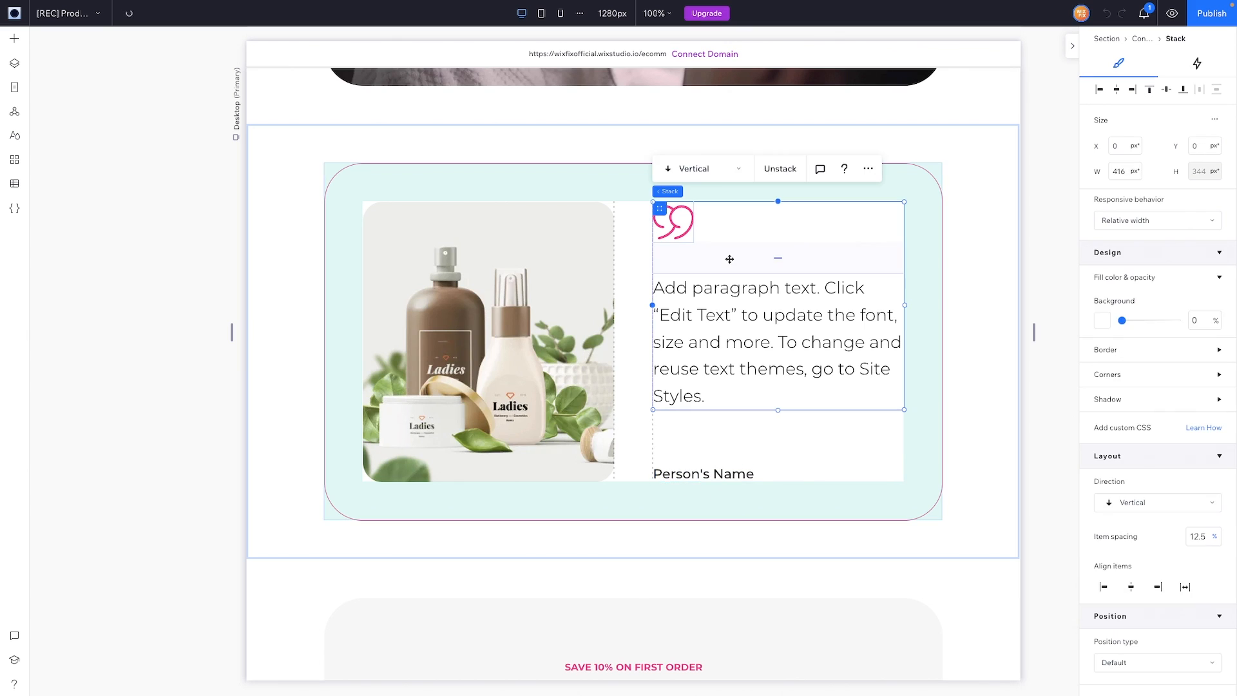
scroll(1148, 567, "down", 5)
left_click(1164, 566)
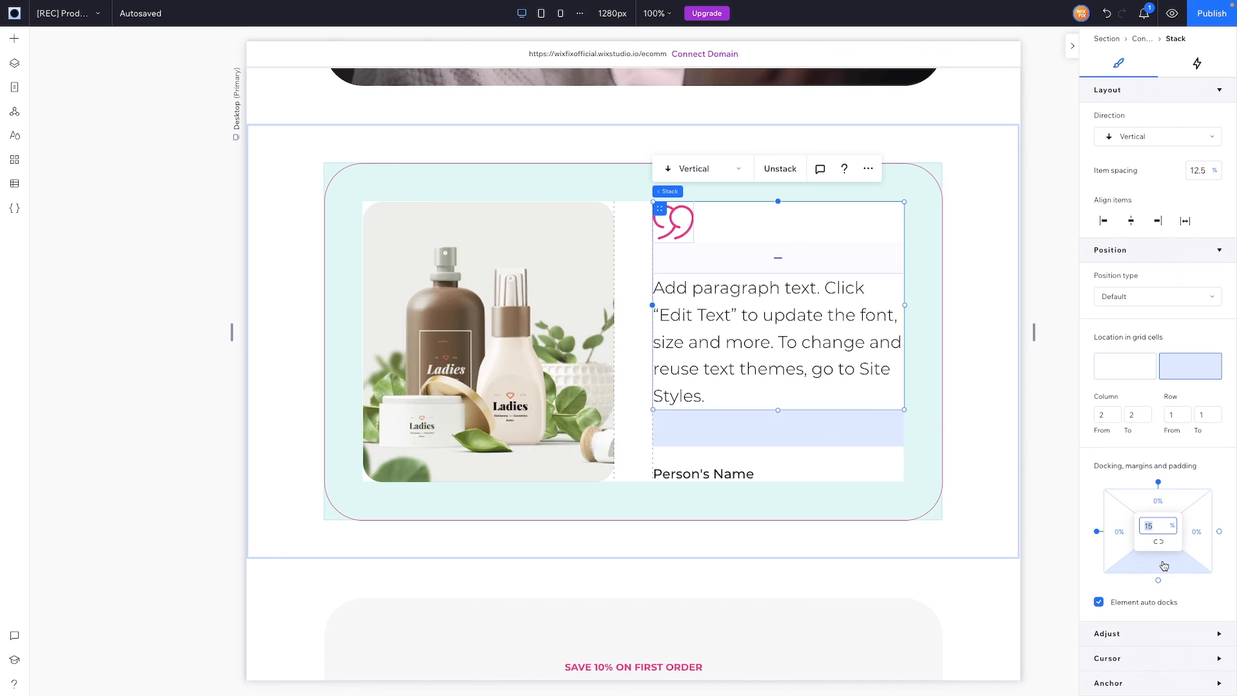
type("25")
key("Return")
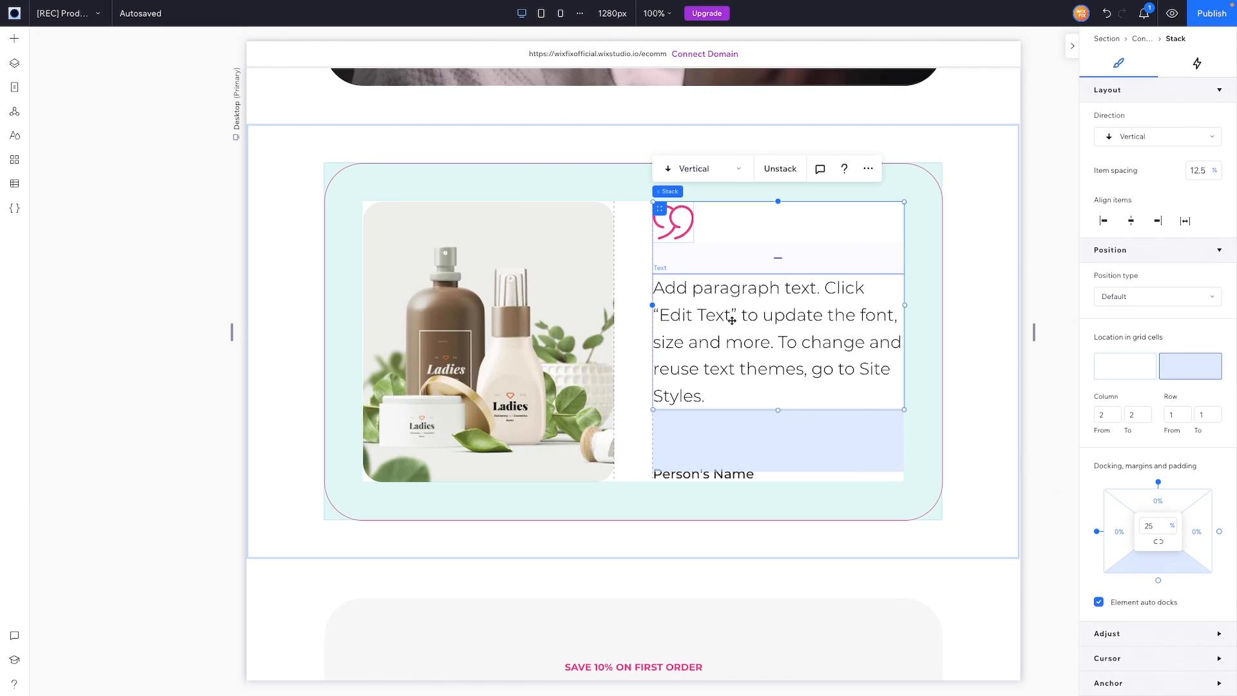
left_click(715, 476)
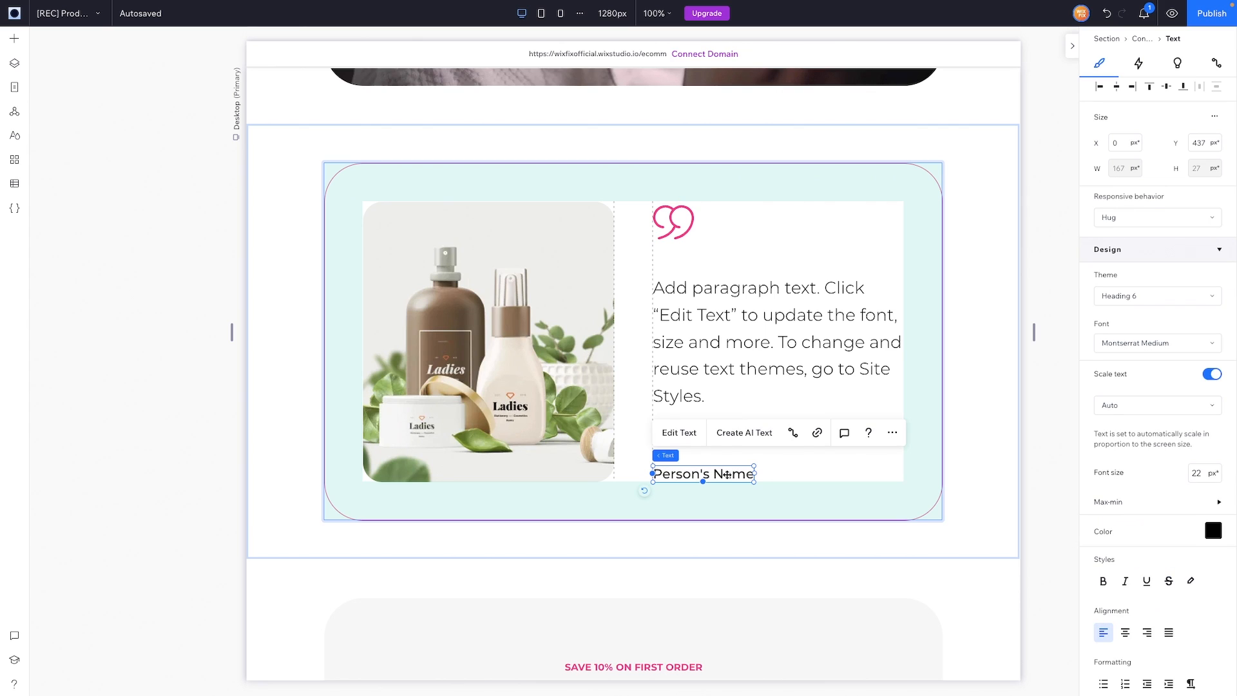
left_click(734, 257)
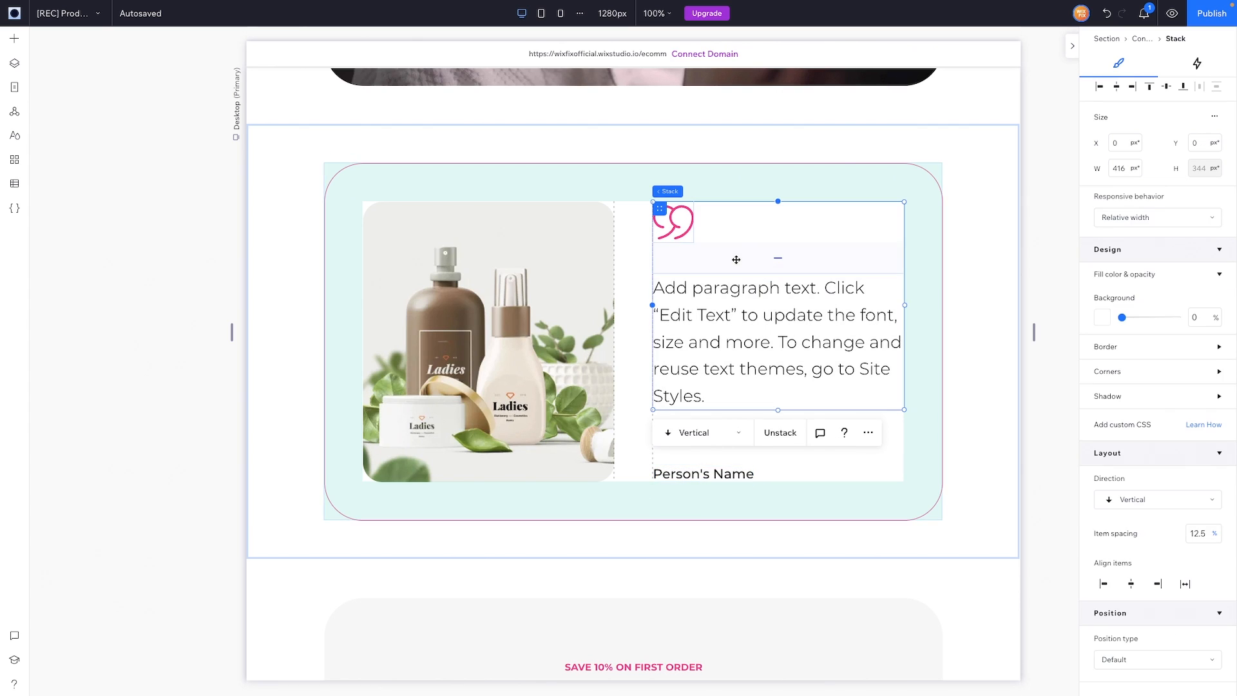
double_click(720, 312)
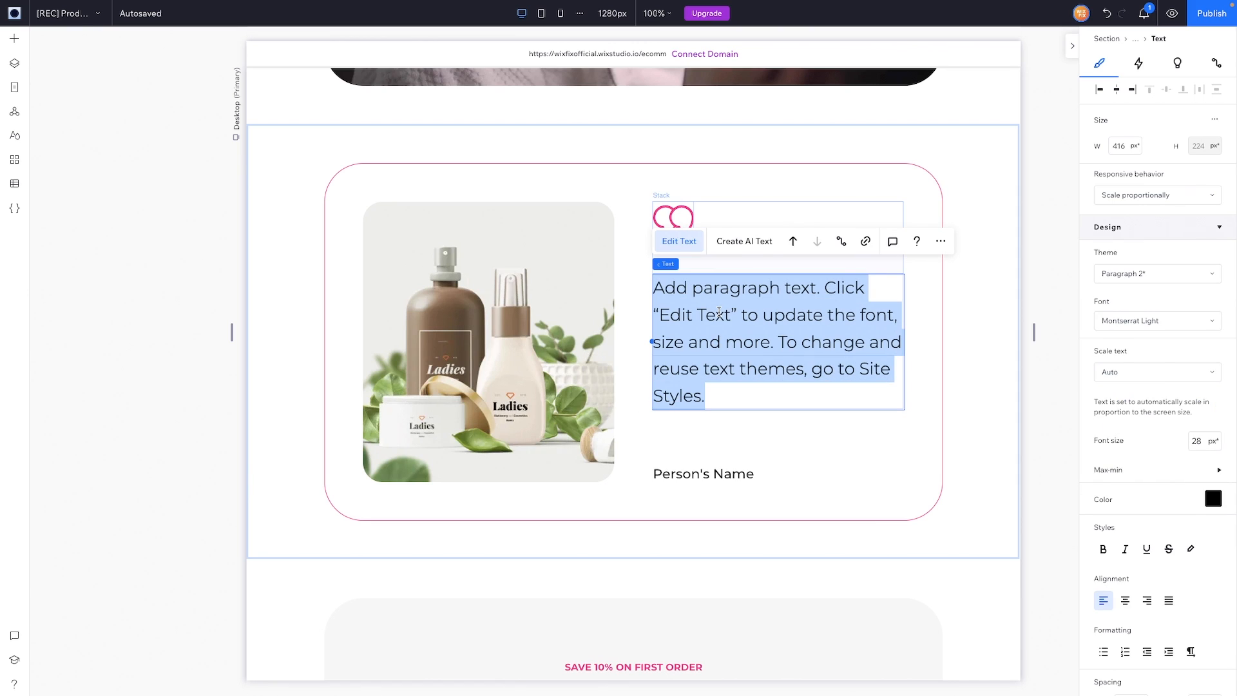
key("ctrl+c")
key("Right")
key("ctrl+v")
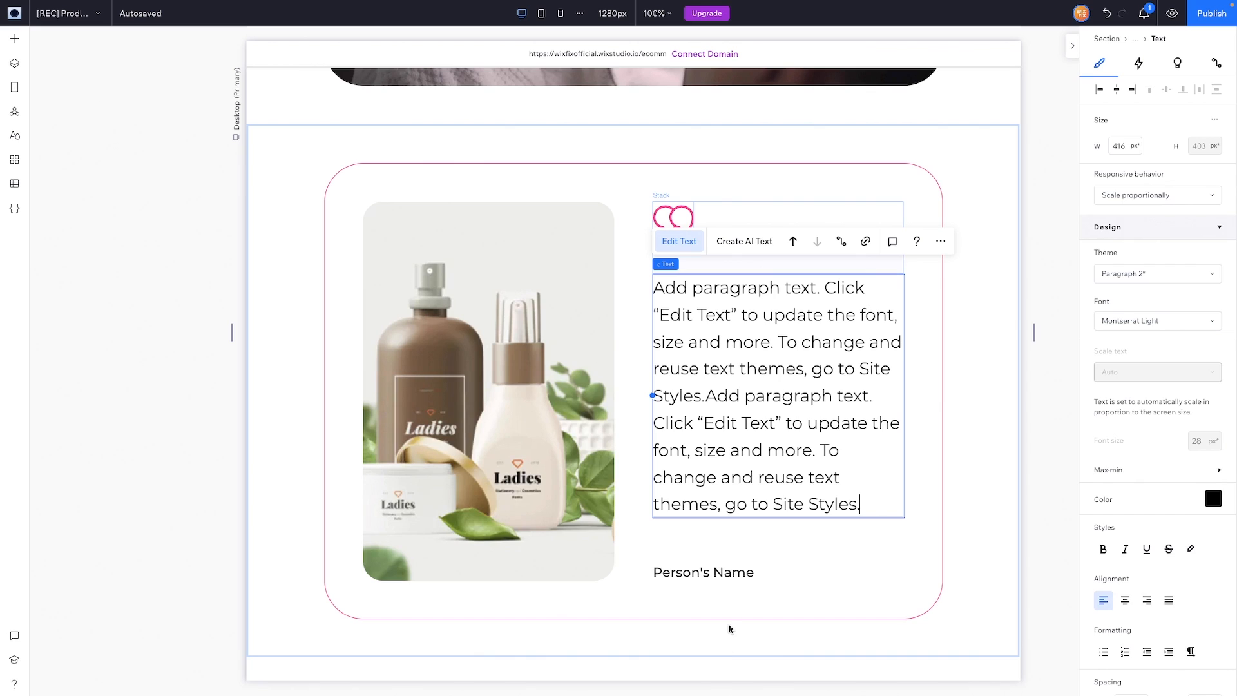
left_click(752, 269)
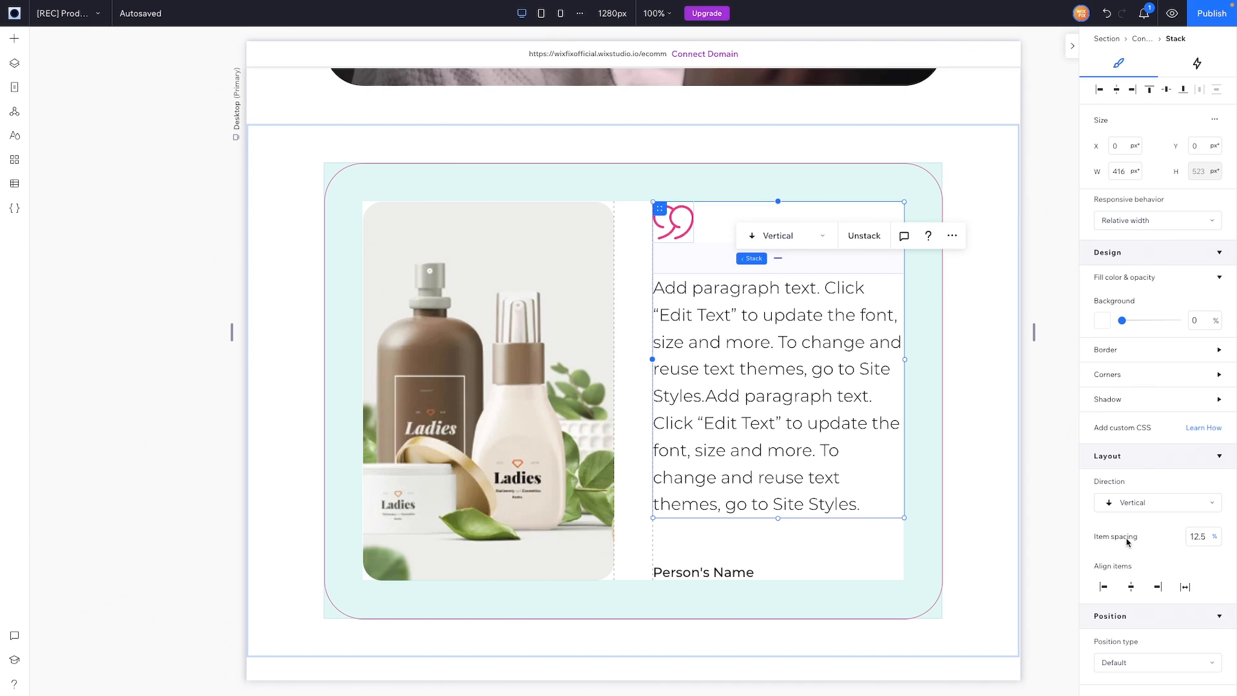
scroll(1147, 528, "down", 5)
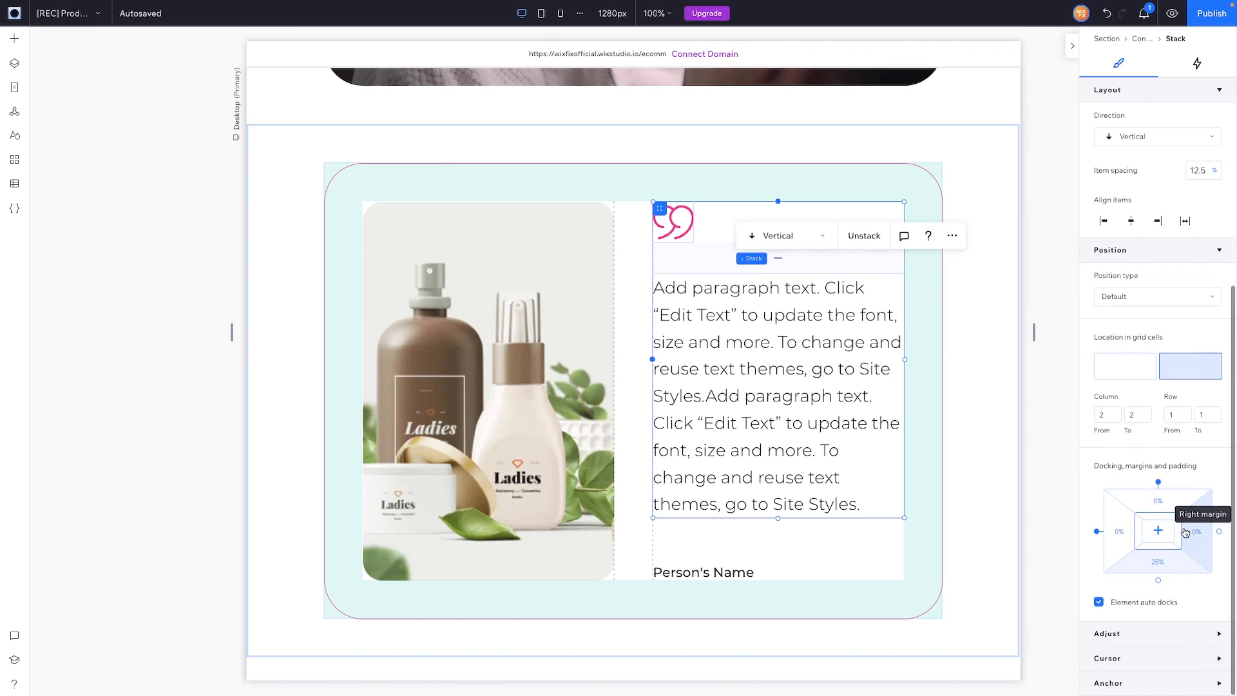
left_click(1162, 568)
type("0")
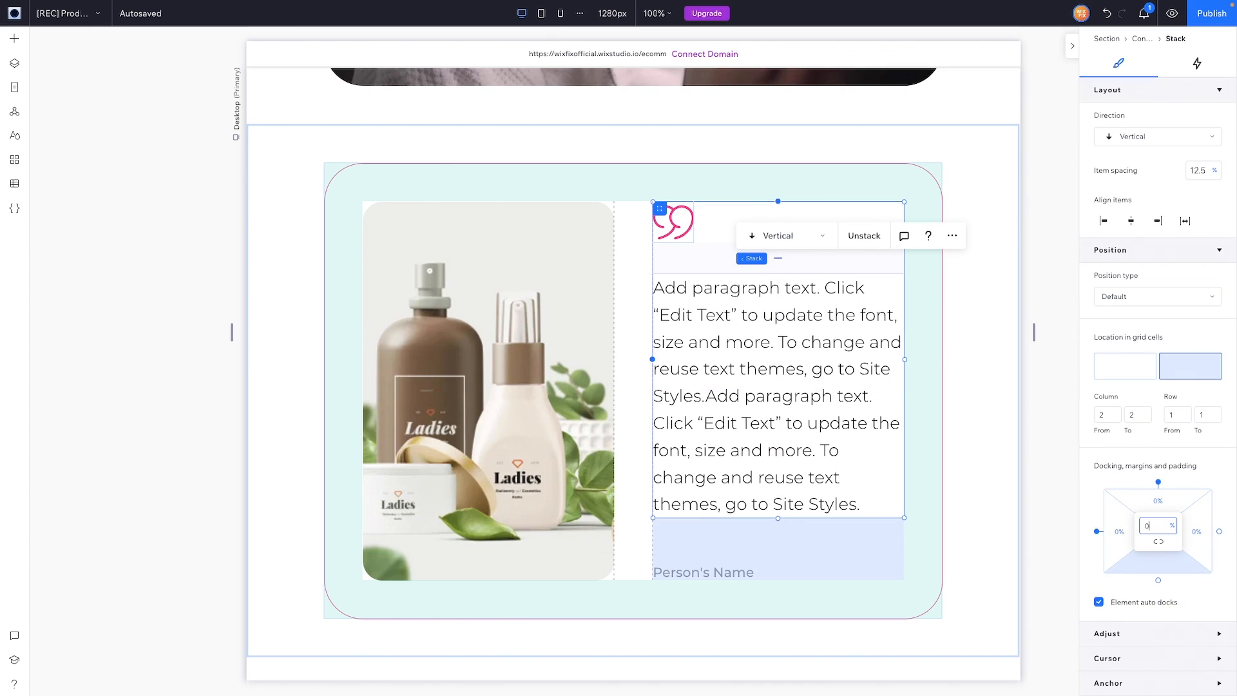
key("Return")
left_click(712, 511)
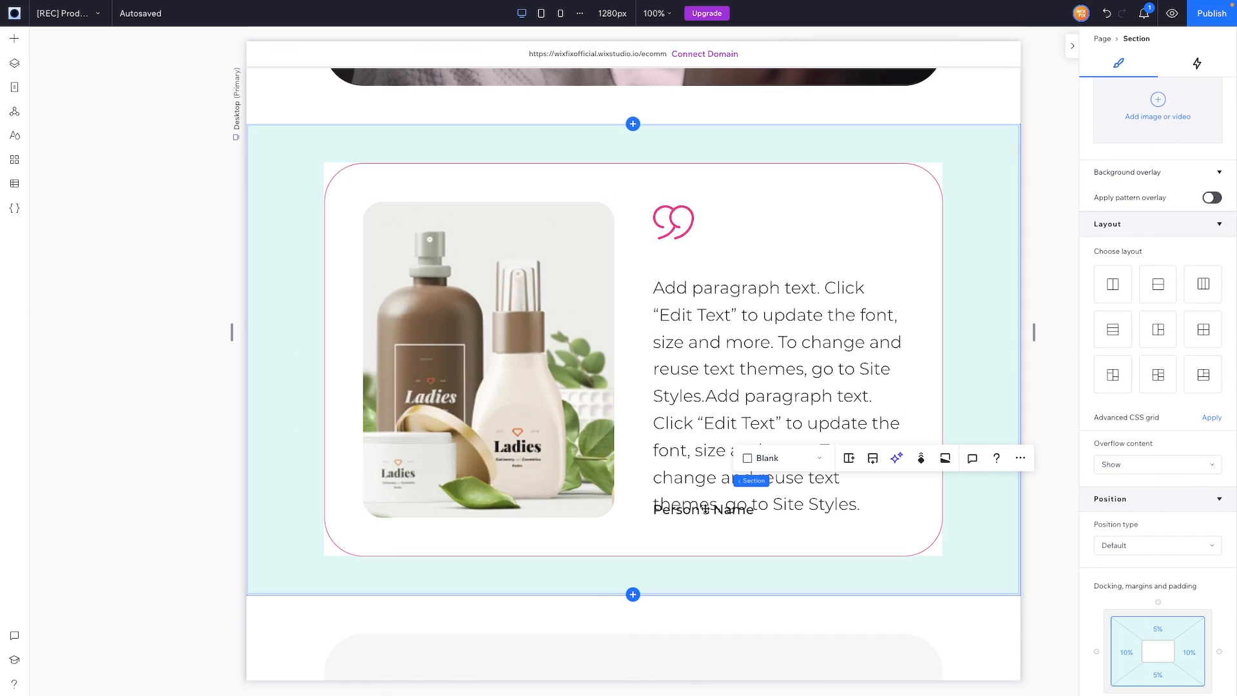
left_click(712, 254)
left_click(1169, 636)
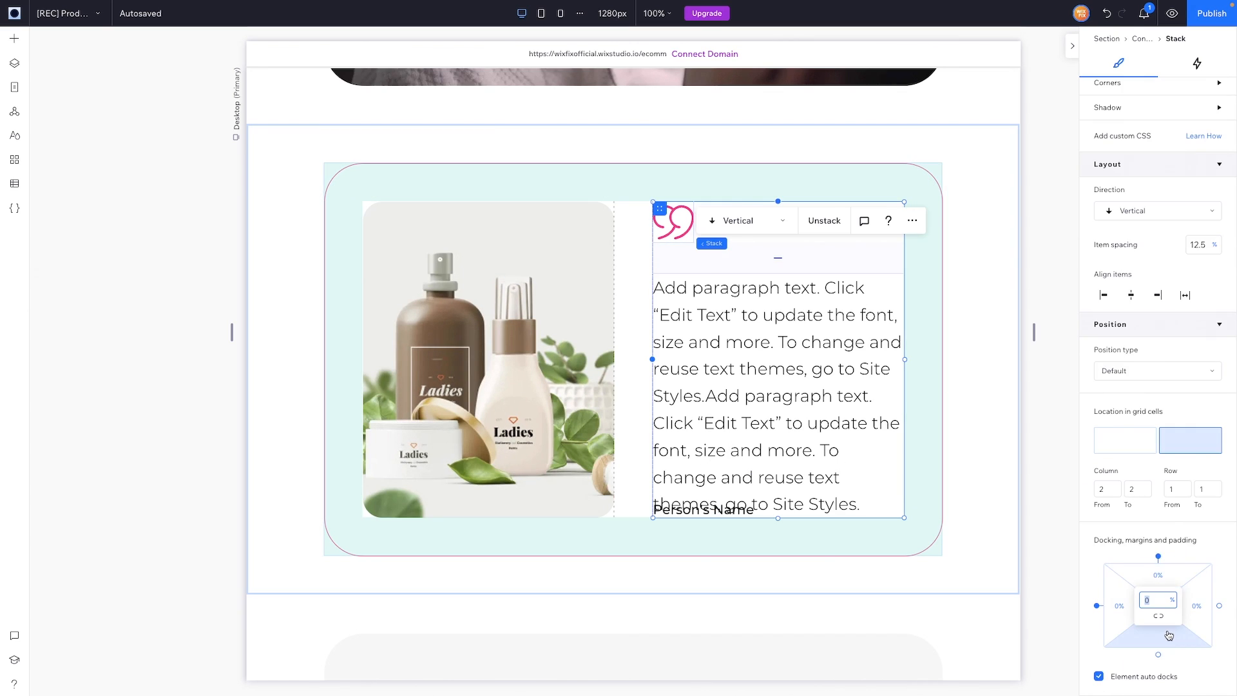
type("25")
key("Return")
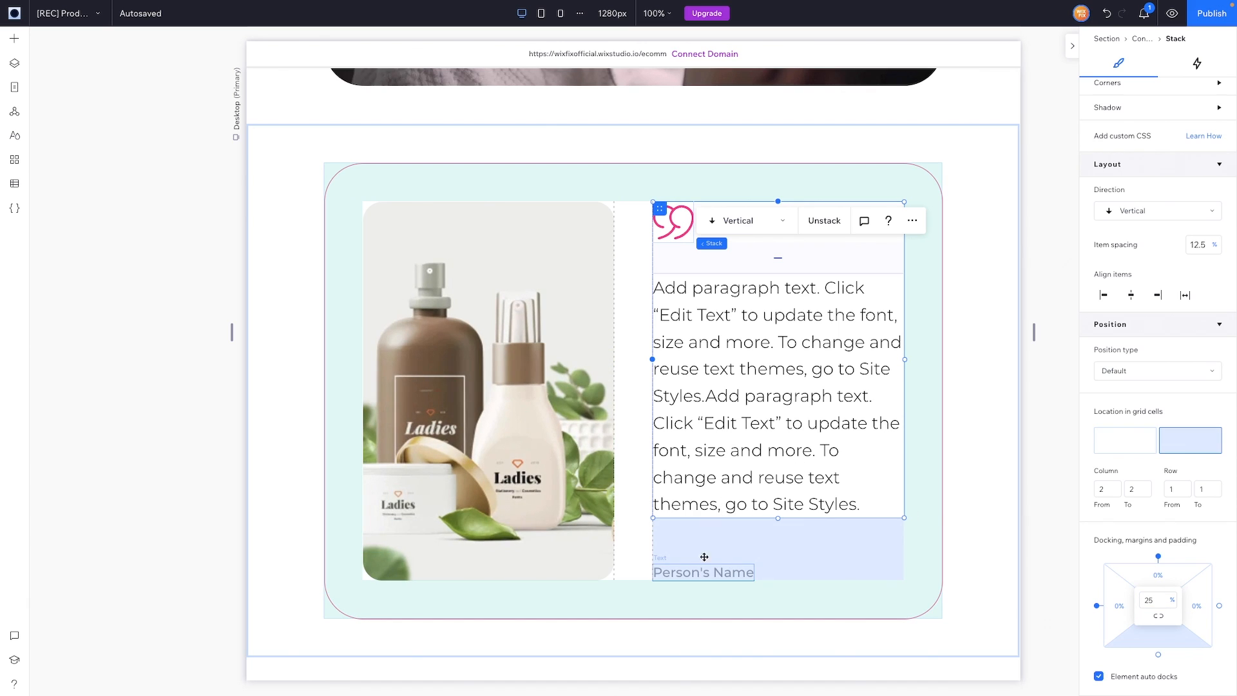
double_click(766, 397)
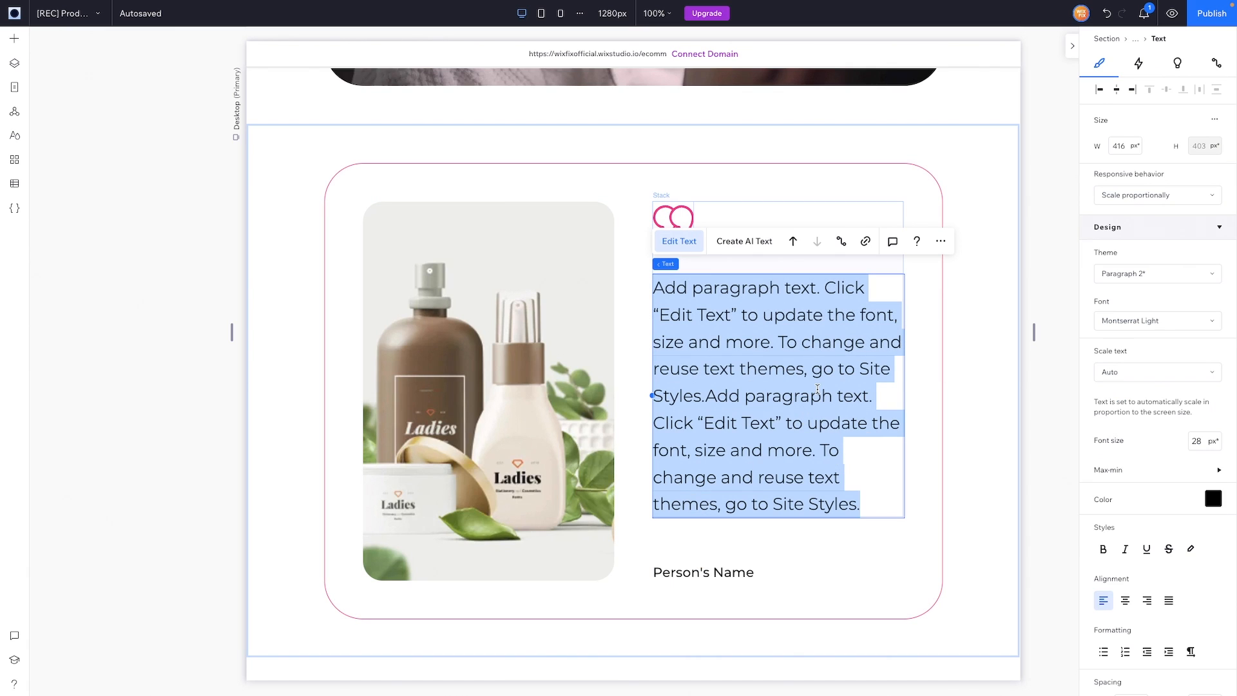
key("ctrl+z")
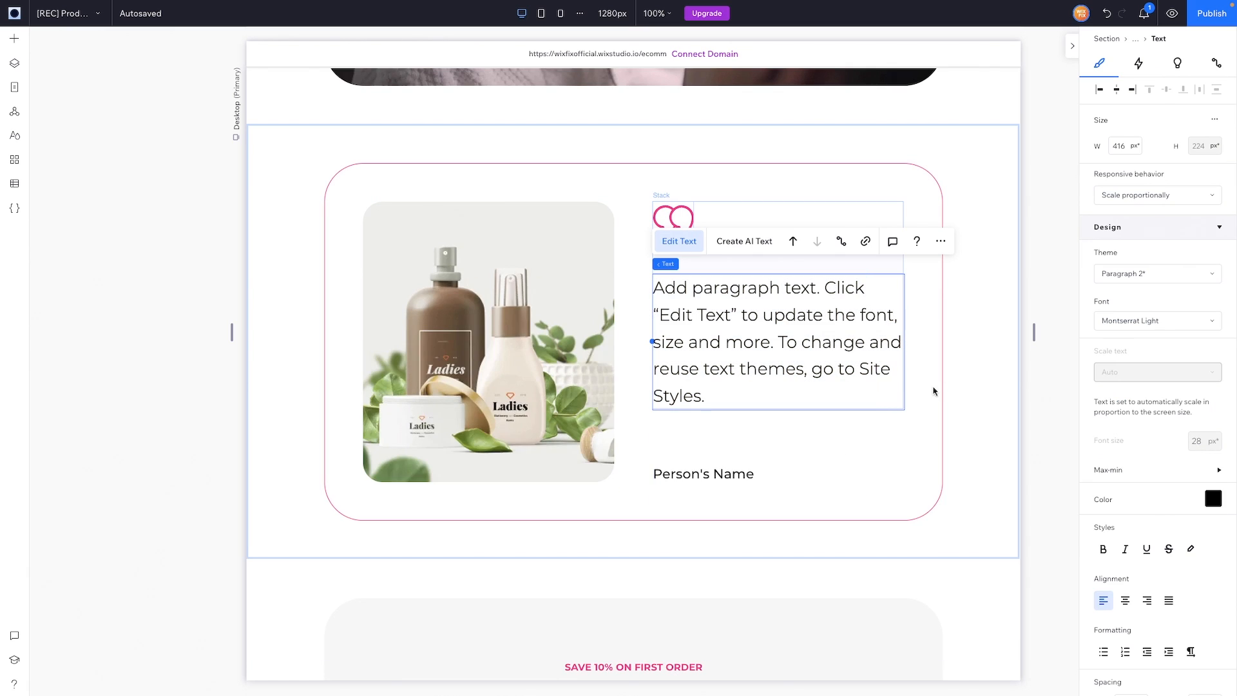
left_click(991, 387)
Step: Add a blank section below the testimonial with 10% side and 5% top/bottom padding
scroll(991, 388, "down", 1)
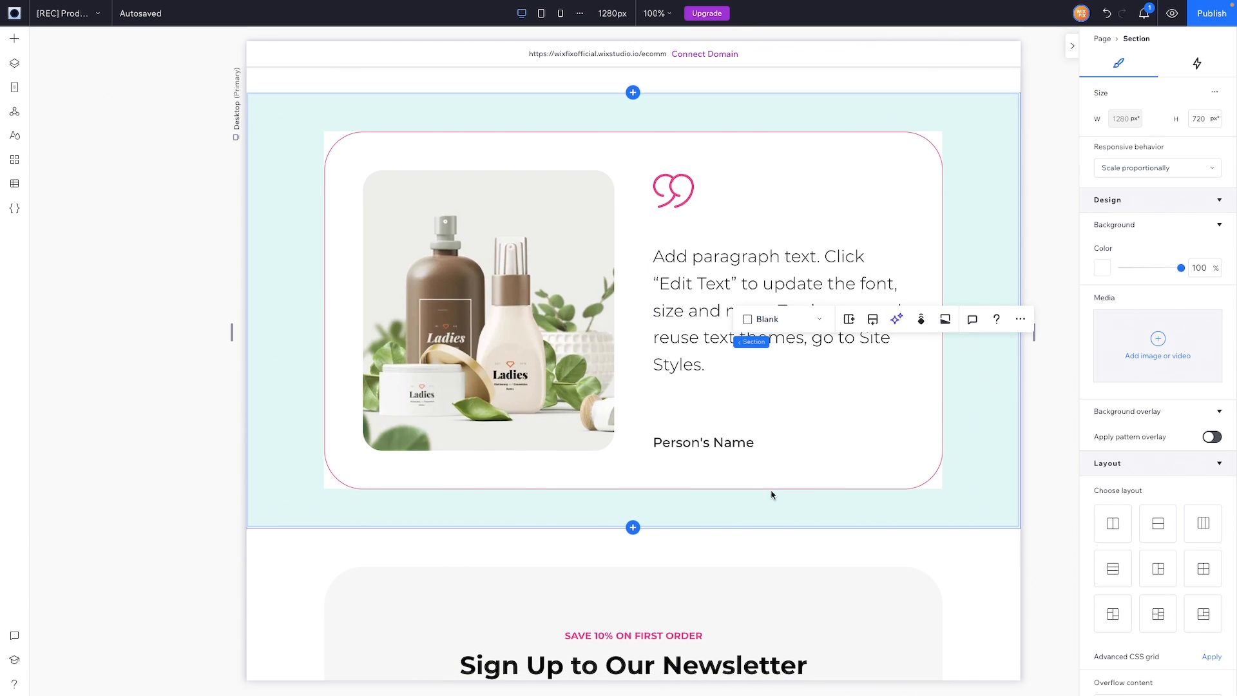
left_click(632, 528)
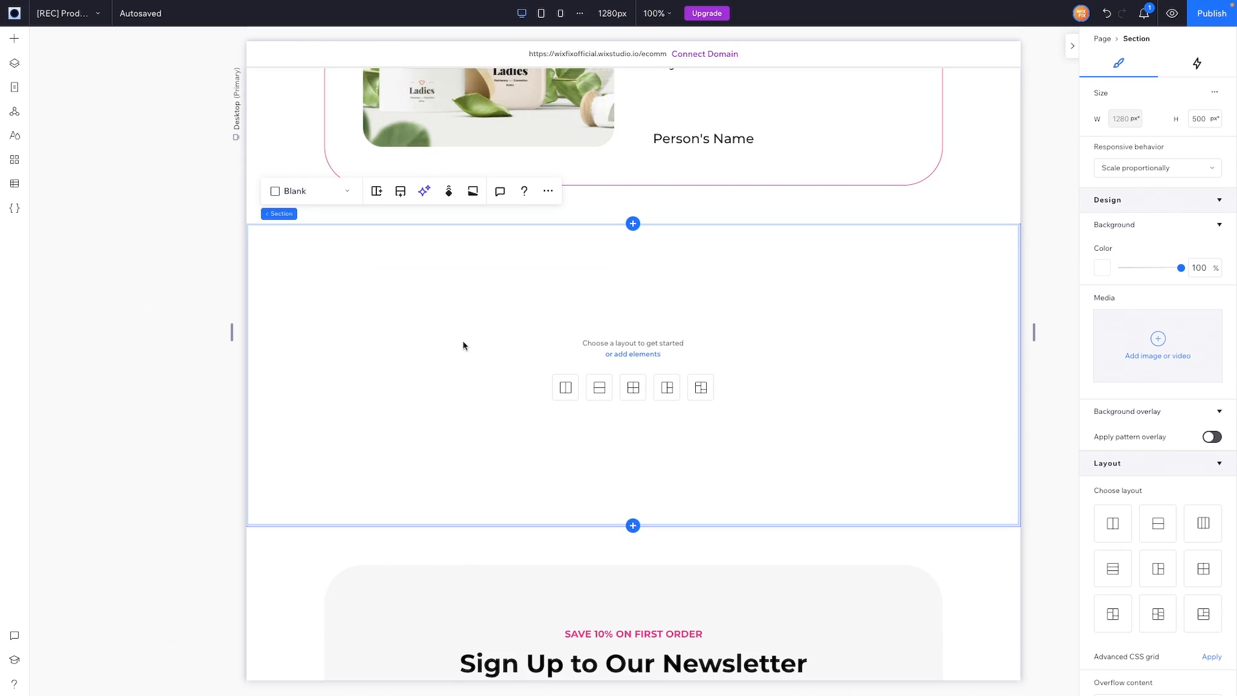
scroll(1154, 591, "down", 5)
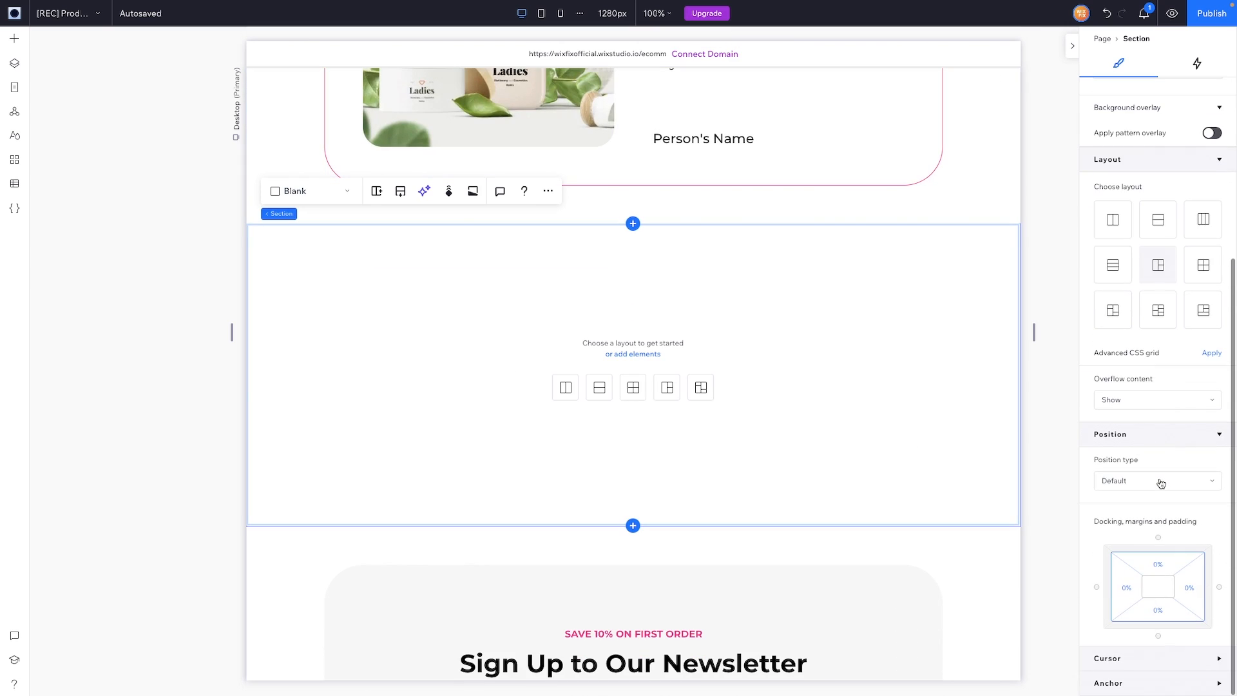
left_click(1130, 589)
type("10")
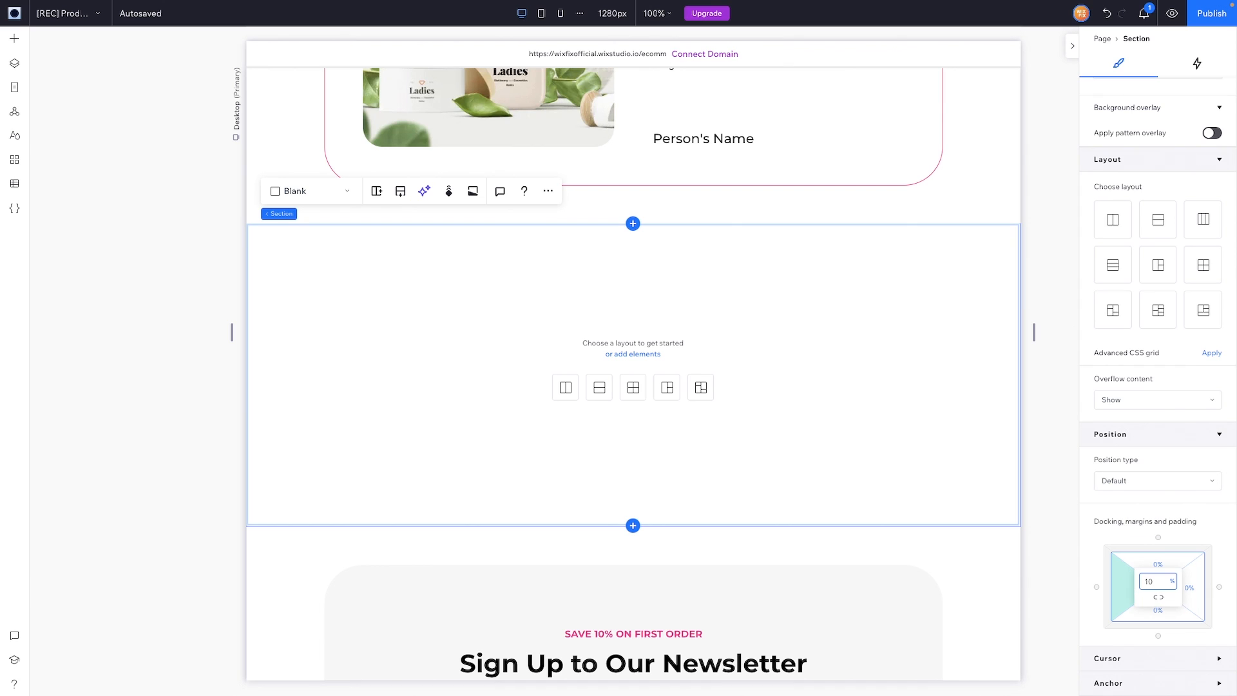
key("Tab")
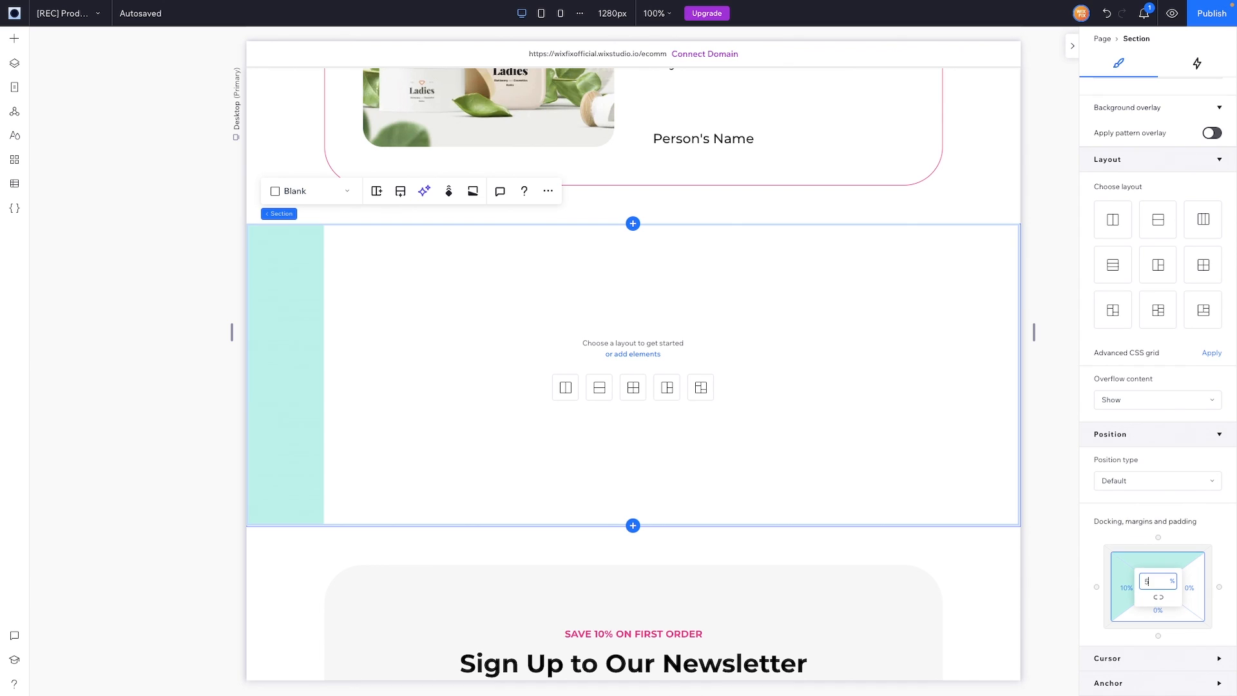
type("5")
key("Tab")
type("1")
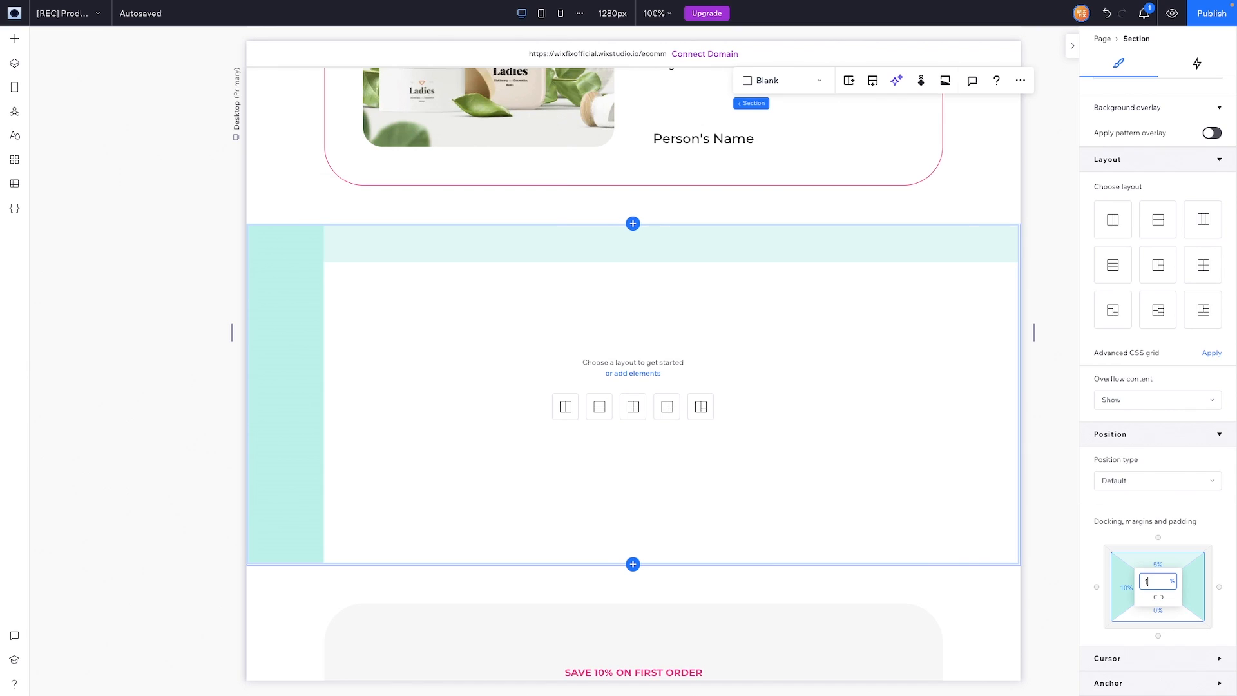
type("0")
key("Tab")
type("5")
left_click(851, 409)
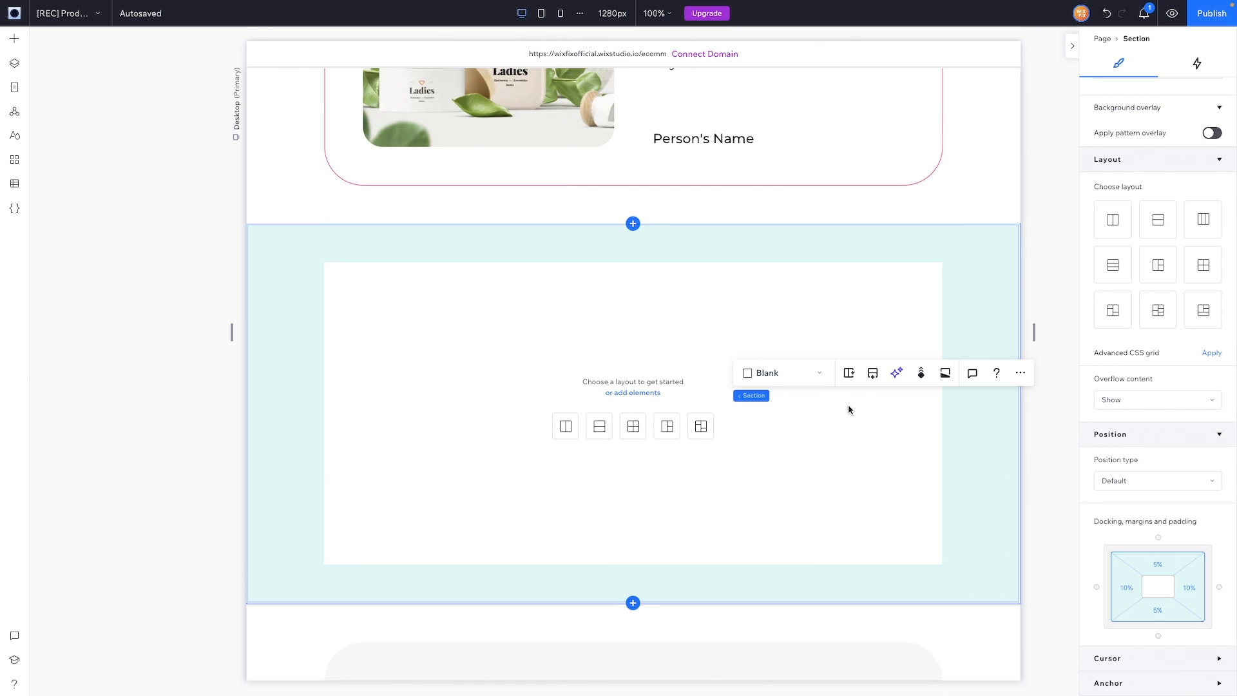
Step: Split the new section into two rows with a 5vw gap
scroll(850, 408, "down", 2)
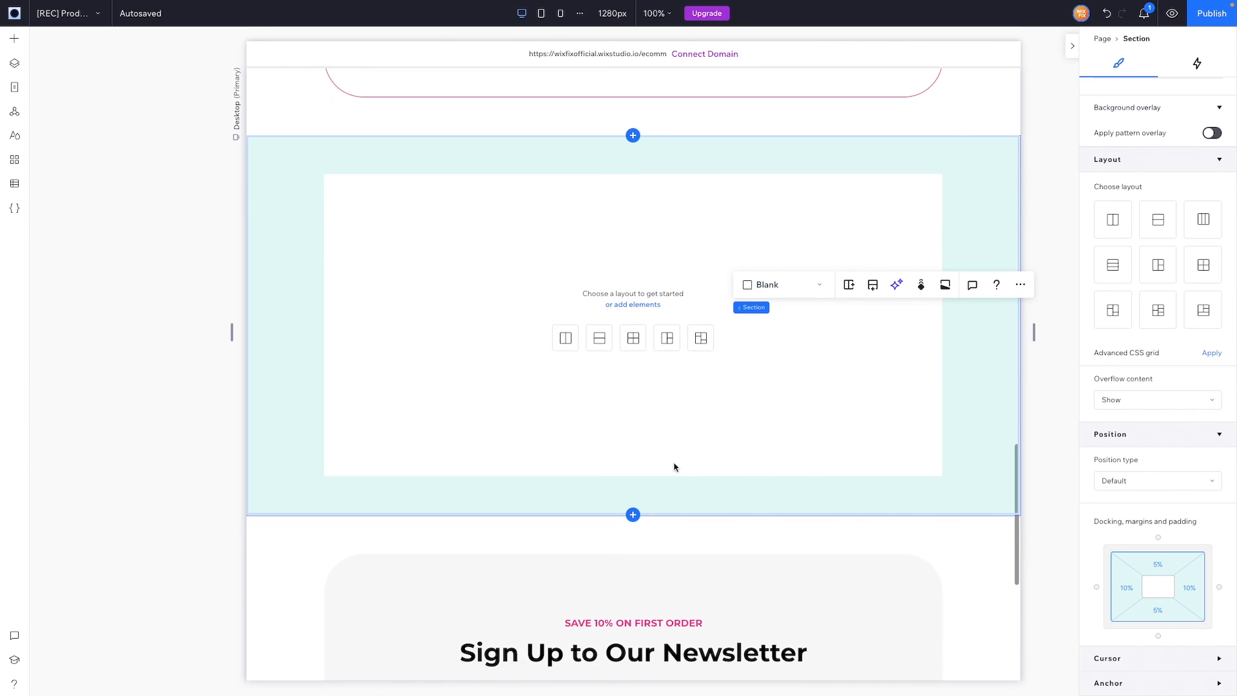
left_click(600, 347)
left_click(1207, 656)
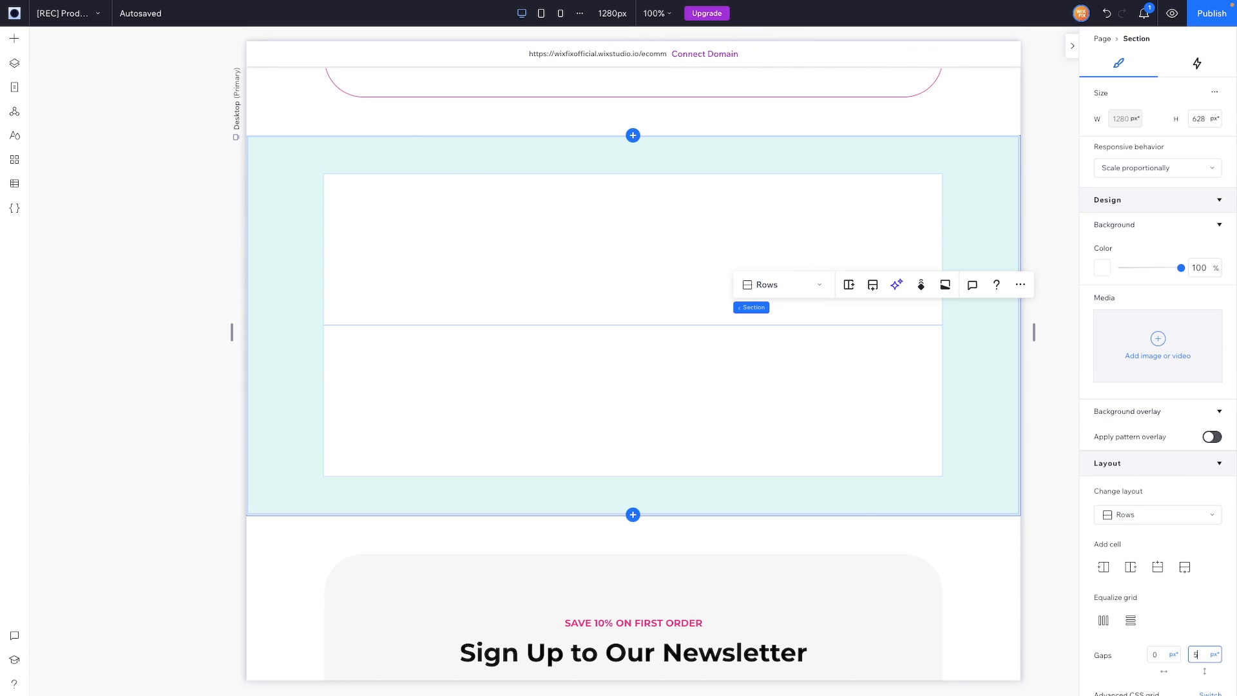
key("Return")
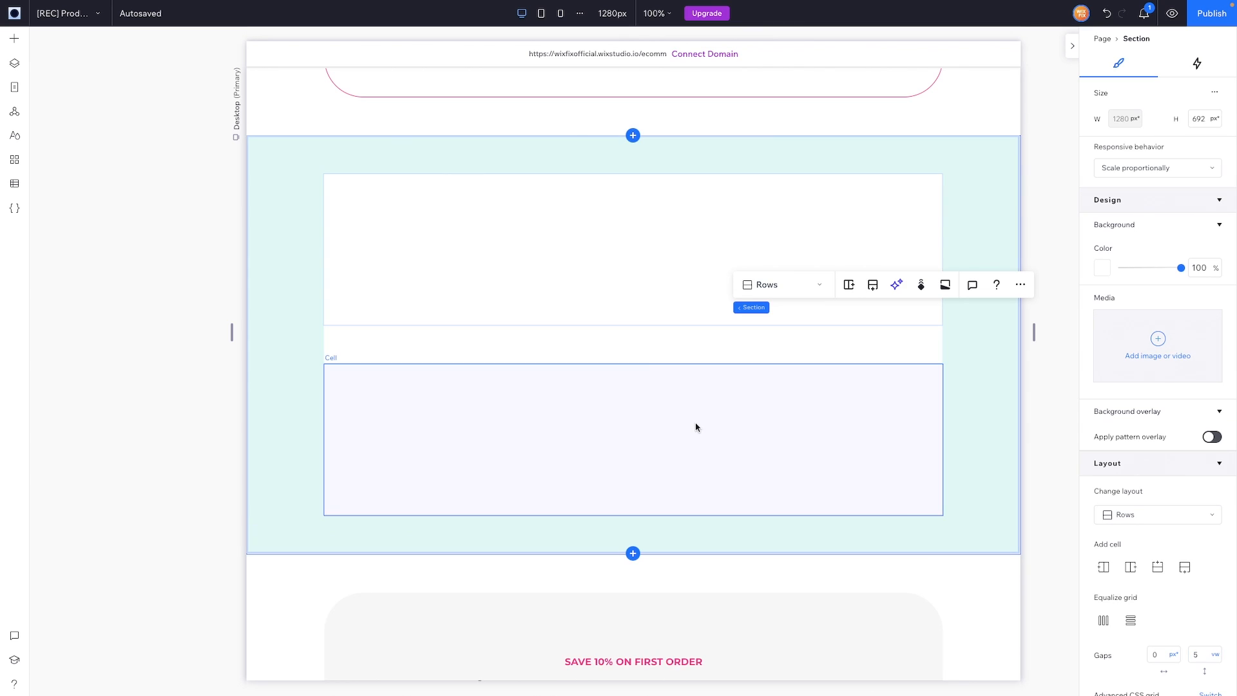
Step: Paste a copy of the More Information heading into the top cell, align it top-left, and retype it as "Related Products"
scroll(696, 425, "up", 3)
scroll(563, 417, "up", 15)
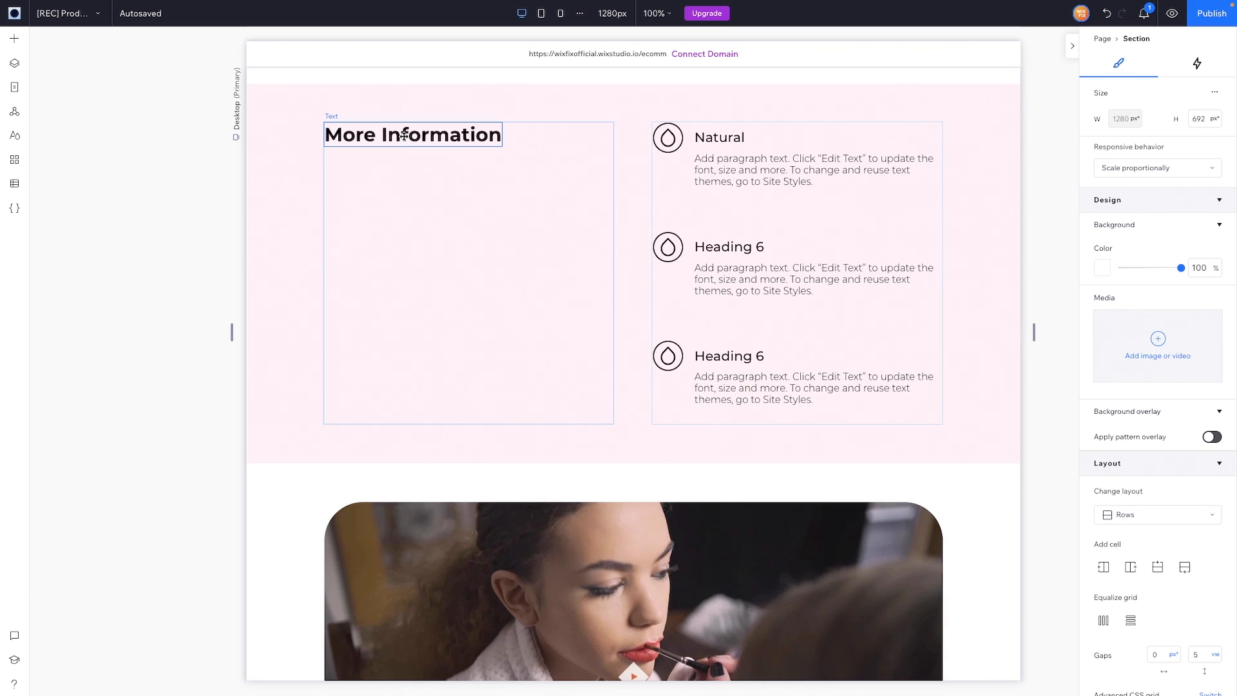
left_click(404, 134)
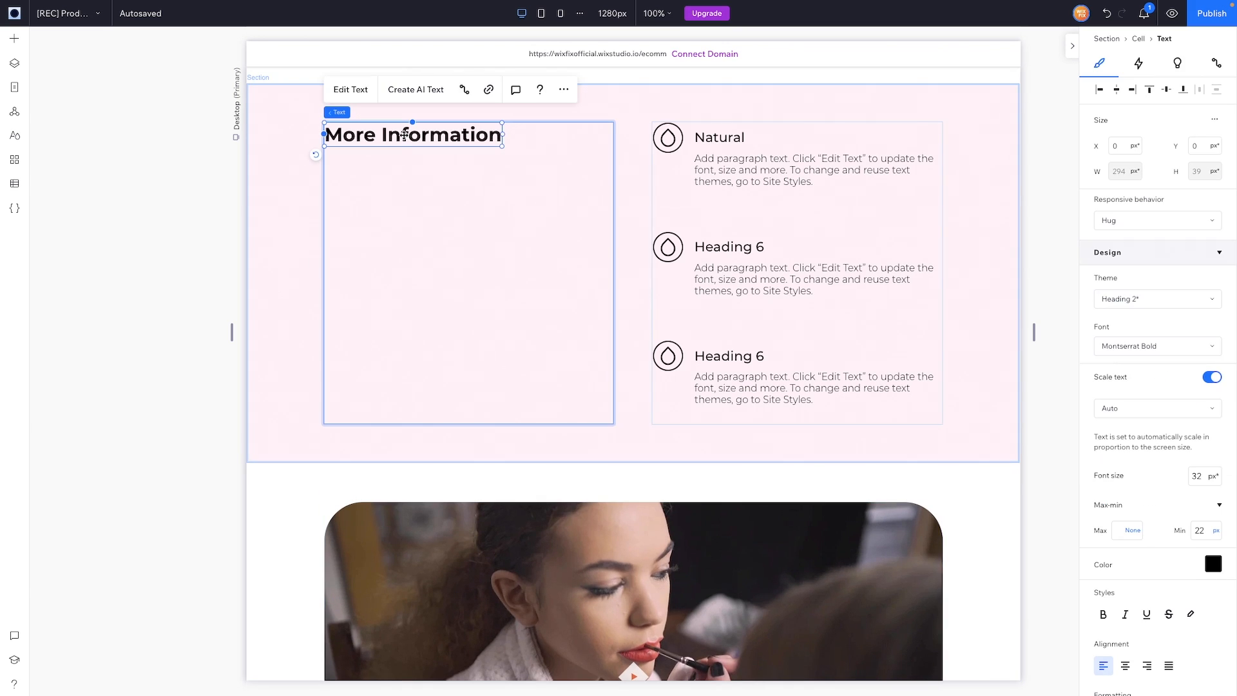
scroll(404, 135, "down", 18)
left_click(431, 302)
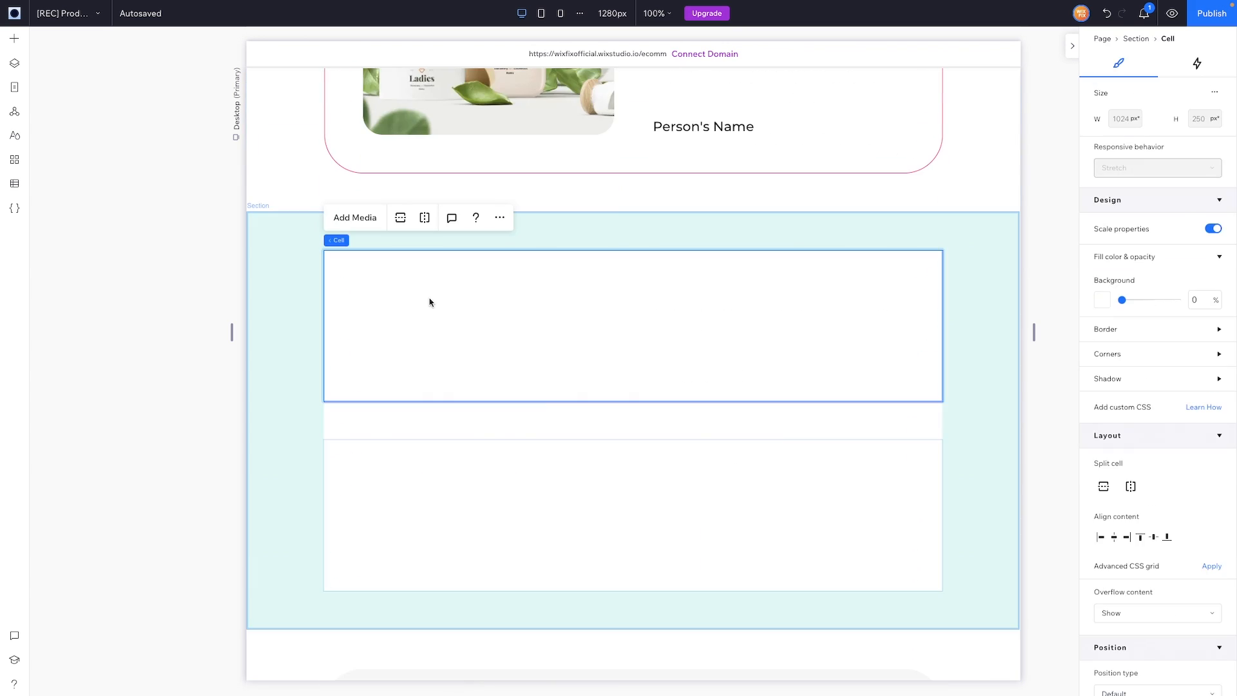
key("ctrl+v")
left_click(1100, 91)
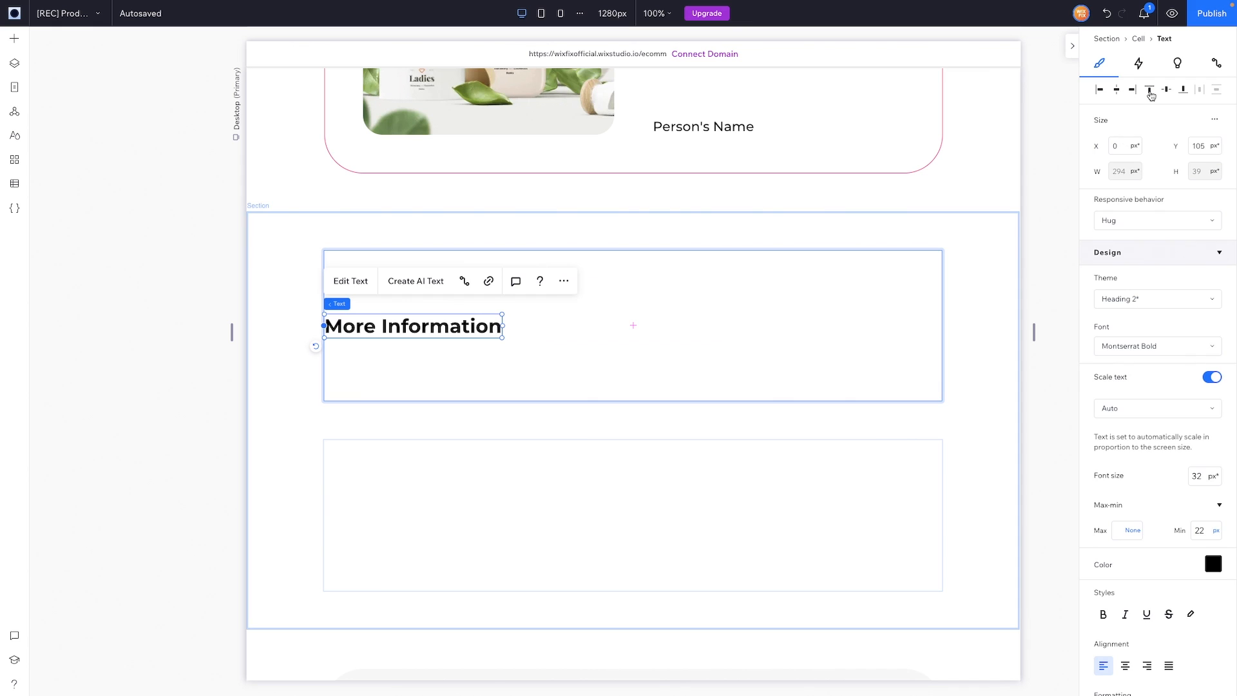
left_click(1151, 90)
double_click(400, 263)
type("Re")
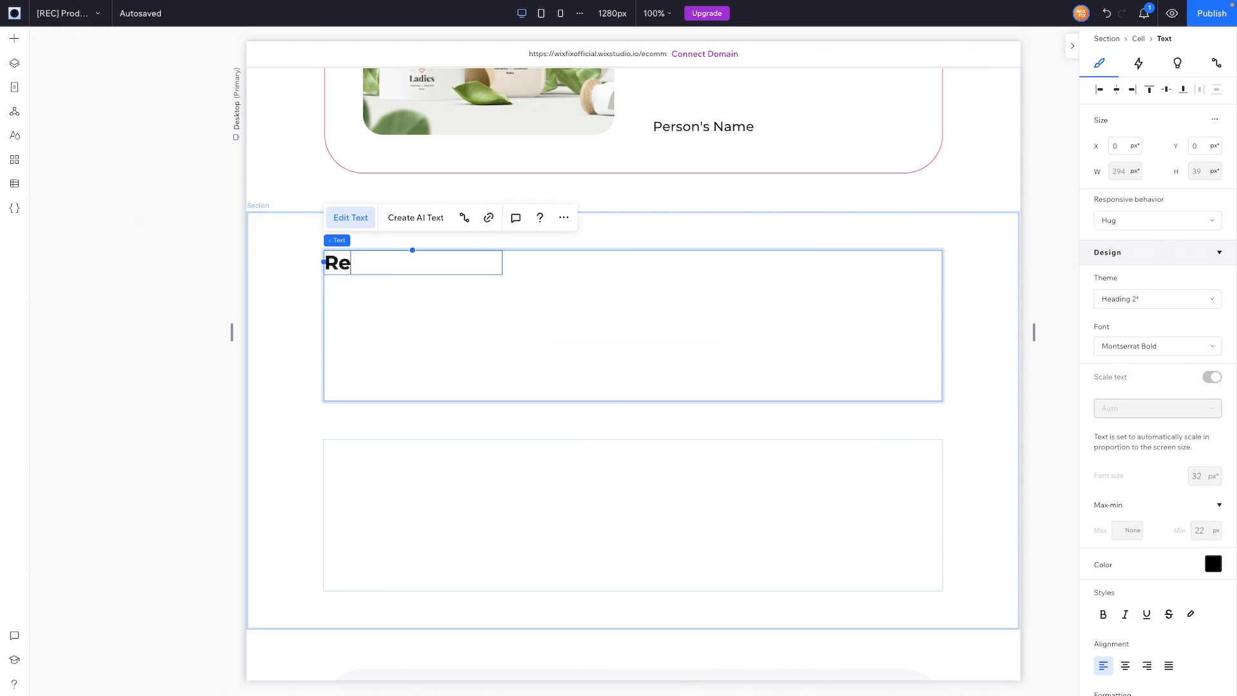
type("lated Products")
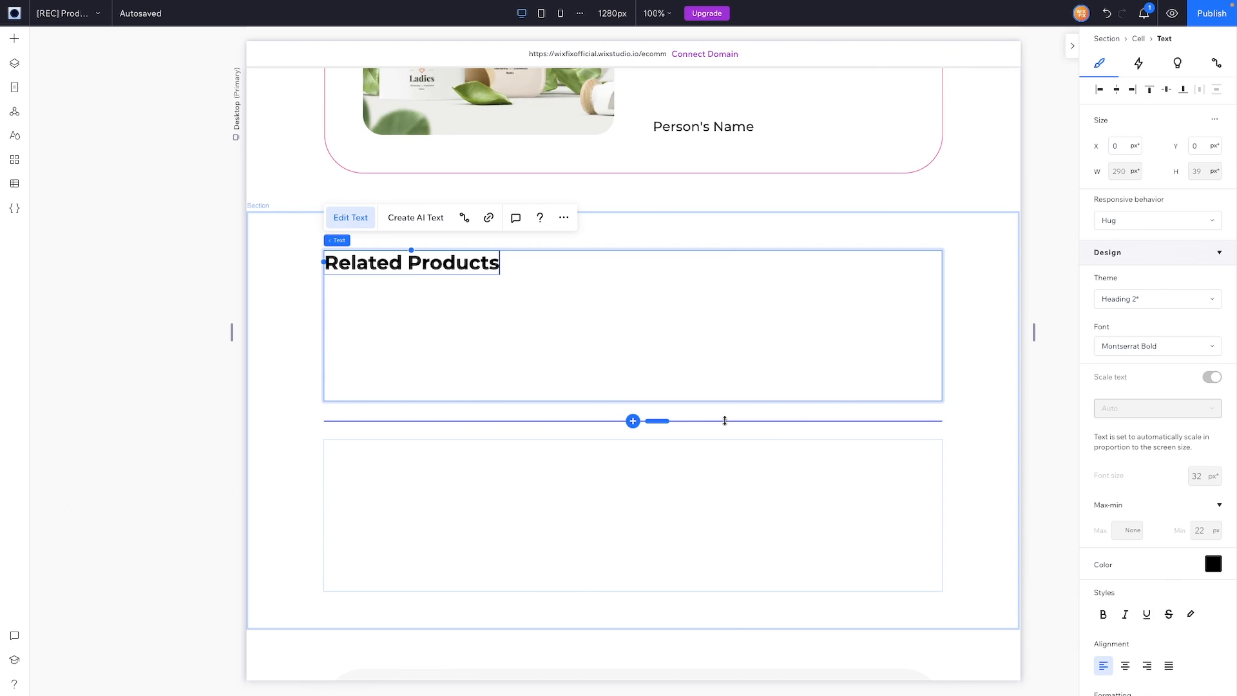
left_click(717, 296)
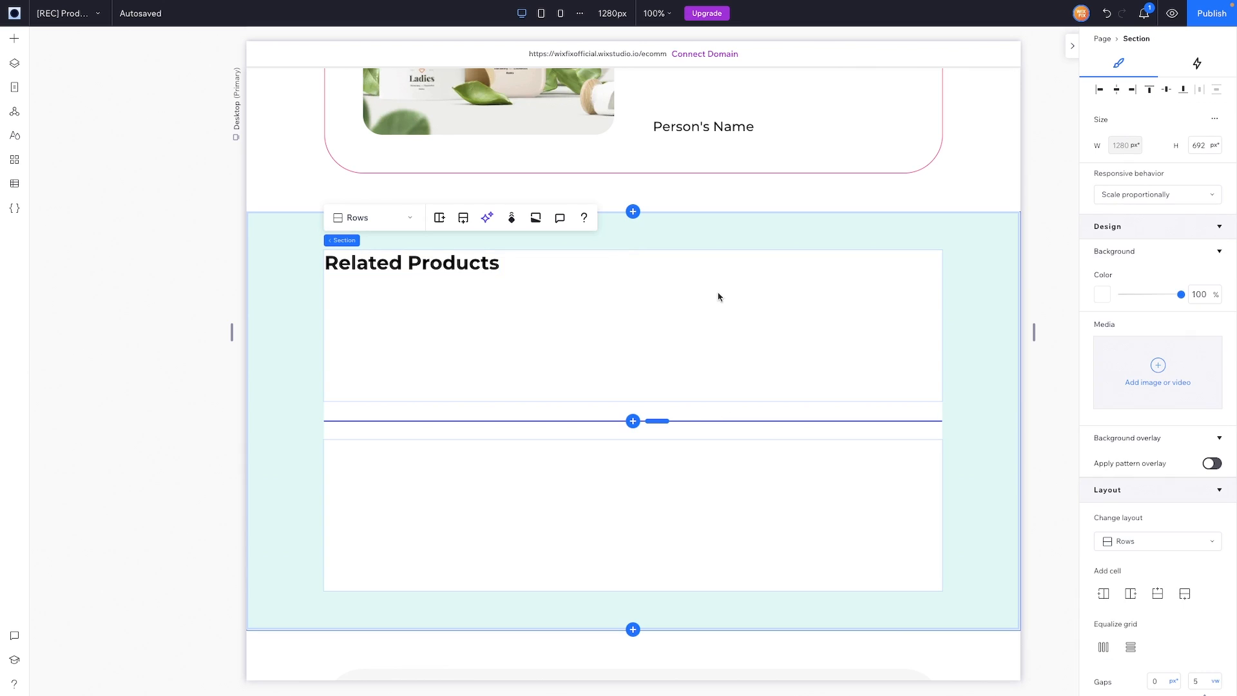
left_click(712, 245)
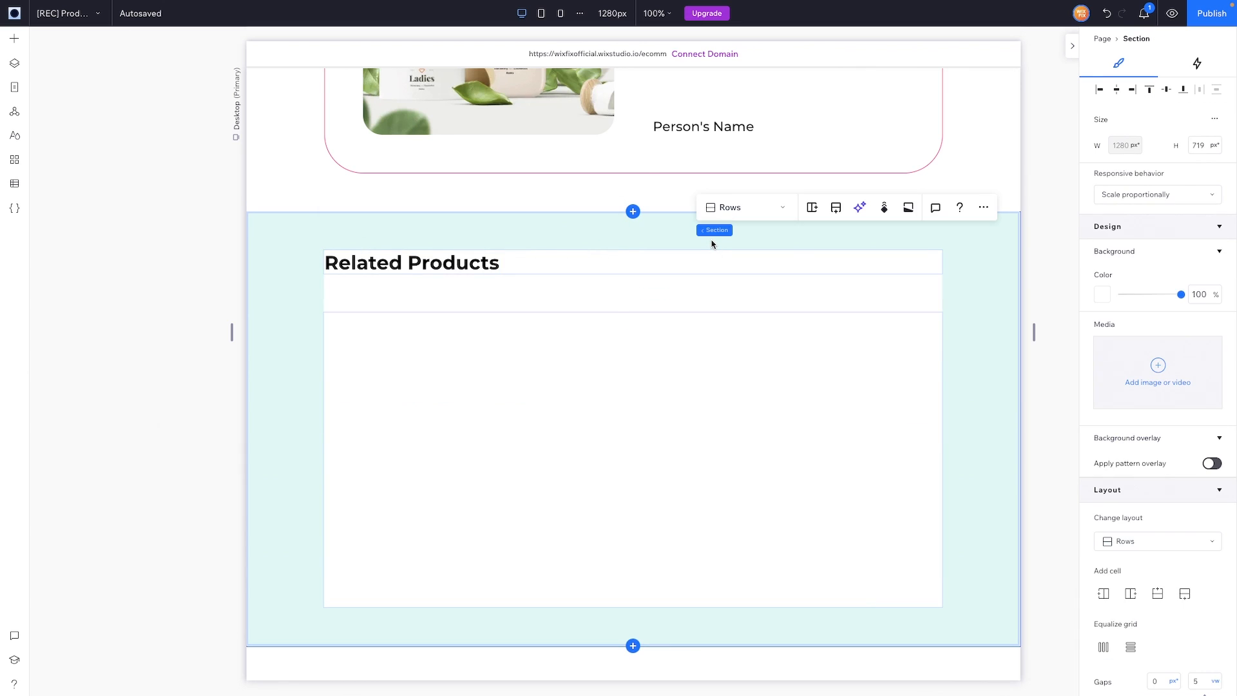
left_click(970, 359)
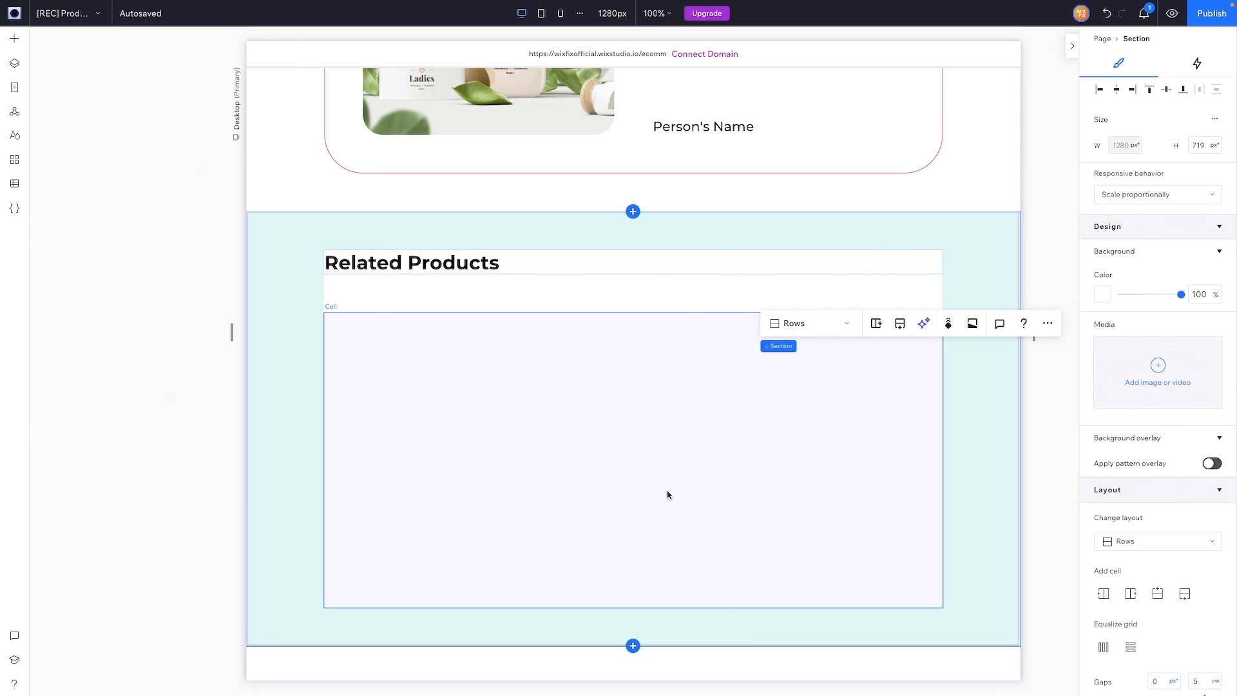
Step: Copy the four-card product repeater from the Shop List page into the empty Related Products cell
left_click(78, 13)
left_click(80, 129)
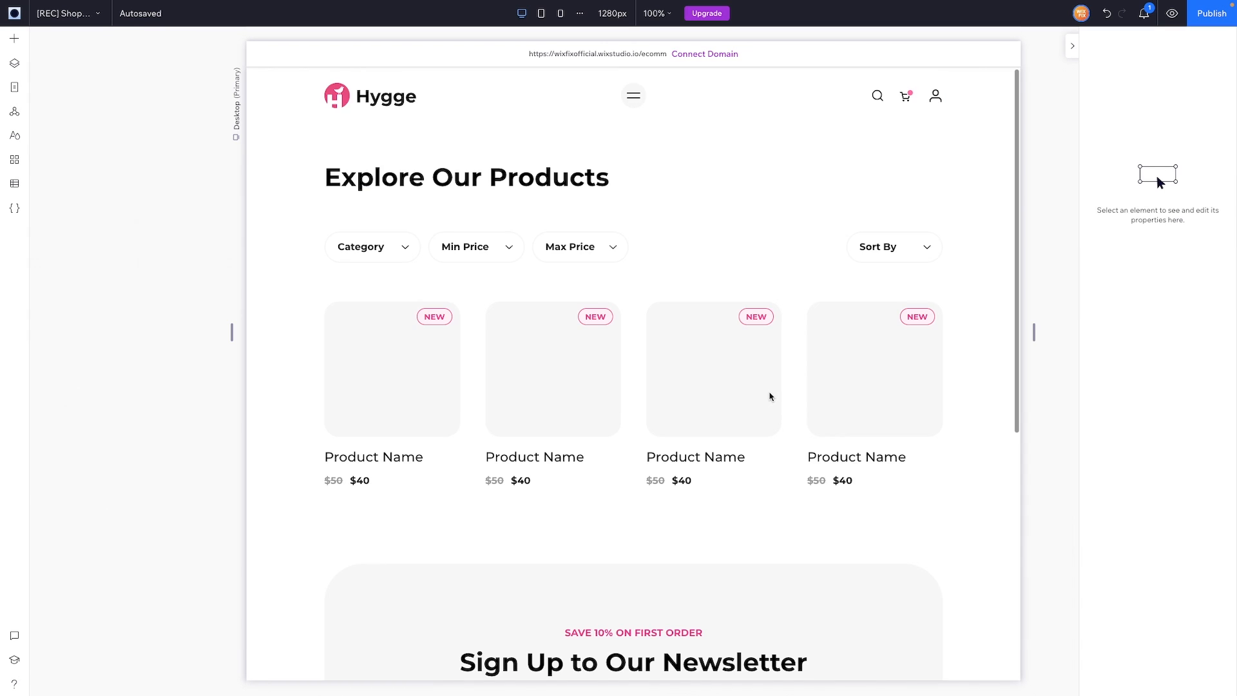
left_click(635, 342)
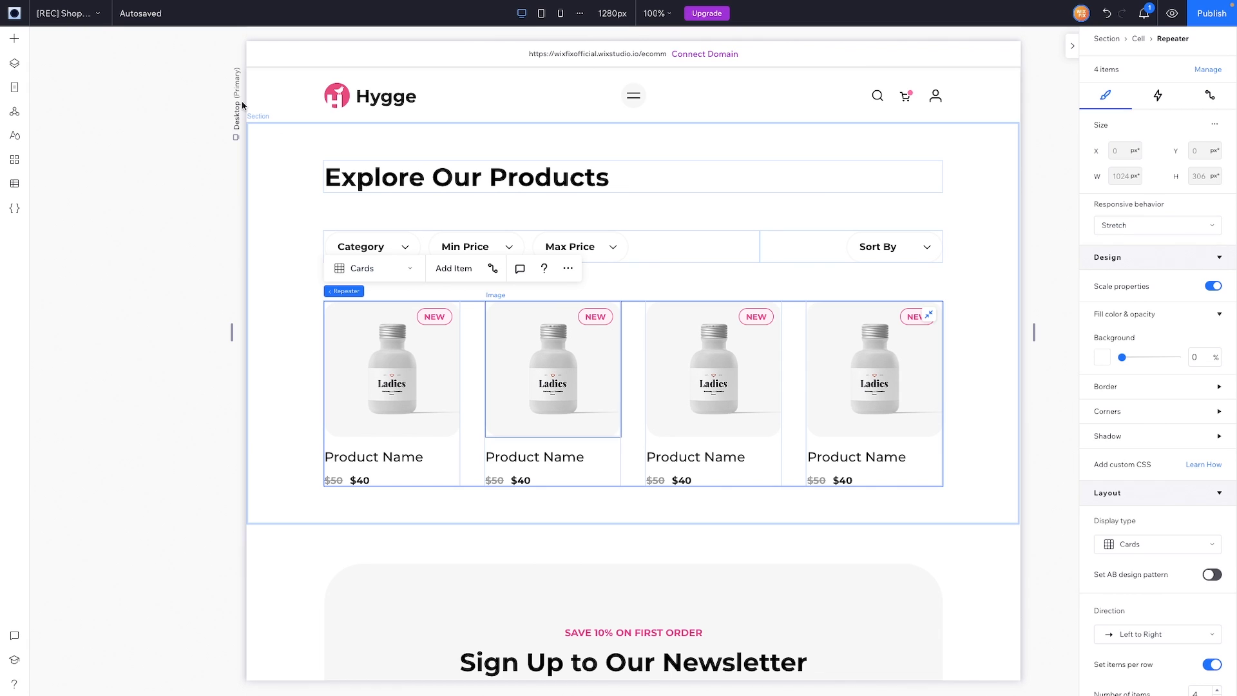
left_click(64, 13)
left_click(68, 143)
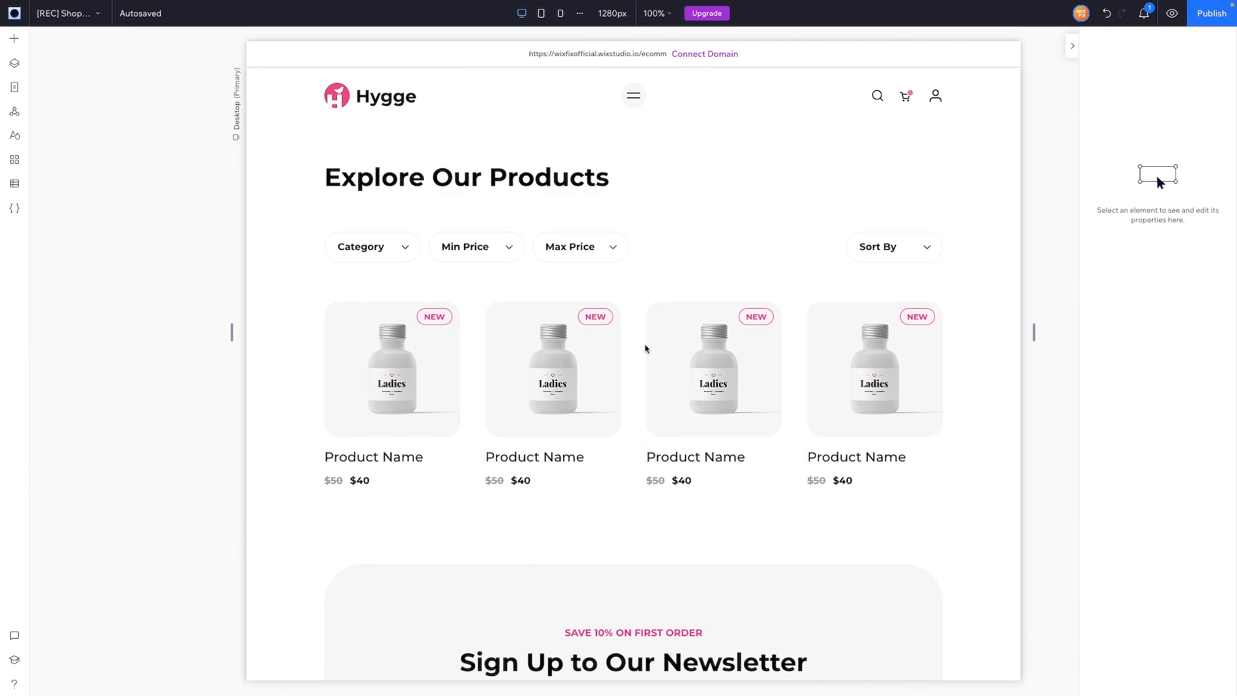
scroll(645, 349, "down", 3)
scroll(647, 348, "down", 15)
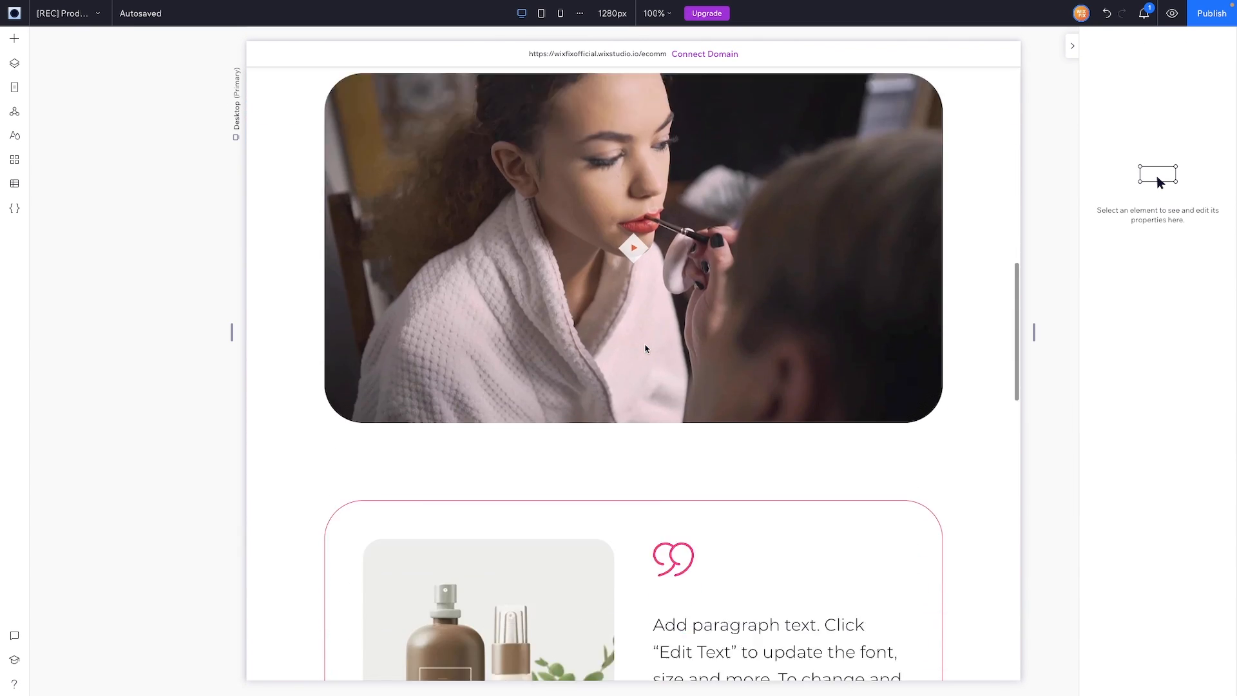
left_click(382, 373)
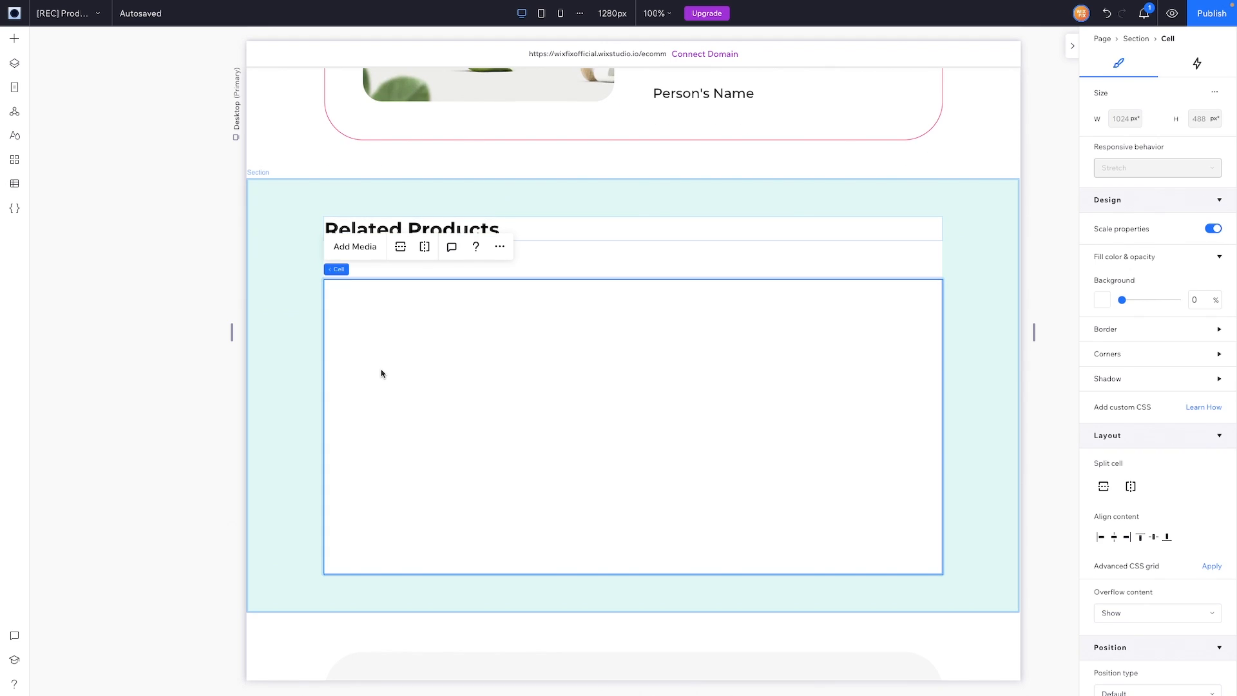
key("ctrl+v")
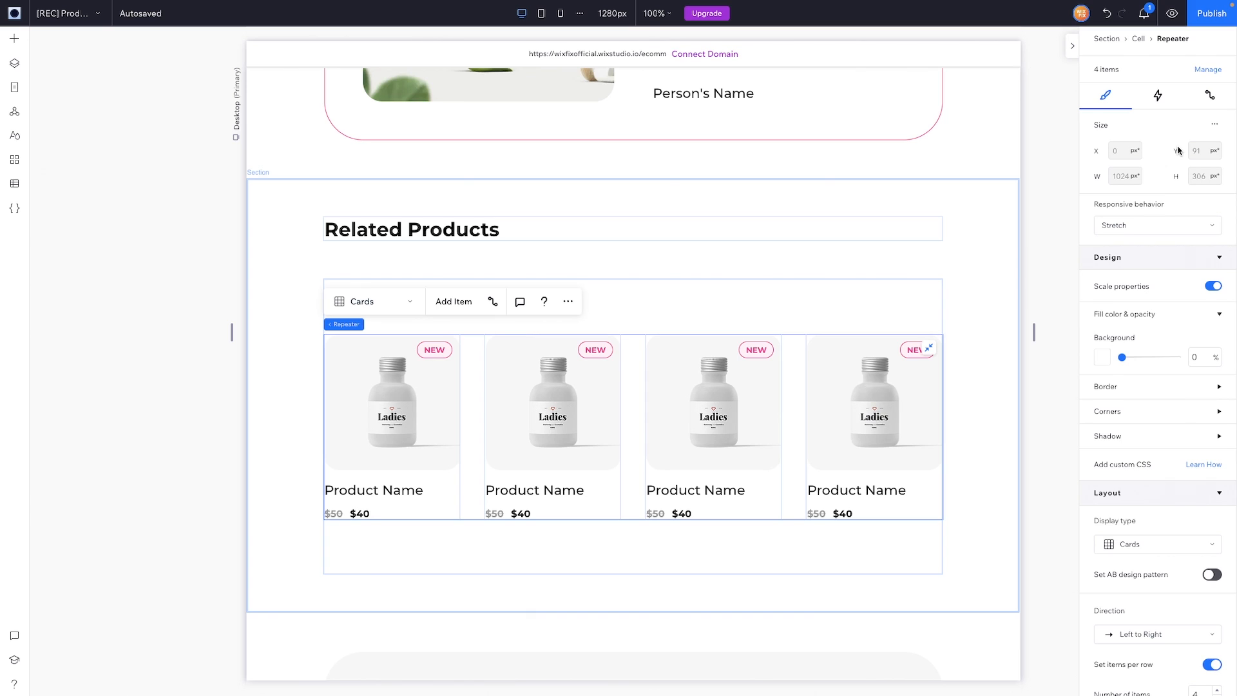
Step: Set the Related Products section height to 719
left_click(754, 307)
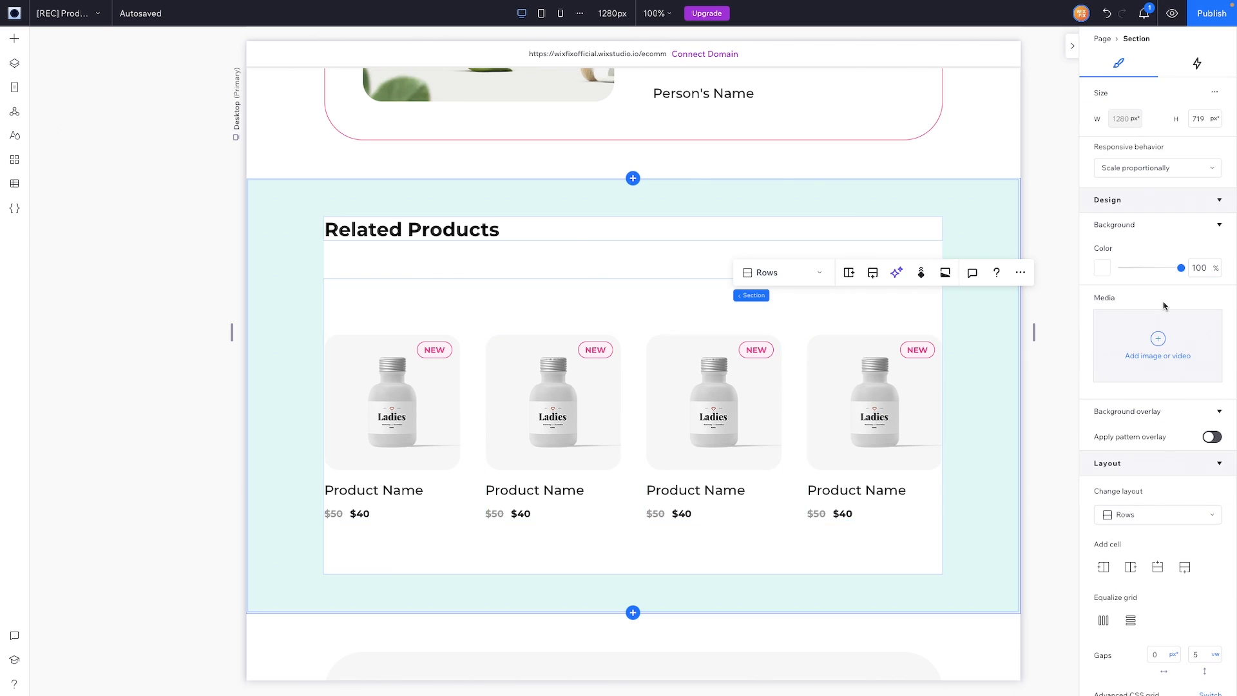
left_click(1204, 121)
key("Return")
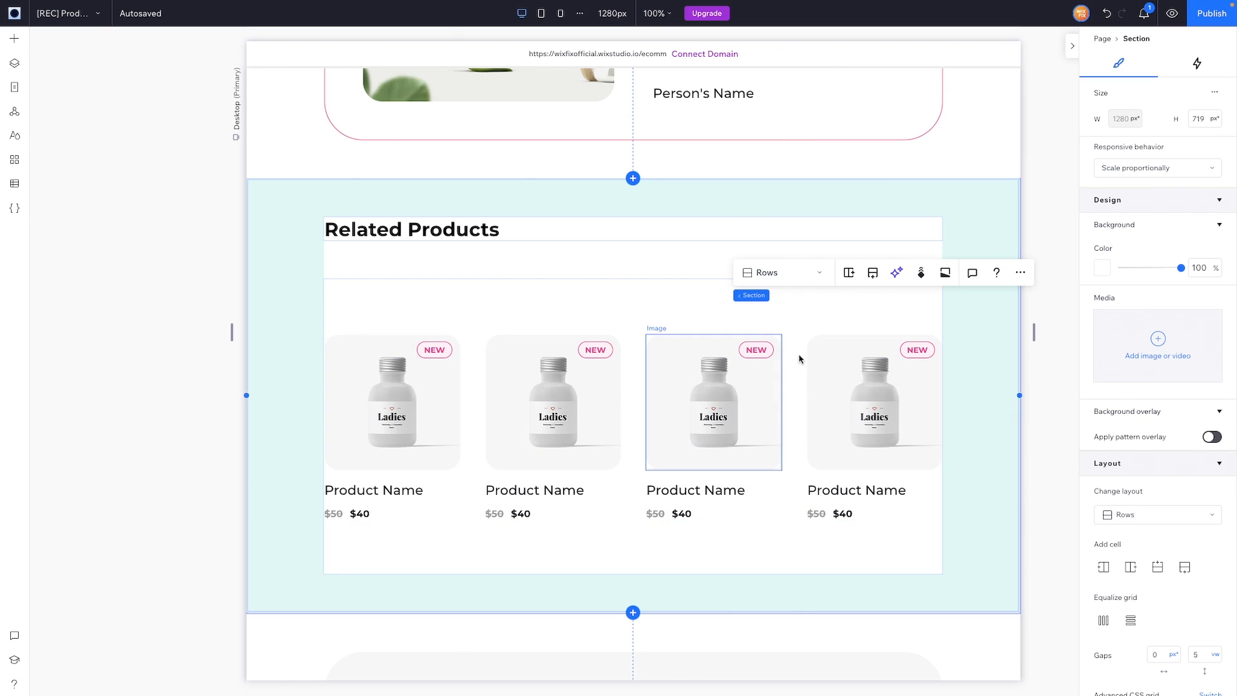
Step: Set the repeater's top and bottom margins to 0 and preview the page live
left_click(570, 307)
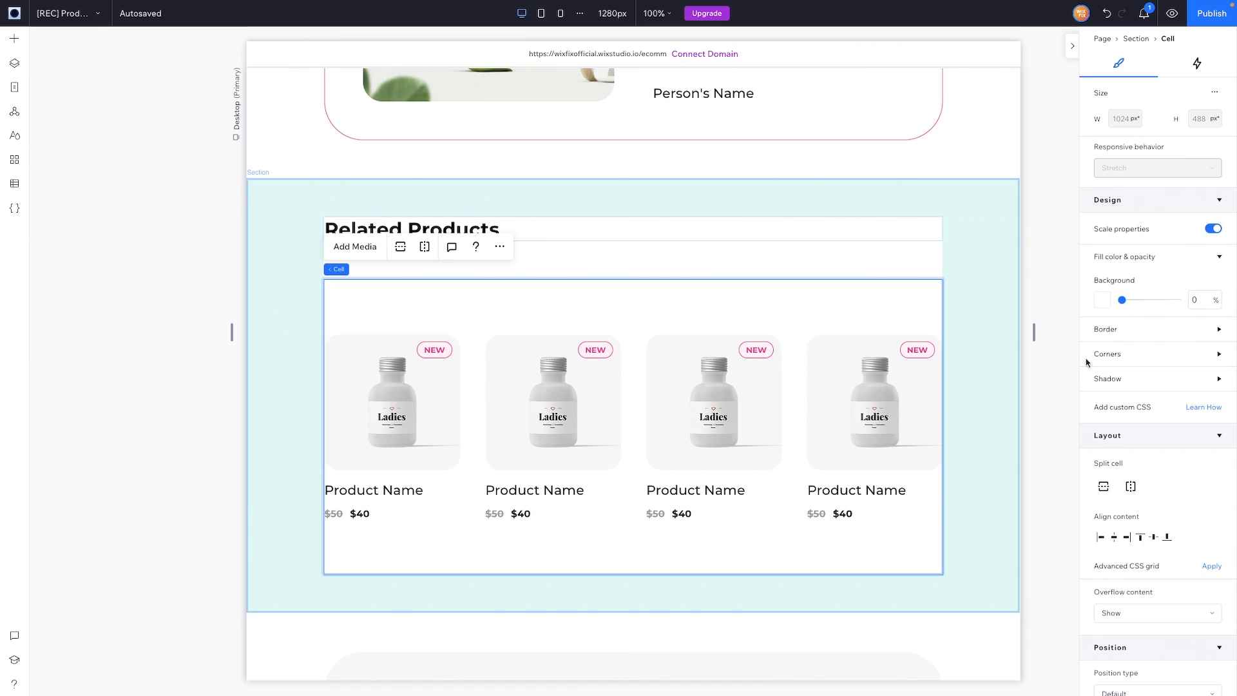
left_click(792, 372)
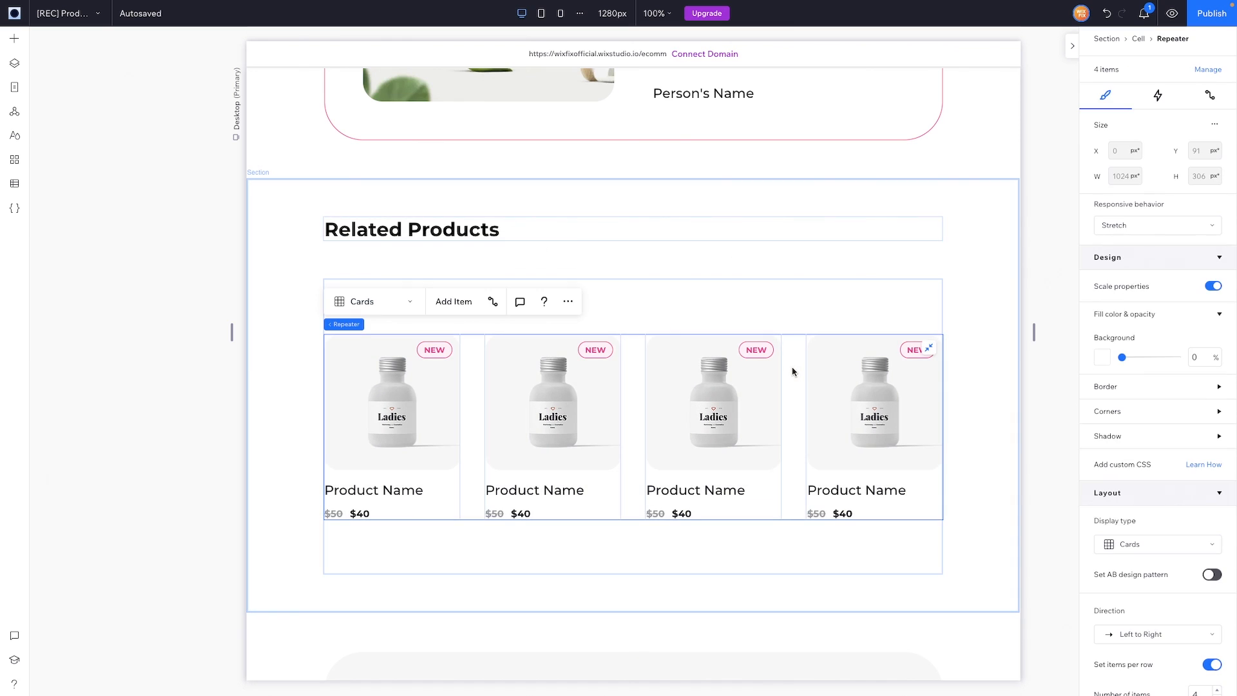
scroll(1152, 550, "down", 7)
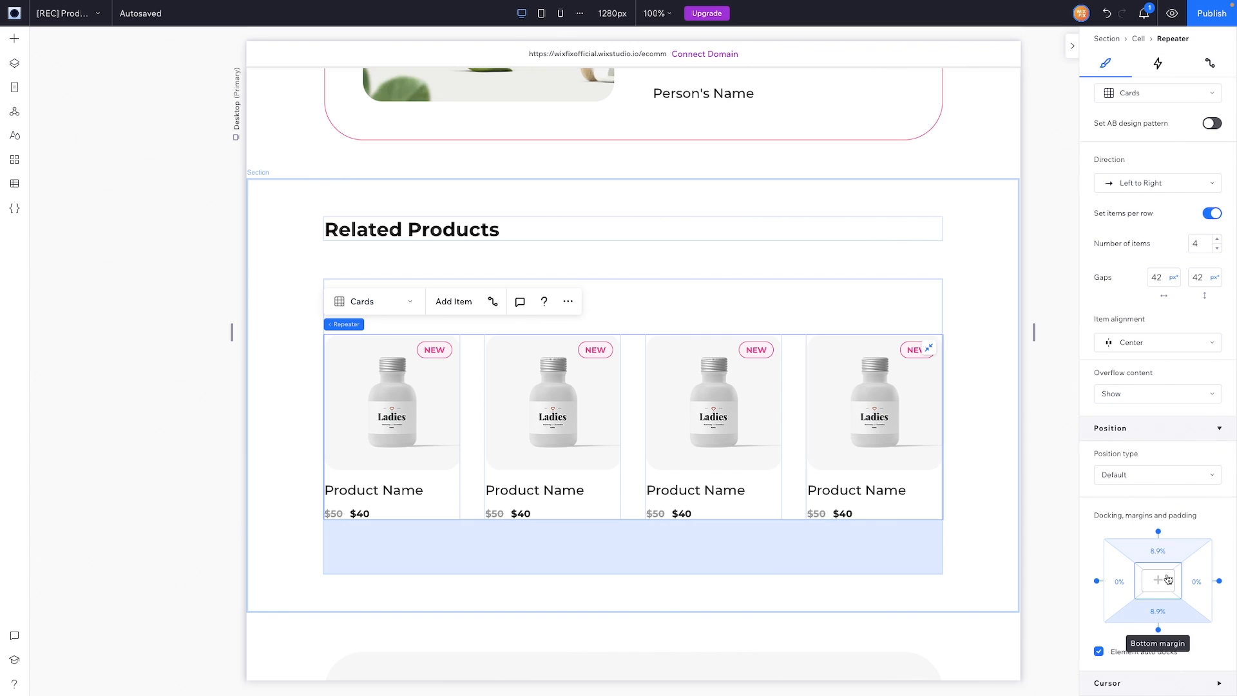
left_click(1167, 554)
type("0")
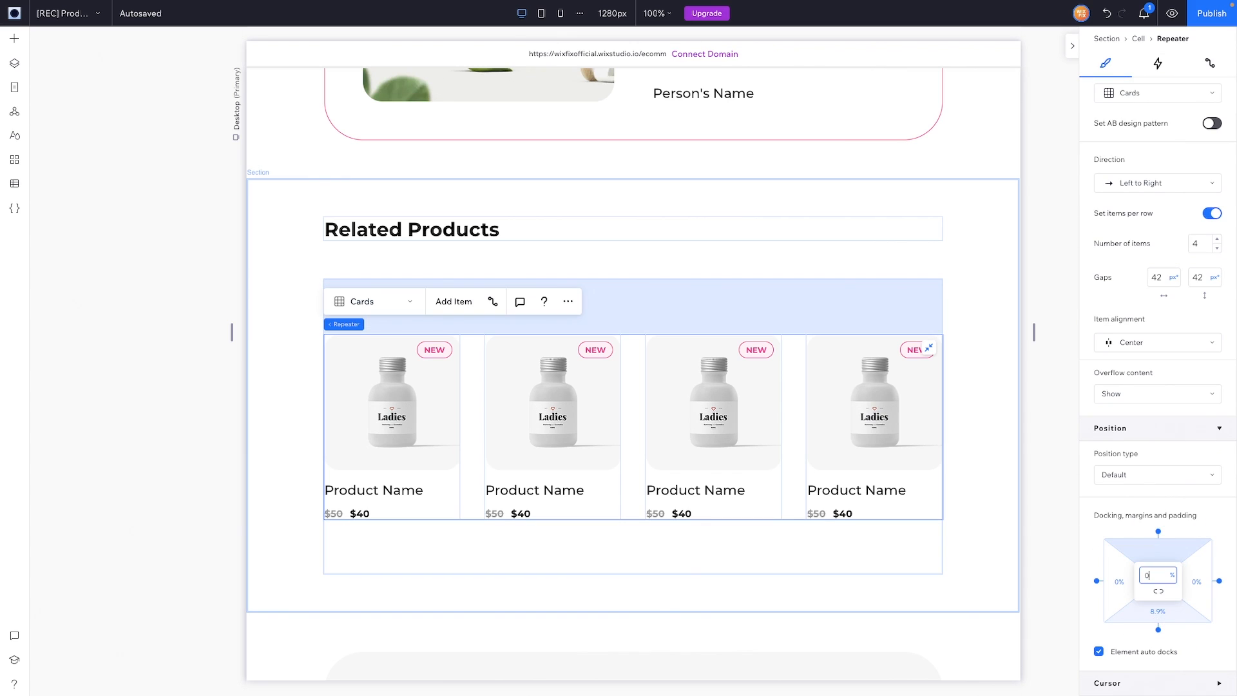
key("Return")
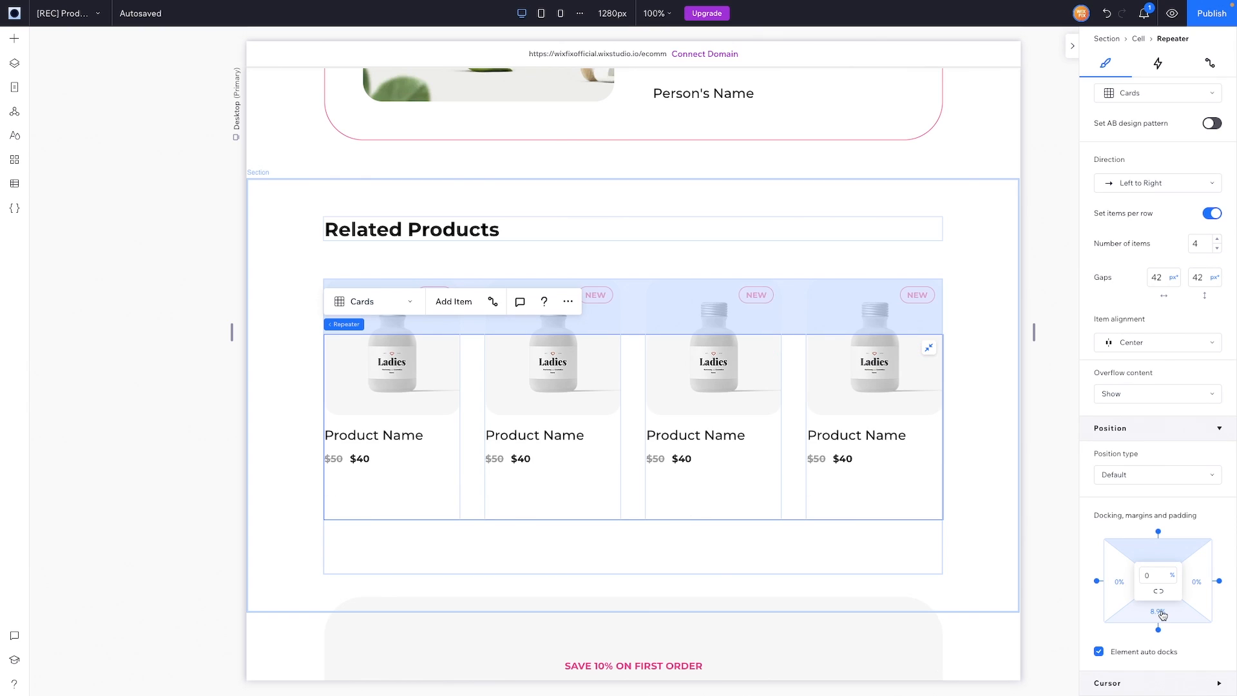
left_click(1159, 612)
type("0")
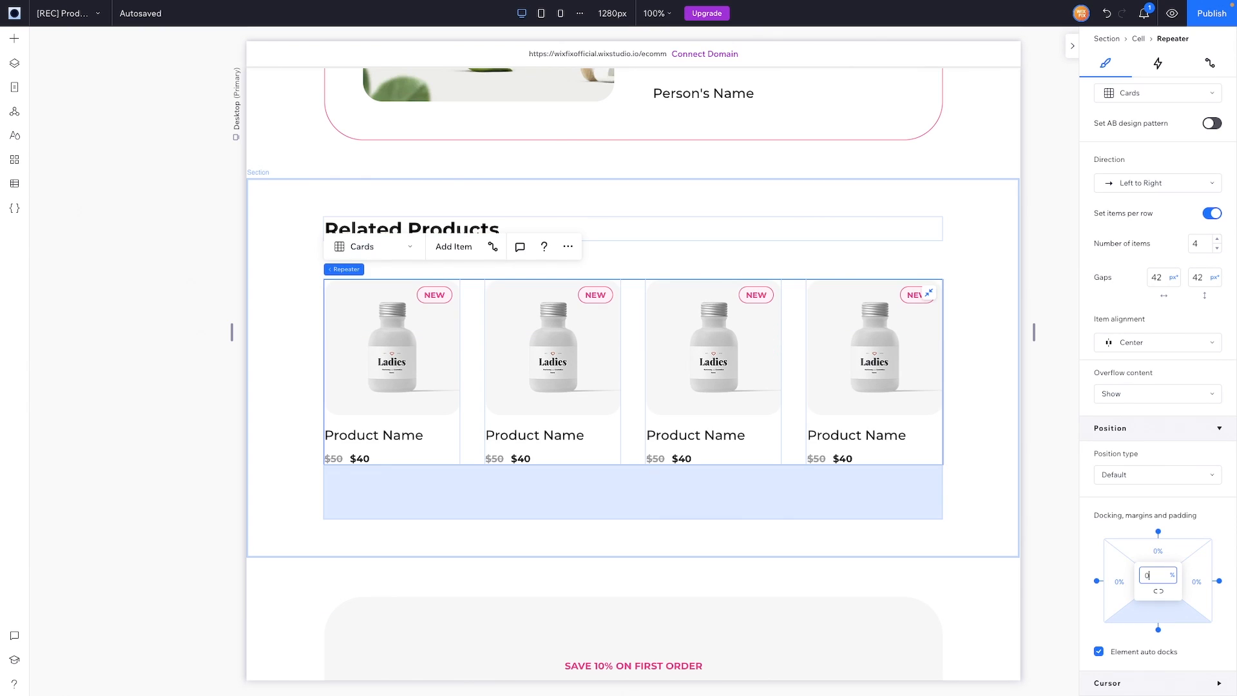
key("Return")
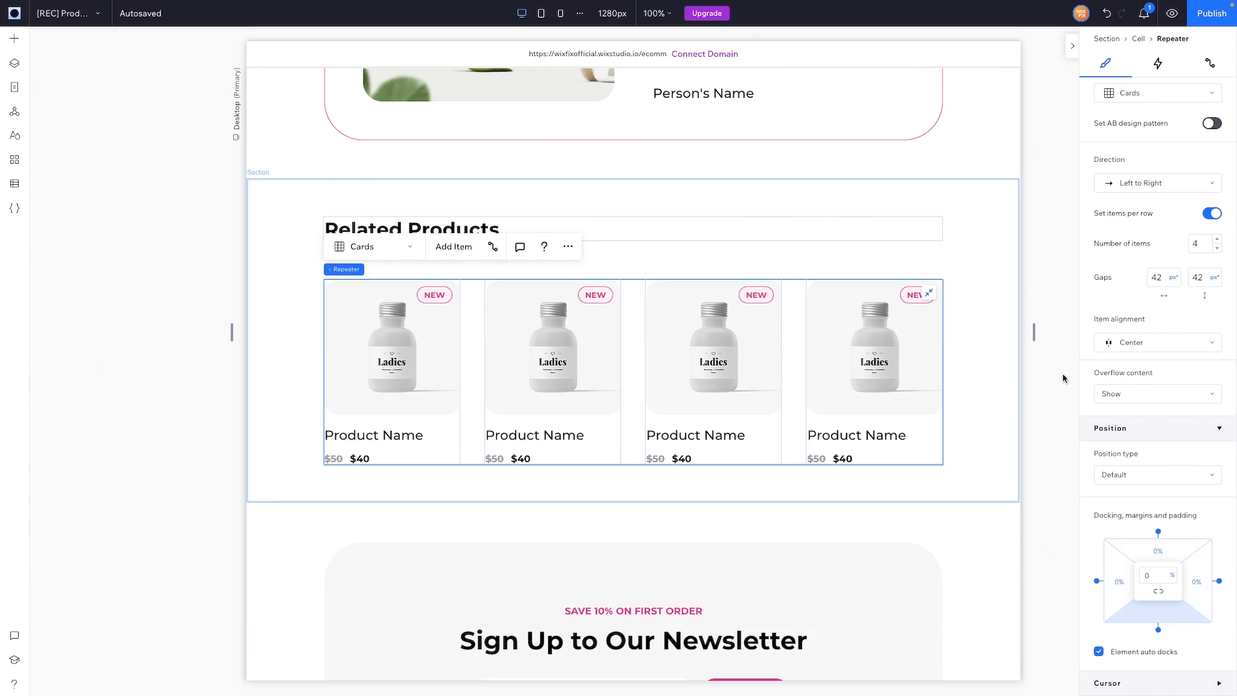
key("ctrl+p")
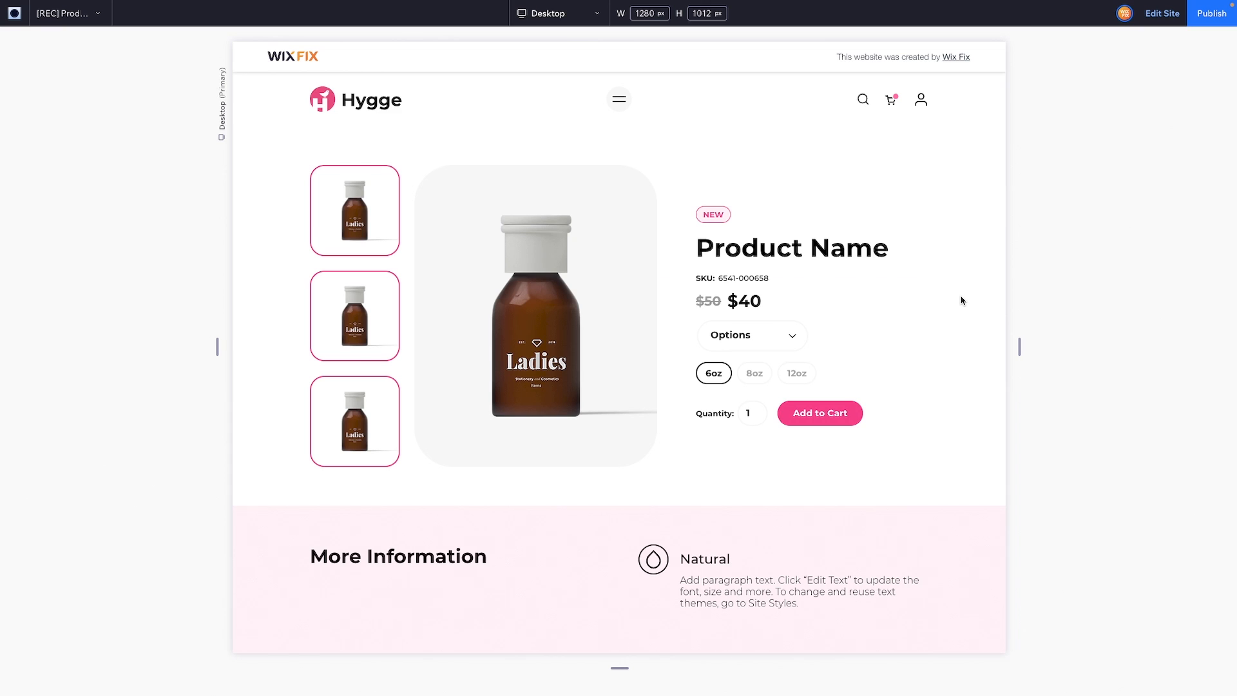
Step: Scroll the preview to check Related Products and the newsletter, then go back to editing
scroll(962, 301, "down", 6)
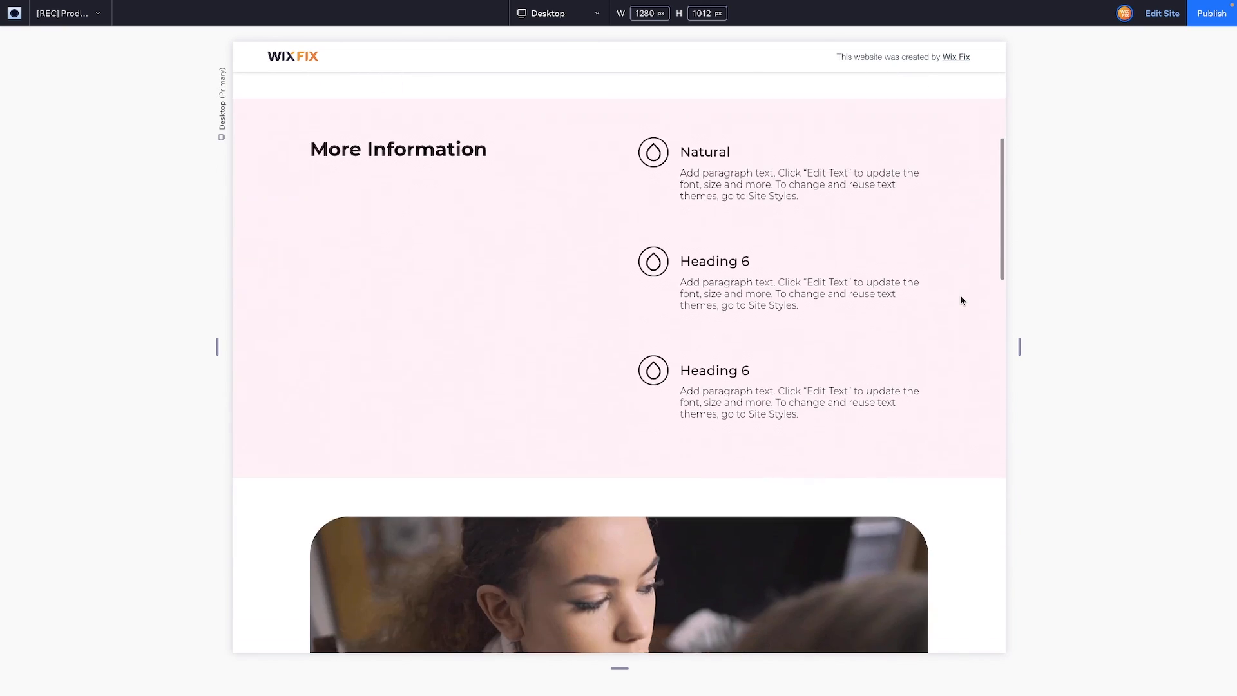
scroll(962, 300, "down", 10)
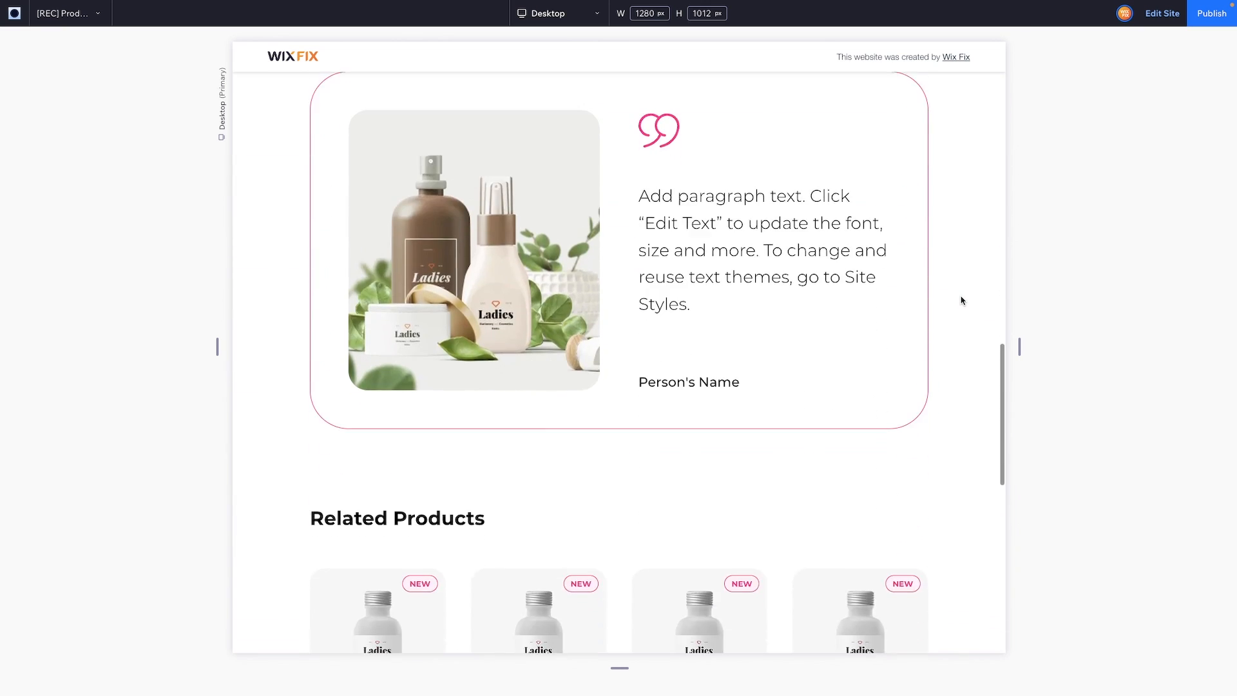
scroll(962, 300, "down", 11)
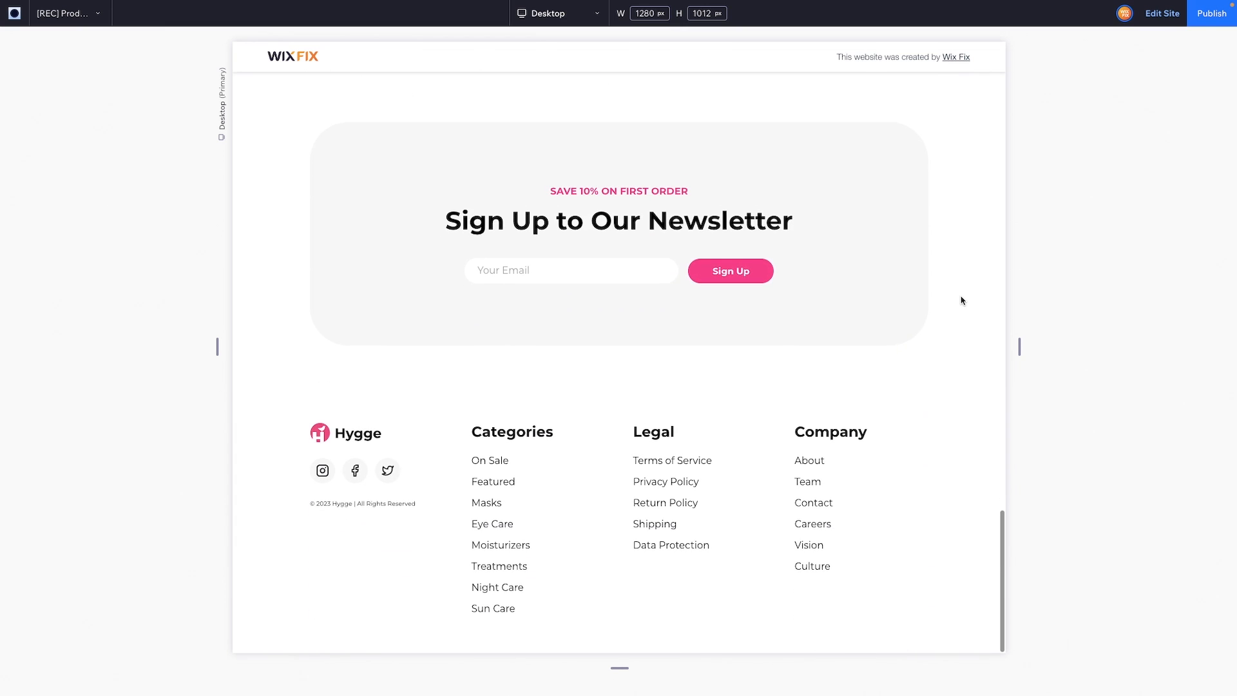
scroll(962, 300, "up", 20)
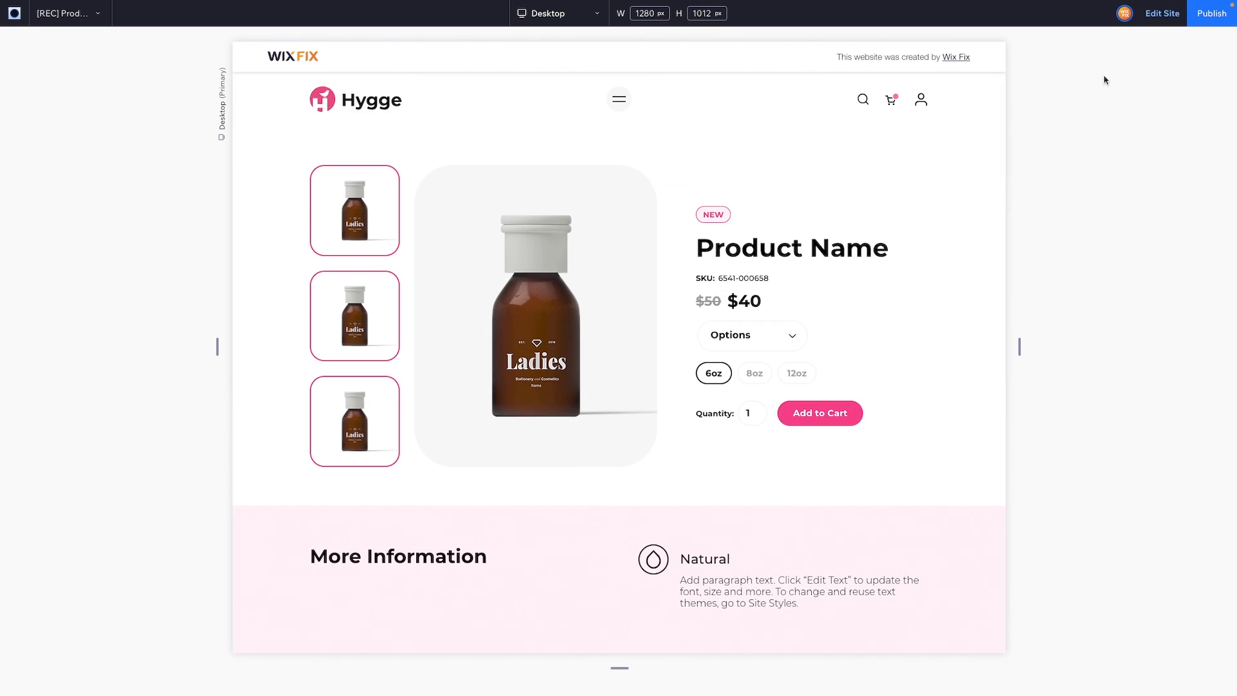
left_click(1162, 13)
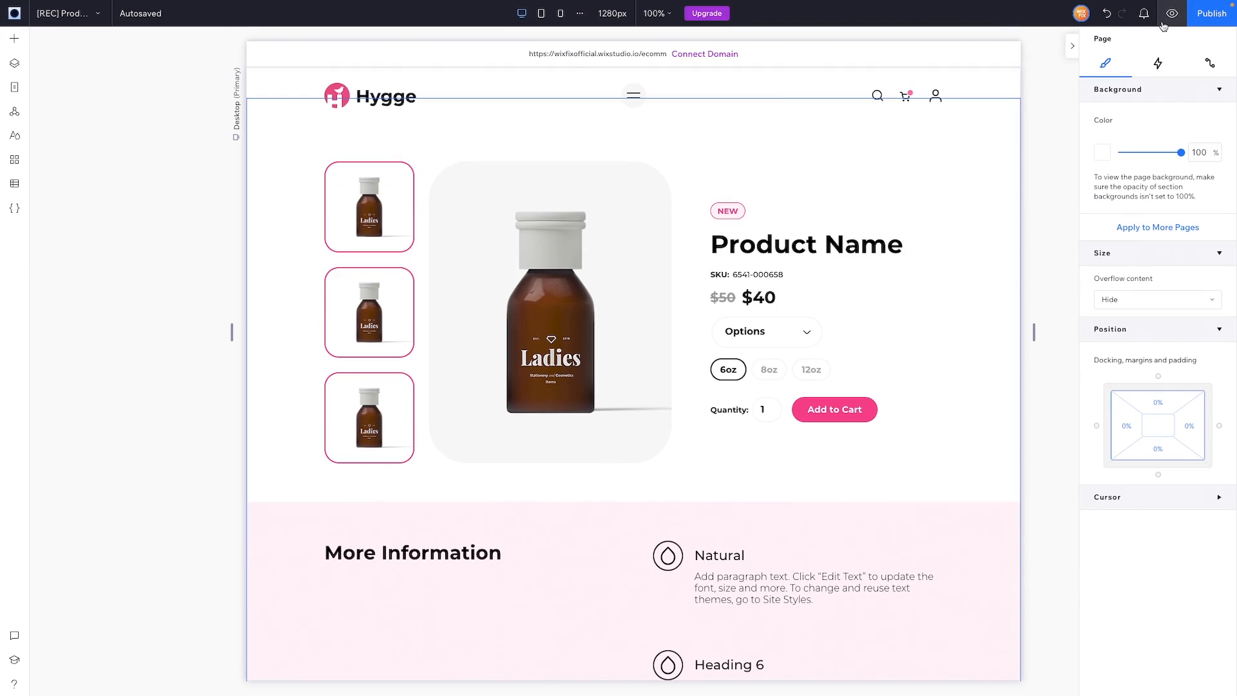